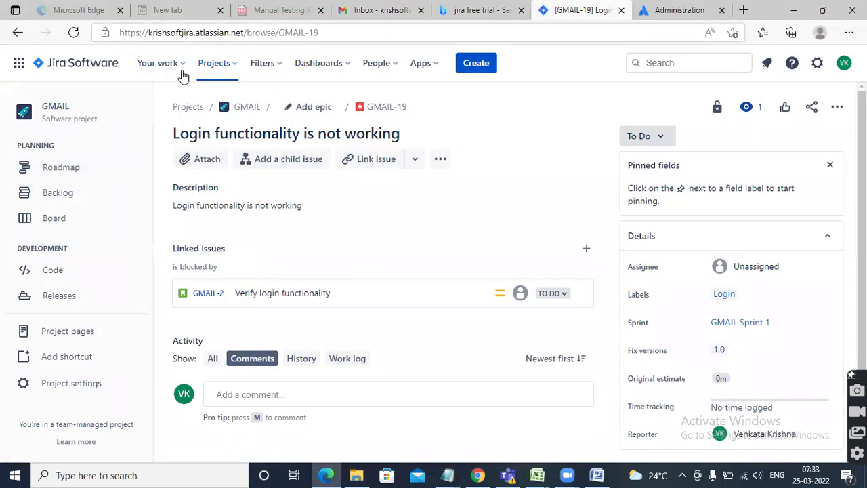
Open the GMAIL project board and move the "Login functionality is not working" bug (GMAIL-19) from To Do to Done
{"action": "left_click", "coordinate": [219, 66]}
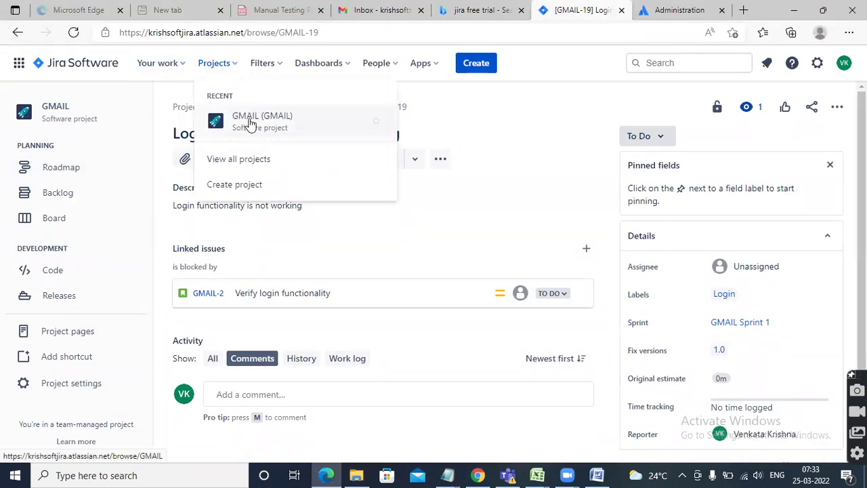
{"action": "left_click", "coordinate": [249, 124]}
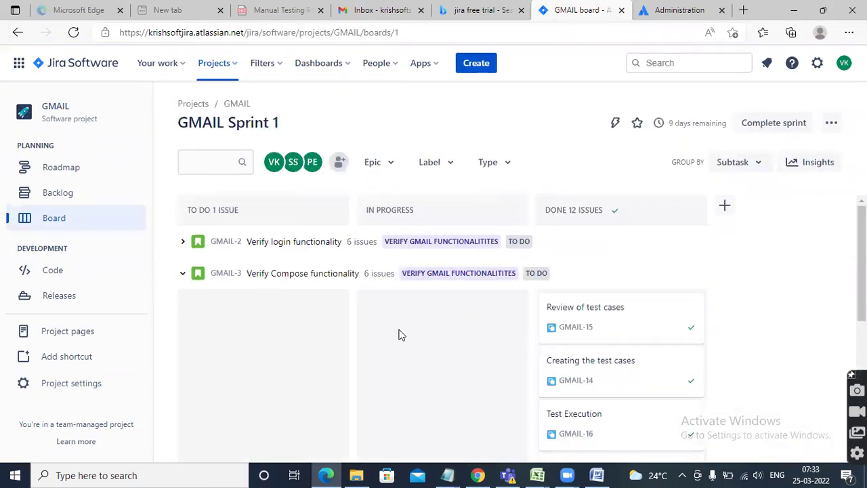
{"action": "scroll", "coordinate": [406, 325], "scroll_direction": "down", "scroll_amount": 5}
{"action": "scroll", "coordinate": [415, 312], "scroll_direction": "up", "scroll_amount": 5}
{"action": "scroll", "coordinate": [560, 328], "scroll_direction": "down", "scroll_amount": 5}
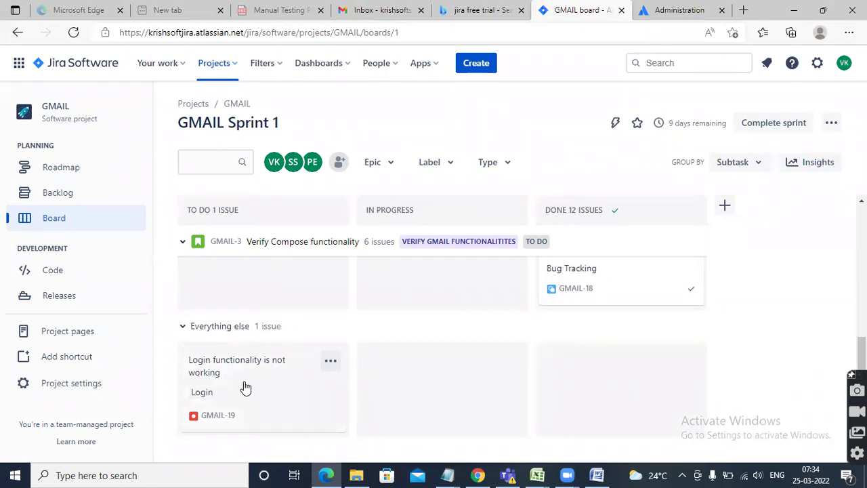
{"action": "left_click_drag", "start_coordinate": [248, 397], "coordinate": [592, 377]}
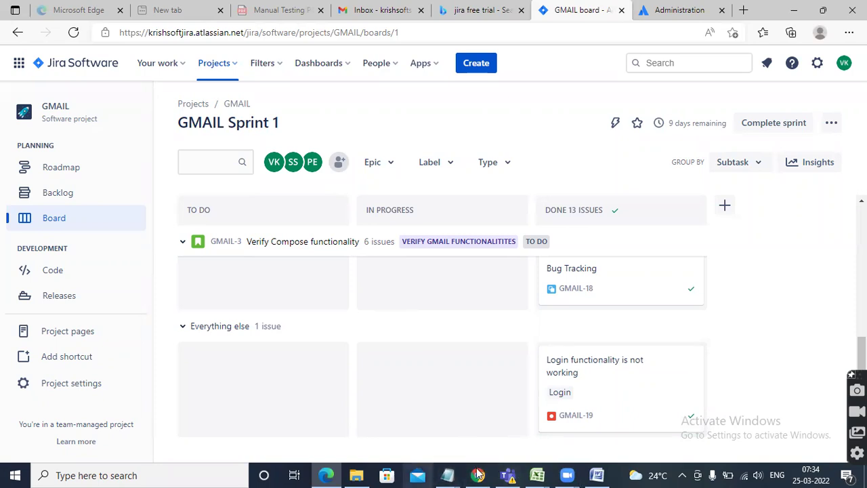
Switch to the second JIRA_Updated file in Notepad and highlight the Scrum Master or JIRA Administrator tasks
{"action": "left_click", "coordinate": [450, 475]}
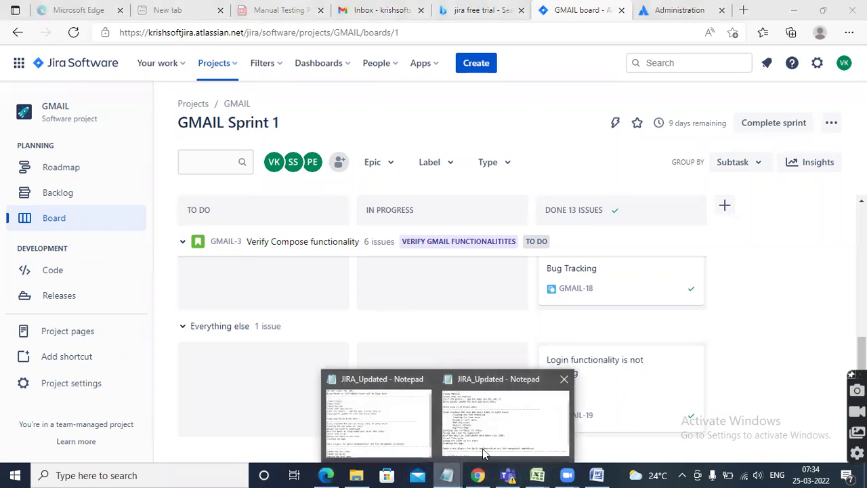
{"action": "left_click", "coordinate": [505, 416]}
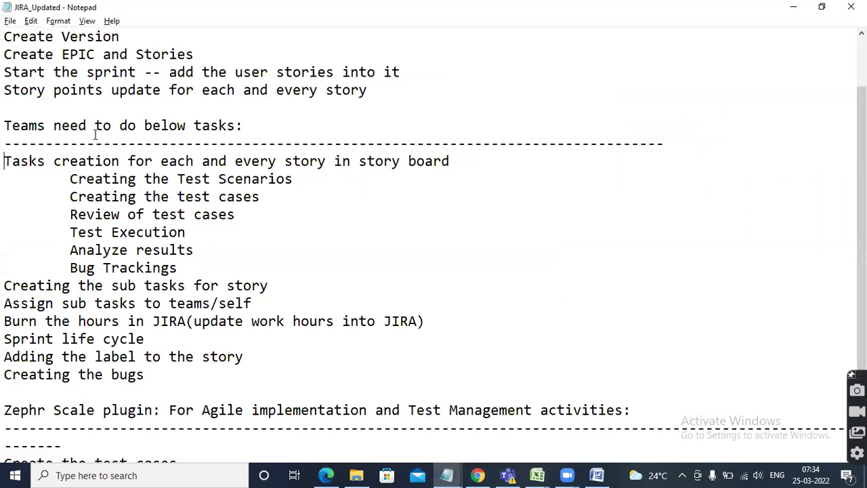
{"action": "scroll", "coordinate": [94, 134], "scroll_direction": "up", "scroll_amount": 2}
{"action": "left_click_drag", "start_coordinate": [378, 160], "coordinate": [6, 73]}
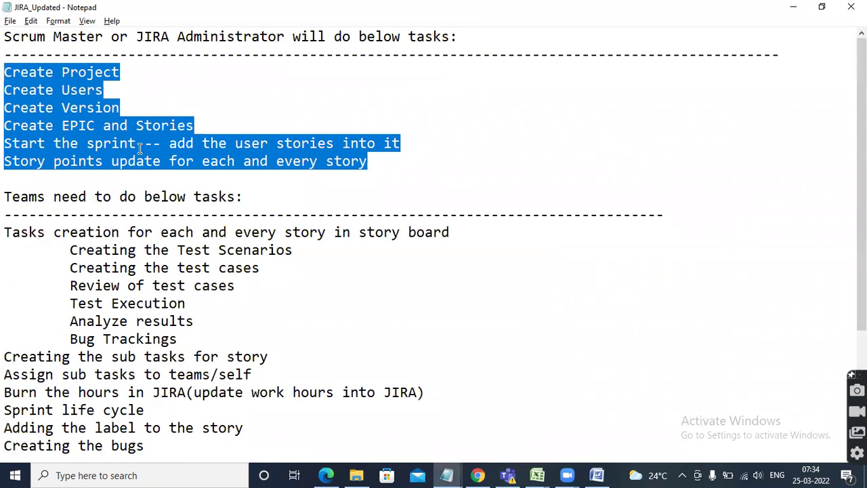
Highlight the whole team task list from "Tasks creation" to "Creating the bugs", and clear the selection
{"action": "scroll", "coordinate": [177, 286], "scroll_direction": "down", "scroll_amount": 2}
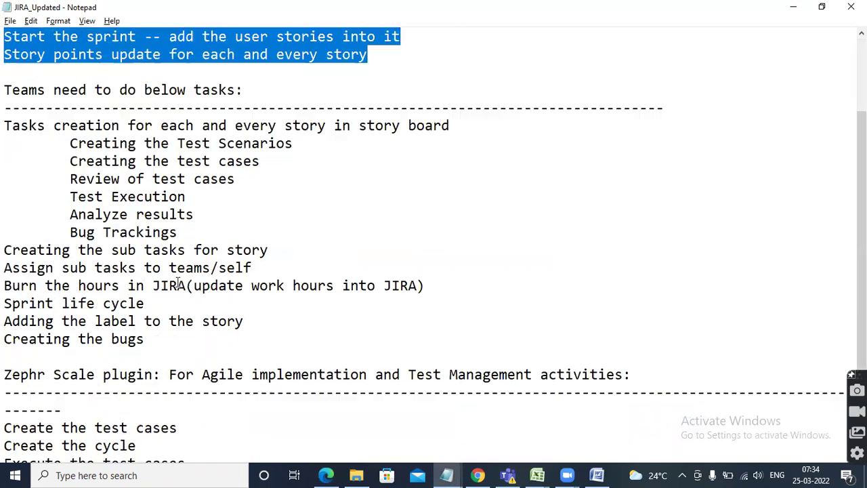
{"action": "left_click", "coordinate": [156, 336]}
{"action": "left_click", "coordinate": [15, 140], "text": "shift"}
{"action": "left_click", "coordinate": [8, 126], "text": "shift"}
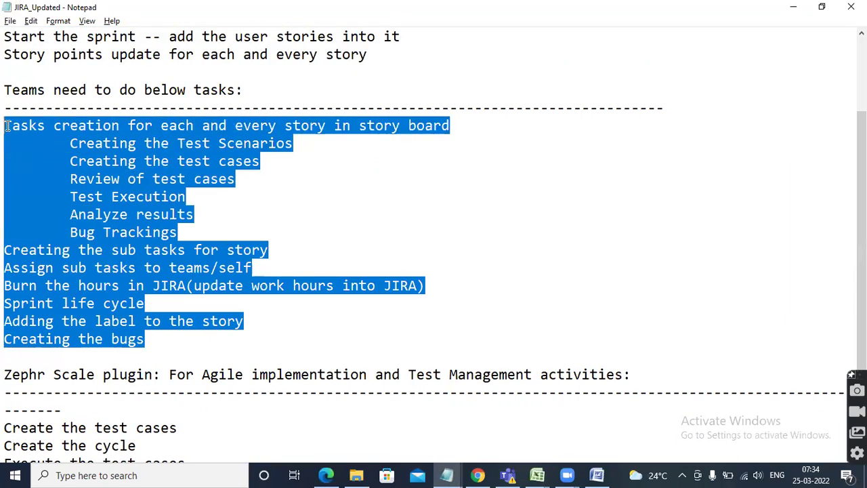
{"action": "left_click", "coordinate": [307, 224]}
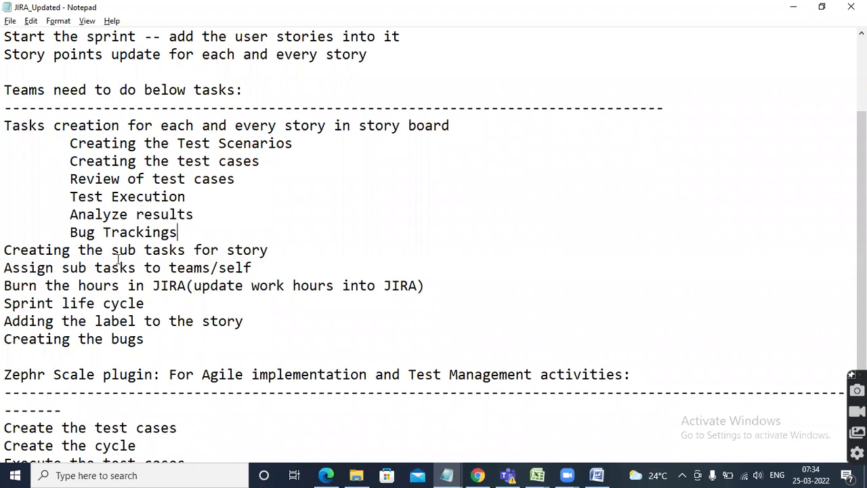
Highlight in turn the phrases about creating sub tasks, assigning them, burning hours in JIRA and the sprint life cycle
{"action": "left_click_drag", "start_coordinate": [113, 250], "coordinate": [275, 250]}
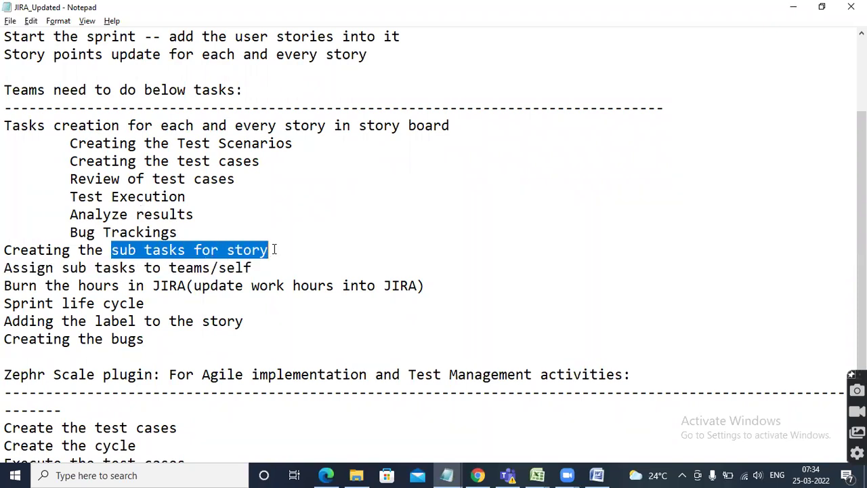
{"action": "left_click_drag", "start_coordinate": [63, 267], "coordinate": [257, 263]}
{"action": "left_click_drag", "start_coordinate": [79, 285], "coordinate": [189, 285]}
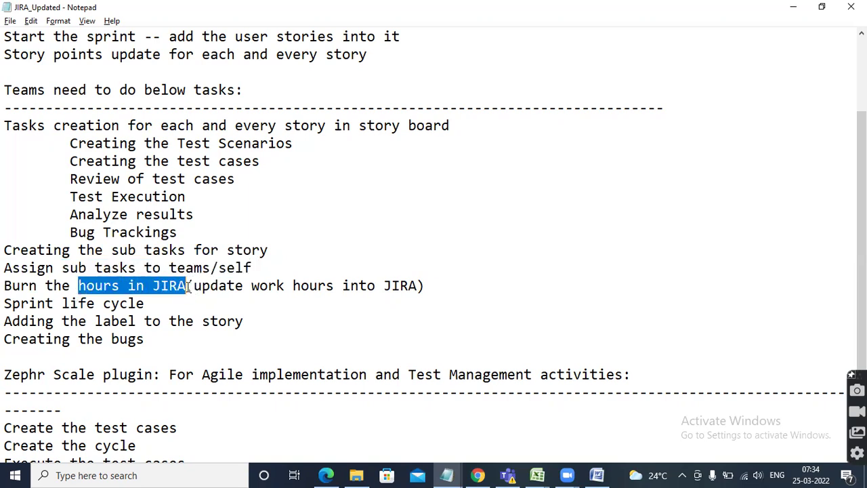
{"action": "left_click_drag", "start_coordinate": [62, 303], "coordinate": [161, 303]}
{"action": "left_click", "coordinate": [161, 304]}
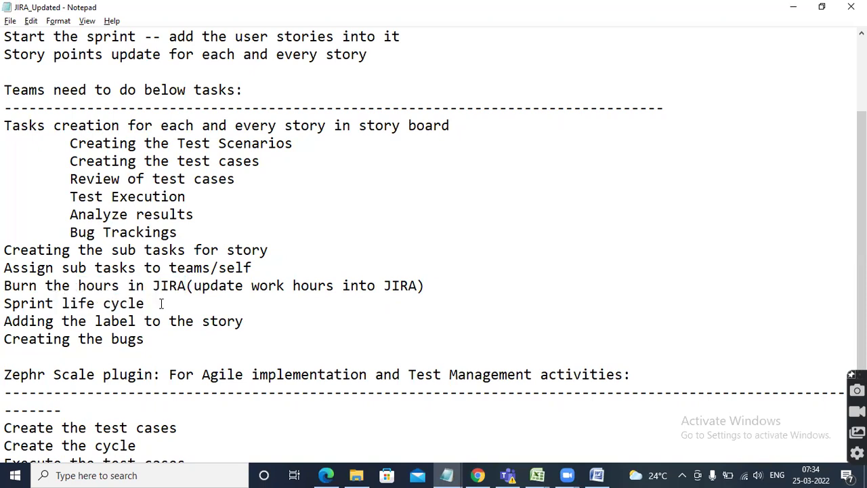
Switch back to the Jira board, review the sprint's cards, and view the details of the "Verify login functionality" story, including its label
{"action": "left_click", "coordinate": [326, 475]}
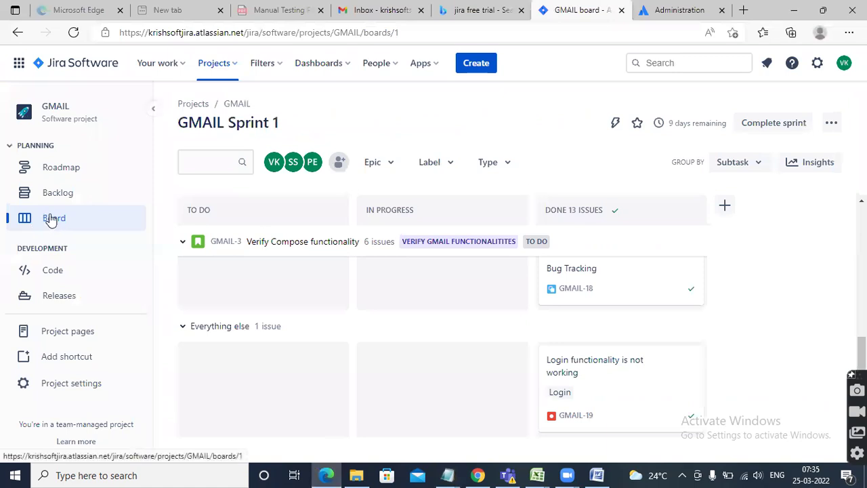
{"action": "scroll", "coordinate": [658, 289], "scroll_direction": "up", "scroll_amount": 1}
{"action": "scroll", "coordinate": [651, 291], "scroll_direction": "down", "scroll_amount": 1}
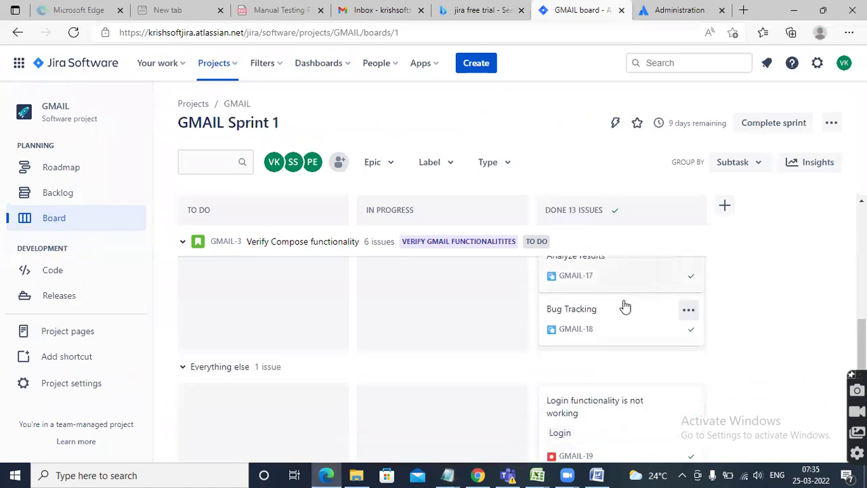
{"action": "scroll", "coordinate": [595, 310], "scroll_direction": "up", "scroll_amount": 2}
{"action": "scroll", "coordinate": [576, 271], "scroll_direction": "up", "scroll_amount": 1}
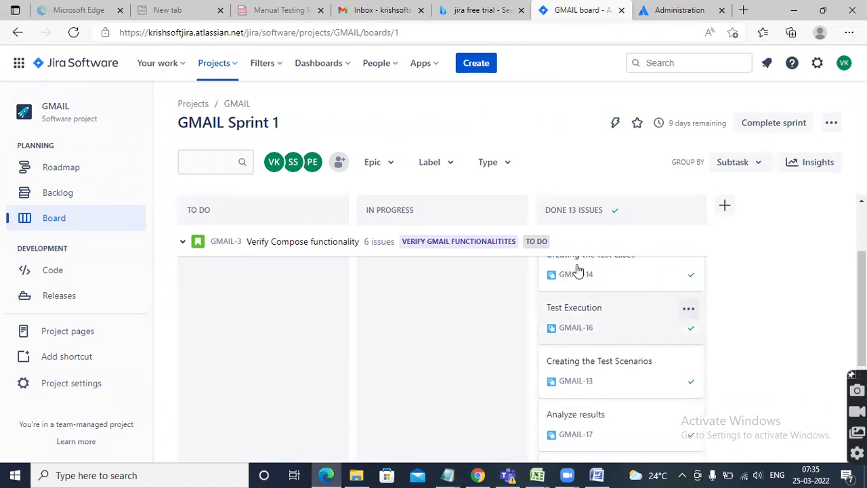
{"action": "scroll", "coordinate": [542, 298], "scroll_direction": "up", "scroll_amount": 3}
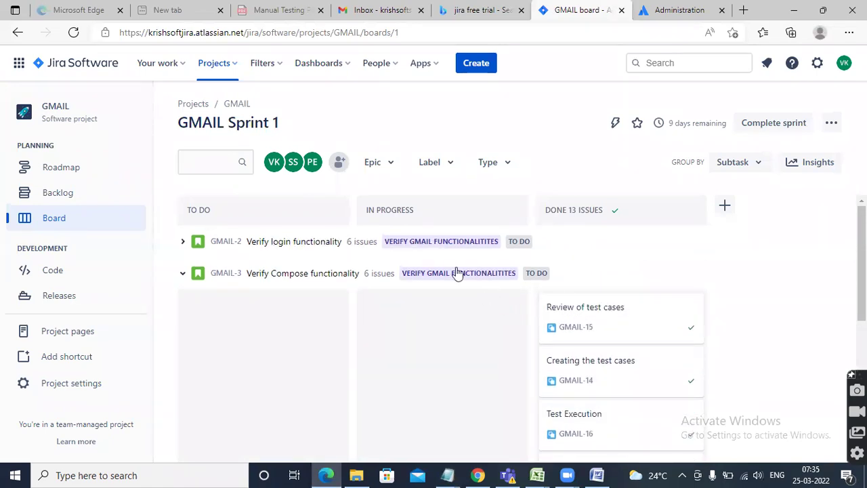
{"action": "left_click", "coordinate": [349, 243]}
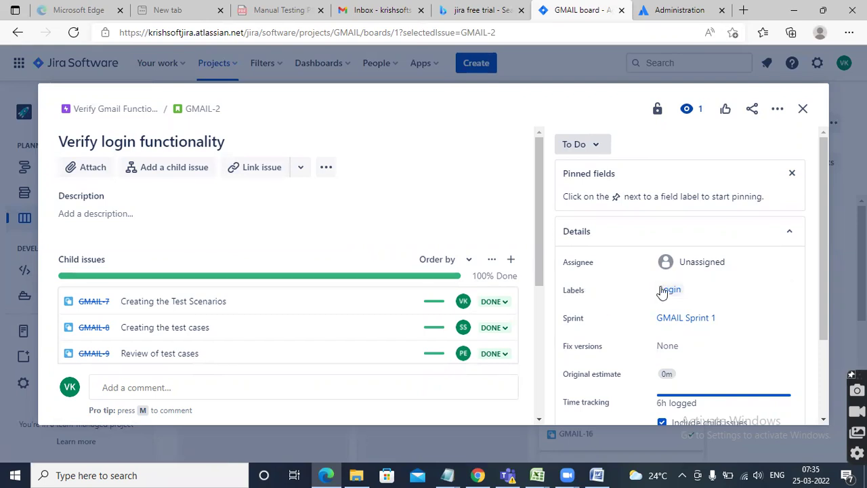
{"action": "left_click", "coordinate": [802, 108]}
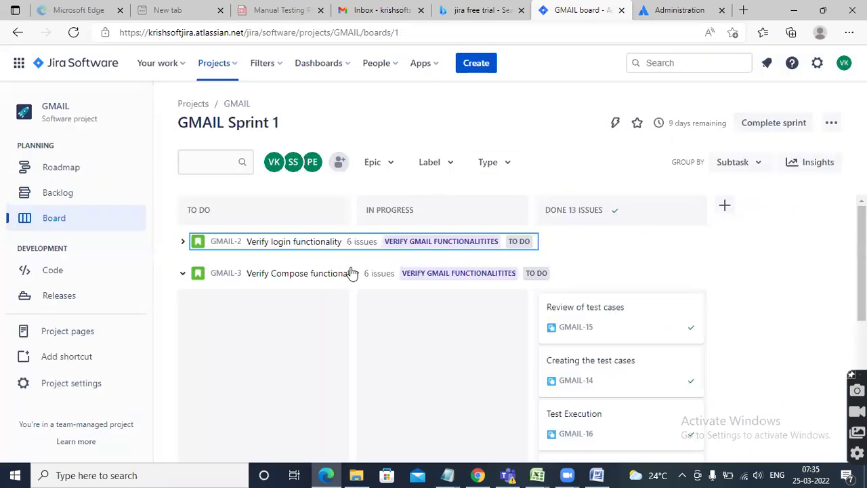
Return to the Notepad task list and highlight the line "Creating the bugs"
{"action": "key", "text": "alt+Tab"}
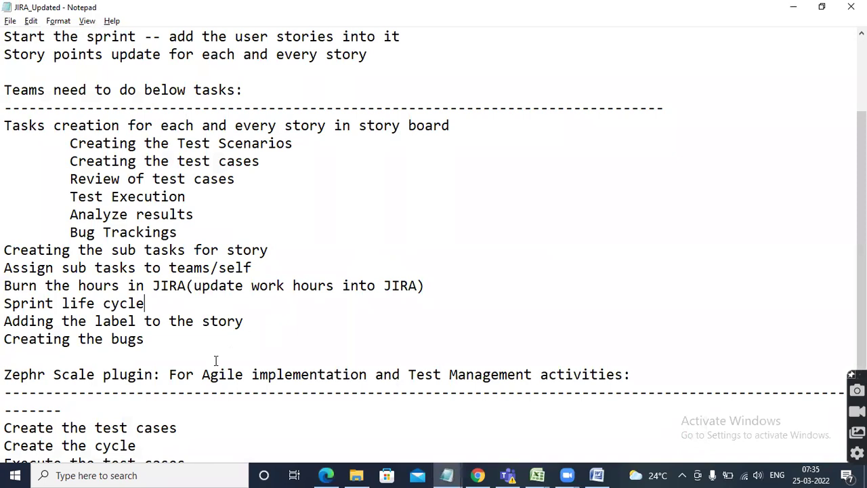
{"action": "left_click_drag", "start_coordinate": [170, 338], "coordinate": [6, 336]}
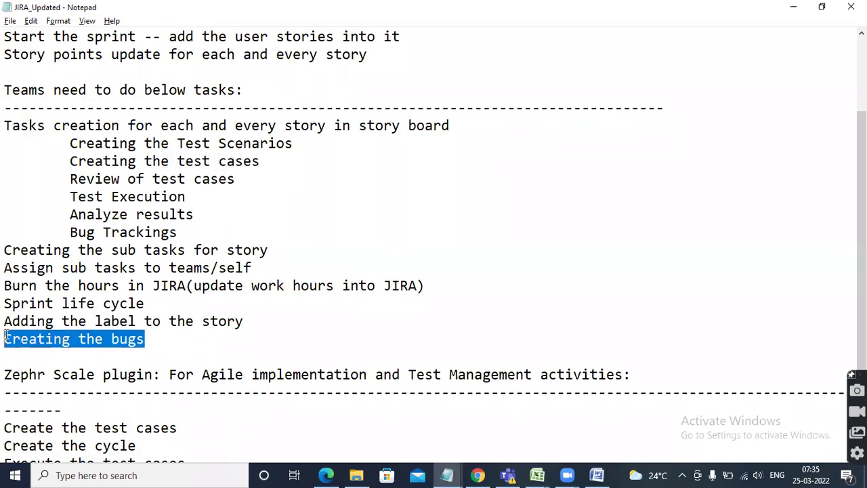
Switch back to Jira, open the new issue form and check the available issue types, keeping Bug
{"action": "key", "text": "alt+Tab"}
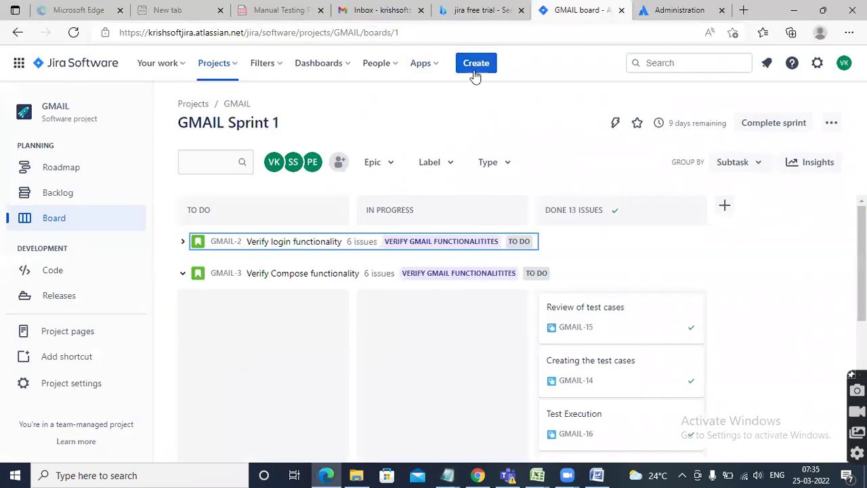
{"action": "left_click", "coordinate": [476, 64]}
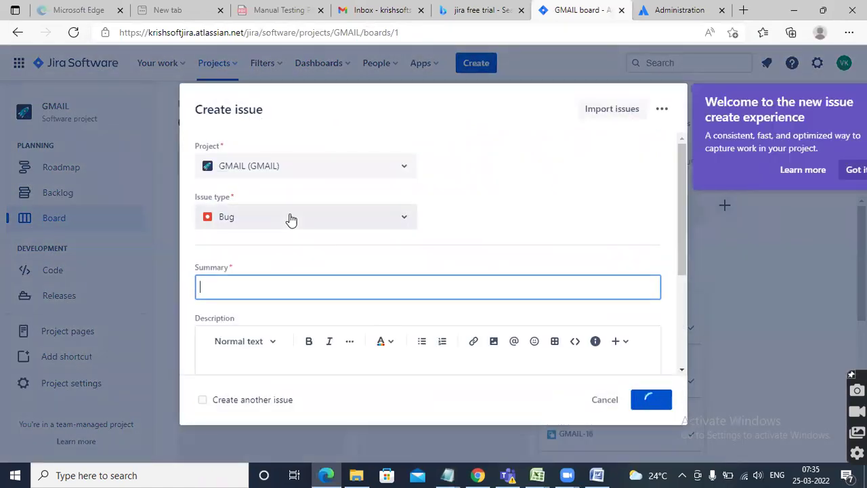
{"action": "left_click", "coordinate": [291, 218]}
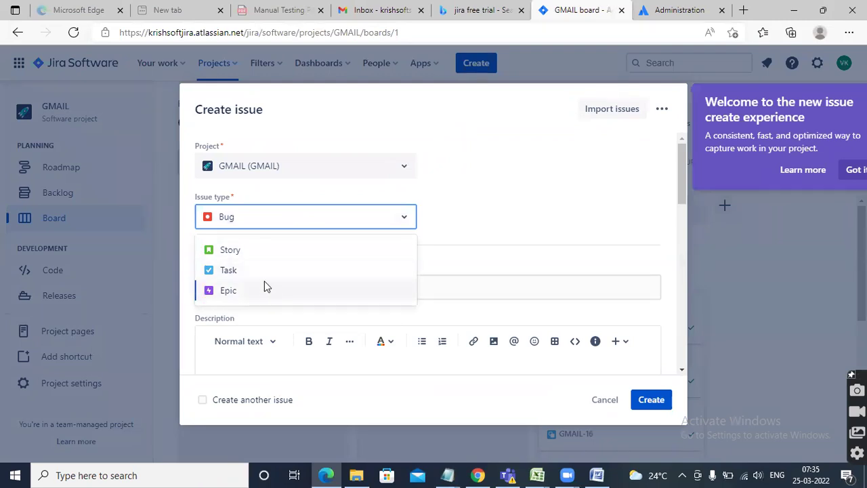
{"action": "left_click", "coordinate": [472, 209]}
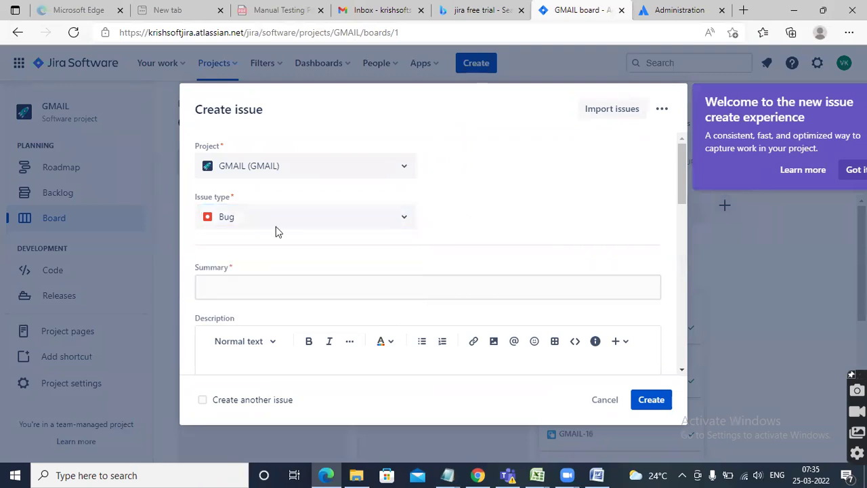
Examine the bug form's fields from summary and description through linked issues and flagged, and cancel without creating the issue
{"action": "left_click", "coordinate": [300, 290]}
{"action": "scroll", "coordinate": [309, 294], "scroll_direction": "down", "scroll_amount": 3}
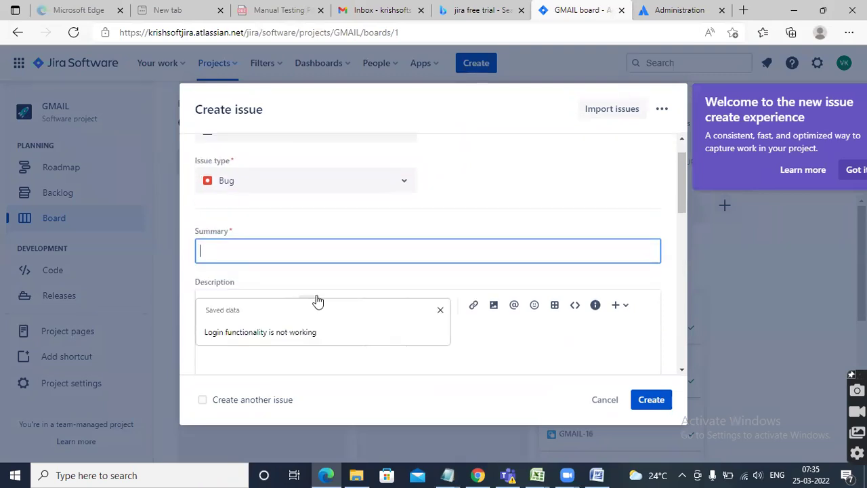
{"action": "left_click", "coordinate": [304, 195]}
{"action": "scroll", "coordinate": [306, 205], "scroll_direction": "up", "scroll_amount": 1}
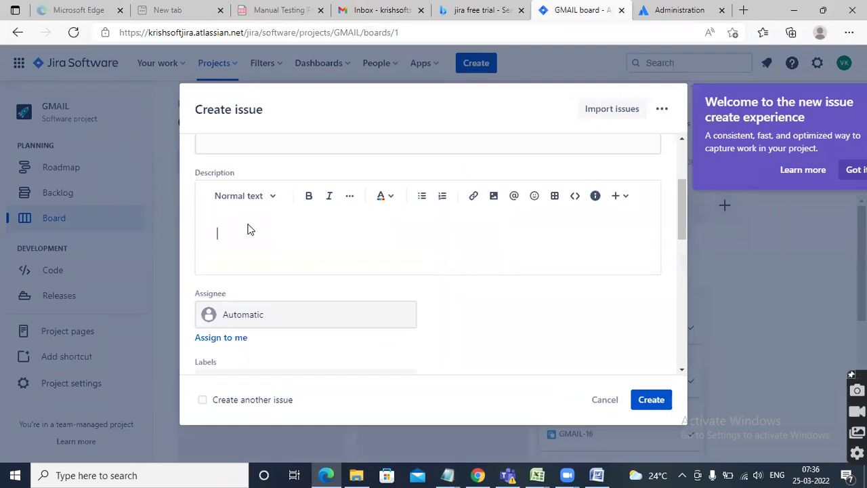
{"action": "scroll", "coordinate": [287, 265], "scroll_direction": "down", "scroll_amount": 4}
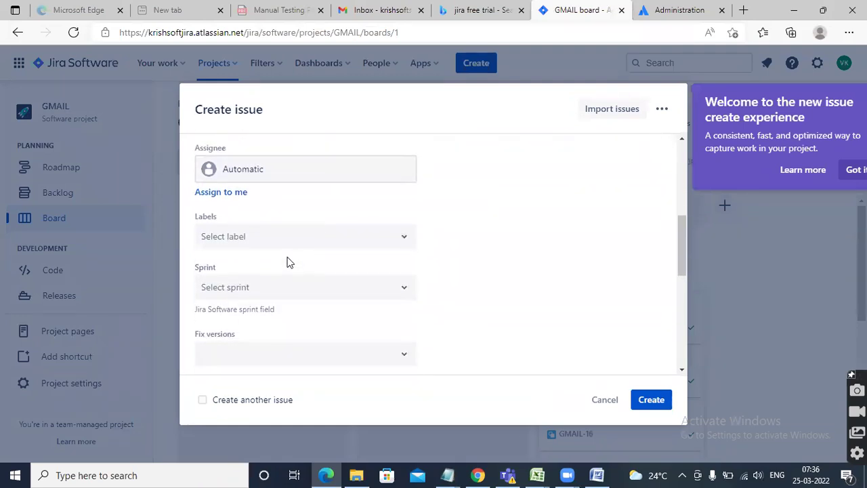
{"action": "scroll", "coordinate": [281, 296], "scroll_direction": "down", "scroll_amount": 3}
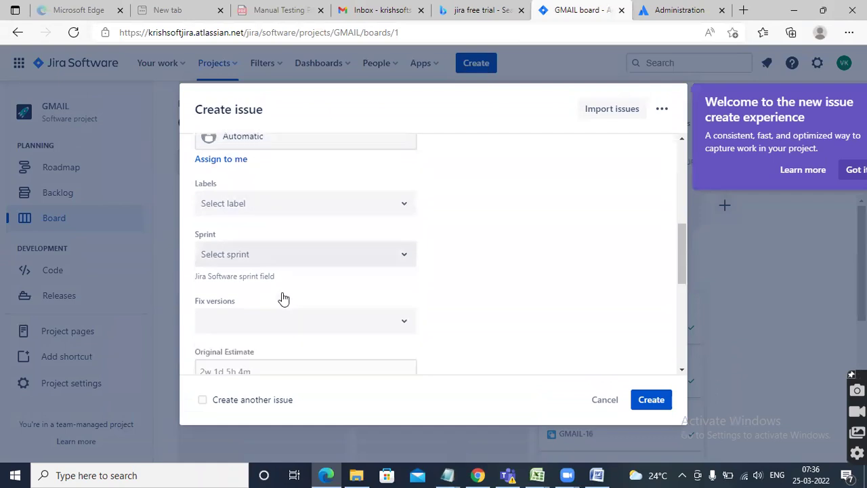
{"action": "scroll", "coordinate": [319, 278], "scroll_direction": "down", "scroll_amount": 3}
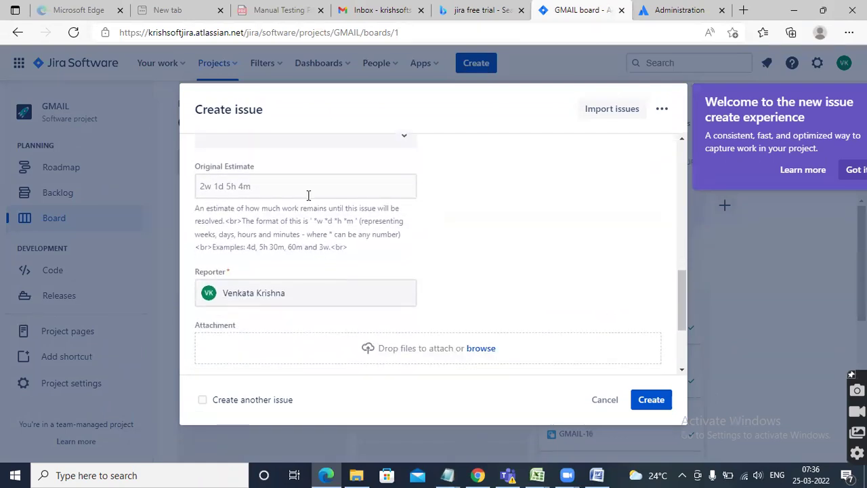
{"action": "scroll", "coordinate": [400, 332], "scroll_direction": "down", "scroll_amount": 3}
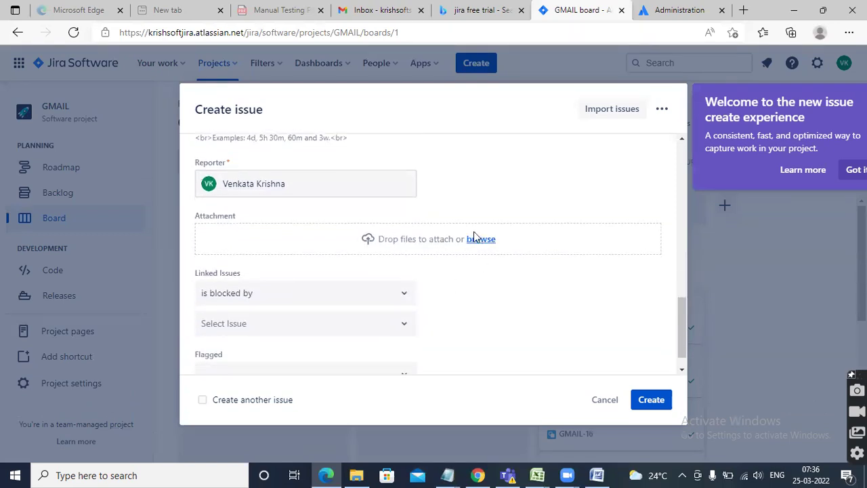
{"action": "scroll", "coordinate": [442, 294], "scroll_direction": "down", "scroll_amount": 1}
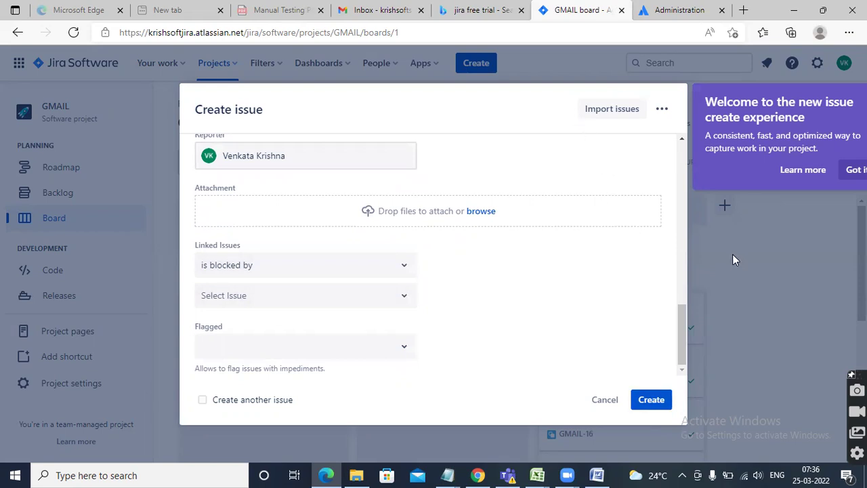
{"action": "left_click", "coordinate": [602, 399]}
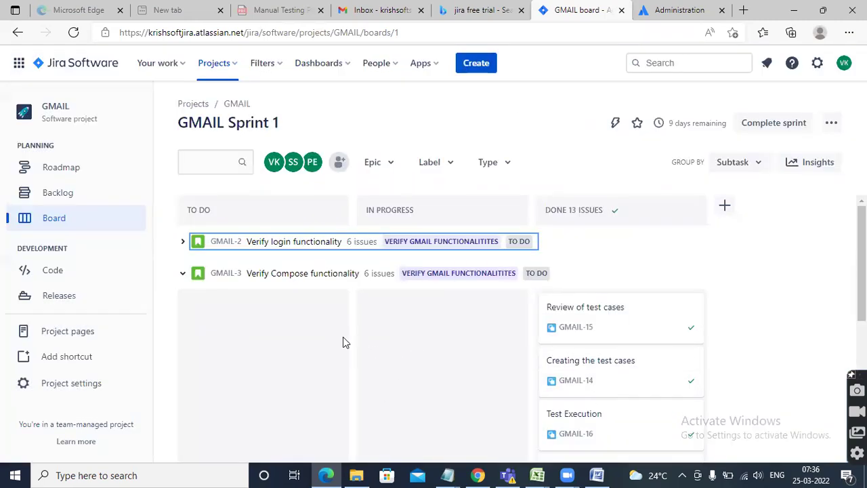
Switch to the JIRA_Updated notes in Notepad and review the administrator and team task lists from the beginning
{"action": "left_click", "coordinate": [447, 475]}
{"action": "left_click", "coordinate": [523, 419]}
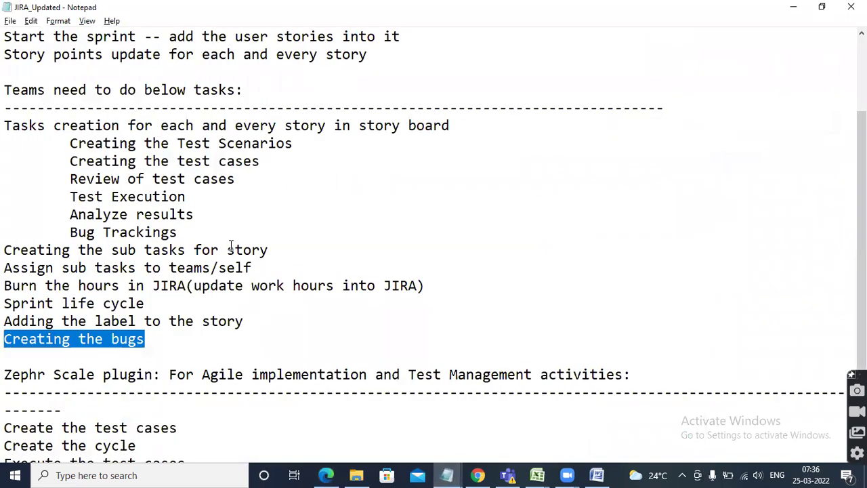
{"action": "scroll", "coordinate": [217, 241], "scroll_direction": "up", "scroll_amount": 2}
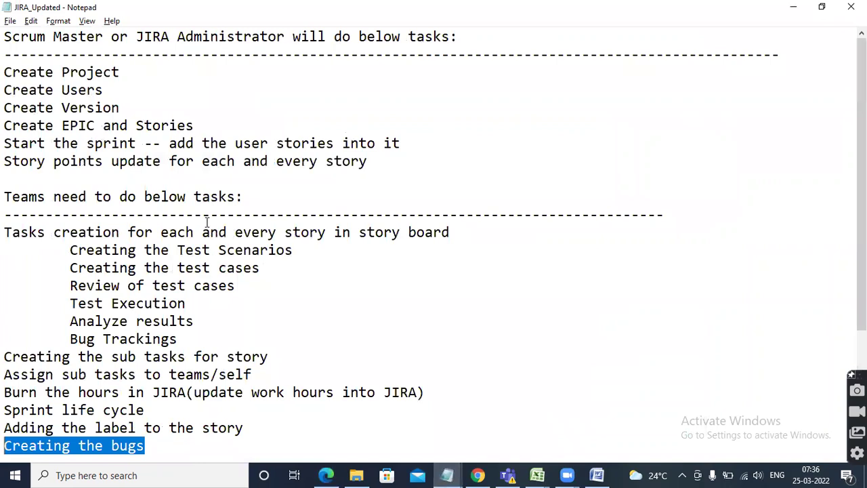
Insert "Agile Management" into the dashed divider under the heading "Teams need to do below tasks:"
{"action": "left_click", "coordinate": [203, 214]}
{"action": "type", "text": "Agile Mana"}
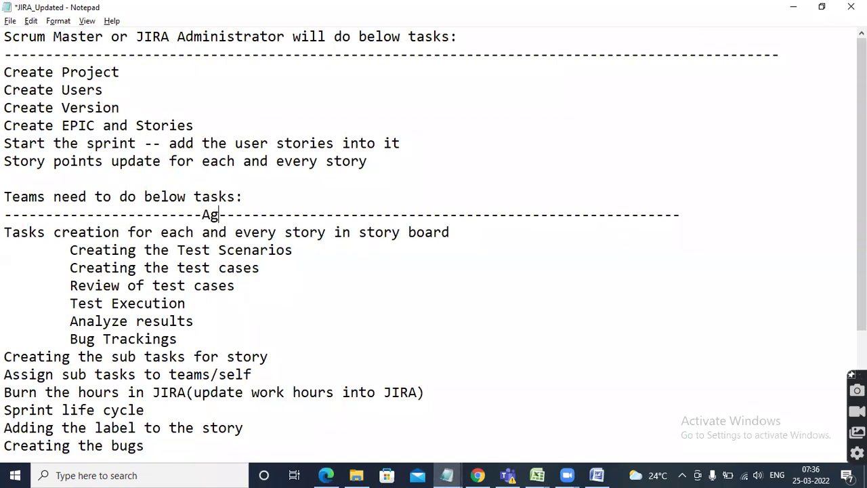
{"action": "type", "text": "gemen"}
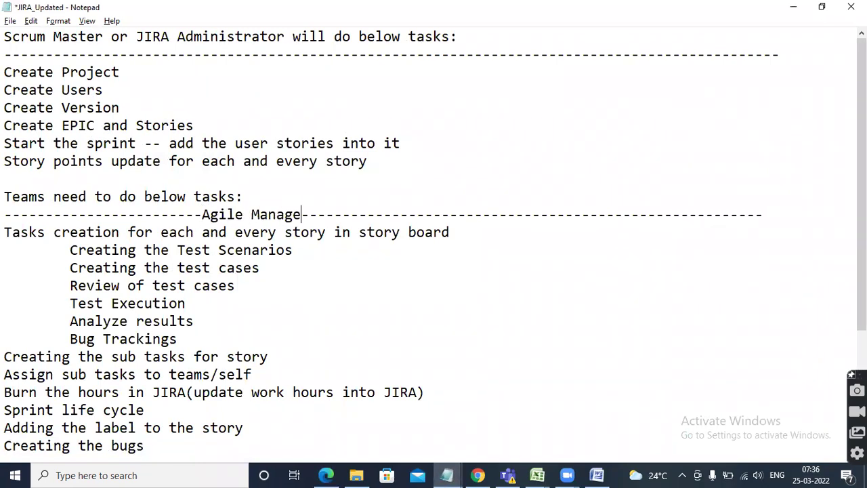
{"action": "type", "text": "t"}
Insert "Test Management" into the dashed divider under the Zephr Scale plugin heading, keeping it on one line, and save the notes
{"action": "scroll", "coordinate": [205, 244], "scroll_direction": "down", "scroll_amount": 3}
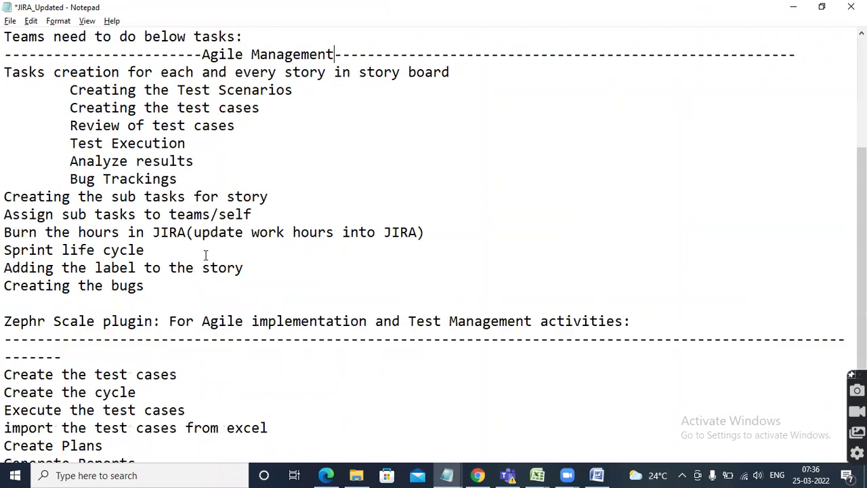
{"action": "left_click", "coordinate": [255, 323]}
{"action": "key", "text": "Return"}
{"action": "type", "text": "Test"}
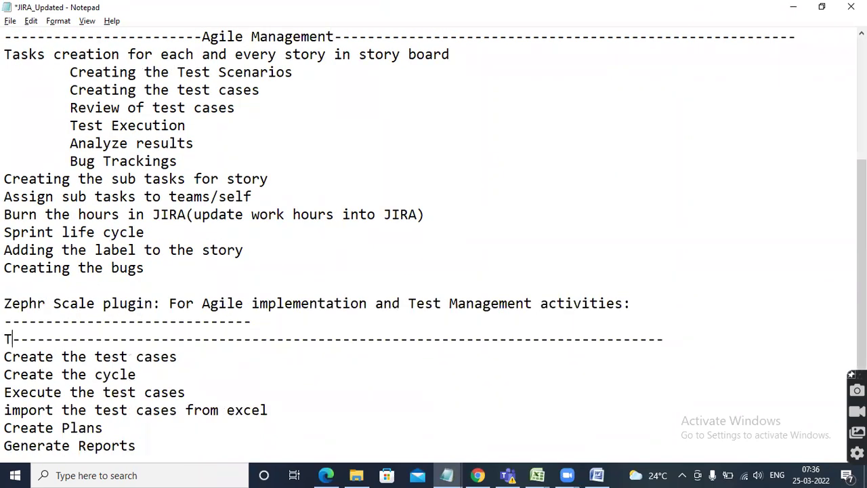
{"action": "type", "text": " Management"}
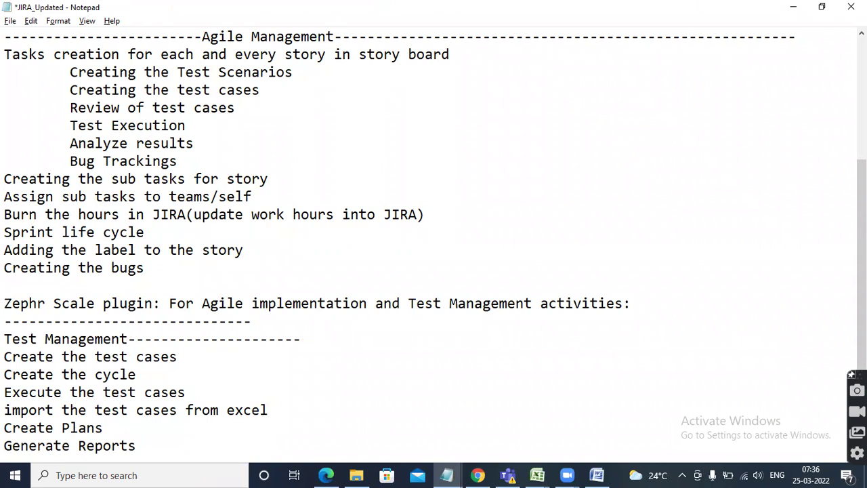
{"action": "left_click", "coordinate": [255, 322]}
{"action": "key", "text": "Delete"}
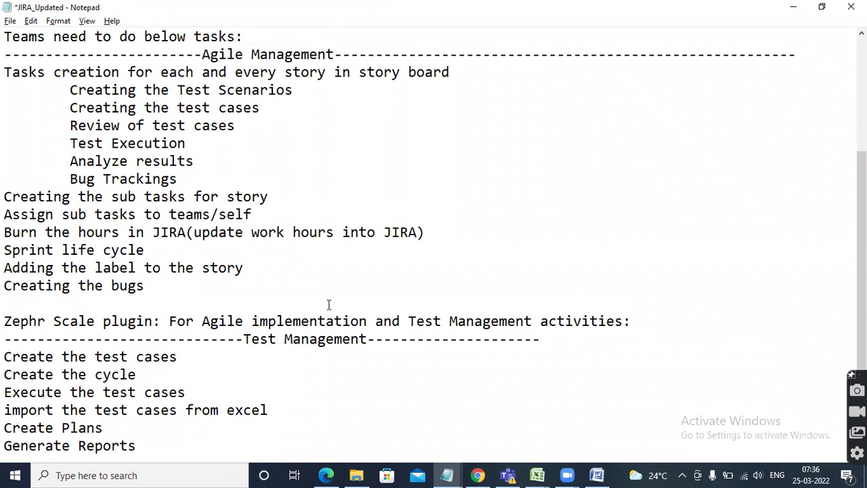
{"action": "key", "text": "ctrl+s"}
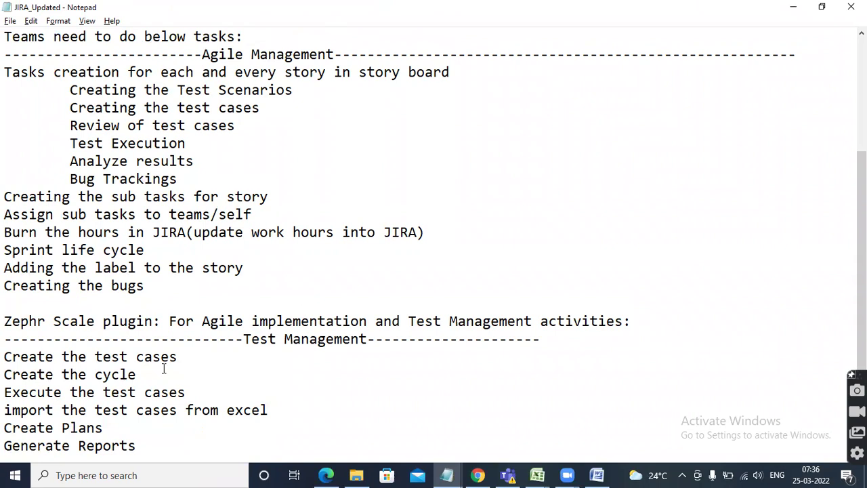
Highlight the first test management tasks through "Execute the test cases", and append "(CSV)" to the line about importing test cases from excel
{"action": "left_click_drag", "start_coordinate": [148, 374], "coordinate": [5, 357]}
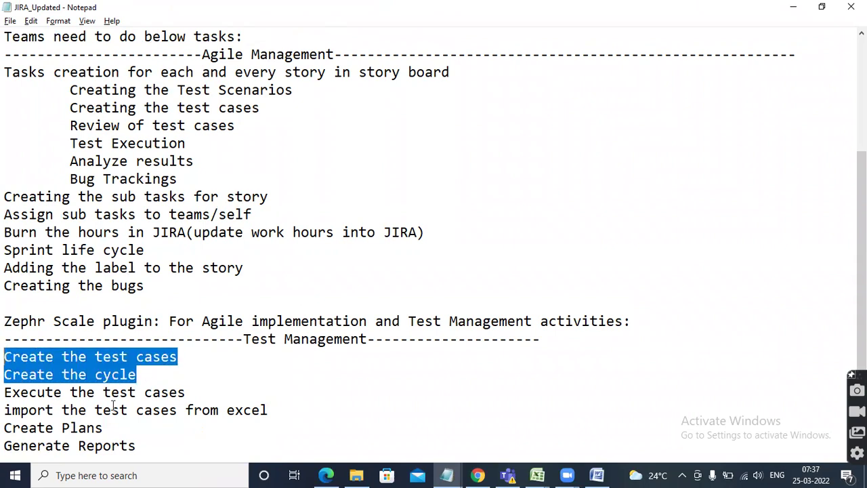
{"action": "left_click_drag", "start_coordinate": [186, 392], "coordinate": [6, 357]}
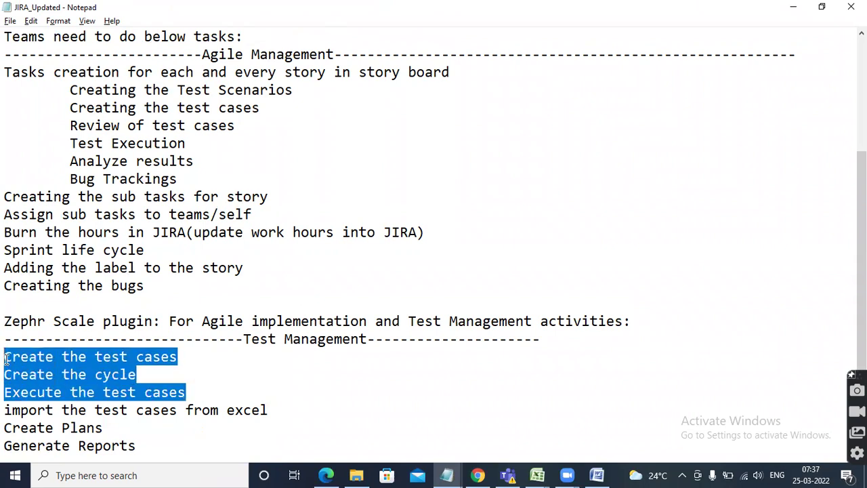
{"action": "left_click", "coordinate": [272, 410]}
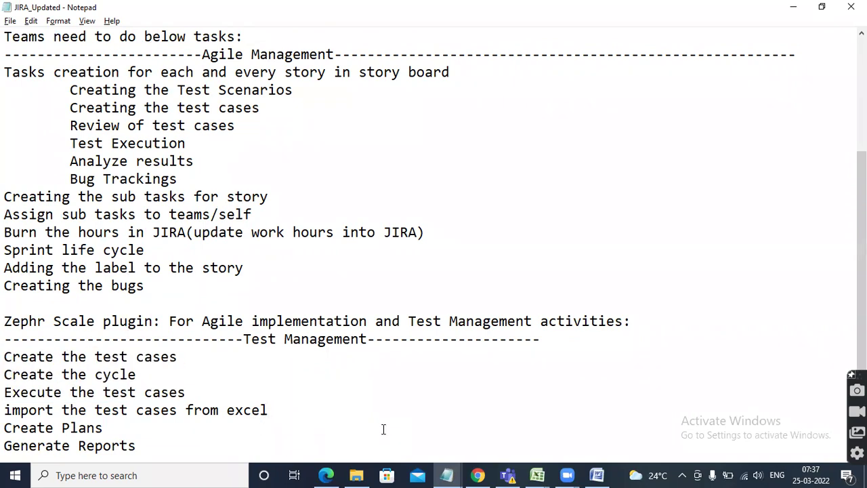
{"action": "type", "text": "(CSV"}
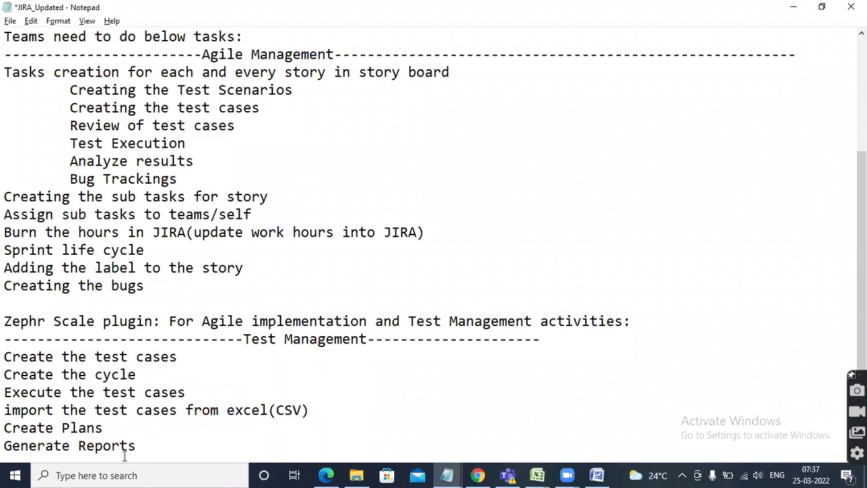
Highlight the whole test management list from "Create the test cases" to "Generate Reports"
{"action": "left_click_drag", "start_coordinate": [147, 447], "coordinate": [5, 357]}
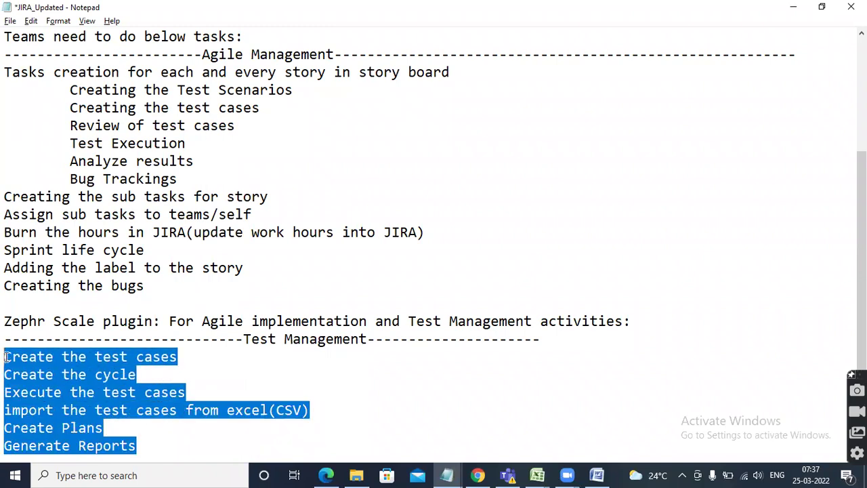
{"action": "left_click", "coordinate": [156, 444]}
{"action": "left_click_drag", "start_coordinate": [156, 450], "coordinate": [5, 356]}
Add two new lines below the "Test Management" divider and write "Zephr Scale" on the first one
{"action": "left_click", "coordinate": [548, 338]}
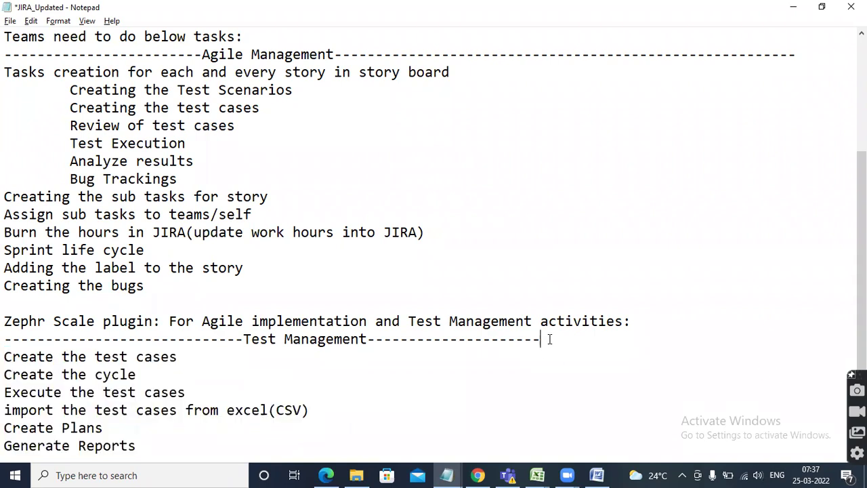
{"action": "key", "text": "Return"}
{"action": "key", "text": "Return"}
{"action": "key", "text": "Up"}
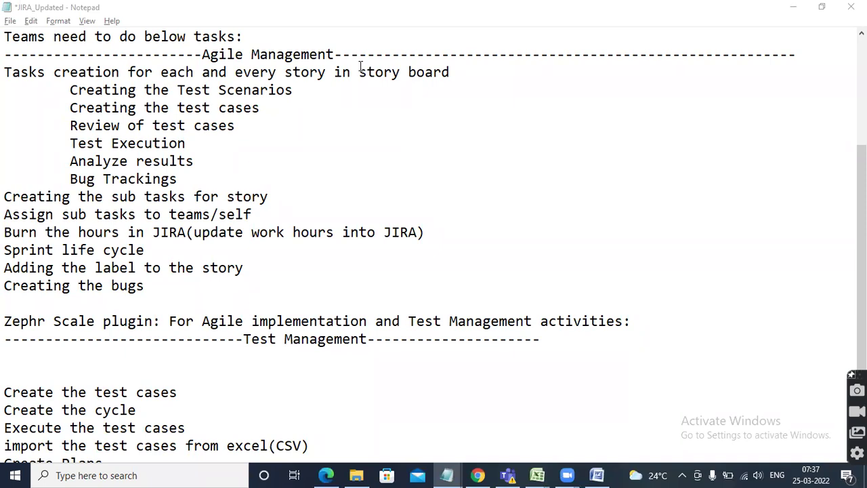
{"action": "left_click", "coordinate": [154, 350]}
{"action": "type", "text": "Zephr"}
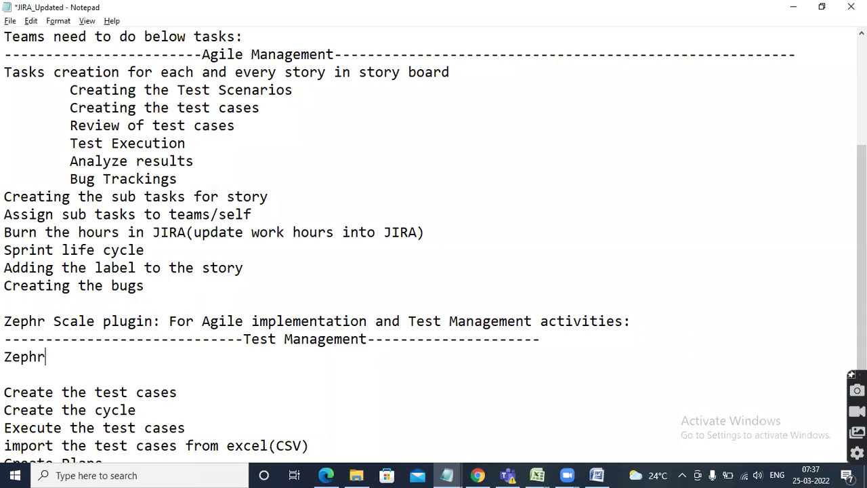
{"action": "type", "text": " Scale"}
Prefix the new "Zephr Scale" line with "Plugin - "
{"action": "key", "text": "Left"}
{"action": "key", "text": "Left"}
{"action": "key", "text": "Left"}
{"action": "key", "text": "Left"}
{"action": "key", "text": "Left"}
{"action": "key", "text": "Left"}
{"action": "key", "text": "Left"}
{"action": "key", "text": "Left"}
{"action": "key", "text": "Left"}
{"action": "key", "text": "Left"}
{"action": "key", "text": "Left"}
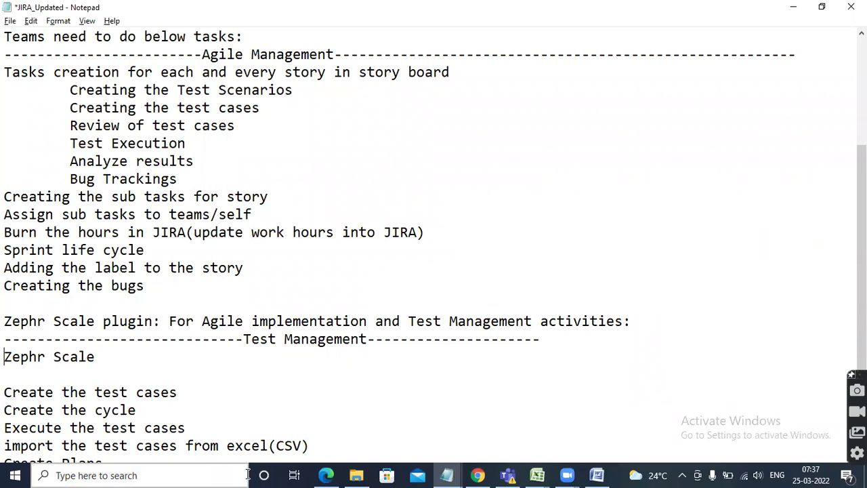
{"action": "type", "text": "Plugin -"}
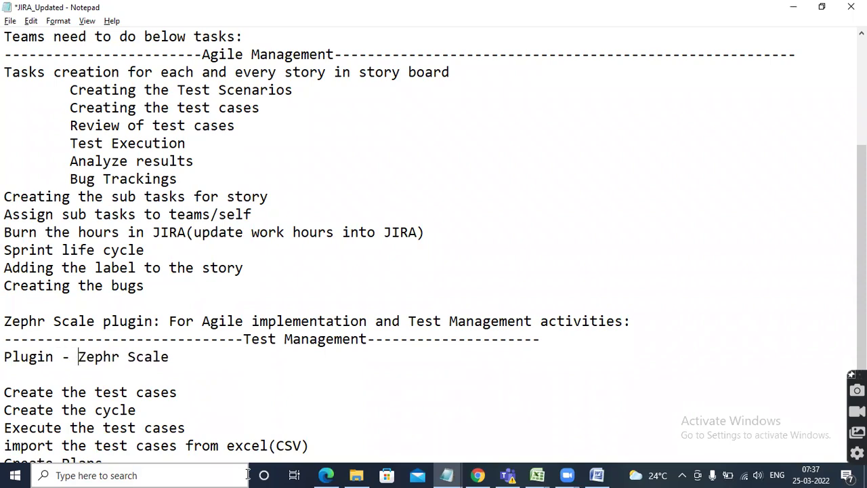
Highlight the "Plugin - Zephr Scale" line for review, clear the selection and save the notes
{"action": "left_click", "coordinate": [171, 356]}
{"action": "left_click_drag", "start_coordinate": [170, 356], "coordinate": [6, 358]}
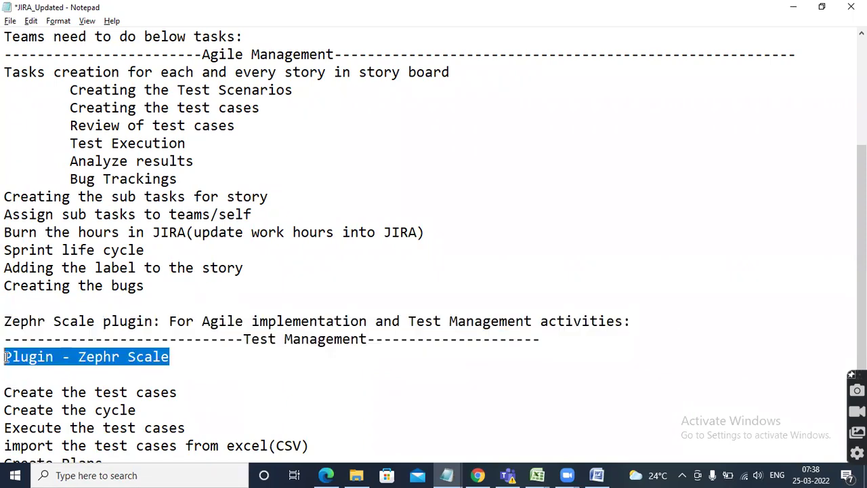
{"action": "left_click", "coordinate": [212, 384]}
{"action": "scroll", "coordinate": [218, 386], "scroll_direction": "down", "scroll_amount": 1}
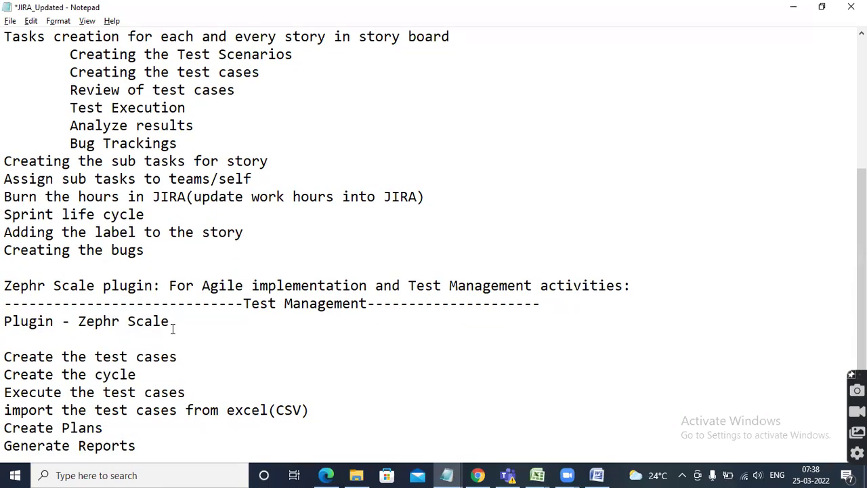
{"action": "left_click_drag", "start_coordinate": [173, 327], "coordinate": [4, 323]}
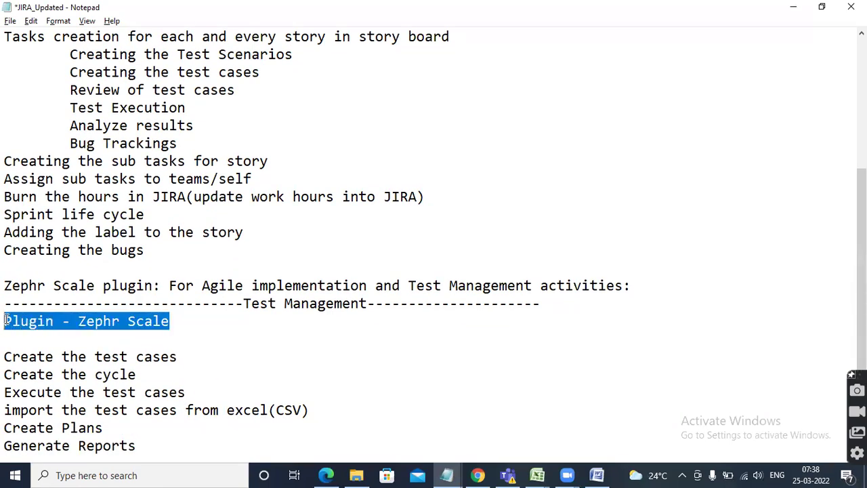
{"action": "left_click", "coordinate": [184, 317]}
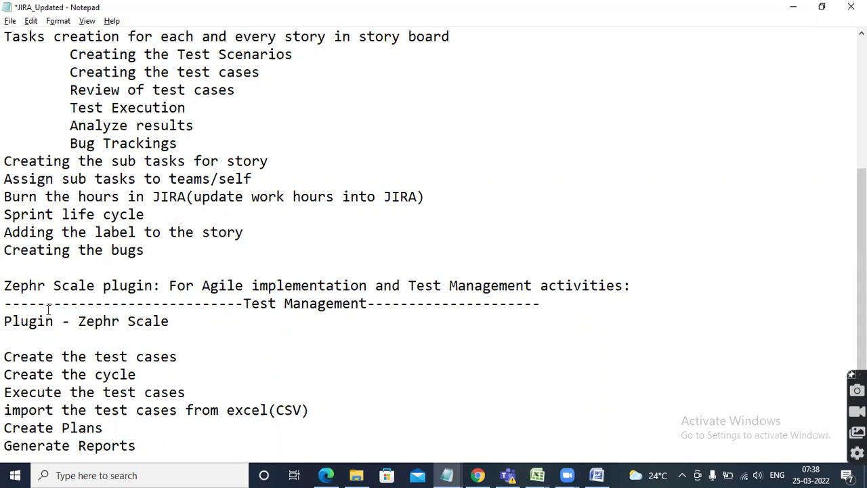
{"action": "left_click_drag", "start_coordinate": [5, 335], "coordinate": [7, 322]}
{"action": "left_click", "coordinate": [222, 336]}
{"action": "key", "text": "ctrl+s"}
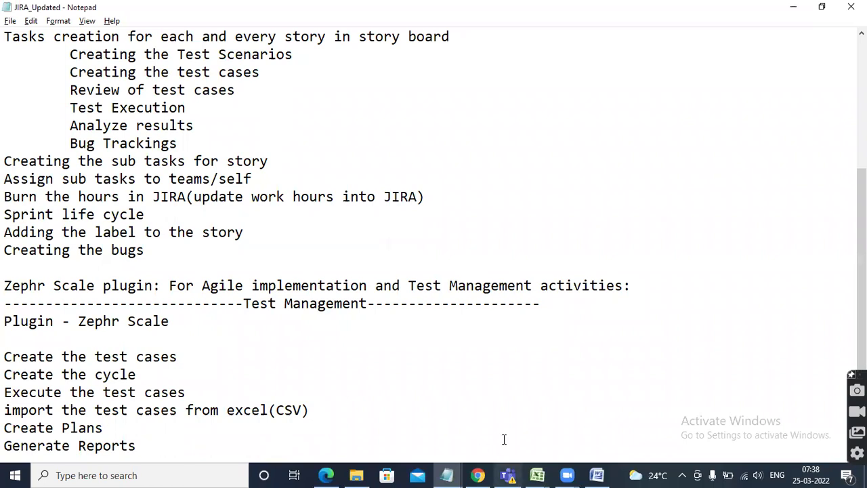
Switch to Jira in the Edge browser, open the marketplace through Explore more apps and look over the offered apps
{"action": "left_click", "coordinate": [324, 475]}
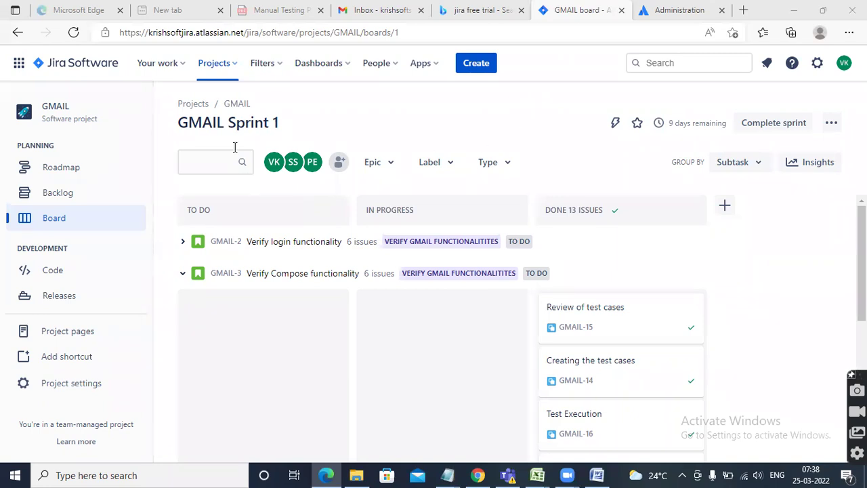
{"action": "left_click", "coordinate": [435, 68]}
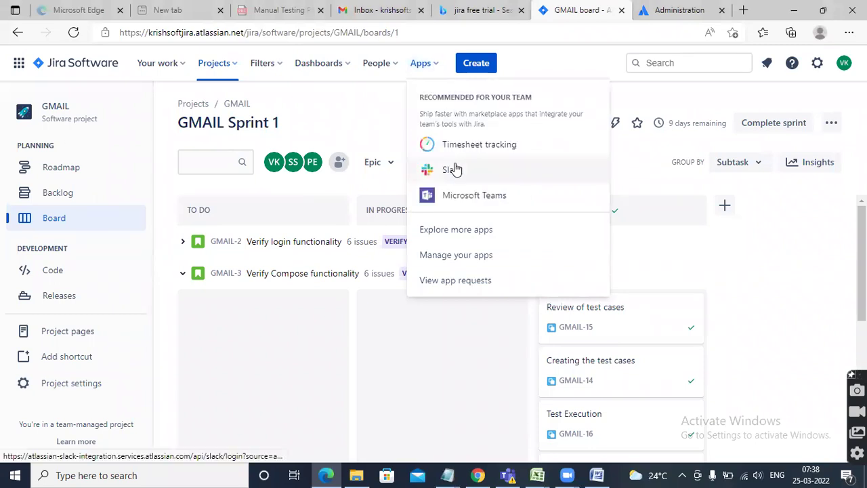
{"action": "left_click", "coordinate": [462, 234]}
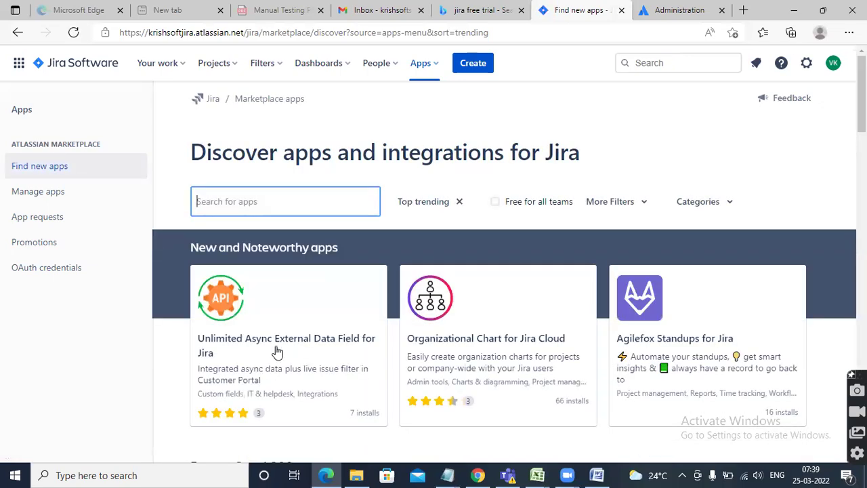
{"action": "scroll", "coordinate": [379, 271], "scroll_direction": "down", "scroll_amount": 5}
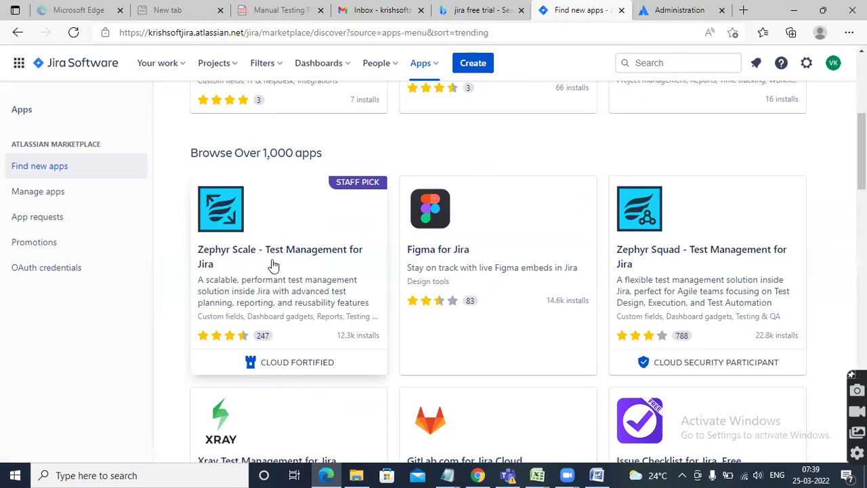
{"action": "scroll", "coordinate": [291, 283], "scroll_direction": "up", "scroll_amount": 5}
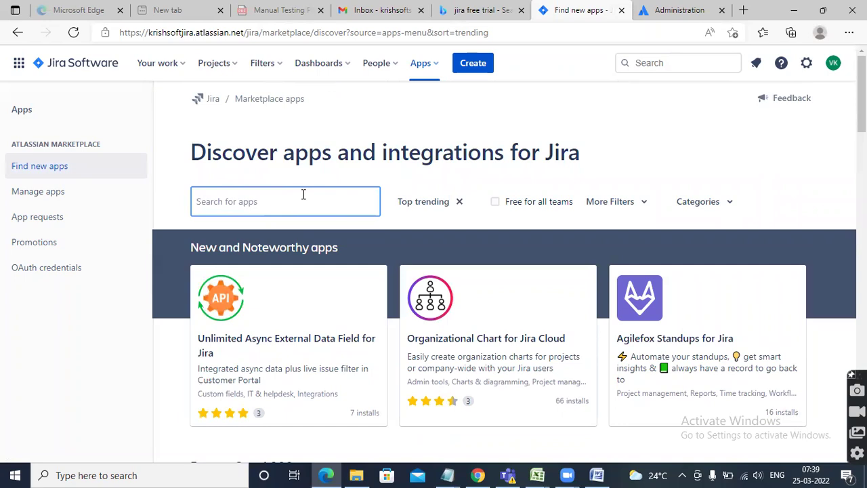
Search the marketplace for "zephr" and open the details of Zephyr Scale - Test Management for Jira
{"action": "type", "text": "zephr"}
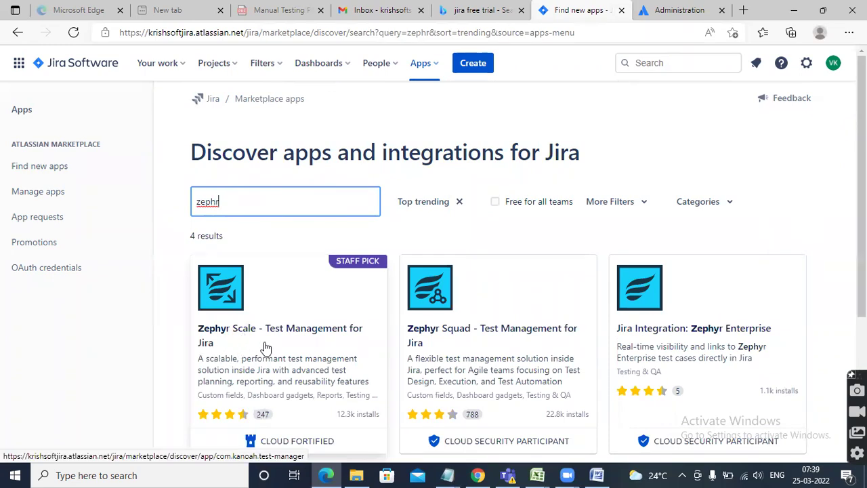
{"action": "scroll", "coordinate": [266, 346], "scroll_direction": "down", "scroll_amount": 2}
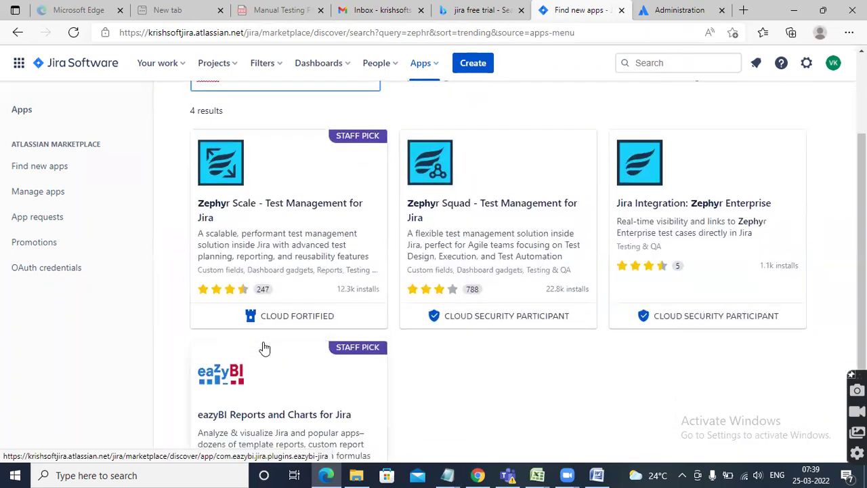
{"action": "scroll", "coordinate": [266, 346], "scroll_direction": "up", "scroll_amount": 1}
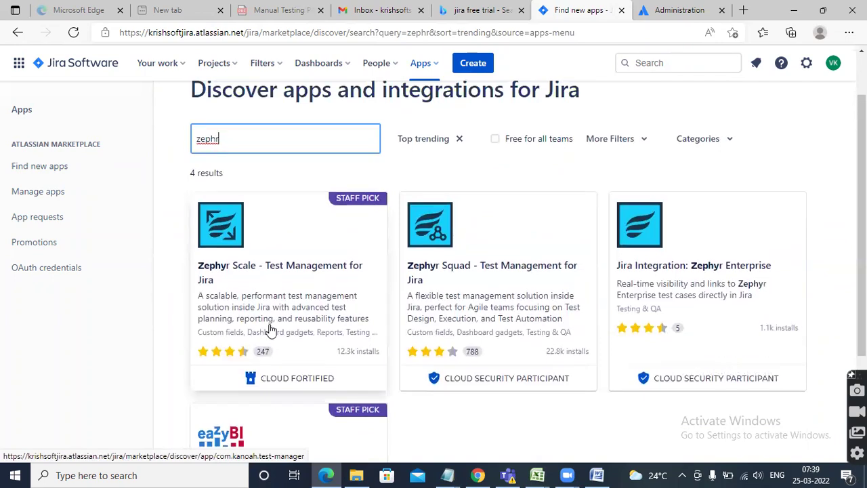
{"action": "left_click", "coordinate": [291, 269]}
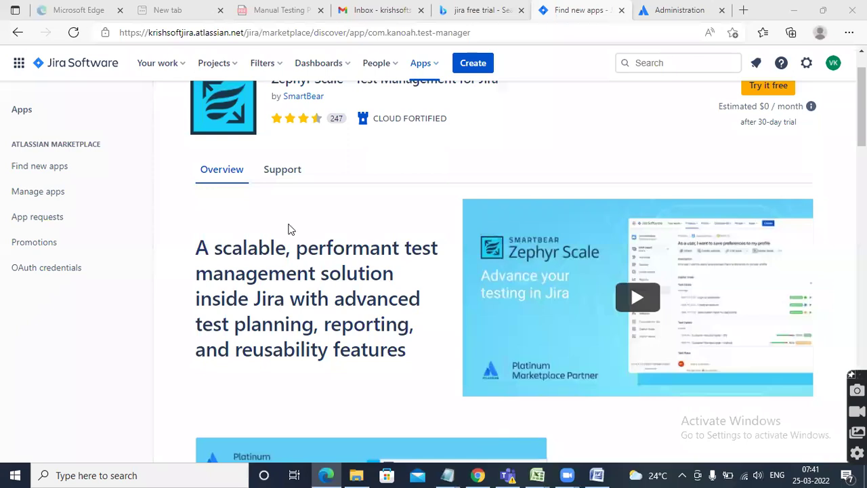
{"action": "scroll", "coordinate": [289, 228], "scroll_direction": "up", "scroll_amount": 1}
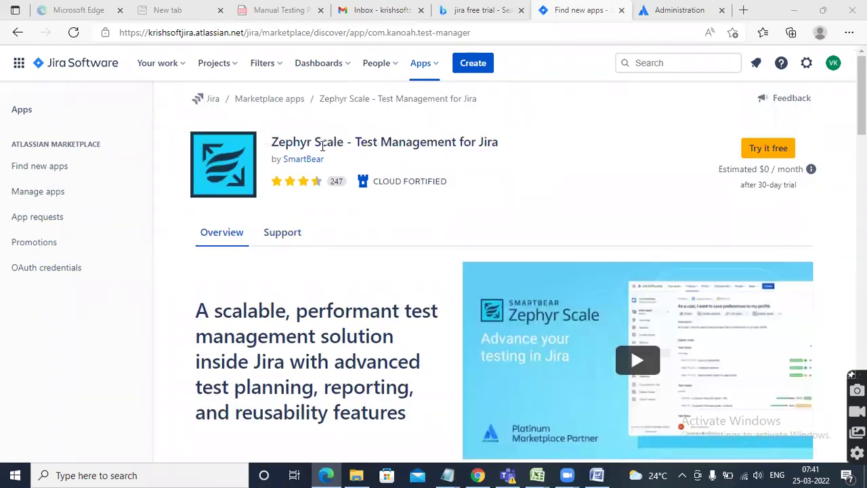
{"action": "left_click", "coordinate": [766, 152]}
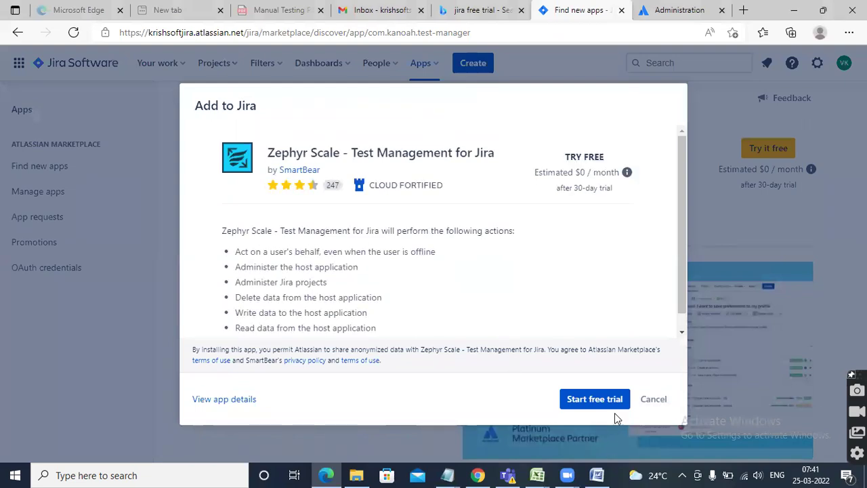
{"action": "left_click", "coordinate": [594, 401]}
{"action": "left_click", "coordinate": [595, 401]}
{"action": "scroll", "coordinate": [461, 322], "scroll_direction": "down", "scroll_amount": 1}
{"action": "scroll", "coordinate": [460, 318], "scroll_direction": "up", "scroll_amount": 1}
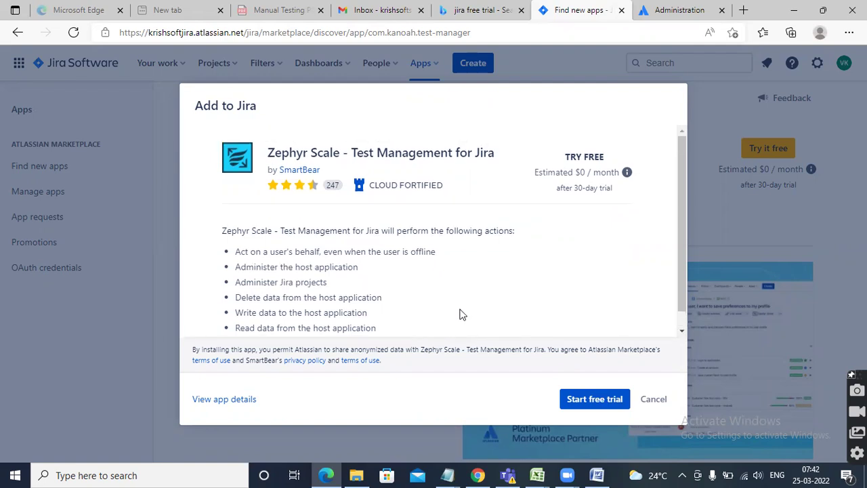
{"action": "scroll", "coordinate": [460, 315], "scroll_direction": "down", "scroll_amount": 1}
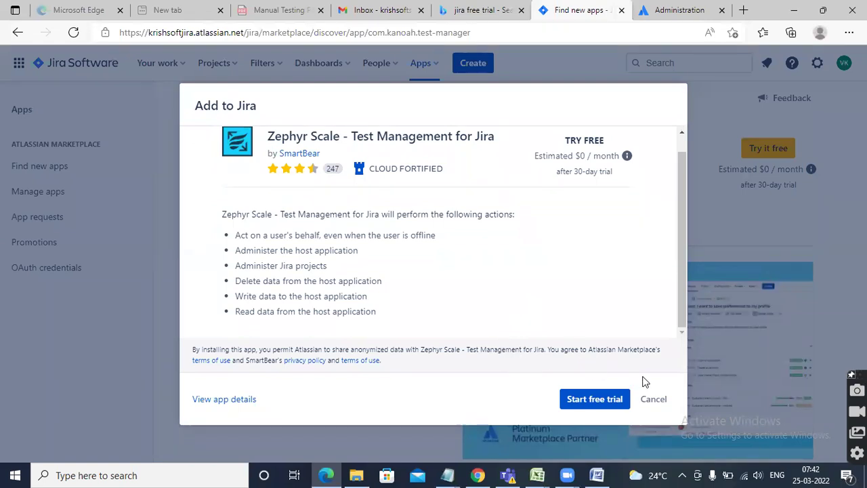
{"action": "left_click", "coordinate": [590, 404]}
{"action": "scroll", "coordinate": [474, 226], "scroll_direction": "up", "scroll_amount": 1}
{"action": "scroll", "coordinate": [474, 227], "scroll_direction": "down", "scroll_amount": 1}
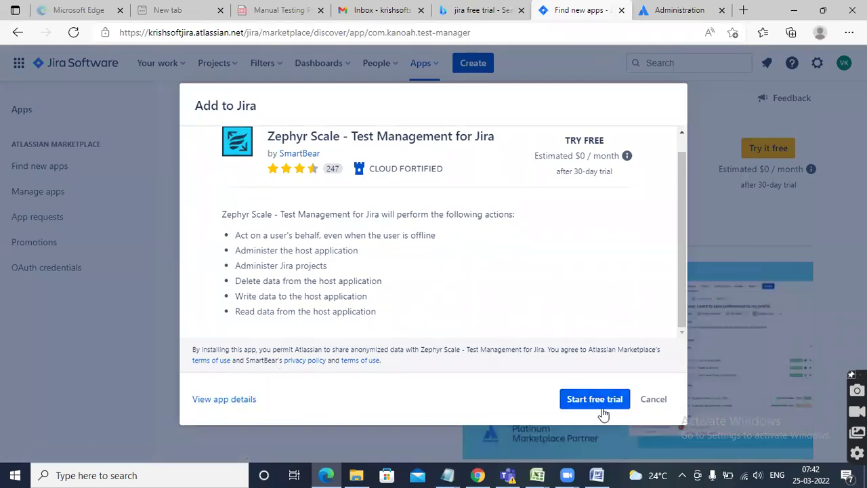
{"action": "left_click", "coordinate": [655, 401]}
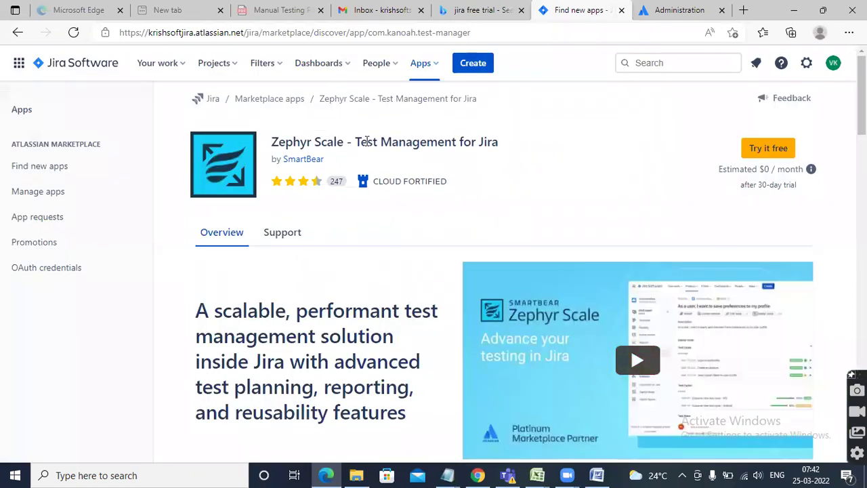
Add Zephyr Scale - Test Management for Jira through its free trial and open Zephyr Scale in the GMAIL project
{"action": "left_click", "coordinate": [766, 149]}
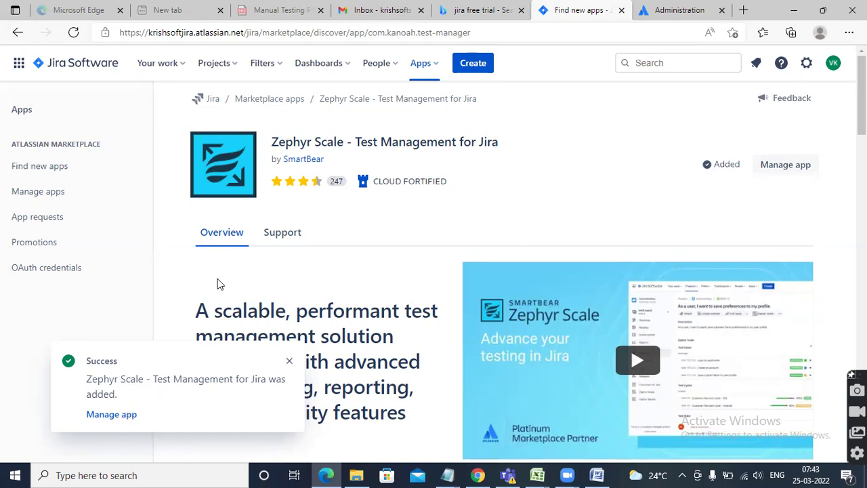
{"action": "left_click", "coordinate": [227, 68]}
{"action": "left_click", "coordinate": [250, 124]}
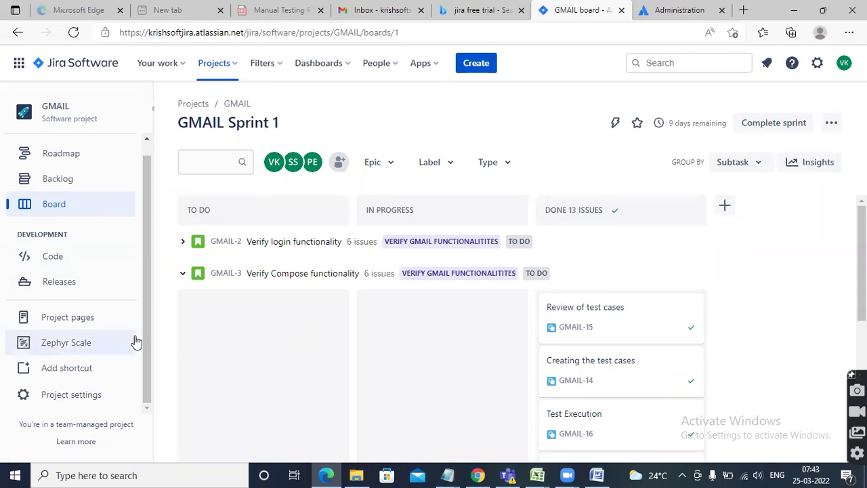
{"action": "left_click", "coordinate": [71, 344]}
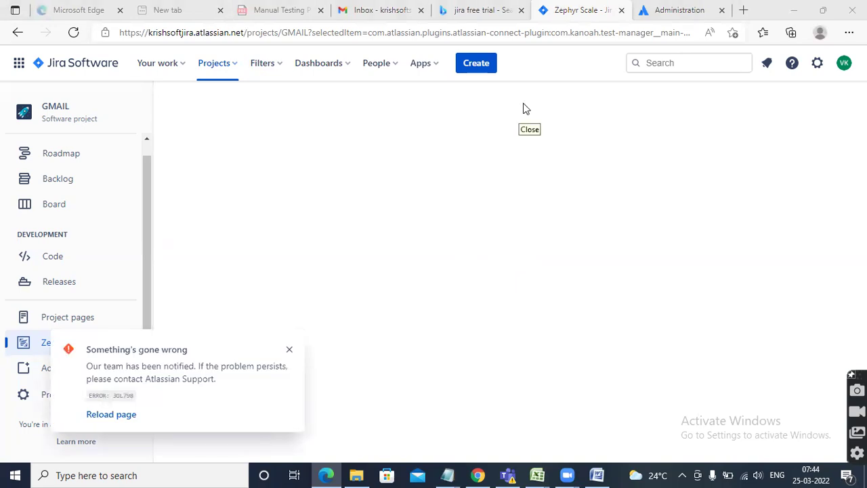
Explore more apps in the marketplace and open the Zephyr Scale details to check its installation status
{"action": "left_click", "coordinate": [439, 66]}
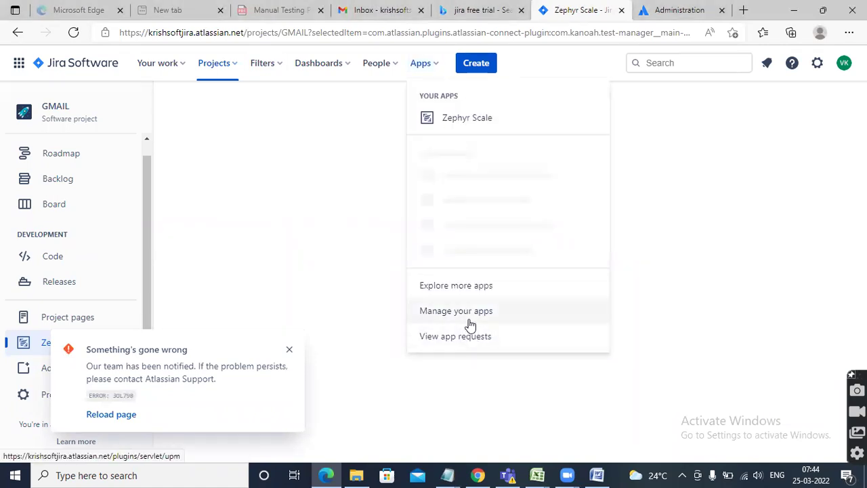
{"action": "left_click", "coordinate": [476, 287]}
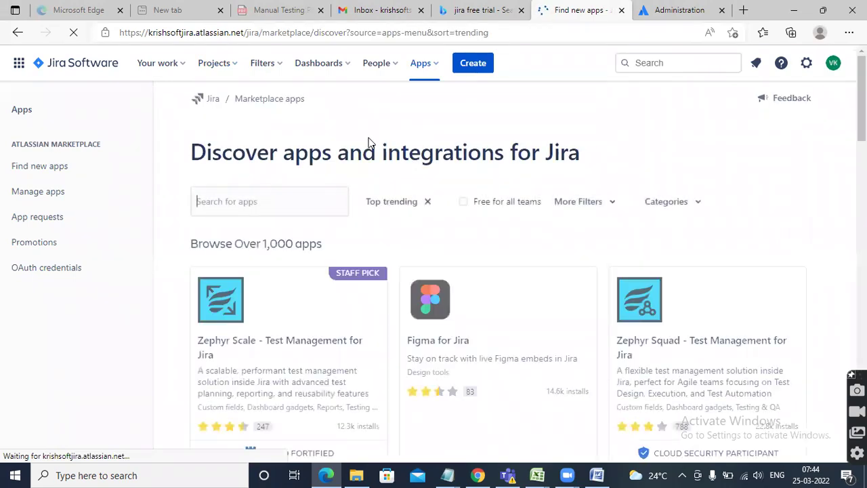
{"action": "scroll", "coordinate": [277, 314], "scroll_direction": "down", "scroll_amount": 2}
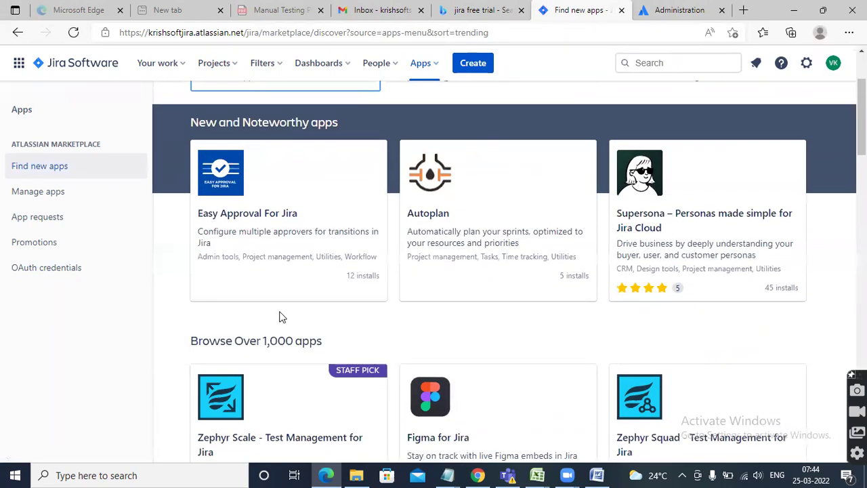
{"action": "scroll", "coordinate": [277, 308], "scroll_direction": "down", "scroll_amount": 3}
{"action": "left_click", "coordinate": [288, 254]}
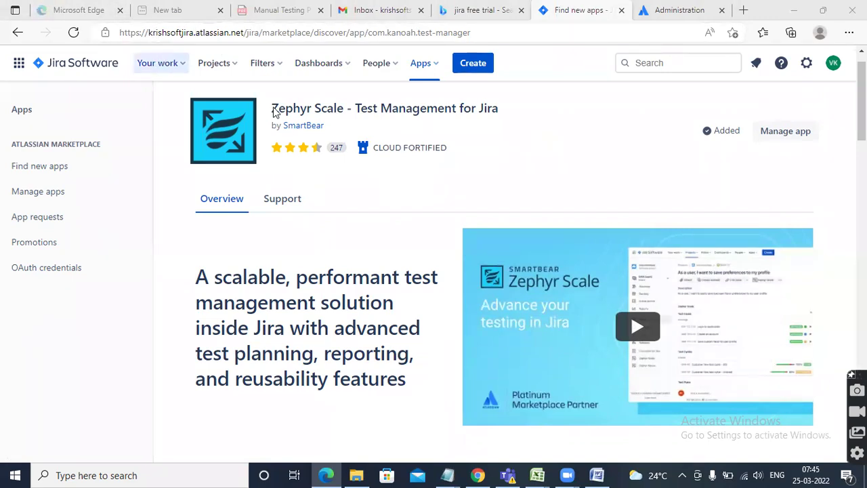
Return to the GMAIL project, open Zephyr Scale again and reload its page
{"action": "left_click", "coordinate": [224, 67]}
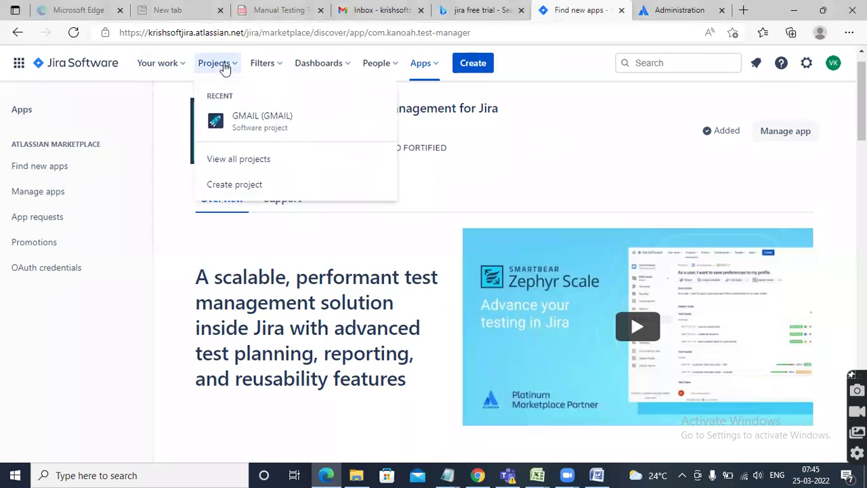
{"action": "left_click", "coordinate": [257, 124]}
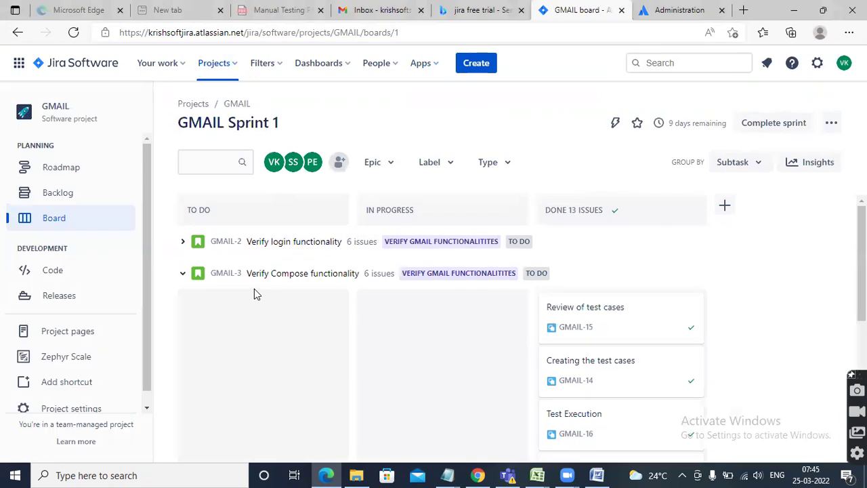
{"action": "left_click", "coordinate": [43, 357]}
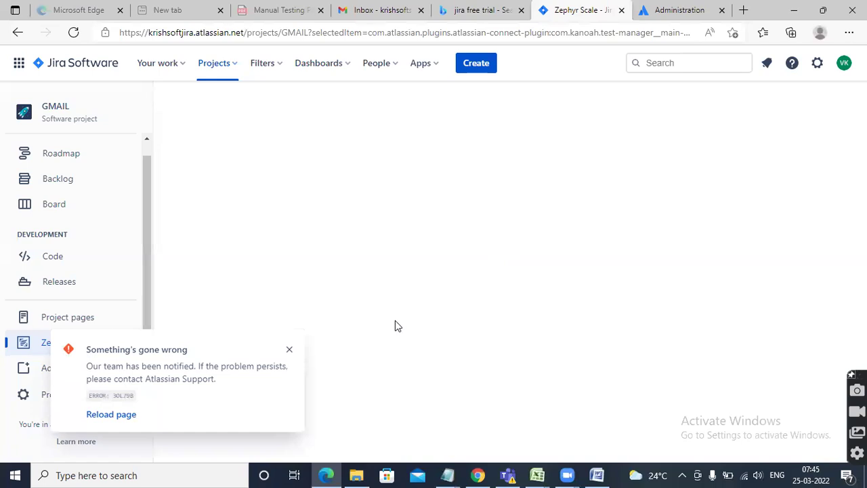
{"action": "left_click", "coordinate": [112, 414]}
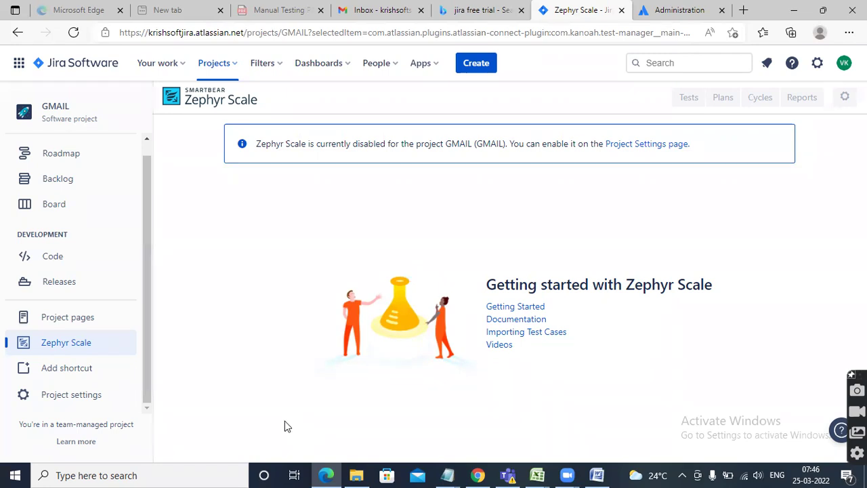
Switch to the Agile workbook in Excel and review the Sprint 1 workflow stages from To Do to Done on the Sprint_WorkFlow sheet
{"action": "left_click", "coordinate": [540, 474]}
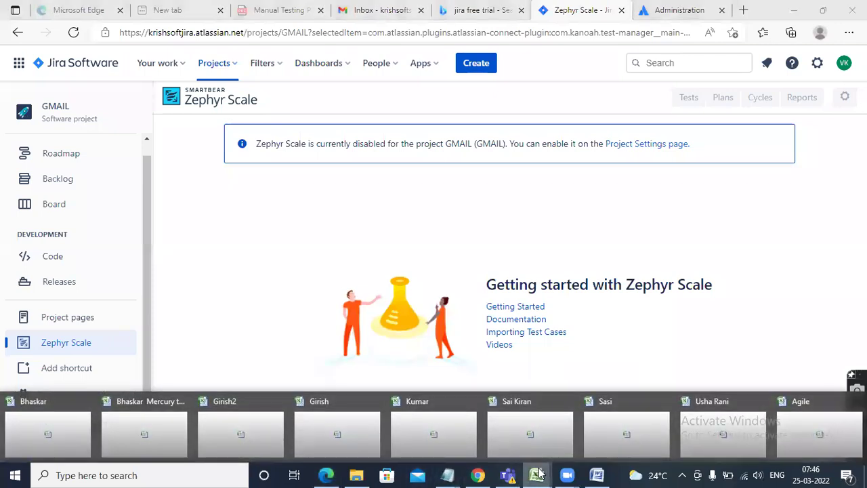
{"action": "left_click", "coordinate": [794, 422]}
{"action": "left_click", "coordinate": [166, 163]}
{"action": "left_click_drag", "start_coordinate": [93, 159], "coordinate": [590, 250]}
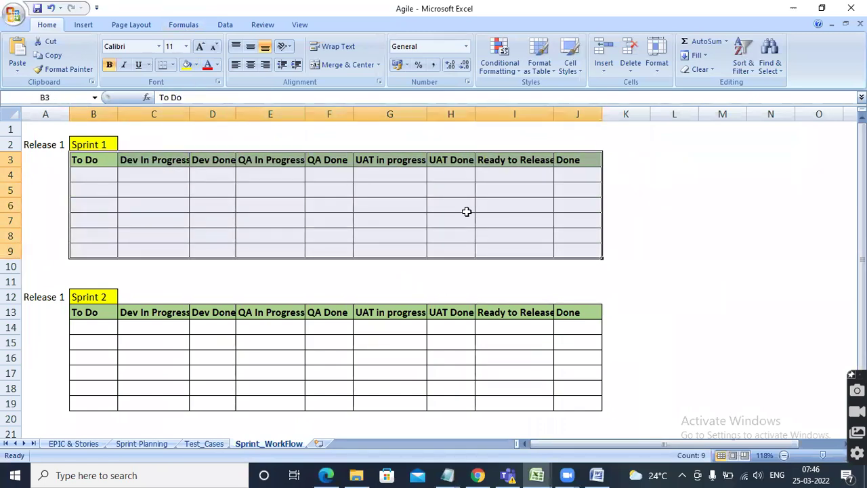
{"action": "left_click", "coordinate": [166, 164]}
{"action": "left_click", "coordinate": [207, 162]}
{"action": "left_click", "coordinate": [269, 163]}
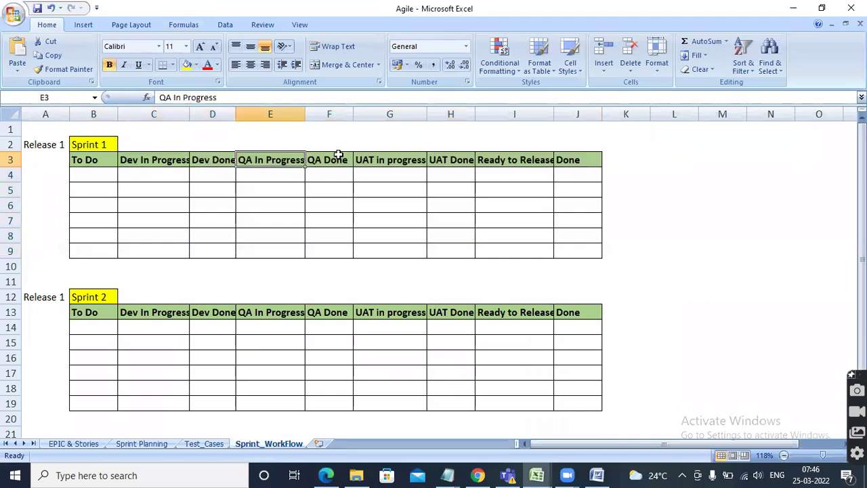
{"action": "left_click", "coordinate": [337, 158]}
{"action": "left_click", "coordinate": [389, 158]}
{"action": "left_click", "coordinate": [458, 161]}
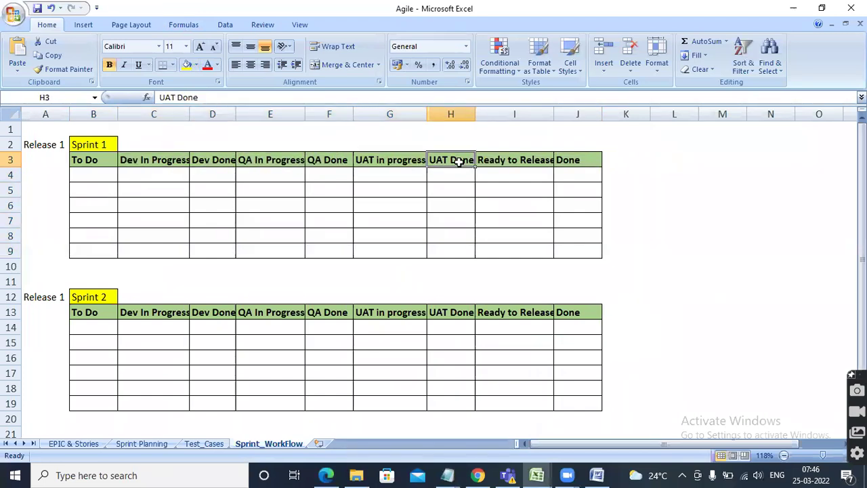
{"action": "left_click", "coordinate": [529, 157]}
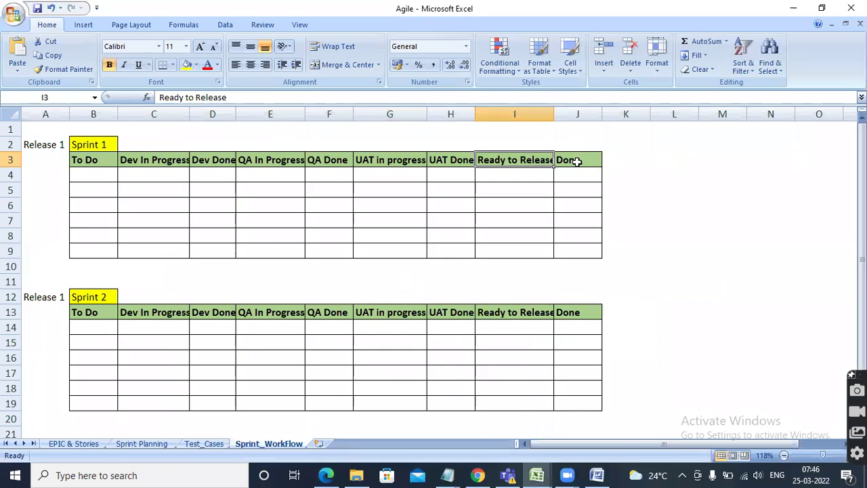
{"action": "left_click", "coordinate": [576, 161]}
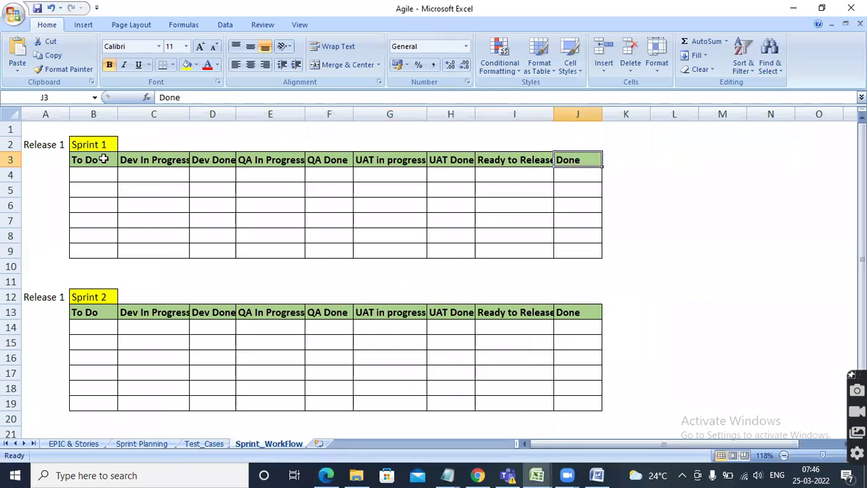
{"action": "left_click_drag", "start_coordinate": [103, 159], "coordinate": [586, 251]}
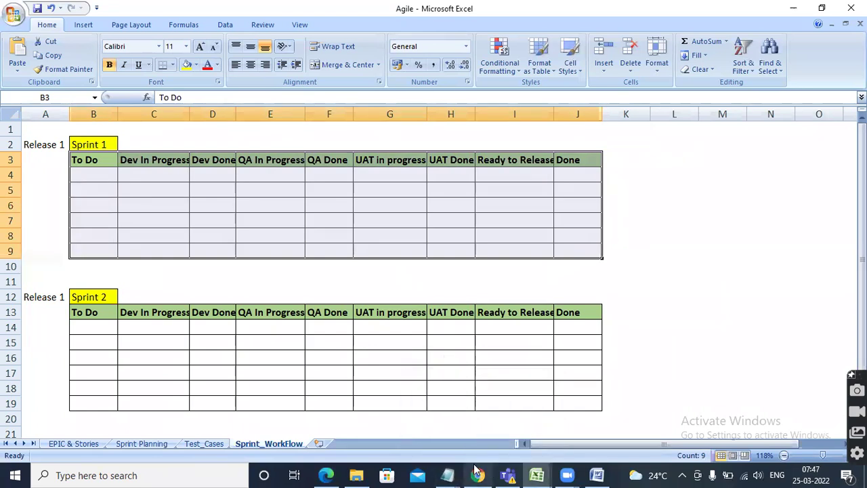
Switch back to Jira in Edge and enable Zephyr Scale and its permission system in the GMAIL project settings
{"action": "left_click", "coordinate": [326, 474]}
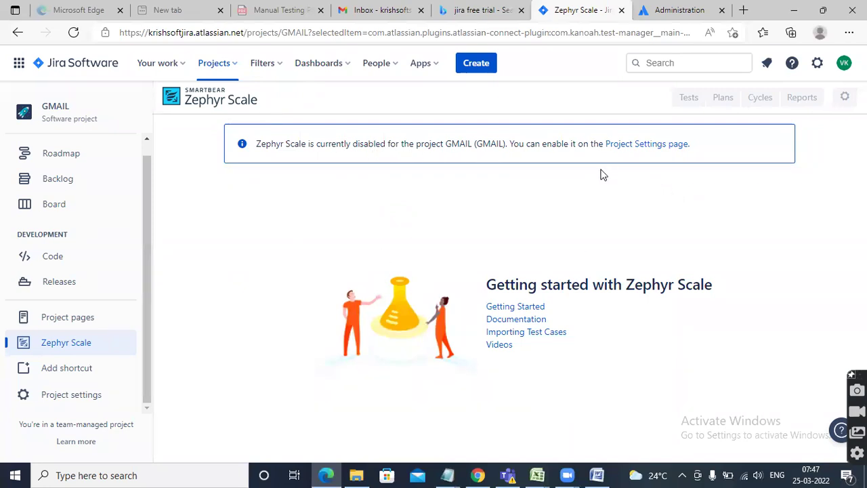
{"action": "left_click", "coordinate": [647, 145]}
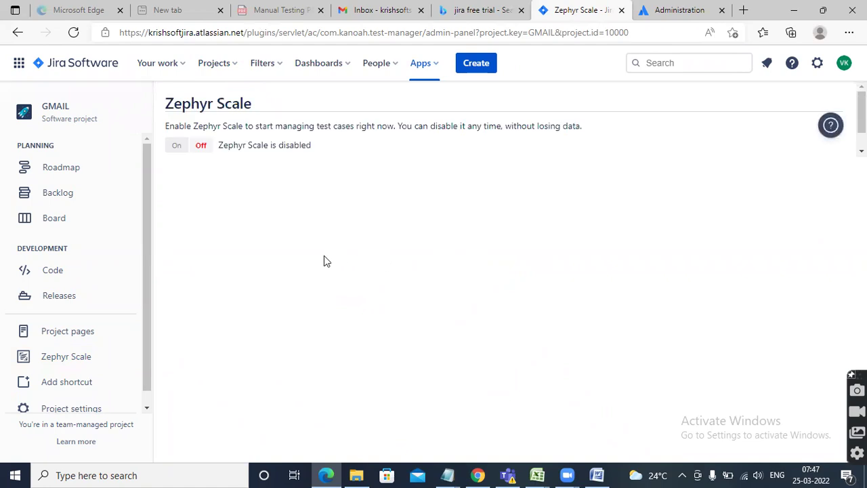
{"action": "left_click", "coordinate": [174, 148]}
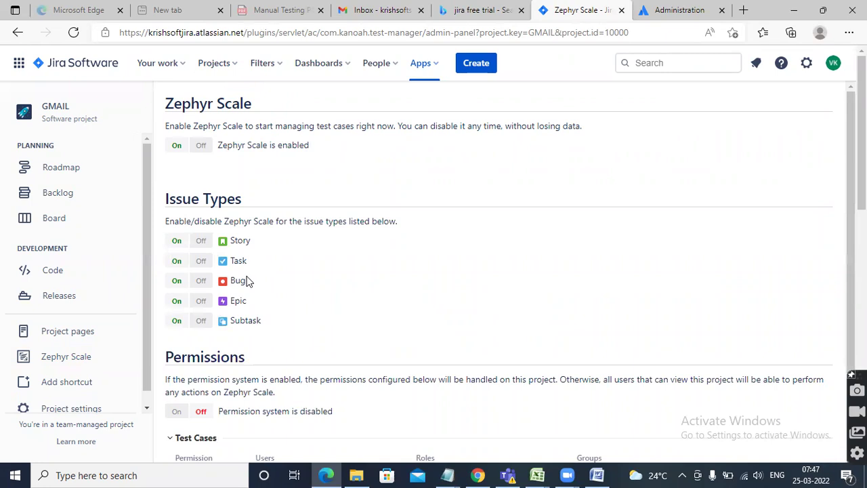
{"action": "scroll", "coordinate": [333, 324], "scroll_direction": "down", "scroll_amount": 1}
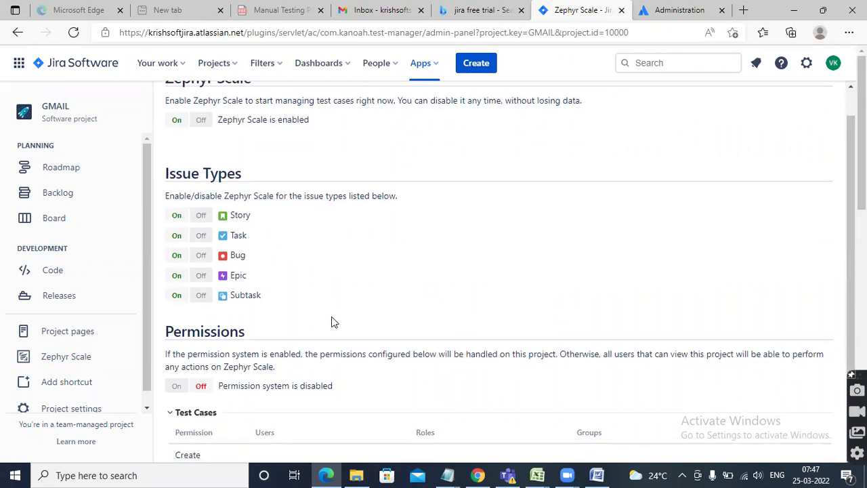
{"action": "left_click", "coordinate": [177, 388]}
Add the signed-in user to the Create permission for test cases
{"action": "scroll", "coordinate": [392, 415], "scroll_direction": "down", "scroll_amount": 5}
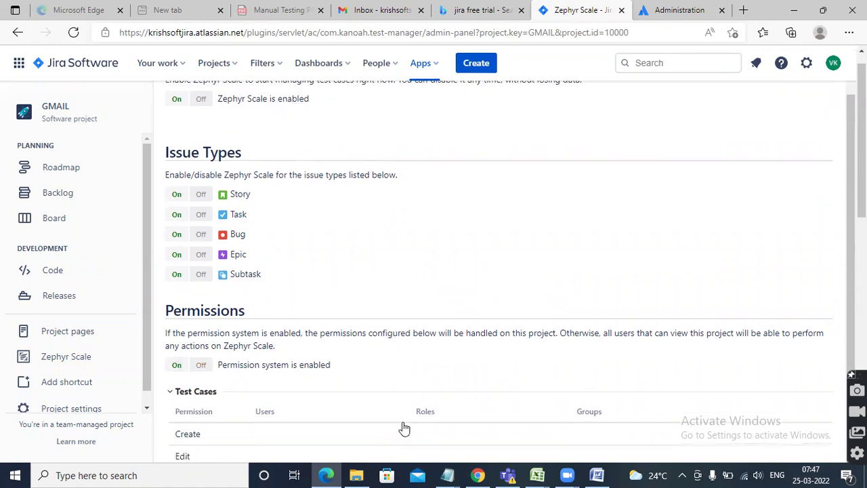
{"action": "scroll", "coordinate": [397, 418], "scroll_direction": "up", "scroll_amount": 3}
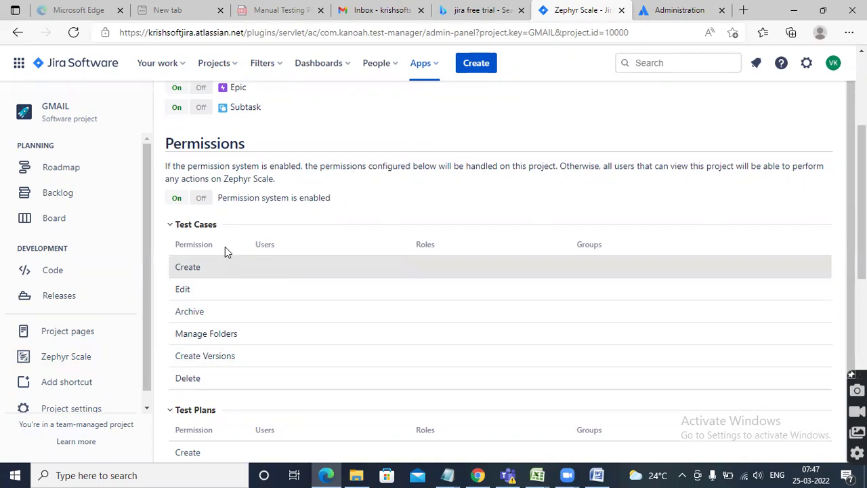
{"action": "mouse_move", "coordinate": [267, 270]}
{"action": "left_click", "coordinate": [298, 268]}
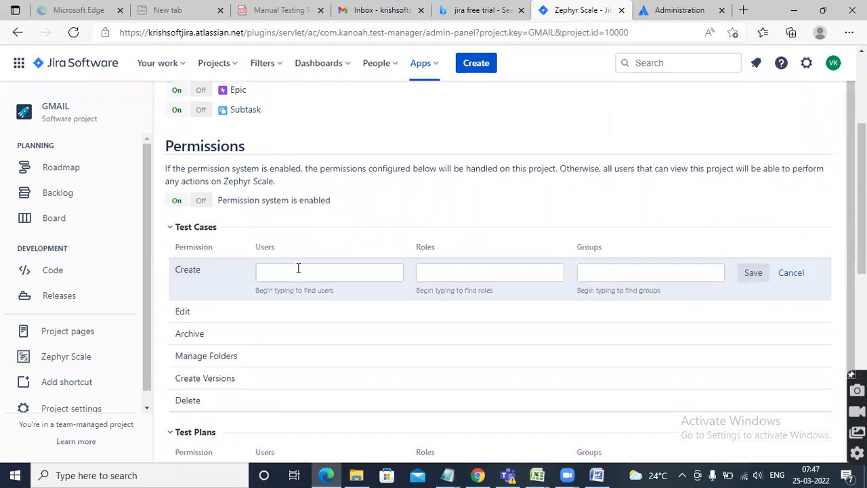
{"action": "left_click", "coordinate": [298, 271]}
{"action": "type", "text": "venkata"}
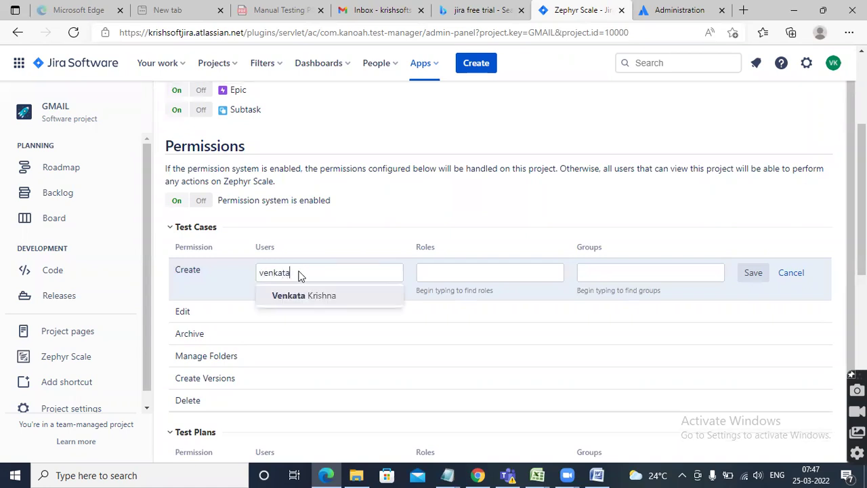
{"action": "left_click", "coordinate": [328, 294]}
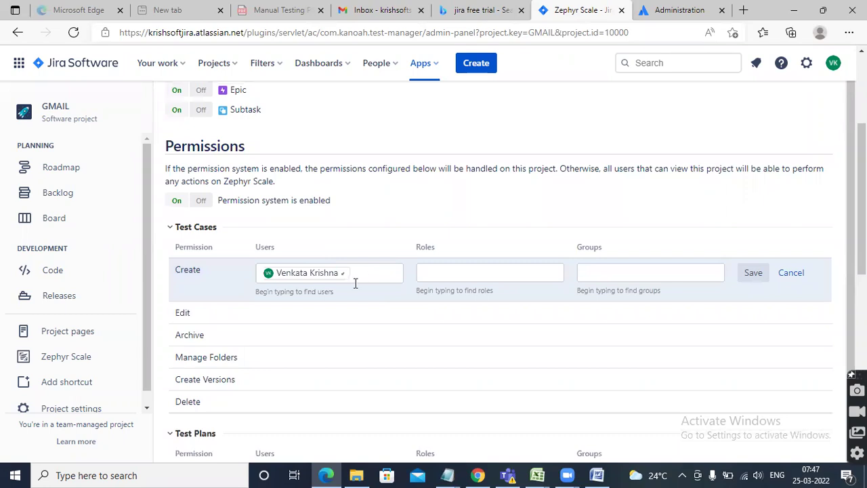
Add the signed-in user to the Edit and Archive permissions for test cases
{"action": "left_click", "coordinate": [283, 321]}
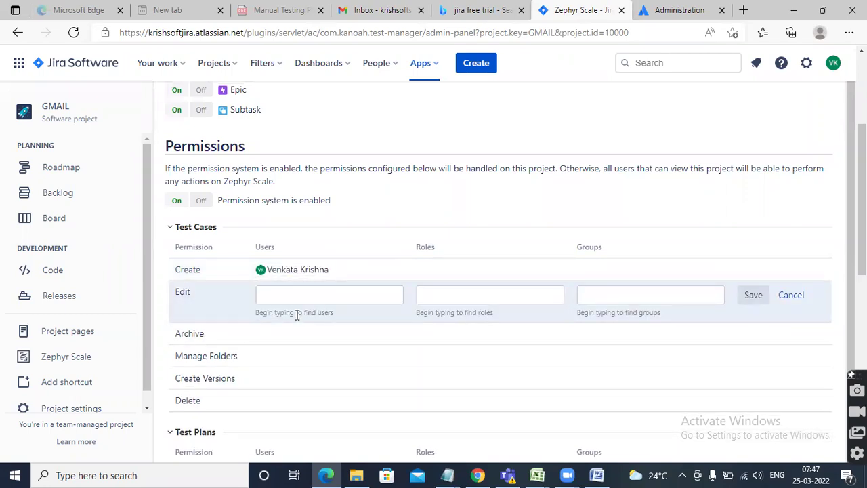
{"action": "left_click", "coordinate": [301, 295]}
{"action": "type", "text": "venka"}
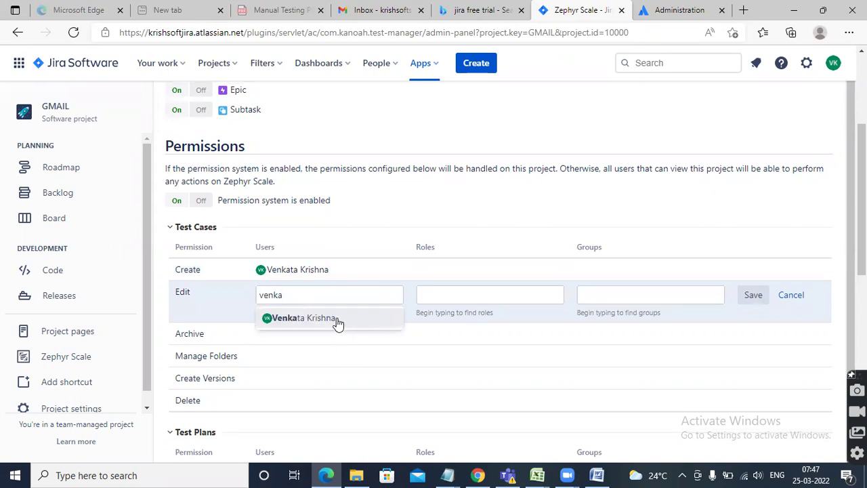
{"action": "left_click", "coordinate": [337, 321]}
{"action": "left_click", "coordinate": [290, 336]}
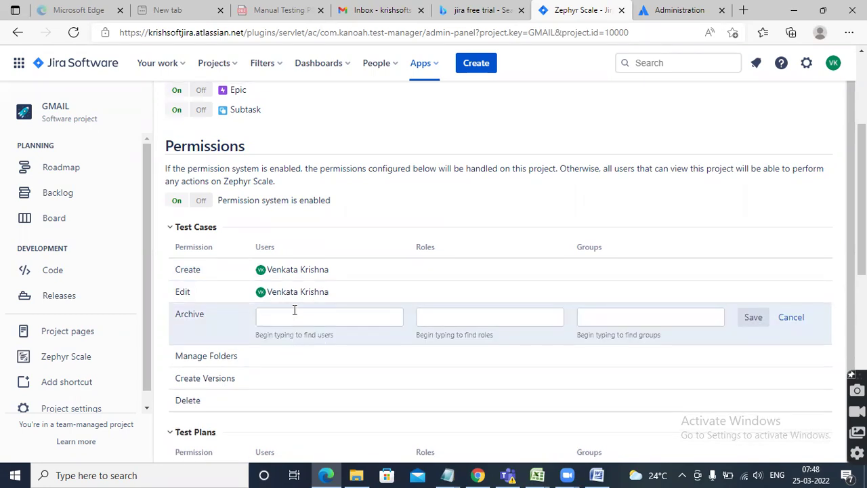
{"action": "left_click", "coordinate": [294, 315]}
{"action": "type", "text": "venka"}
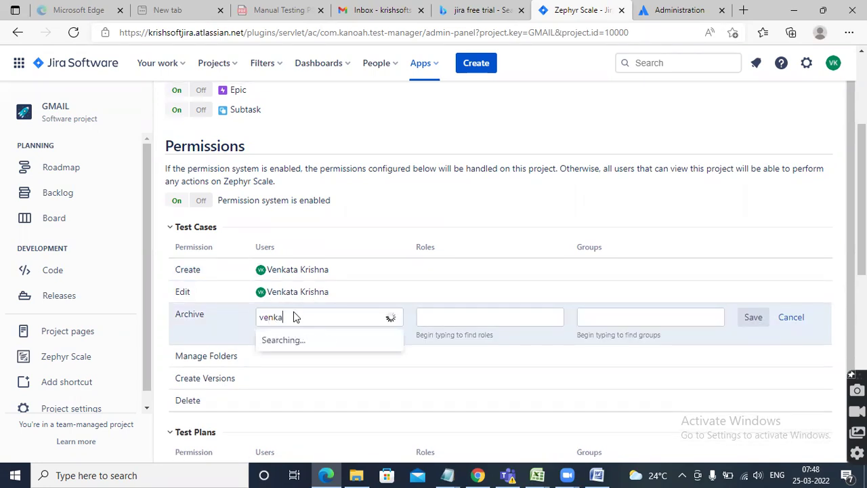
{"action": "key", "text": "Return"}
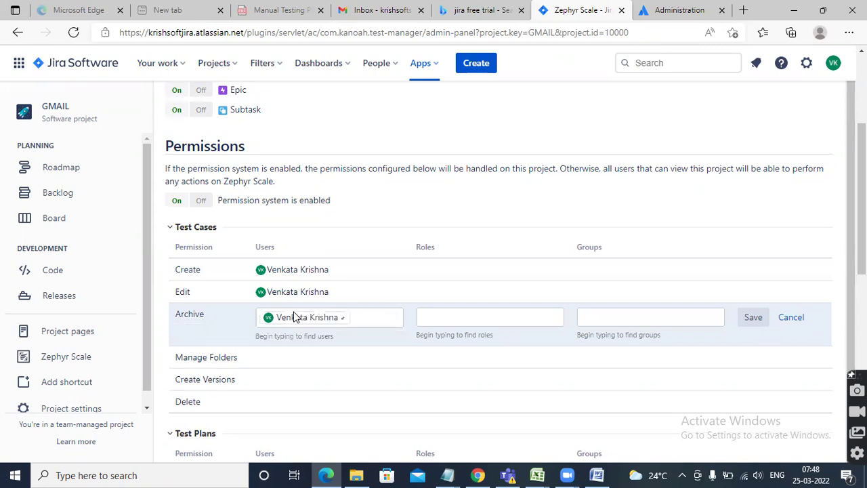
Grant the signed-in user the Manage Folders and Create Versions permissions for test cases
{"action": "left_click", "coordinate": [295, 361]}
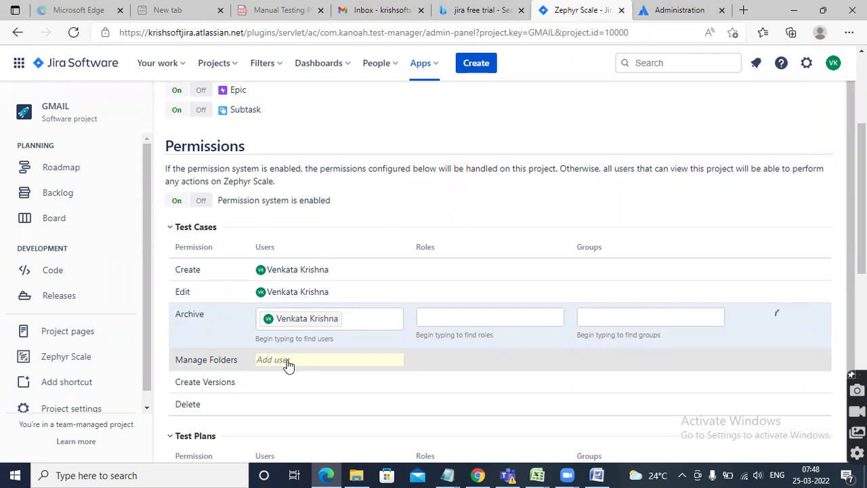
{"action": "left_click", "coordinate": [284, 339]}
{"action": "type", "text": "venka"}
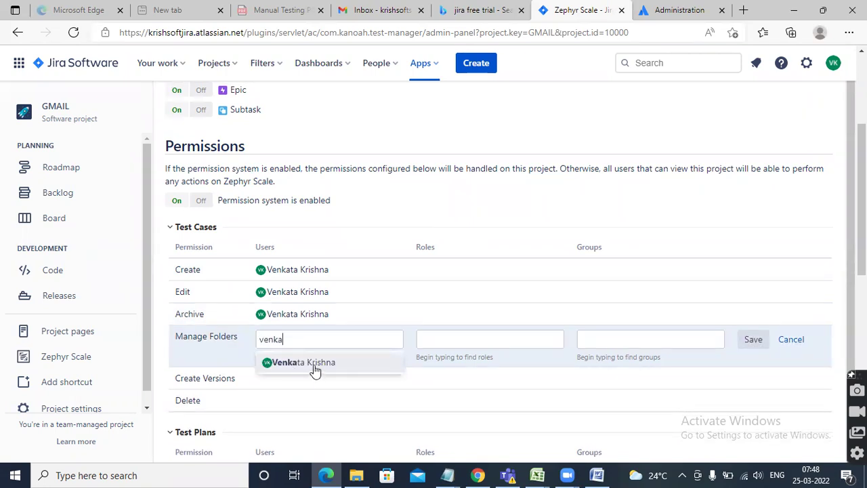
{"action": "left_click", "coordinate": [313, 366]}
{"action": "key", "text": "Return"}
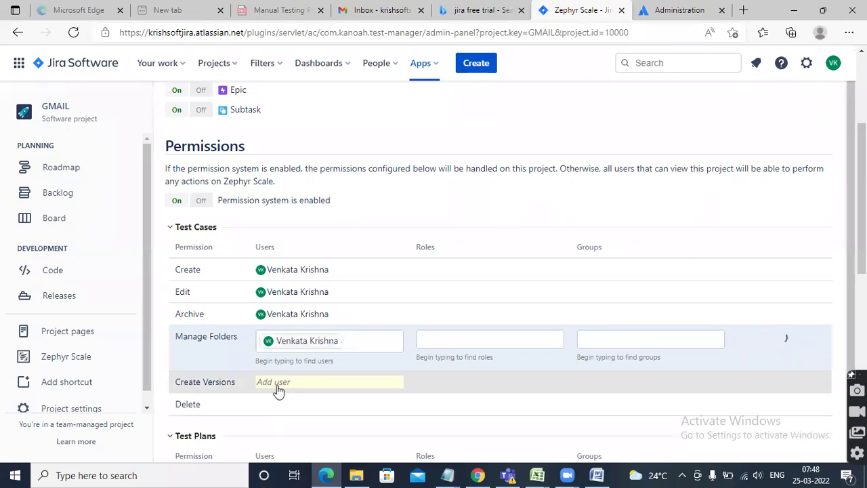
{"action": "left_click", "coordinate": [281, 382]}
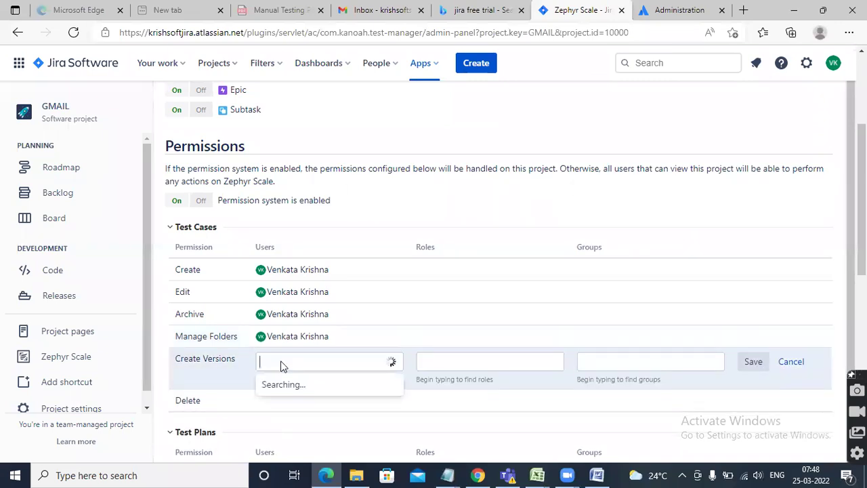
{"action": "type", "text": "venkata"}
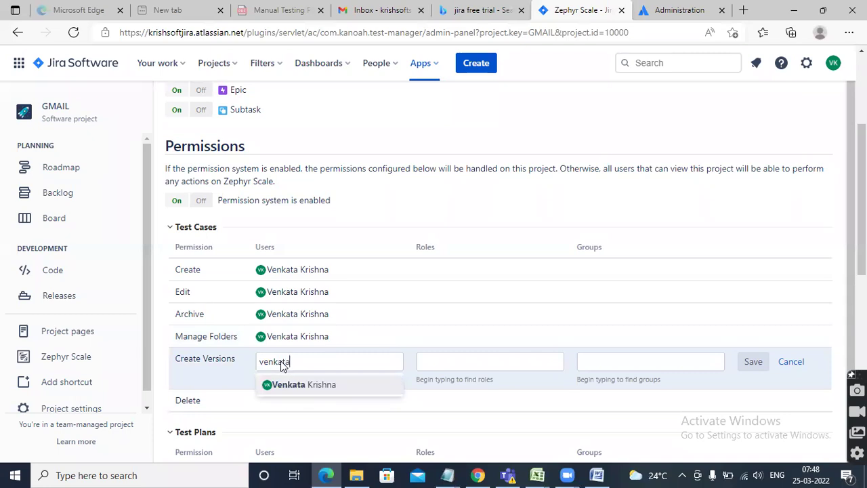
{"action": "left_click", "coordinate": [300, 386]}
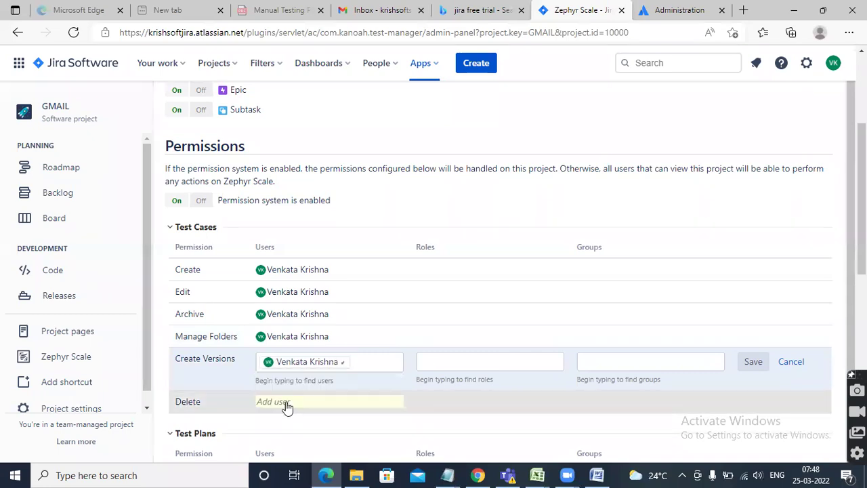
Add the signed-in user to the Delete permission for test cases
{"action": "left_click", "coordinate": [286, 404]}
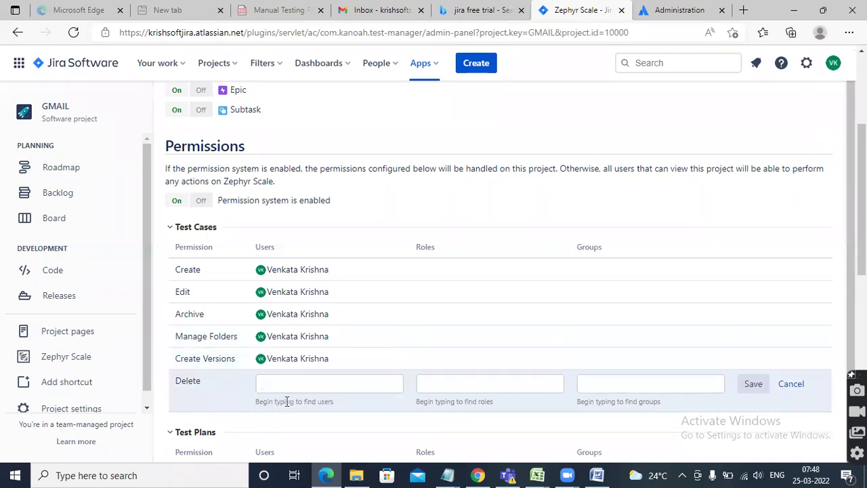
{"action": "left_click", "coordinate": [321, 386]}
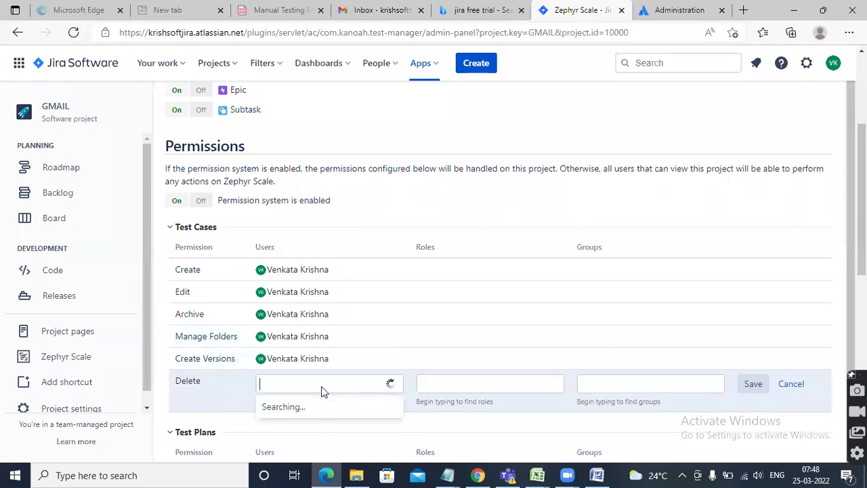
{"action": "type", "text": "venkata"}
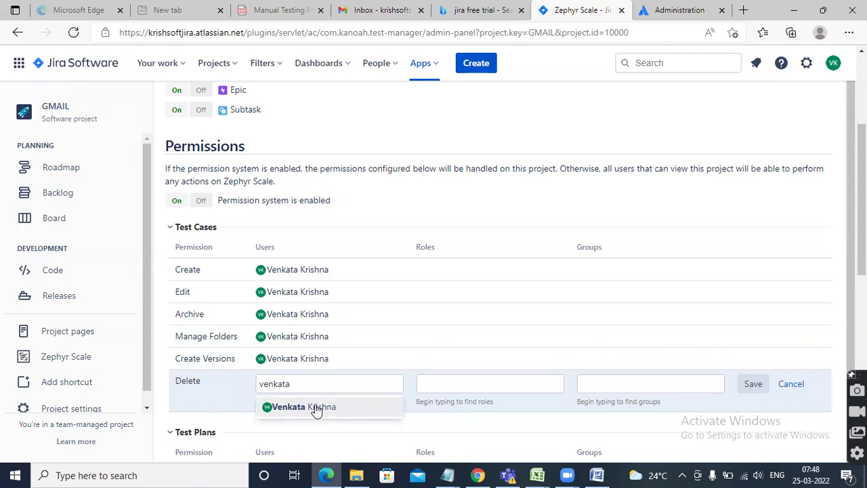
{"action": "left_click", "coordinate": [317, 408]}
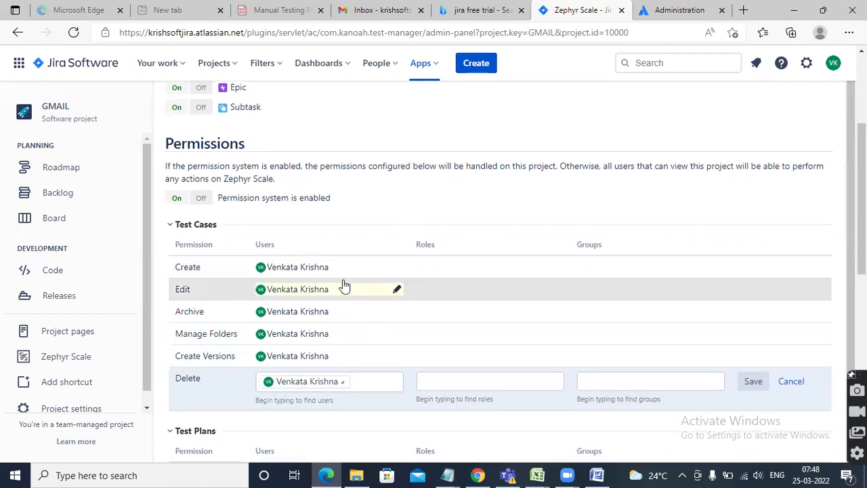
Add the signed-in user to the Create and Edit permissions for test plans
{"action": "scroll", "coordinate": [352, 251], "scroll_direction": "down", "scroll_amount": 3}
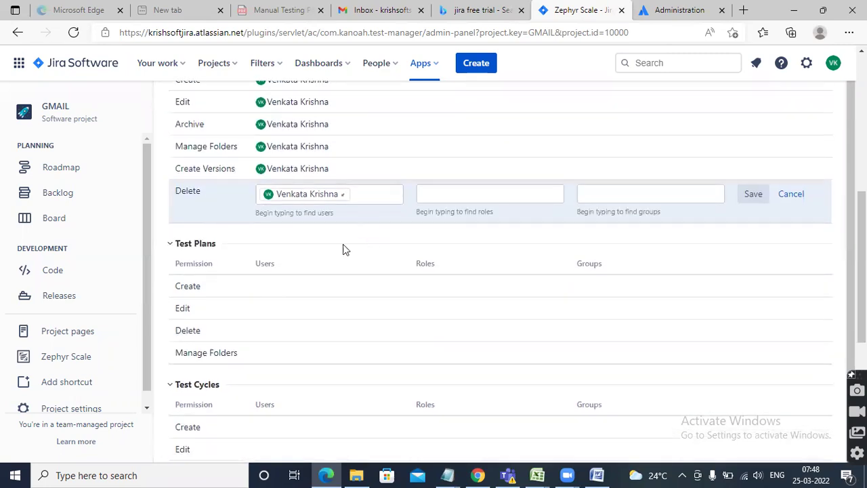
{"action": "left_click", "coordinate": [271, 289]}
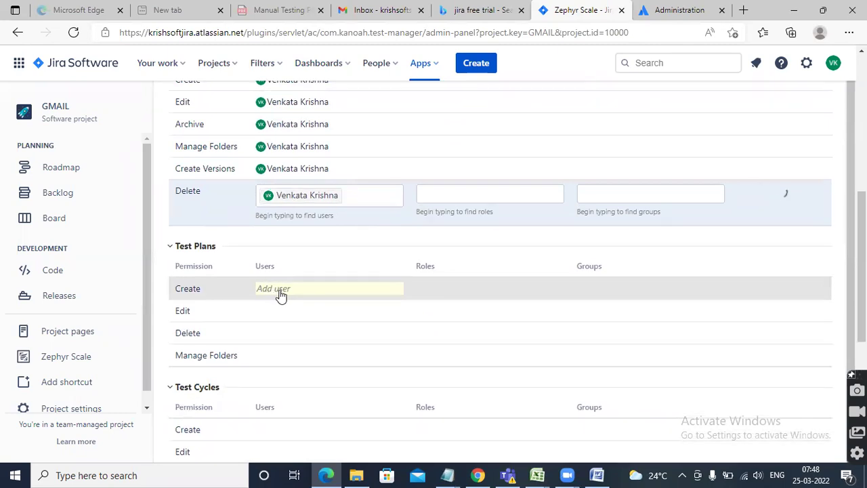
{"action": "left_click", "coordinate": [281, 264]}
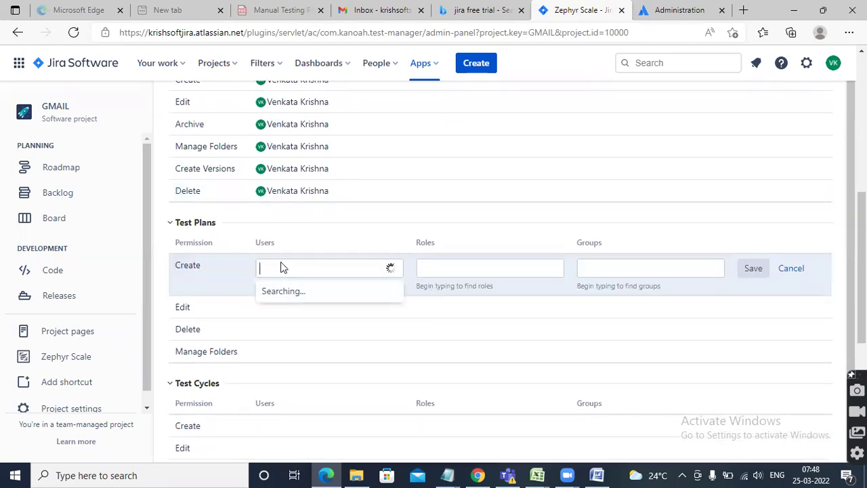
{"action": "type", "text": "venkata"}
{"action": "left_click", "coordinate": [309, 298]}
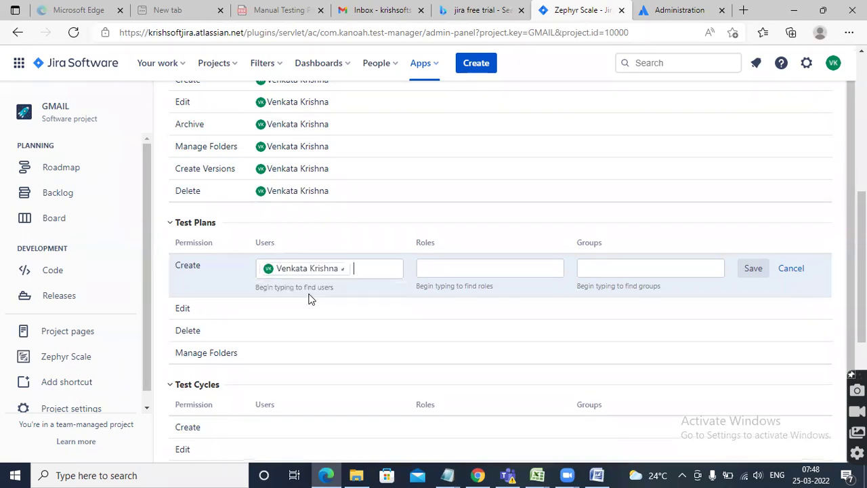
{"action": "left_click", "coordinate": [286, 313]}
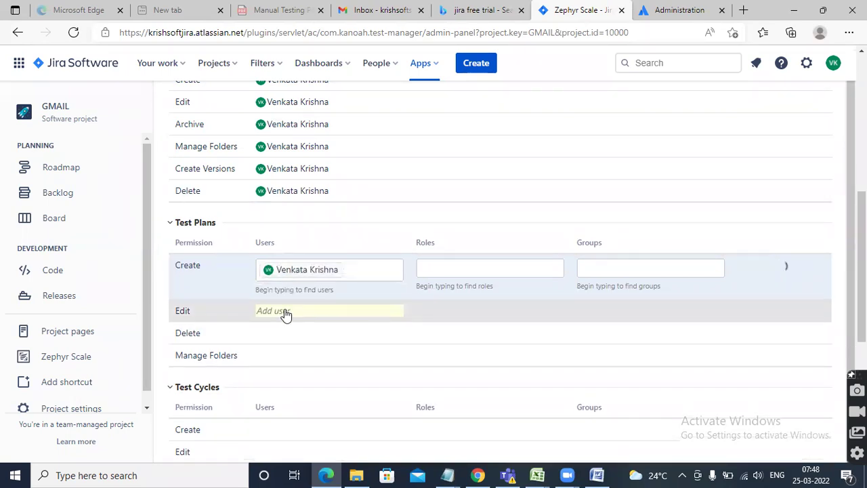
{"action": "left_click", "coordinate": [293, 288]}
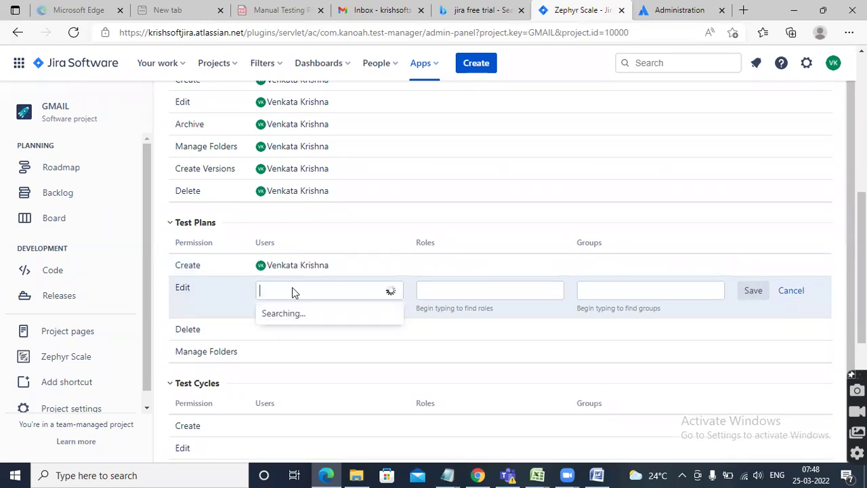
{"action": "type", "text": "venkata"}
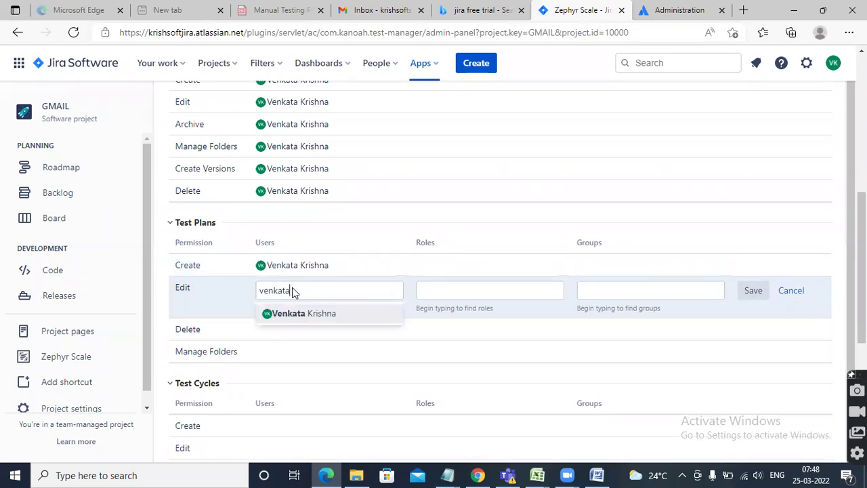
{"action": "left_click", "coordinate": [312, 320]}
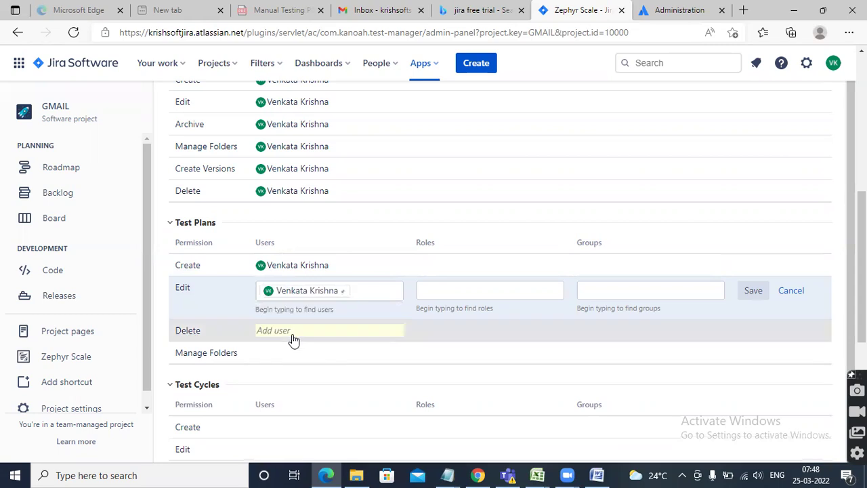
Grant the signed-in user the Delete and Manage Folders permissions for test plans
{"action": "left_click", "coordinate": [292, 334]}
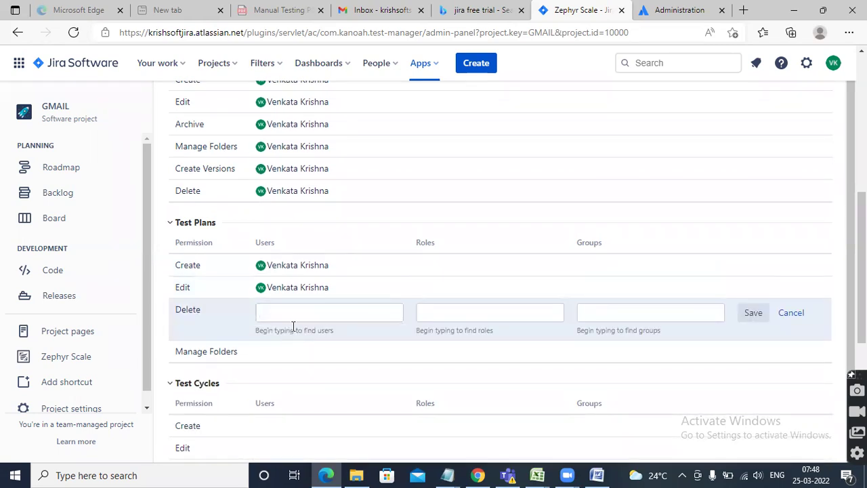
{"action": "left_click", "coordinate": [293, 313]}
{"action": "type", "text": "venkata"}
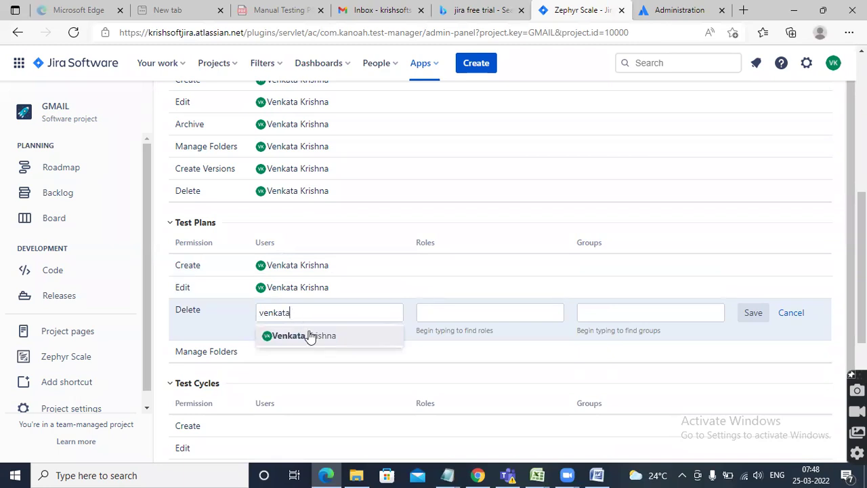
{"action": "left_click", "coordinate": [308, 334]}
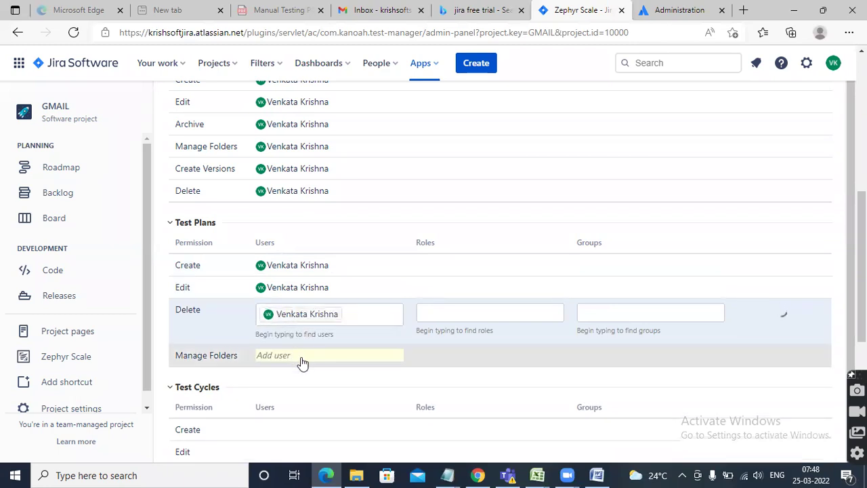
{"action": "left_click", "coordinate": [302, 355]}
{"action": "left_click", "coordinate": [295, 333]}
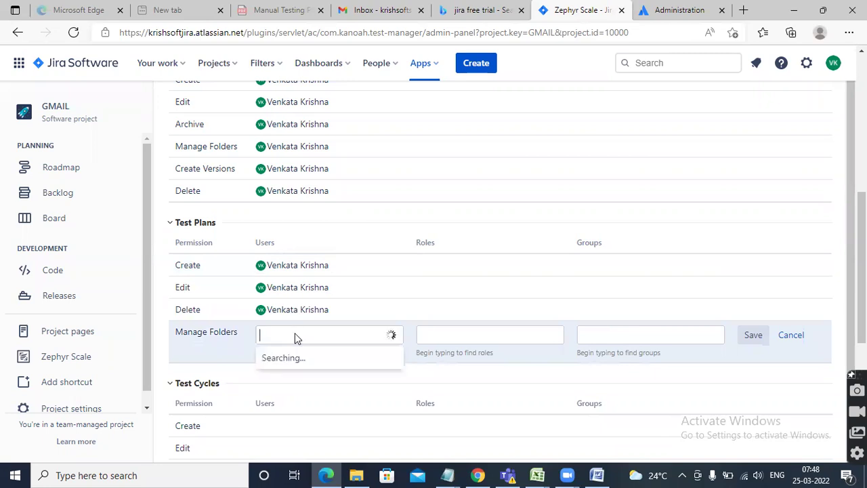
{"action": "type", "text": "venkata"}
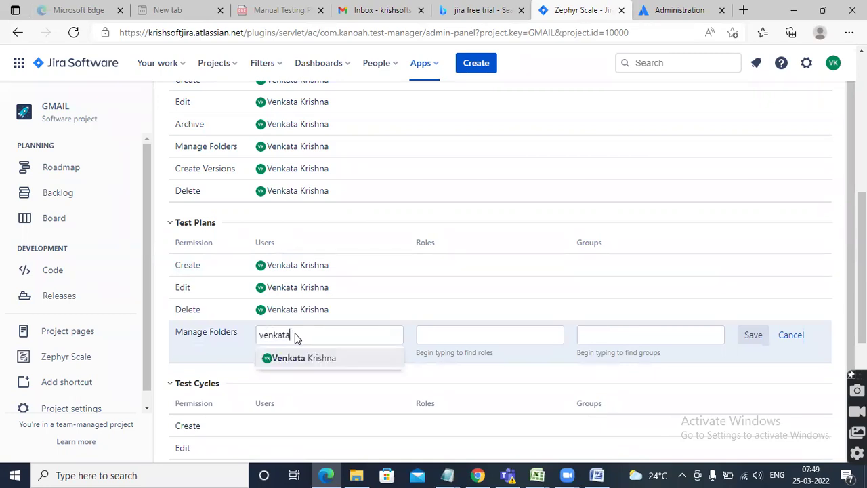
{"action": "left_click", "coordinate": [319, 356]}
Add the signed-in user to the Create and Edit permissions for test cycles
{"action": "scroll", "coordinate": [318, 363], "scroll_direction": "down", "scroll_amount": 4}
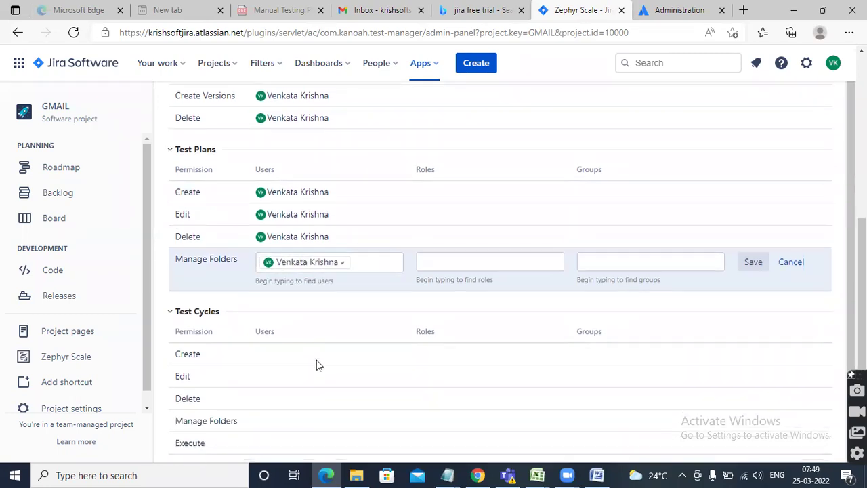
{"action": "left_click", "coordinate": [280, 178]}
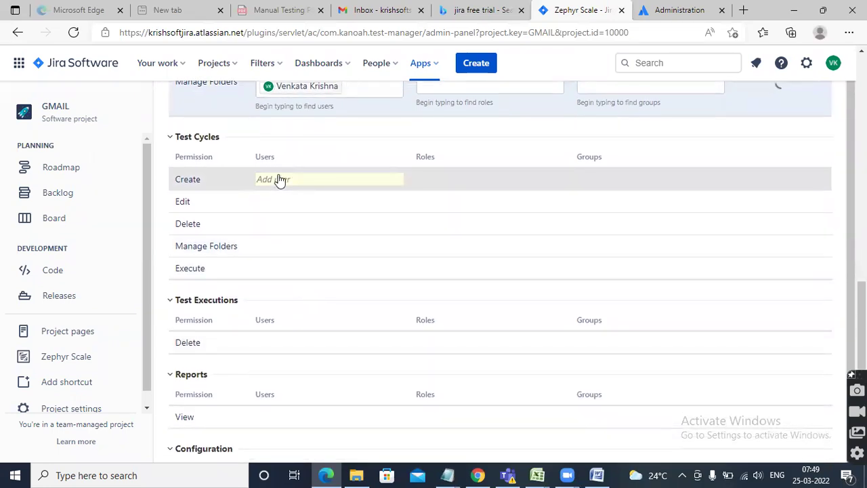
{"action": "left_click", "coordinate": [280, 178]}
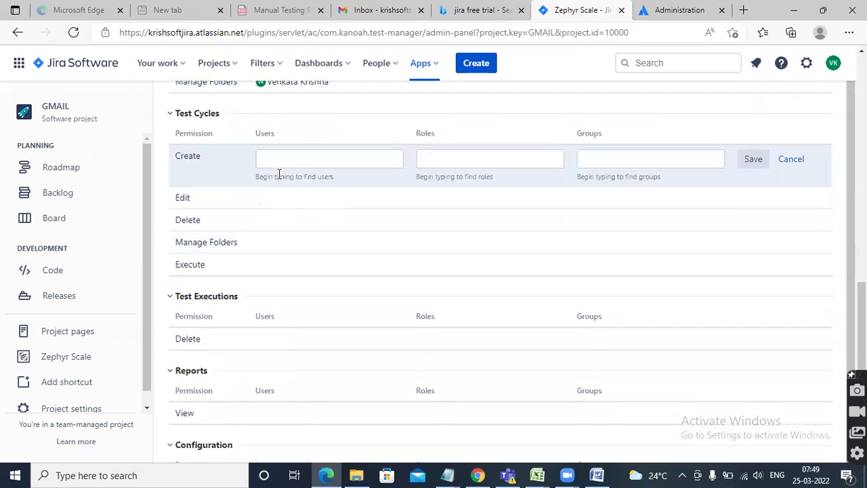
{"action": "left_click", "coordinate": [310, 160]}
{"action": "type", "text": "venka"}
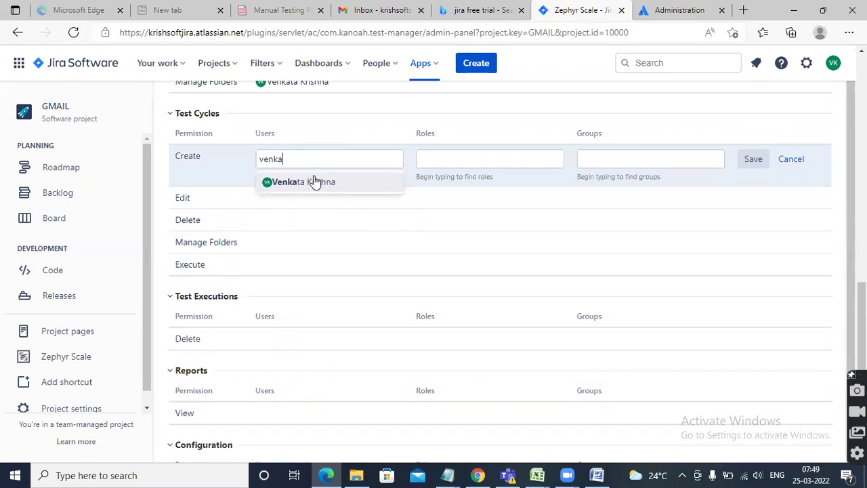
{"action": "left_click", "coordinate": [314, 180]}
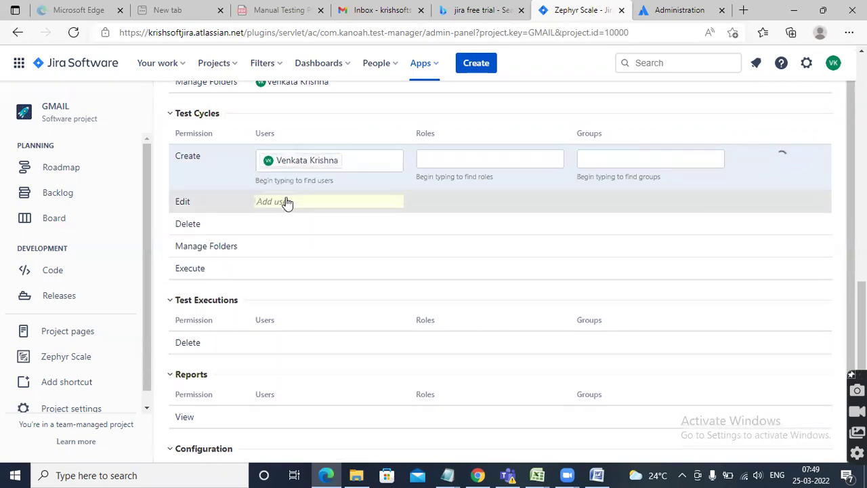
{"action": "left_click", "coordinate": [292, 204]}
{"action": "left_click", "coordinate": [298, 180]}
{"action": "type", "text": "venka"}
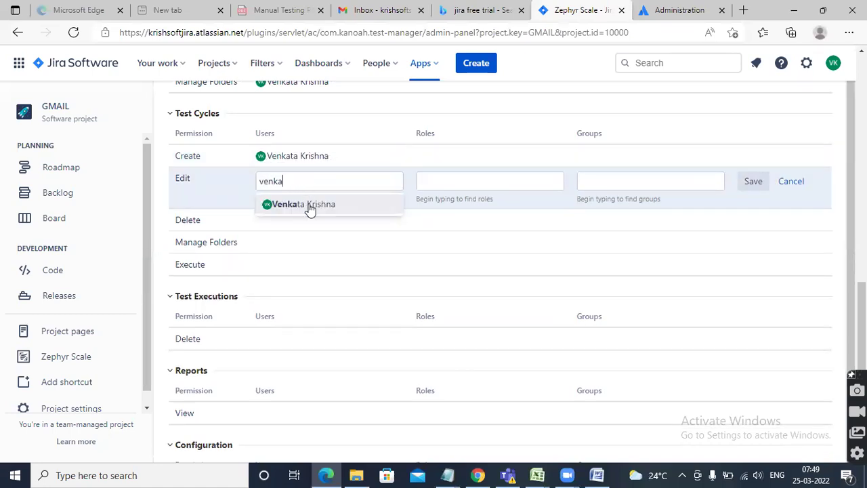
{"action": "left_click", "coordinate": [310, 207]}
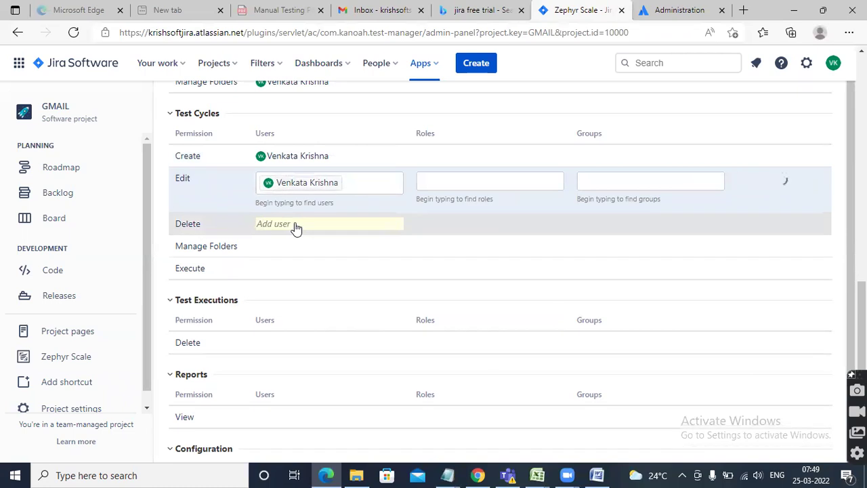
Add the signed-in user to the Delete and Manage Folders permissions for test cycles
{"action": "left_click", "coordinate": [296, 227]}
{"action": "left_click", "coordinate": [298, 205]}
{"action": "type", "text": "venkata"}
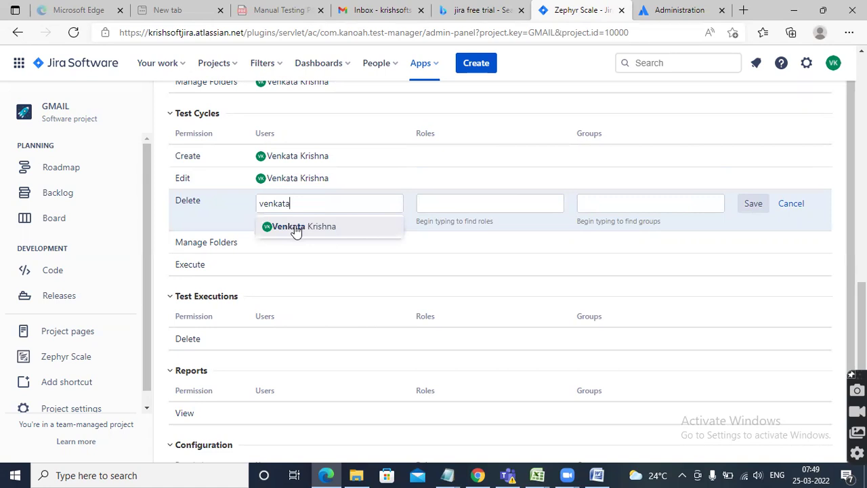
{"action": "left_click", "coordinate": [295, 227]}
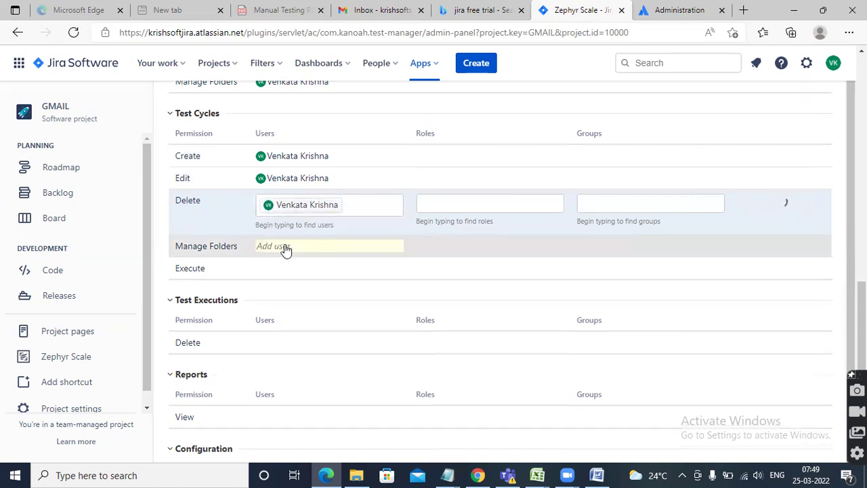
{"action": "left_click", "coordinate": [283, 246]}
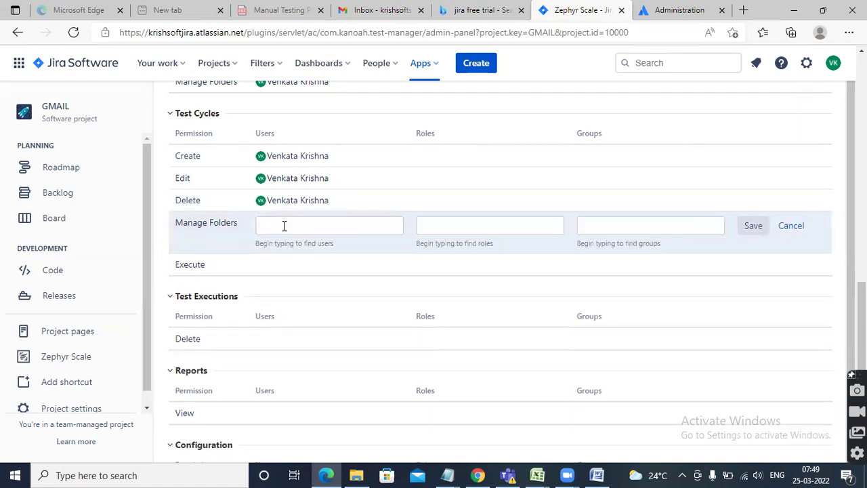
{"action": "left_click", "coordinate": [283, 226]}
{"action": "type", "text": "venkata"}
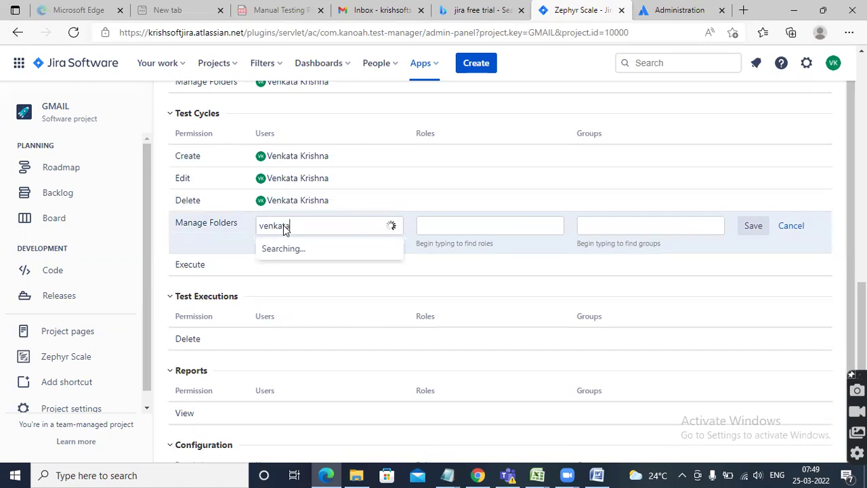
{"action": "left_click", "coordinate": [329, 251]}
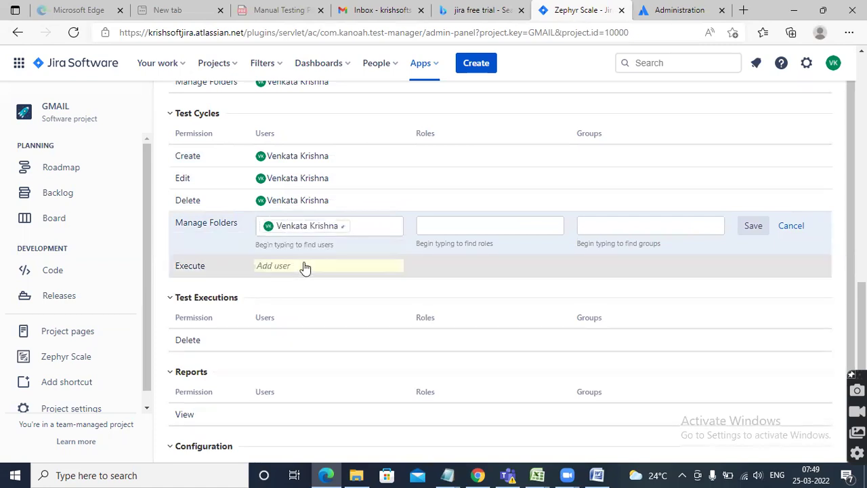
Grant the signed-in user the Execute permission for test cycles and the Delete permission for test executions
{"action": "left_click", "coordinate": [301, 269]}
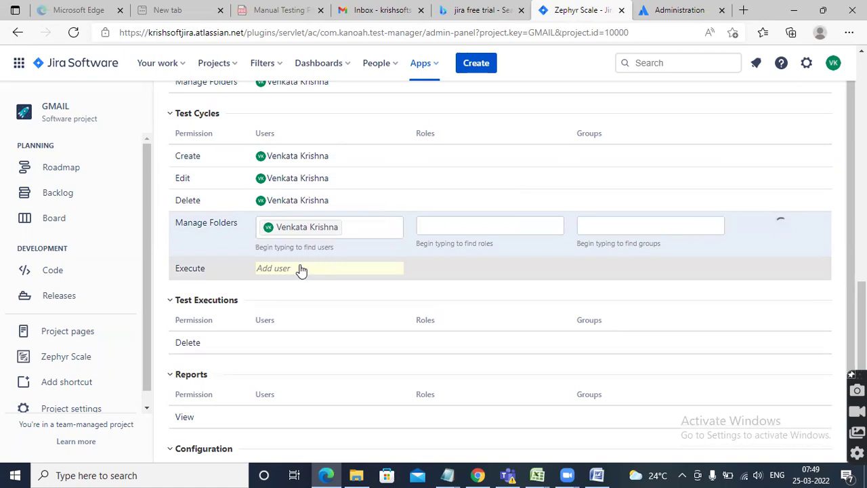
{"action": "left_click", "coordinate": [295, 251]}
{"action": "type", "text": "venkata"}
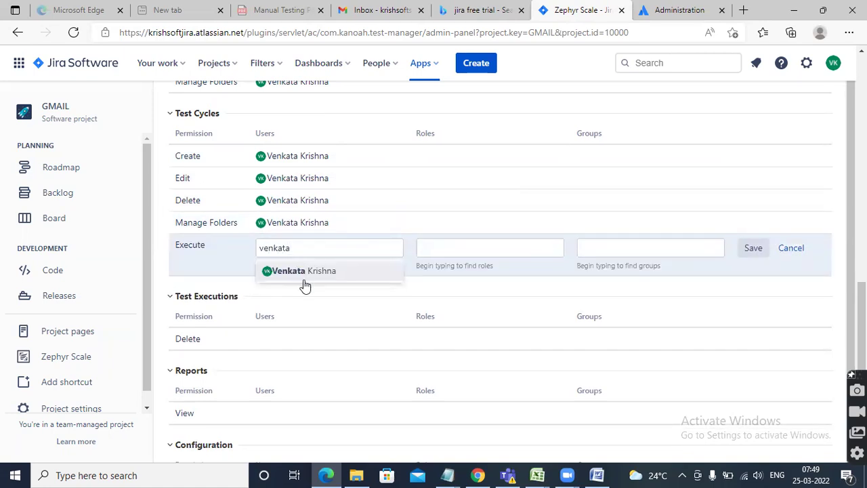
{"action": "left_click", "coordinate": [302, 270]}
{"action": "left_click", "coordinate": [287, 345]}
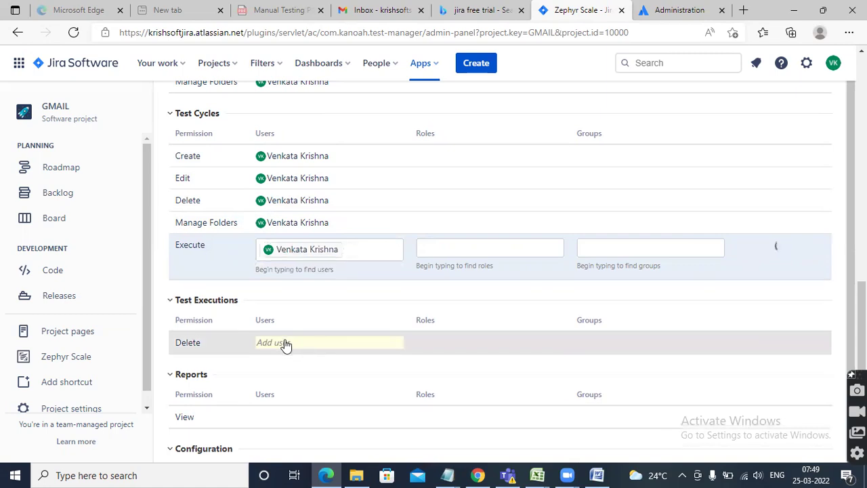
{"action": "left_click", "coordinate": [297, 325]}
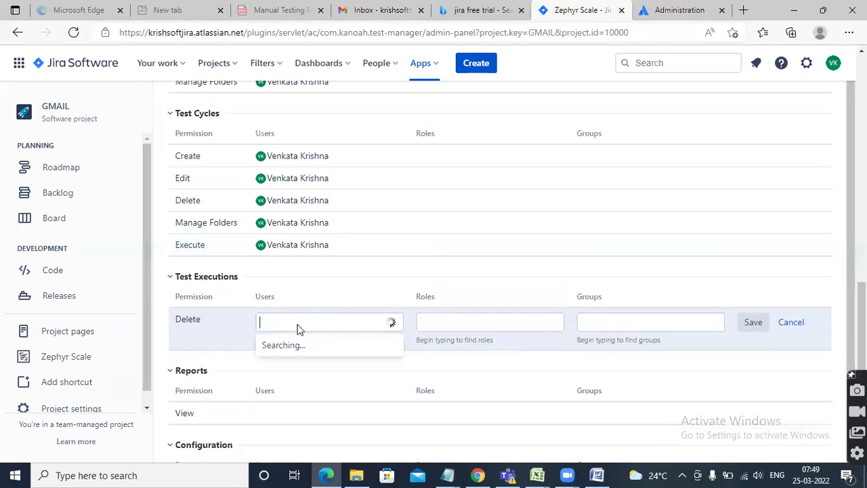
{"action": "type", "text": "venkata"}
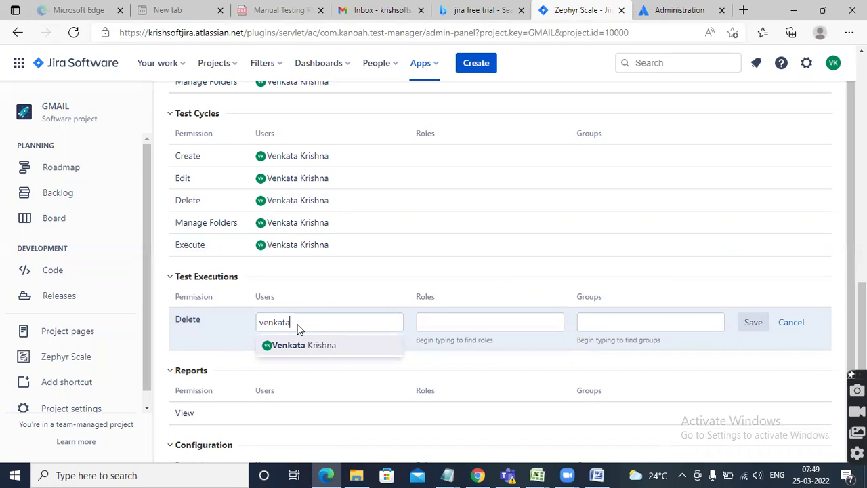
{"action": "left_click", "coordinate": [324, 349]}
Add the signed-in user to the View permission for reports
{"action": "scroll", "coordinate": [303, 380], "scroll_direction": "down", "scroll_amount": 1}
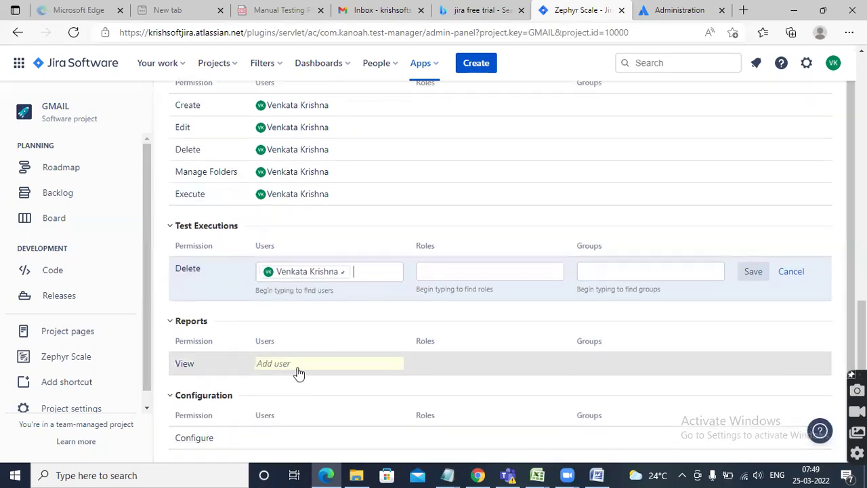
{"action": "left_click", "coordinate": [287, 370]}
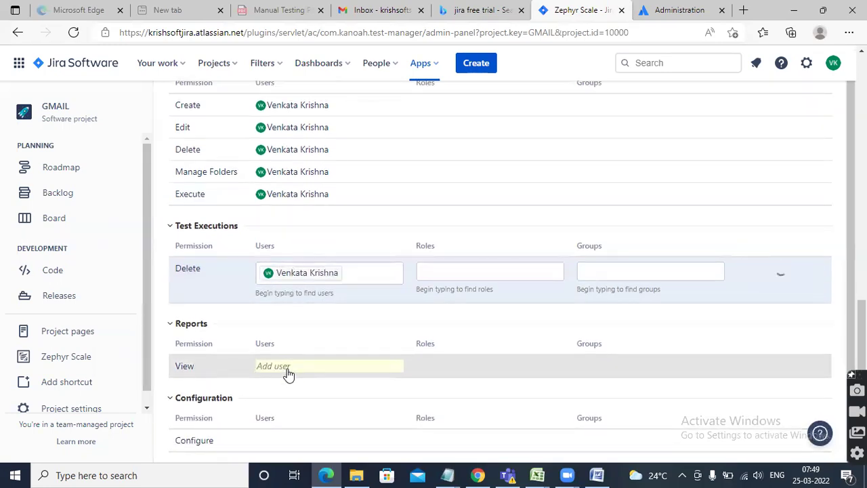
{"action": "left_click", "coordinate": [292, 347]}
{"action": "type", "text": "venka"}
{"action": "left_click", "coordinate": [315, 369]}
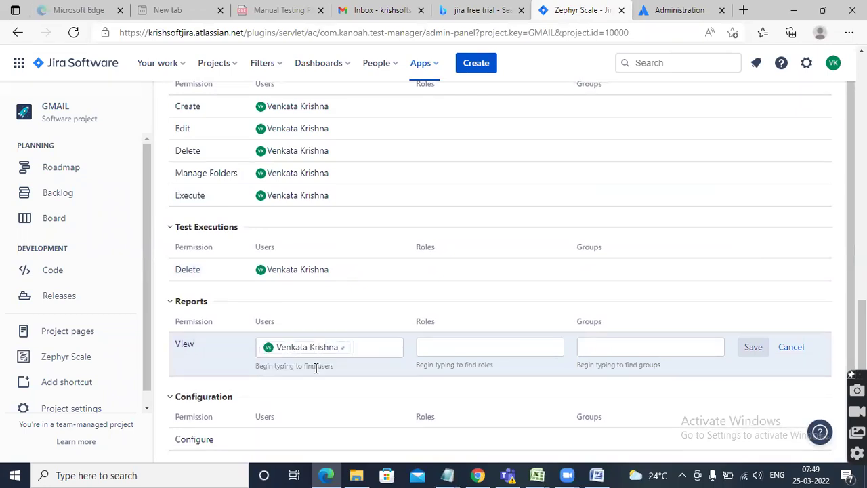
Add the signed-in user to the Configure permission under Configuration and save it
{"action": "left_click", "coordinate": [281, 441]}
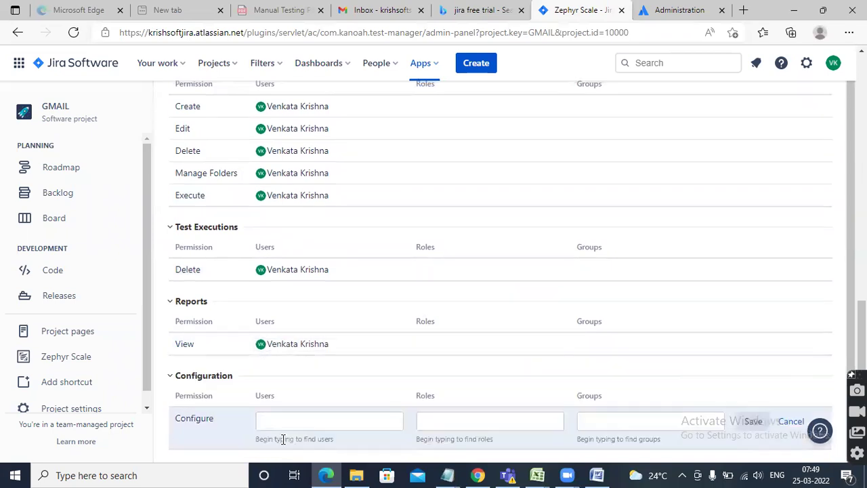
{"action": "type", "text": "venka"}
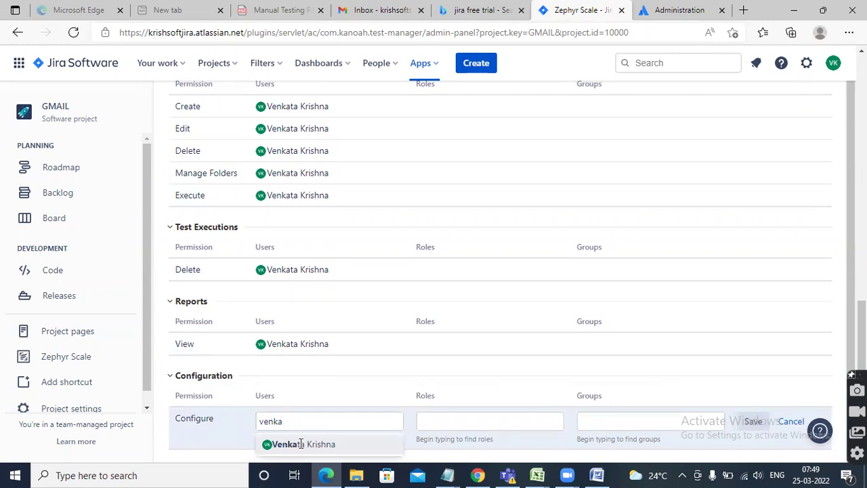
{"action": "left_click", "coordinate": [299, 444]}
{"action": "scroll", "coordinate": [434, 324], "scroll_direction": "up", "scroll_amount": 2}
{"action": "scroll", "coordinate": [434, 323], "scroll_direction": "up", "scroll_amount": 10}
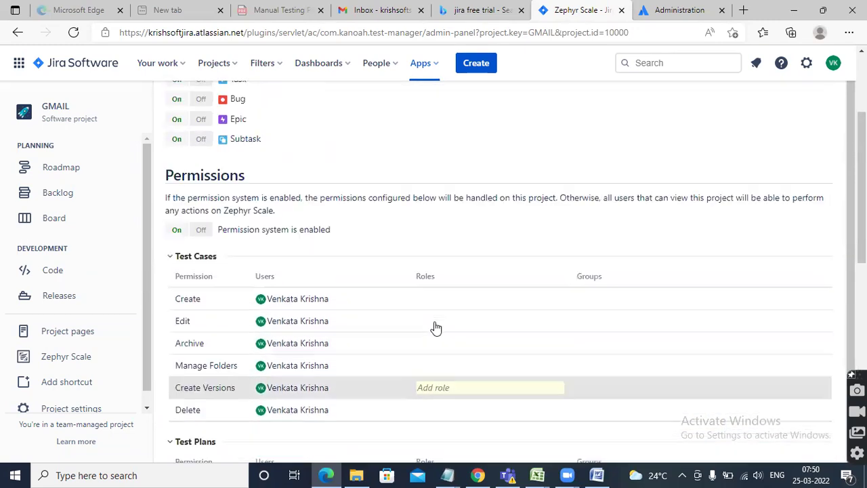
{"action": "scroll", "coordinate": [435, 322], "scroll_direction": "down", "scroll_amount": 10}
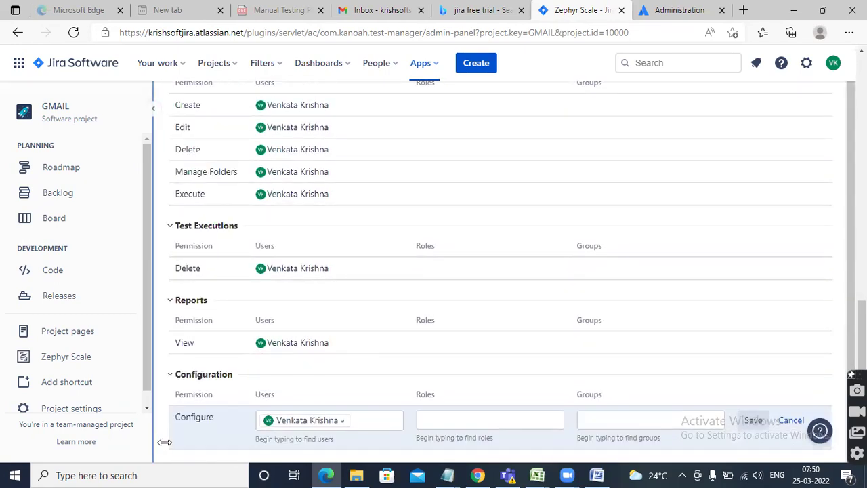
{"action": "scroll", "coordinate": [503, 337], "scroll_direction": "up", "scroll_amount": 1}
{"action": "scroll", "coordinate": [505, 332], "scroll_direction": "down", "scroll_amount": 1}
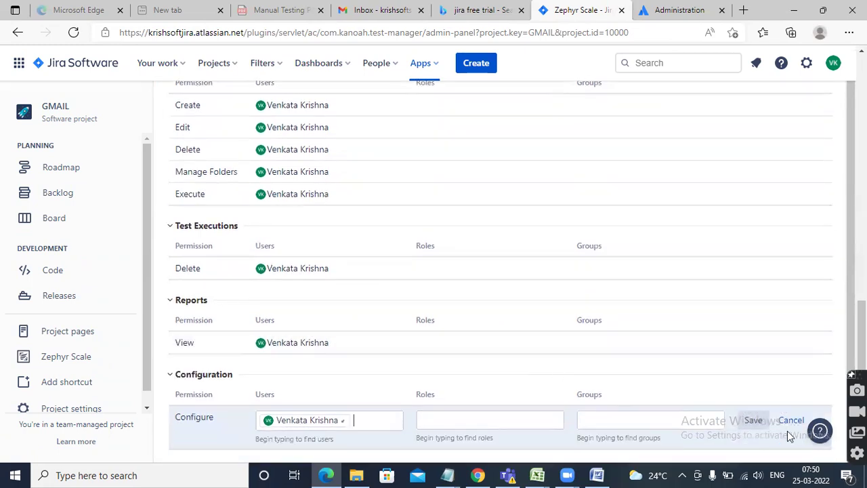
{"action": "left_click", "coordinate": [750, 420]}
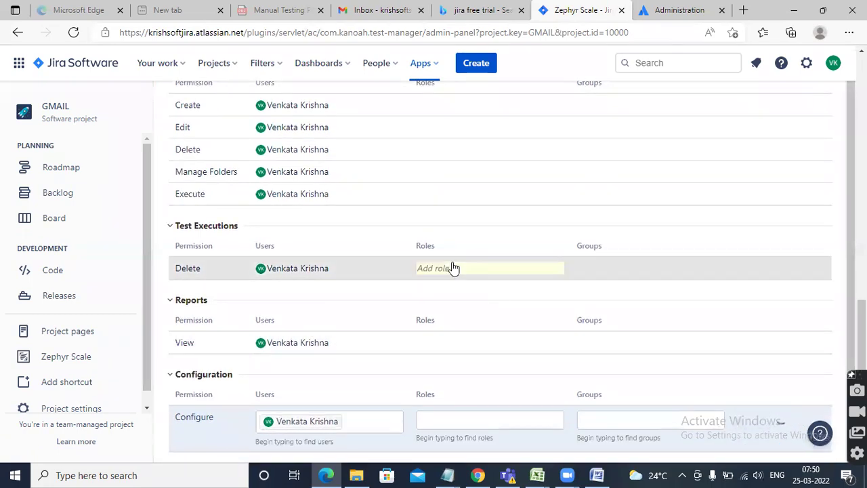
Open the GMAIL project's Zephyr Scale test area and decline its in-app notifications
{"action": "scroll", "coordinate": [408, 264], "scroll_direction": "up", "scroll_amount": 1}
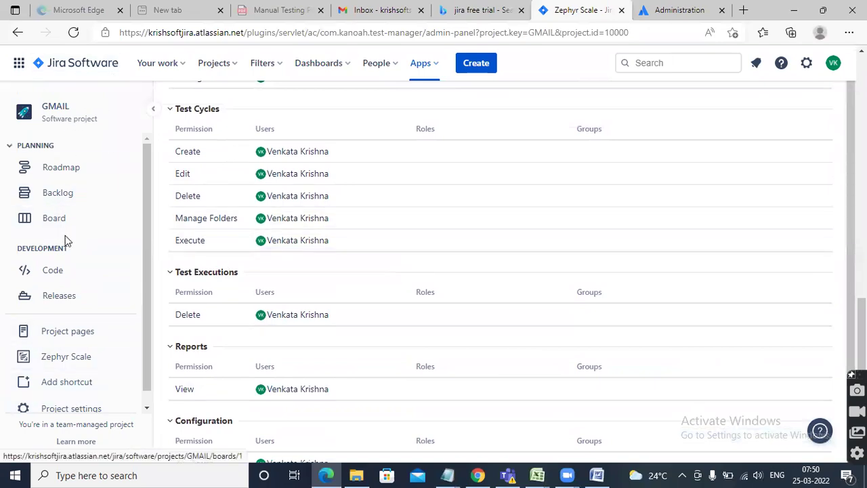
{"action": "scroll", "coordinate": [91, 234], "scroll_direction": "up", "scroll_amount": 10}
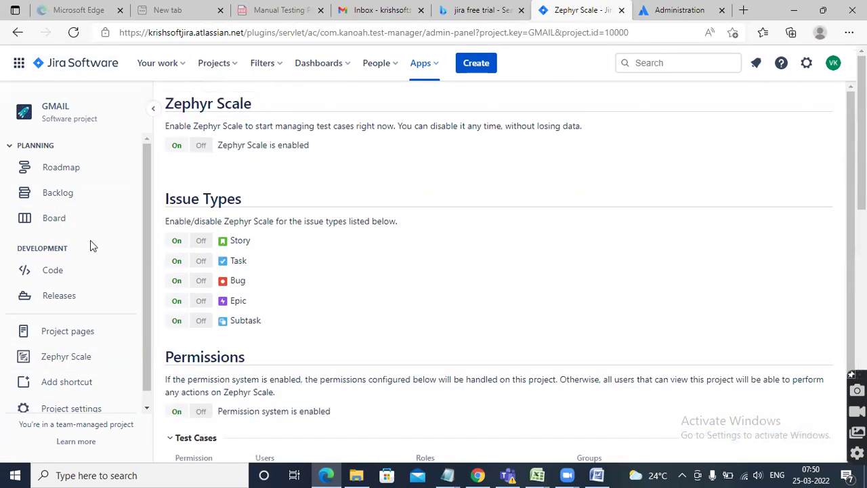
{"action": "left_click", "coordinate": [66, 362]}
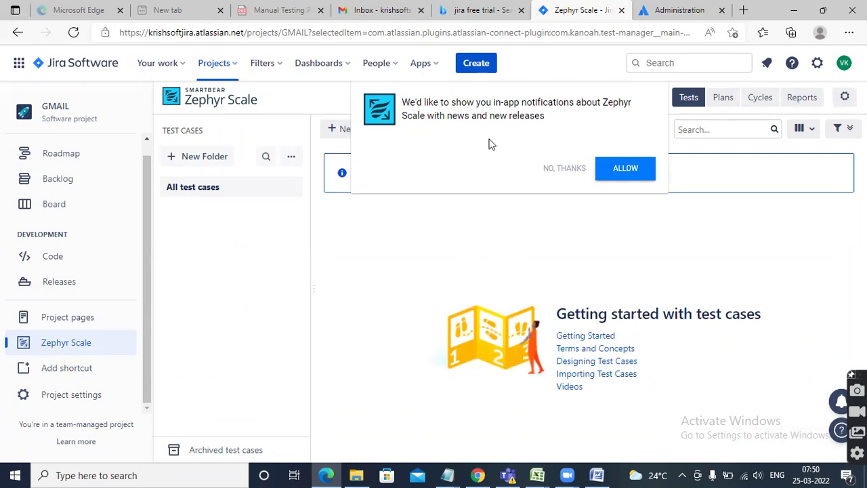
{"action": "left_click", "coordinate": [562, 170]}
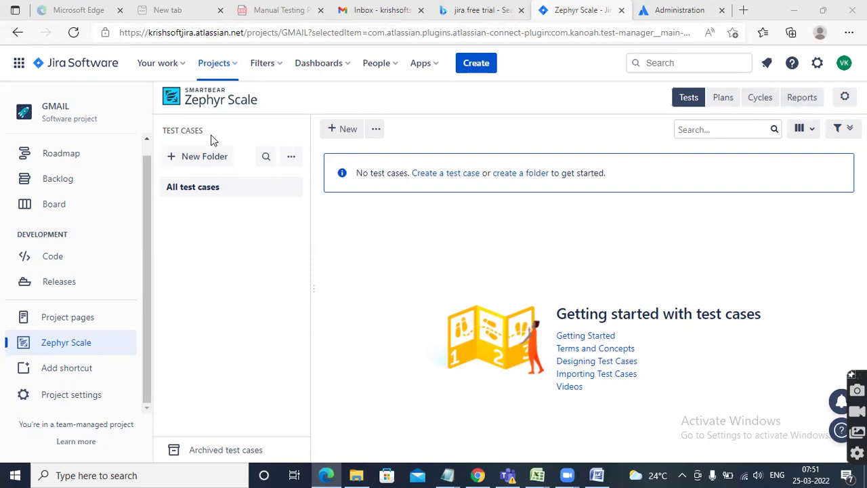
{"action": "left_click", "coordinate": [210, 191]}
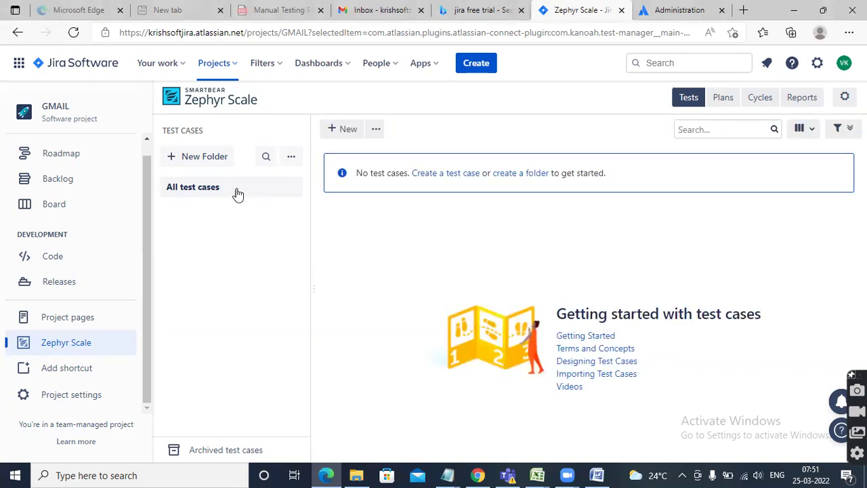
{"action": "left_click", "coordinate": [291, 157]}
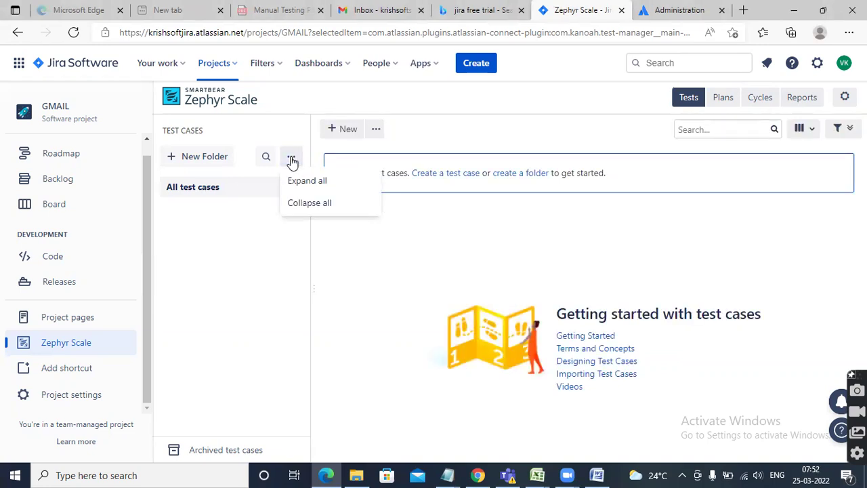
{"action": "left_click", "coordinate": [252, 251]}
Create a test case folder named Login
{"action": "left_click", "coordinate": [201, 157]}
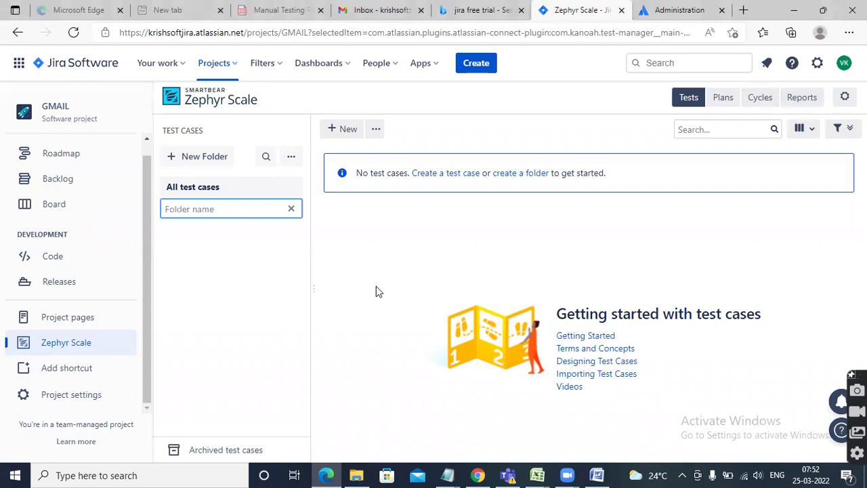
{"action": "type", "text": "Login Test Case"}
{"action": "key", "text": "ctrl+BackSpace"}
{"action": "key", "text": "ctrl+BackSpace"}
{"action": "key", "text": "Return"}
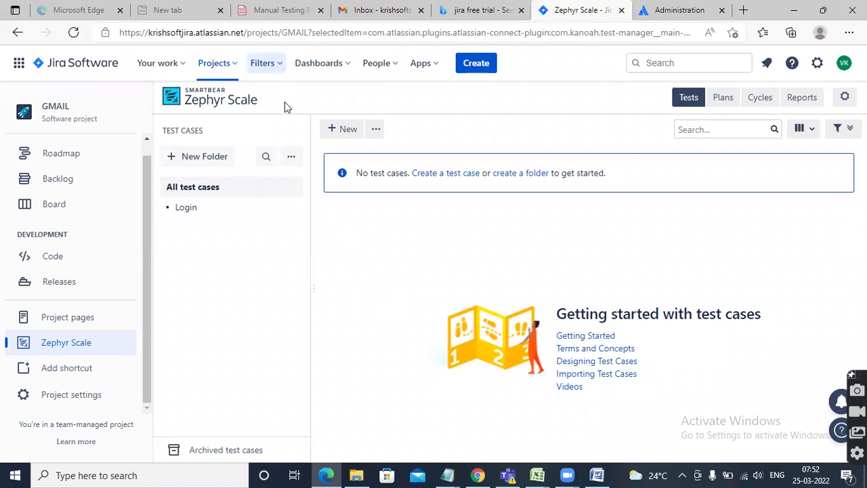
Create two more test case folders named Inbox and Compose
{"action": "left_click", "coordinate": [194, 158]}
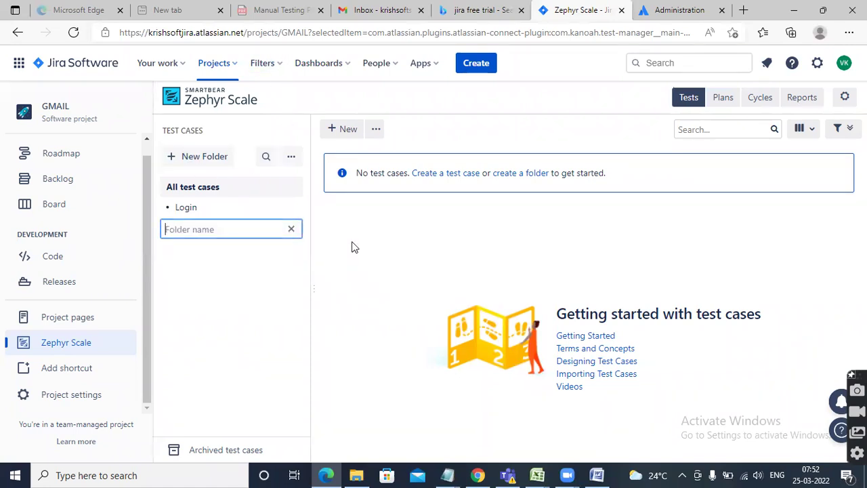
{"action": "type", "text": "Inbox"}
{"action": "key", "text": "Return"}
{"action": "left_click", "coordinate": [204, 158]}
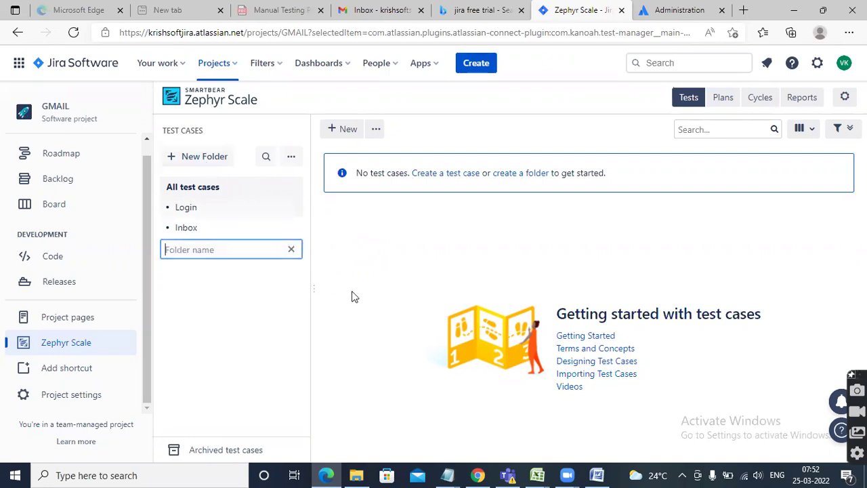
{"action": "type", "text": "Com"}
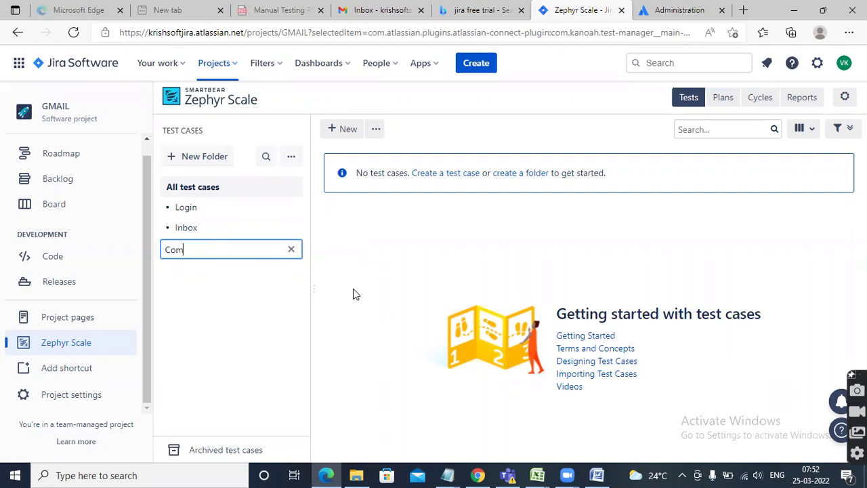
{"action": "type", "text": "pose"}
{"action": "key", "text": "Return"}
Start a new test case in the Login folder, name it "Verify login functionality" and copy that name
{"action": "left_click", "coordinate": [188, 211]}
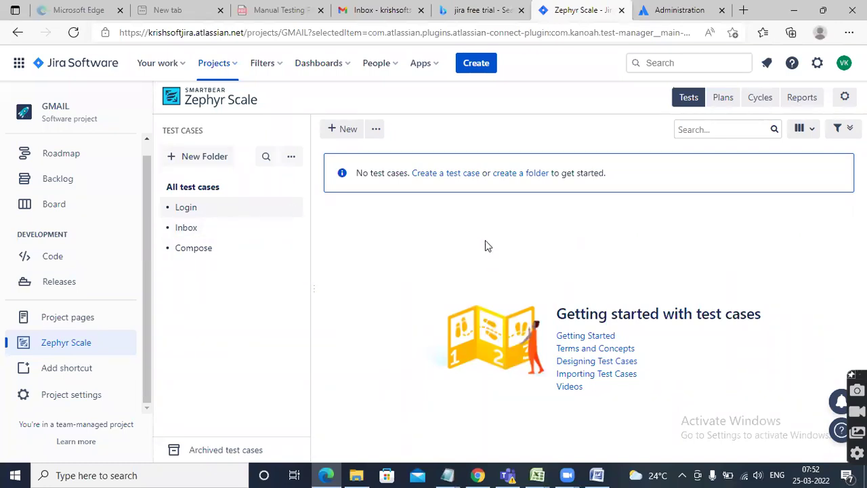
{"action": "left_click", "coordinate": [340, 130]}
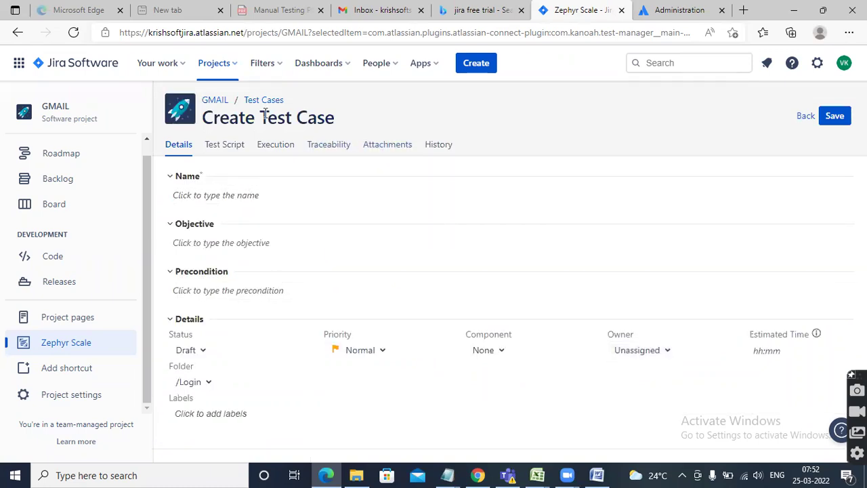
{"action": "left_click", "coordinate": [225, 195]}
{"action": "type", "text": "V"}
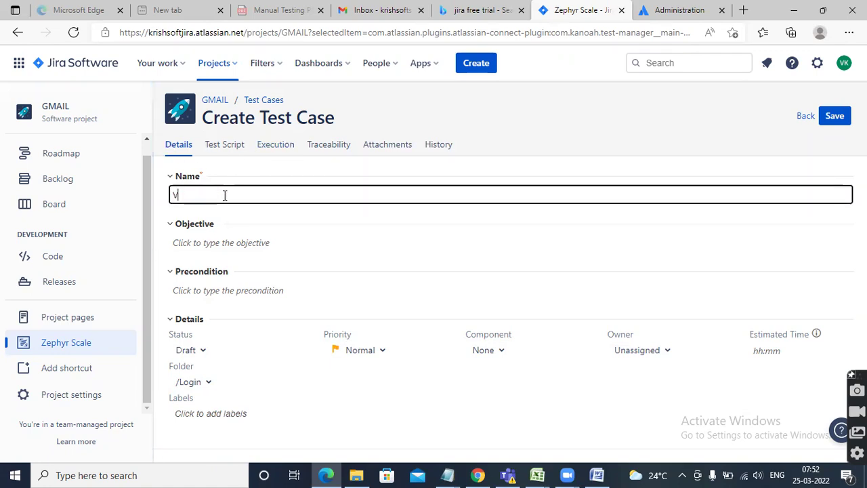
{"action": "type", "text": "erify login functionality"}
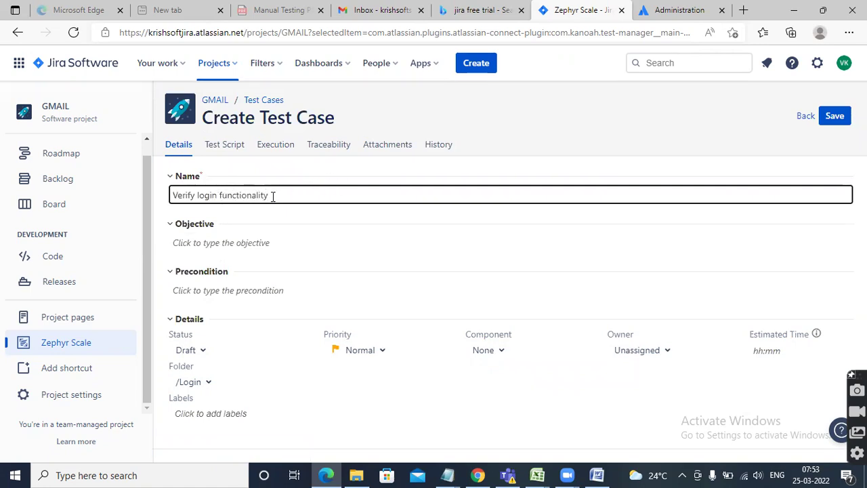
{"action": "key", "text": "ctrl+a"}
{"action": "key", "text": "ctrl+c"}
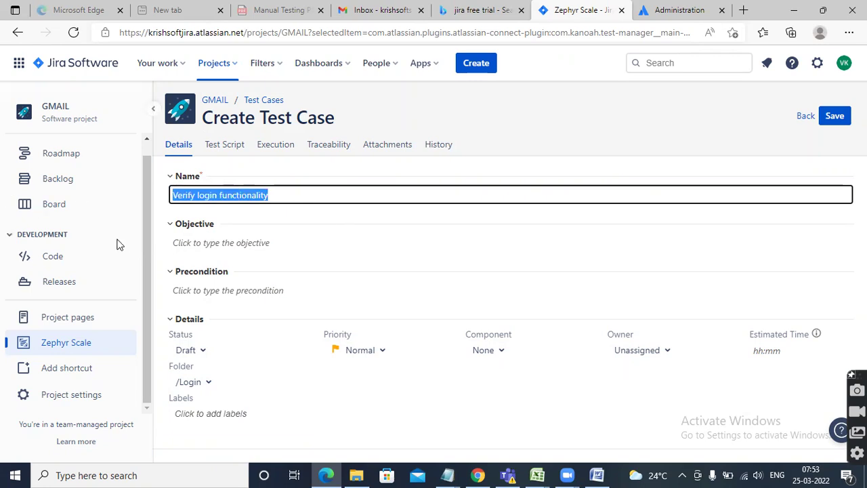
Paste the copied name as the test case's objective and set the precondition to "Application should be available"
{"action": "left_click", "coordinate": [197, 244]}
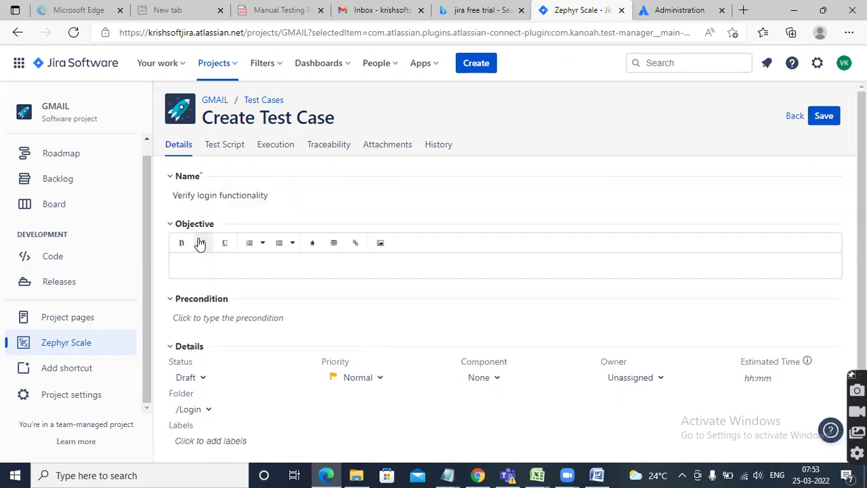
{"action": "key", "text": "ctrl+v"}
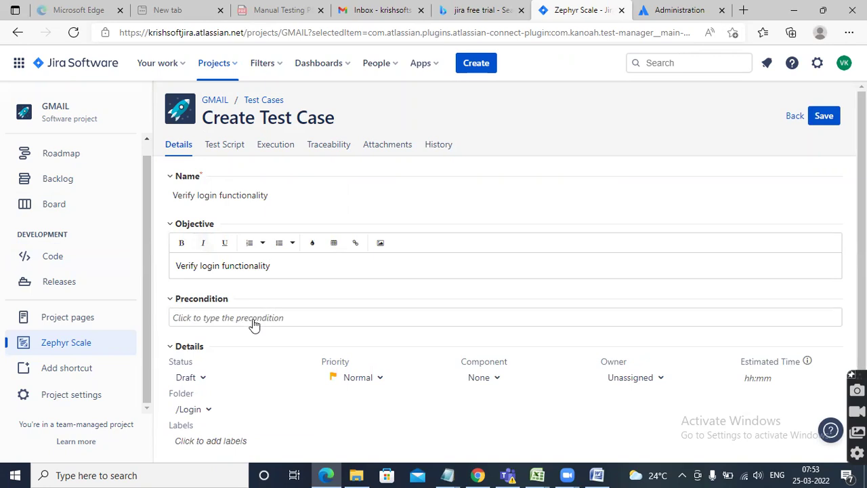
{"action": "left_click", "coordinate": [253, 320]}
{"action": "type", "text": "Ap"}
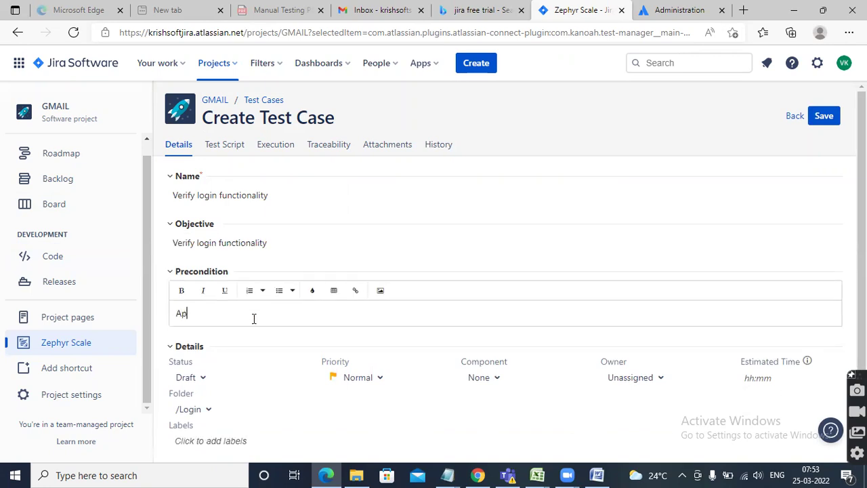
{"action": "type", "text": "plication should be available"}
Try to find a component named Login for the test case
{"action": "scroll", "coordinate": [319, 376], "scroll_direction": "down", "scroll_amount": 1}
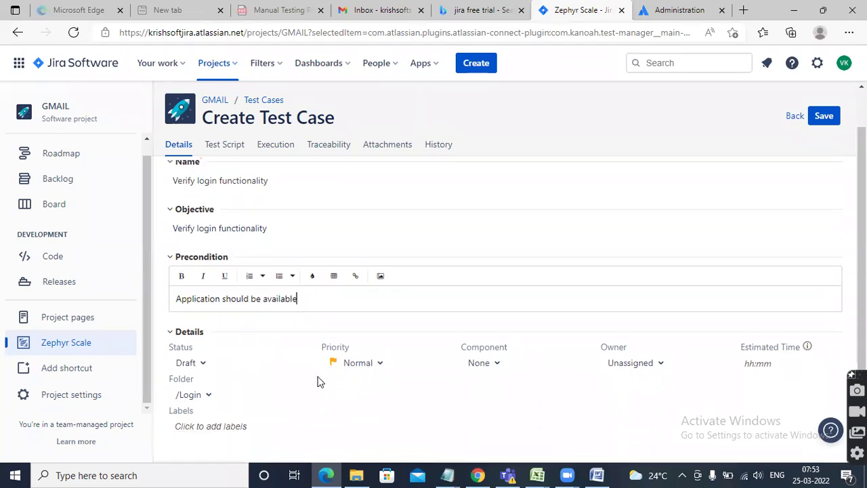
{"action": "left_click", "coordinate": [487, 364]}
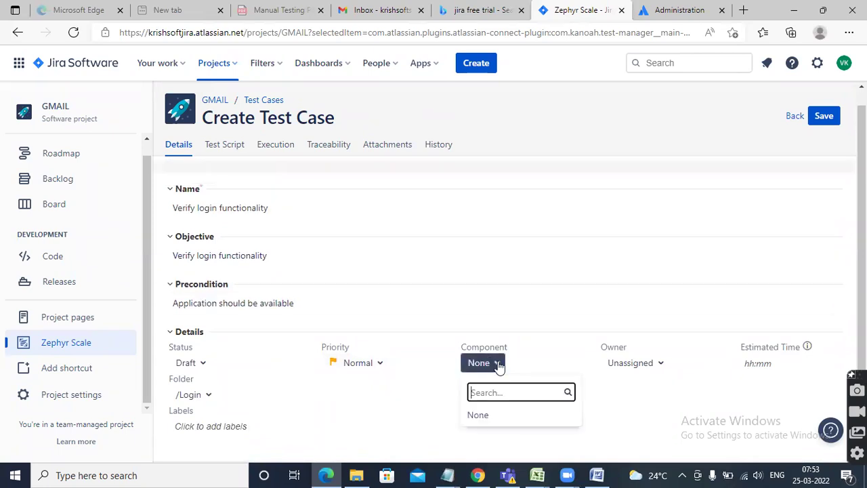
{"action": "type", "text": "login"}
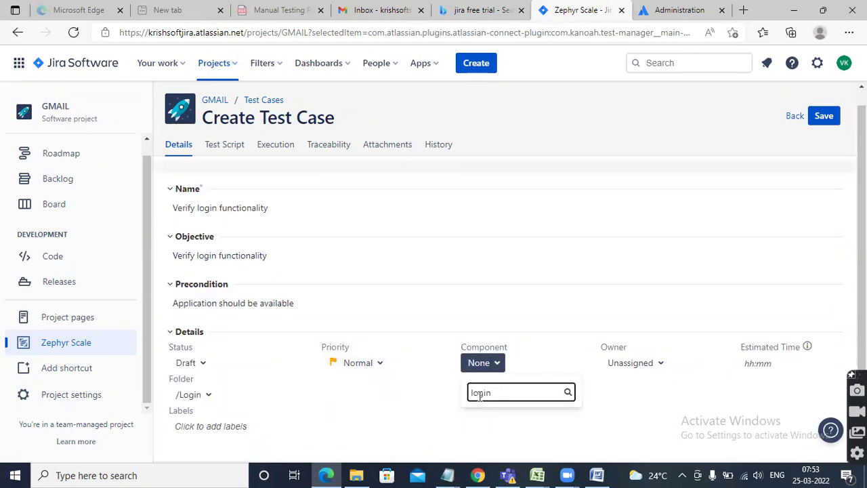
{"action": "left_click", "coordinate": [591, 396]}
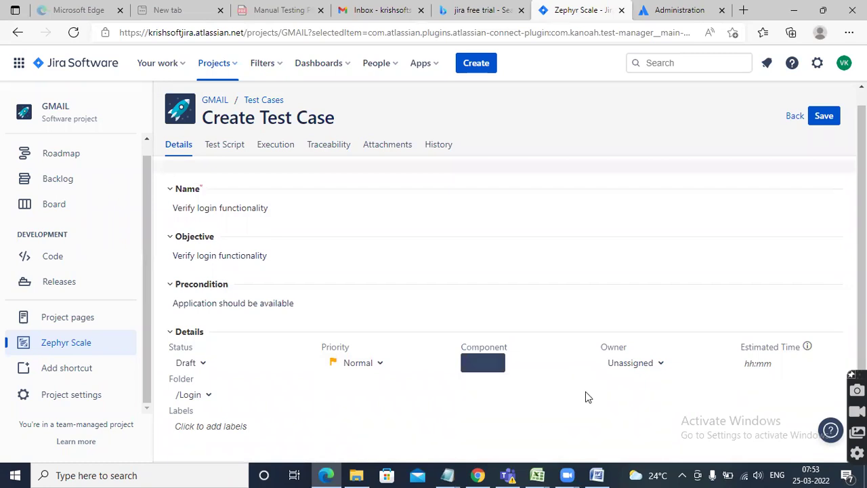
{"action": "left_click", "coordinate": [493, 364]}
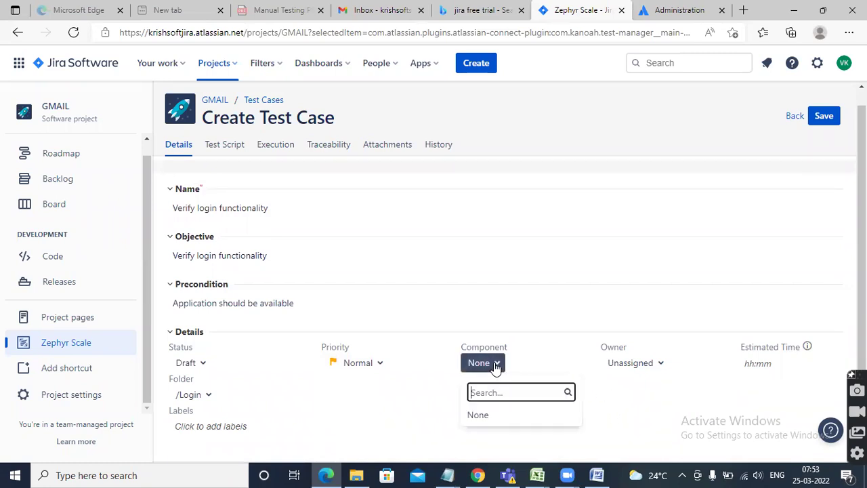
{"action": "type", "text": "Logi n"}
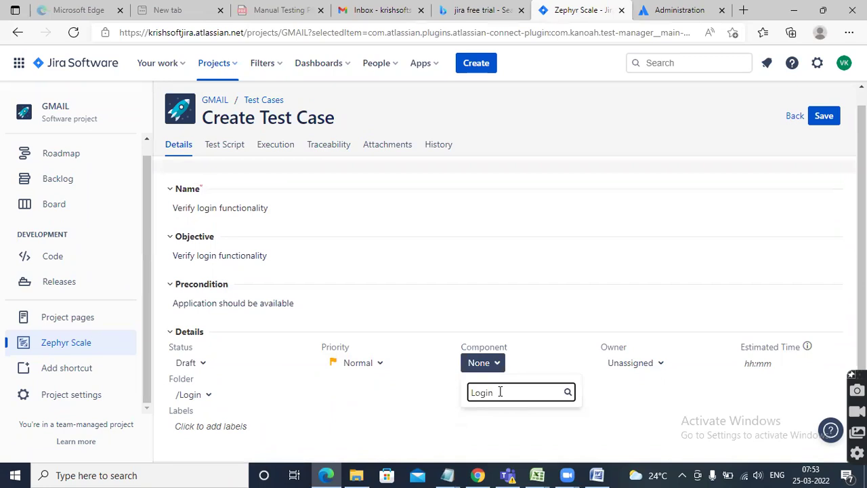
{"action": "left_click", "coordinate": [626, 395]}
Find the project user by first name and assign that user as the test case's owner
{"action": "left_click", "coordinate": [635, 364]}
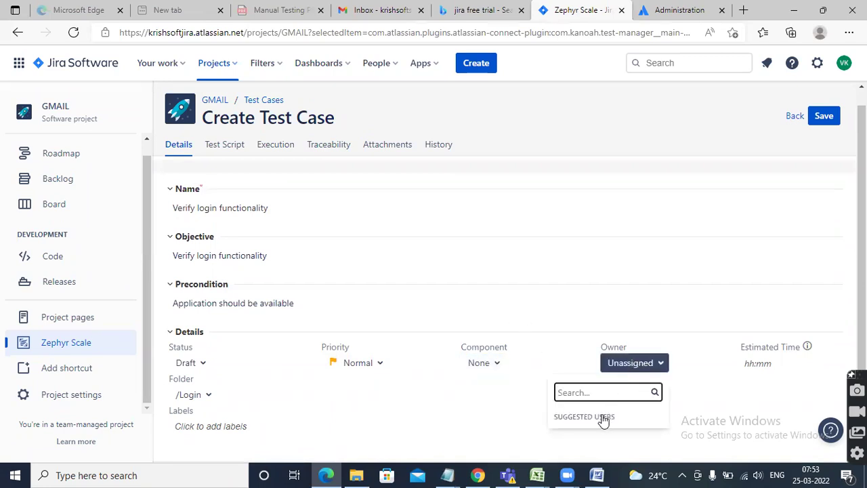
{"action": "type", "text": "venka"}
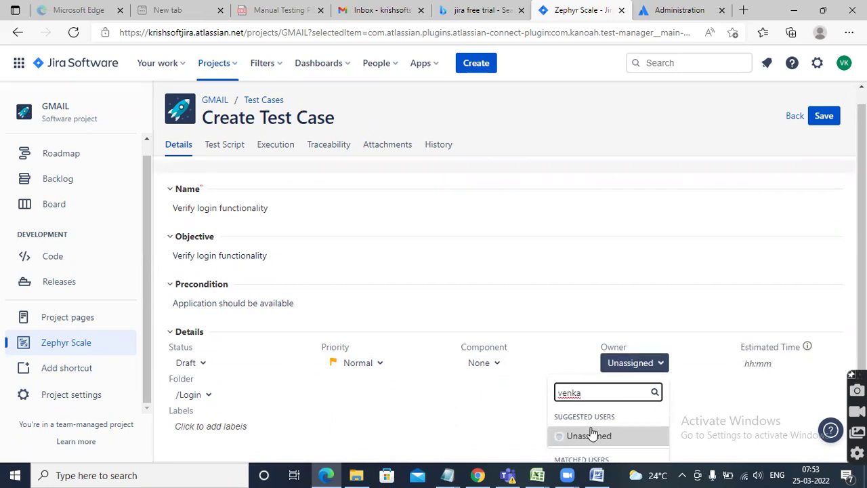
{"action": "left_click", "coordinate": [594, 450]}
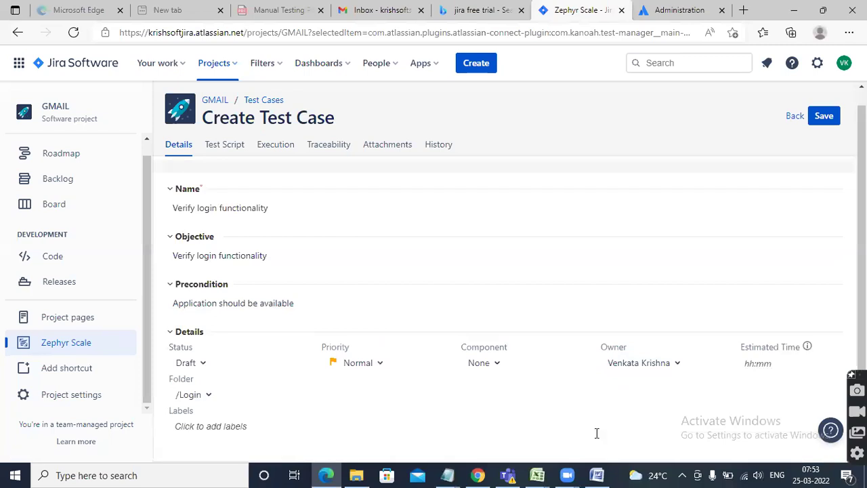
In the test script, fill step 1 with "Open browser" and the expected result "Browser should be open"
{"action": "left_click", "coordinate": [223, 148]}
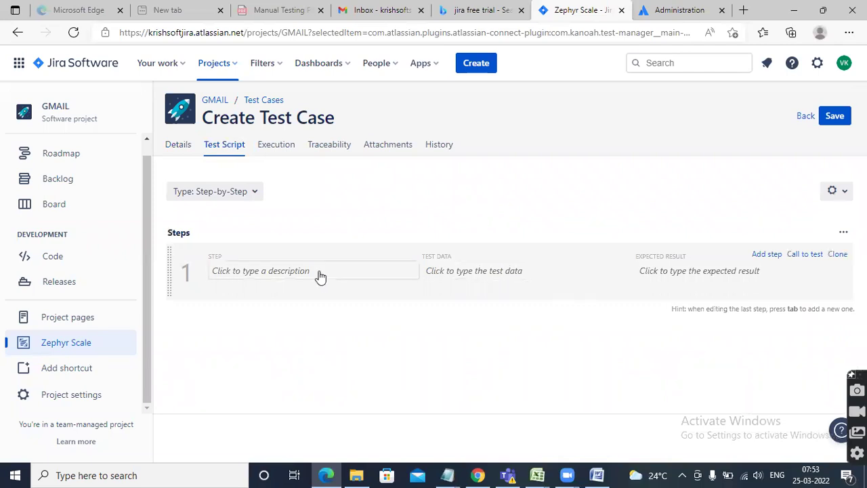
{"action": "left_click", "coordinate": [291, 274]}
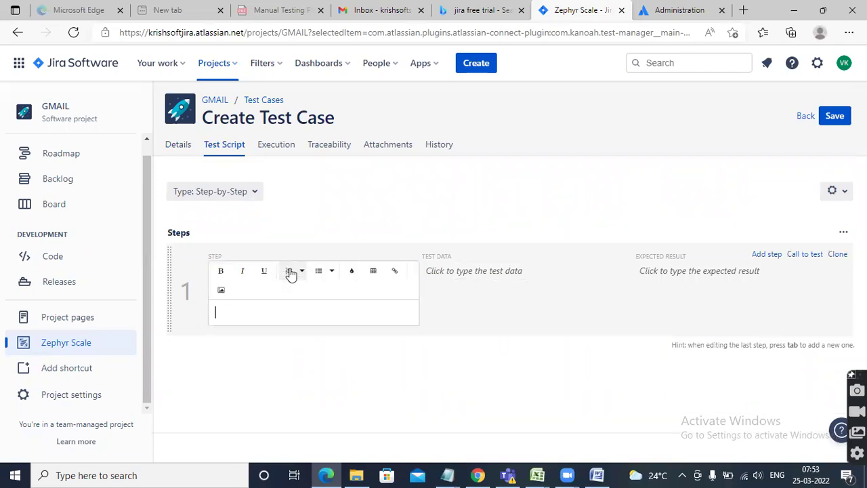
{"action": "type", "text": "pen browser"}
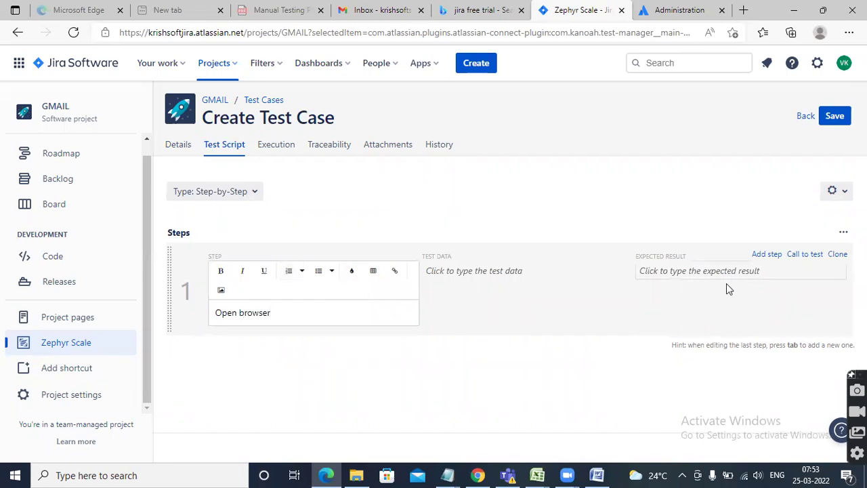
{"action": "left_click", "coordinate": [699, 308]}
{"action": "left_click", "coordinate": [685, 287]}
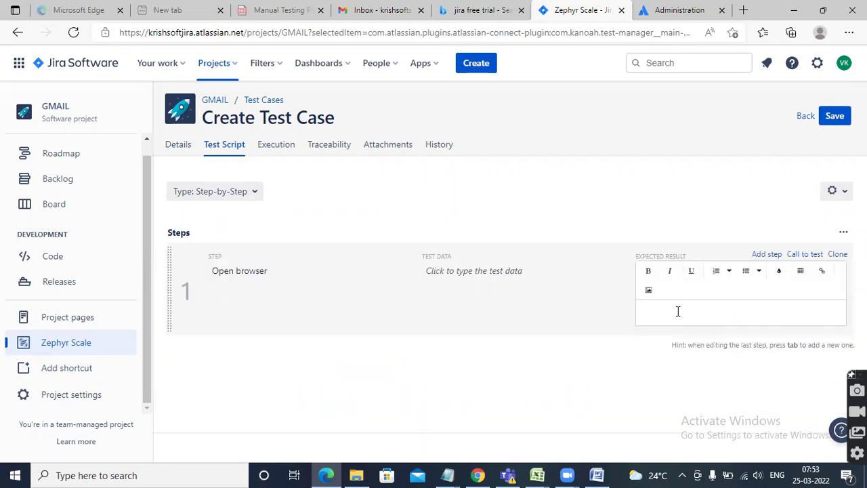
{"action": "type", "text": "Browser should be open"}
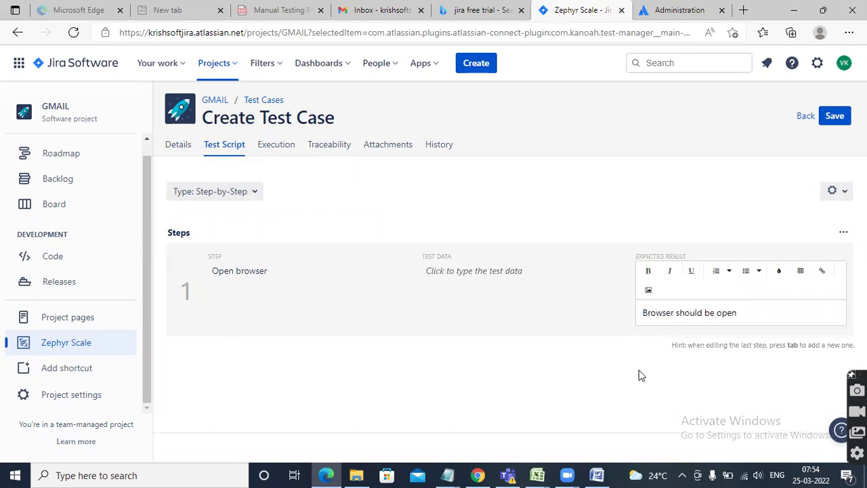
{"action": "left_click", "coordinate": [590, 379]}
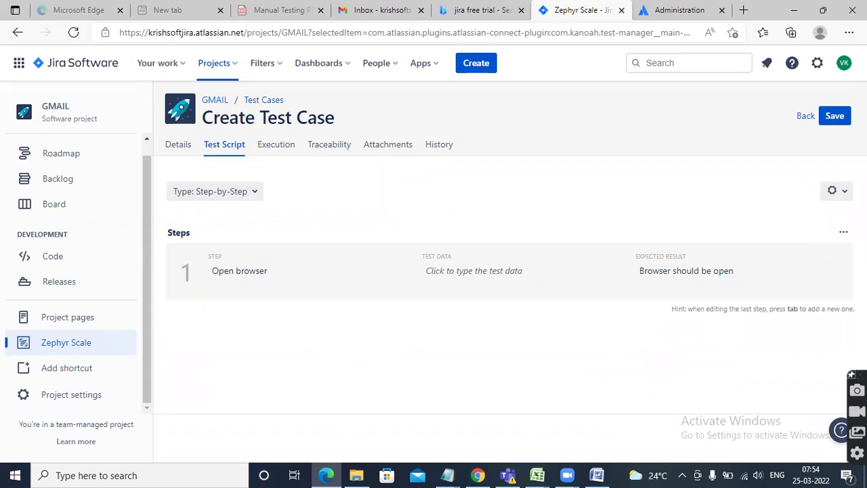
Add a second test script step "Enter URL" with the expected result "URL Should be entered"
{"action": "left_click", "coordinate": [768, 255]}
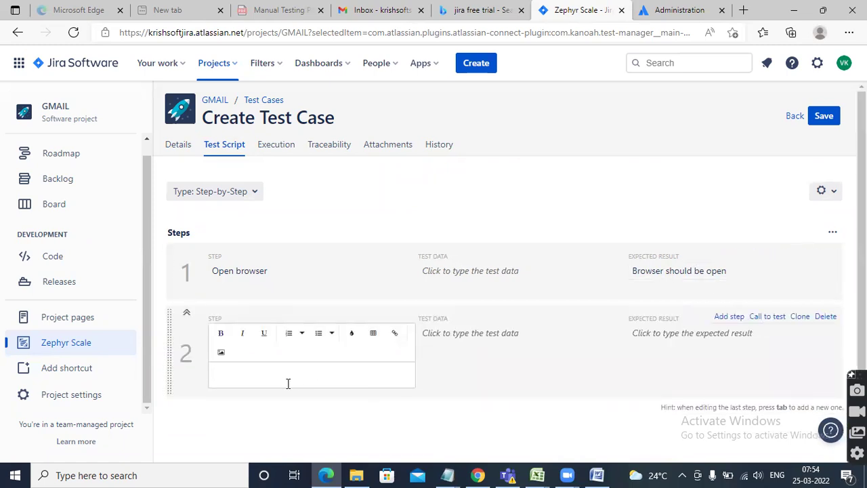
{"action": "type", "text": "Enter URL"}
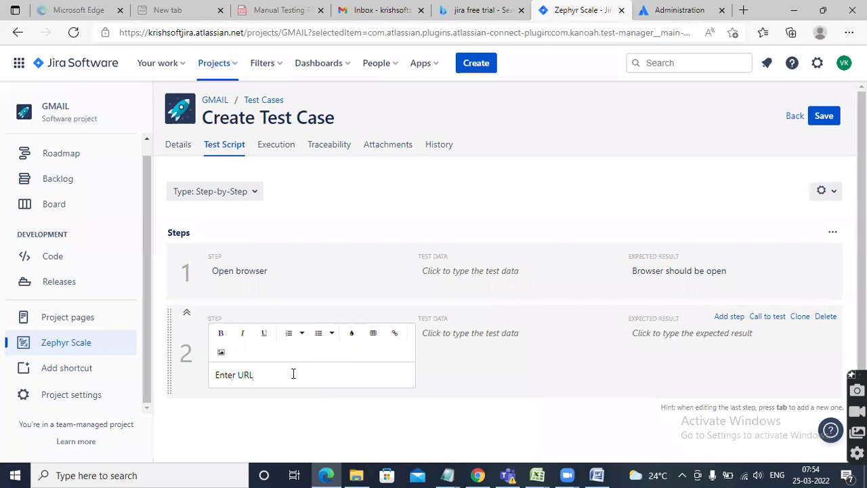
{"action": "left_click", "coordinate": [664, 368]}
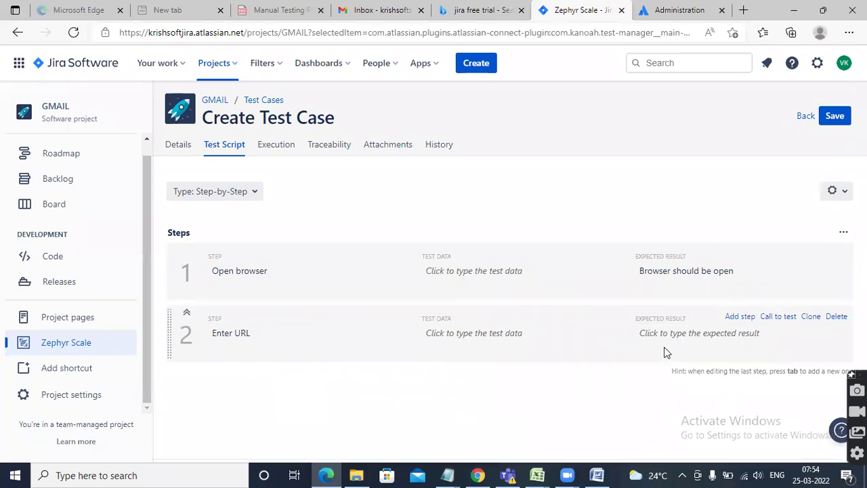
{"action": "left_click", "coordinate": [664, 343]}
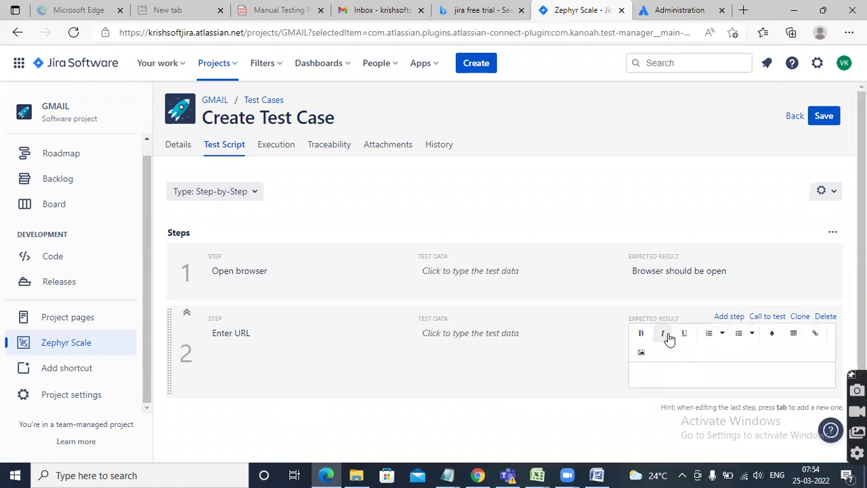
{"action": "type", "text": "URL Should be entered"}
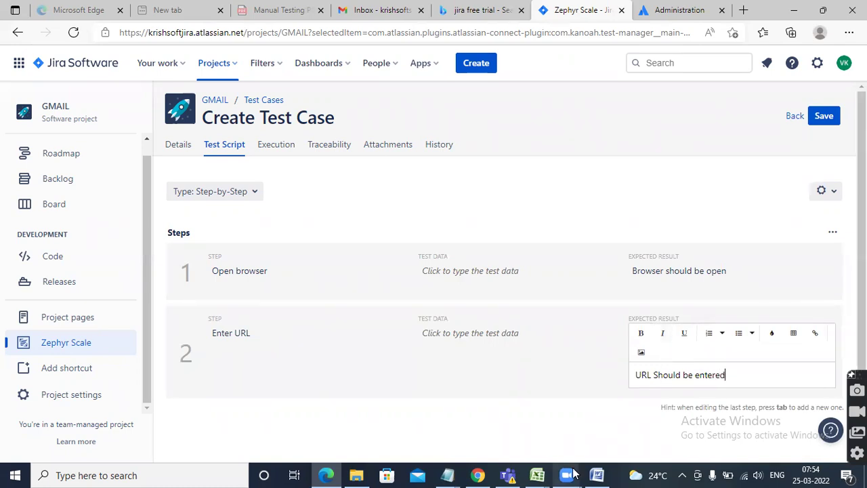
{"action": "key", "text": "Return"}
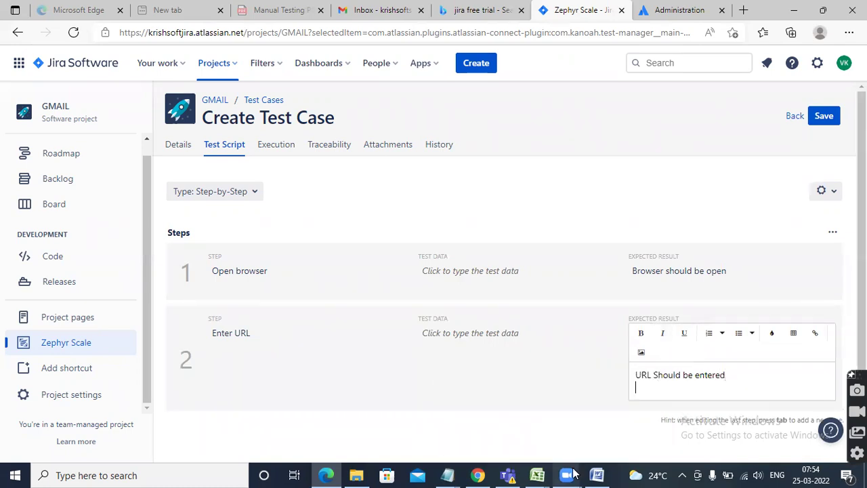
{"action": "left_click", "coordinate": [372, 398]}
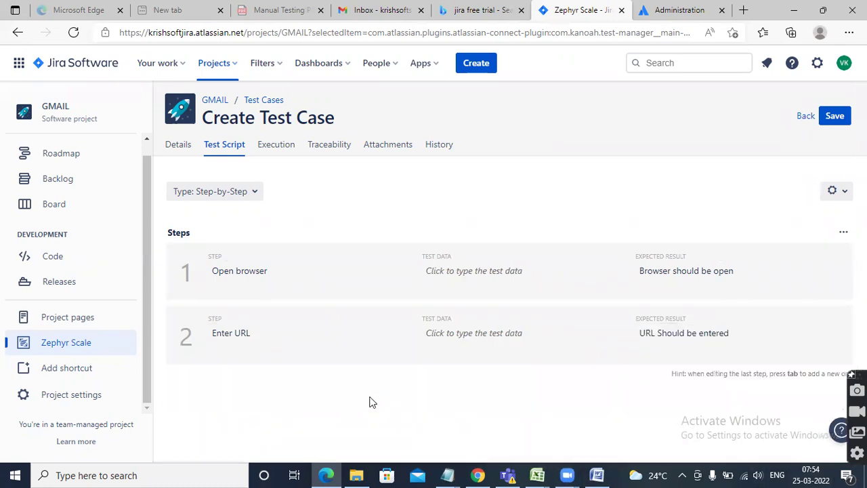
Add a third test script step described as "Enter valid UN,Valid Pwd and click on login"
{"action": "left_click", "coordinate": [740, 317]}
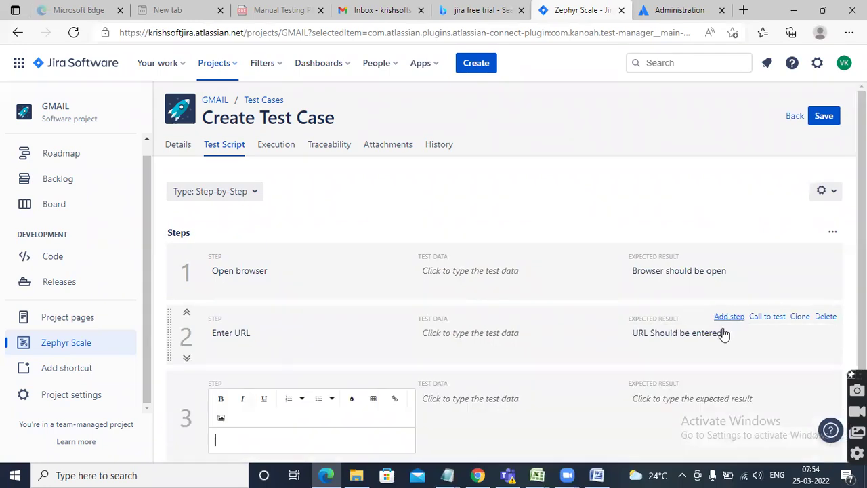
{"action": "scroll", "coordinate": [415, 408], "scroll_direction": "down", "scroll_amount": 2}
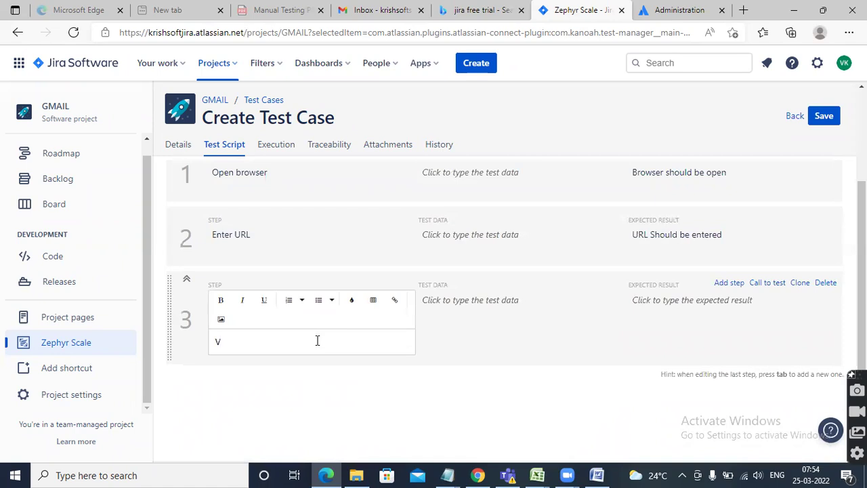
{"action": "scroll", "coordinate": [397, 225], "scroll_direction": "up", "scroll_amount": 2}
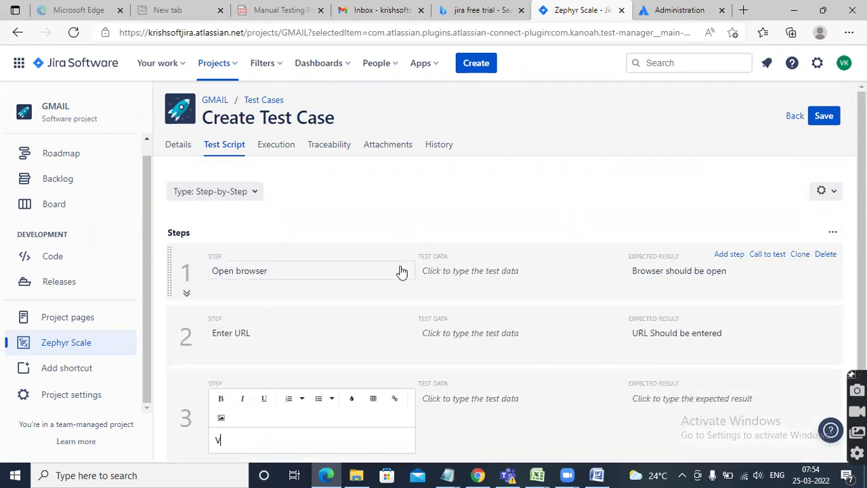
{"action": "scroll", "coordinate": [401, 274], "scroll_direction": "down", "scroll_amount": 2}
{"action": "scroll", "coordinate": [402, 277], "scroll_direction": "up", "scroll_amount": 3}
{"action": "scroll", "coordinate": [401, 276], "scroll_direction": "down", "scroll_amount": 1}
{"action": "scroll", "coordinate": [405, 273], "scroll_direction": "up", "scroll_amount": 1}
{"action": "scroll", "coordinate": [400, 284], "scroll_direction": "down", "scroll_amount": 2}
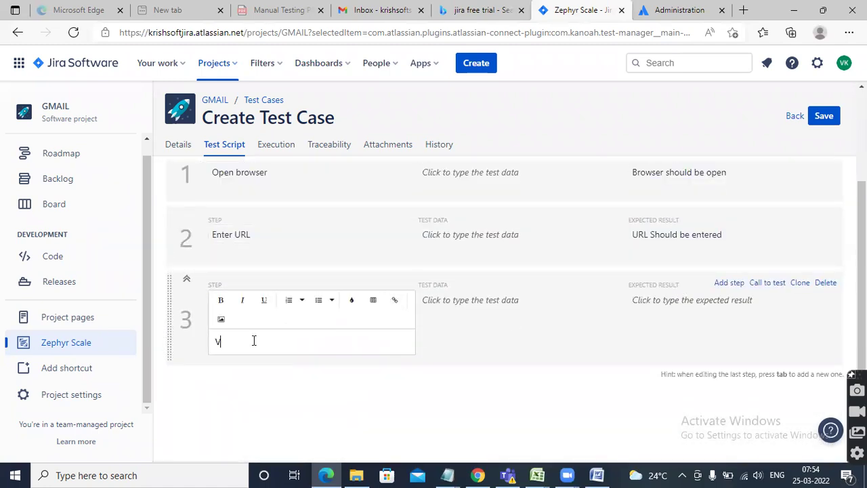
{"action": "type", "text": "Enter valid UN,Valid Pwd and"}
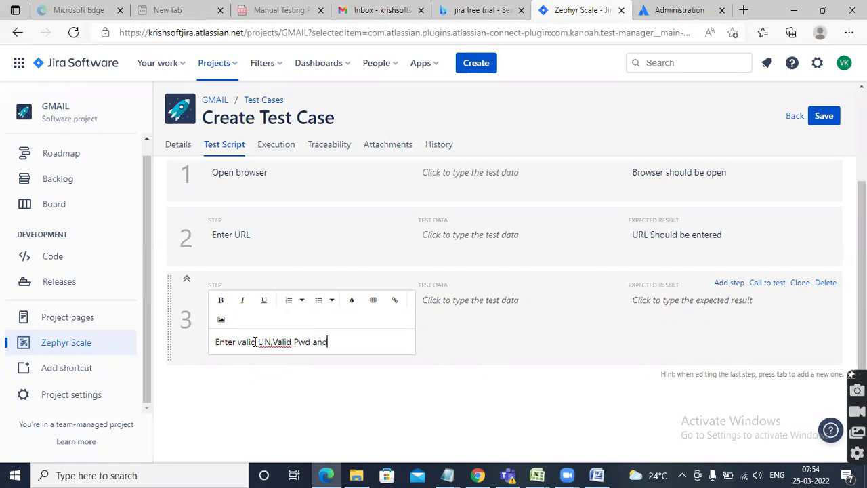
{"action": "type", "text": " click on login"}
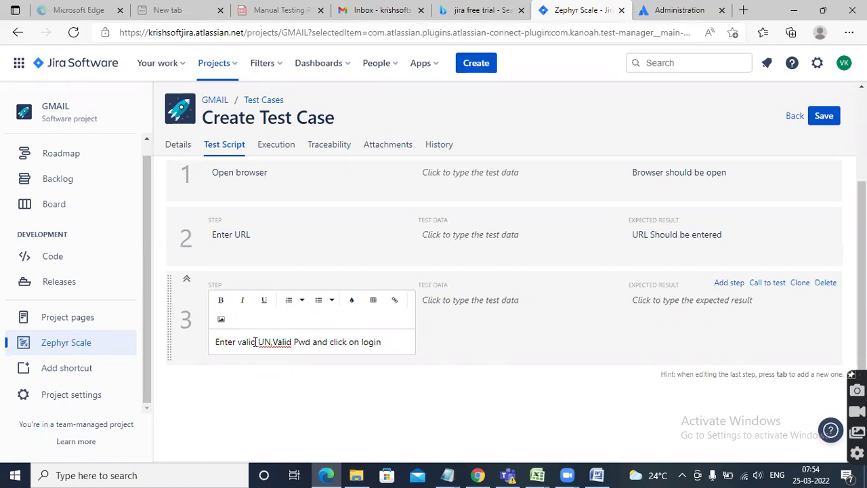
Set step 3's expected result to "User should be able to login" and save the test case
{"action": "left_click", "coordinate": [672, 321]}
{"action": "left_click", "coordinate": [668, 342]}
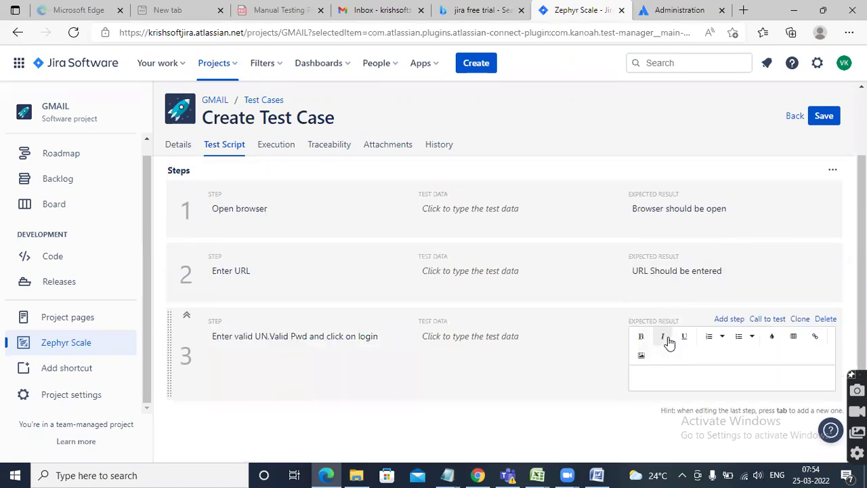
{"action": "type", "text": "User hsoul"}
{"action": "key", "text": "BackSpace"}
{"action": "key", "text": "BackSpace"}
{"action": "key", "text": "BackSpace"}
{"action": "type", "text": "hould ne a"}
{"action": "key", "text": "BackSpace"}
{"action": "key", "text": "BackSpace"}
{"action": "key", "text": "BackSpace"}
{"action": "type", "text": "e able to login"}
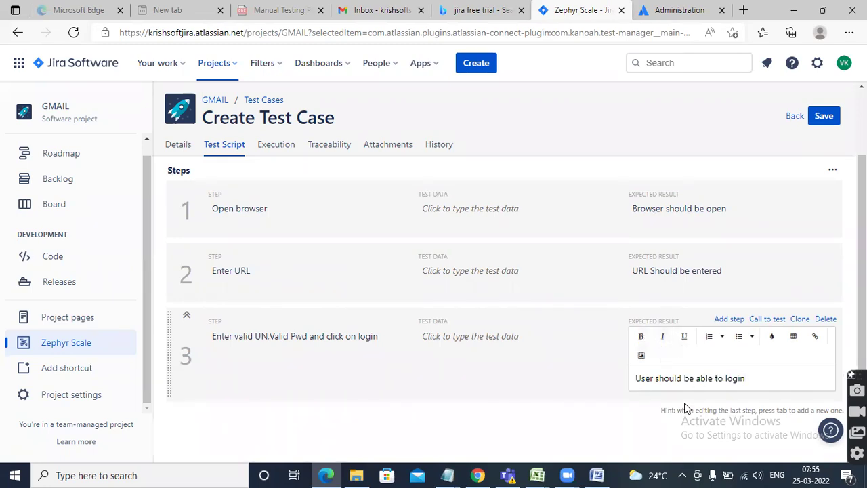
{"action": "left_click", "coordinate": [578, 406]}
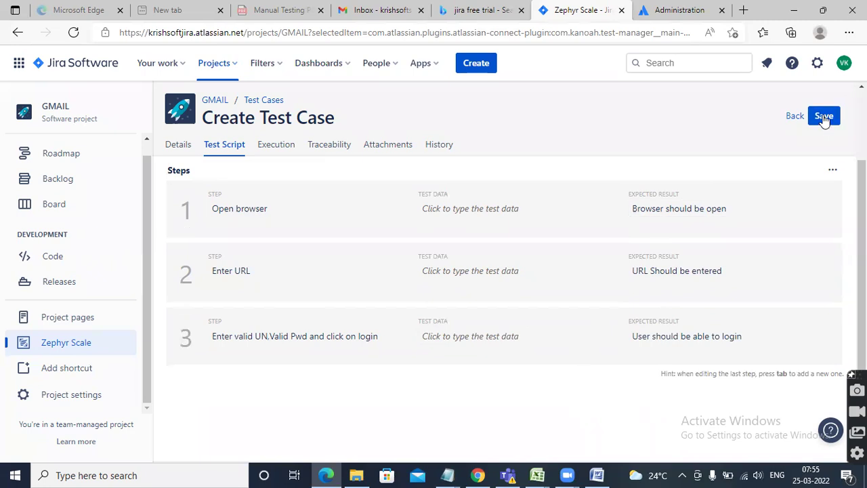
{"action": "left_click", "coordinate": [823, 118]}
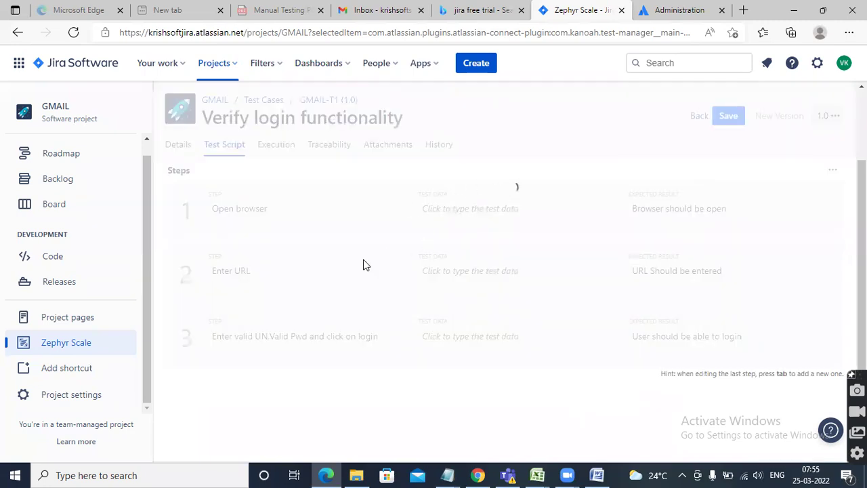
Search all projects' issues for "login" in the test case's traceability and link story GMAIL-2 "Verify login functionality" to it
{"action": "left_click", "coordinate": [274, 149]}
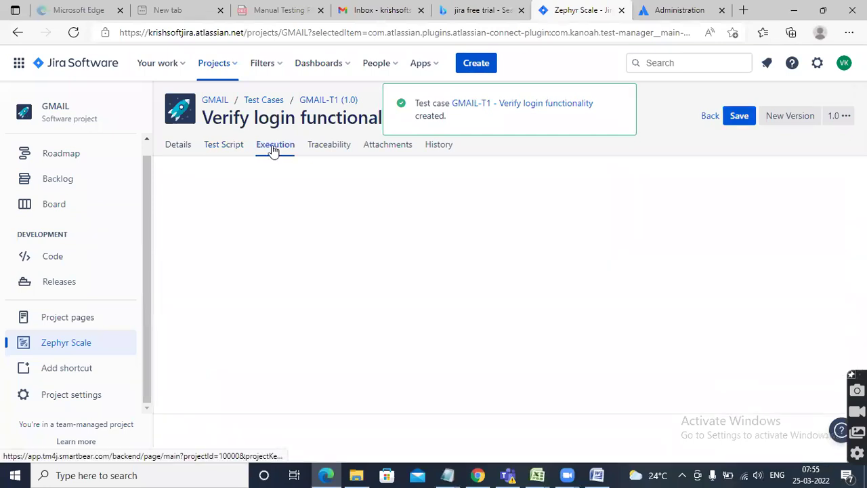
{"action": "left_click", "coordinate": [330, 151]}
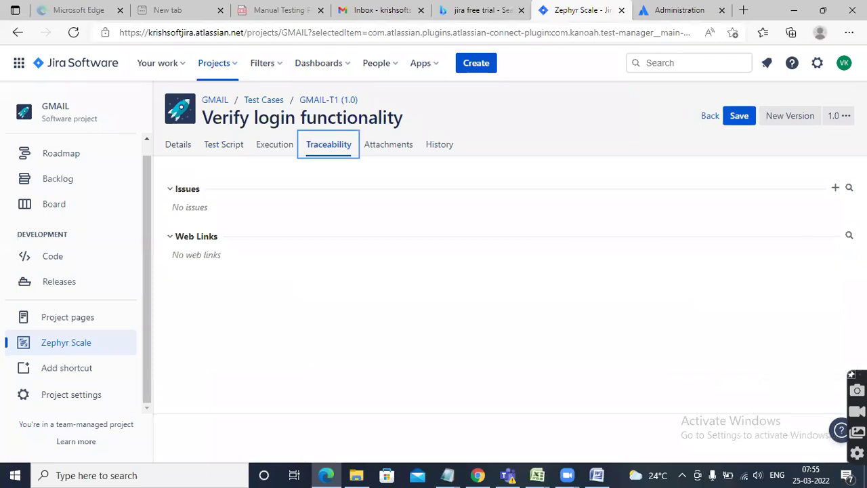
{"action": "left_click", "coordinate": [849, 188]}
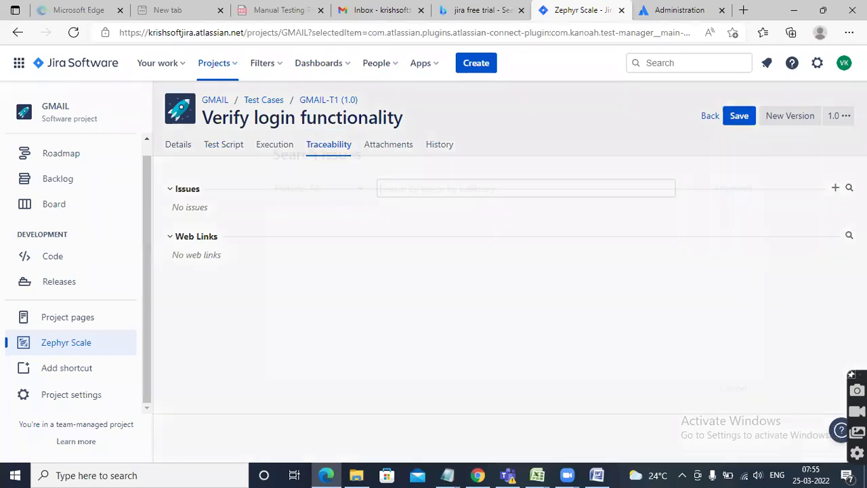
{"action": "type", "text": "story"}
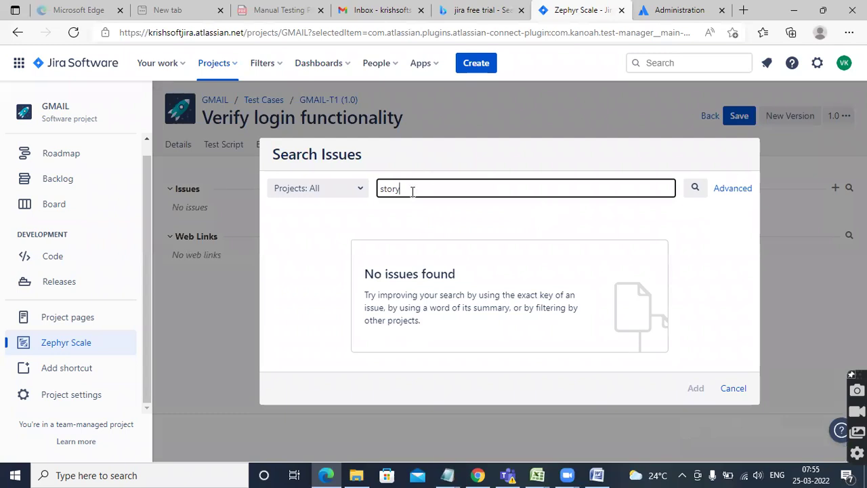
{"action": "left_click_drag", "start_coordinate": [410, 190], "coordinate": [314, 188]}
{"action": "key", "text": "BackSpace"}
{"action": "type", "text": "login"}
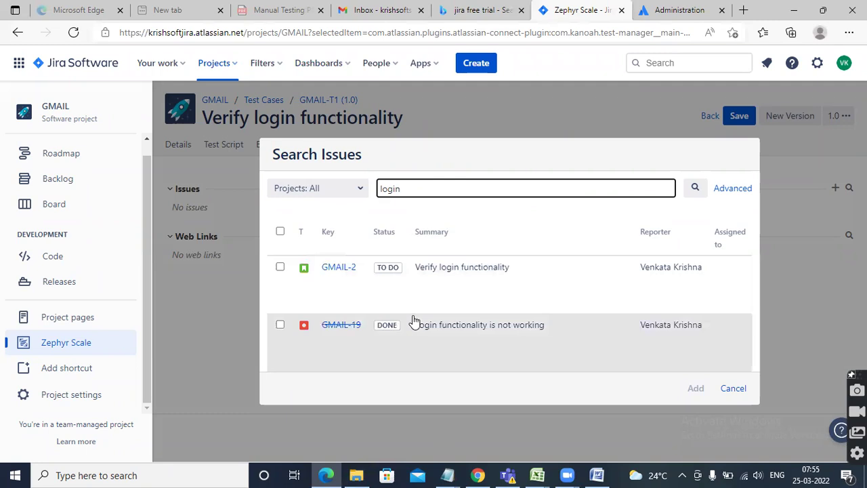
{"action": "left_click", "coordinate": [280, 267]}
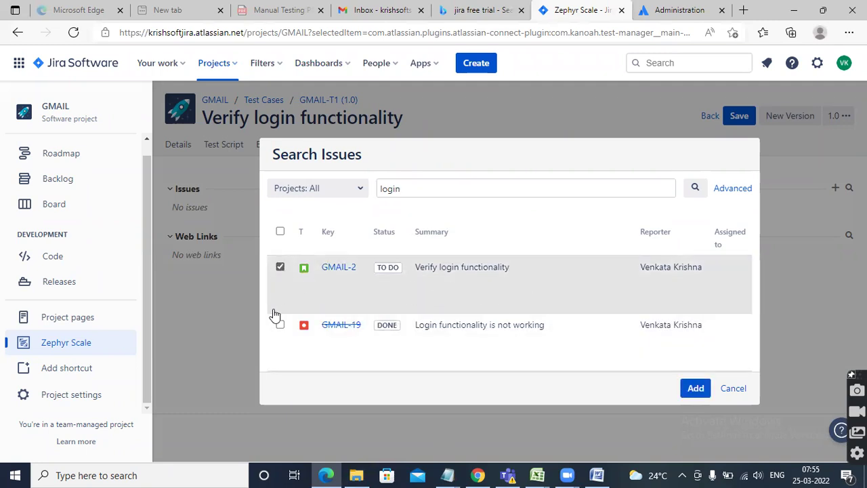
{"action": "left_click", "coordinate": [696, 389]}
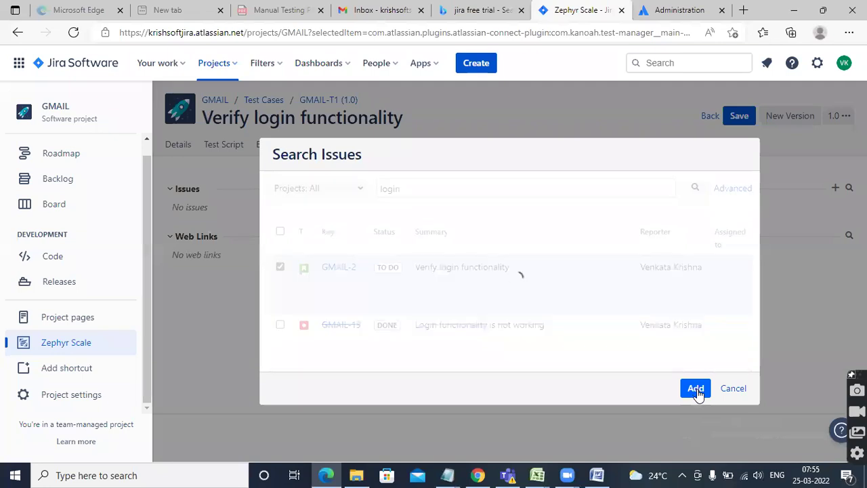
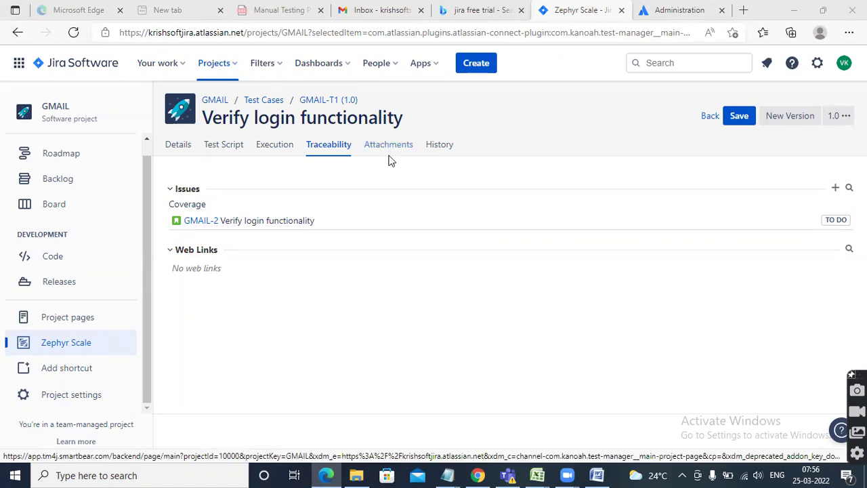
Review the test case's attachments, version history, traceability, execution, test script and details
{"action": "left_click", "coordinate": [389, 149]}
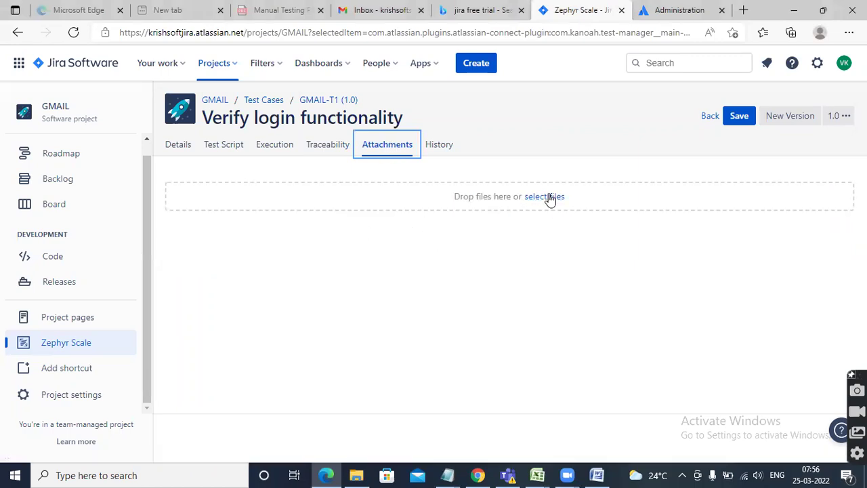
{"action": "left_click", "coordinate": [442, 149]}
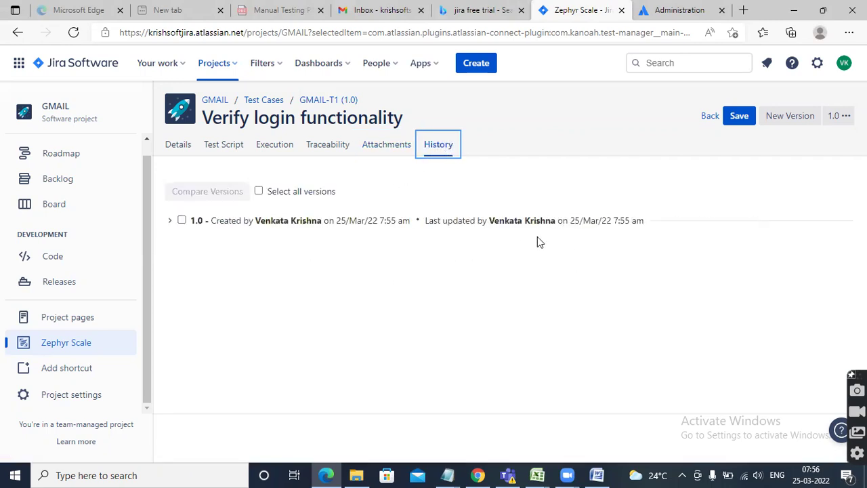
{"action": "left_click", "coordinate": [382, 145]}
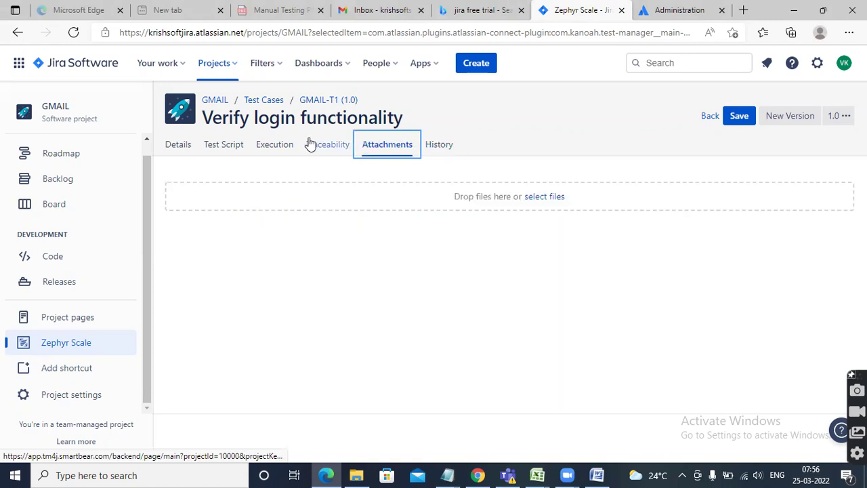
{"action": "left_click", "coordinate": [321, 148]}
{"action": "left_click", "coordinate": [264, 146]}
{"action": "left_click", "coordinate": [215, 143]}
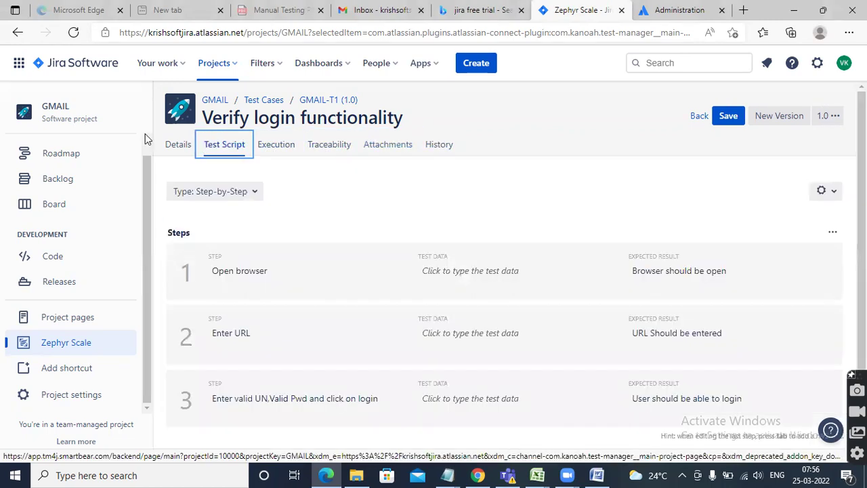
{"action": "left_click", "coordinate": [177, 147]}
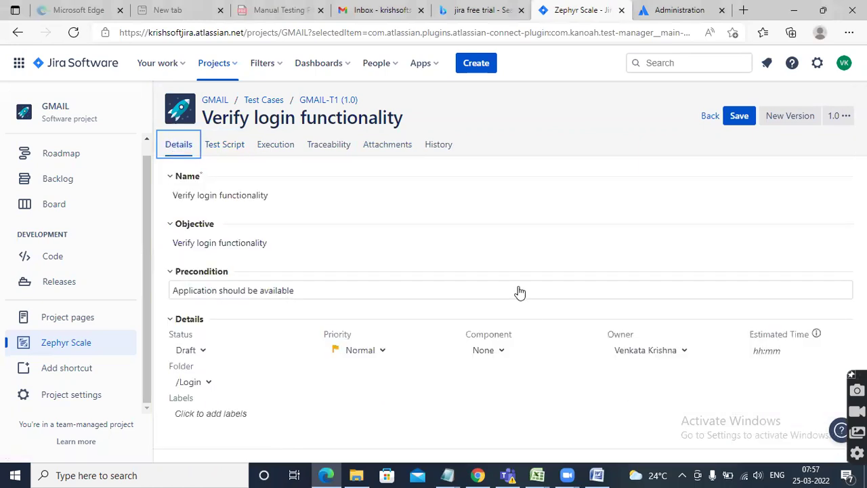
Switch to the JIRA_Updated notes in Notepad and highlight the "Create the test cases" line
{"action": "left_click", "coordinate": [447, 475]}
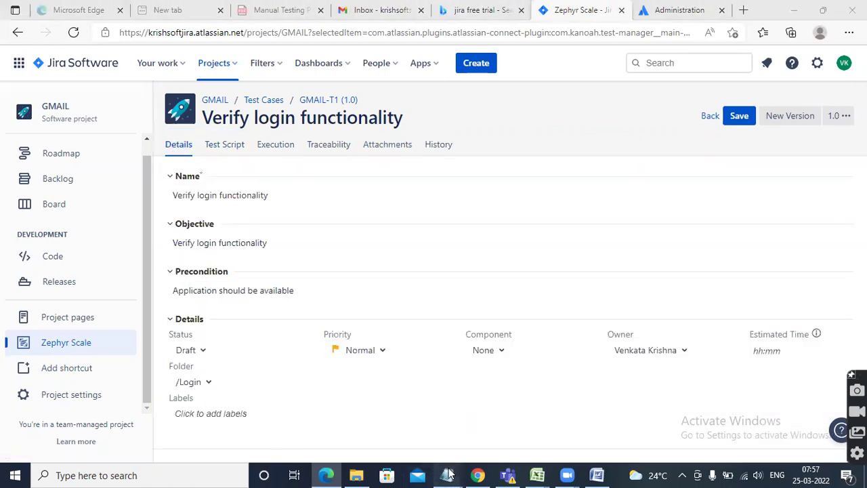
{"action": "left_click", "coordinate": [519, 424]}
{"action": "left_click", "coordinate": [188, 358]}
{"action": "left_click_drag", "start_coordinate": [188, 358], "coordinate": [4, 357]}
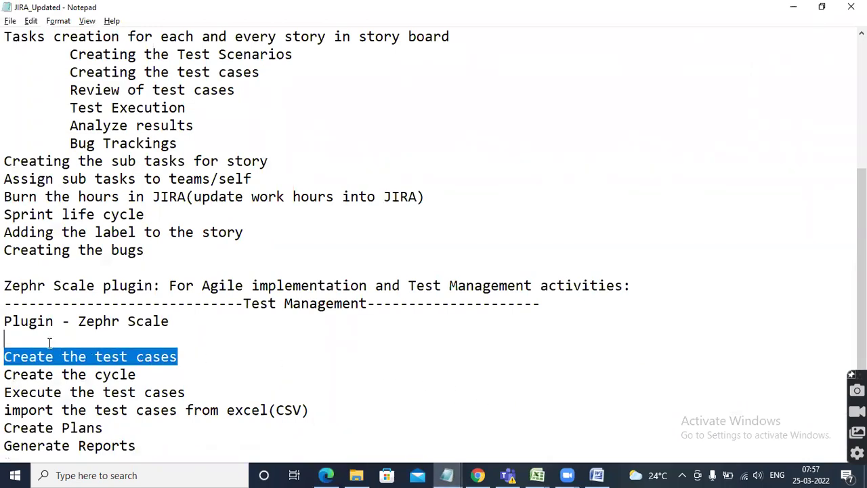
{"action": "left_click", "coordinate": [223, 359]}
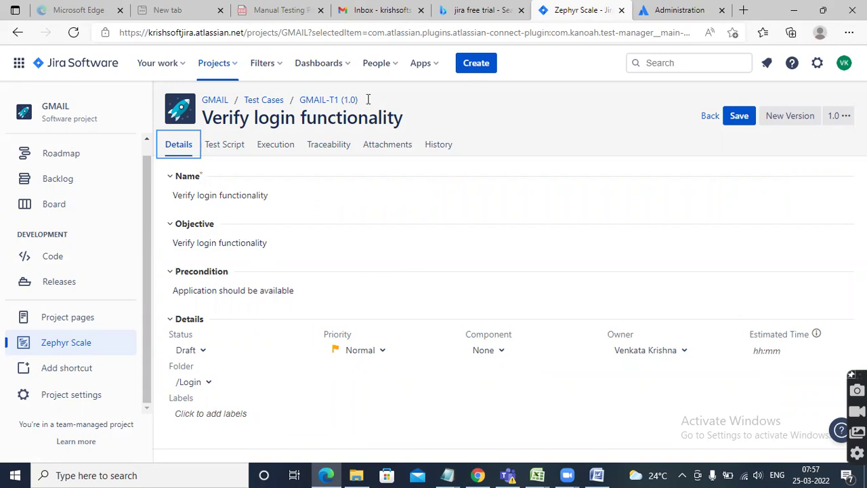
Return to the GMAIL project's Zephyr Scale tests, open the Login folder and view the options for creating or importing test cases
{"action": "left_click", "coordinate": [214, 100]}
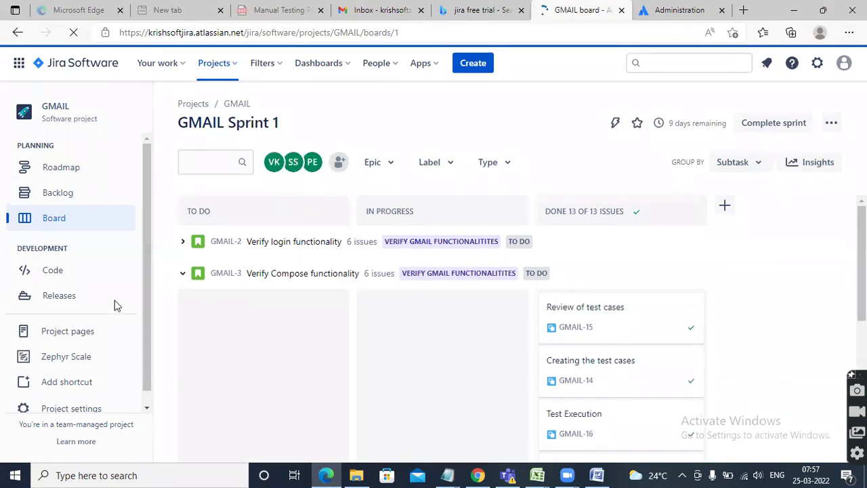
{"action": "left_click", "coordinate": [71, 356]}
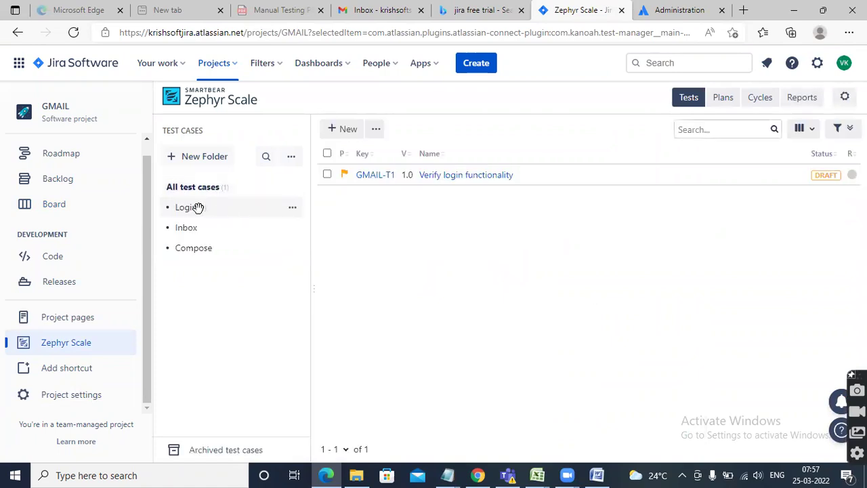
{"action": "left_click", "coordinate": [195, 208]}
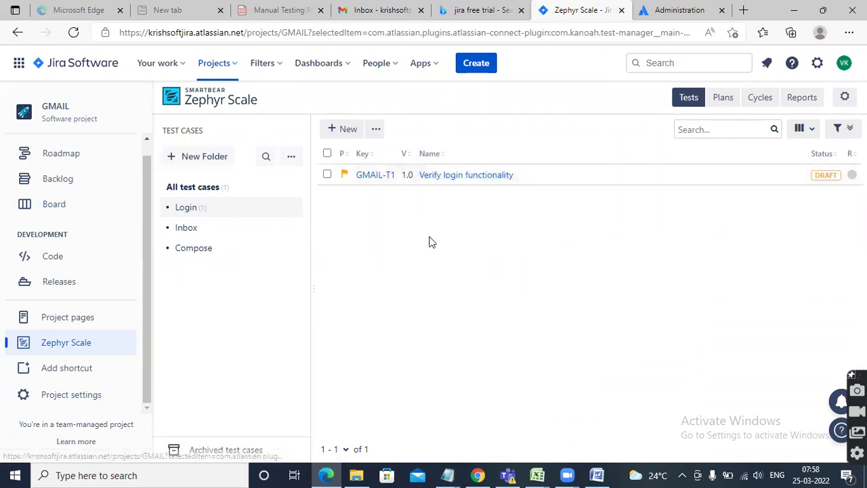
{"action": "left_click", "coordinate": [376, 130]}
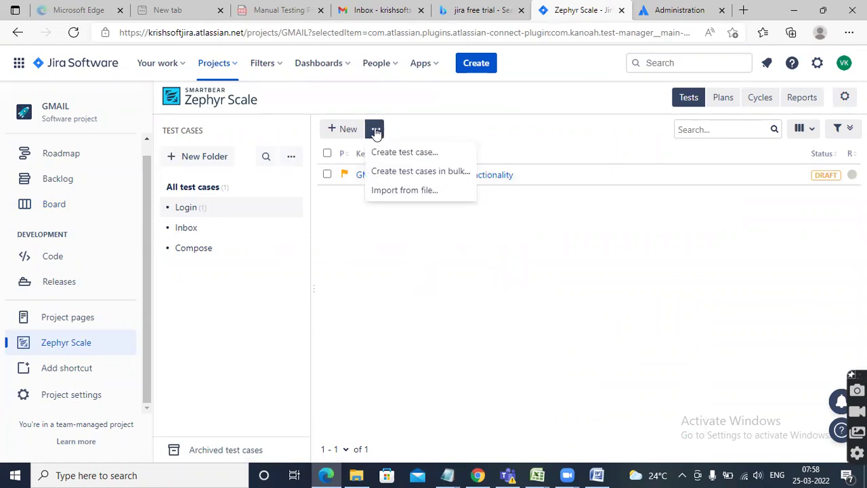
{"action": "left_click", "coordinate": [412, 291]}
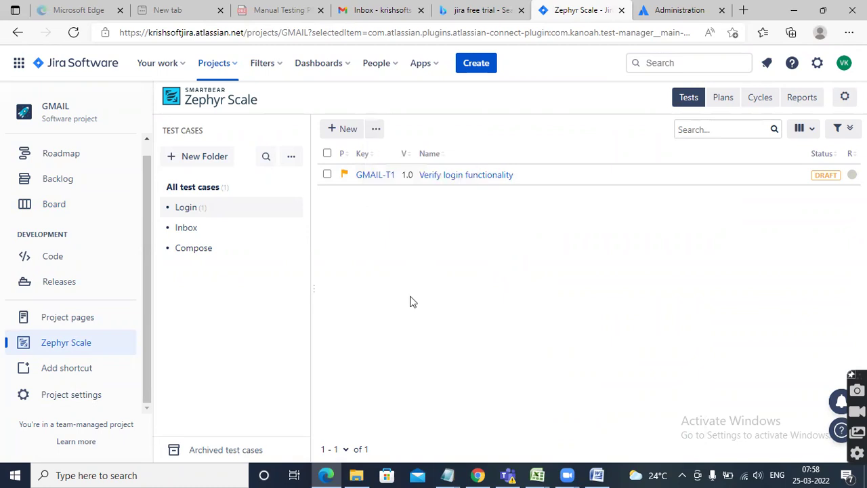
Switch to the Agile workbook in Excel, open the Test_Cases sheet and review the prepared test cases
{"action": "left_click", "coordinate": [536, 475]}
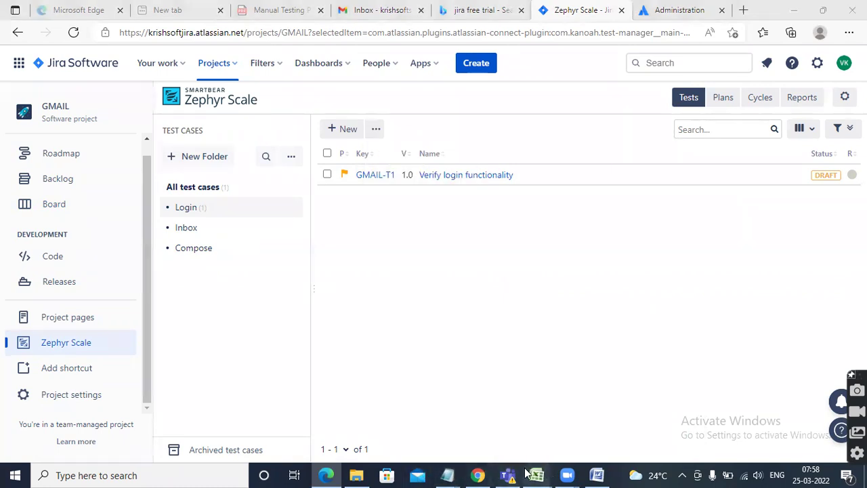
{"action": "left_click", "coordinate": [819, 427]}
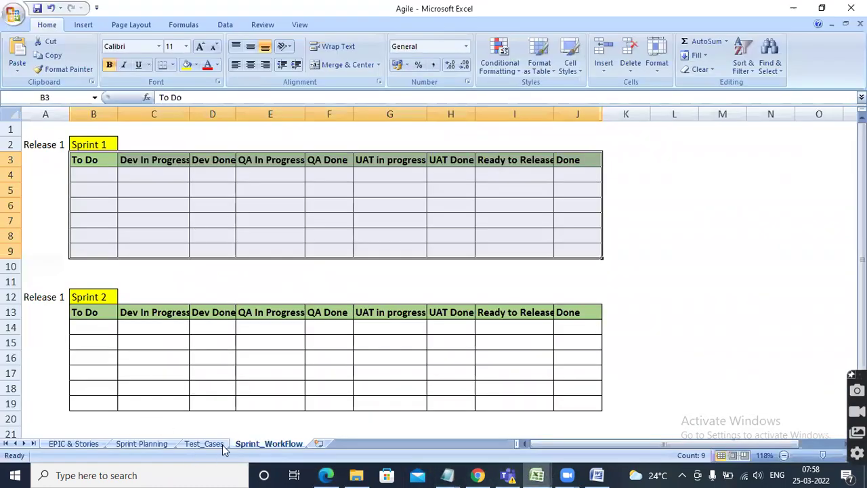
{"action": "left_click", "coordinate": [205, 444]}
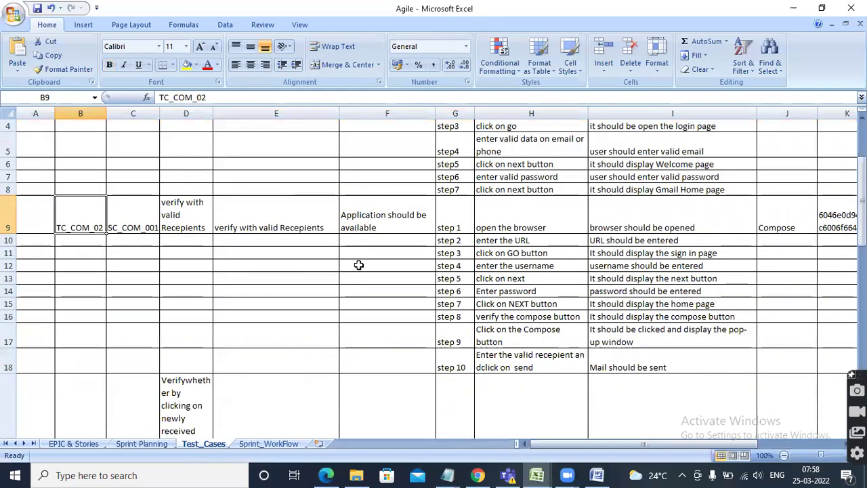
{"action": "scroll", "coordinate": [357, 261], "scroll_direction": "down", "scroll_amount": 10}
{"action": "scroll", "coordinate": [356, 260], "scroll_direction": "up", "scroll_amount": 4}
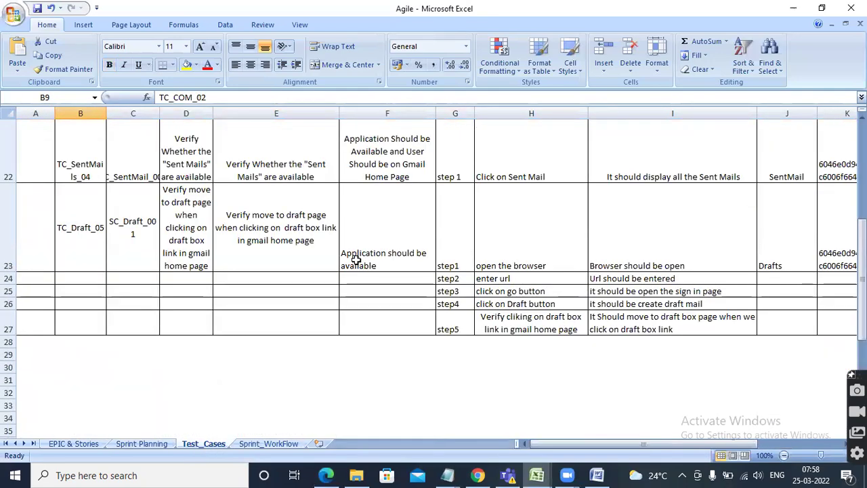
{"action": "scroll", "coordinate": [328, 256], "scroll_direction": "up", "scroll_amount": 5}
{"action": "scroll", "coordinate": [328, 256], "scroll_direction": "up", "scroll_amount": 2}
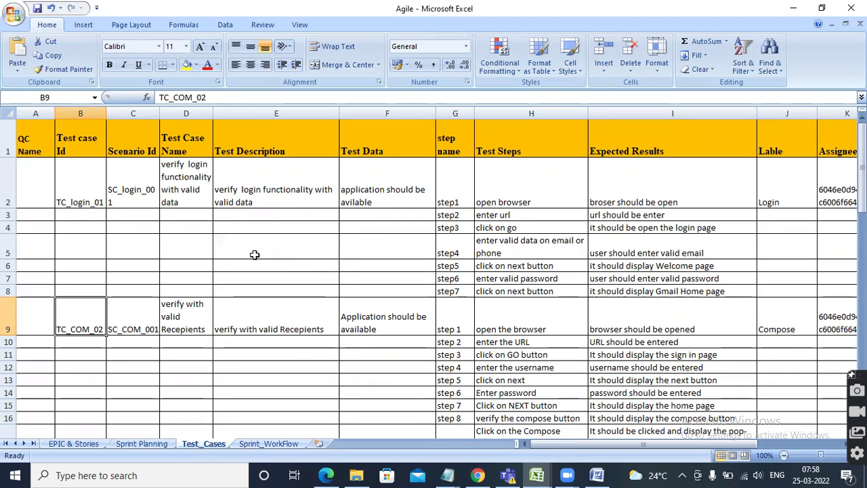
Check the JIRA_Updated notes in Notepad for the task about importing test cases from Excel, and return to the workbook
{"action": "left_click", "coordinate": [447, 475]}
{"action": "left_click", "coordinate": [490, 410]}
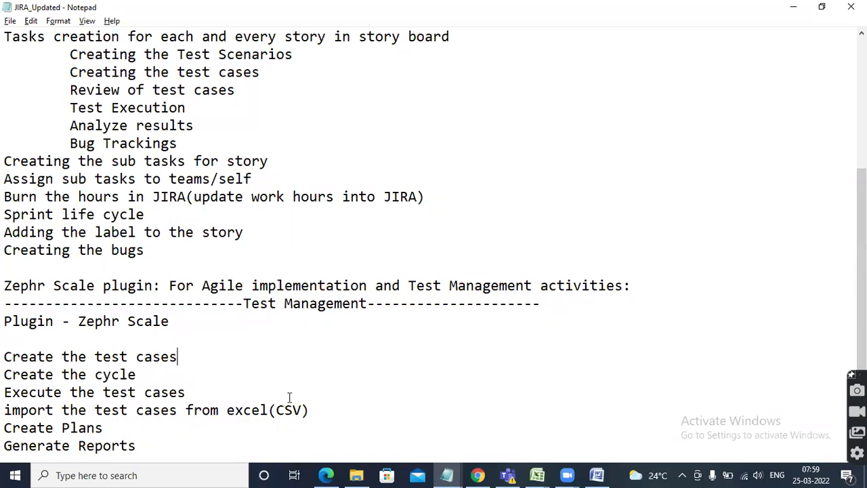
{"action": "left_click", "coordinate": [791, 12]}
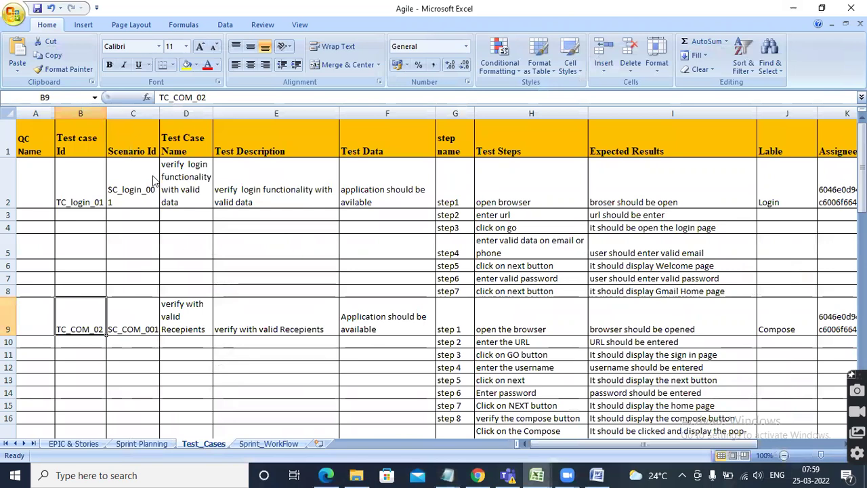
Start saving a copy of the workbook as Agile in the JIRA folder, choosing the CSV (Comma delimited) format
{"action": "left_click", "coordinate": [13, 14]}
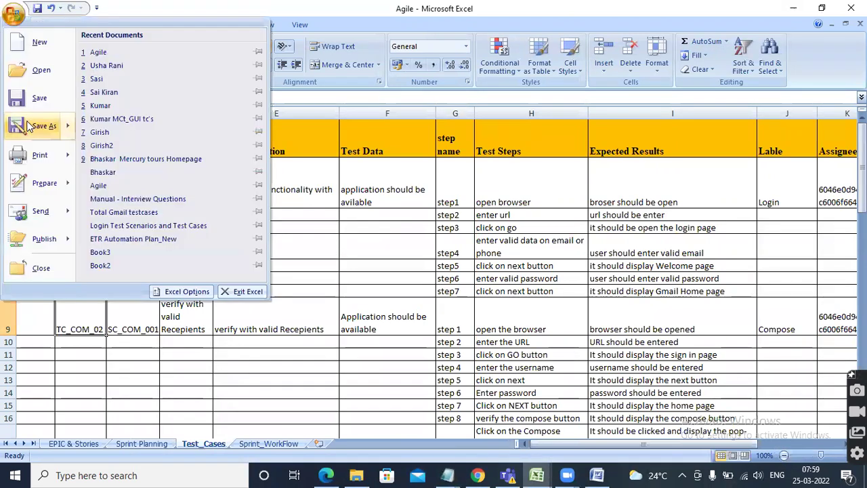
{"action": "left_click", "coordinate": [31, 126]}
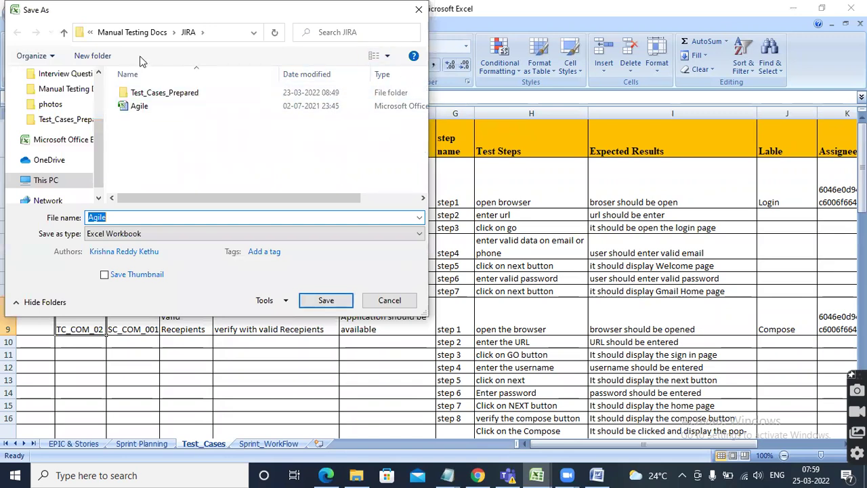
{"action": "left_click_drag", "start_coordinate": [69, 10], "coordinate": [147, 92]}
{"action": "left_click", "coordinate": [304, 115]}
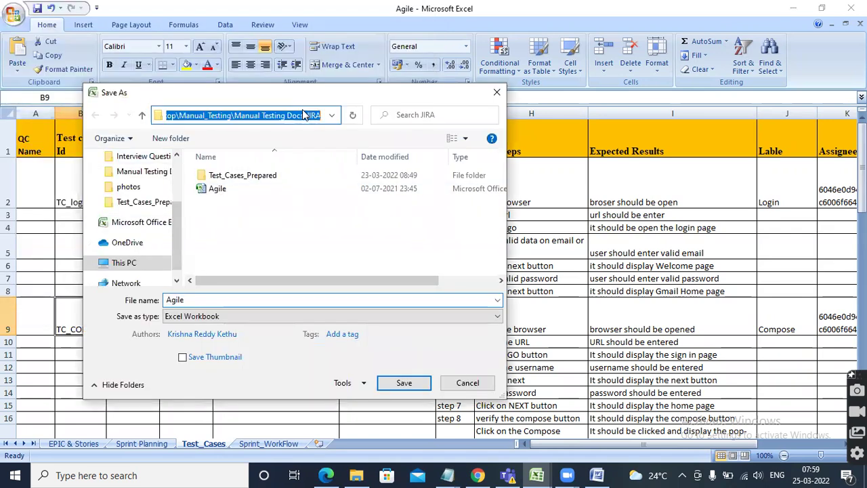
{"action": "left_click", "coordinate": [239, 115]}
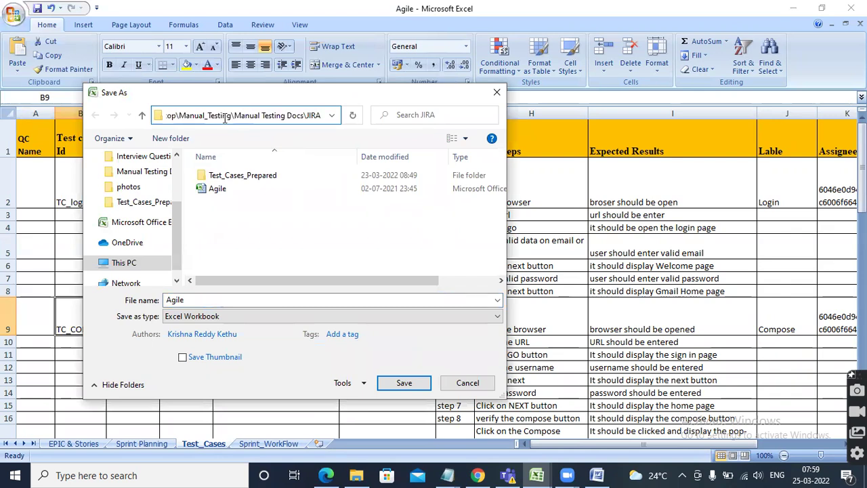
{"action": "left_click", "coordinate": [248, 300]}
{"action": "left_click", "coordinate": [246, 299]}
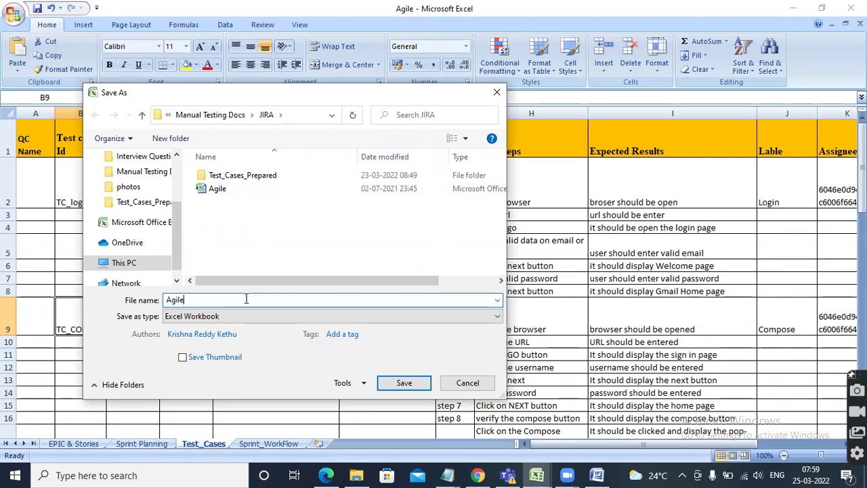
{"action": "type", "text": "."}
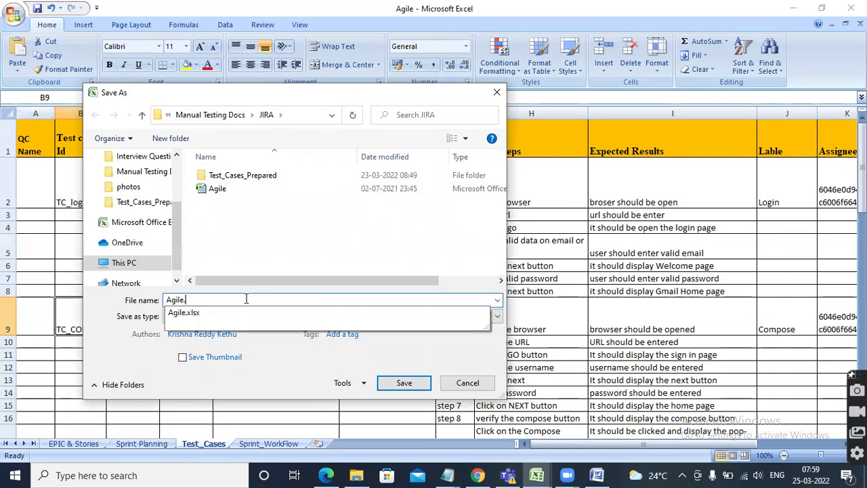
{"action": "left_click", "coordinate": [290, 366]}
{"action": "left_click", "coordinate": [276, 317]}
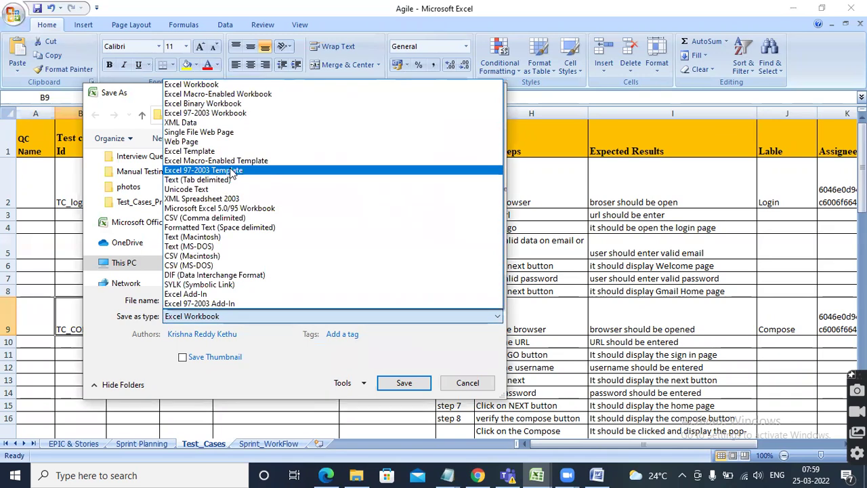
{"action": "left_click", "coordinate": [225, 217]}
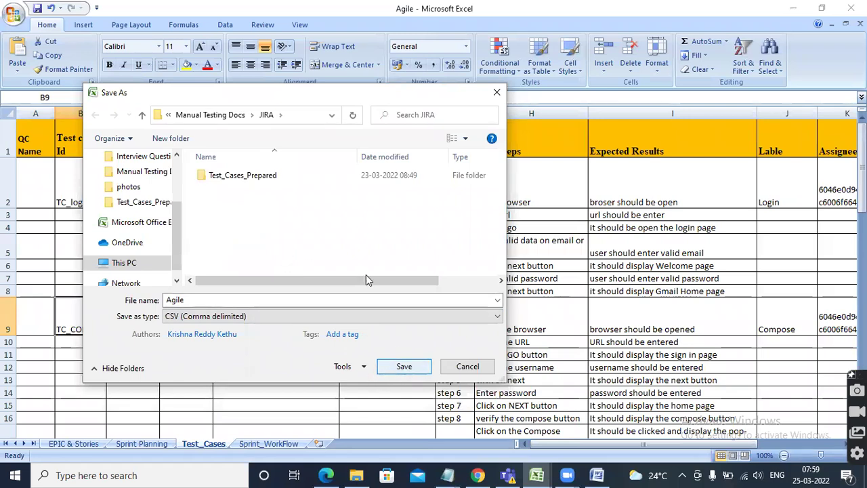
Check the destination folder path, save the Agile CSV file, and accept keeping the workbook in CSV format
{"action": "left_click", "coordinate": [288, 114]}
{"action": "left_click", "coordinate": [203, 115]}
{"action": "left_click_drag", "start_coordinate": [186, 113], "coordinate": [137, 112]}
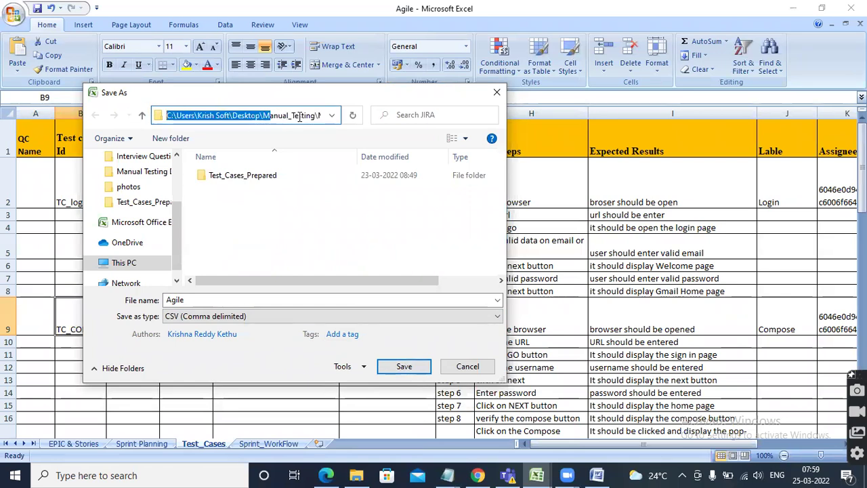
{"action": "left_click", "coordinate": [402, 367]}
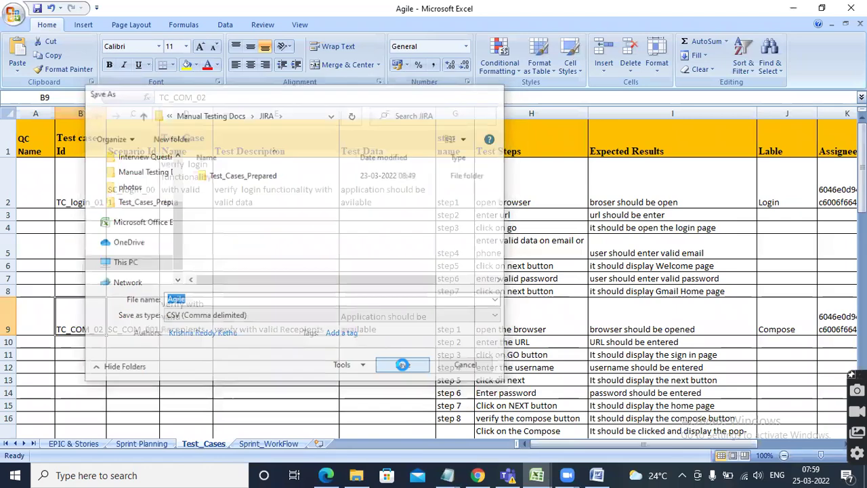
{"action": "left_click", "coordinate": [410, 278]}
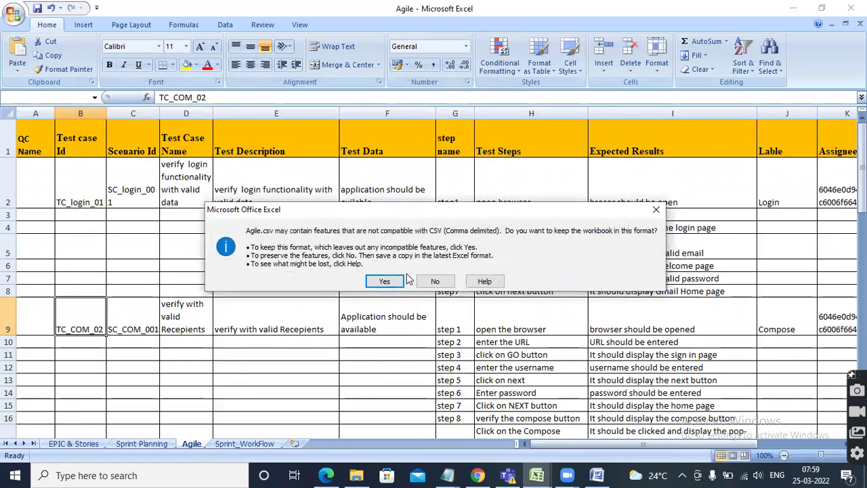
{"action": "left_click", "coordinate": [386, 282]}
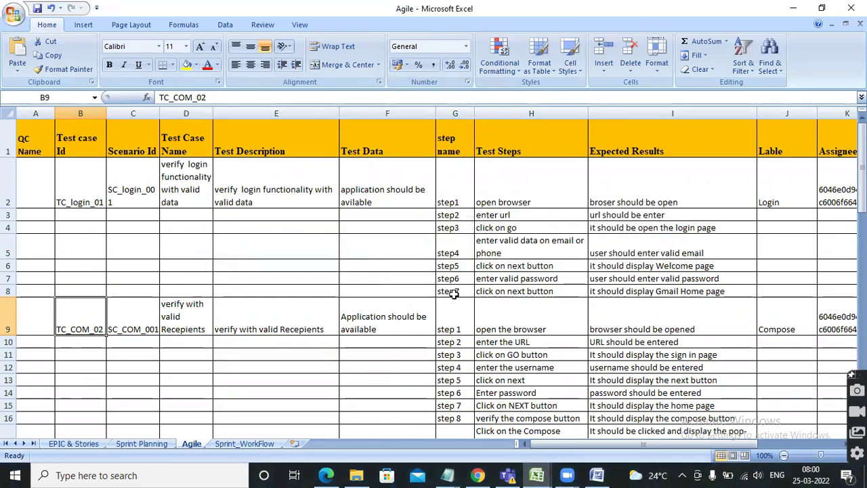
Return to Zephyr Scale in the browser and open the import from file dialog to view its data source choices
{"action": "left_click", "coordinate": [324, 474]}
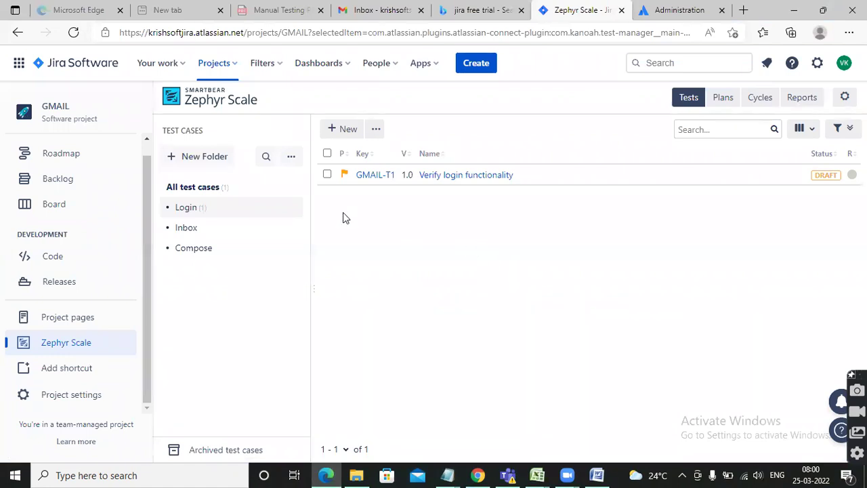
{"action": "left_click", "coordinate": [377, 131]}
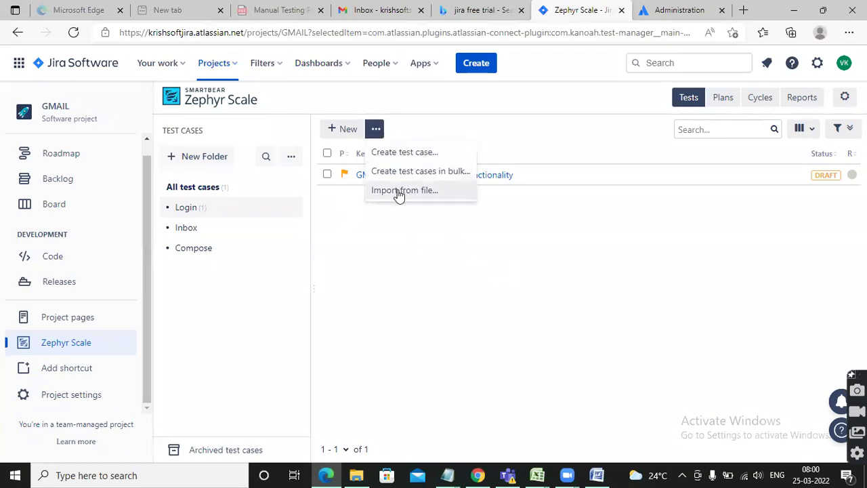
{"action": "left_click", "coordinate": [399, 192]}
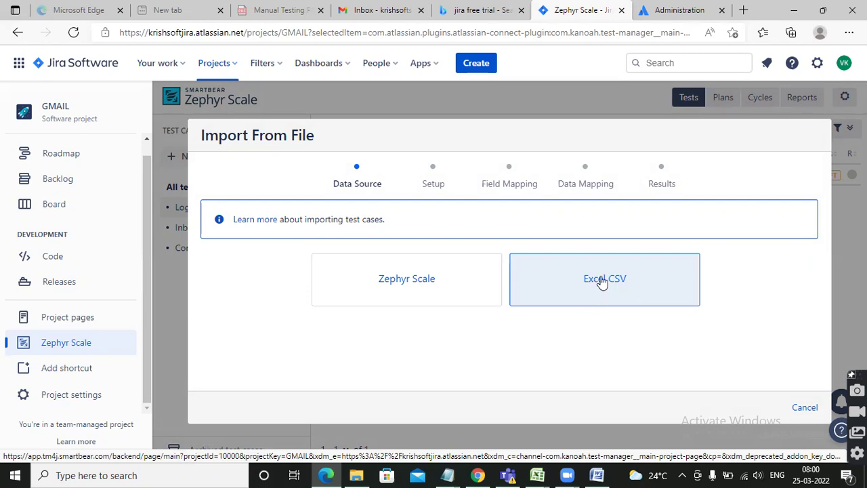
Switch to the Agile workbook in Excel and review the header columns and the Assignee ID of the login test case
{"action": "left_click", "coordinate": [539, 473]}
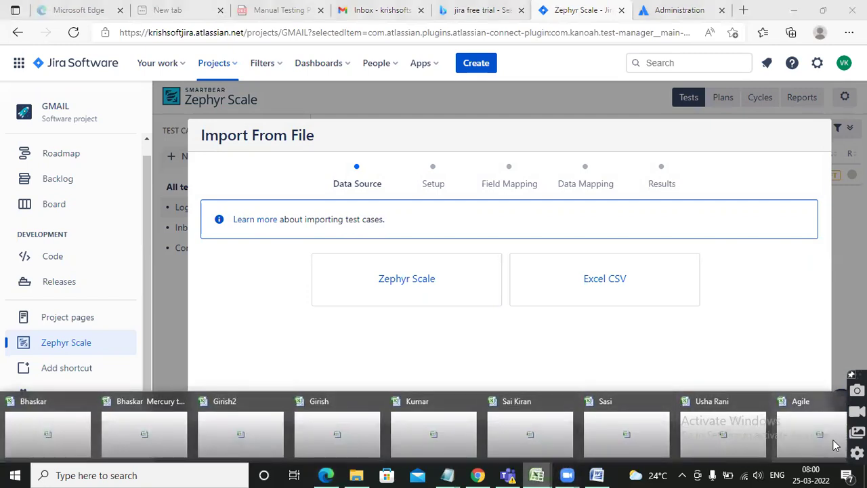
{"action": "left_click", "coordinate": [809, 431]}
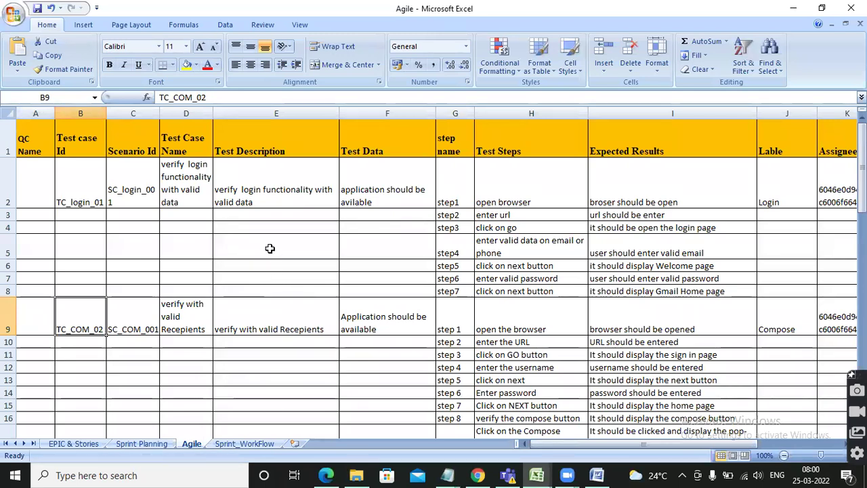
{"action": "left_click_drag", "start_coordinate": [77, 155], "coordinate": [694, 145]}
{"action": "left_click_drag", "start_coordinate": [659, 442], "coordinate": [552, 448]}
{"action": "left_click", "coordinate": [65, 69]}
{"action": "left_click", "coordinate": [80, 148]}
{"action": "mouse_move", "coordinate": [139, 142]}
{"action": "left_mouse_down"}
{"action": "mouse_move", "coordinate": [766, 174]}
{"action": "mouse_move", "coordinate": [813, 136]}
{"action": "mouse_move", "coordinate": [801, 130]}
{"action": "mouse_move", "coordinate": [806, 135]}
{"action": "left_mouse_up"}
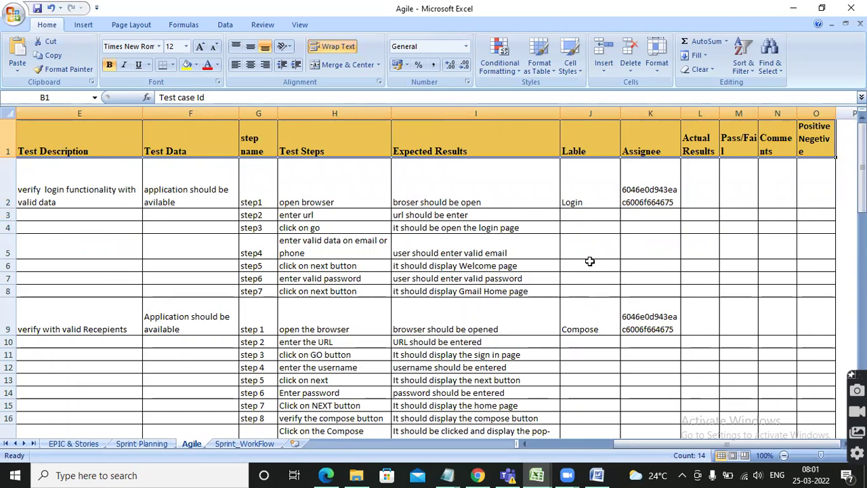
{"action": "left_click", "coordinate": [643, 148]}
{"action": "left_click", "coordinate": [648, 194]}
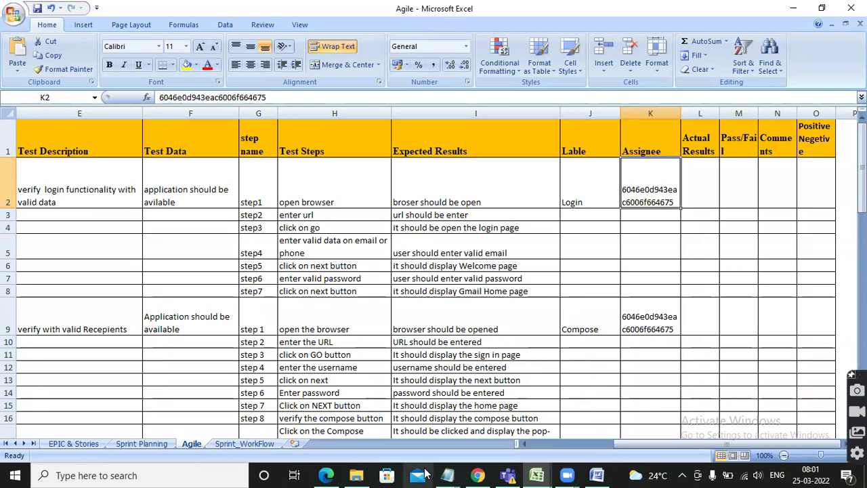
Return to Jira, cancel the file import, and open user management from the people and teams page
{"action": "left_click", "coordinate": [326, 475]}
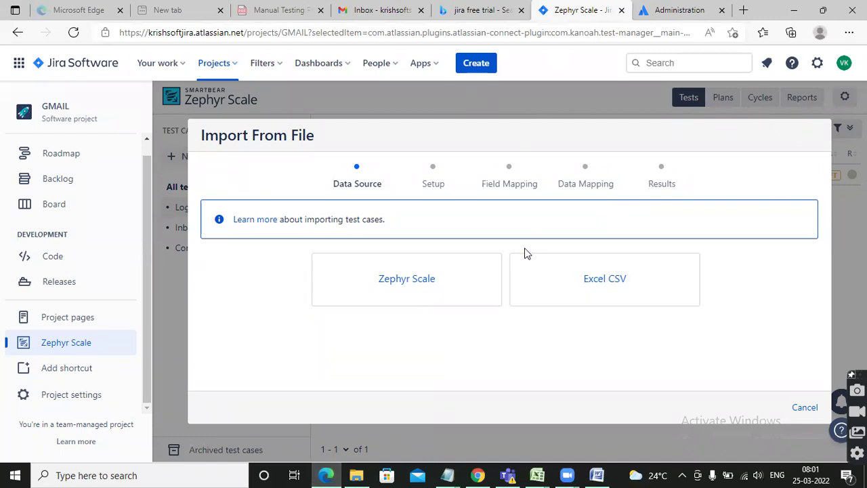
{"action": "left_click", "coordinate": [803, 410]}
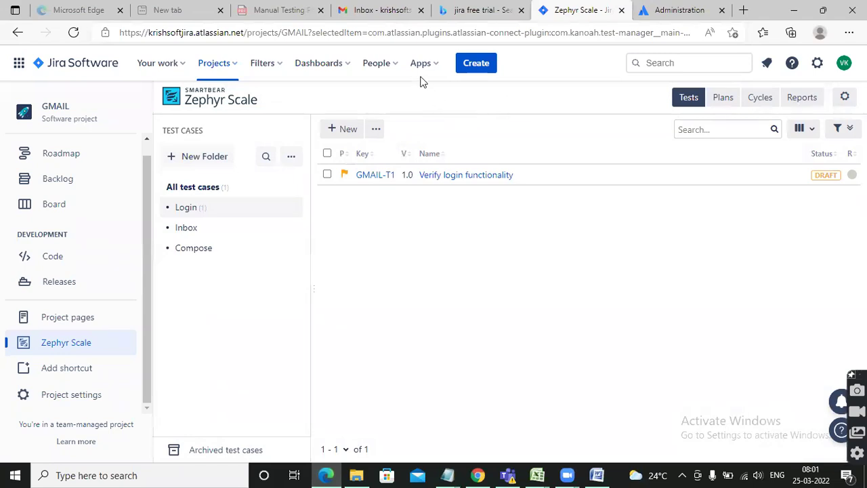
{"action": "left_click", "coordinate": [389, 69]}
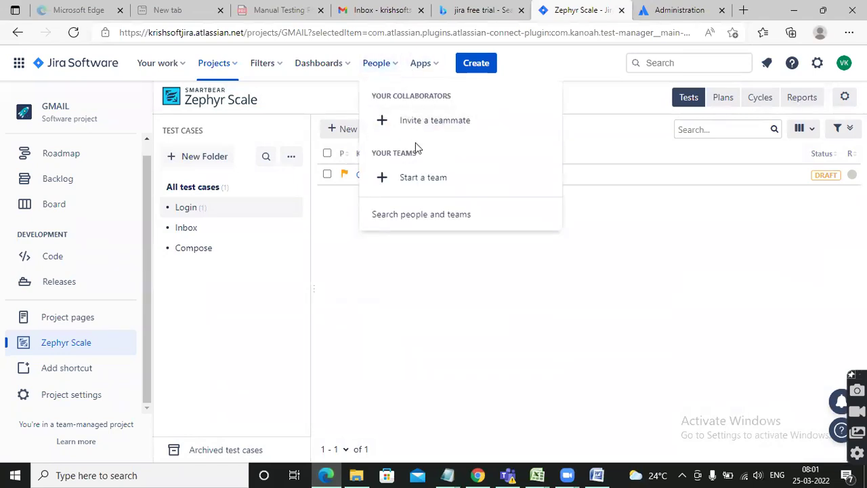
{"action": "left_click", "coordinate": [429, 216]}
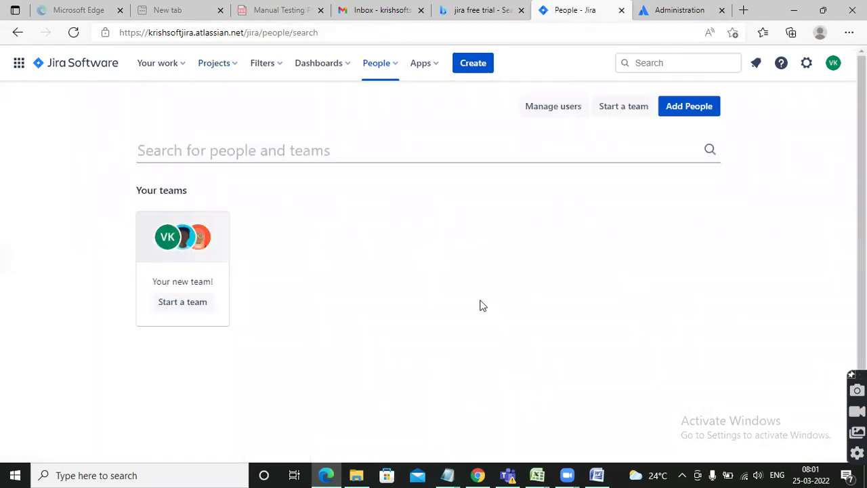
{"action": "left_click", "coordinate": [547, 109]}
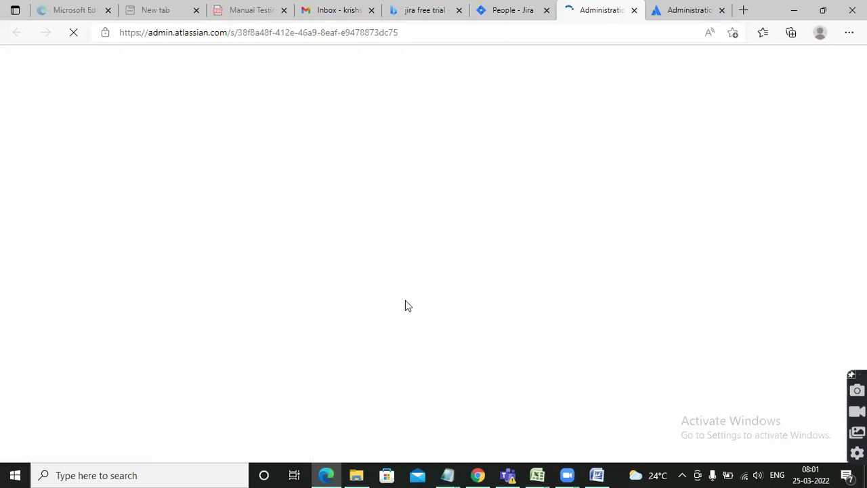
Open the organization admin's user details and highlight the user ID at the end of the page address
{"action": "left_click", "coordinate": [518, 11]}
{"action": "left_click", "coordinate": [625, 4]}
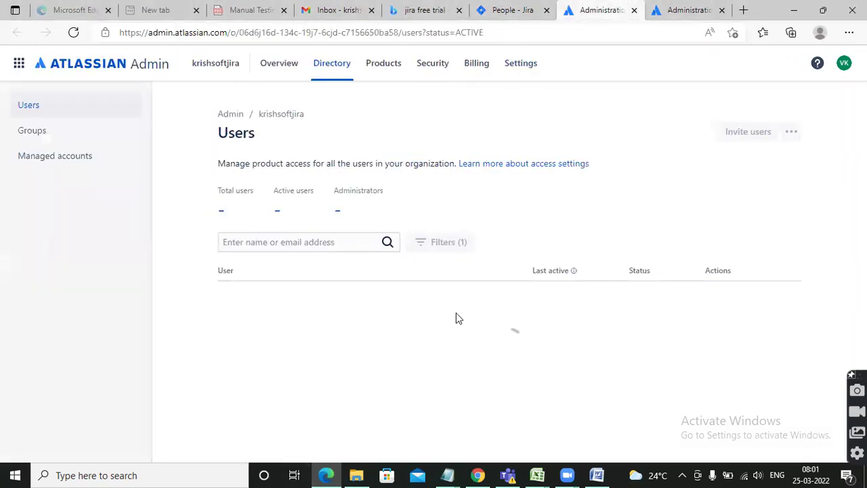
{"action": "scroll", "coordinate": [422, 332], "scroll_direction": "down", "scroll_amount": 3}
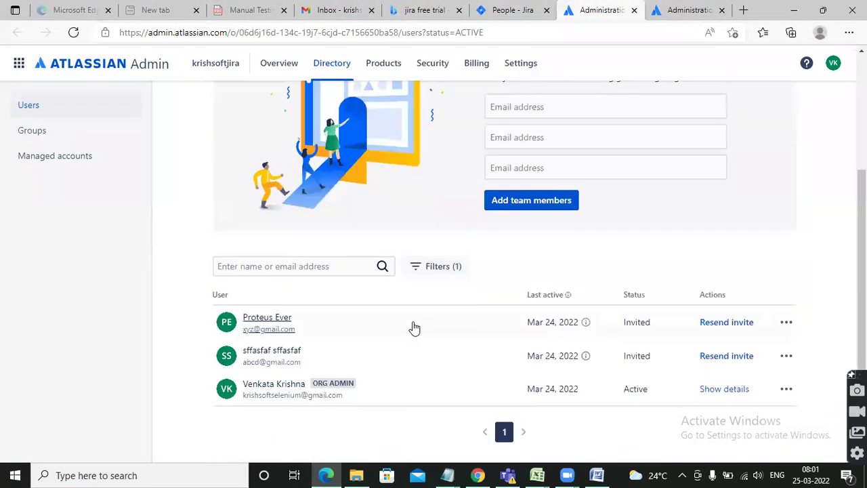
{"action": "left_click", "coordinate": [289, 391]}
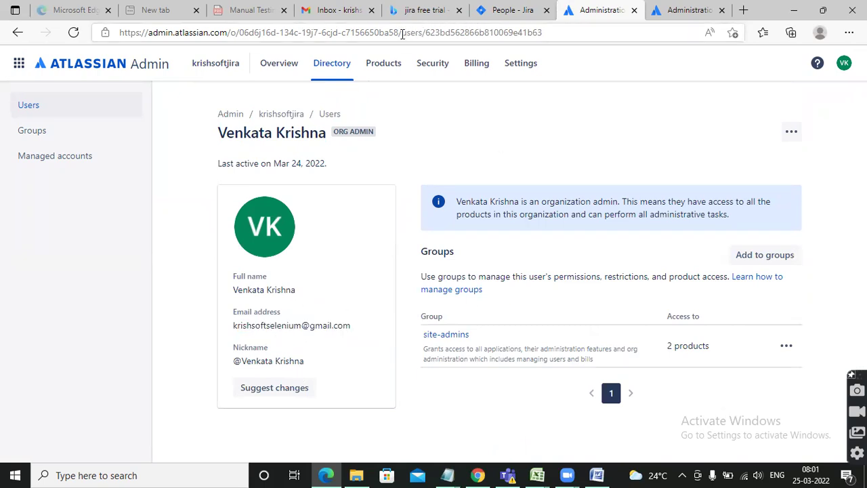
{"action": "mouse_move", "coordinate": [424, 32]}
{"action": "left_mouse_down"}
{"action": "mouse_move", "coordinate": [555, 32]}
{"action": "mouse_move", "coordinate": [425, 33]}
{"action": "left_mouse_up"}
{"action": "left_click", "coordinate": [551, 32]}
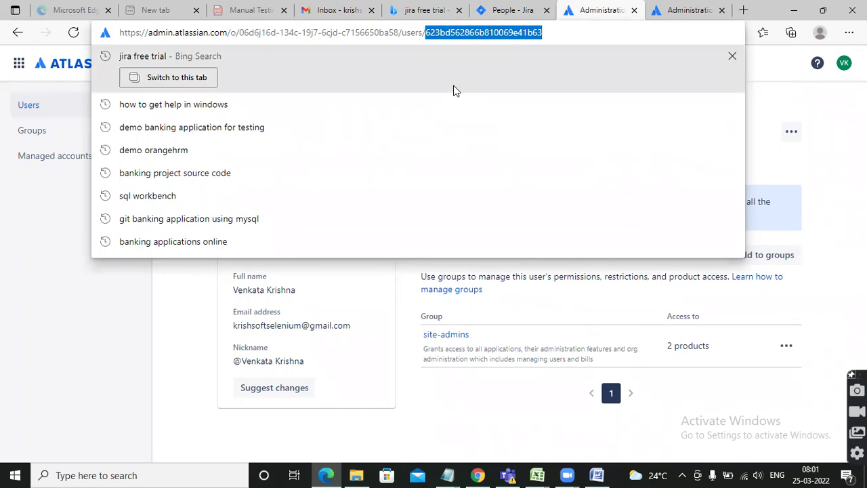
{"action": "left_click", "coordinate": [489, 420]}
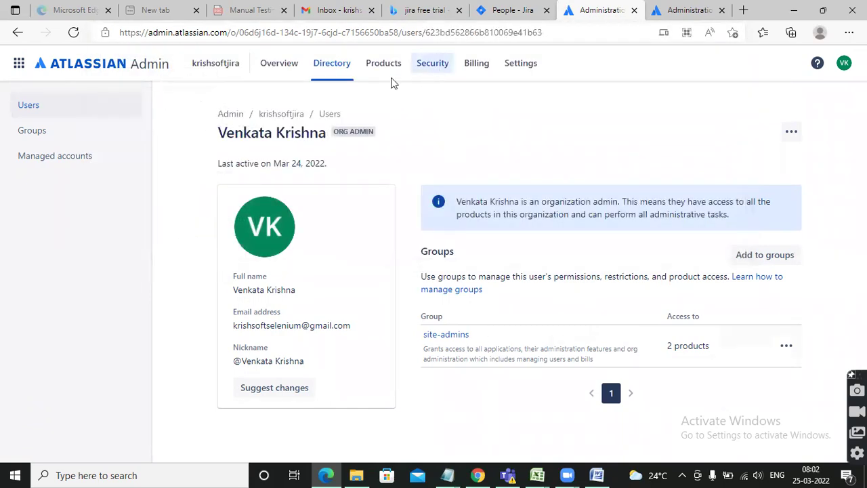
Reopen user management from the People page and close the older Administration tabs
{"action": "key", "text": "ctrl+shift+Tab"}
{"action": "left_click", "coordinate": [556, 109]}
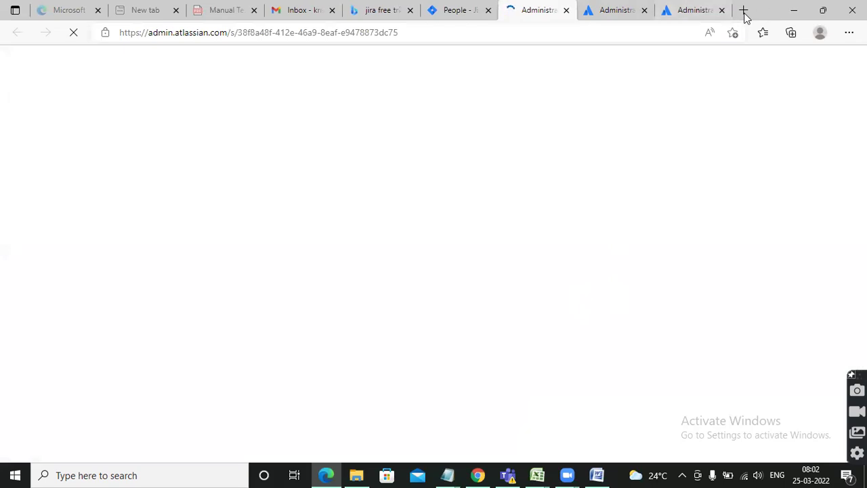
{"action": "left_click", "coordinate": [721, 11]}
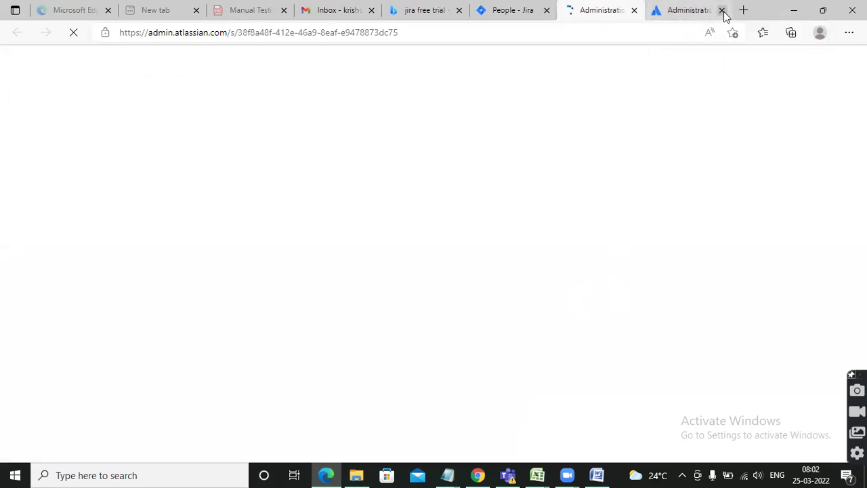
{"action": "left_click", "coordinate": [721, 11]}
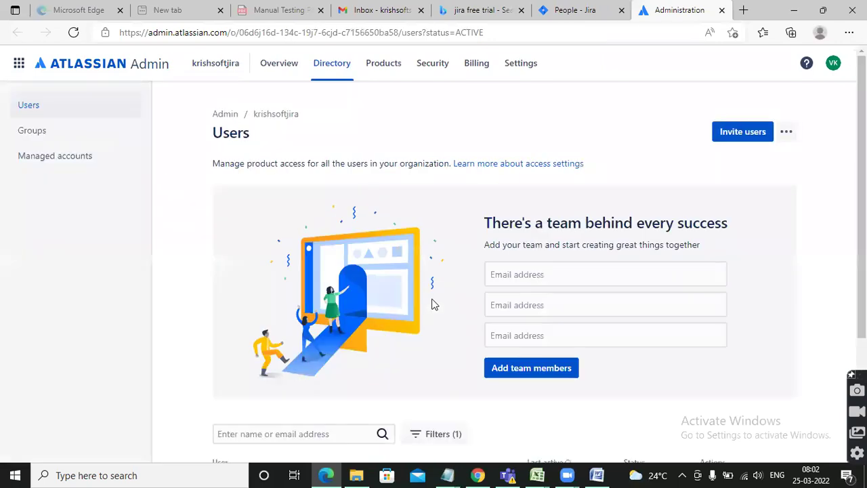
Open the organization admin's details from the users list and highlight the user ID ending the page address
{"action": "scroll", "coordinate": [434, 305], "scroll_direction": "down", "scroll_amount": 3}
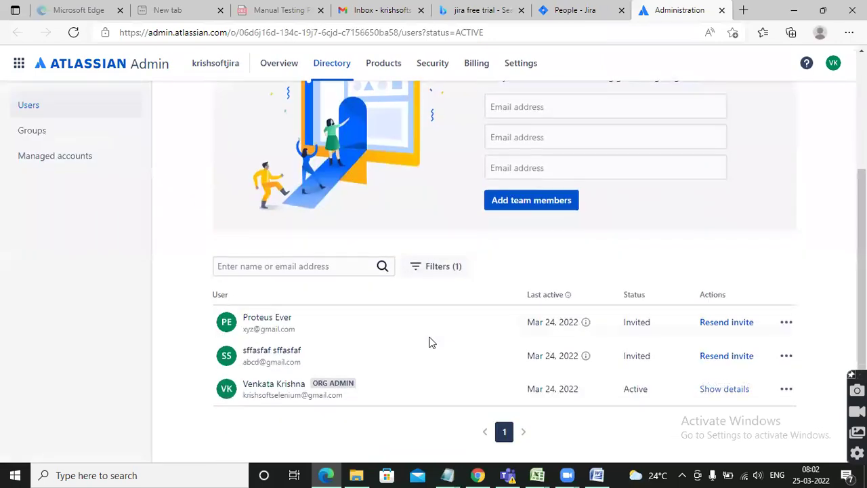
{"action": "left_click", "coordinate": [274, 384]}
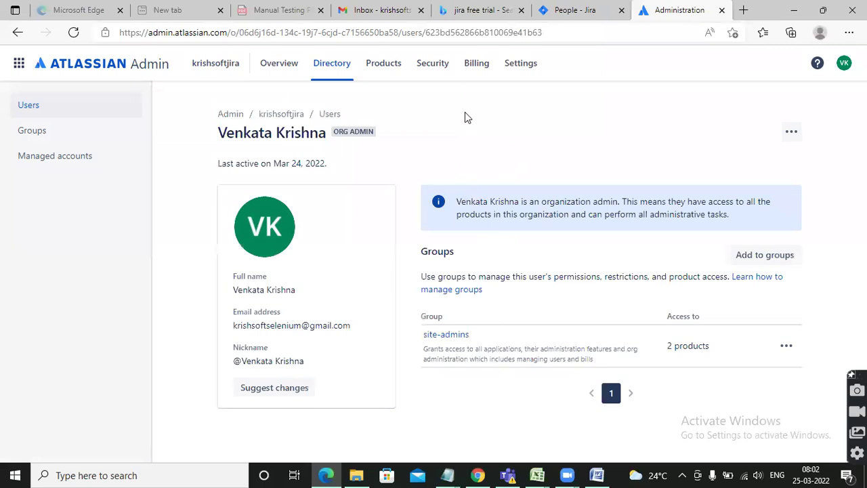
{"action": "left_click", "coordinate": [445, 33]}
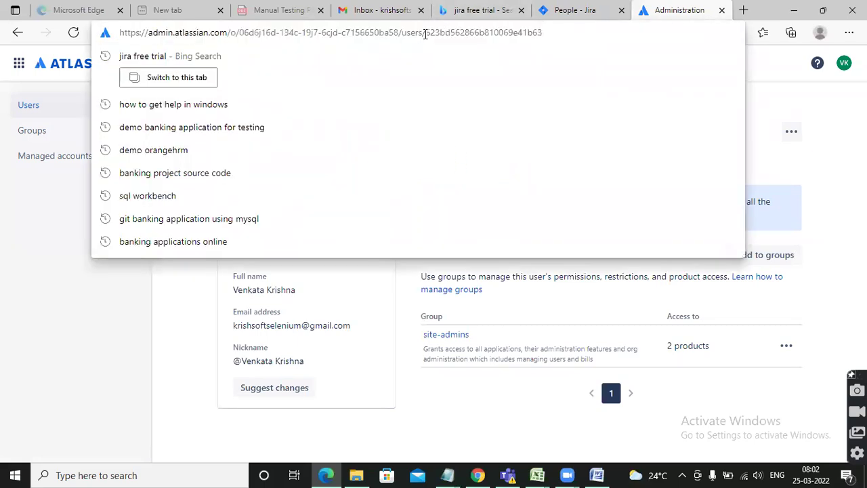
{"action": "double_click", "coordinate": [427, 33]}
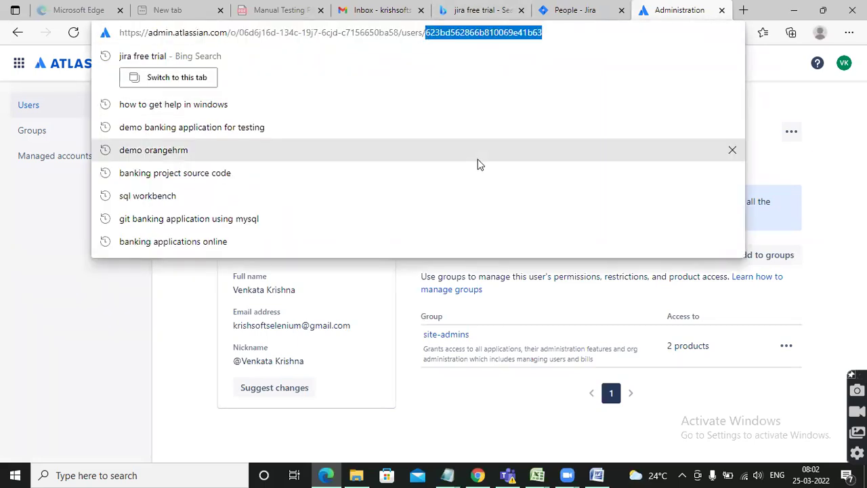
{"action": "left_click", "coordinate": [481, 405]}
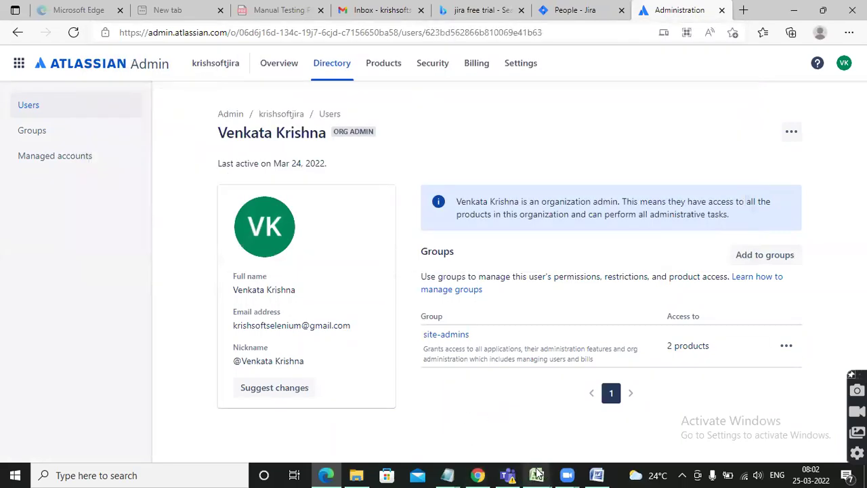
Check the Agile workbook in Excel, then open the Agile CSV file from the JIRA folder in File Explorer
{"action": "left_click", "coordinate": [537, 474]}
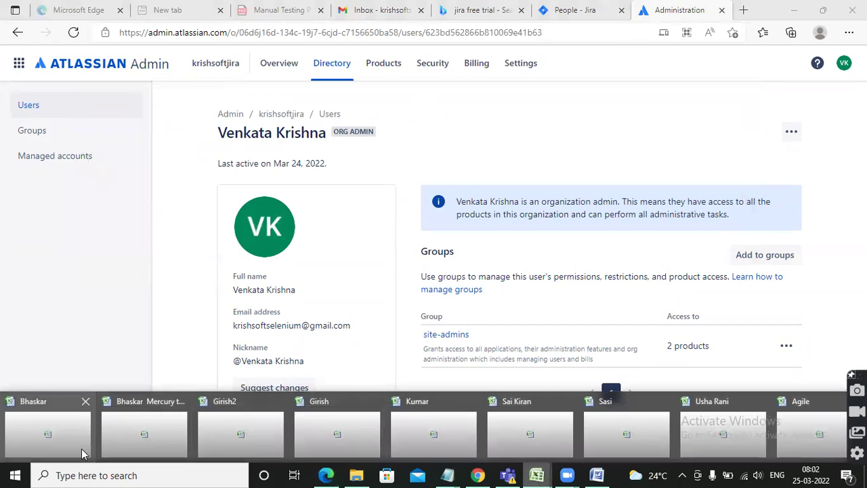
{"action": "left_click", "coordinate": [813, 437]}
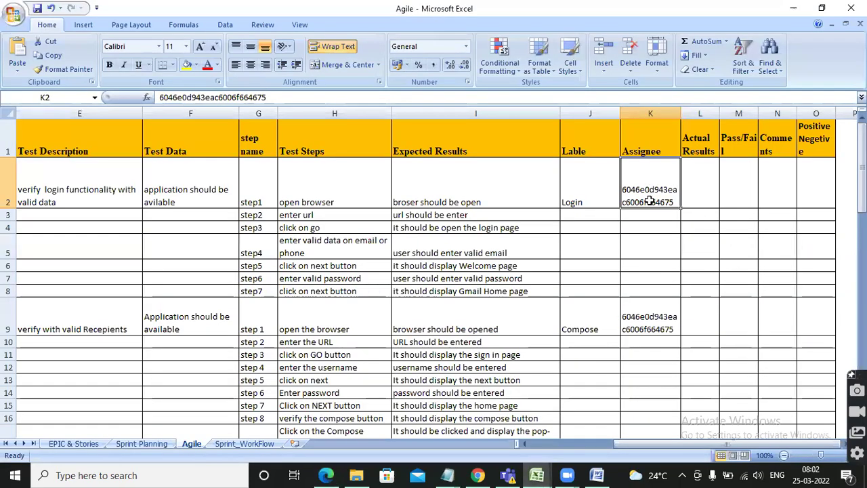
{"action": "left_click", "coordinate": [356, 475]}
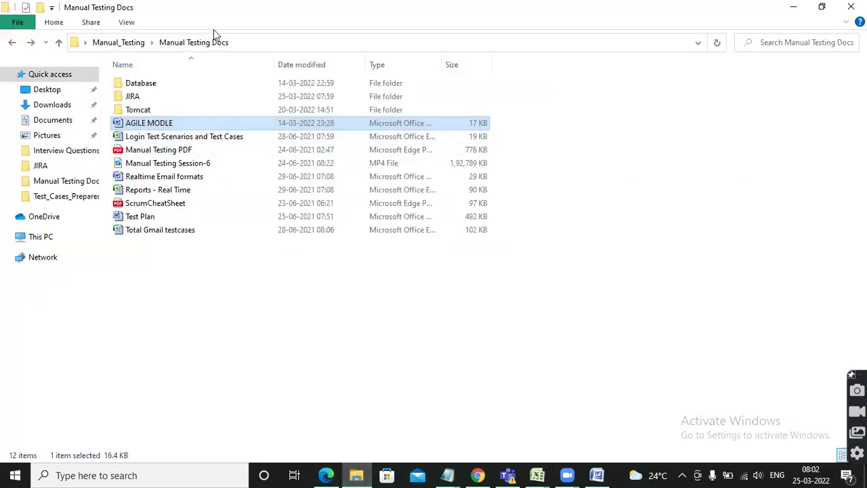
{"action": "double_click", "coordinate": [135, 96]}
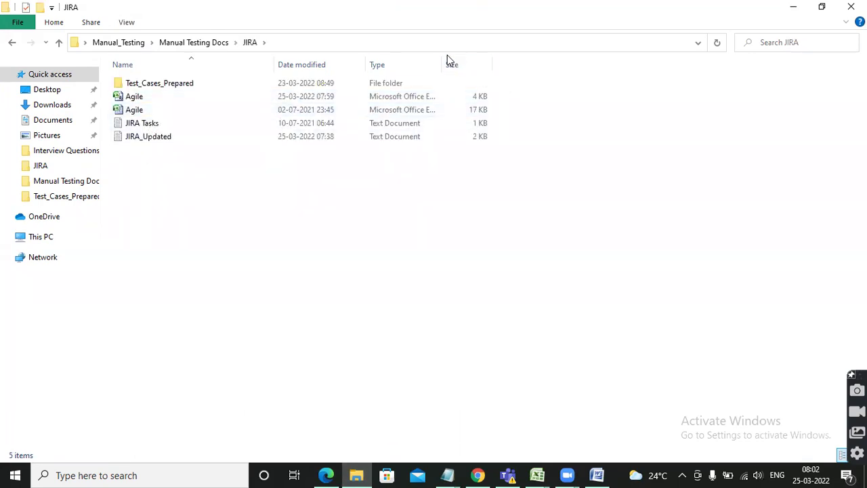
{"action": "left_click_drag", "start_coordinate": [445, 57], "coordinate": [617, 65]}
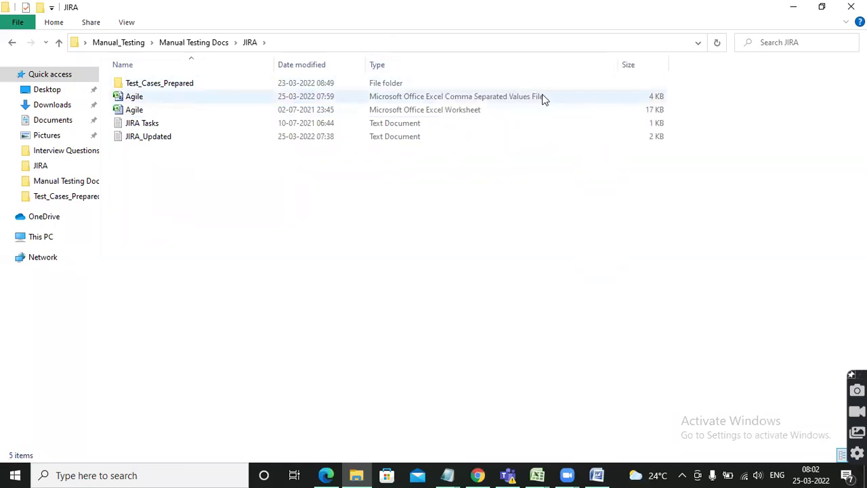
{"action": "left_click", "coordinate": [138, 100]}
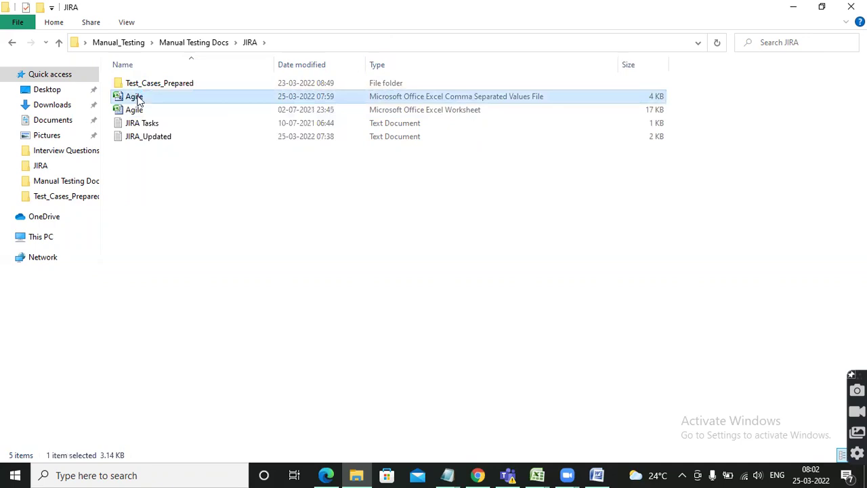
{"action": "double_click", "coordinate": [138, 100]}
{"action": "left_click", "coordinate": [406, 268]}
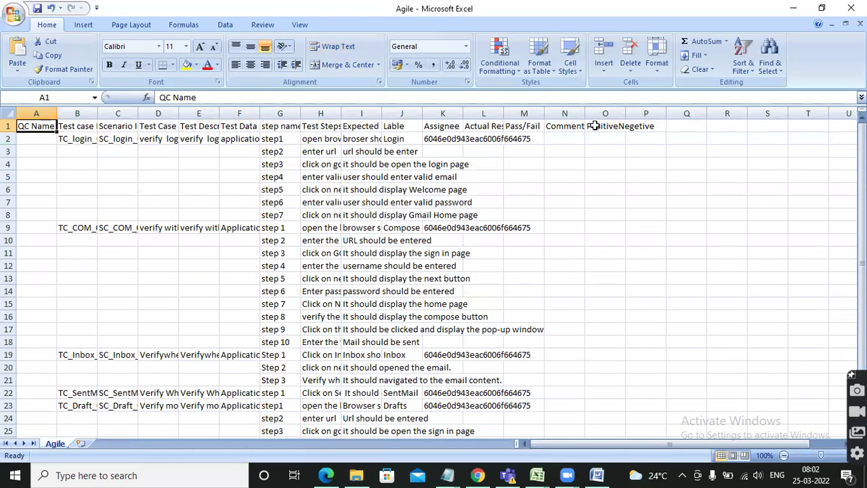
Widen the Assignee and Lable columns of the Agile CSV sheet
{"action": "double_click", "coordinate": [464, 115]}
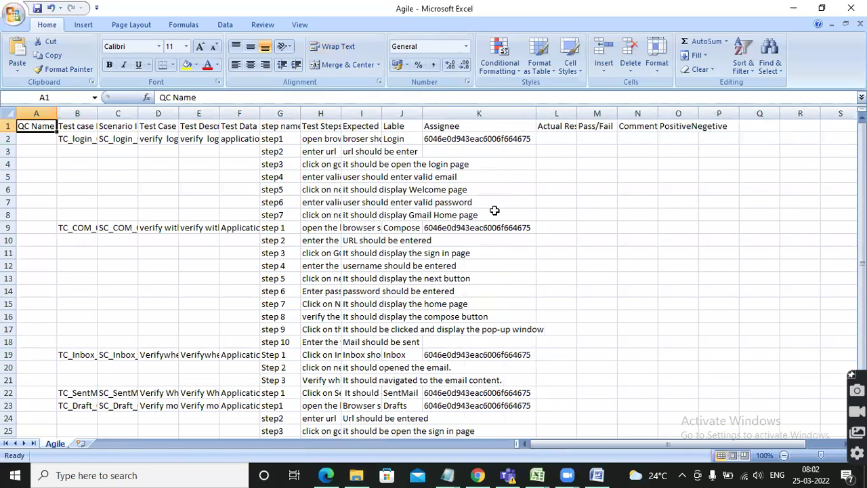
{"action": "double_click", "coordinate": [424, 116]}
{"action": "left_click_drag", "start_coordinate": [422, 110], "coordinate": [541, 110]}
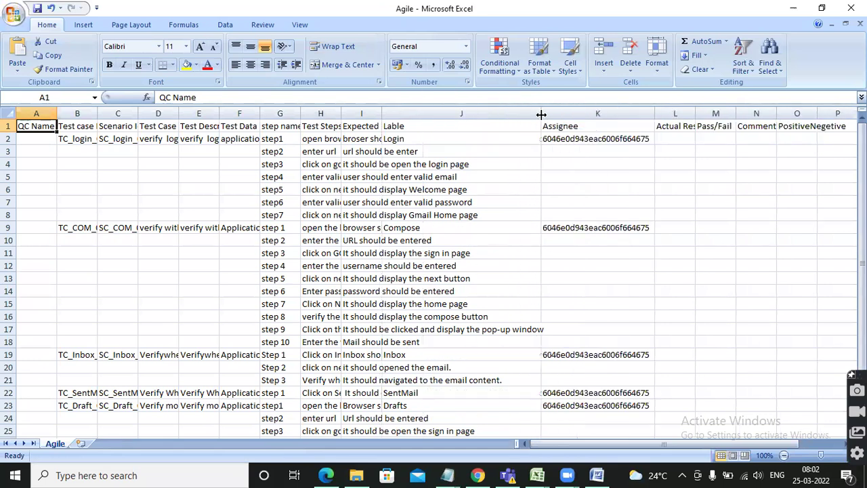
Copy the admin's user ID from the Atlassian Admin page address in Edge and paste it into Assignee cell K2 of the Excel CSV sheet
{"action": "left_click", "coordinate": [596, 141]}
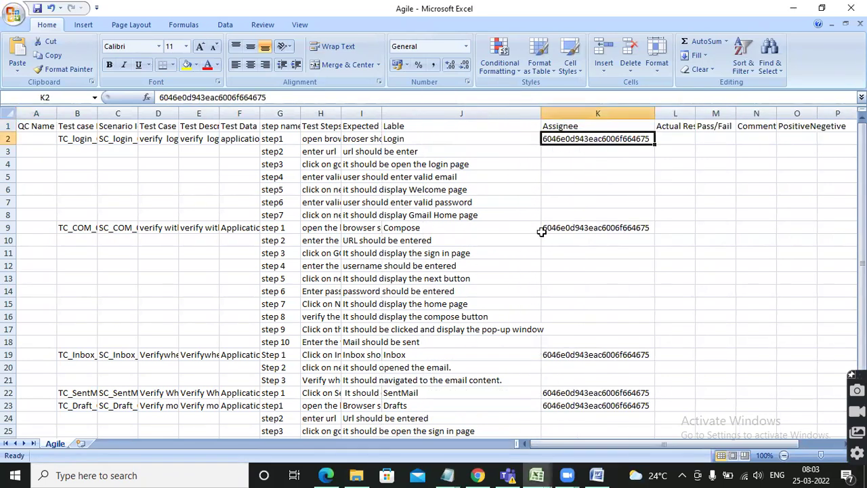
{"action": "key", "text": "alt+Tab"}
{"action": "key", "text": "alt+Tab"}
{"action": "key", "text": "alt+Tab"}
{"action": "key", "text": "alt+Tab"}
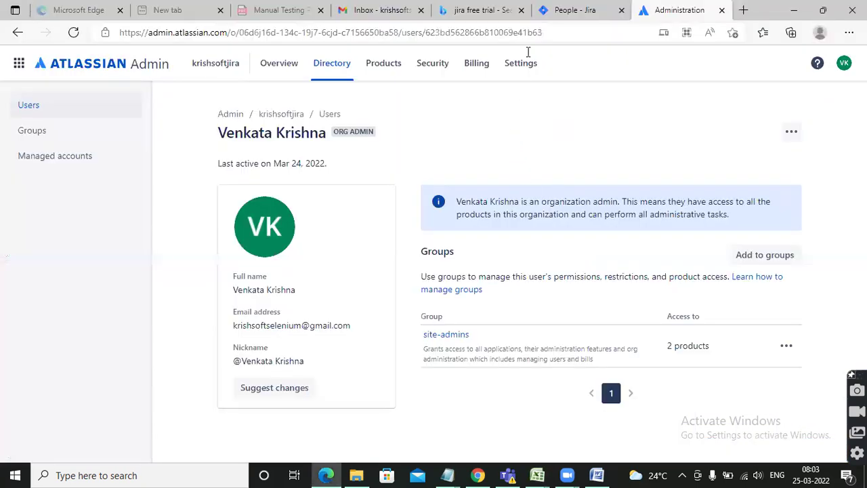
{"action": "left_click_drag", "start_coordinate": [428, 33], "coordinate": [598, 47]}
{"action": "key", "text": "ctrl+c"}
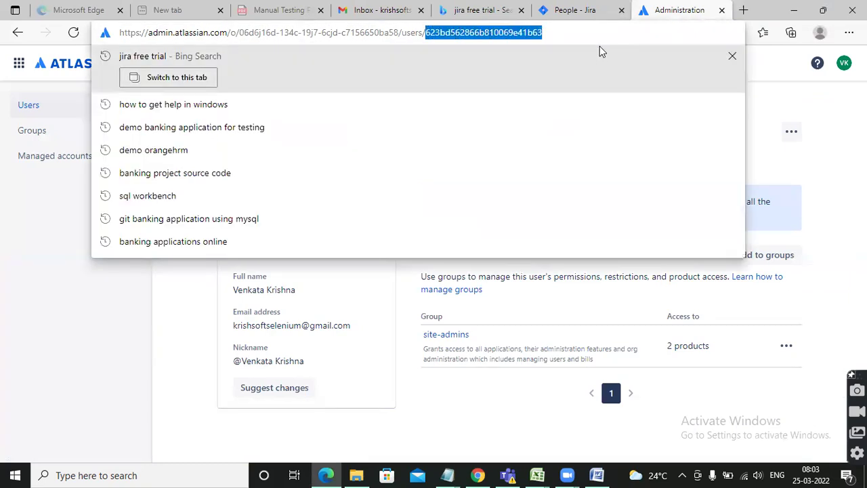
{"action": "key", "text": "alt+Tab"}
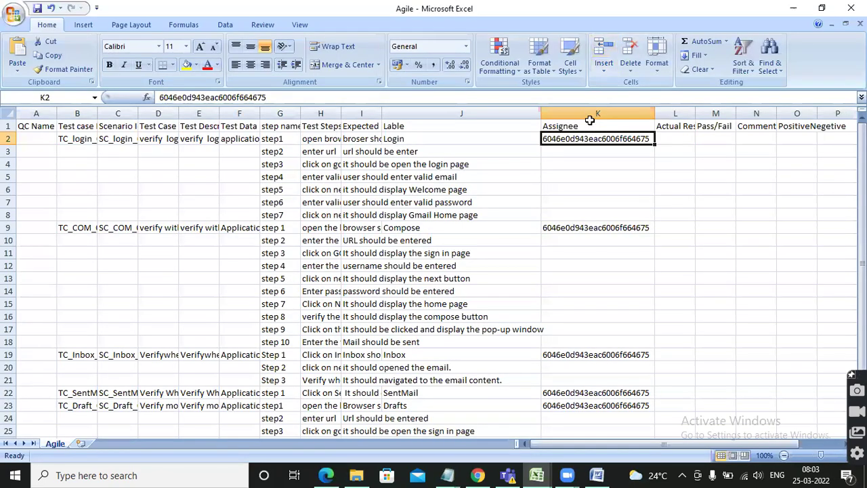
{"action": "key", "text": "ctrl+v"}
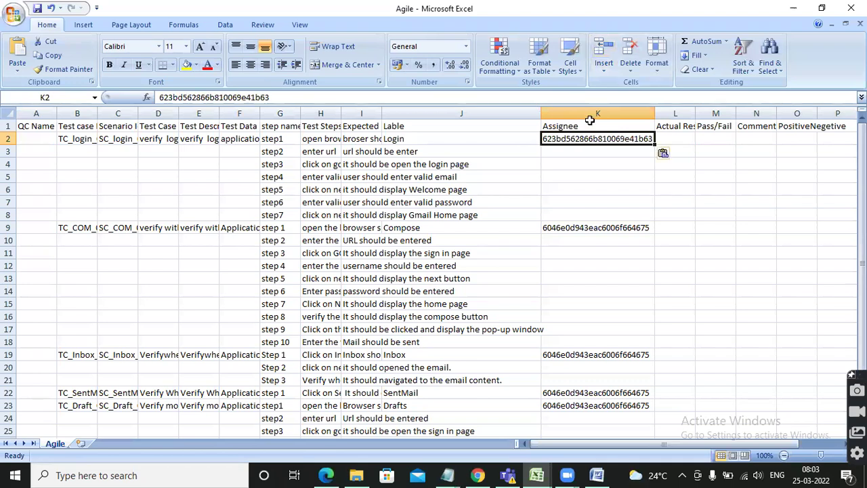
Paste the copied assignee account ID into the Assignee cells of the Compose, Inbox, SentMail and Drafts test cases
{"action": "left_click", "coordinate": [608, 228]}
{"action": "key", "text": "ctrl+v"}
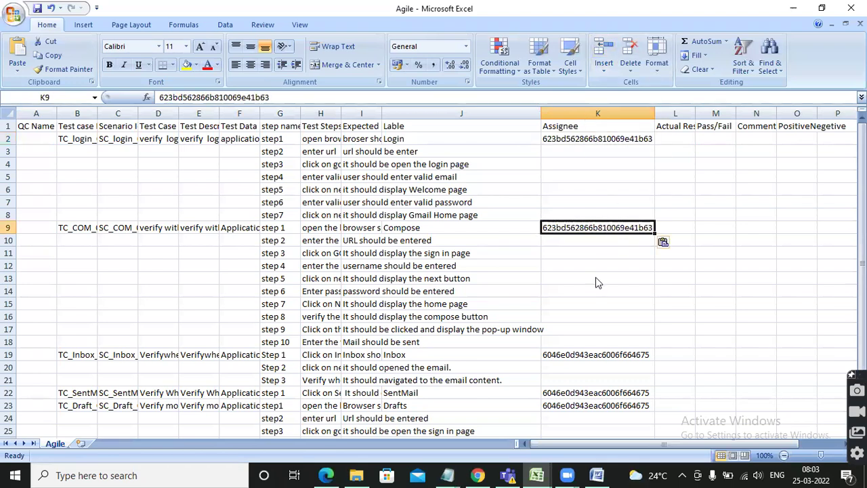
{"action": "scroll", "coordinate": [596, 275], "scroll_direction": "down", "scroll_amount": 3}
{"action": "left_click", "coordinate": [583, 239]}
{"action": "key", "text": "ctrl+v"}
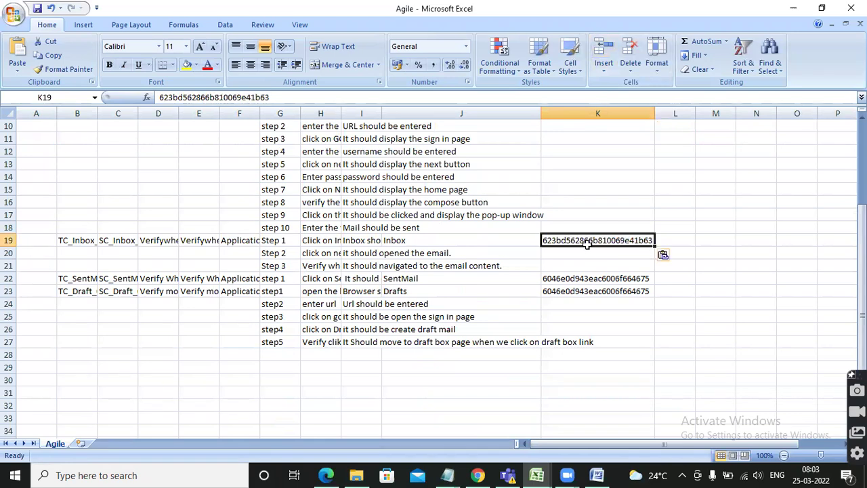
{"action": "left_click", "coordinate": [577, 277]}
{"action": "key", "text": "ctrl+v"}
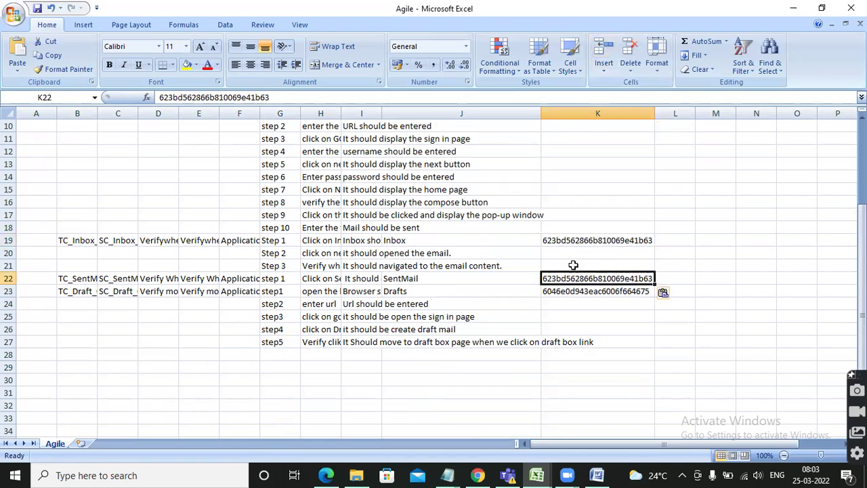
{"action": "left_click", "coordinate": [595, 294]}
{"action": "key", "text": "ctrl+v"}
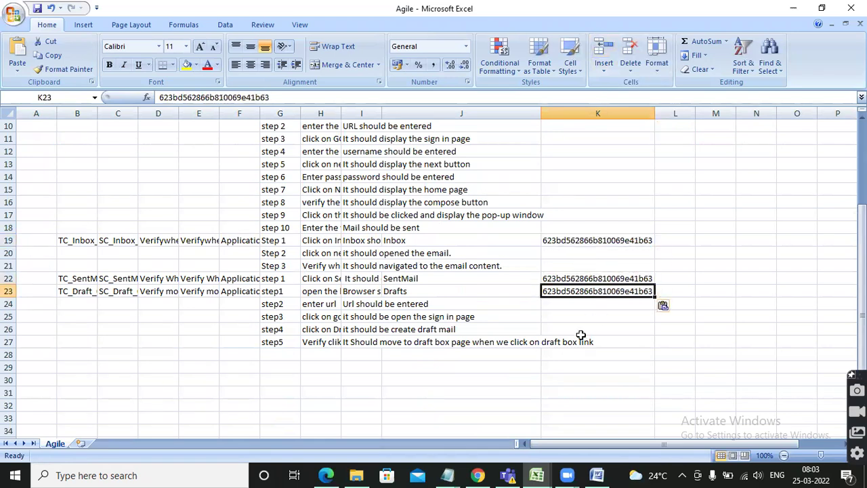
Compare the sheet's Assignee ID with the user ID ending the Atlassian Admin user page's address in Edge
{"action": "left_click_drag", "start_coordinate": [604, 228], "coordinate": [359, 291]}
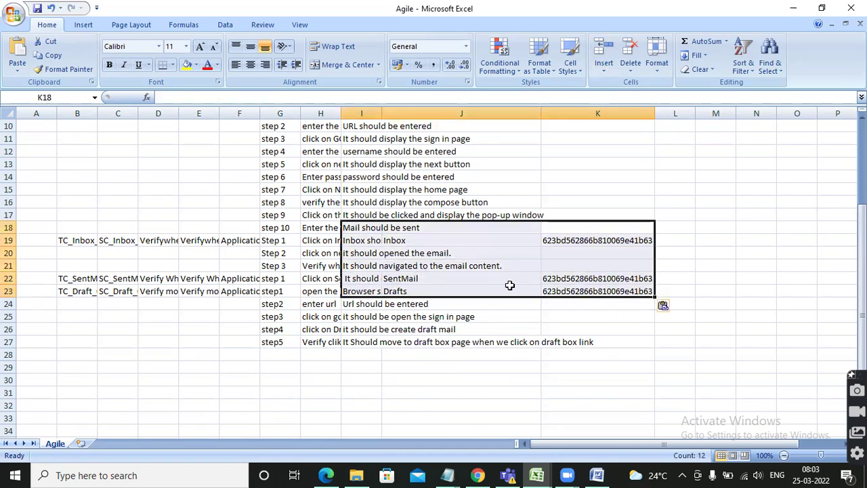
{"action": "left_click", "coordinate": [500, 341]}
{"action": "scroll", "coordinate": [499, 209], "scroll_direction": "up", "scroll_amount": 3}
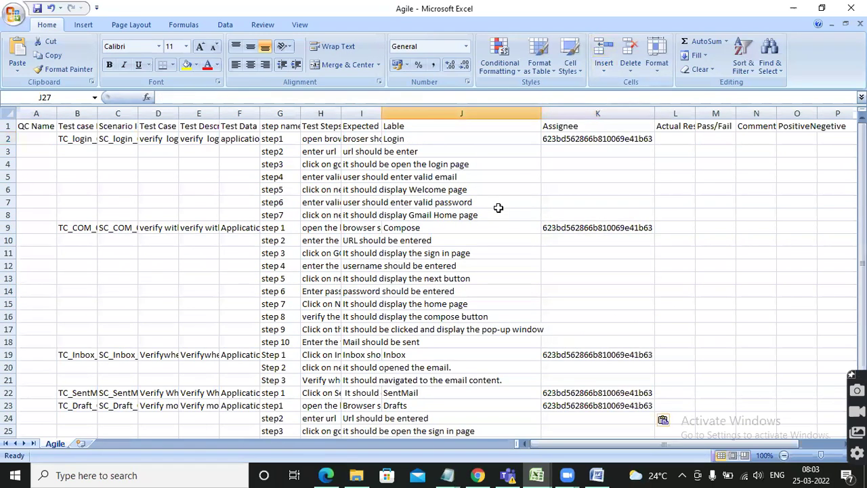
{"action": "left_click", "coordinate": [584, 139]}
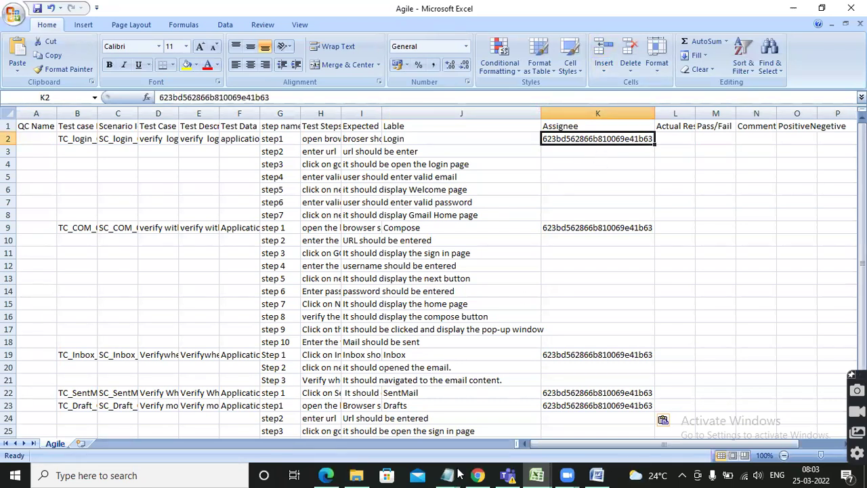
{"action": "left_click", "coordinate": [478, 475]}
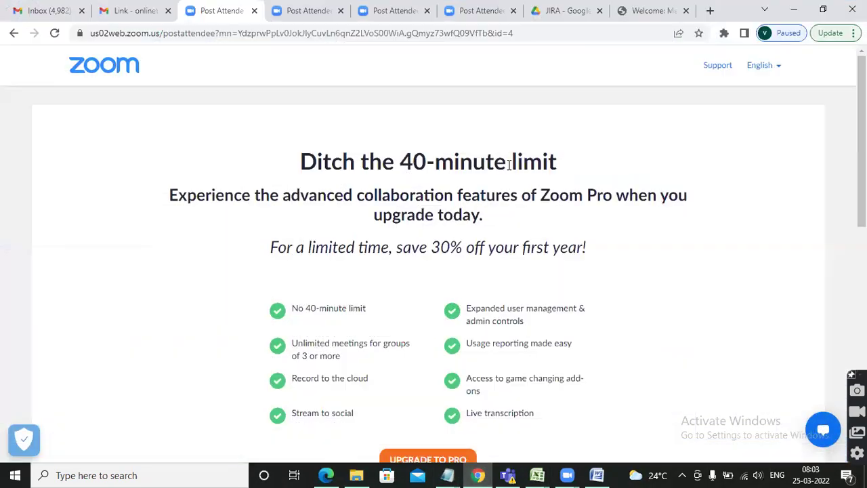
{"action": "left_click", "coordinate": [326, 475]}
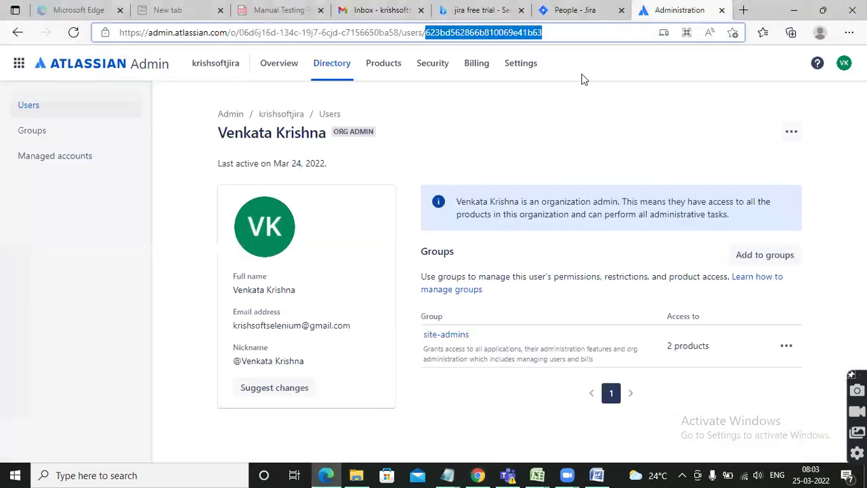
{"action": "left_click", "coordinate": [545, 134]}
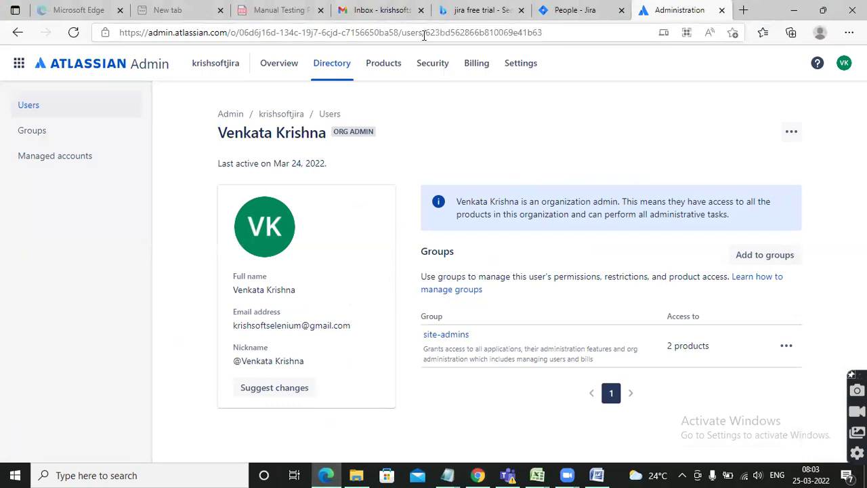
{"action": "left_click_drag", "start_coordinate": [427, 31], "coordinate": [560, 32]}
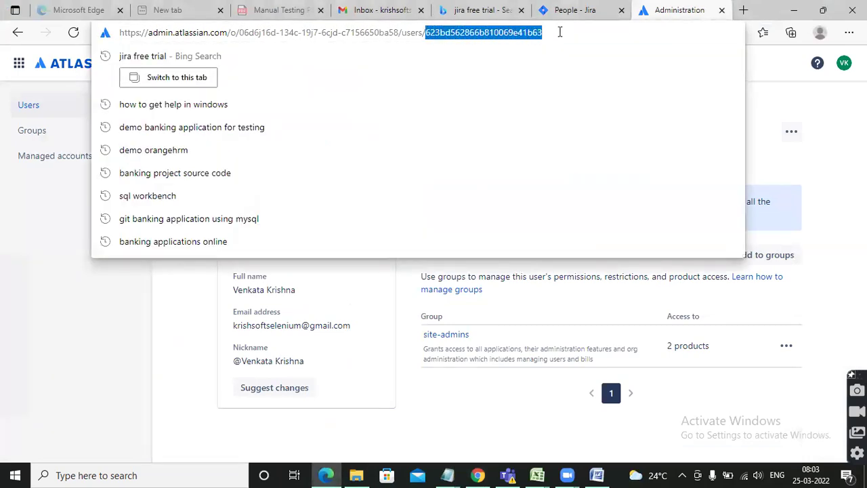
{"action": "double_click", "coordinate": [412, 32]}
{"action": "left_click_drag", "start_coordinate": [427, 32], "coordinate": [559, 26]}
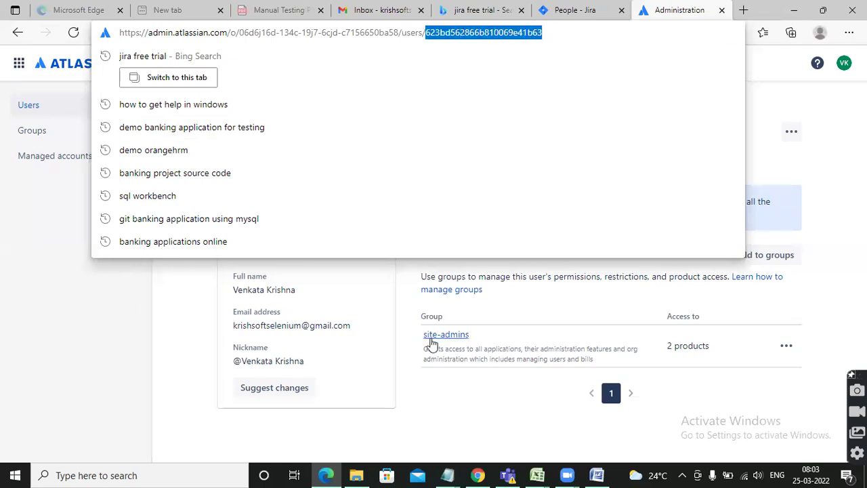
{"action": "left_click", "coordinate": [451, 399]}
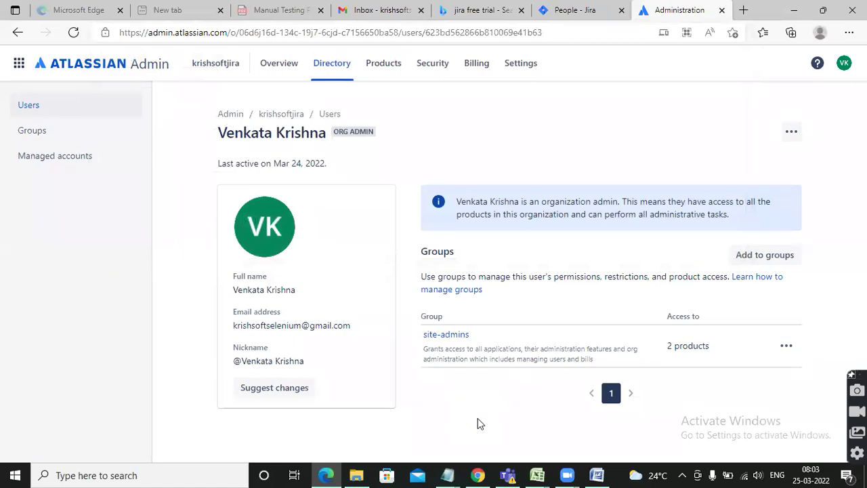
Return to Excel, check the Assignee IDs down column K, and save the Agile file
{"action": "left_click", "coordinate": [537, 474]}
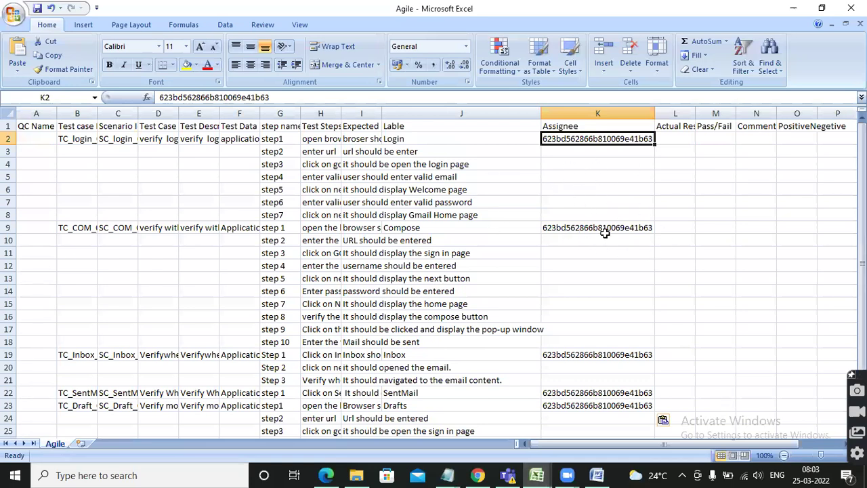
{"action": "left_click", "coordinate": [600, 227]}
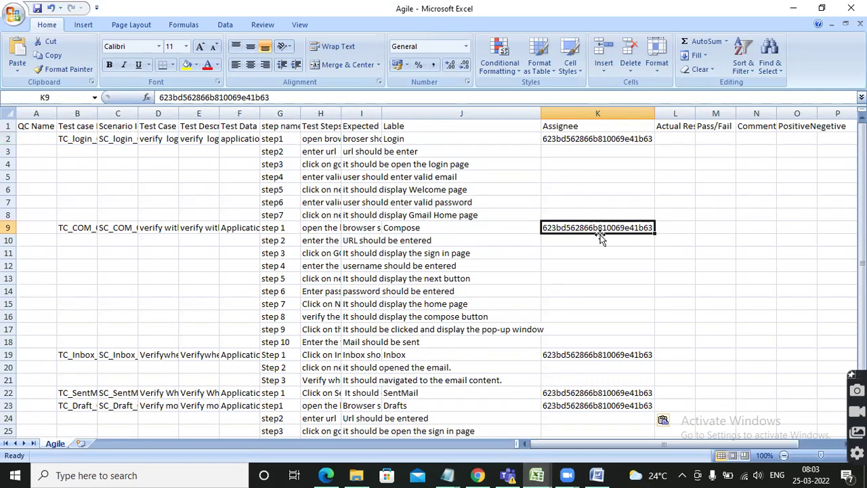
{"action": "scroll", "coordinate": [590, 246], "scroll_direction": "down", "scroll_amount": 4}
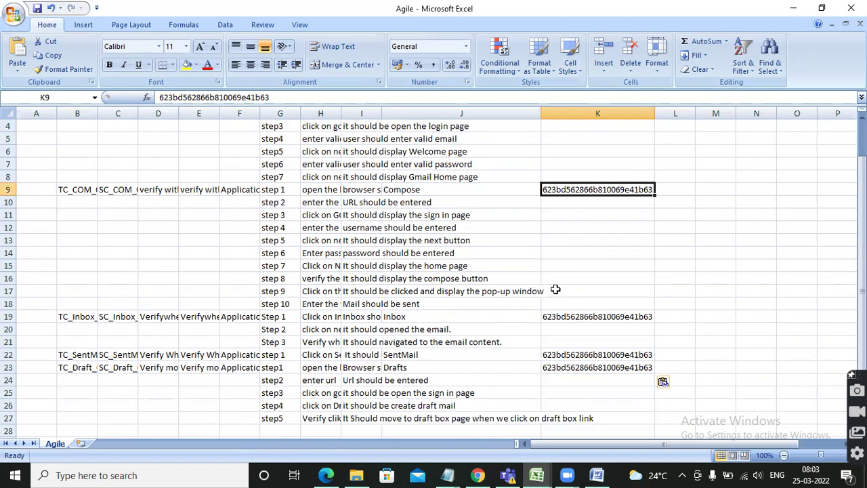
{"action": "scroll", "coordinate": [548, 288], "scroll_direction": "up", "scroll_amount": 4}
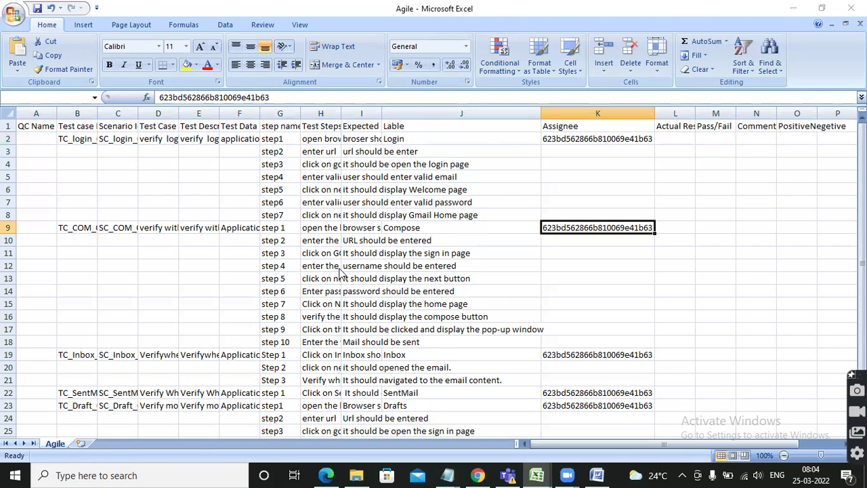
{"action": "key", "text": "ctrl+s"}
{"action": "left_click", "coordinate": [384, 281]}
Switch to Jira in Edge and open Zephyr Scale in the GMAIL project
{"action": "left_click", "coordinate": [324, 475]}
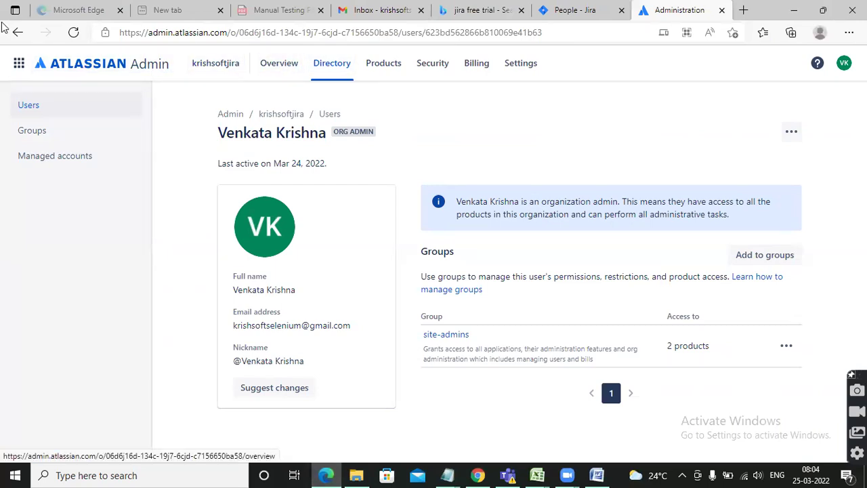
{"action": "key", "text": "ctrl+shift+Tab"}
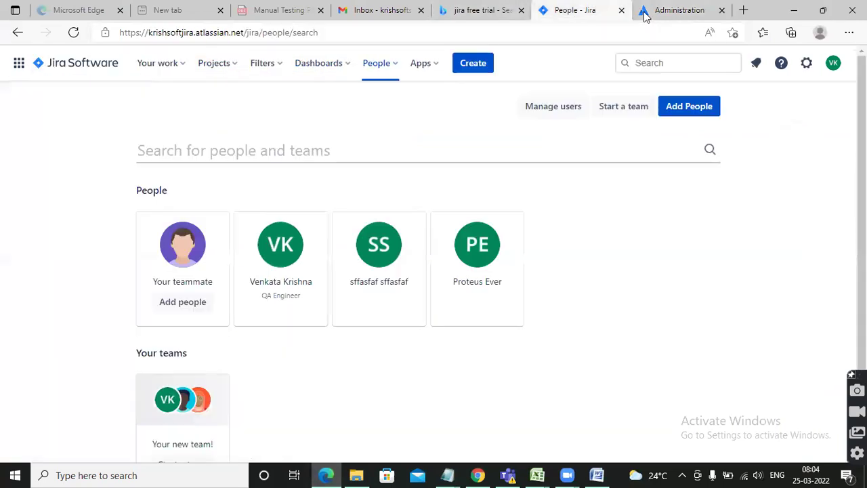
{"action": "left_click", "coordinate": [218, 63]}
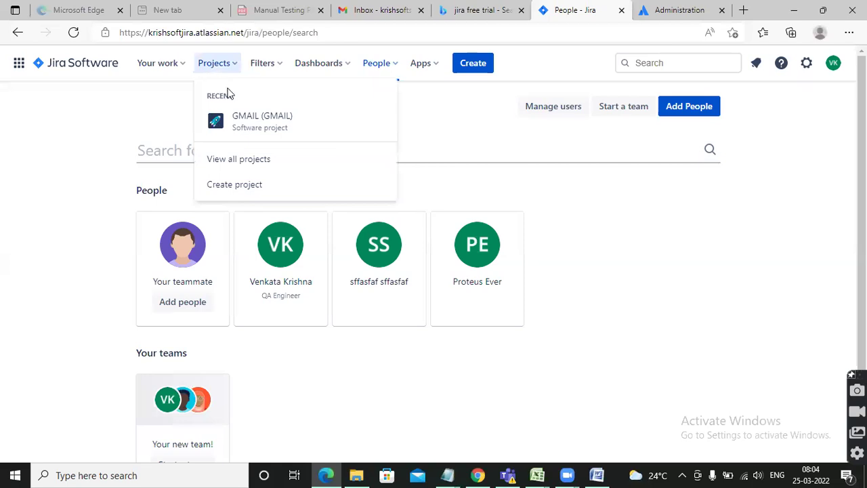
{"action": "left_click", "coordinate": [265, 125]}
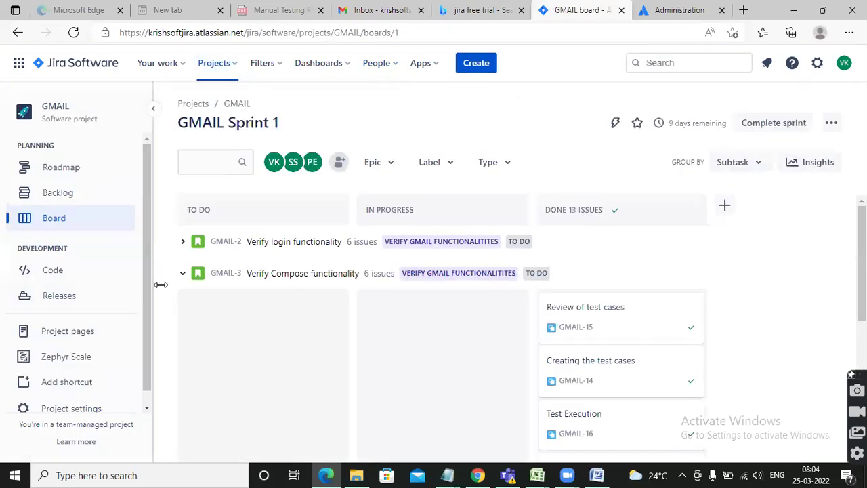
{"action": "scroll", "coordinate": [72, 341], "scroll_direction": "down", "scroll_amount": 1}
{"action": "left_click", "coordinate": [73, 340]}
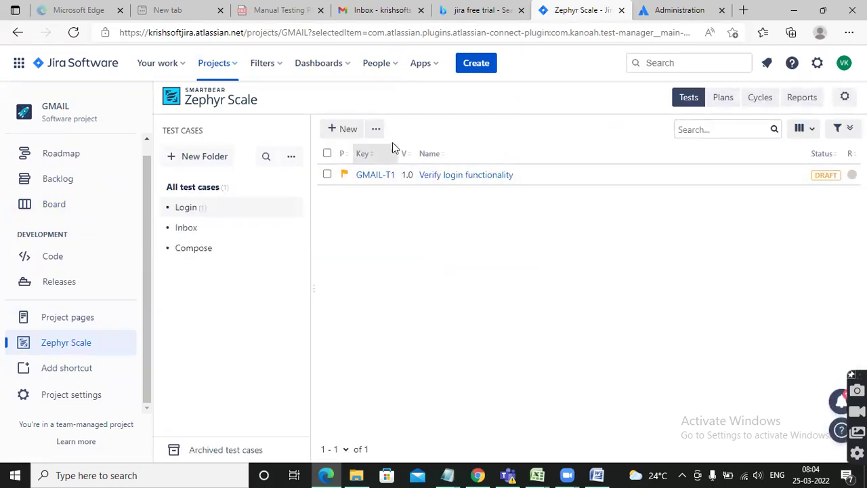
Start importing test cases from a file, with Excel CSV as the data source
{"action": "left_click", "coordinate": [377, 130]}
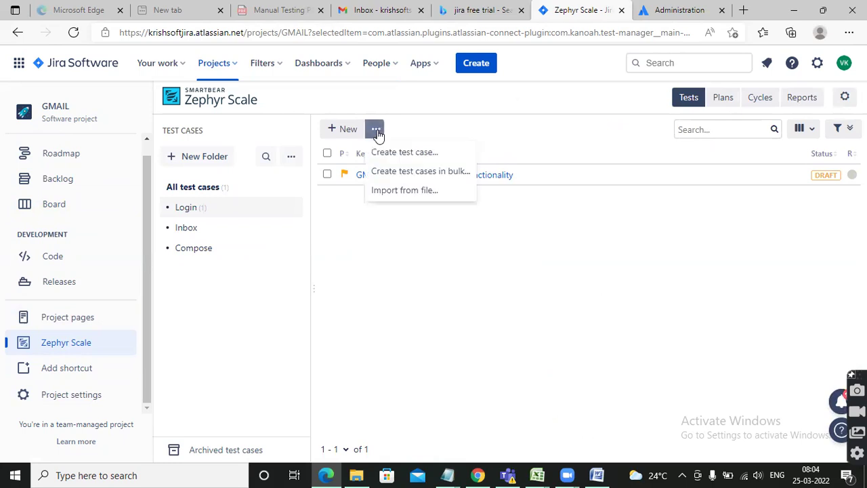
{"action": "left_click", "coordinate": [406, 191]}
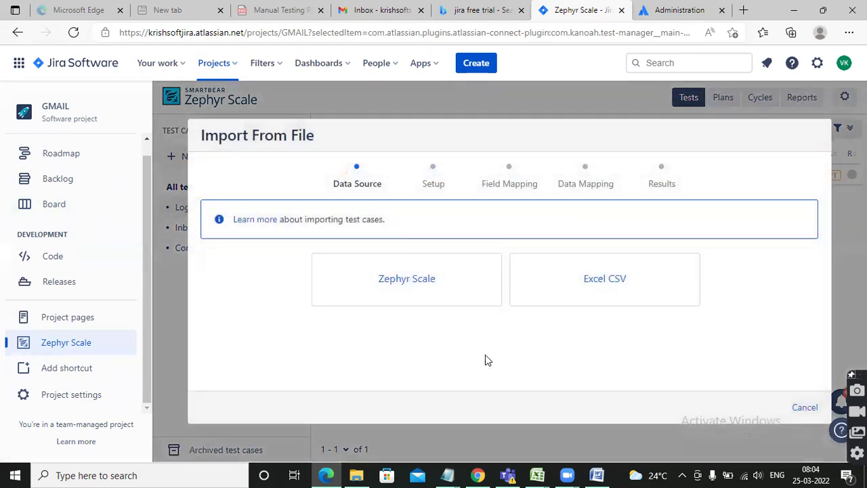
{"action": "left_click", "coordinate": [581, 285]}
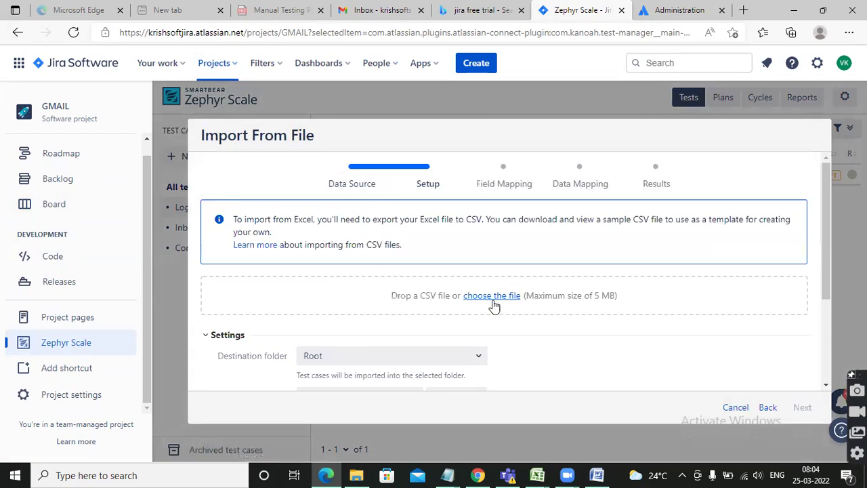
Choose the Agile CSV file modified on 25-03-2022 from the JIRA folder in Manual Testing Docs for the import
{"action": "left_click", "coordinate": [488, 298]}
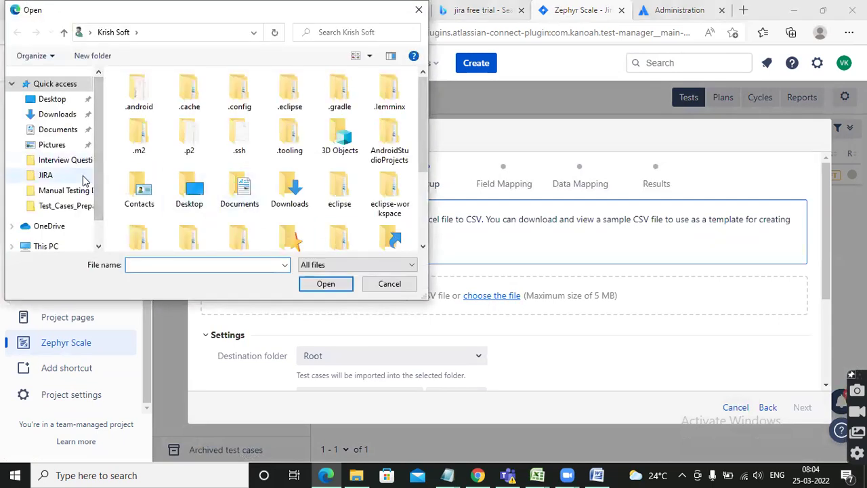
{"action": "left_click", "coordinate": [68, 190]}
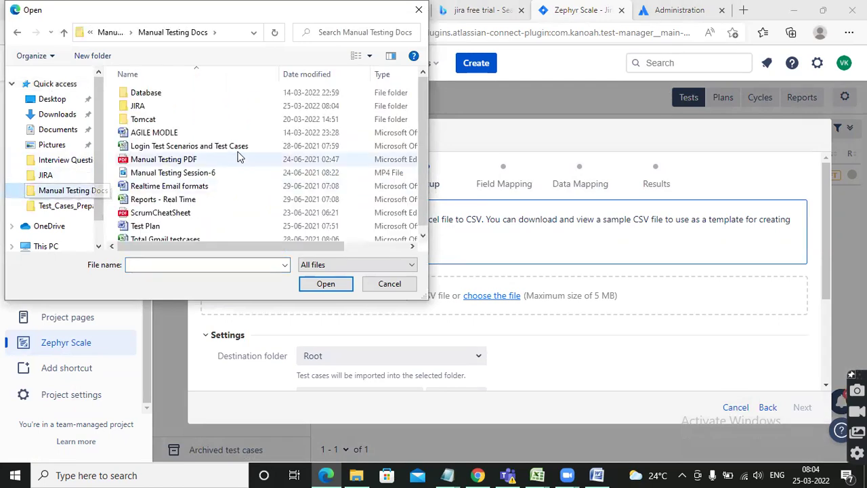
{"action": "double_click", "coordinate": [137, 106]}
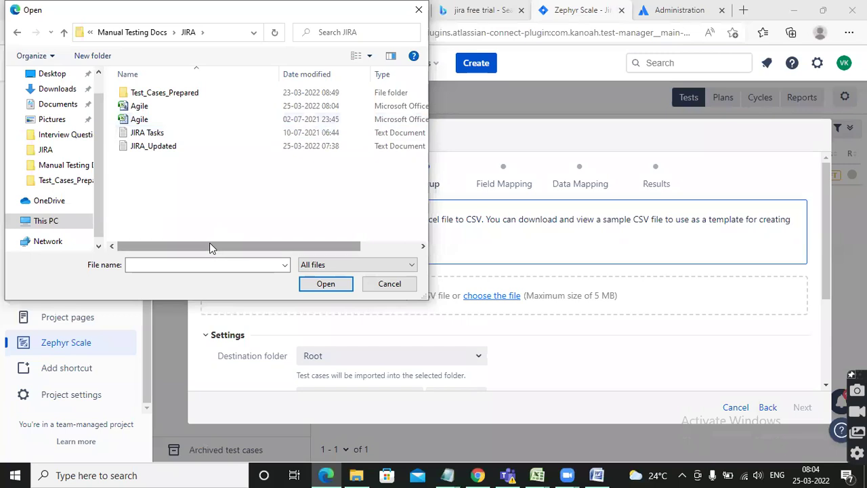
{"action": "left_click_drag", "start_coordinate": [209, 247], "coordinate": [265, 252]}
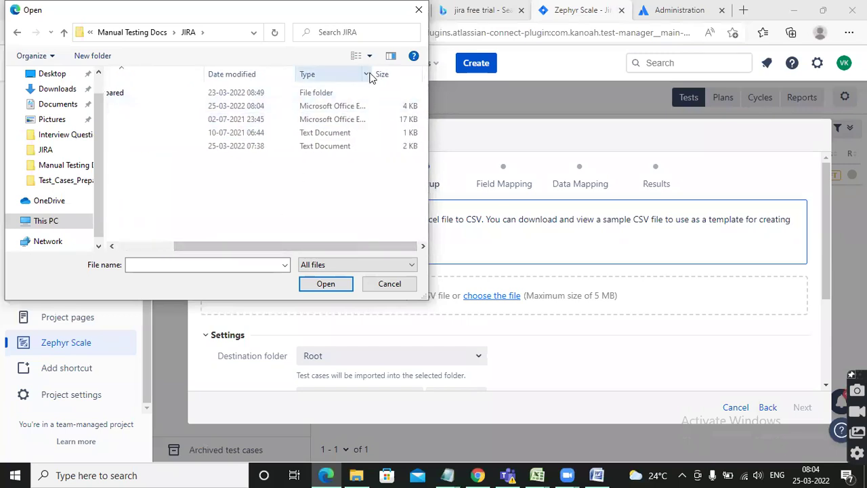
{"action": "left_click_drag", "start_coordinate": [372, 72], "coordinate": [421, 63]}
{"action": "left_click_drag", "start_coordinate": [265, 245], "coordinate": [215, 249]}
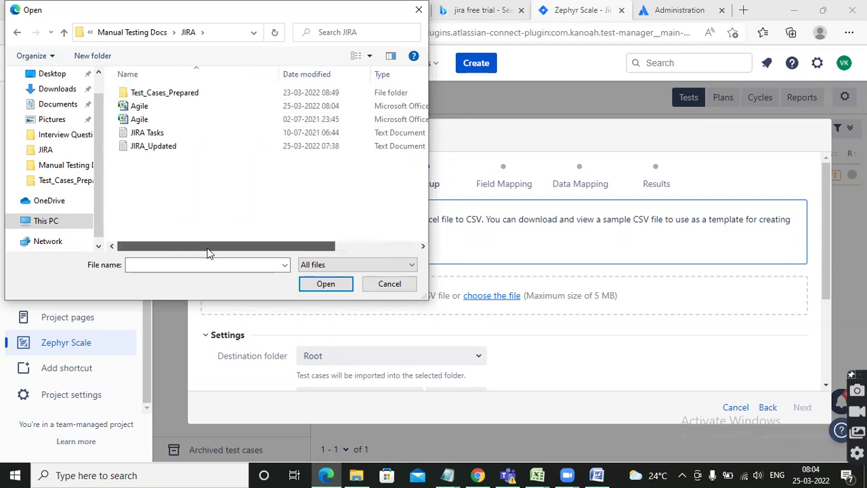
{"action": "left_click", "coordinate": [151, 108]}
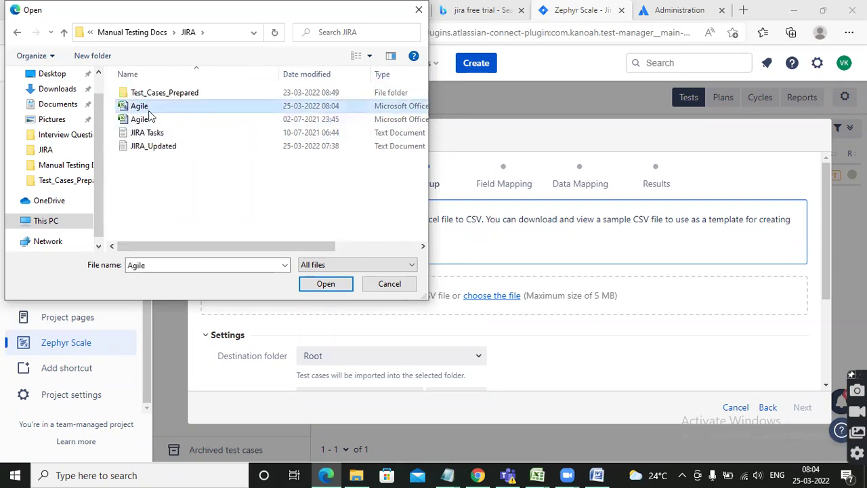
{"action": "left_click", "coordinate": [321, 282]}
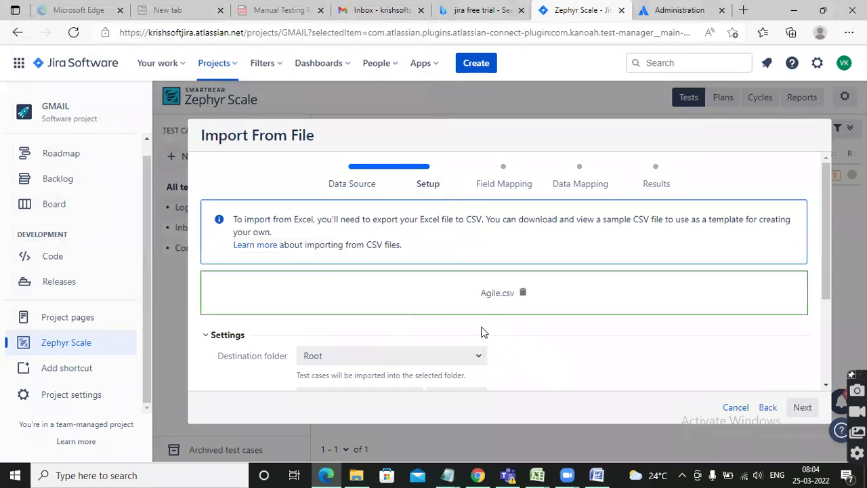
Review the import settings, keep their defaults, and continue to field mapping
{"action": "scroll", "coordinate": [439, 308], "scroll_direction": "down", "scroll_amount": 2}
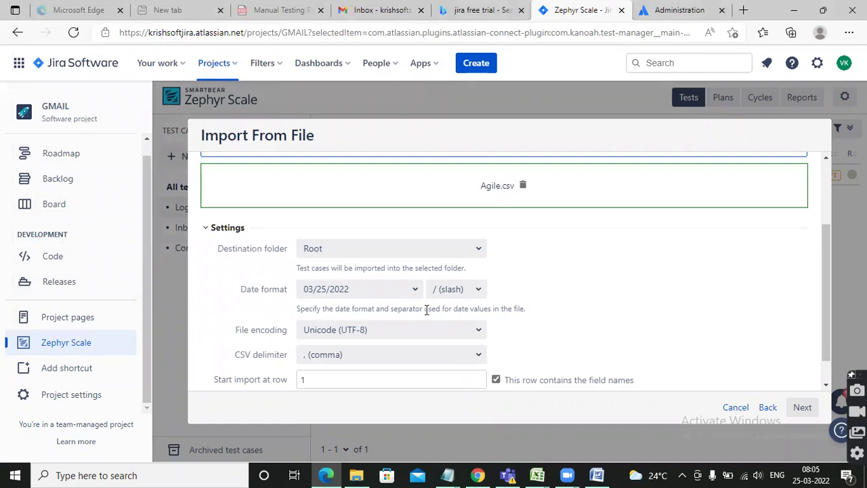
{"action": "scroll", "coordinate": [519, 306], "scroll_direction": "down", "scroll_amount": 1}
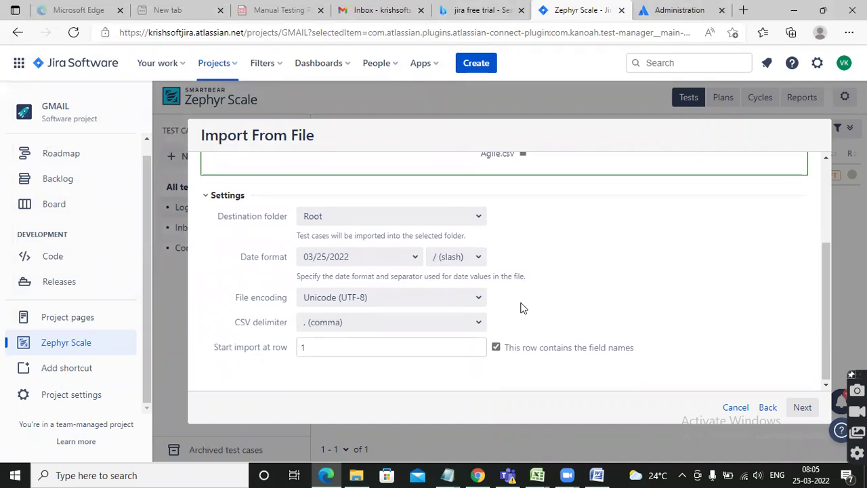
{"action": "left_click", "coordinate": [802, 409]}
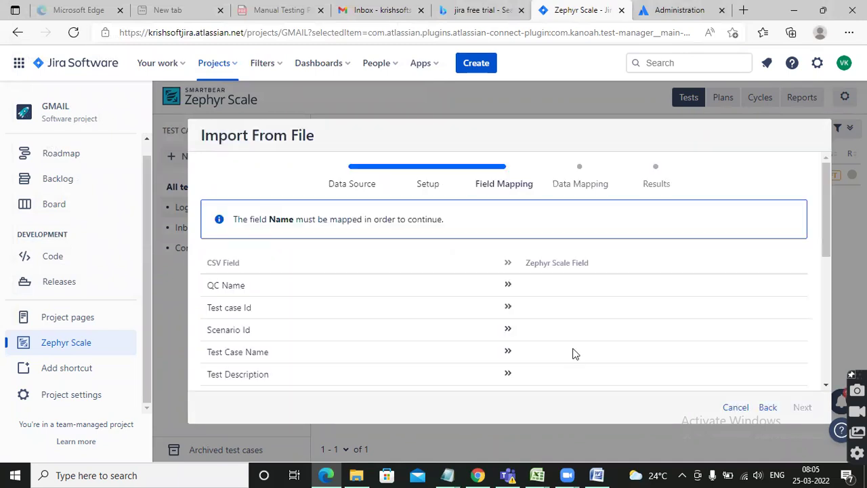
Examine the list of CSV fields available for mapping, from QC Name through PositiveNegetive
{"action": "scroll", "coordinate": [468, 308], "scroll_direction": "down", "scroll_amount": 3}
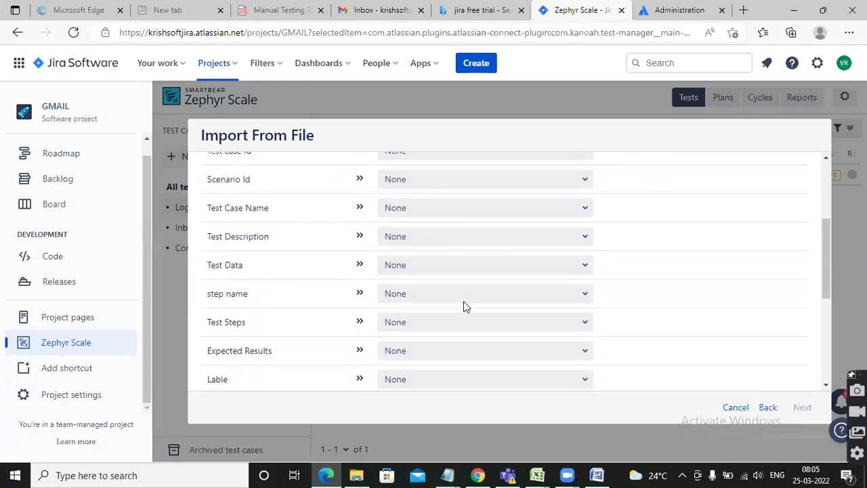
{"action": "scroll", "coordinate": [463, 306], "scroll_direction": "down", "scroll_amount": 4}
{"action": "scroll", "coordinate": [458, 315], "scroll_direction": "up", "scroll_amount": 3}
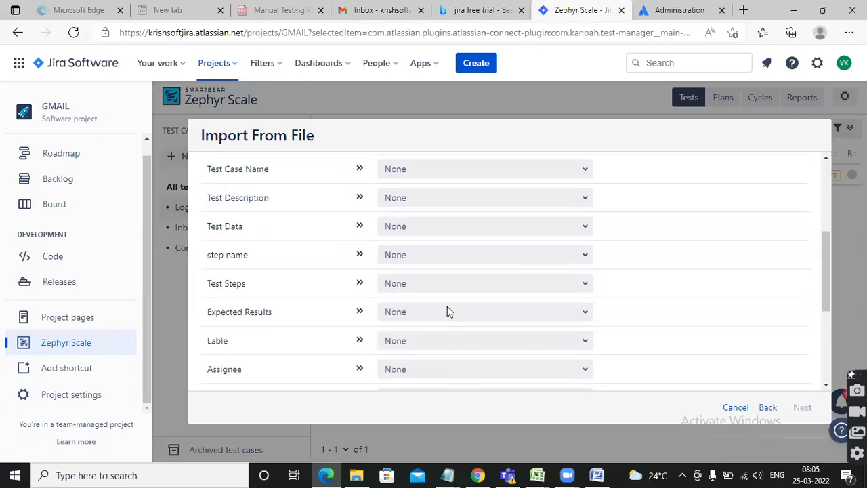
{"action": "scroll", "coordinate": [447, 306], "scroll_direction": "up", "scroll_amount": 3}
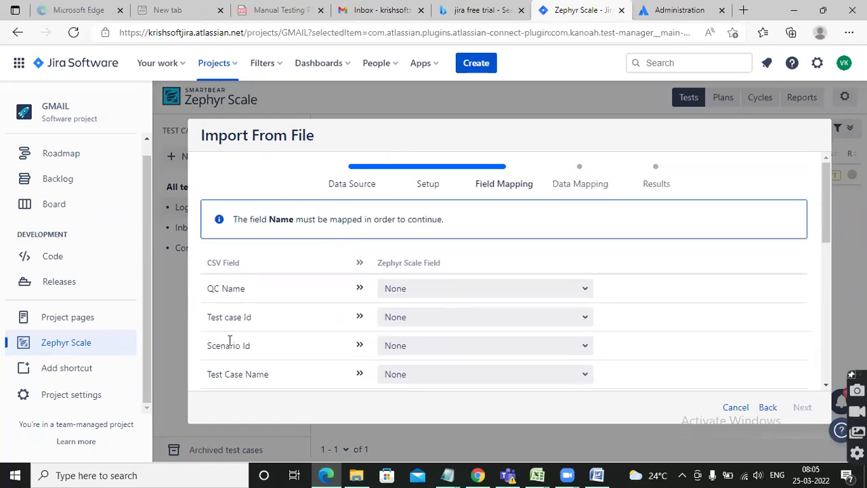
{"action": "scroll", "coordinate": [230, 337], "scroll_direction": "down", "scroll_amount": 3}
{"action": "scroll", "coordinate": [233, 329], "scroll_direction": "down", "scroll_amount": 2}
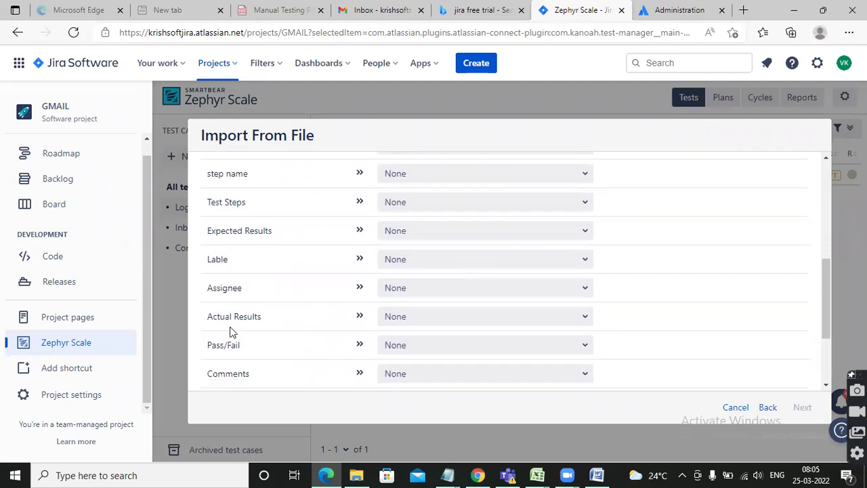
{"action": "scroll", "coordinate": [242, 346], "scroll_direction": "down", "scroll_amount": 2}
{"action": "scroll", "coordinate": [244, 335], "scroll_direction": "up", "scroll_amount": 6}
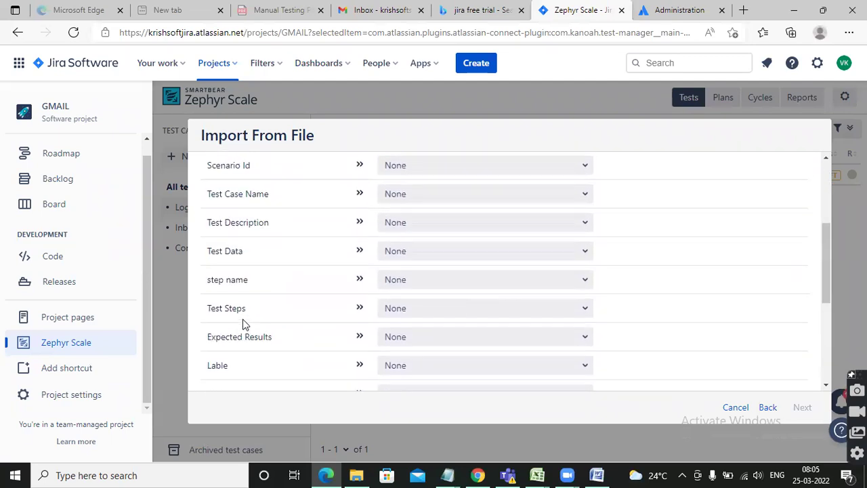
{"action": "scroll", "coordinate": [372, 325], "scroll_direction": "down", "scroll_amount": 1}
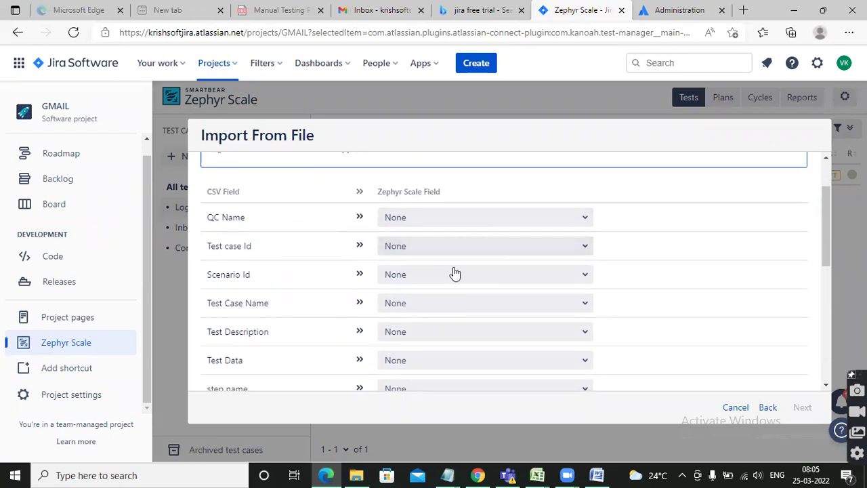
Map the CSV field Test Case Name to Name and Test Description to Objective
{"action": "left_click", "coordinate": [416, 302]}
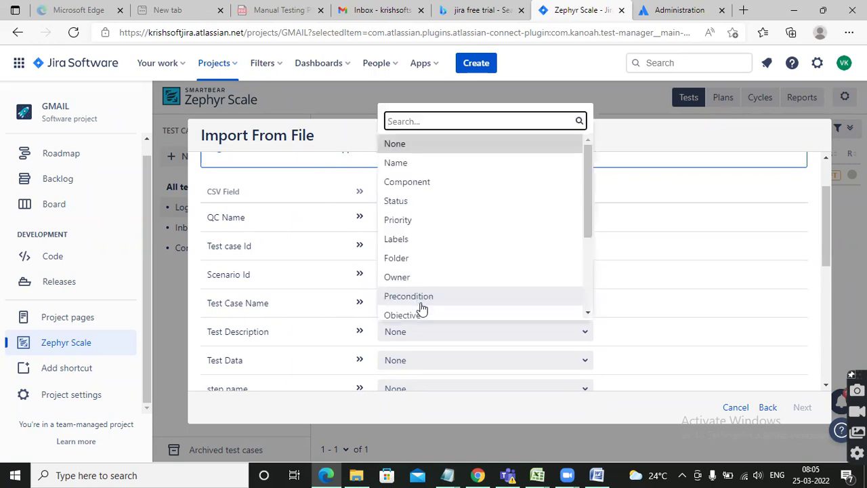
{"action": "left_click", "coordinate": [418, 165]}
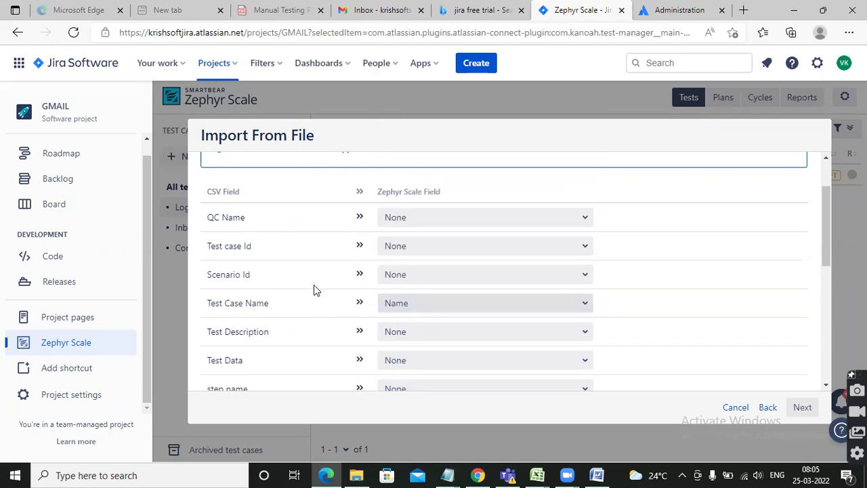
{"action": "scroll", "coordinate": [318, 288], "scroll_direction": "down", "scroll_amount": 1}
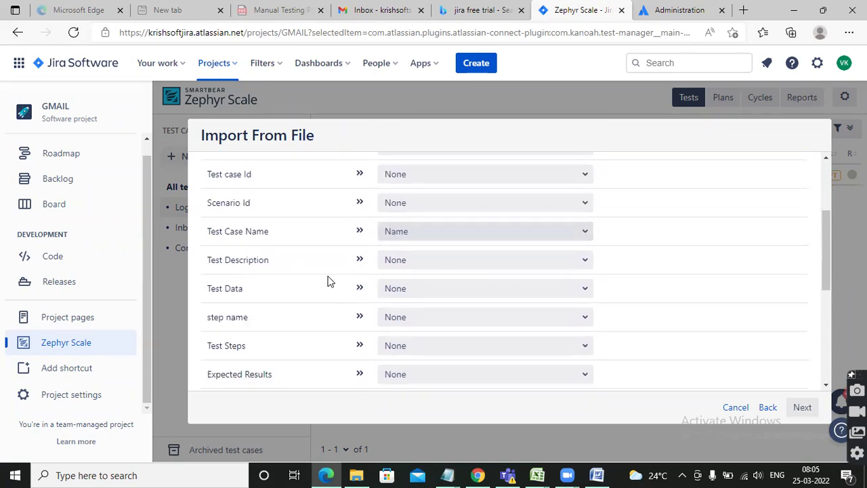
{"action": "left_click", "coordinate": [425, 264]}
{"action": "scroll", "coordinate": [459, 260], "scroll_direction": "down", "scroll_amount": 3}
{"action": "scroll", "coordinate": [460, 263], "scroll_direction": "down", "scroll_amount": 1}
{"action": "scroll", "coordinate": [453, 264], "scroll_direction": "up", "scroll_amount": 4}
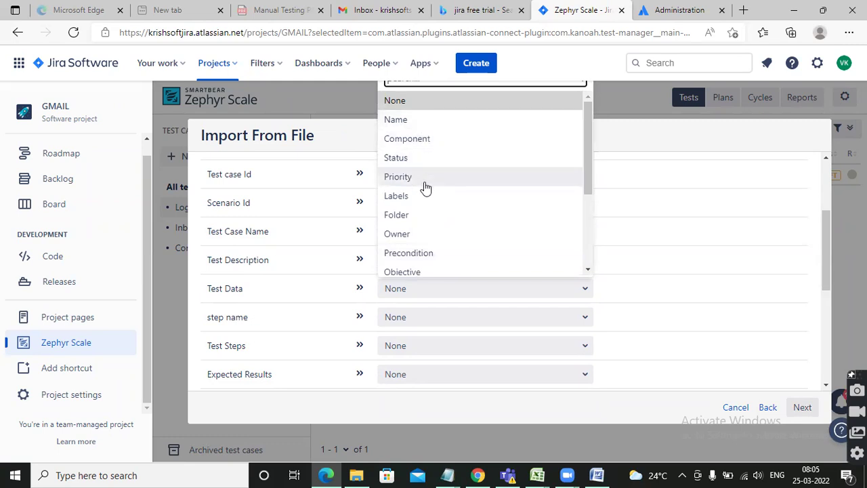
{"action": "scroll", "coordinate": [450, 233], "scroll_direction": "down", "scroll_amount": 1}
{"action": "scroll", "coordinate": [450, 230], "scroll_direction": "down", "scroll_amount": 2}
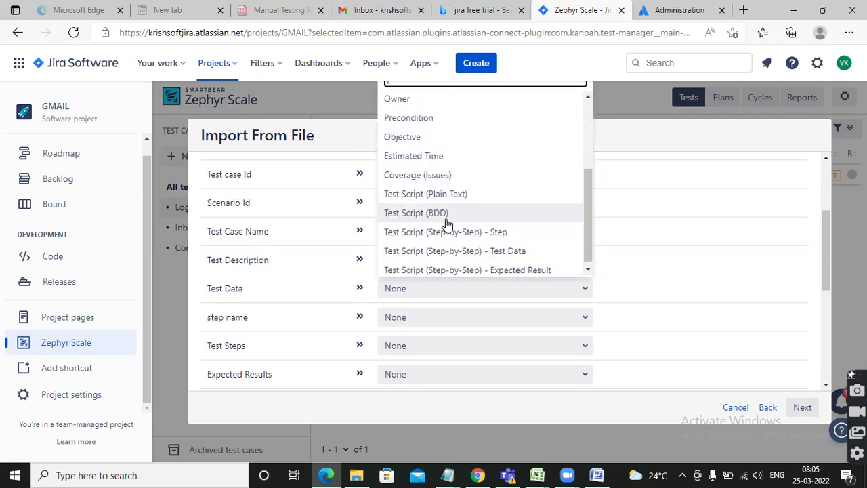
{"action": "left_click", "coordinate": [411, 136]}
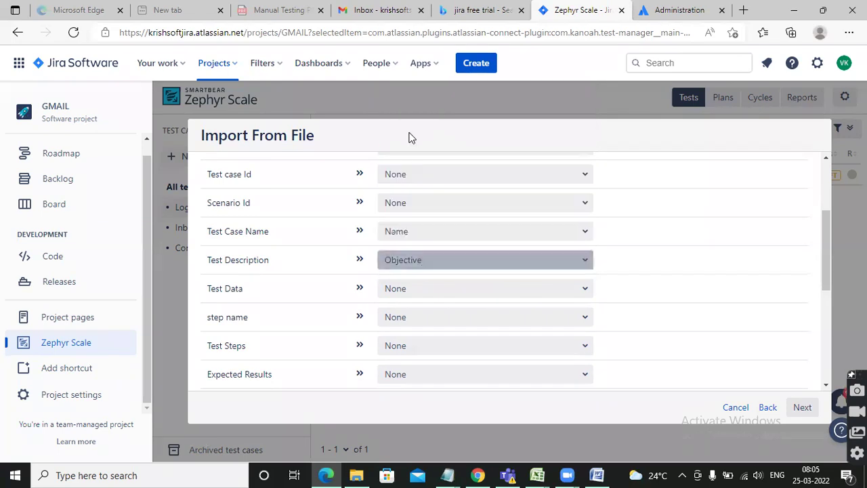
Map the CSV field Test Data to Test Script (Step-by-Step) - Test Data
{"action": "left_click", "coordinate": [428, 290]}
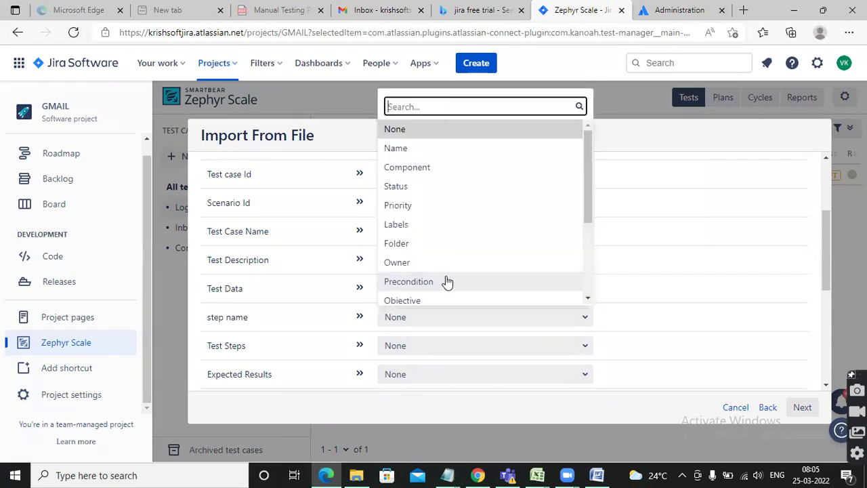
{"action": "scroll", "coordinate": [477, 271], "scroll_direction": "down", "scroll_amount": 2}
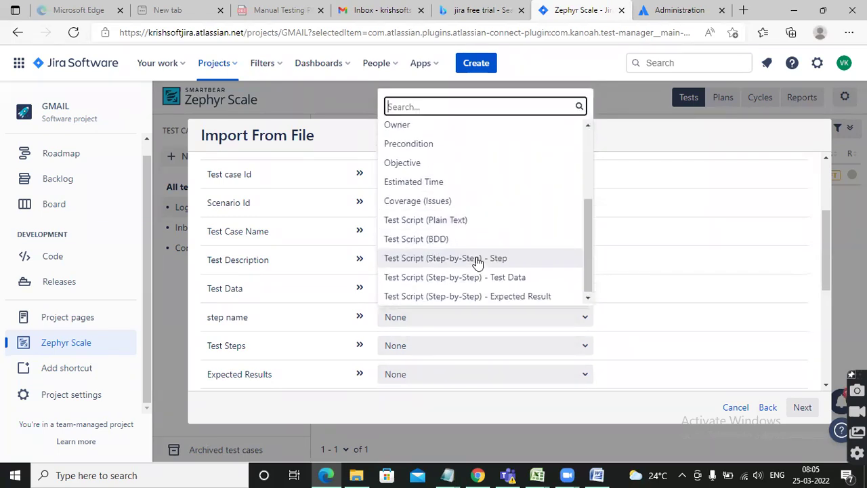
{"action": "scroll", "coordinate": [468, 249], "scroll_direction": "up", "scroll_amount": 2}
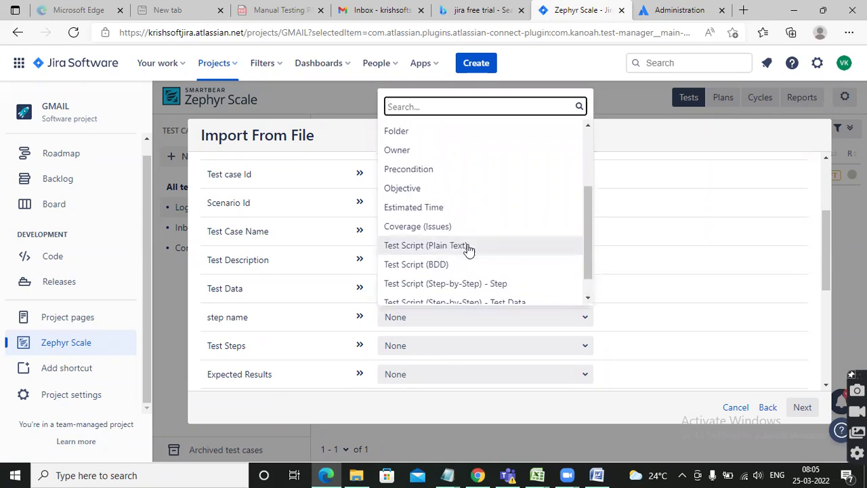
{"action": "scroll", "coordinate": [482, 261], "scroll_direction": "down", "scroll_amount": 2}
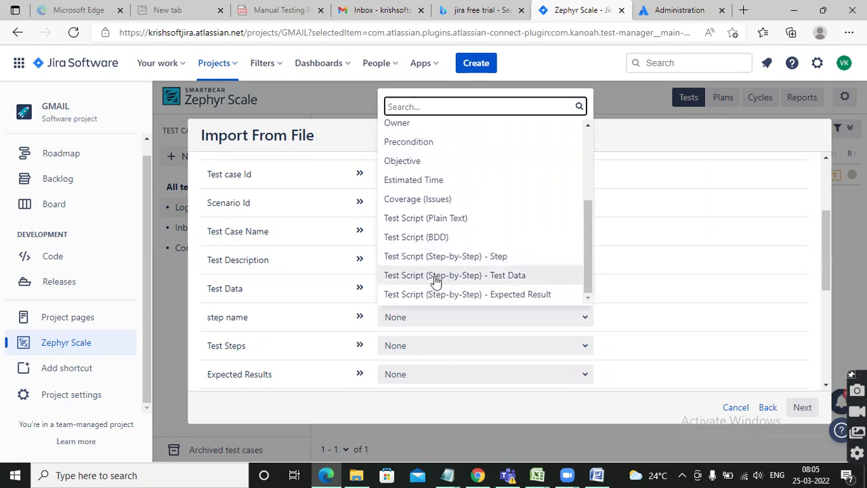
{"action": "left_click", "coordinate": [435, 275]}
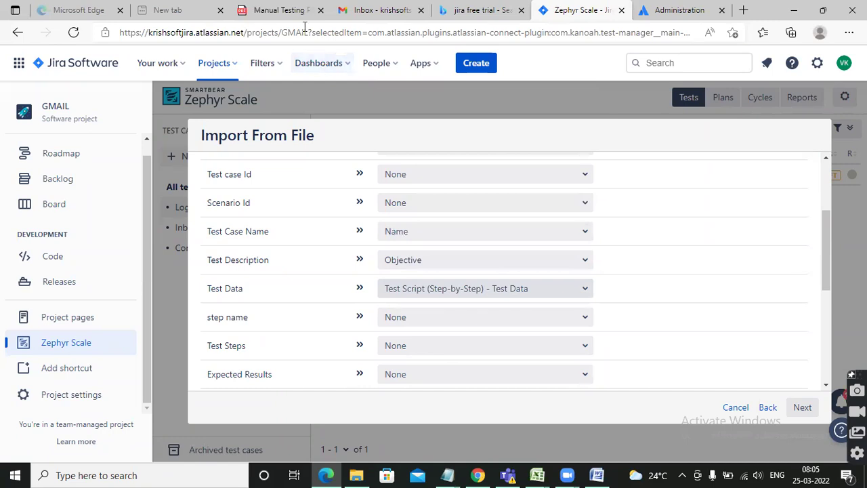
{"action": "key", "text": "alt+Tab"}
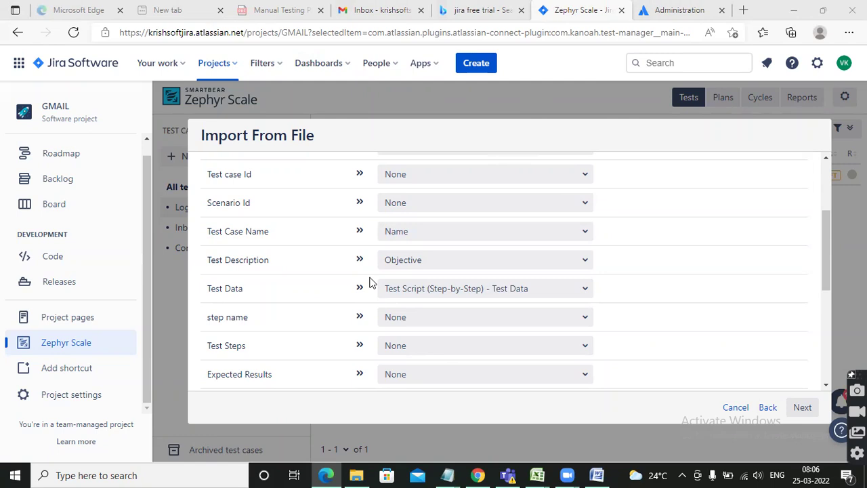
Try mapping the CSV field step name to Test Script (Step-by-Step) - Step
{"action": "scroll", "coordinate": [370, 282], "scroll_direction": "down", "scroll_amount": 3}
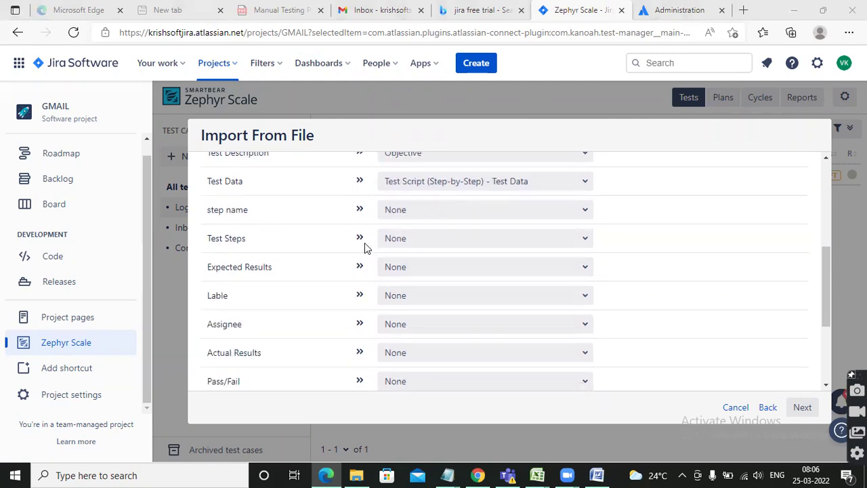
{"action": "scroll", "coordinate": [364, 248], "scroll_direction": "up", "scroll_amount": 1}
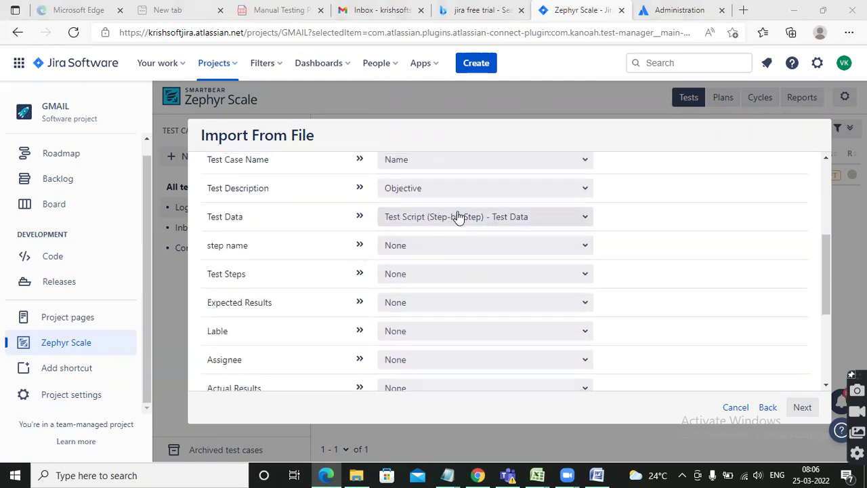
{"action": "left_click", "coordinate": [404, 250]}
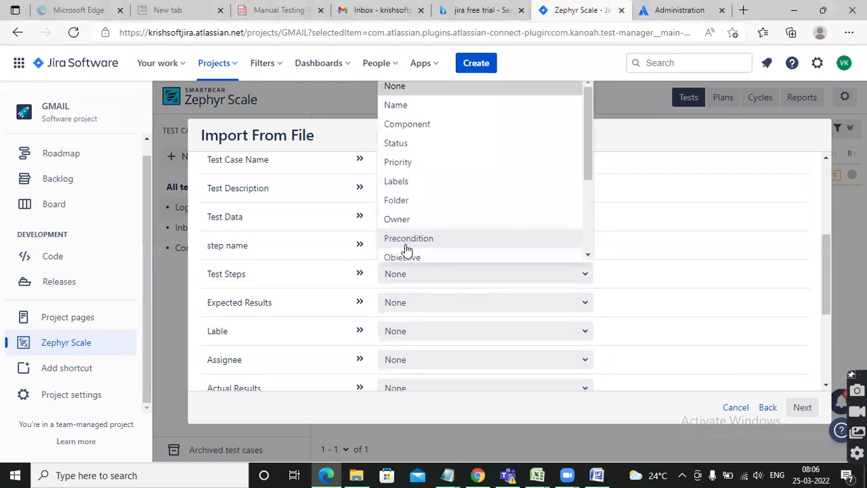
{"action": "scroll", "coordinate": [462, 229], "scroll_direction": "down", "scroll_amount": 2}
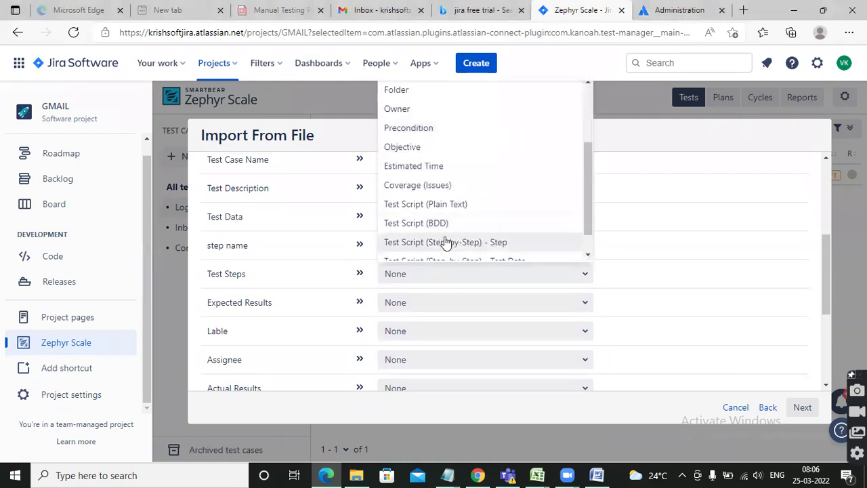
{"action": "scroll", "coordinate": [440, 238], "scroll_direction": "down", "scroll_amount": 1}
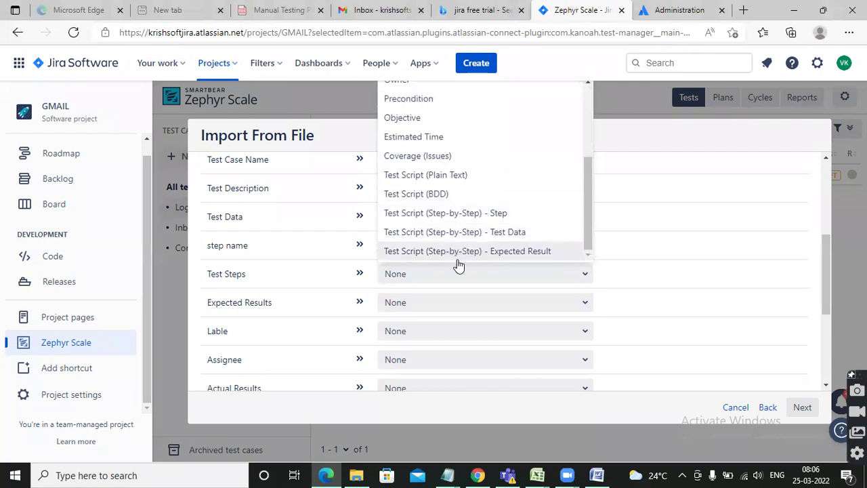
{"action": "left_click", "coordinate": [437, 212]}
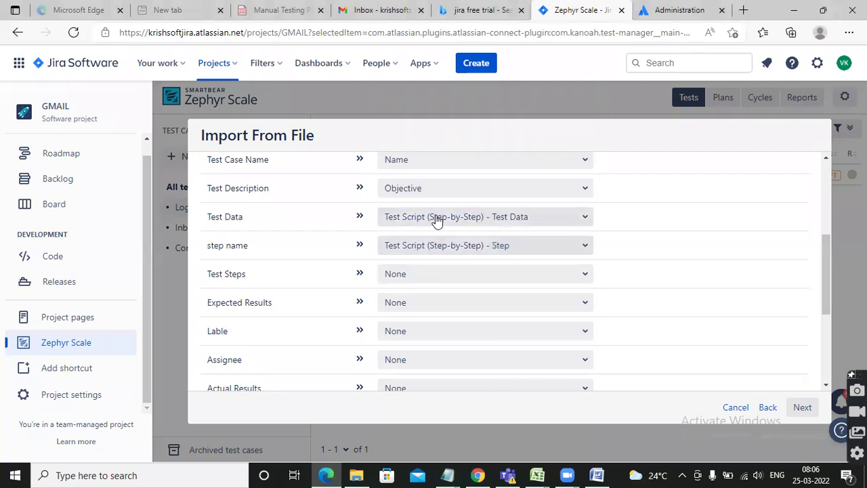
Map Test Steps to Test Script (Step-by-Step) - Step and Expected Results to Test Script (Step-by-Step) - Expected Result
{"action": "left_click", "coordinate": [440, 278]}
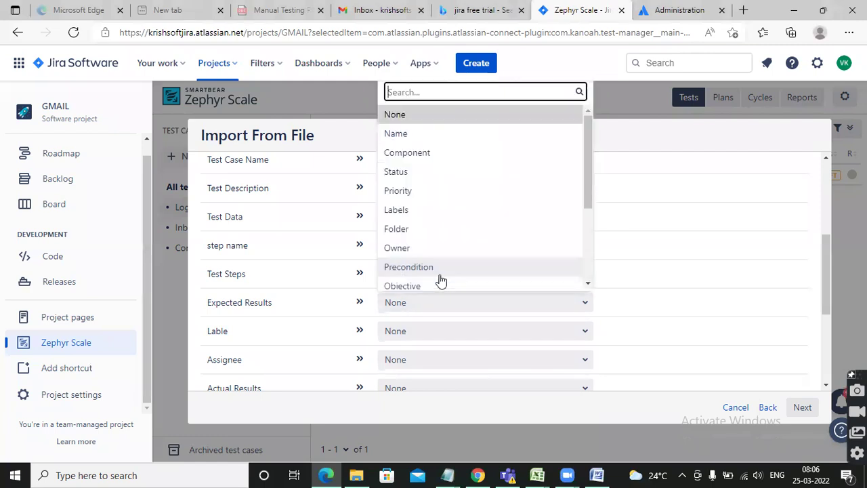
{"action": "scroll", "coordinate": [440, 279], "scroll_direction": "down", "scroll_amount": 3}
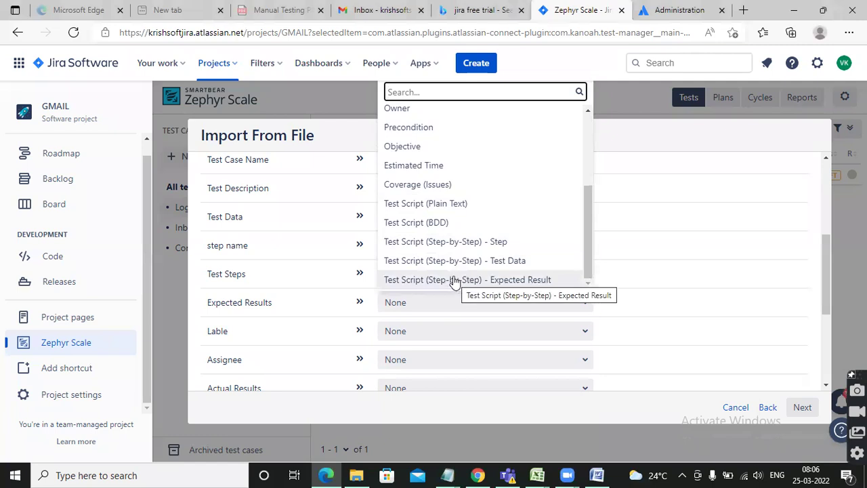
{"action": "left_click", "coordinate": [456, 244]}
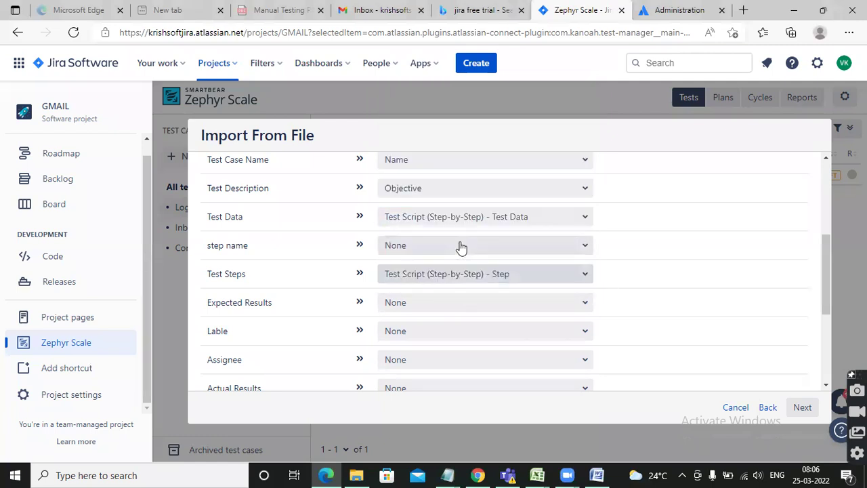
{"action": "left_click", "coordinate": [458, 304]}
{"action": "scroll", "coordinate": [464, 300], "scroll_direction": "down", "scroll_amount": 2}
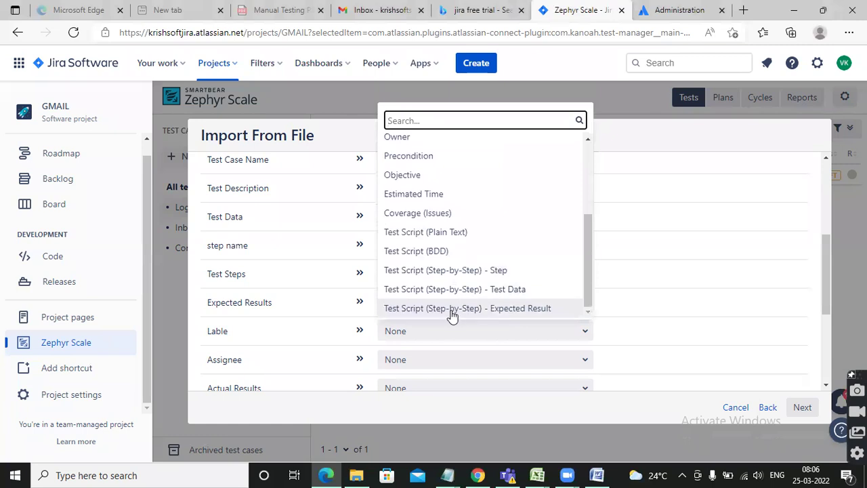
{"action": "left_click", "coordinate": [451, 309]}
Map the CSV field Lable to Labels and Assignee to Owner
{"action": "scroll", "coordinate": [433, 325], "scroll_direction": "down", "scroll_amount": 2}
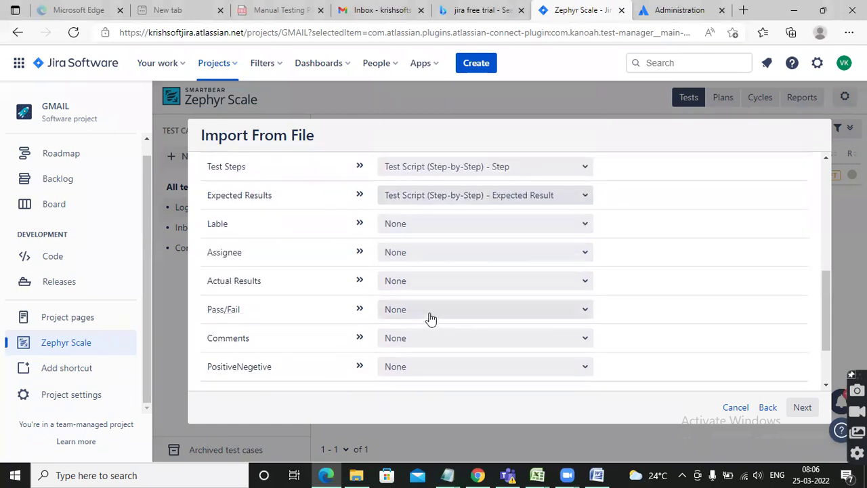
{"action": "left_click", "coordinate": [432, 231]}
{"action": "left_click", "coordinate": [420, 371]}
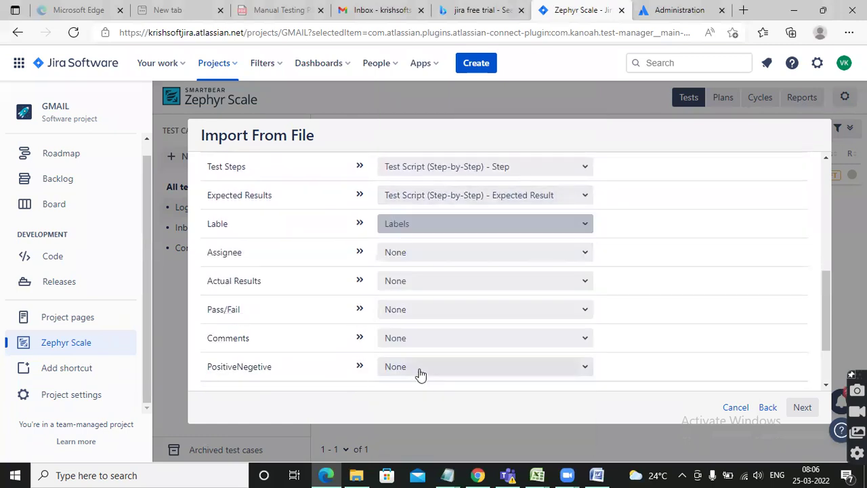
{"action": "left_click", "coordinate": [422, 254]}
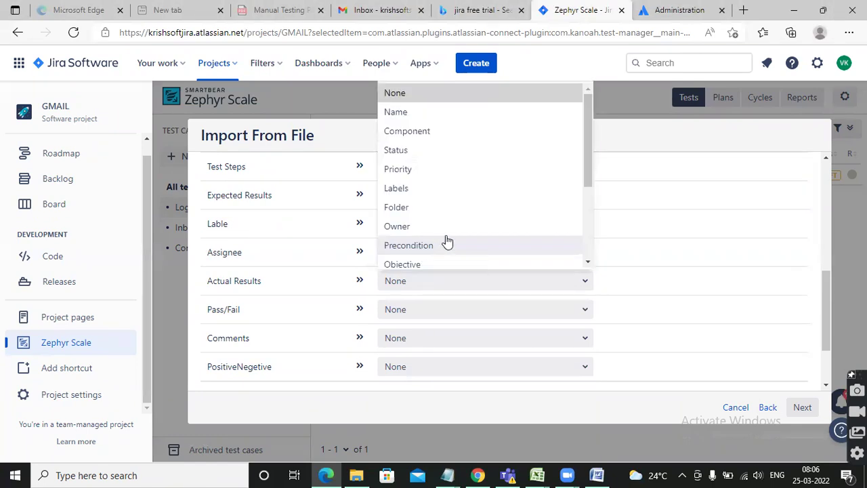
{"action": "scroll", "coordinate": [447, 241], "scroll_direction": "down", "scroll_amount": 3}
{"action": "scroll", "coordinate": [441, 245], "scroll_direction": "up", "scroll_amount": 3}
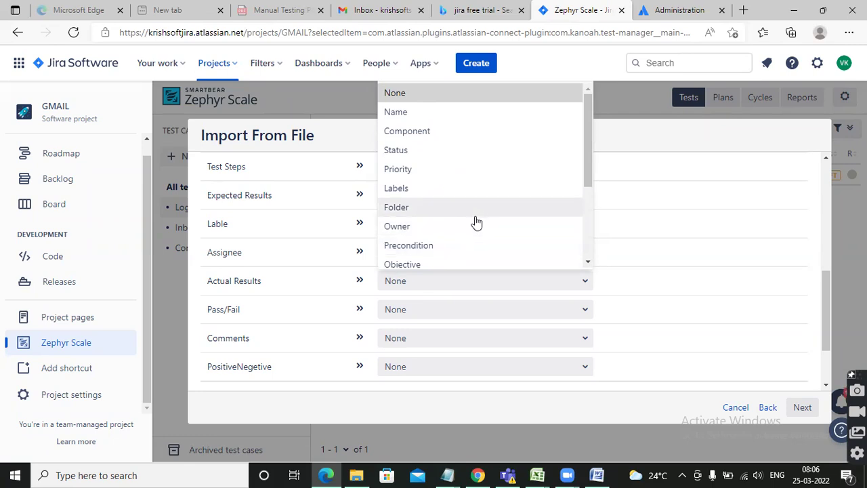
{"action": "scroll", "coordinate": [447, 222], "scroll_direction": "down", "scroll_amount": 3}
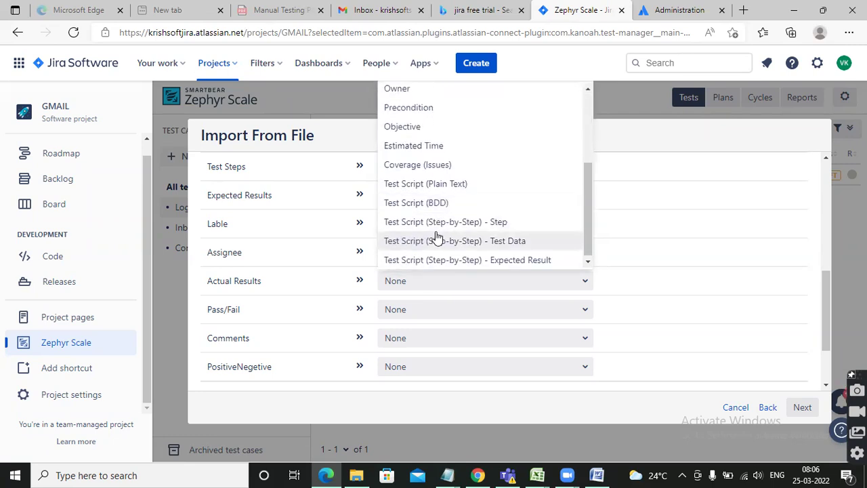
{"action": "scroll", "coordinate": [439, 239], "scroll_direction": "up", "scroll_amount": 1}
{"action": "scroll", "coordinate": [440, 238], "scroll_direction": "up", "scroll_amount": 3}
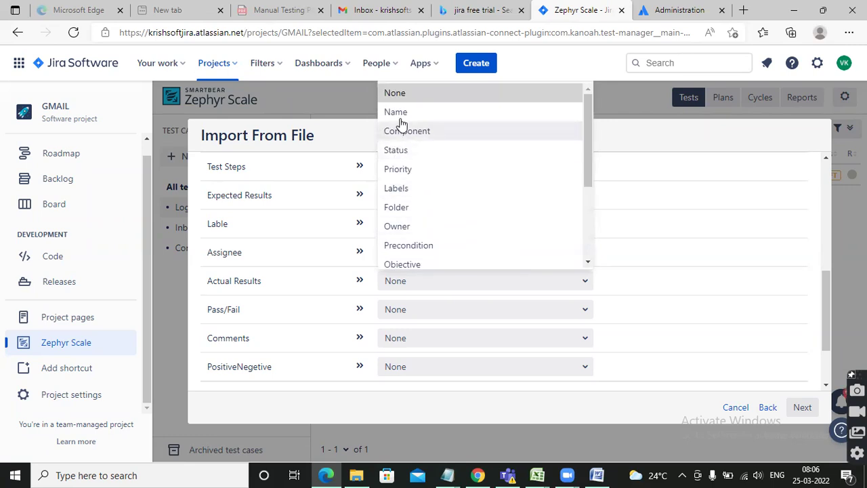
{"action": "left_click", "coordinate": [400, 229]}
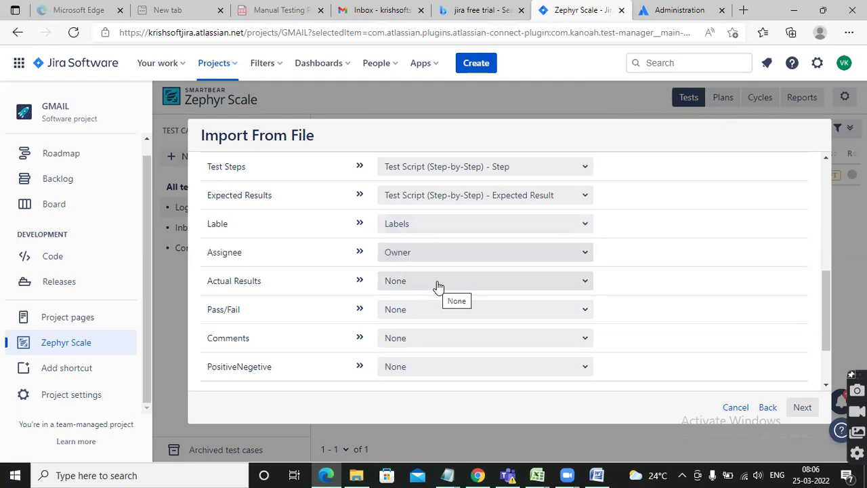
Map the CSV field step name to Test Script (Step-by-Step) - Step
{"action": "scroll", "coordinate": [434, 336], "scroll_direction": "down", "scroll_amount": 2}
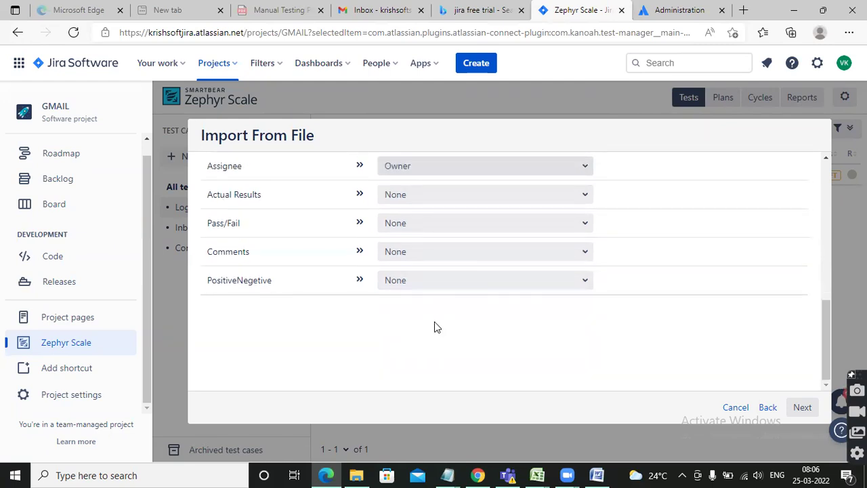
{"action": "scroll", "coordinate": [437, 310], "scroll_direction": "up", "scroll_amount": 8}
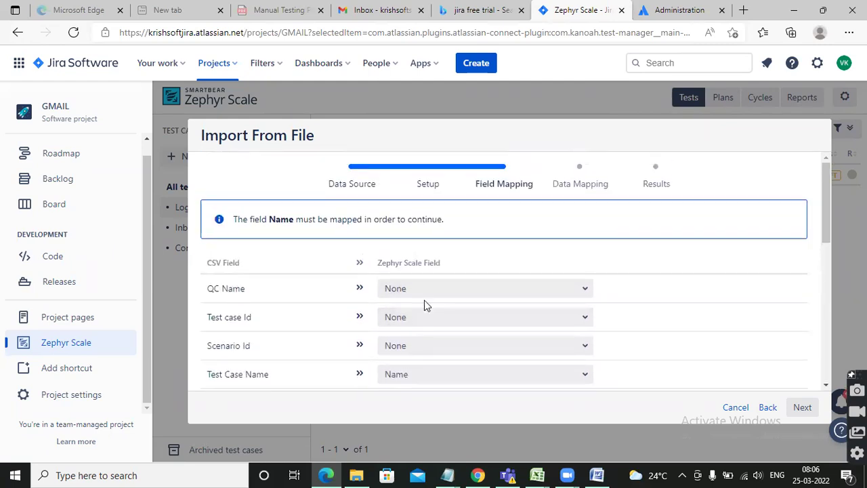
{"action": "scroll", "coordinate": [413, 291], "scroll_direction": "down", "scroll_amount": 3}
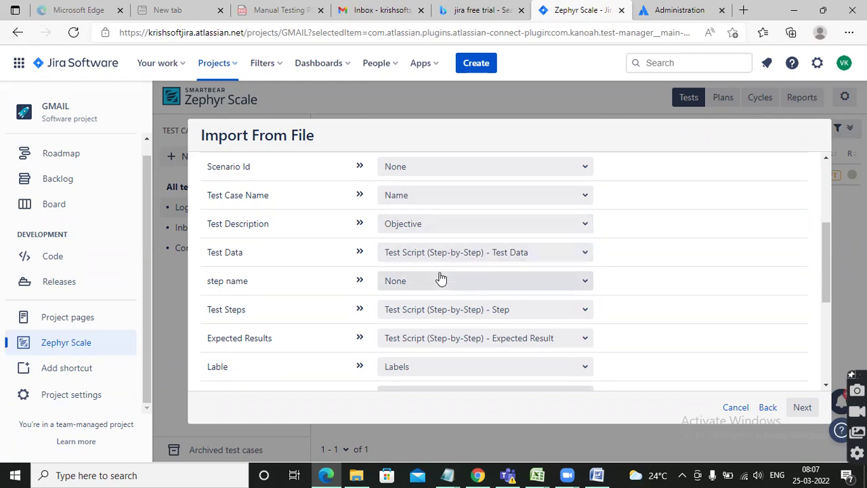
{"action": "scroll", "coordinate": [440, 278], "scroll_direction": "down", "scroll_amount": 1}
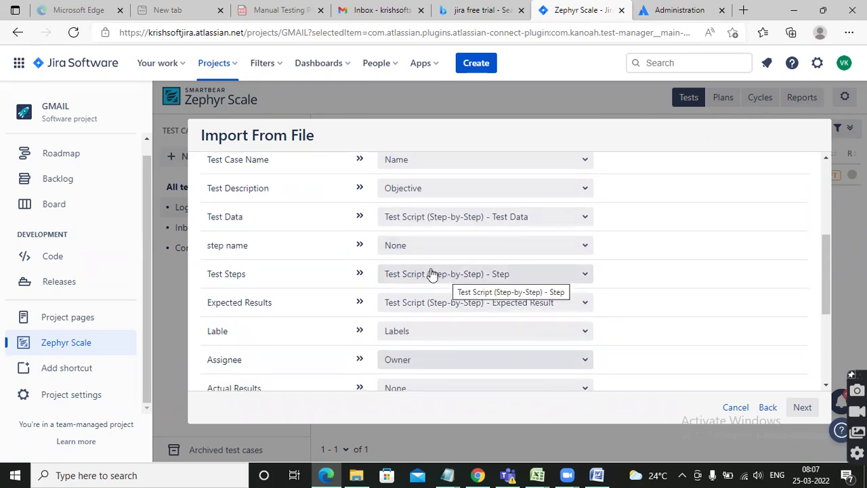
{"action": "left_click", "coordinate": [439, 246]}
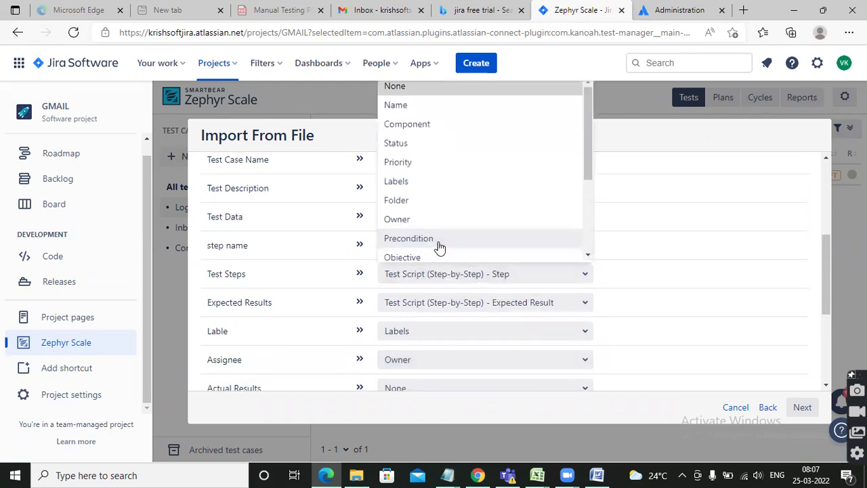
{"action": "scroll", "coordinate": [461, 225], "scroll_direction": "down", "scroll_amount": 1}
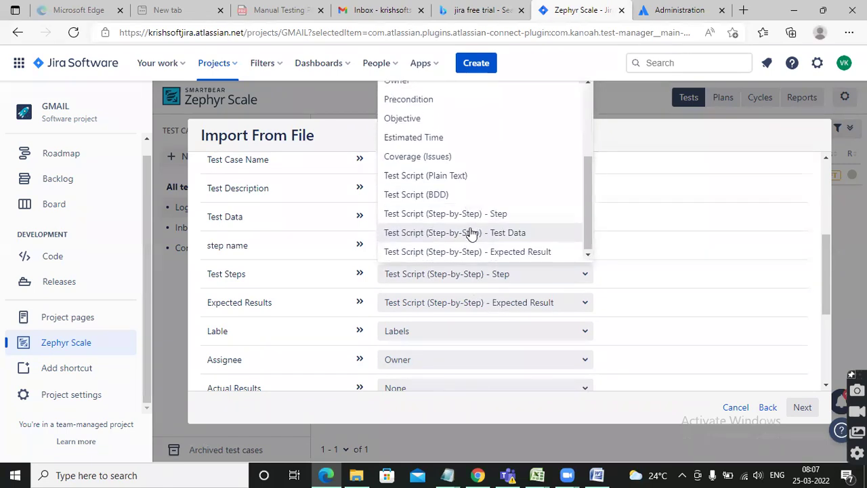
{"action": "left_click", "coordinate": [457, 214]}
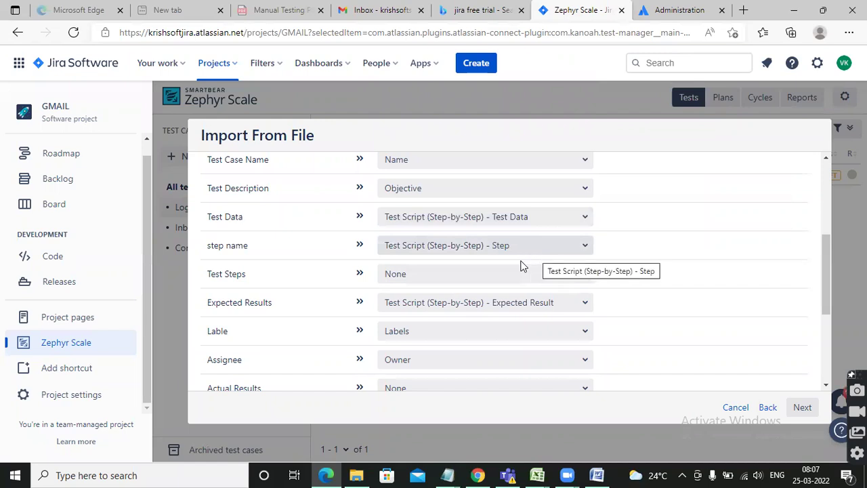
Review the complete field mapping and continue to the Data Mapping stage of the import
{"action": "scroll", "coordinate": [519, 263], "scroll_direction": "up", "scroll_amount": 1}
{"action": "scroll", "coordinate": [517, 261], "scroll_direction": "down", "scroll_amount": 2}
{"action": "scroll", "coordinate": [515, 268], "scroll_direction": "up", "scroll_amount": 2}
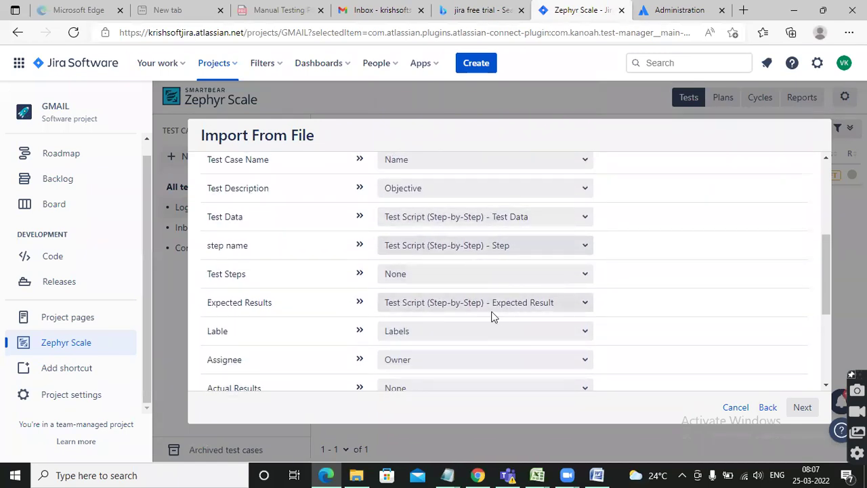
{"action": "scroll", "coordinate": [491, 311], "scroll_direction": "down", "scroll_amount": 2}
{"action": "scroll", "coordinate": [448, 271], "scroll_direction": "down", "scroll_amount": 3}
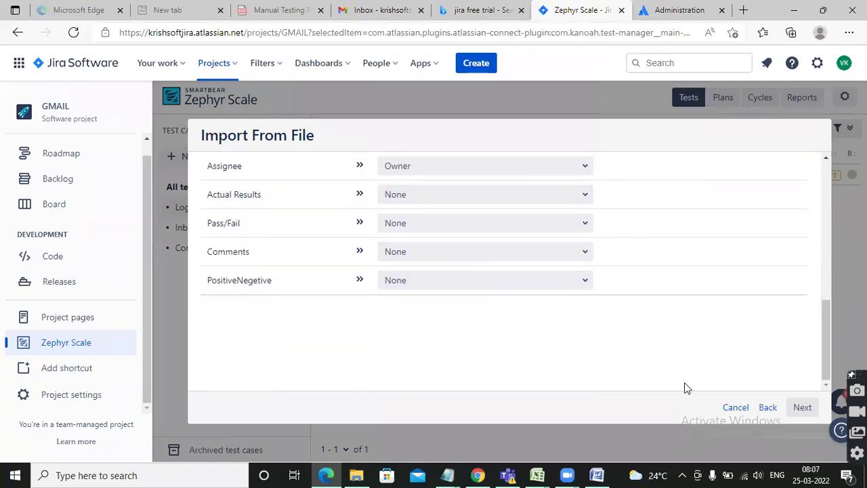
{"action": "scroll", "coordinate": [589, 320], "scroll_direction": "up", "scroll_amount": 10}
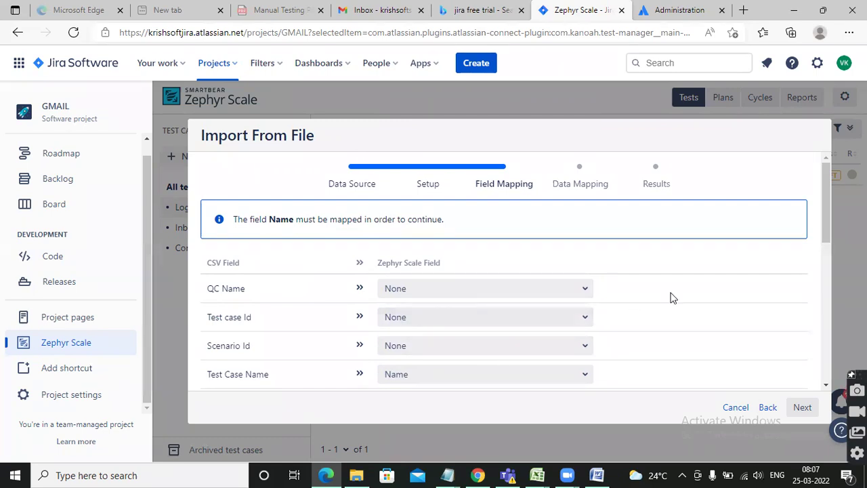
{"action": "left_click", "coordinate": [803, 409]}
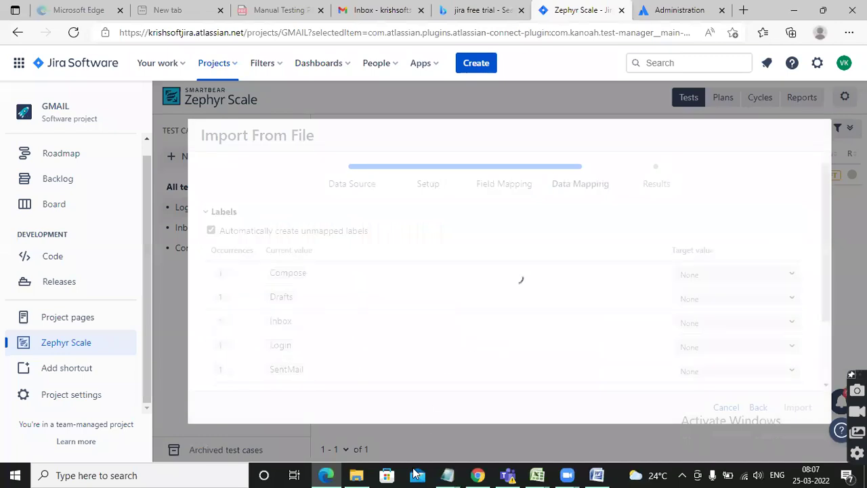
Switch to the Agile workbook in Excel and look through its test case rows, labels and assignees
{"action": "left_click", "coordinate": [536, 475]}
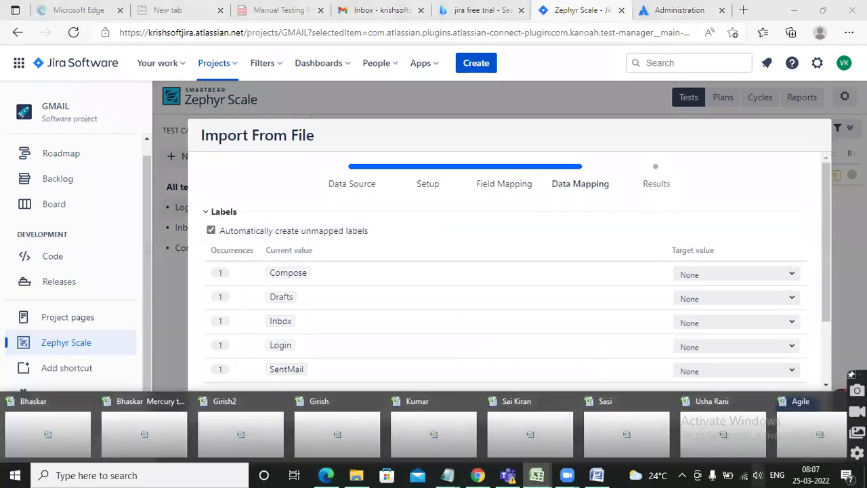
{"action": "left_click", "coordinate": [810, 434]}
{"action": "scroll", "coordinate": [455, 328], "scroll_direction": "down", "scroll_amount": 2}
{"action": "scroll", "coordinate": [456, 328], "scroll_direction": "down", "scroll_amount": 3}
{"action": "scroll", "coordinate": [464, 318], "scroll_direction": "up", "scroll_amount": 5}
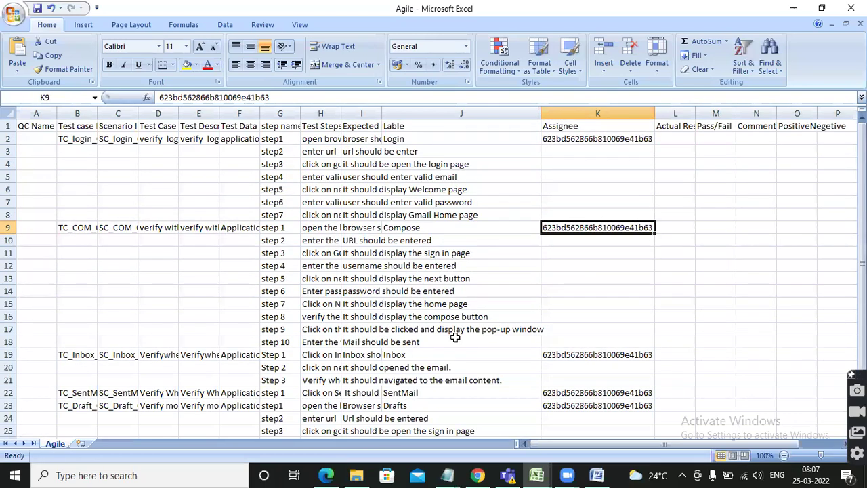
Return to Zephyr Scale in Edge, import the test cases with the label target values left at None, and close the import results
{"action": "left_click", "coordinate": [328, 475]}
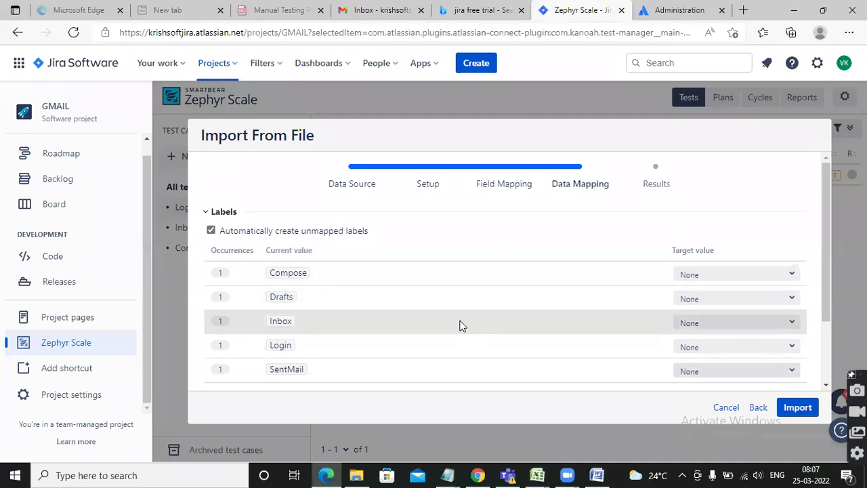
{"action": "scroll", "coordinate": [617, 328], "scroll_direction": "down", "scroll_amount": 3}
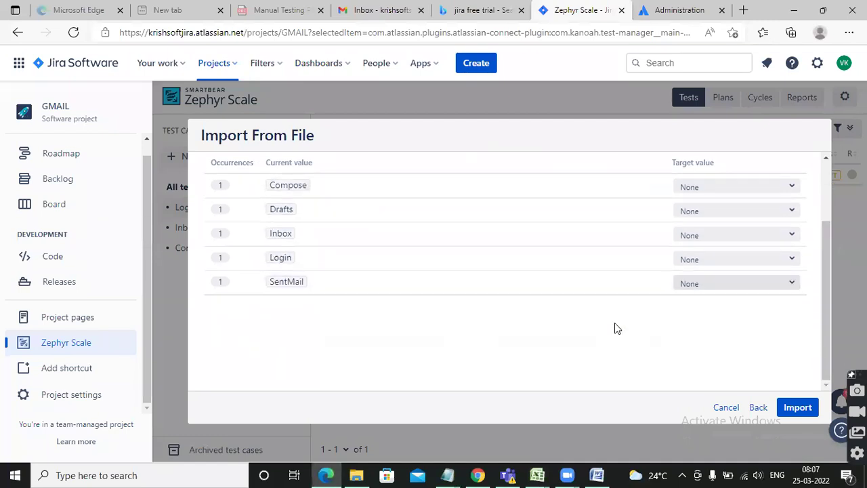
{"action": "left_click", "coordinate": [796, 408]}
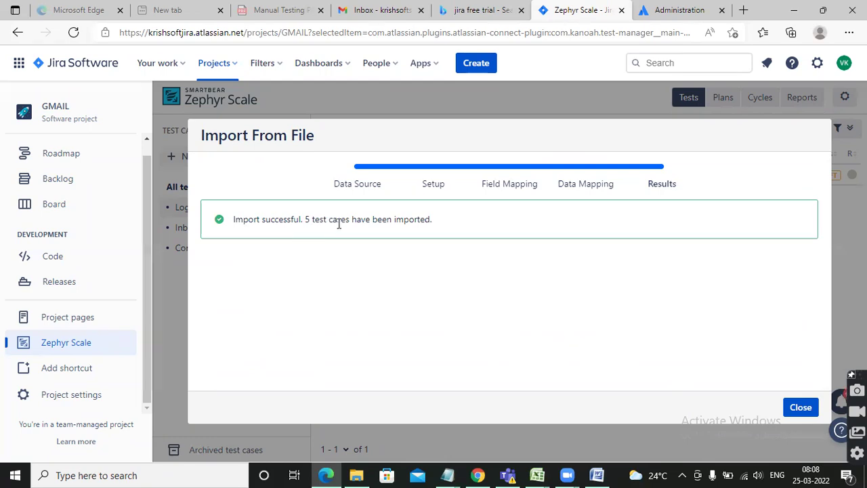
{"action": "left_click", "coordinate": [799, 408]}
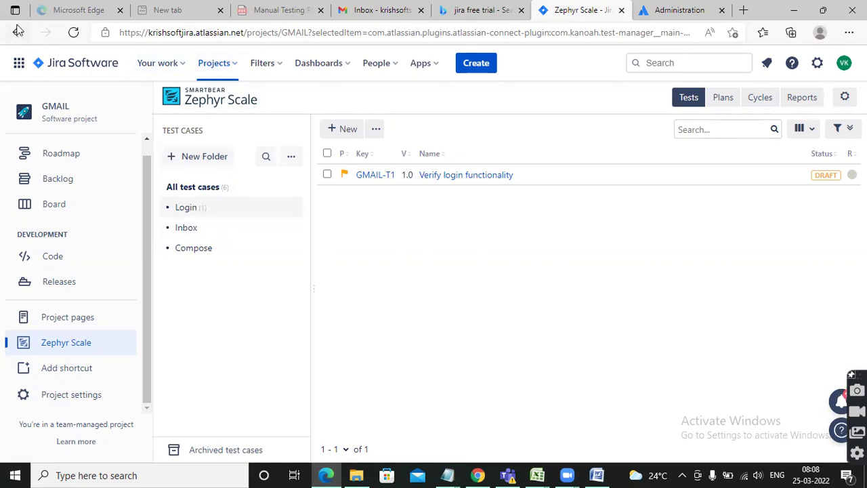
Reload the test case page, check the Inbox and Login folders, and list all test cases
{"action": "left_click", "coordinate": [74, 33]}
{"action": "left_click", "coordinate": [195, 231]}
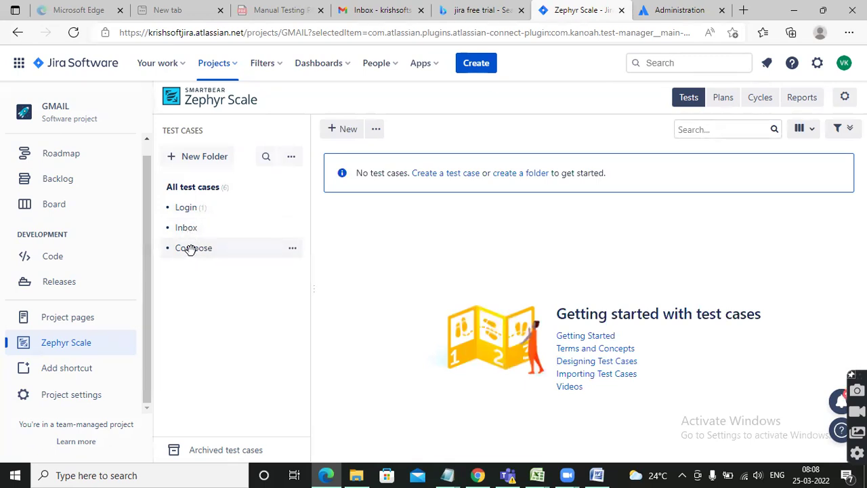
{"action": "left_click", "coordinate": [195, 208]}
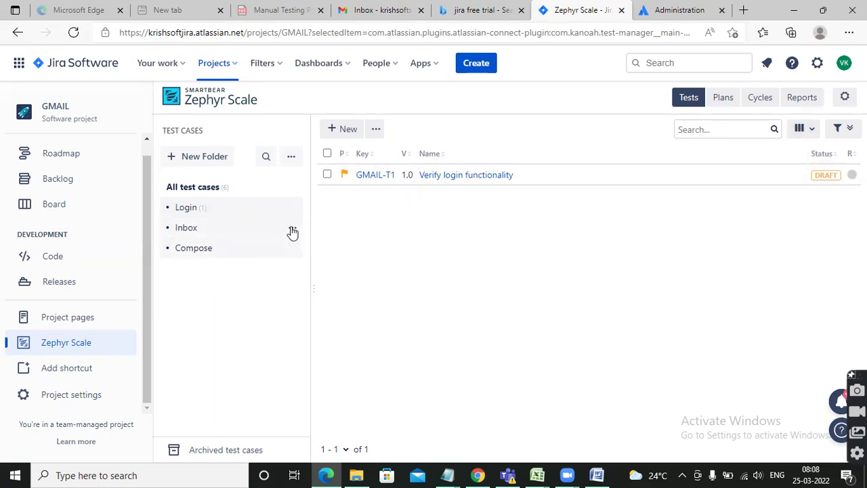
{"action": "left_click", "coordinate": [73, 32]}
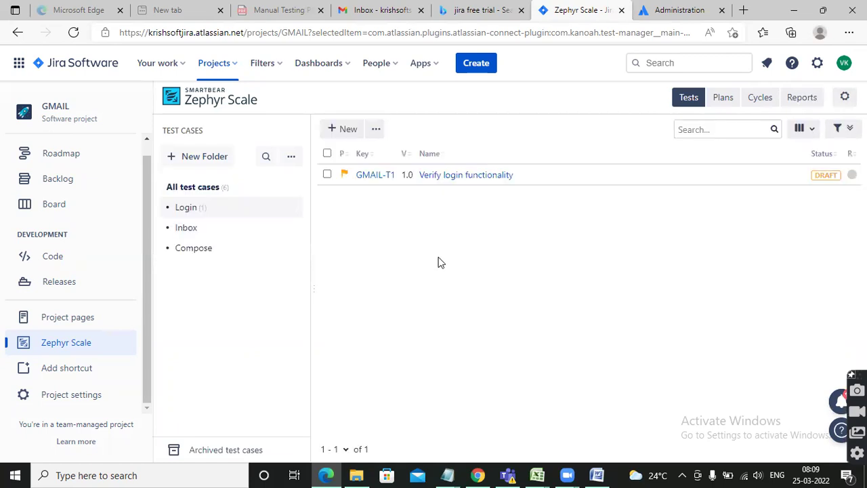
{"action": "left_click", "coordinate": [226, 193]}
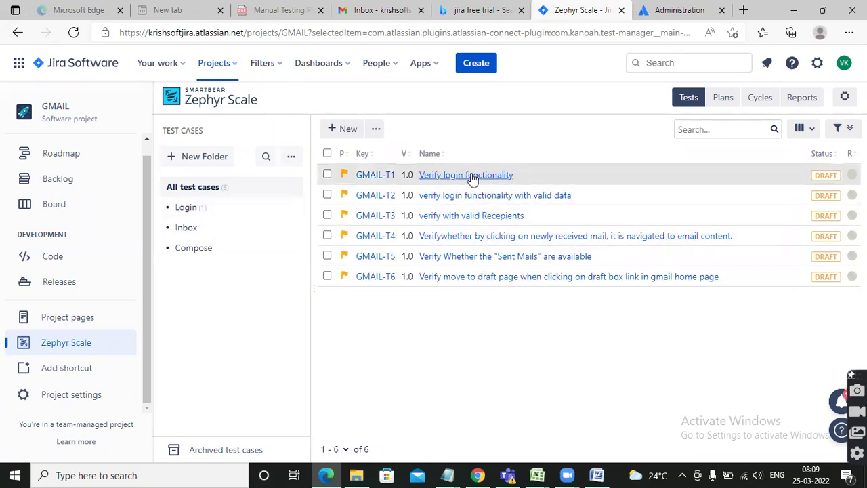
Open the test case about moving to the draft page and examine its name, objective, owner and labels
{"action": "left_click", "coordinate": [474, 278]}
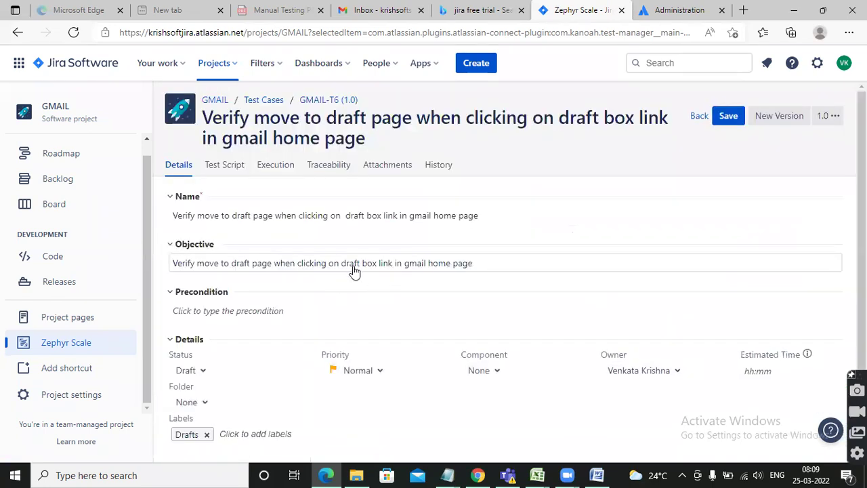
{"action": "left_click", "coordinate": [246, 211]}
{"action": "left_click", "coordinate": [274, 286]}
{"action": "scroll", "coordinate": [335, 308], "scroll_direction": "down", "scroll_amount": 1}
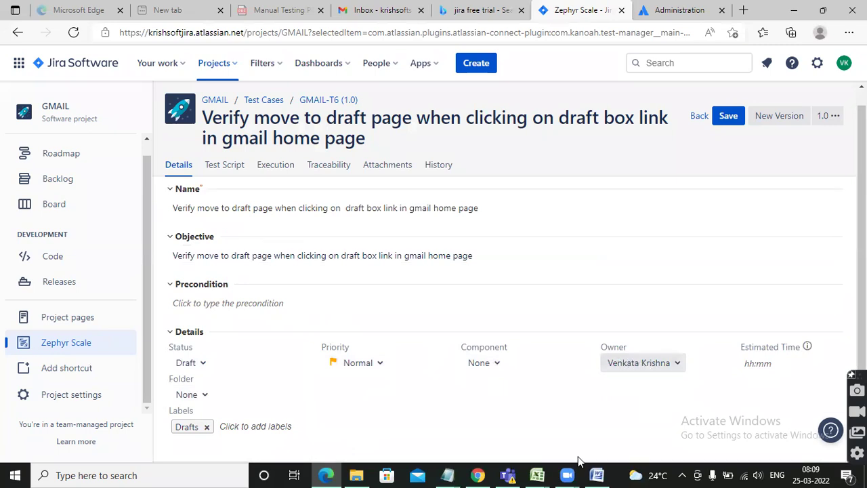
Check the first test case's Assignee value in the Agile workbook in Excel and return to the draft page test case
{"action": "left_click", "coordinate": [537, 474]}
{"action": "left_click", "coordinate": [811, 425]}
{"action": "left_click", "coordinate": [605, 139]}
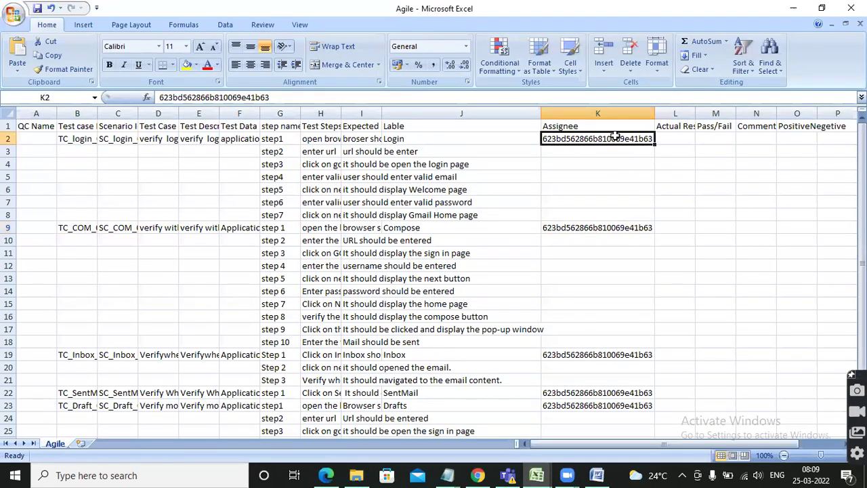
{"action": "left_click", "coordinate": [792, 8]}
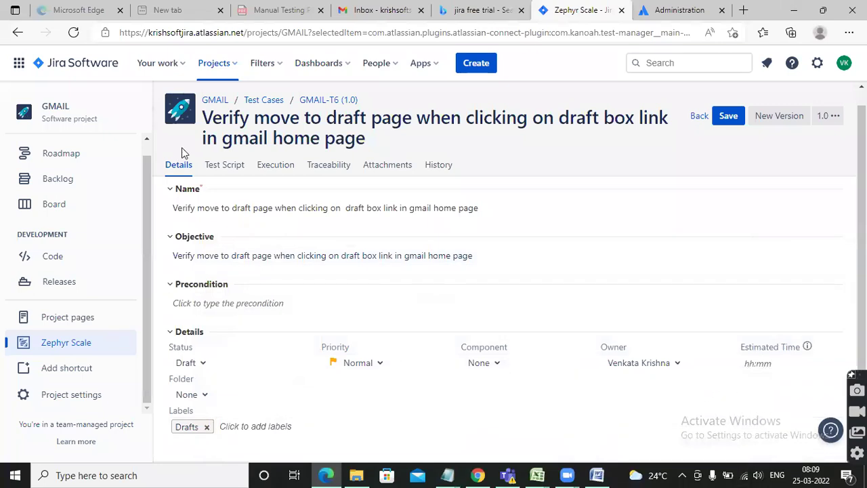
Examine the draft page test case's script steps, test data and expected results, as well as its executions
{"action": "left_click", "coordinate": [226, 168]}
{"action": "scroll", "coordinate": [368, 357], "scroll_direction": "down", "scroll_amount": 3}
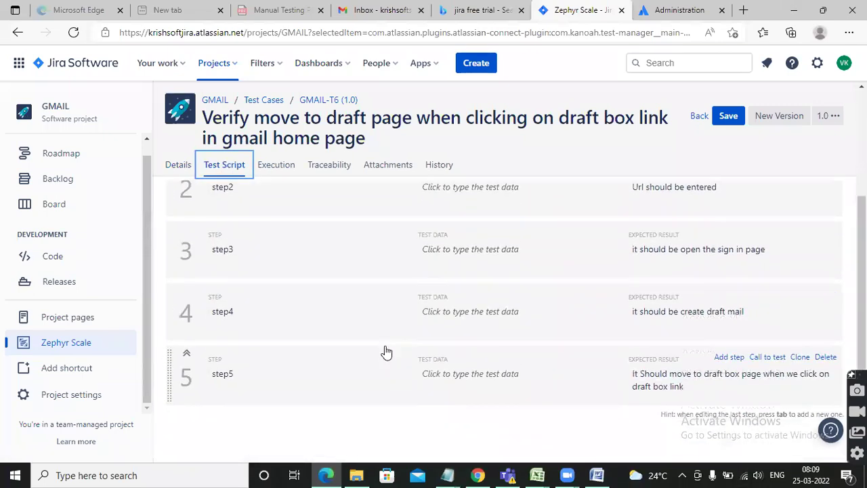
{"action": "scroll", "coordinate": [298, 304], "scroll_direction": "up", "scroll_amount": 3}
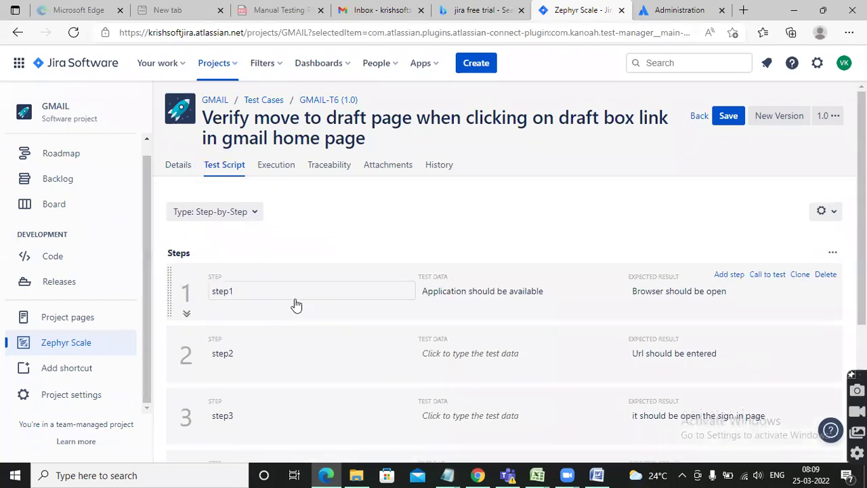
{"action": "scroll", "coordinate": [360, 333], "scroll_direction": "down", "scroll_amount": 3}
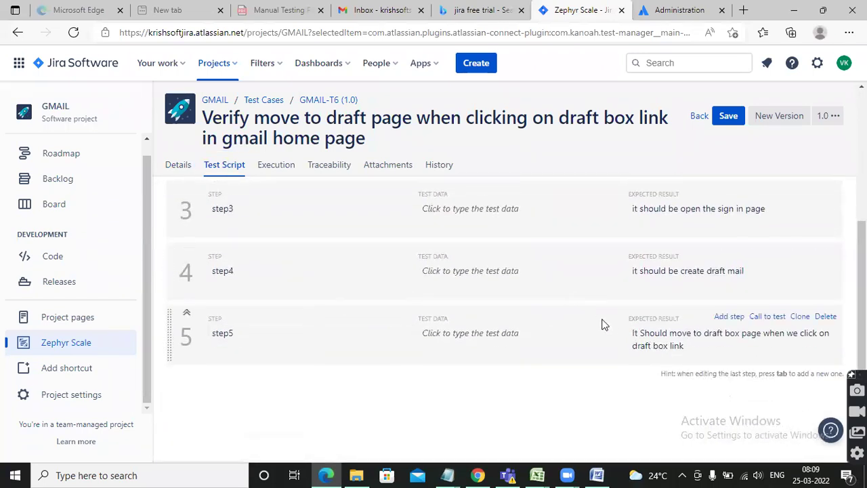
{"action": "scroll", "coordinate": [748, 321], "scroll_direction": "up", "scroll_amount": 3}
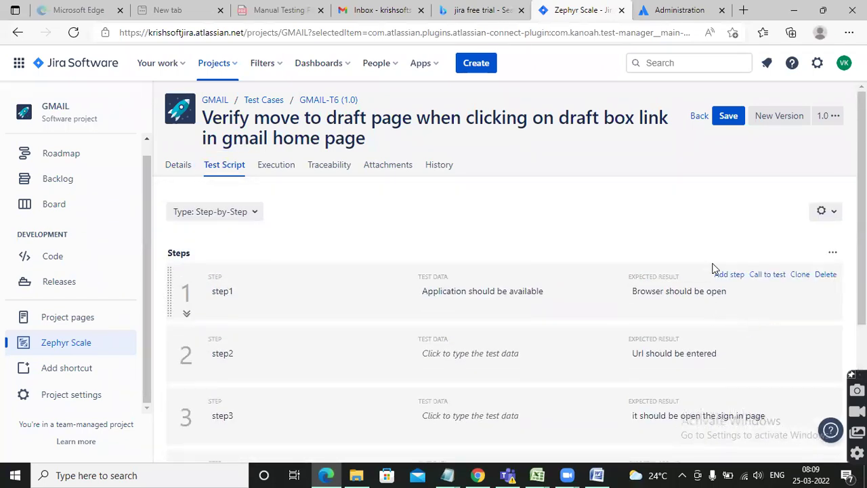
{"action": "scroll", "coordinate": [657, 294], "scroll_direction": "down", "scroll_amount": 3}
{"action": "scroll", "coordinate": [392, 289], "scroll_direction": "up", "scroll_amount": 3}
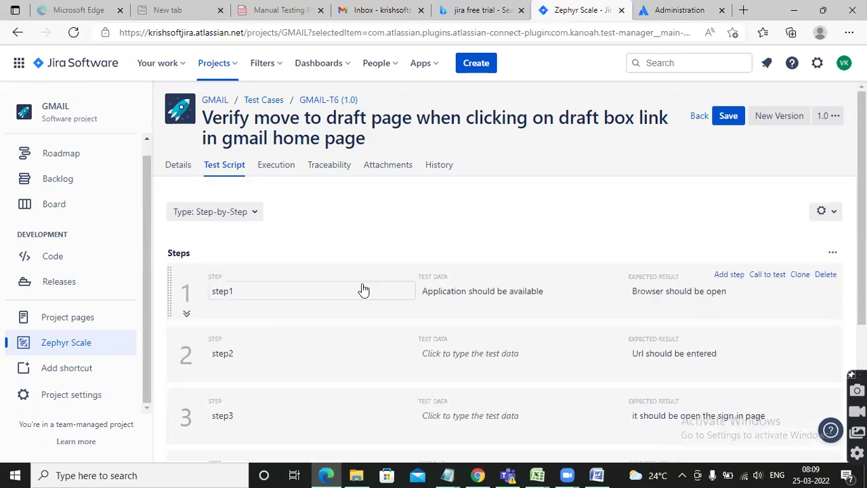
{"action": "left_click", "coordinate": [282, 166]}
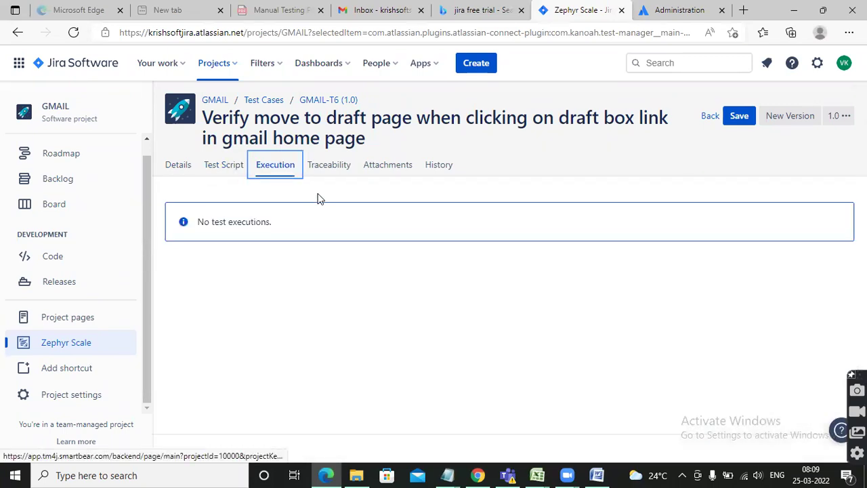
Link the draft page test case to the issue GMAIL-6 Verify Drafts functionality, found by searching issues for "draft"
{"action": "left_click", "coordinate": [332, 170]}
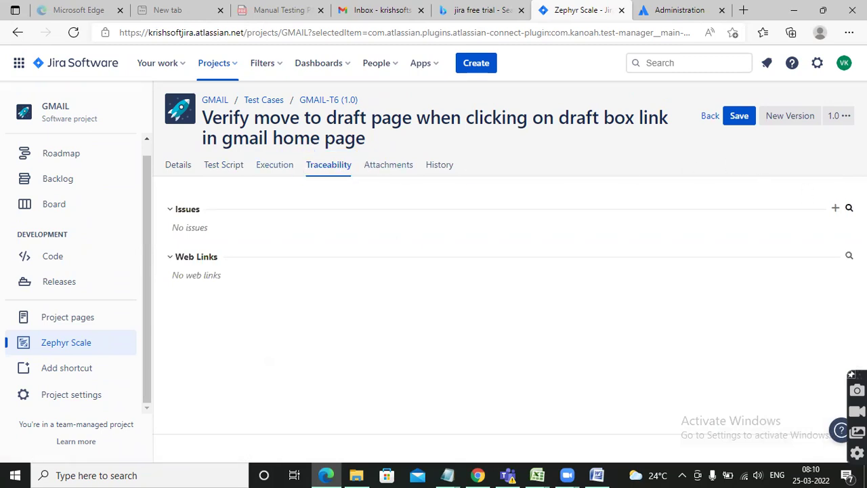
{"action": "left_click", "coordinate": [848, 208]}
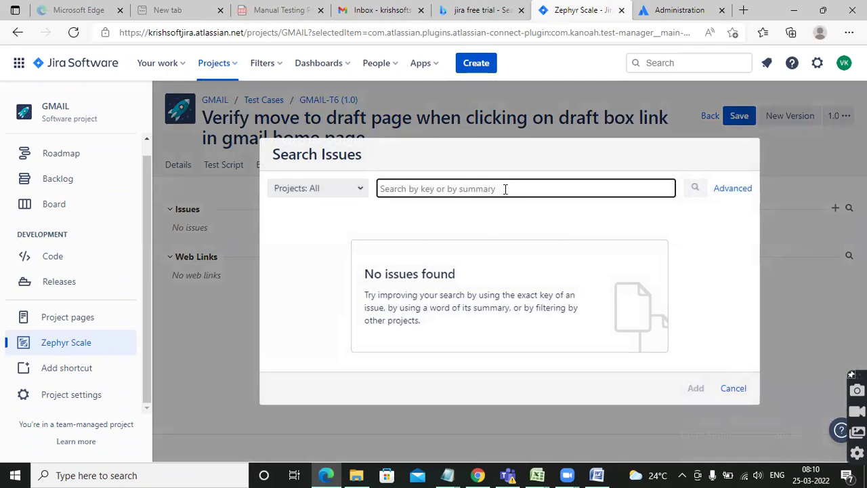
{"action": "type", "text": "story"}
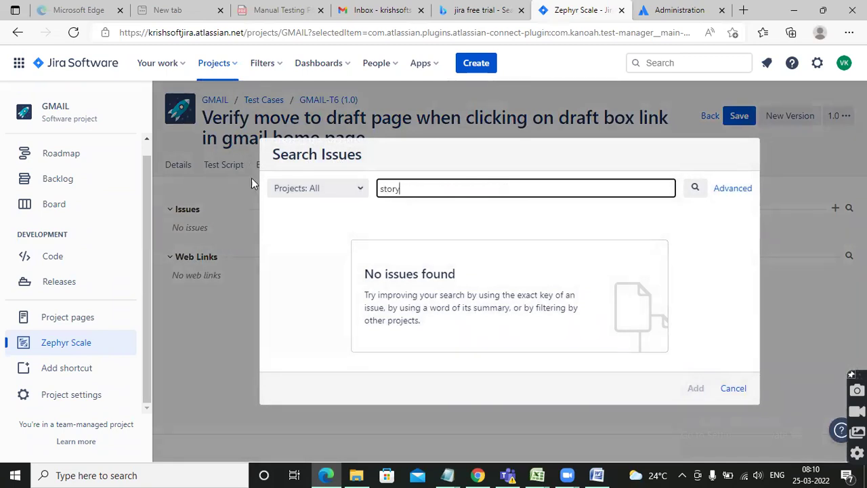
{"action": "left_click_drag", "start_coordinate": [427, 187], "coordinate": [124, 133]}
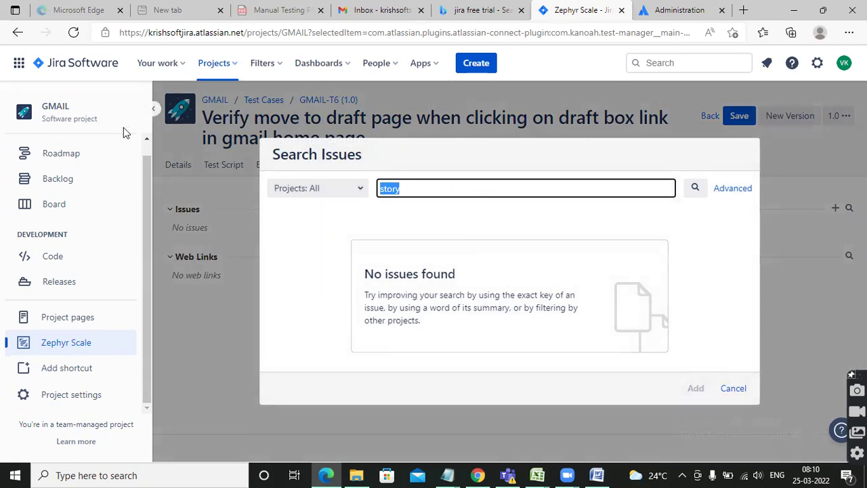
{"action": "type", "text": "draft"}
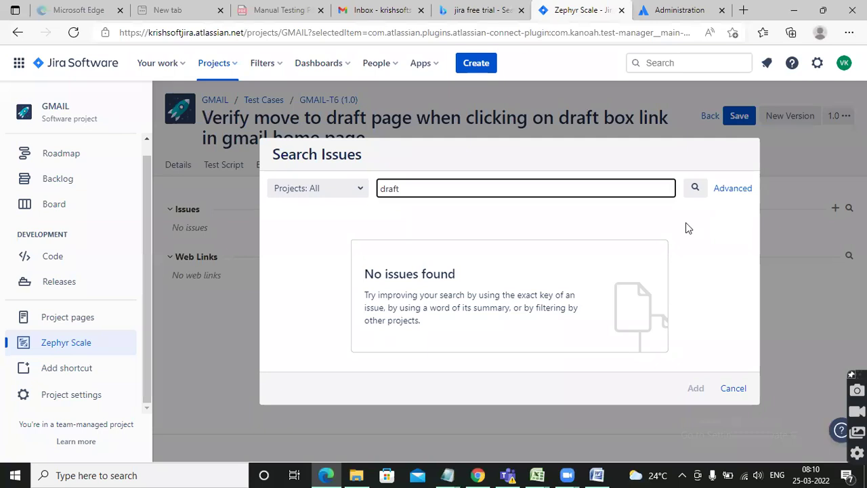
{"action": "left_click", "coordinate": [697, 190]}
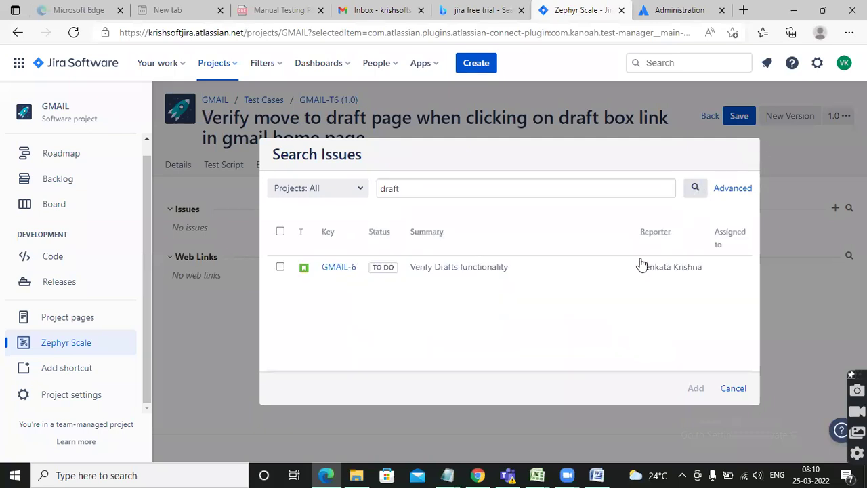
{"action": "left_click", "coordinate": [280, 267]}
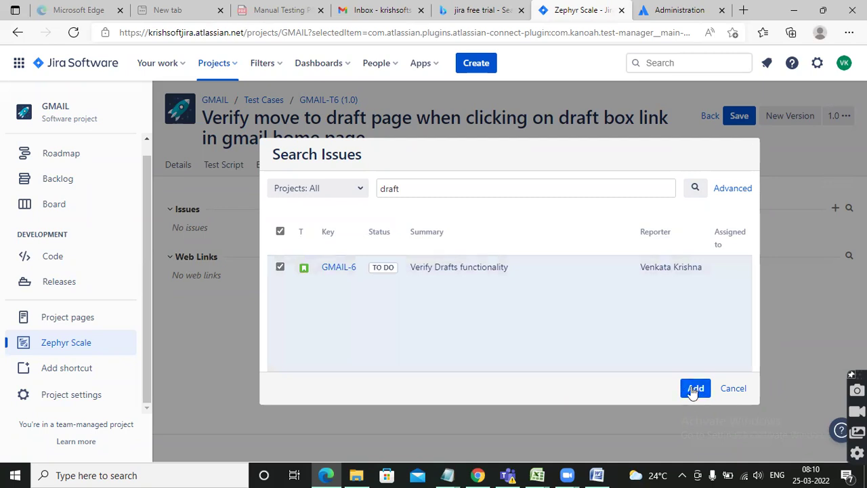
{"action": "left_click", "coordinate": [695, 389]}
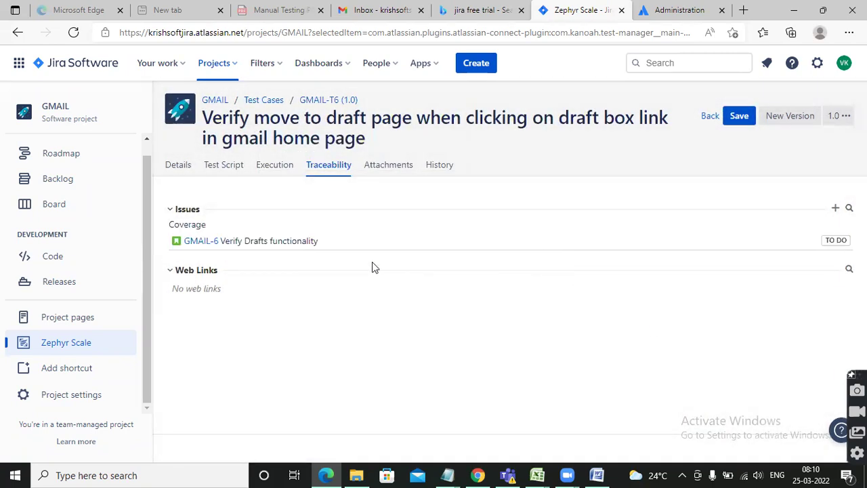
Examine the draft page test case's attachments, history and script steps, and return to the test case list
{"action": "left_click", "coordinate": [385, 170]}
{"action": "left_click", "coordinate": [441, 173]}
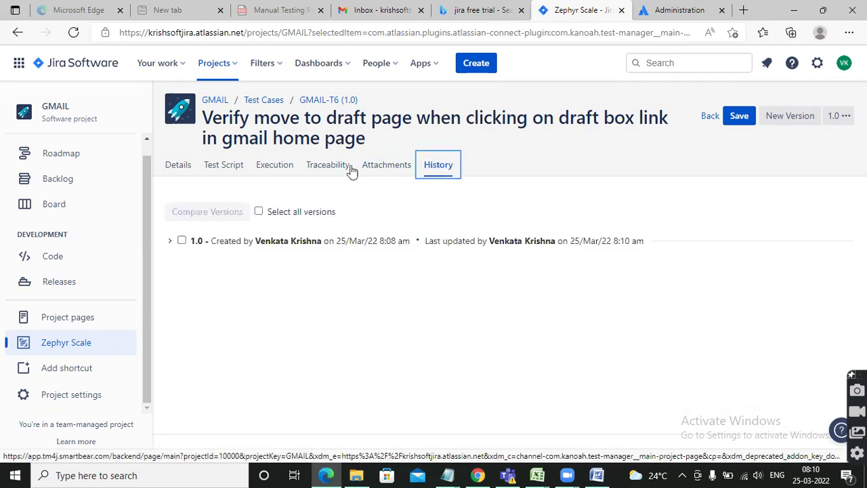
{"action": "left_click", "coordinate": [214, 169]}
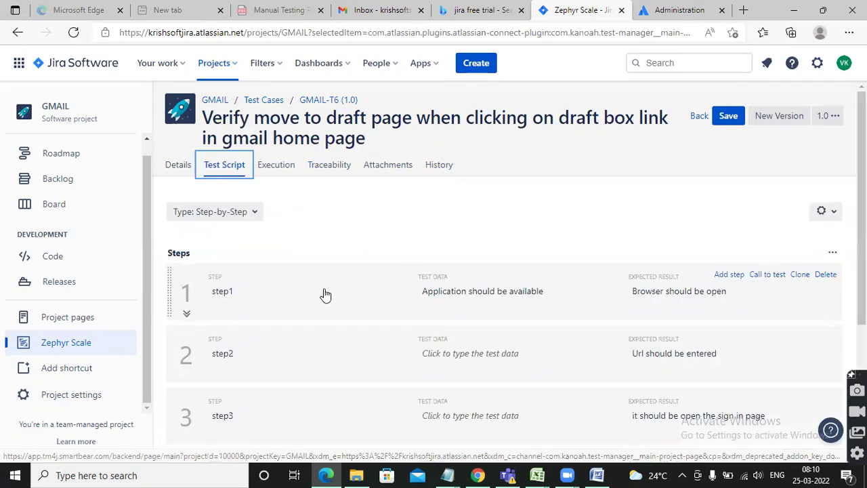
{"action": "scroll", "coordinate": [332, 305], "scroll_direction": "down", "scroll_amount": 3}
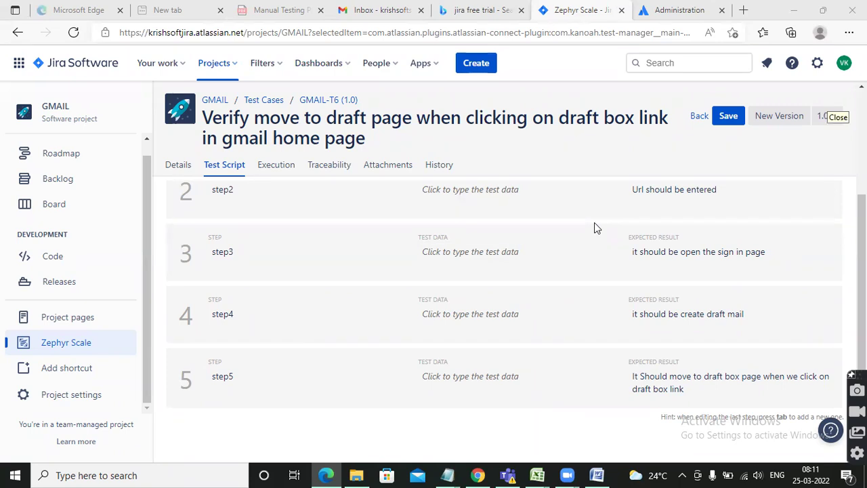
{"action": "scroll", "coordinate": [401, 304], "scroll_direction": "up", "scroll_amount": 3}
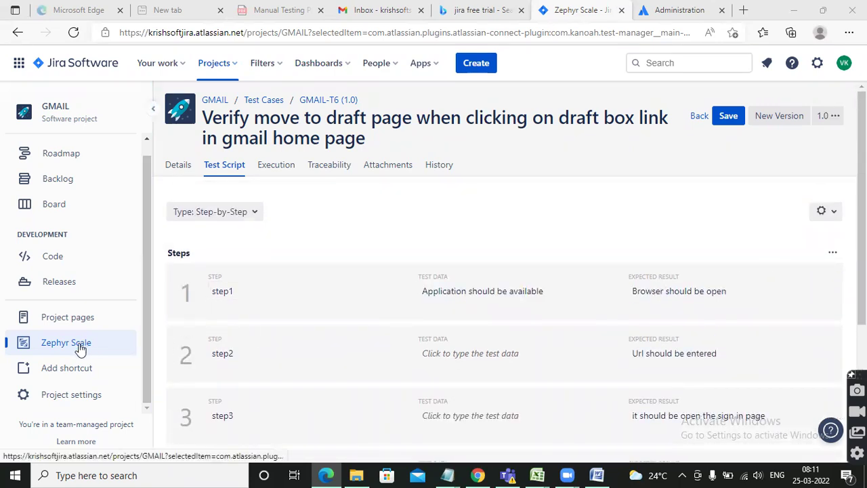
{"action": "left_click", "coordinate": [264, 102]}
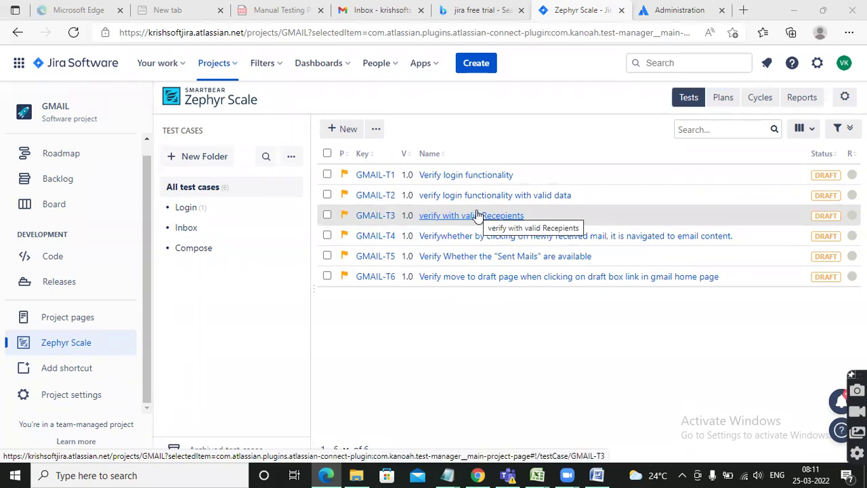
Create a folder named Smoke Cycle in the project's test cycles
{"action": "left_click", "coordinate": [750, 100]}
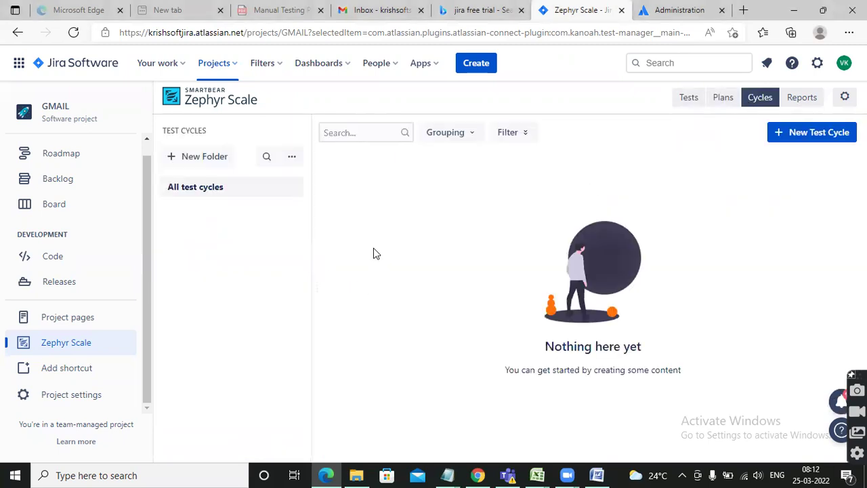
{"action": "left_click", "coordinate": [192, 158]}
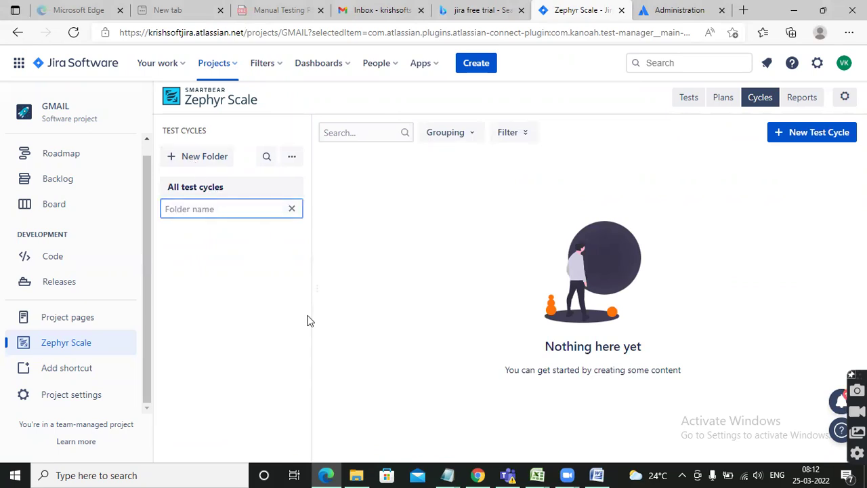
{"action": "type", "text": "Smoke"}
{"action": "key", "text": "BackSpace"}
{"action": "key", "text": "BackSpace"}
{"action": "type", "text": "ycle"}
{"action": "key", "text": "Return"}
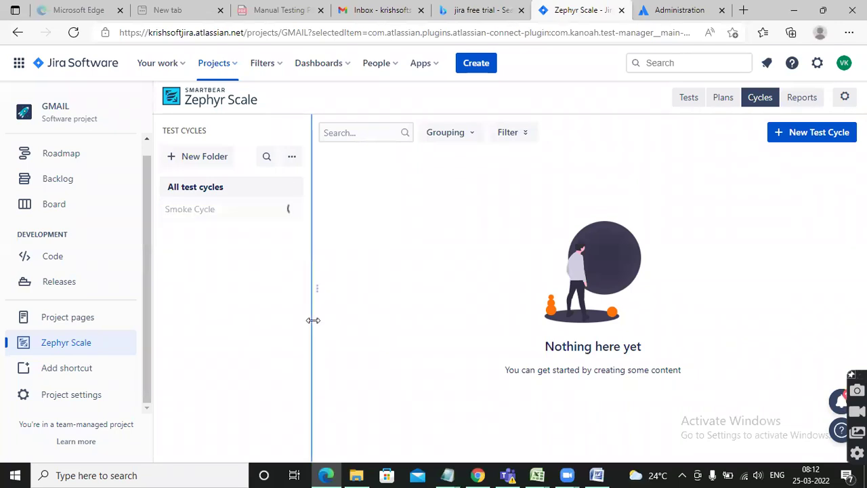
Create three more test cycle folders named Functional, Regression and Sanity
{"action": "left_click", "coordinate": [191, 157]}
{"action": "type", "text": "Functional"}
{"action": "key", "text": "Return"}
{"action": "left_click", "coordinate": [194, 158]}
{"action": "type", "text": "Regression"}
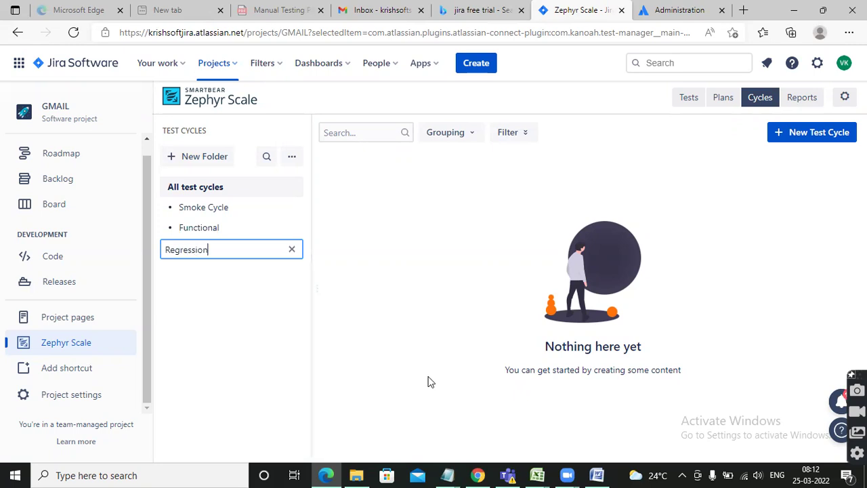
{"action": "key", "text": "Return"}
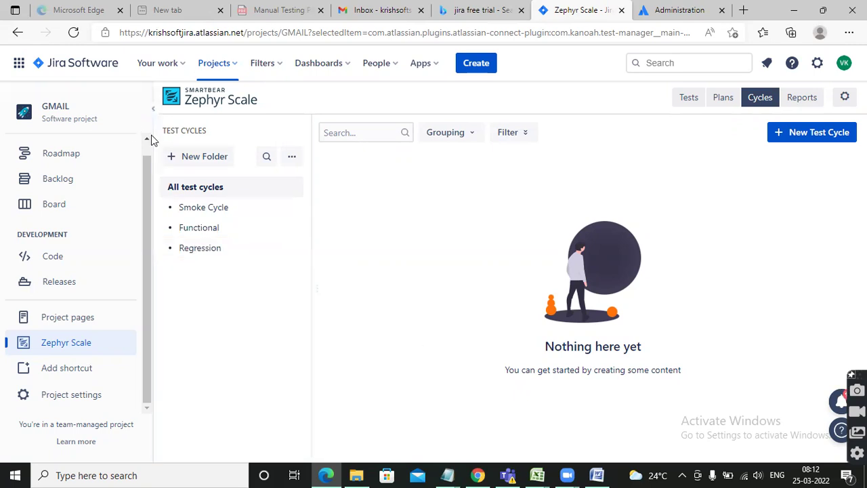
{"action": "left_click", "coordinate": [217, 161]}
{"action": "type", "text": "Sa"}
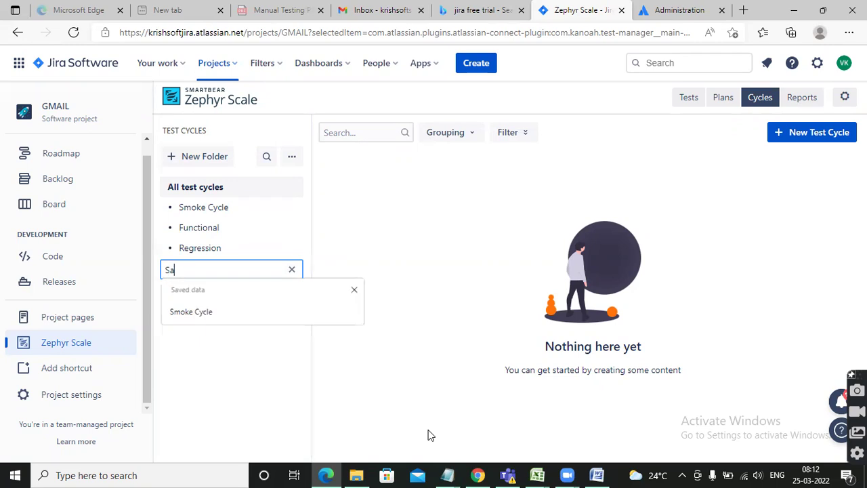
{"action": "type", "text": "nity"}
{"action": "key", "text": "Return"}
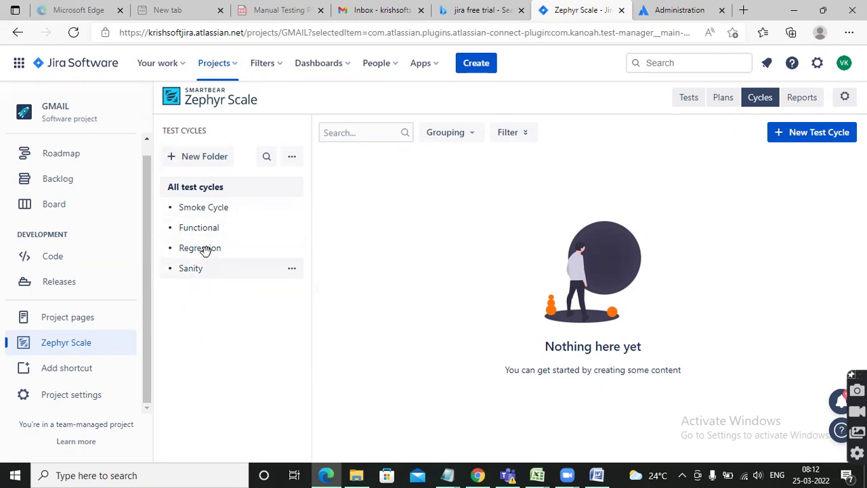
Create and save a test cycle named Smoke Test Cycle in the Smoke Cycle folder, and return to the cycle list
{"action": "left_click", "coordinate": [209, 211]}
{"action": "left_click", "coordinate": [809, 133]}
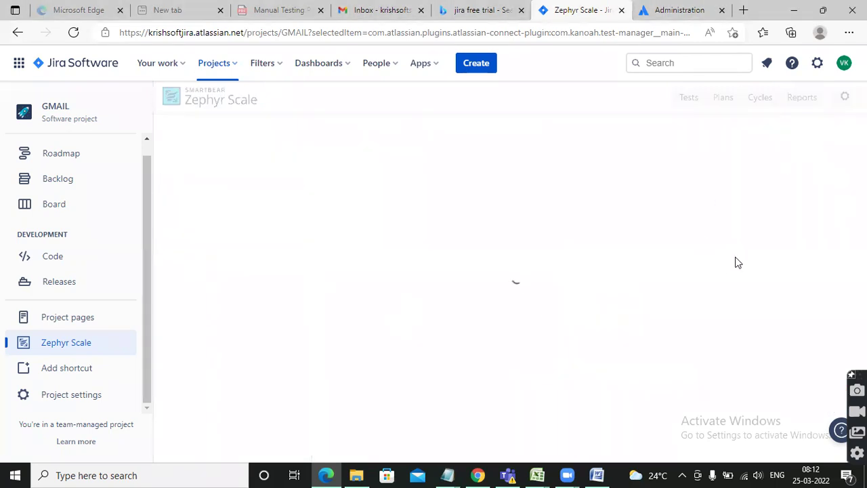
{"action": "left_click", "coordinate": [234, 195]}
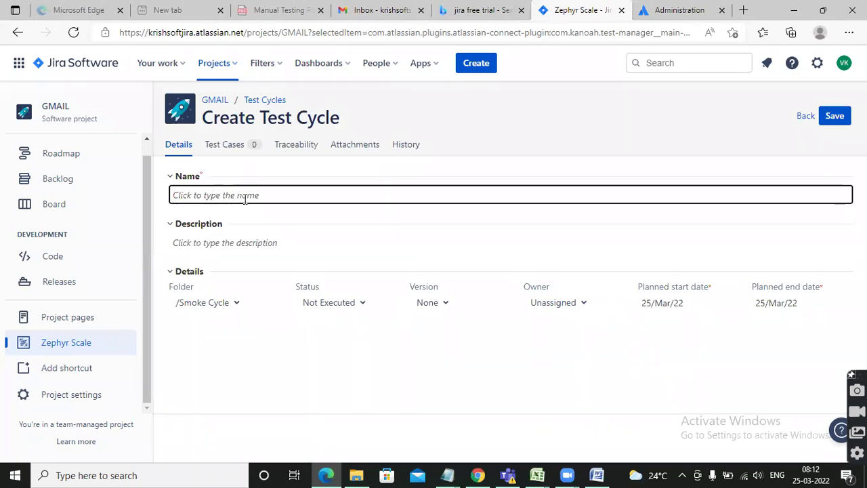
{"action": "type", "text": "S"}
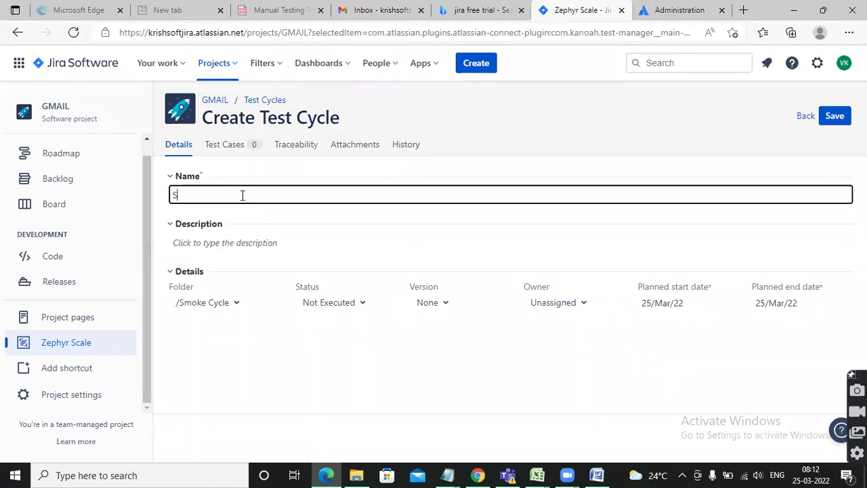
{"action": "type", "text": "moke Test Cycle"}
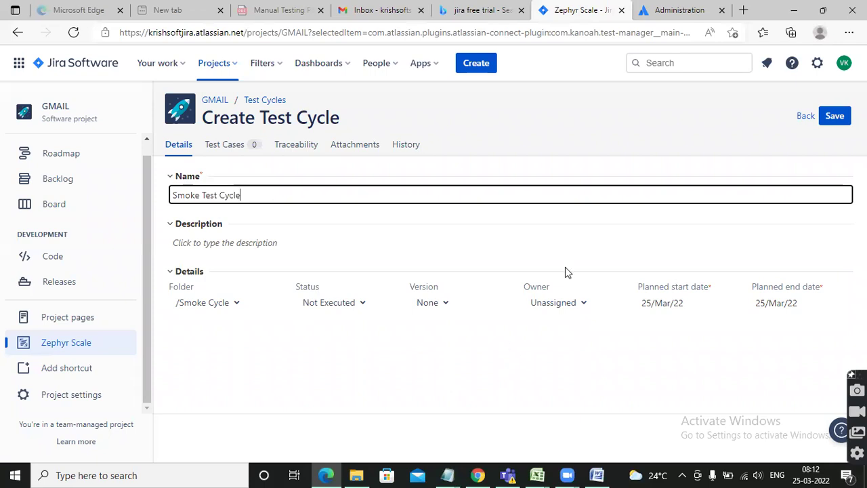
{"action": "left_click", "coordinate": [835, 118]}
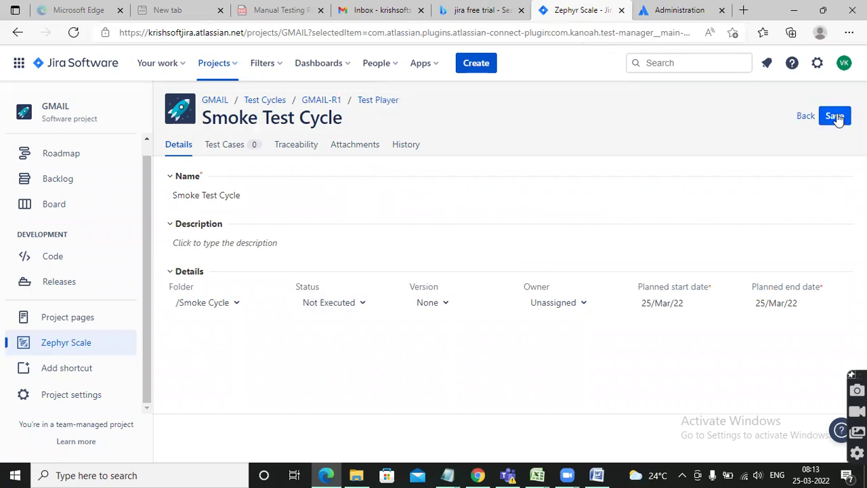
{"action": "left_click", "coordinate": [806, 115]}
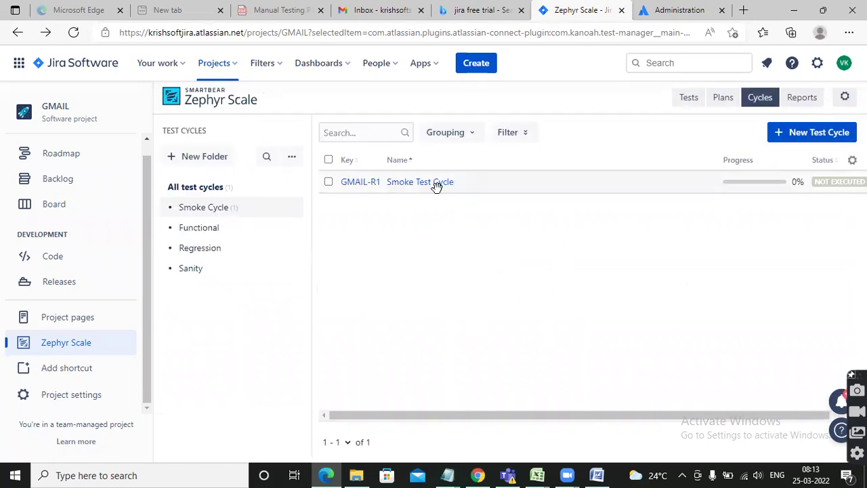
Delete the Functional, Regression and Sanity folders from the test cycles
{"action": "left_click", "coordinate": [194, 230]}
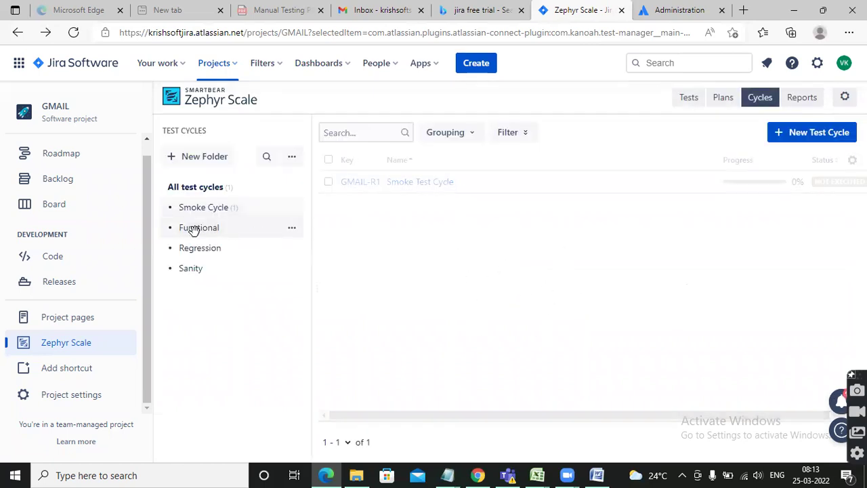
{"action": "left_click", "coordinate": [293, 229]}
{"action": "left_click", "coordinate": [307, 297]}
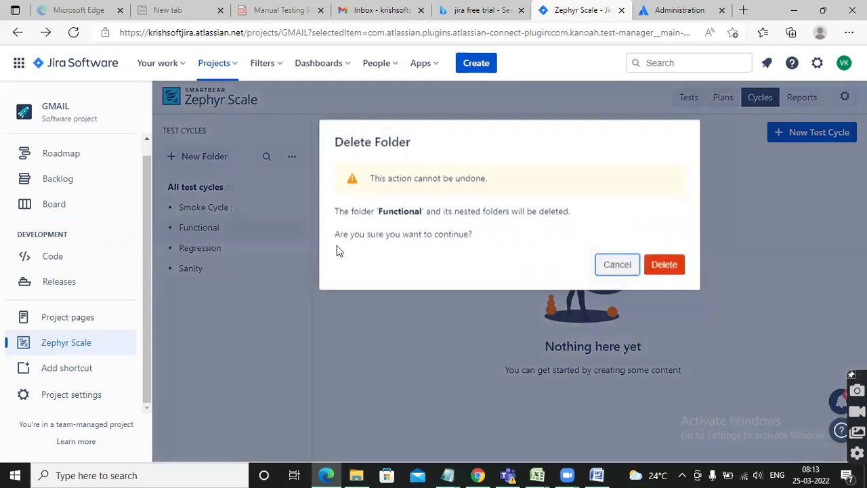
{"action": "left_click", "coordinate": [664, 264]}
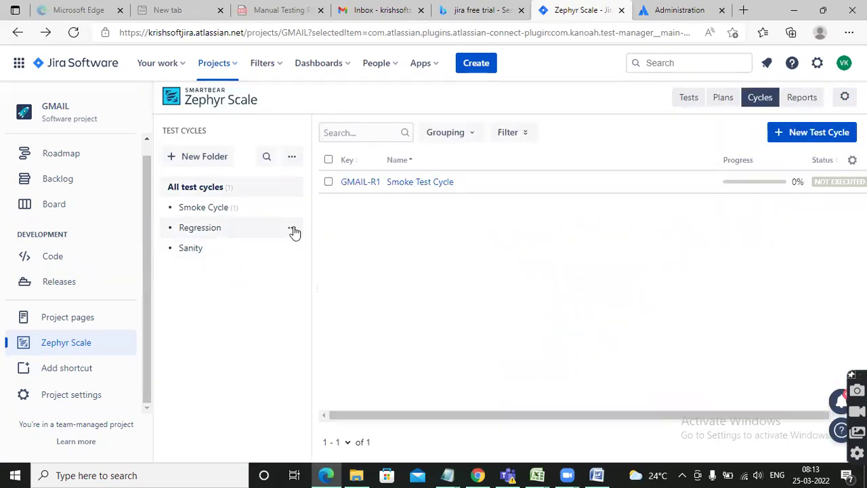
{"action": "left_click", "coordinate": [293, 230]}
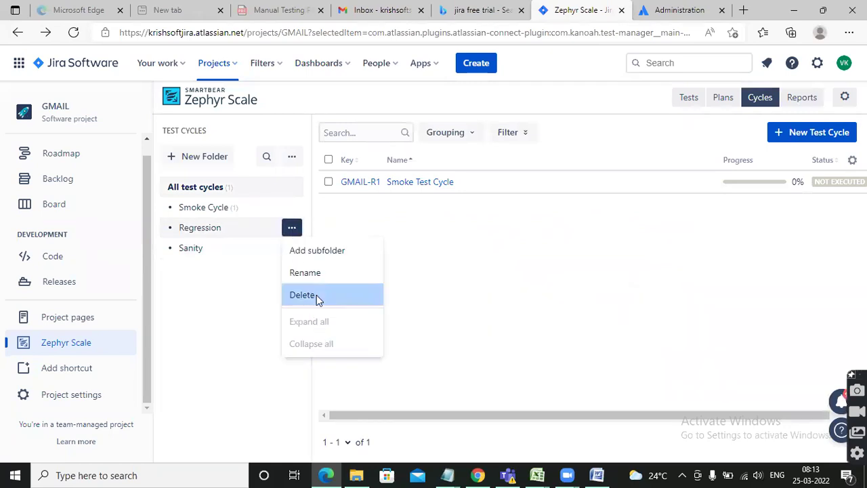
{"action": "left_click", "coordinate": [317, 295]}
{"action": "left_click", "coordinate": [664, 265]}
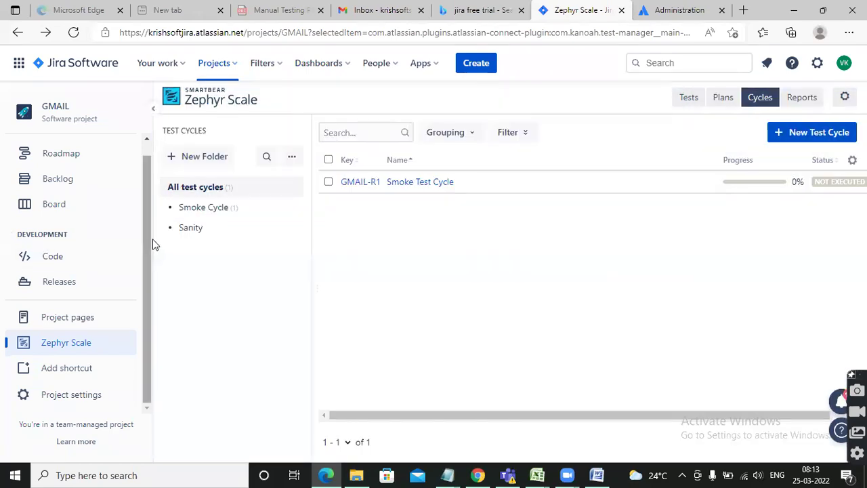
{"action": "left_click", "coordinate": [291, 231]}
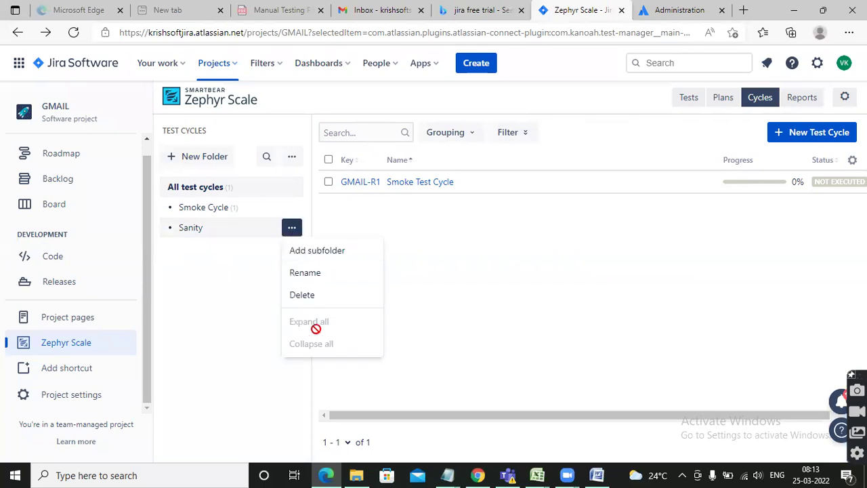
{"action": "left_click", "coordinate": [317, 295]}
{"action": "left_click", "coordinate": [668, 265]}
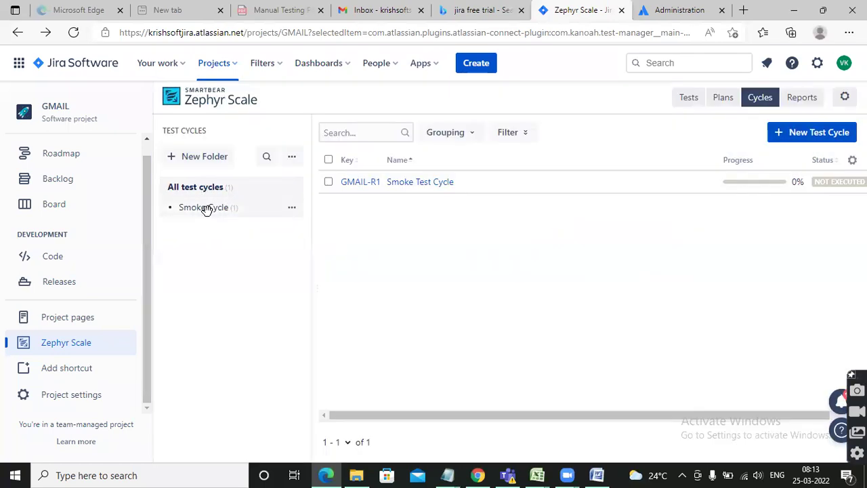
Rename the Smoke Cycle folder in the test cycles as Gmail App
{"action": "left_click", "coordinate": [291, 209]}
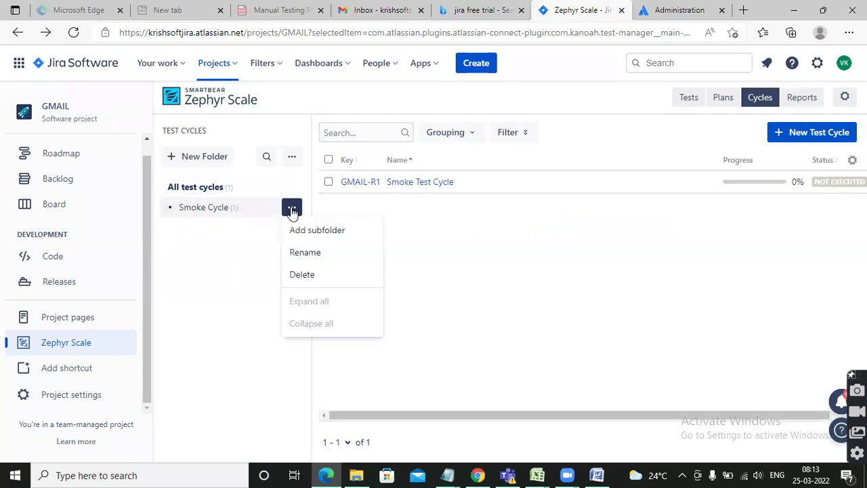
{"action": "left_click", "coordinate": [305, 252]}
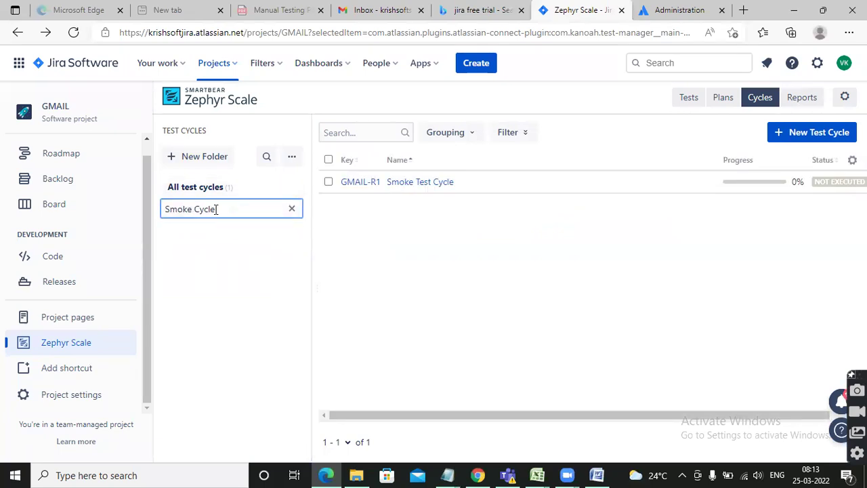
{"action": "key", "text": "ctrl+a"}
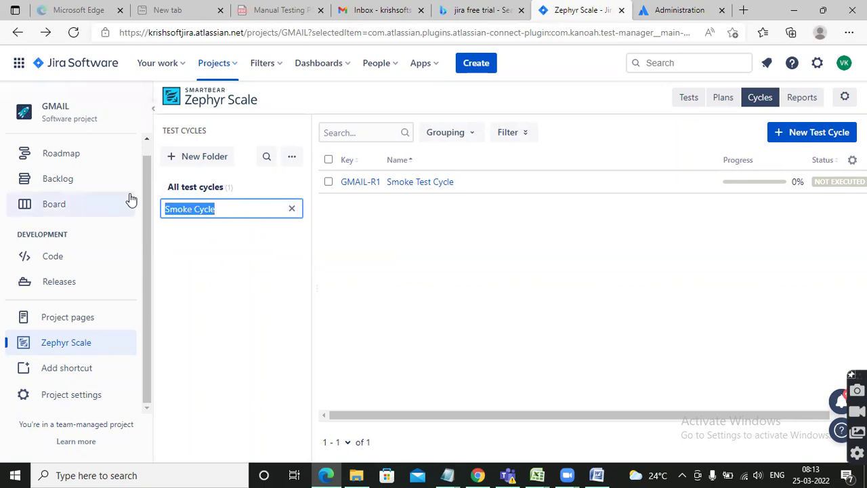
{"action": "type", "text": "A"}
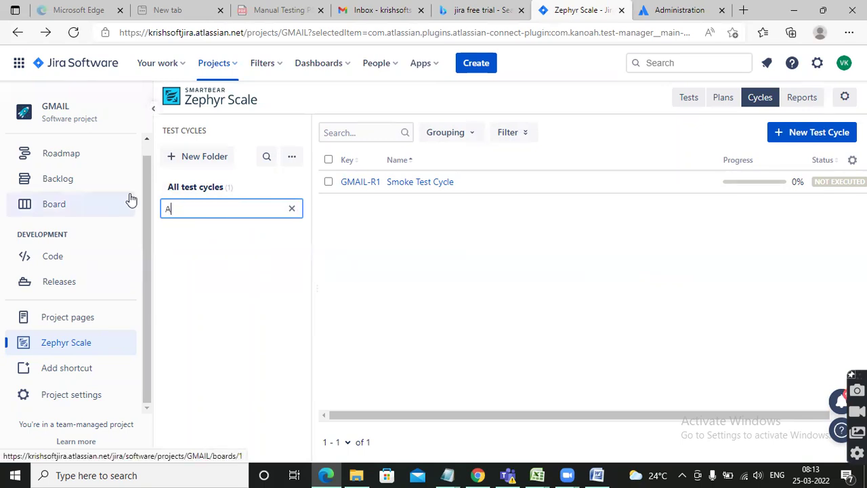
{"action": "key", "text": "BackSpace"}
{"action": "type", "text": "Gmail App"}
{"action": "key", "text": "Return"}
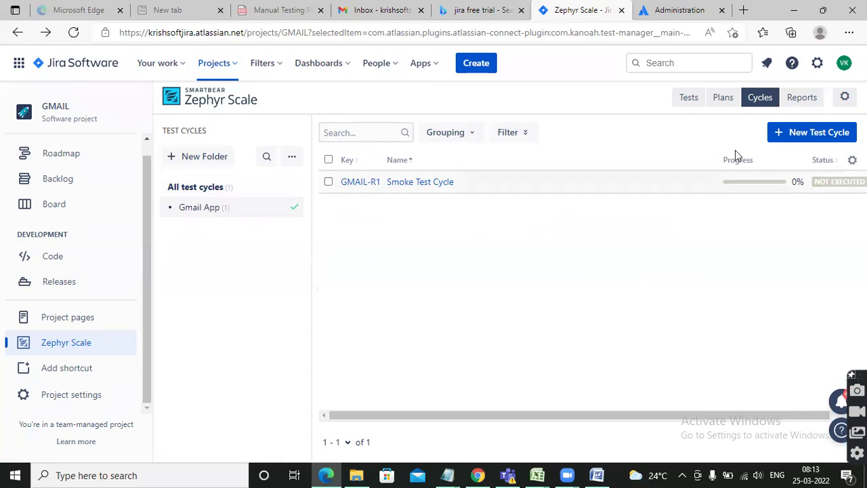
Create and save a test cycle named Functional Cycle in the Gmail App folder, and return to the cycle list
{"action": "left_click", "coordinate": [816, 133]}
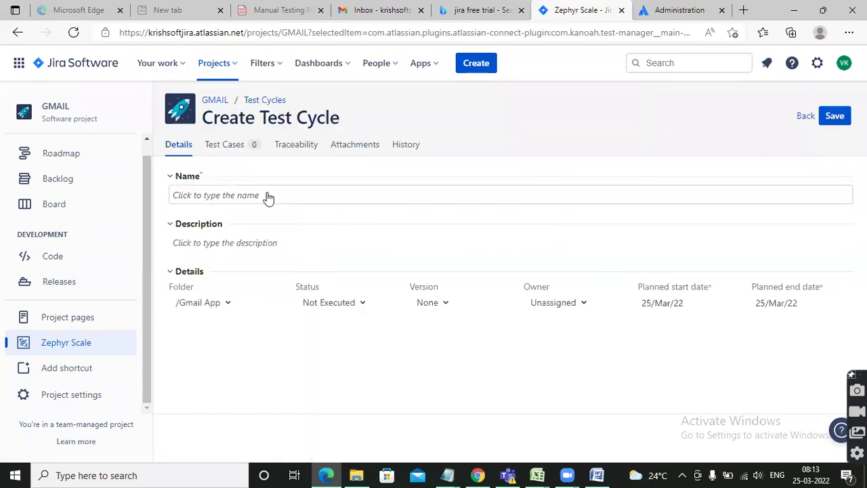
{"action": "left_click", "coordinate": [266, 196]}
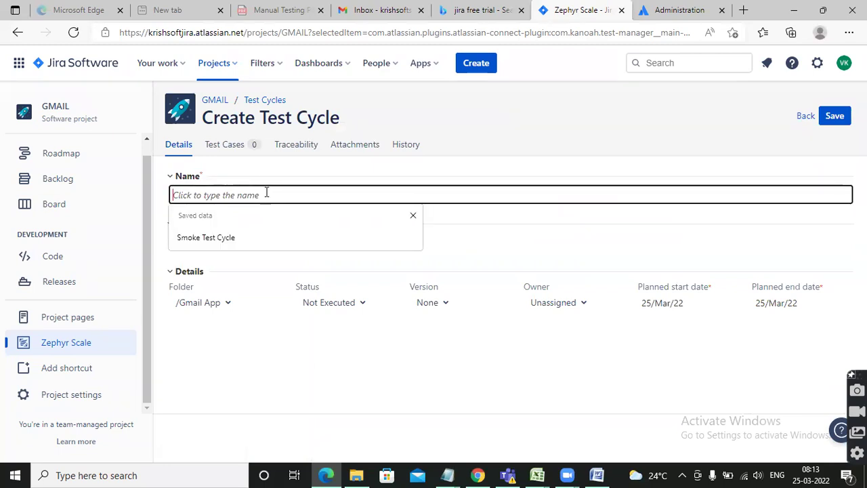
{"action": "type", "text": "Functional Cycle"}
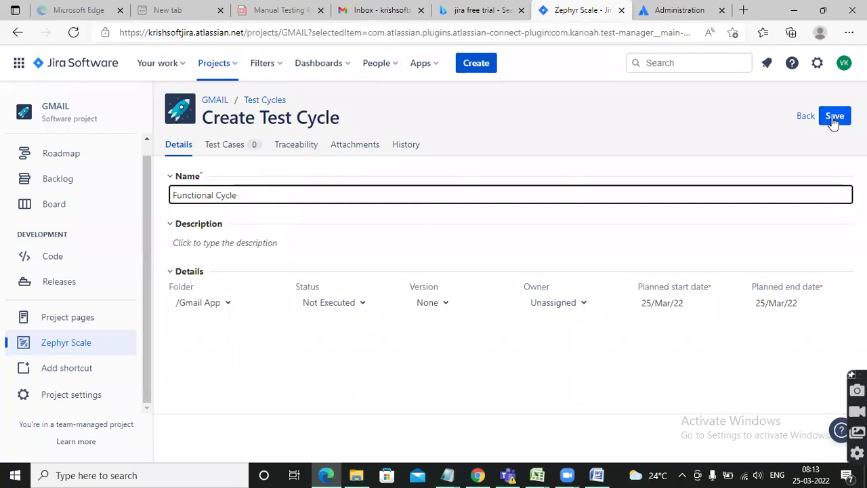
{"action": "left_click", "coordinate": [835, 116]}
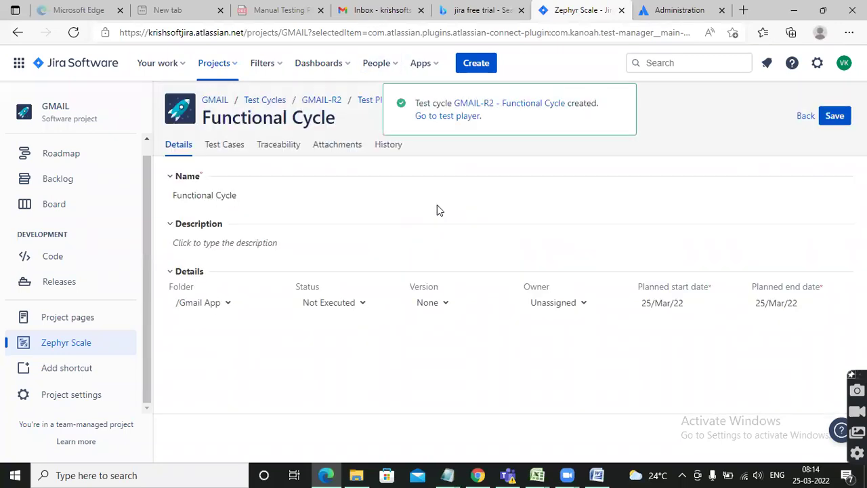
{"action": "left_click", "coordinate": [805, 117]}
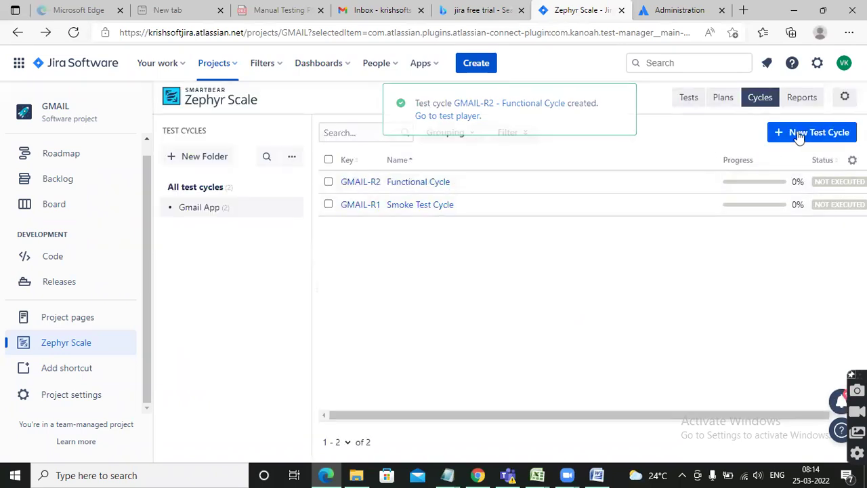
Create and save a test cycle named Regression Cycle in the Gmail App folder, and return to the cycle list
{"action": "left_click", "coordinate": [797, 132]}
{"action": "left_click", "coordinate": [195, 195]}
{"action": "type", "text": "Regression Cycle"}
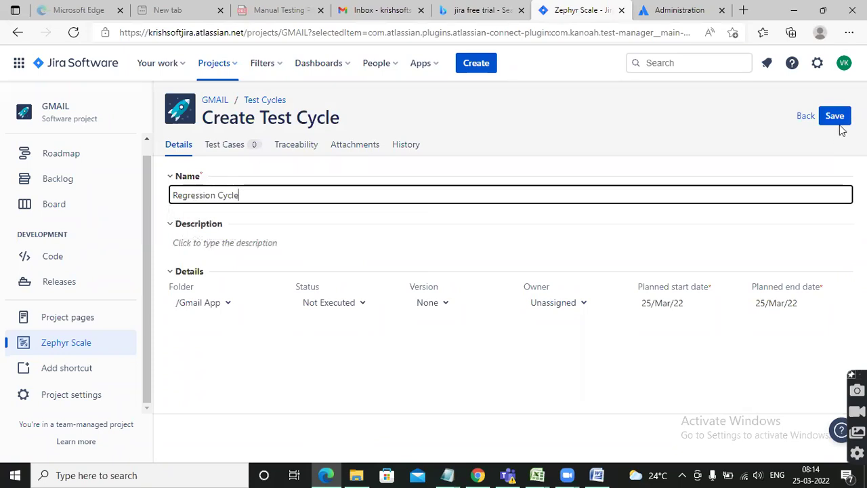
{"action": "left_click", "coordinate": [836, 117]}
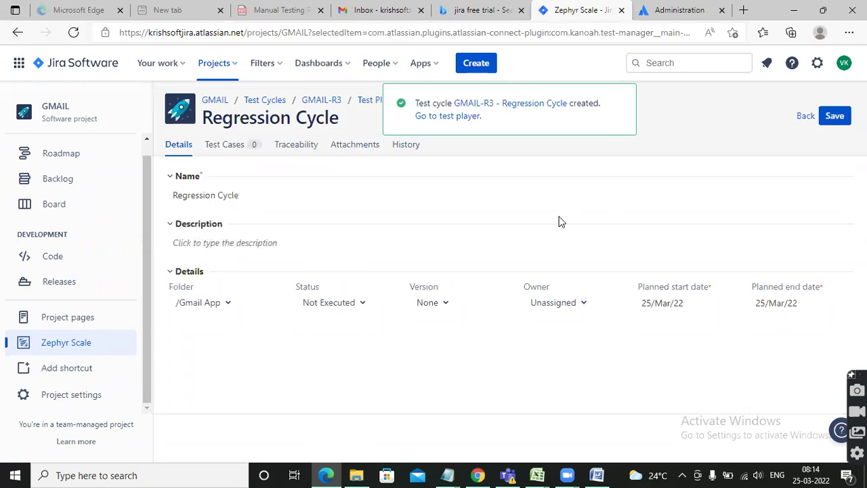
{"action": "left_click", "coordinate": [805, 115]}
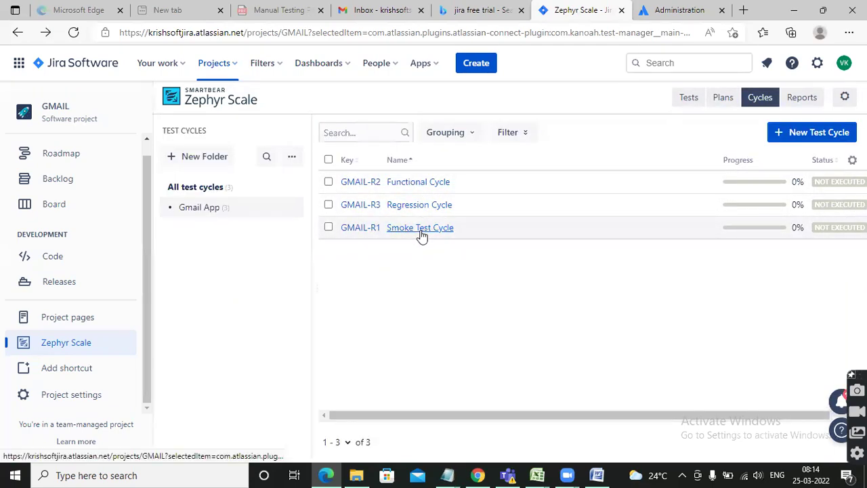
Try to move Smoke Test Cycle above Functional Cycle in the cycle list
{"action": "left_click_drag", "start_coordinate": [423, 228], "coordinate": [488, 173]}
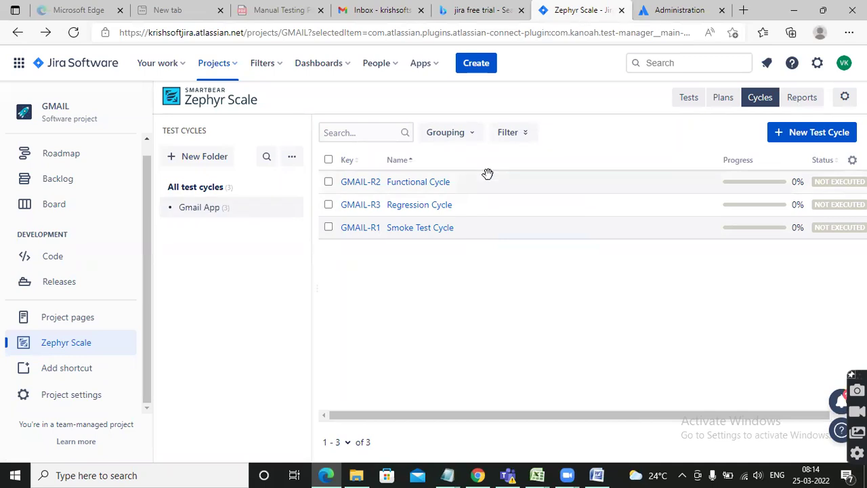
{"action": "left_click_drag", "start_coordinate": [470, 228], "coordinate": [473, 170]}
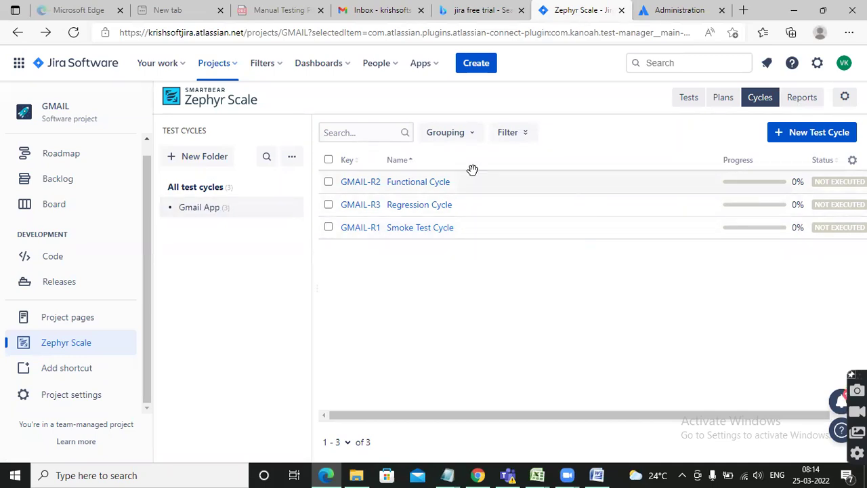
{"action": "left_click", "coordinate": [328, 228]}
{"action": "left_click_drag", "start_coordinate": [459, 256], "coordinate": [455, 210]}
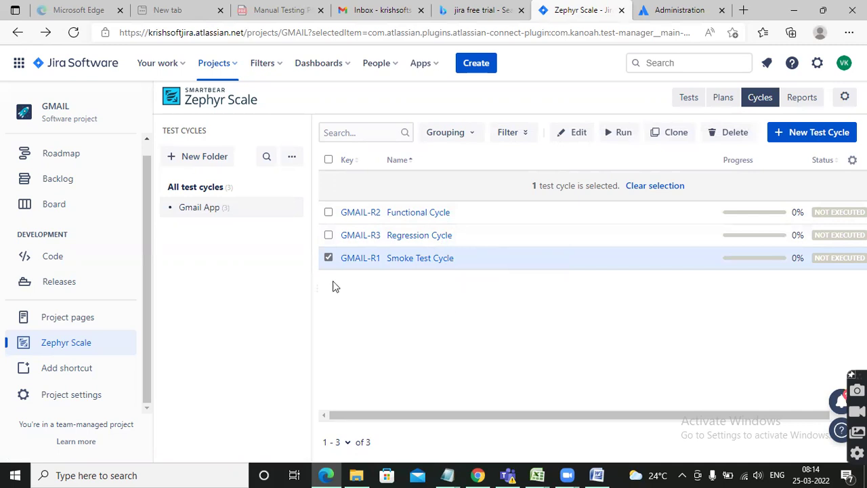
{"action": "left_click", "coordinate": [328, 258]}
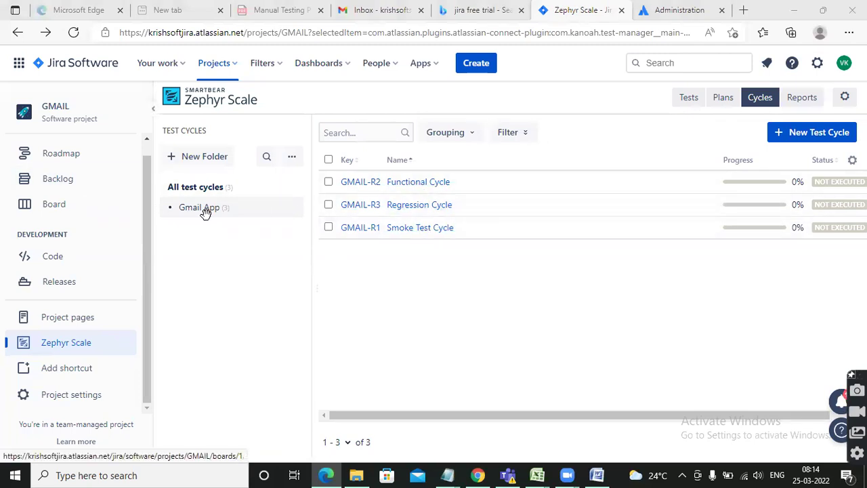
Create and save a test cycle named Sanity Cycle in the Gmail App folder, and return to the cycle list
{"action": "left_click", "coordinate": [828, 133]}
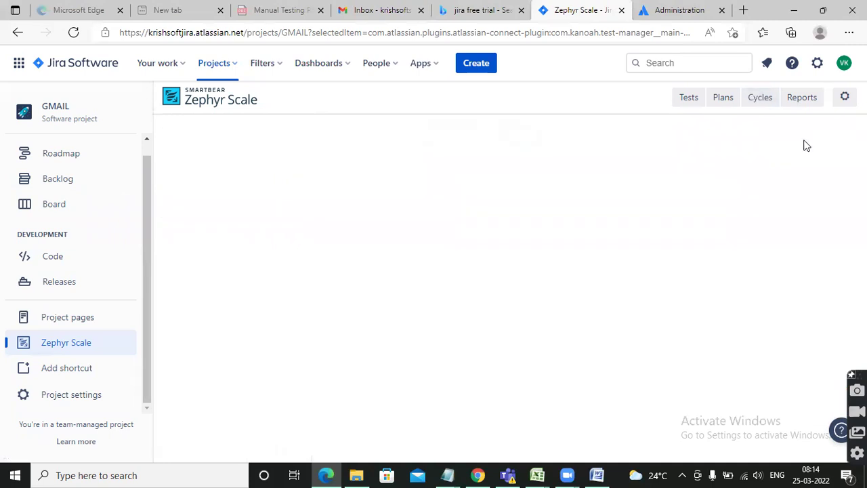
{"action": "left_click", "coordinate": [218, 194]}
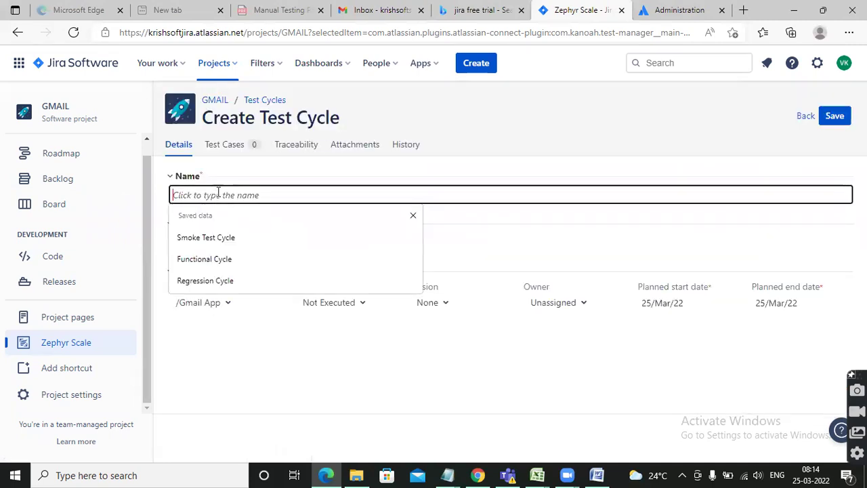
{"action": "type", "text": "Sanity Cycle"}
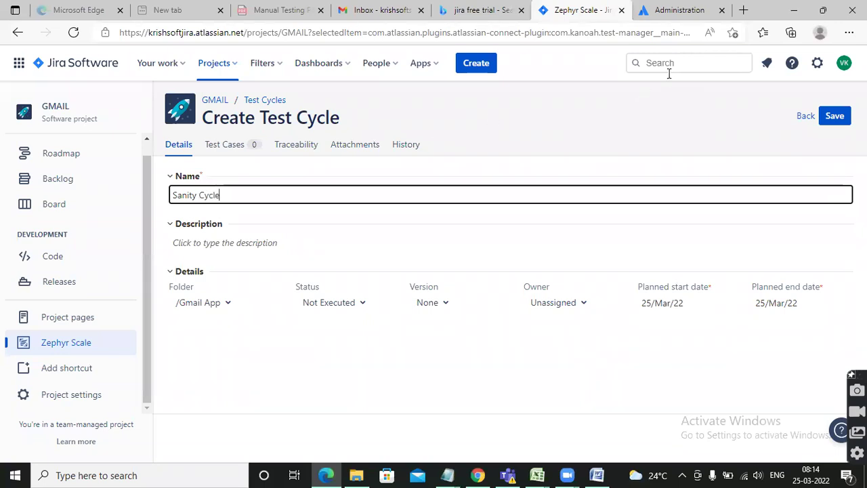
{"action": "left_click", "coordinate": [835, 115]}
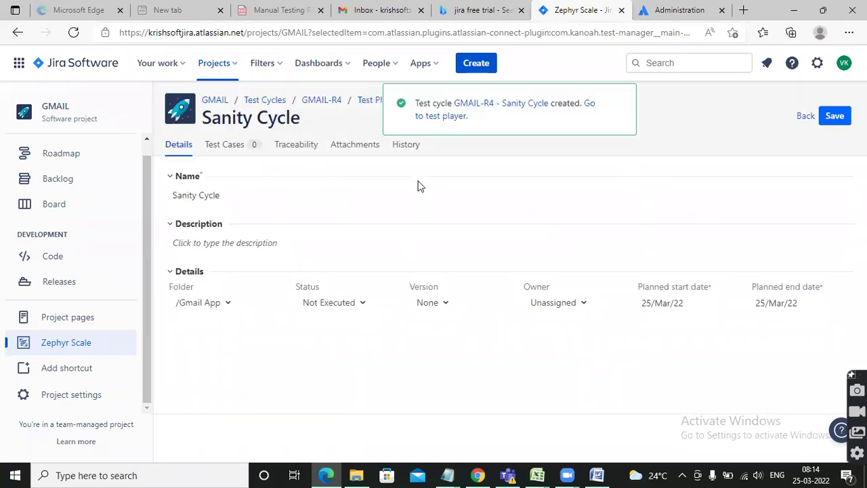
{"action": "left_click", "coordinate": [804, 115]}
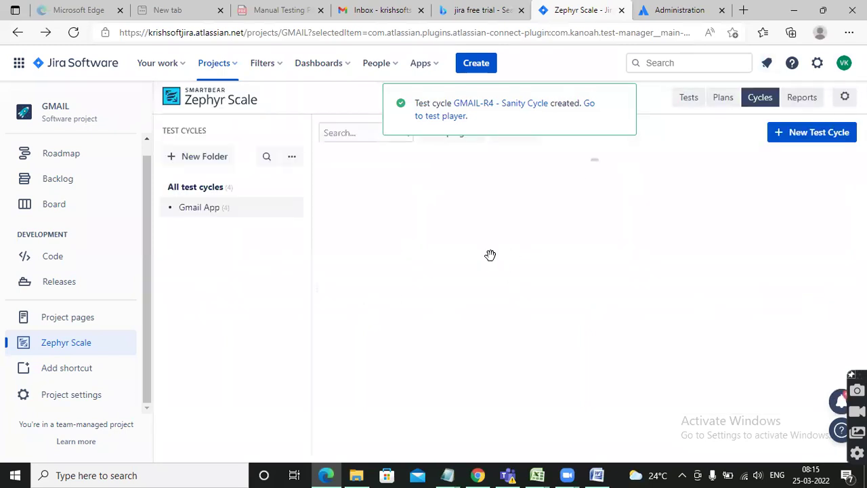
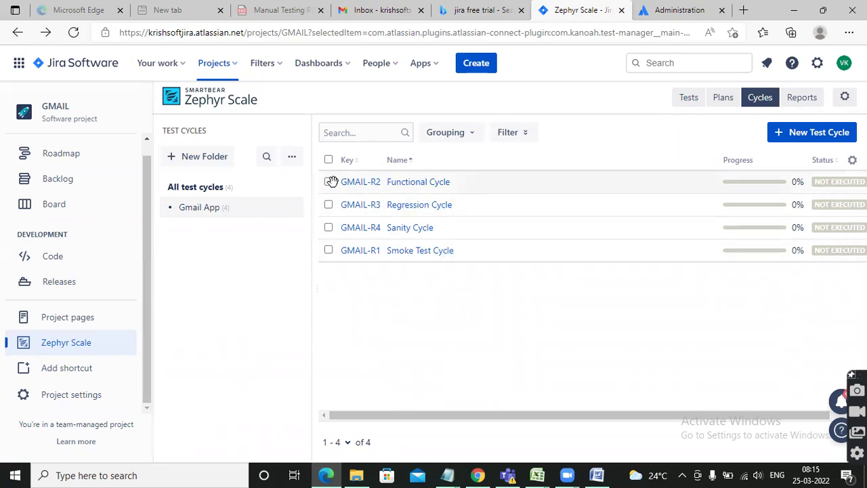
Open Smoke Test Cycle, turn off the filter showing only assigned test cases, and return to the cycle list
{"action": "left_click", "coordinate": [328, 250]}
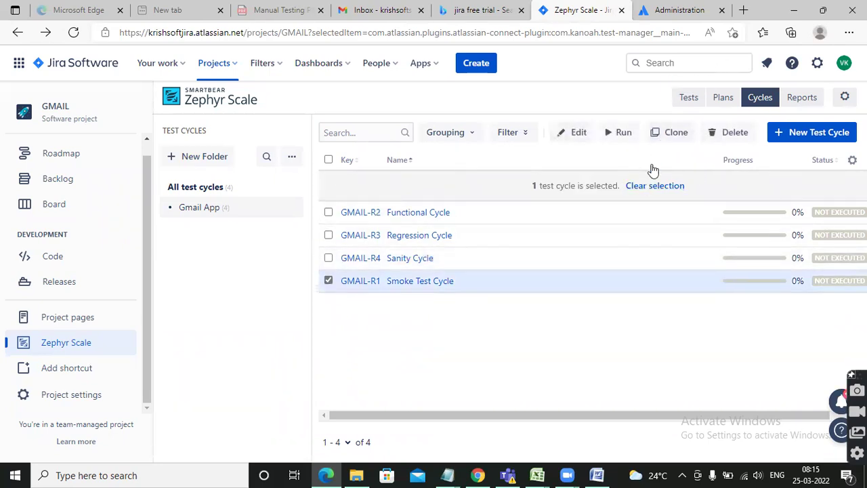
{"action": "left_click", "coordinate": [410, 282]}
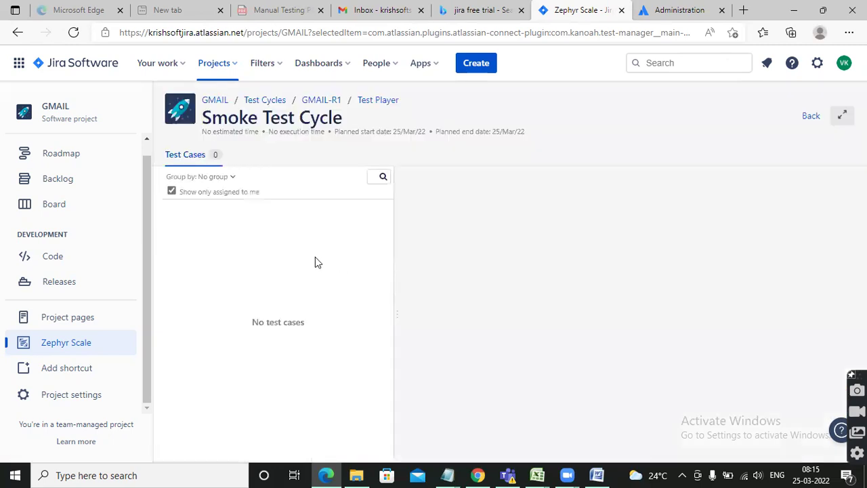
{"action": "left_click", "coordinate": [172, 192]}
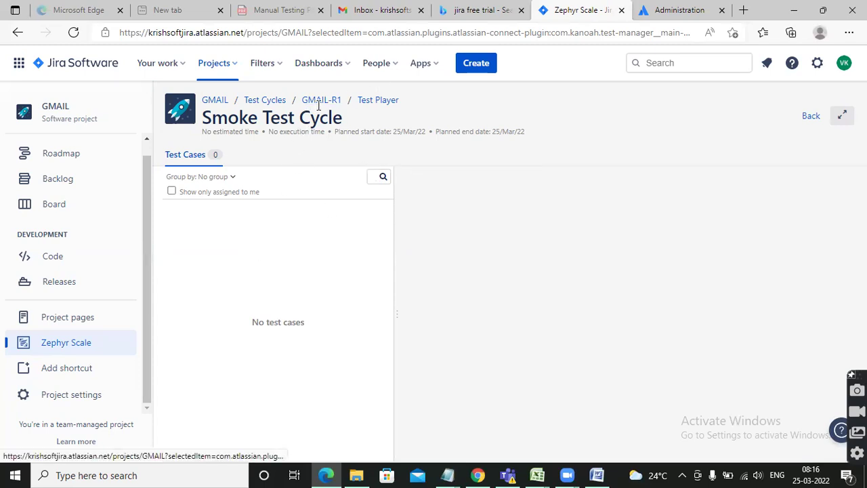
{"action": "left_click", "coordinate": [265, 101]}
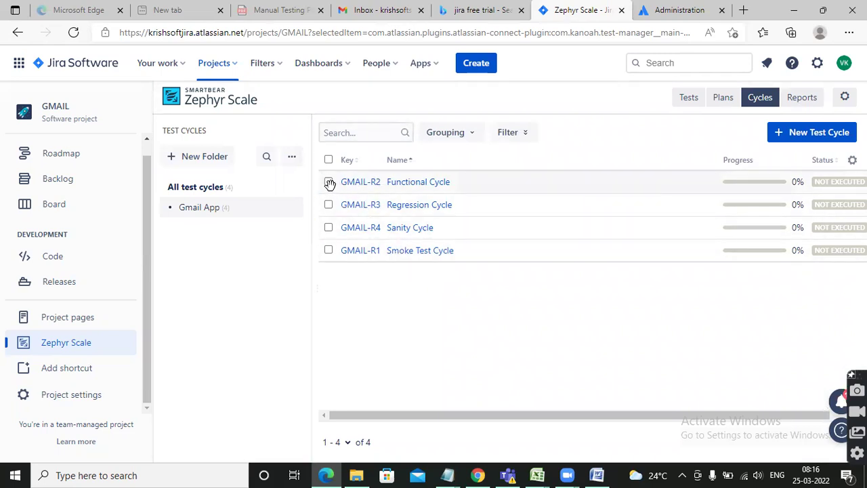
Reopen Smoke Test Cycle in the test player to check its test cases
{"action": "left_click", "coordinate": [328, 251]}
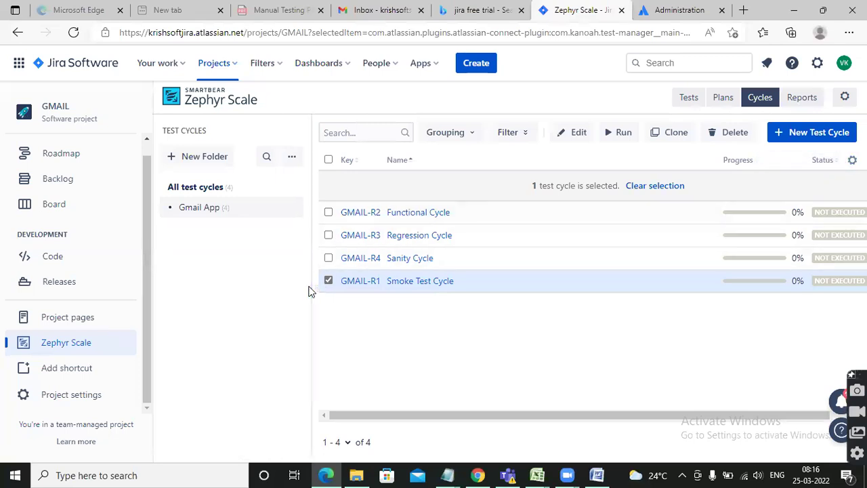
{"action": "left_click", "coordinate": [398, 284]}
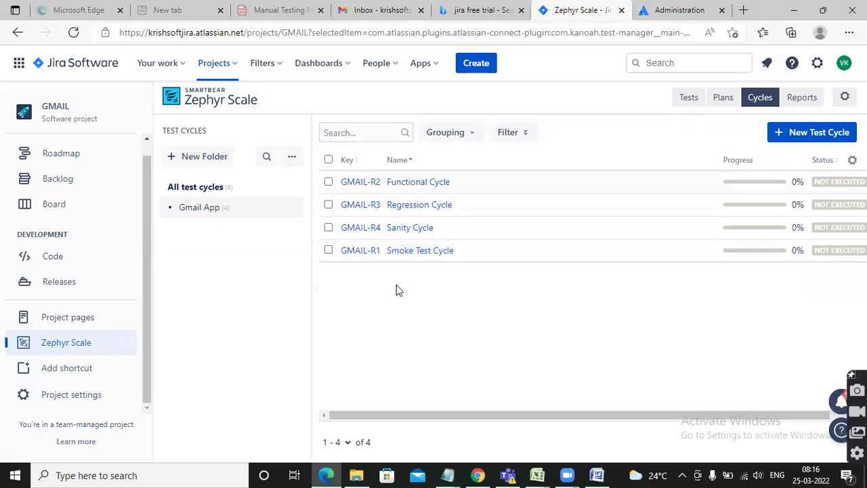
{"action": "left_click", "coordinate": [408, 252]}
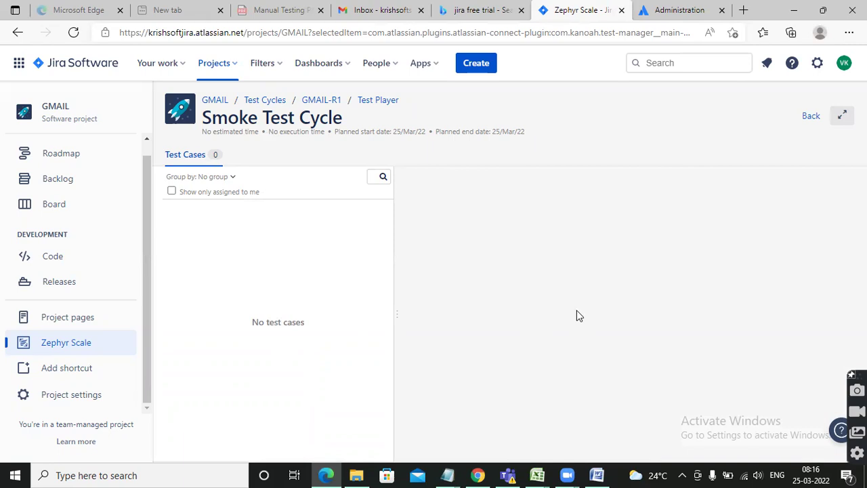
Return to the test case list, select GMAIL-T1, and look through its bulk actions and the test case creation options
{"action": "left_click", "coordinate": [64, 343]}
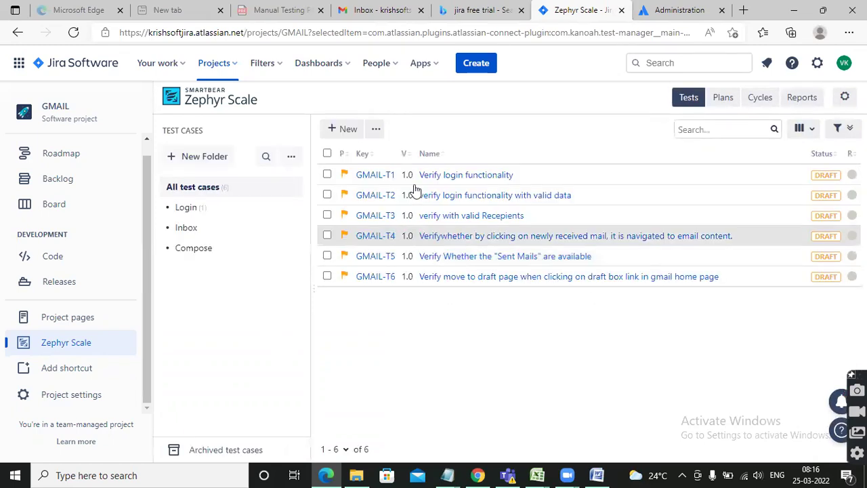
{"action": "left_click", "coordinate": [327, 174]}
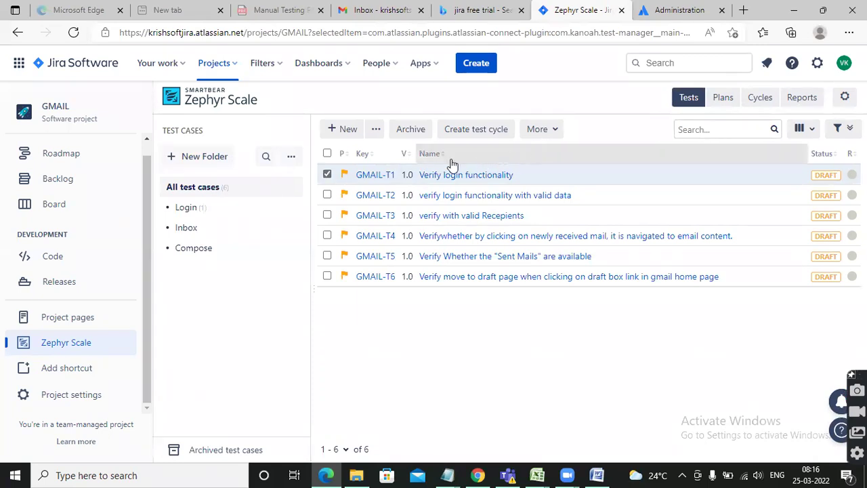
{"action": "left_click", "coordinate": [556, 129]}
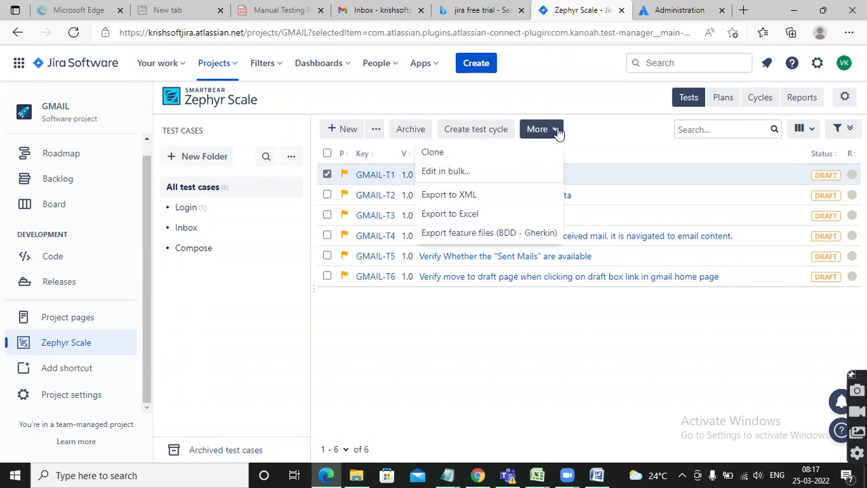
{"action": "left_click", "coordinate": [606, 121]}
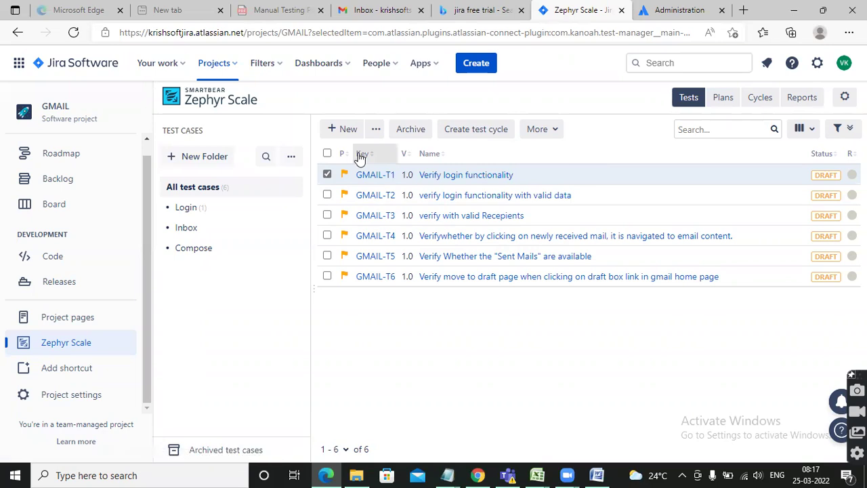
{"action": "left_click", "coordinate": [376, 132]}
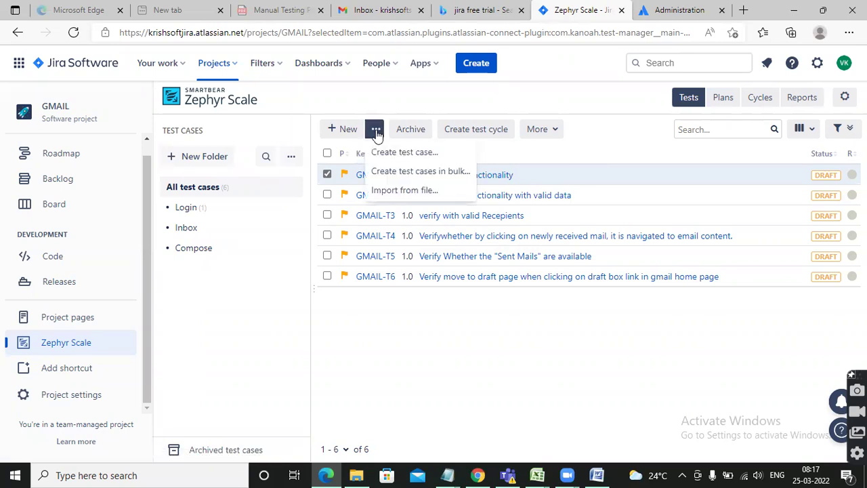
{"action": "left_click", "coordinate": [625, 150]}
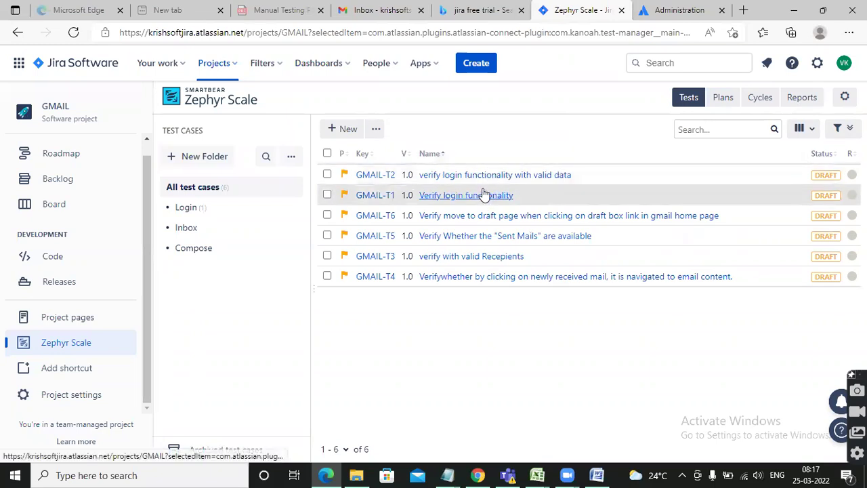
Open the test cycle list and check the actions available for Smoke Test Cycle and for the cycle folders
{"action": "left_click", "coordinate": [760, 101]}
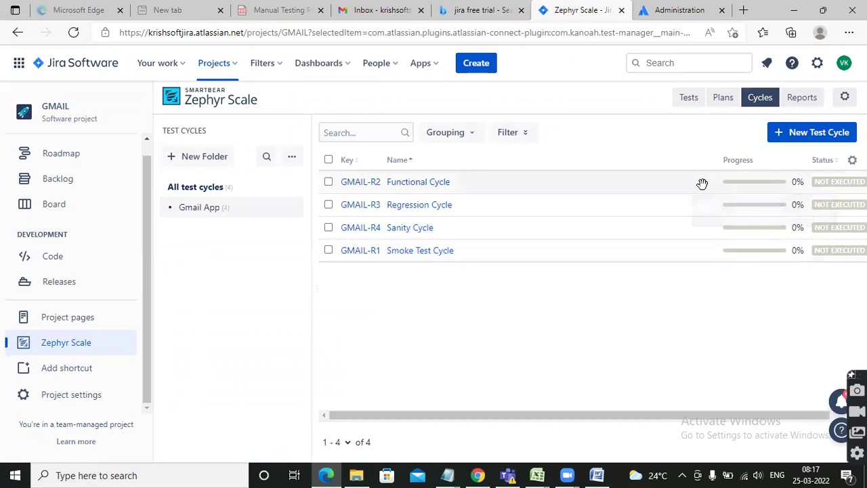
{"action": "left_click", "coordinate": [328, 251]}
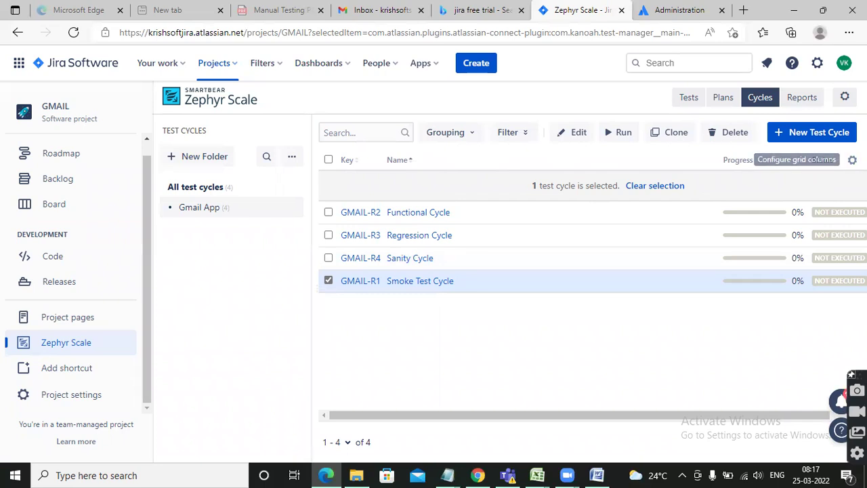
{"action": "left_click", "coordinate": [829, 282]}
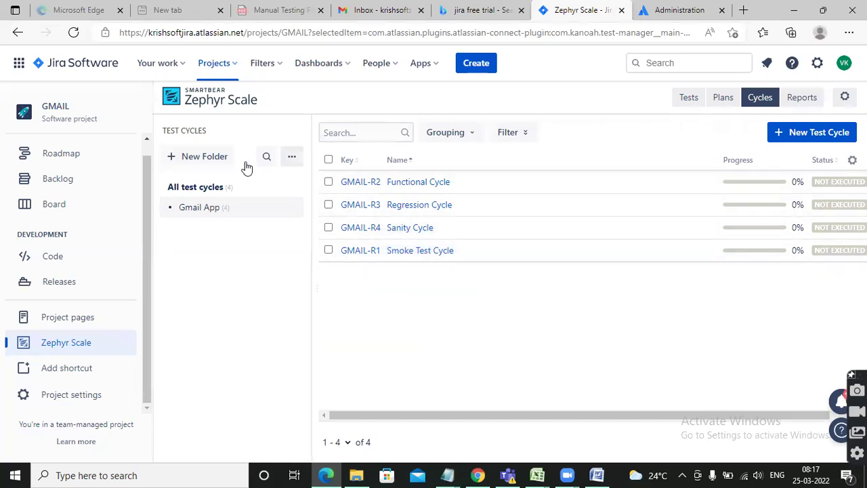
{"action": "left_click", "coordinate": [289, 158]}
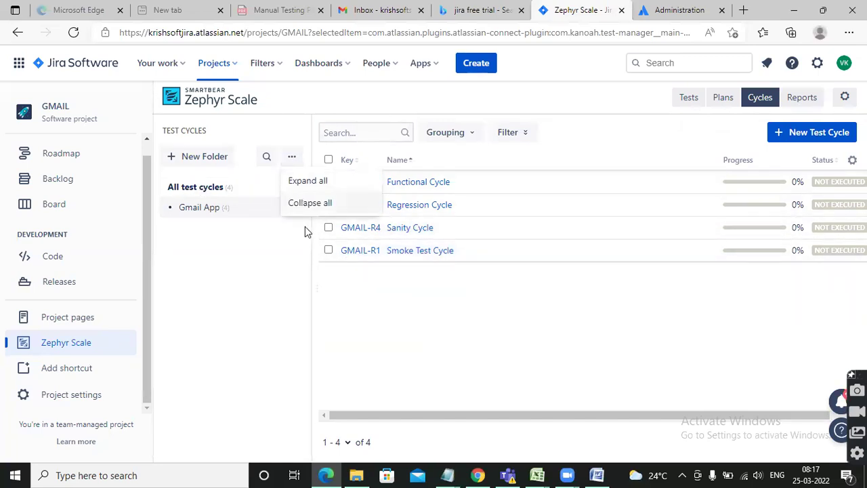
{"action": "left_click", "coordinate": [310, 202]}
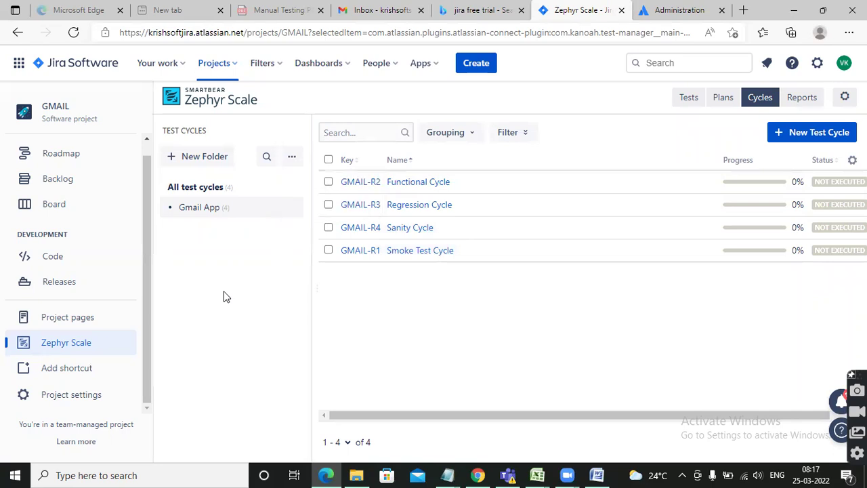
Go back to the test cases, select GMAIL-T2, and examine its bulk actions and the column display options
{"action": "left_click", "coordinate": [71, 345]}
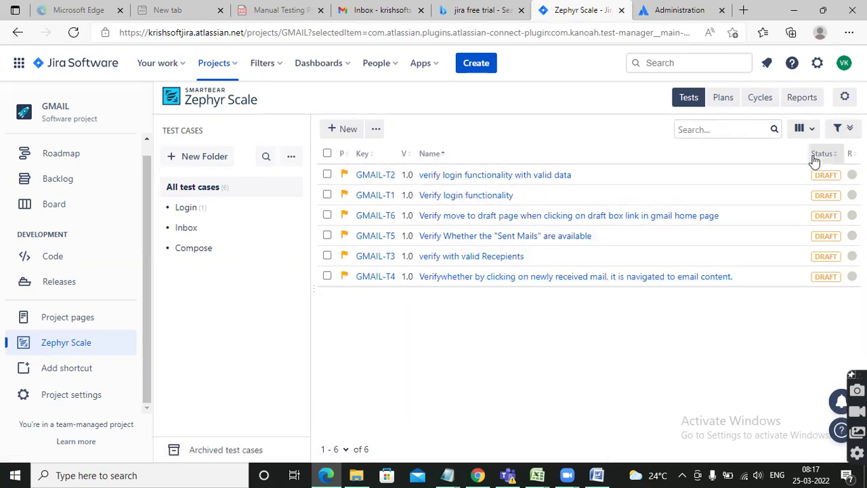
{"action": "left_click", "coordinate": [327, 175]}
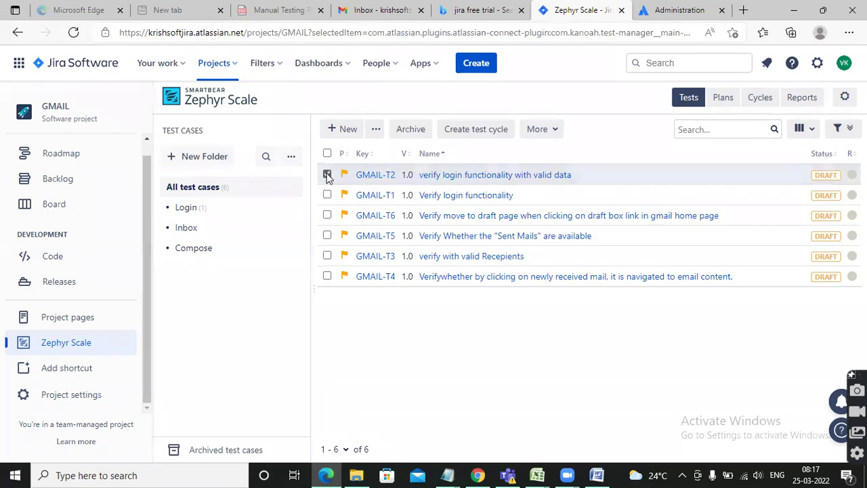
{"action": "left_click", "coordinate": [558, 129]}
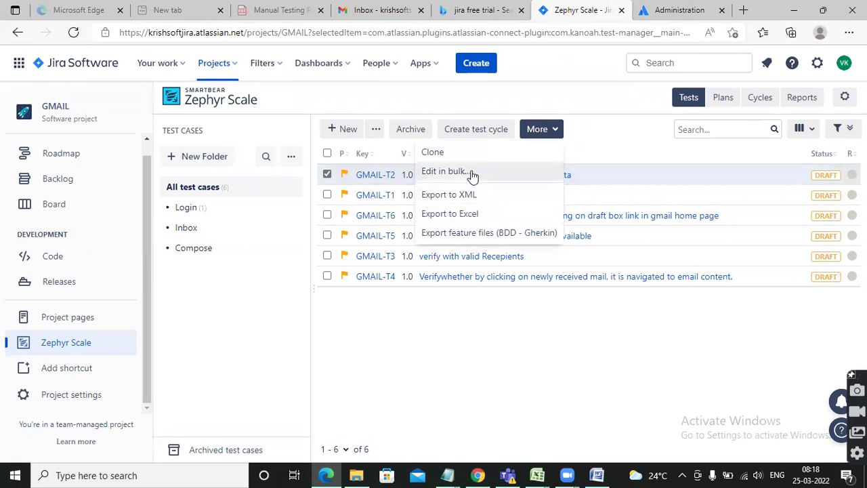
{"action": "left_click", "coordinate": [596, 130]}
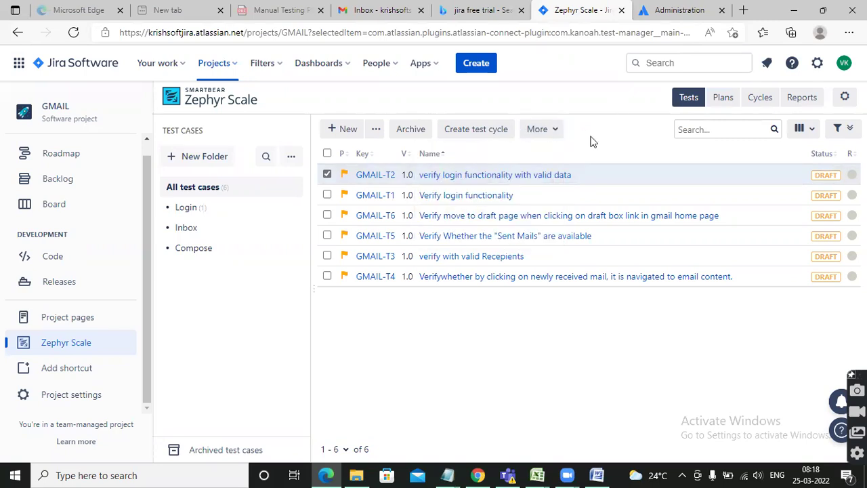
{"action": "left_click", "coordinate": [812, 134]}
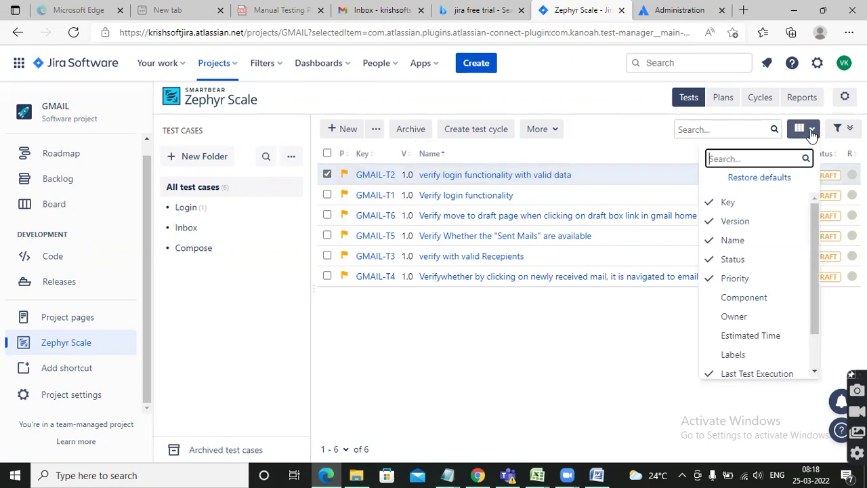
{"action": "left_click", "coordinate": [603, 336]}
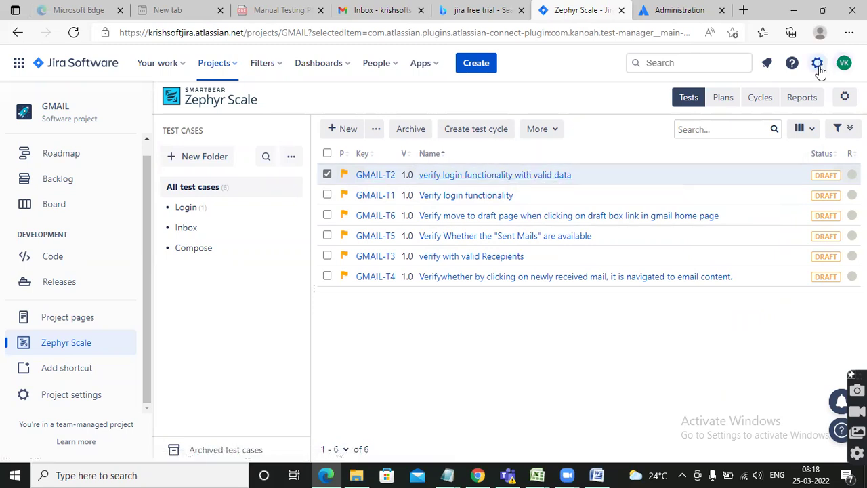
Open Smoke Test Cycle from the cycle list and check its test cases section in the test player
{"action": "left_click", "coordinate": [750, 97]}
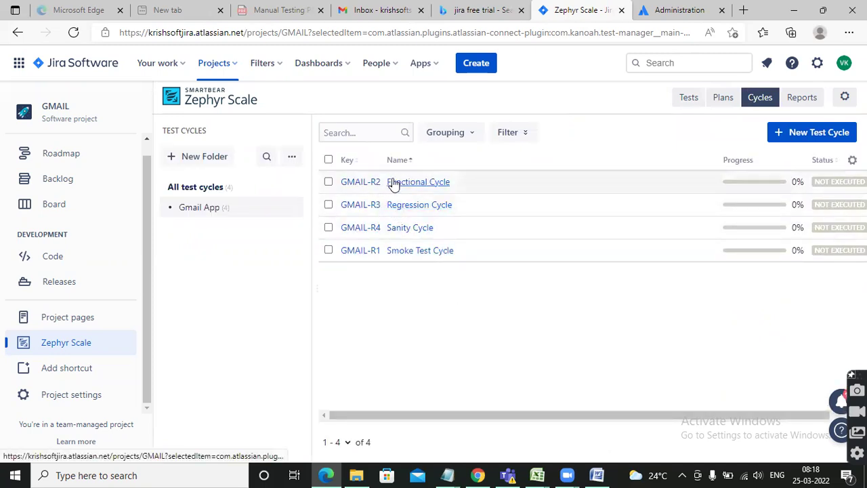
{"action": "left_click", "coordinate": [414, 250]}
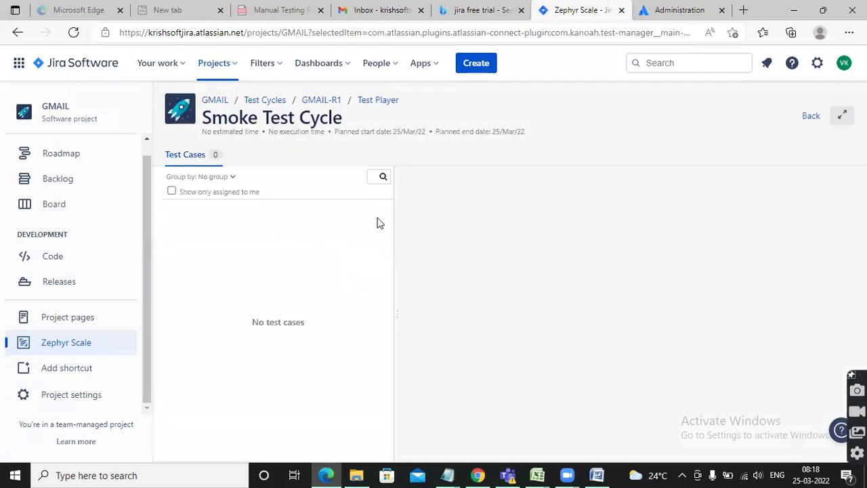
{"action": "left_click", "coordinate": [187, 156]}
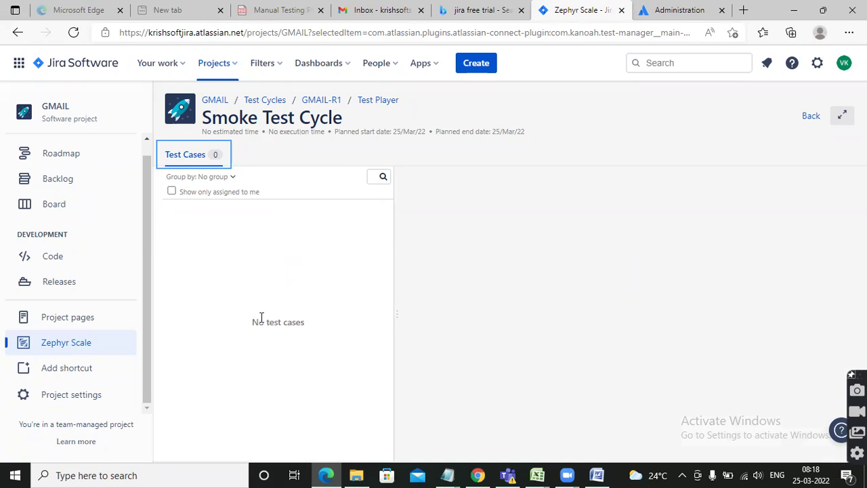
Select GMAIL-T2 in the test case list again and check the create and import options
{"action": "left_click", "coordinate": [75, 343]}
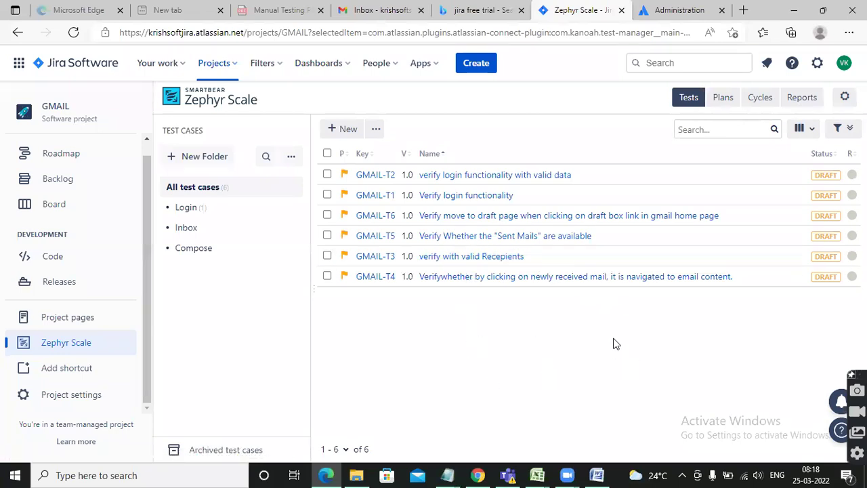
{"action": "left_click", "coordinate": [327, 175]}
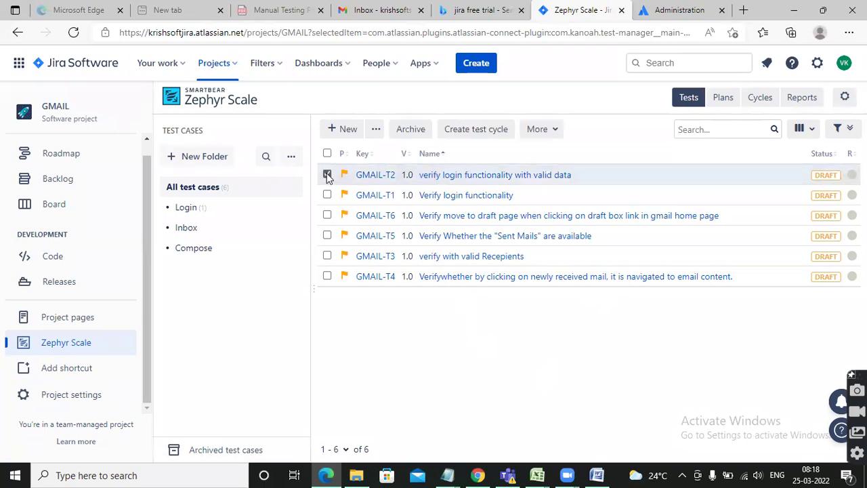
{"action": "left_click", "coordinate": [375, 132]}
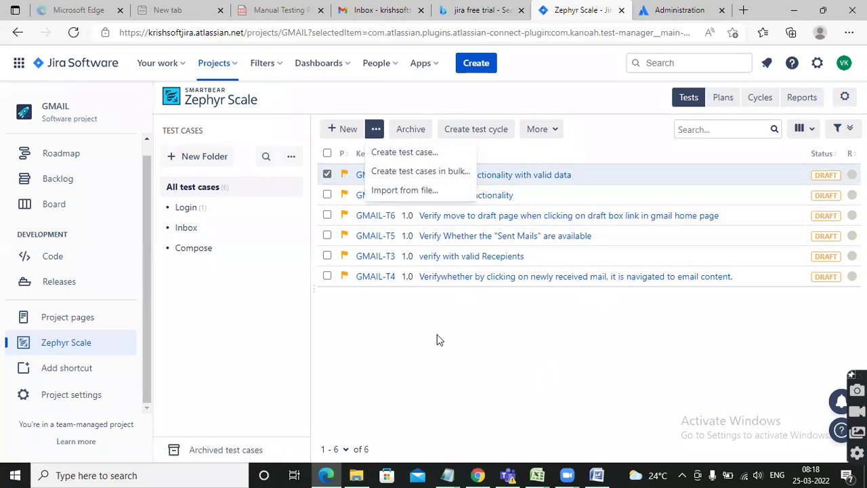
{"action": "left_click", "coordinate": [436, 290]}
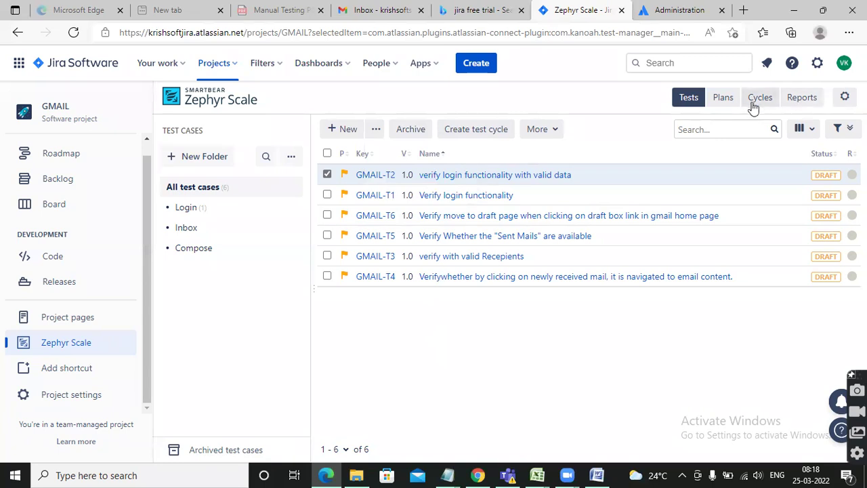
Open the test case "verify login functionality with valid data", review its traceability, test script, execution and details, and return to the test case list
{"action": "left_click", "coordinate": [491, 177]}
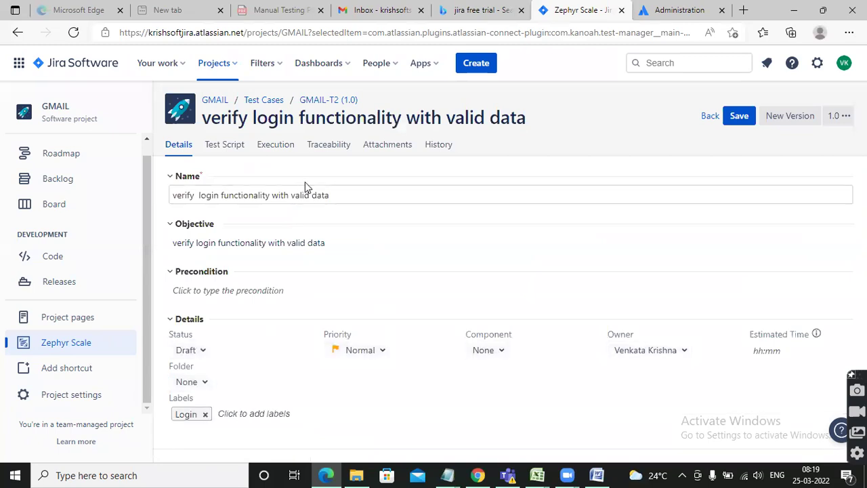
{"action": "left_click", "coordinate": [329, 149]}
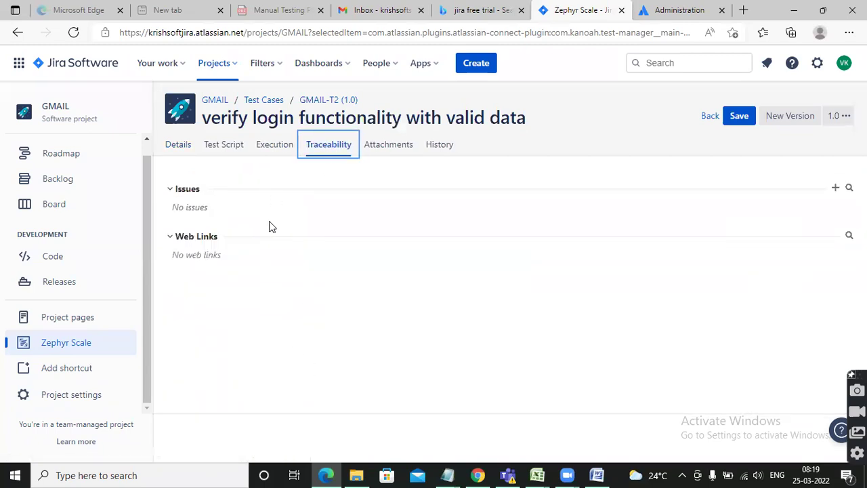
{"action": "left_click", "coordinate": [229, 148]}
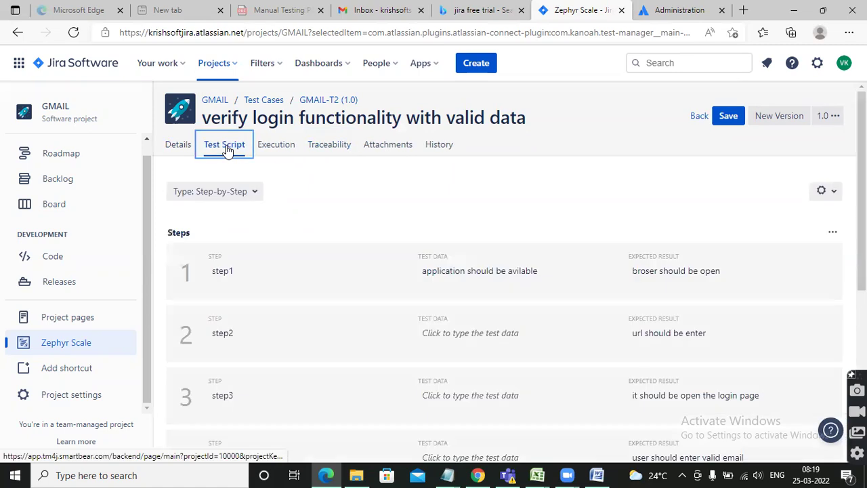
{"action": "left_click", "coordinate": [278, 150]}
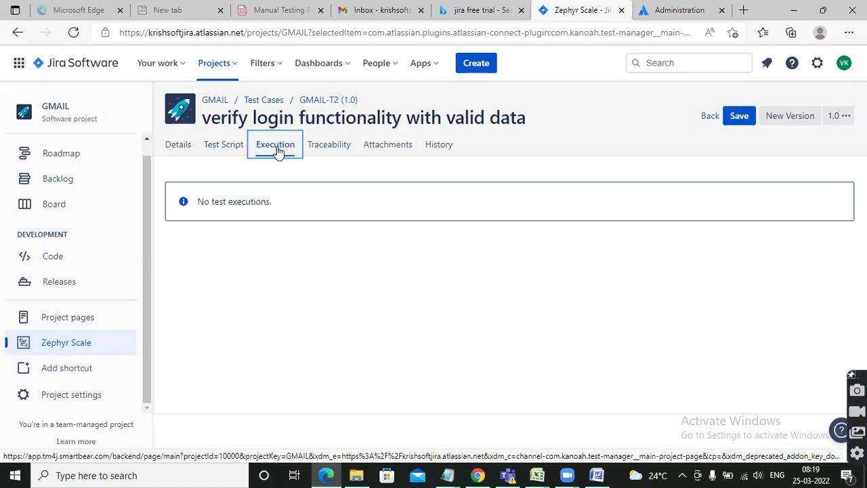
{"action": "left_click", "coordinate": [176, 147]}
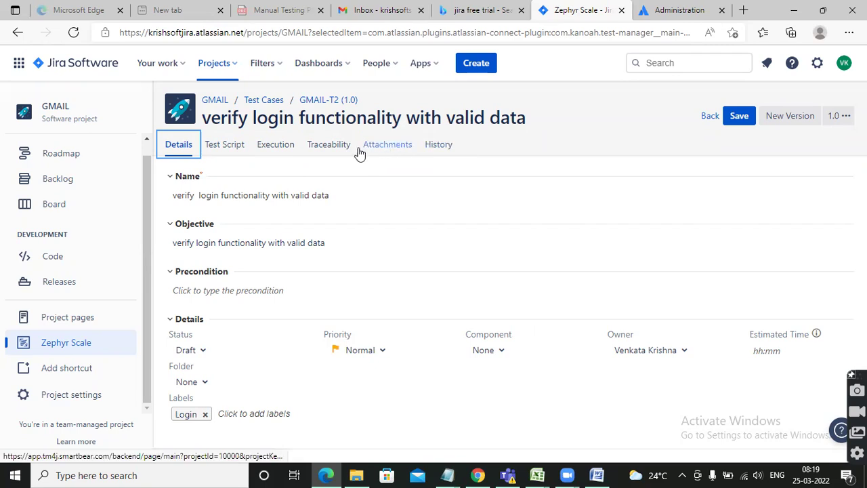
{"action": "left_click", "coordinate": [327, 147]}
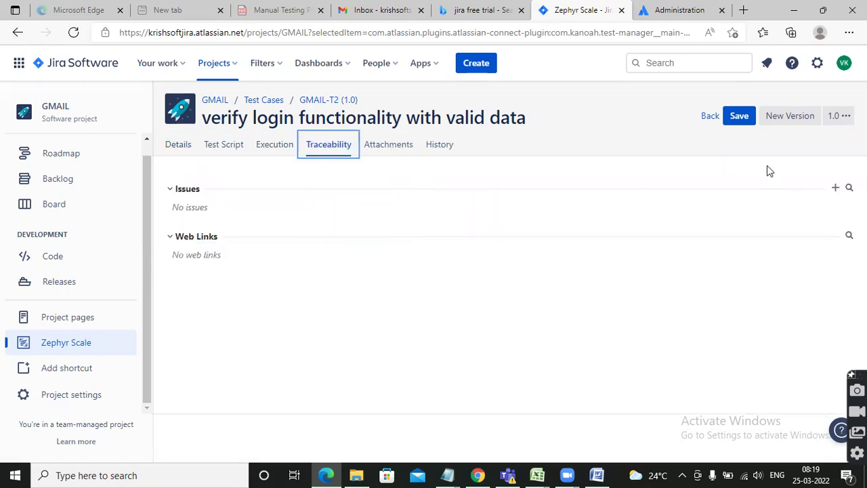
{"action": "left_click", "coordinate": [710, 117]}
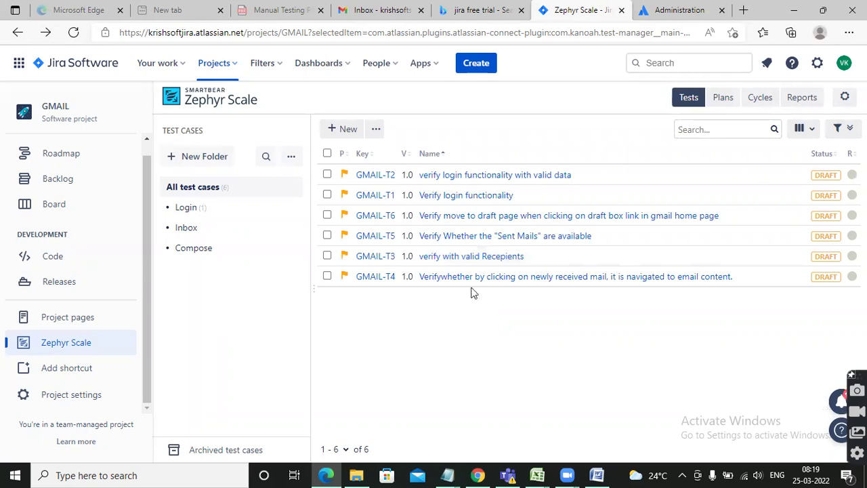
Open the test cycles list and examine its grouping choices and the folder tree's expand and collapse options
{"action": "left_click", "coordinate": [757, 99]}
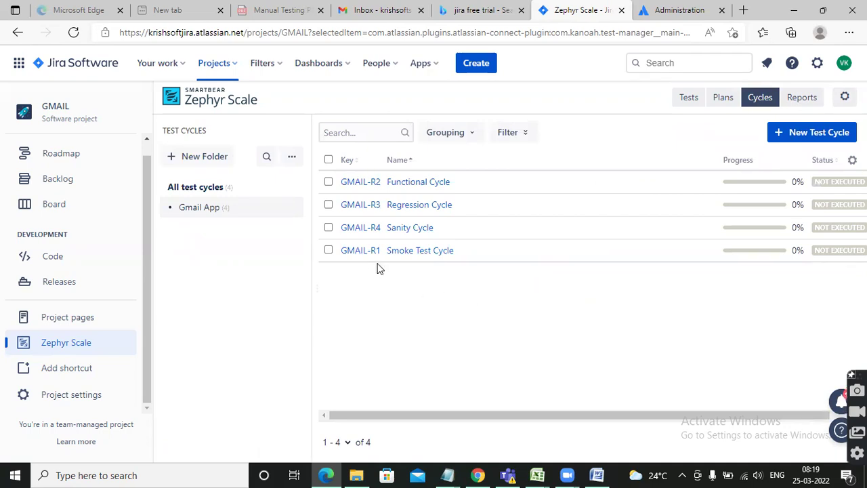
{"action": "left_click", "coordinate": [473, 134]}
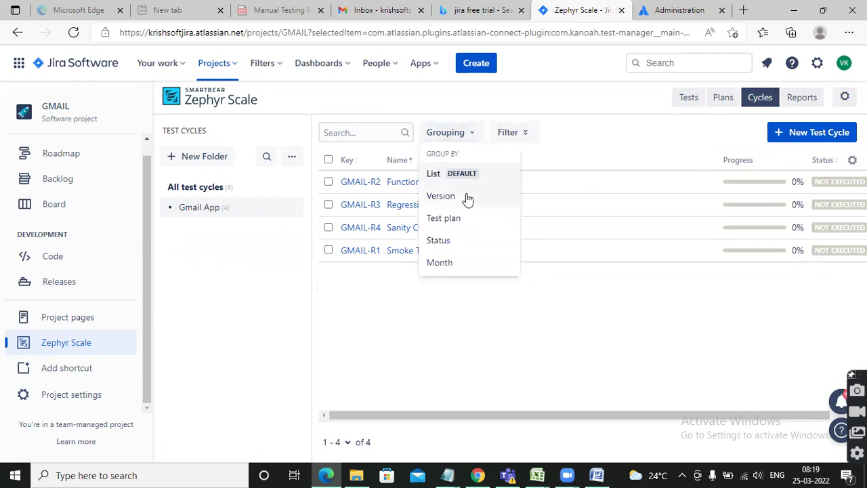
{"action": "left_click", "coordinate": [391, 302]}
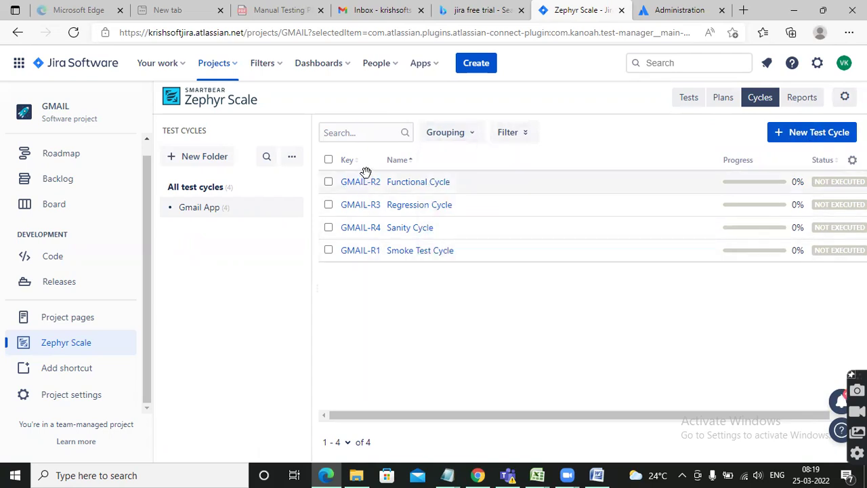
{"action": "left_click", "coordinate": [292, 159]}
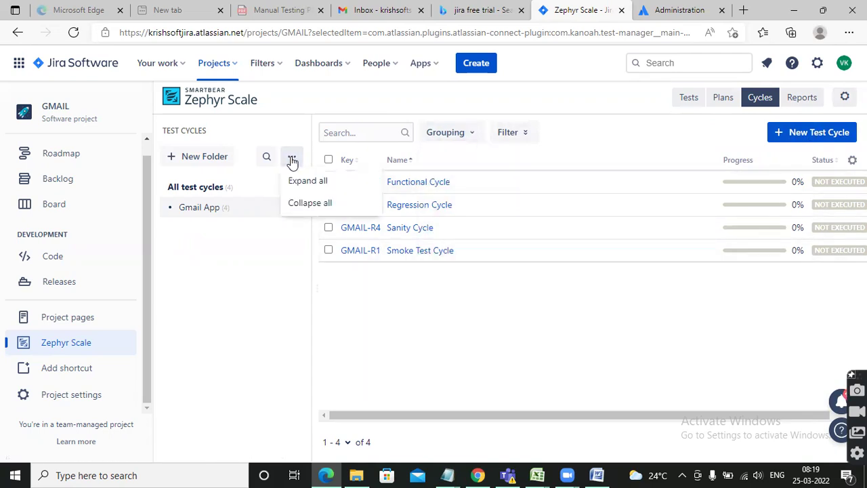
{"action": "left_click", "coordinate": [319, 213]}
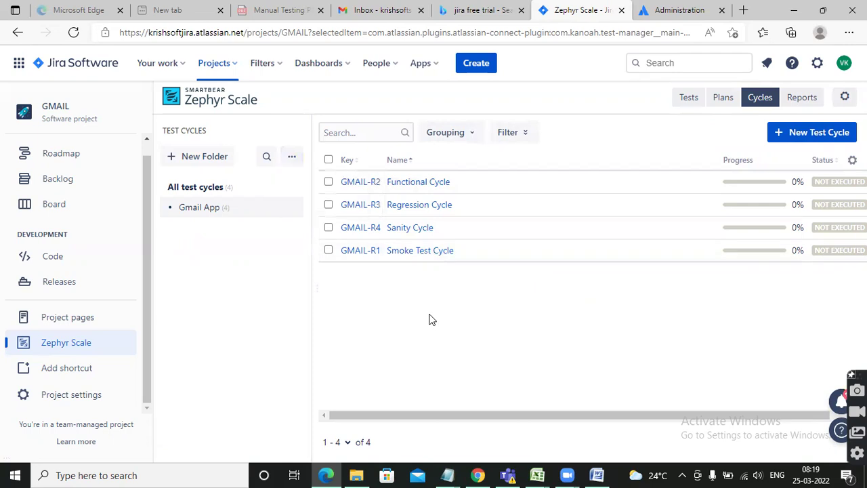
Select Functional Cycle, open it in the test player, and check its test cases section for a way to add tests
{"action": "left_click", "coordinate": [328, 182]}
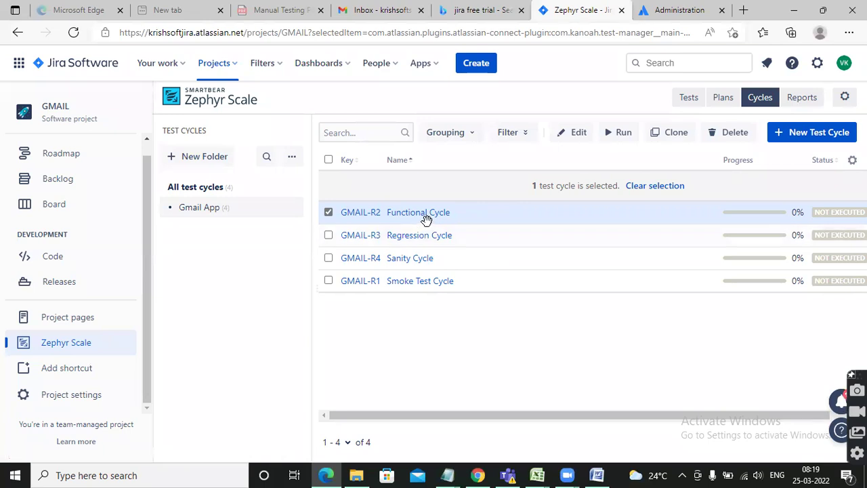
{"action": "left_click", "coordinate": [354, 210]}
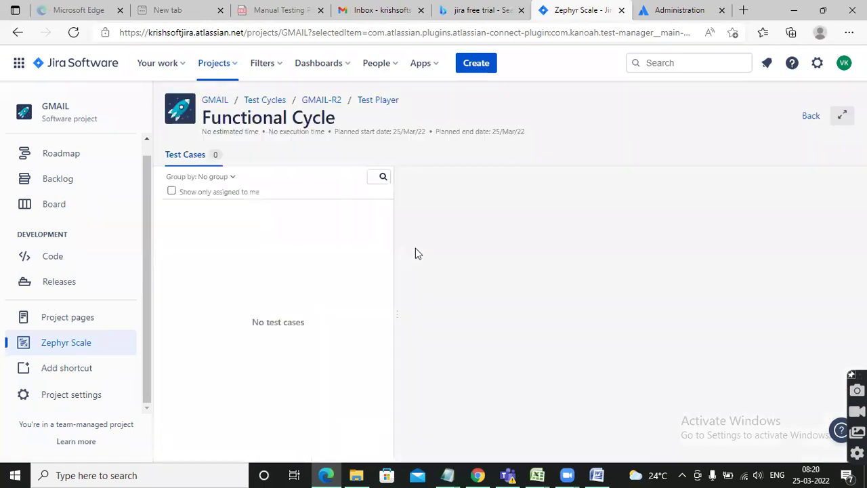
{"action": "right_click", "coordinate": [272, 285]}
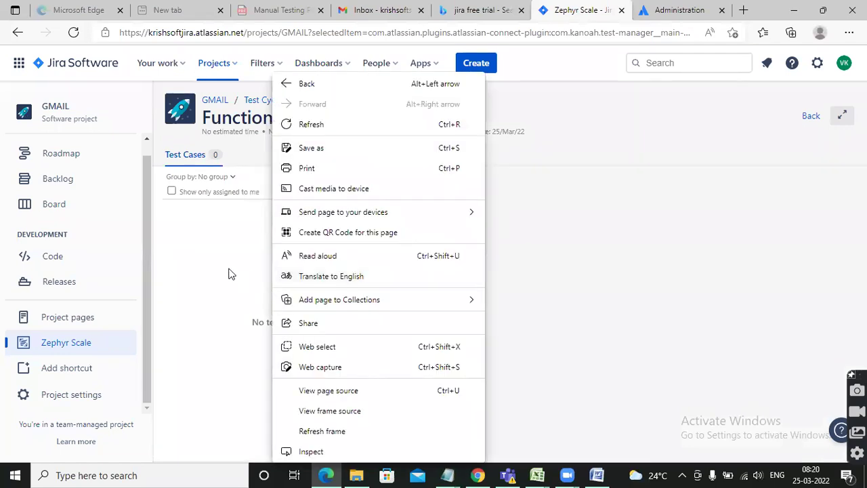
{"action": "left_click", "coordinate": [231, 205]}
Search Functional Cycle's test cases for "login", then clear the search text
{"action": "left_click", "coordinate": [381, 176]}
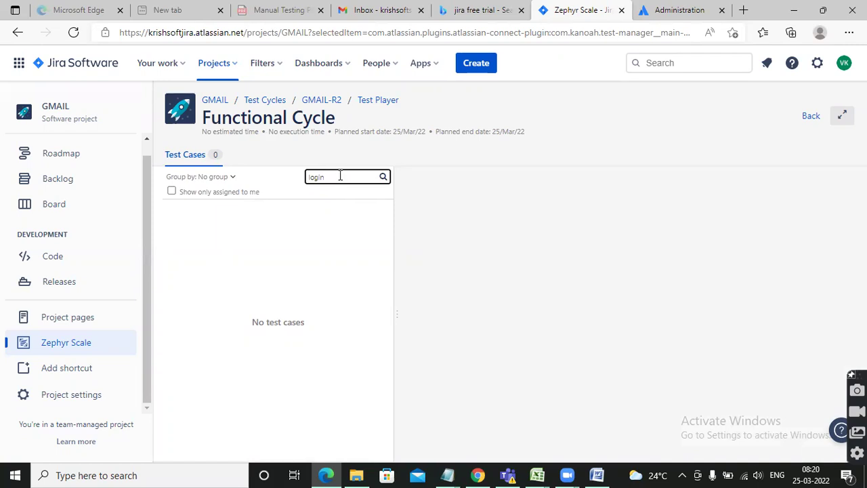
{"action": "left_click_drag", "start_coordinate": [345, 177], "coordinate": [277, 168]}
{"action": "left_click", "coordinate": [334, 212]}
{"action": "left_click", "coordinate": [378, 176]}
{"action": "left_click", "coordinate": [427, 227]}
{"action": "left_click", "coordinate": [316, 176]}
{"action": "double_click", "coordinate": [315, 177]}
{"action": "key", "text": "BackSpace"}
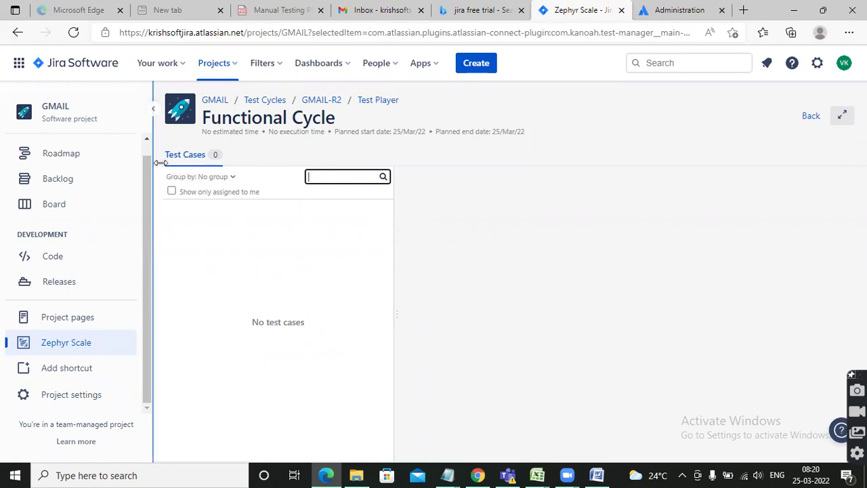
Search the web in a new browser tab for "add the tests into cycle using zephr scale"
{"action": "left_click", "coordinate": [743, 10]}
{"action": "type", "text": "a"}
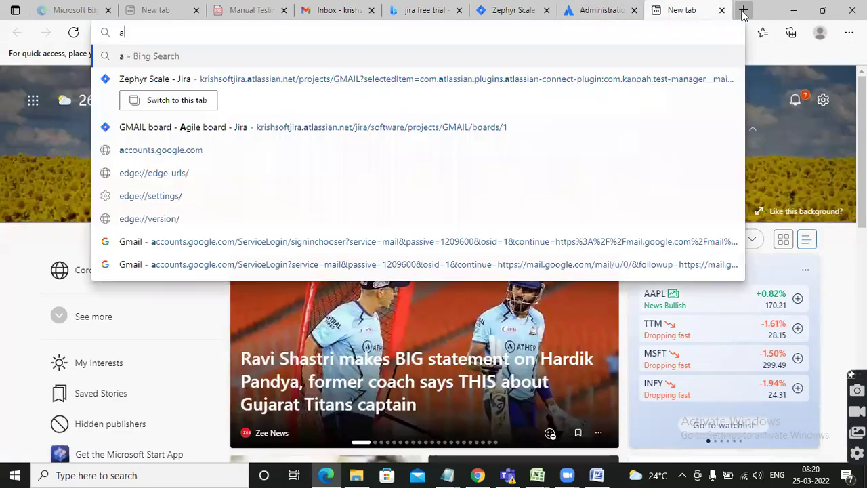
{"action": "type", "text": "dd the tests into"}
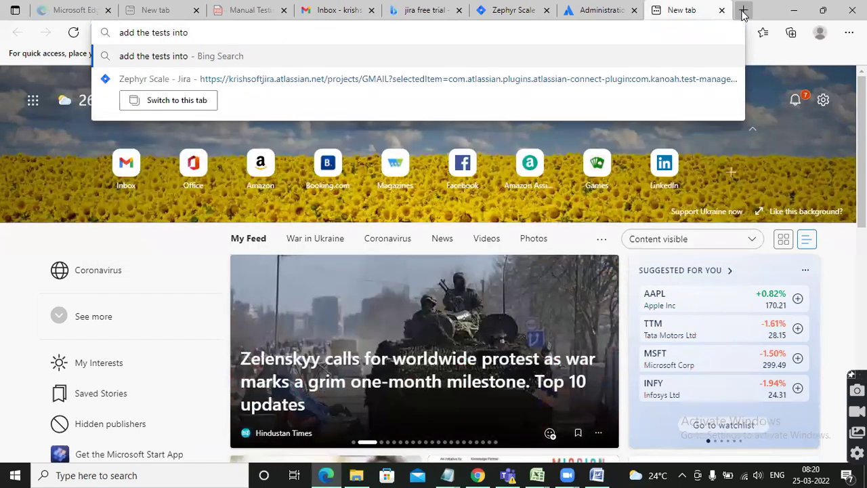
{"action": "type", "text": " cycle "}
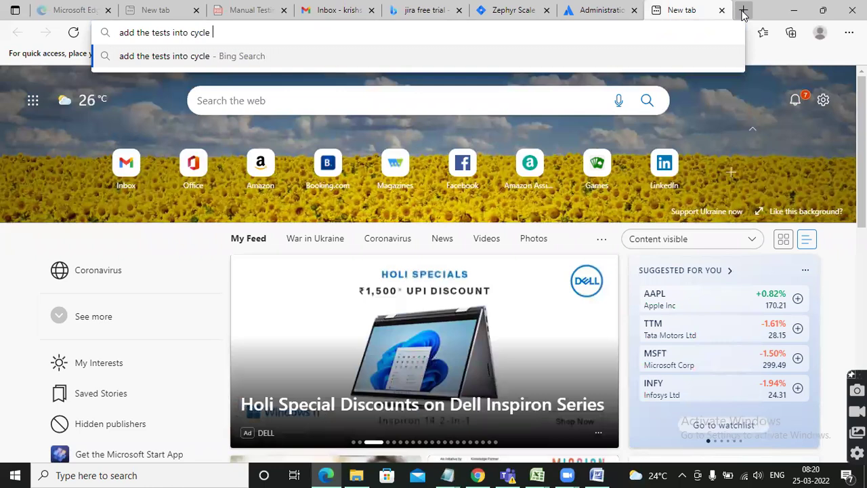
{"action": "type", "text": "using zeprh"}
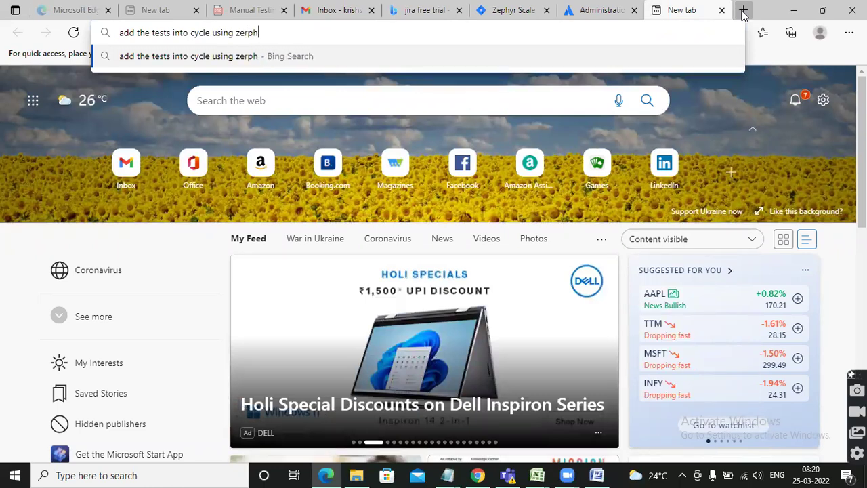
{"action": "key", "text": "BackSpace"}
{"action": "key", "text": "BackSpace"}
{"action": "key", "text": "BackSpace"}
{"action": "type", "text": "phr "}
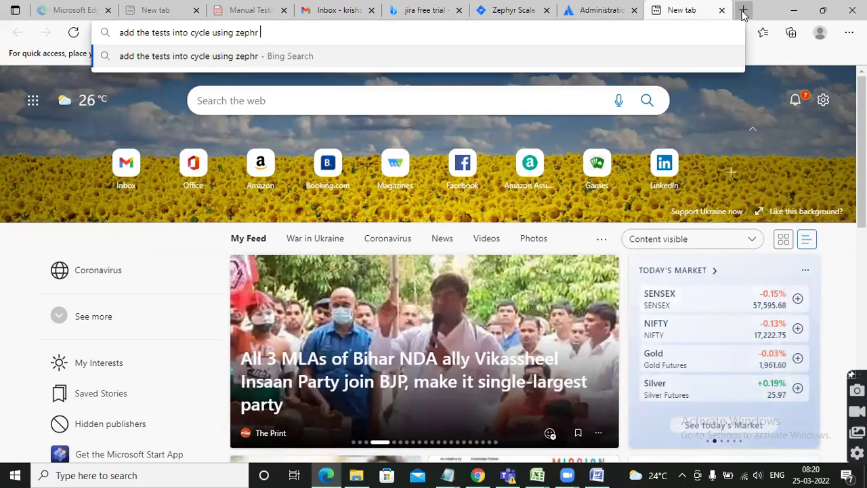
{"action": "type", "text": "scale"}
{"action": "key", "text": "Return"}
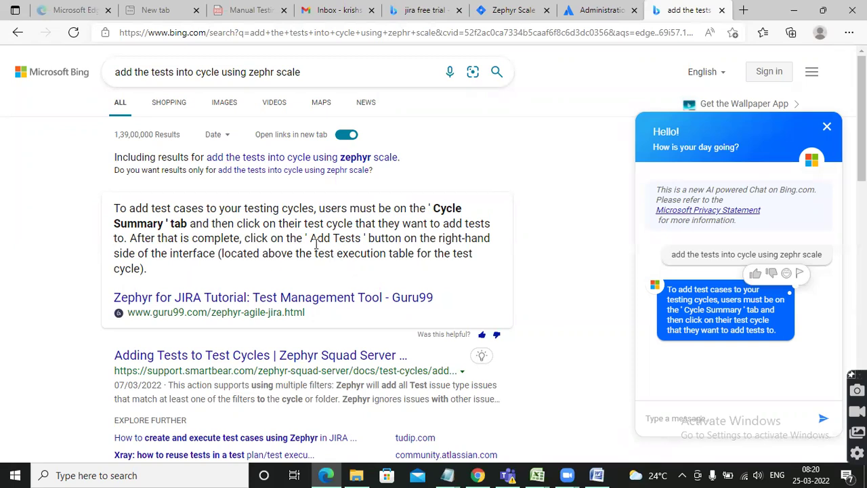
Open the Guru99 Zephyr for JIRA tutorial in a new tab and read its Add Tests to Test Cycles section
{"action": "left_click_drag", "start_coordinate": [312, 238], "coordinate": [363, 239]}
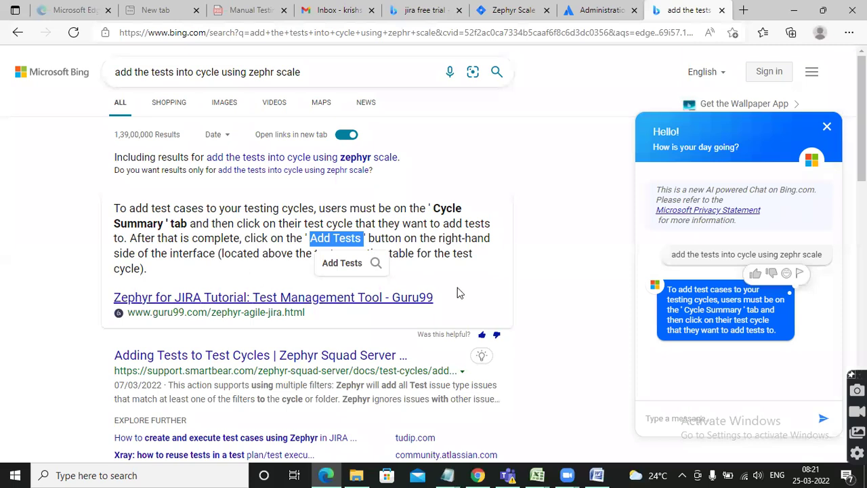
{"action": "right_click", "coordinate": [307, 302]}
{"action": "left_click", "coordinate": [367, 66]}
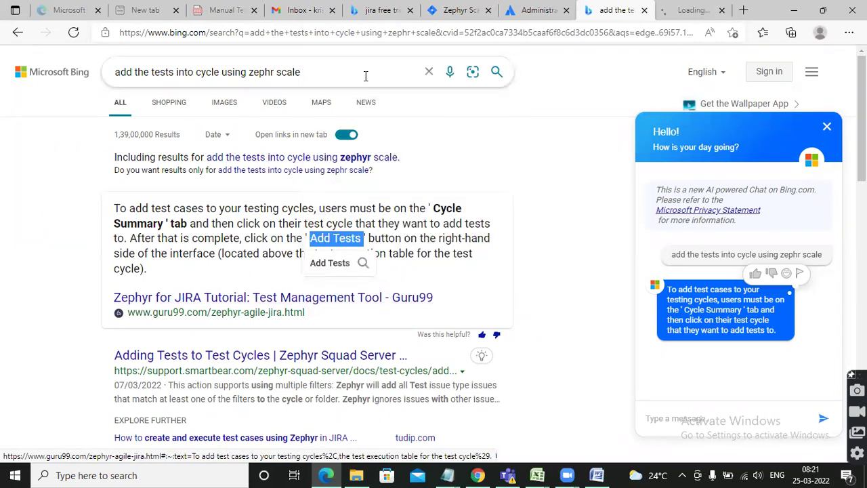
{"action": "left_click", "coordinate": [685, 10]}
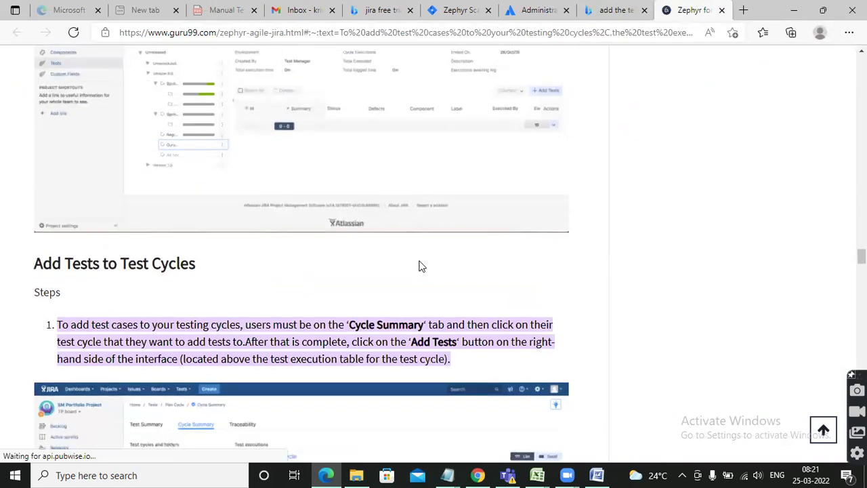
{"action": "scroll", "coordinate": [380, 268], "scroll_direction": "down", "scroll_amount": 5}
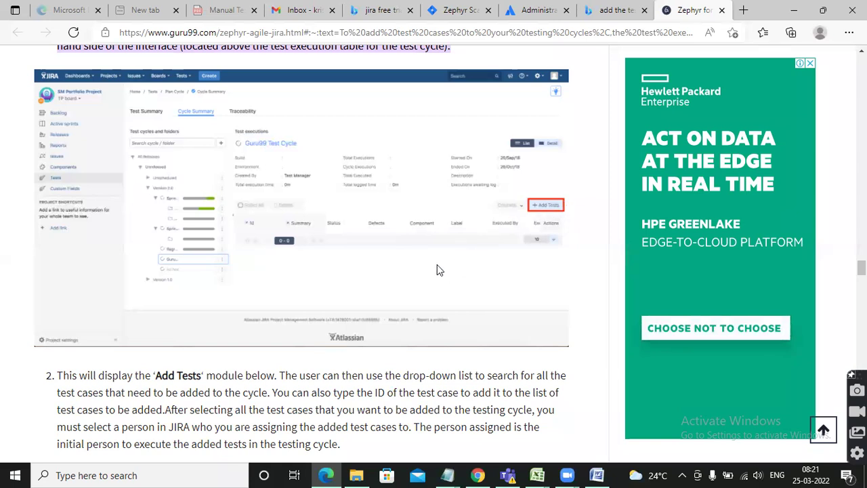
{"action": "key", "text": "ctrl+shift+Tab"}
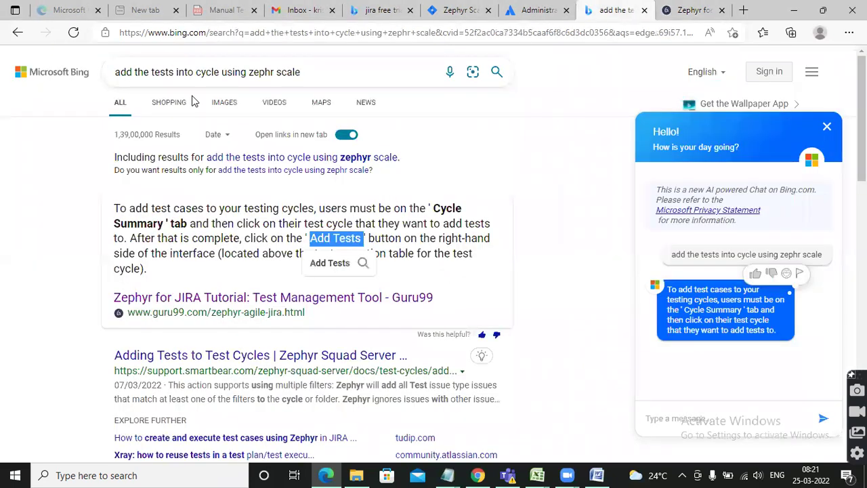
{"action": "key", "text": "ctrl+Tab"}
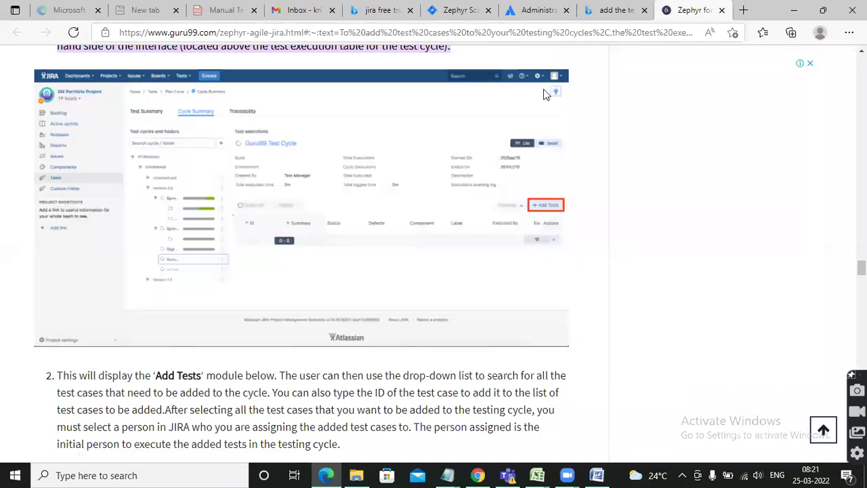
Return to Zephyr Scale, run Functional Cycle from the cycles list, and search its test cases for "login"
{"action": "left_click", "coordinate": [461, 10]}
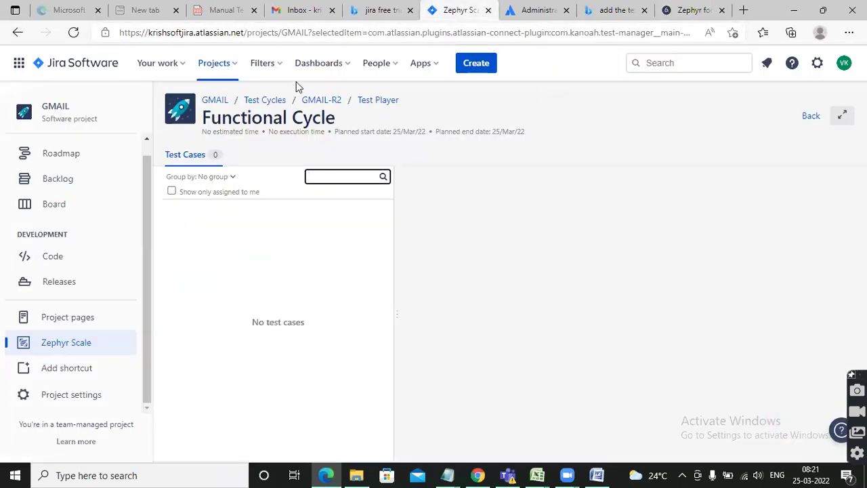
{"action": "left_click", "coordinate": [66, 344]}
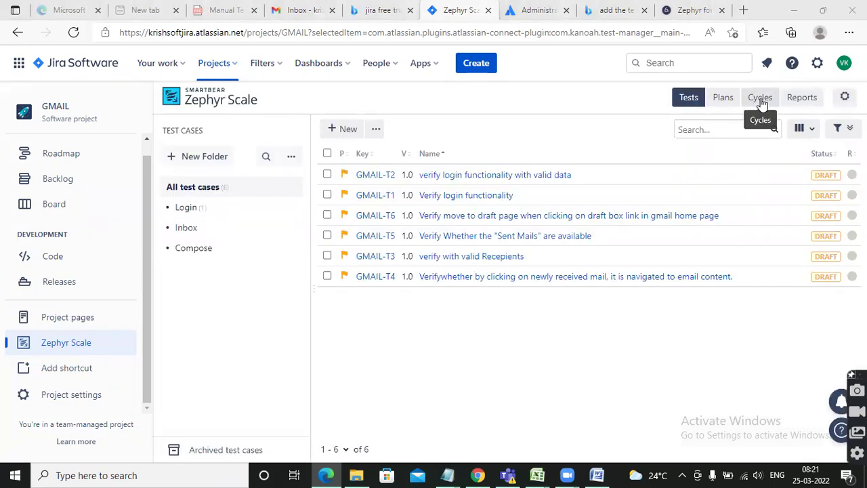
{"action": "left_click", "coordinate": [761, 99]}
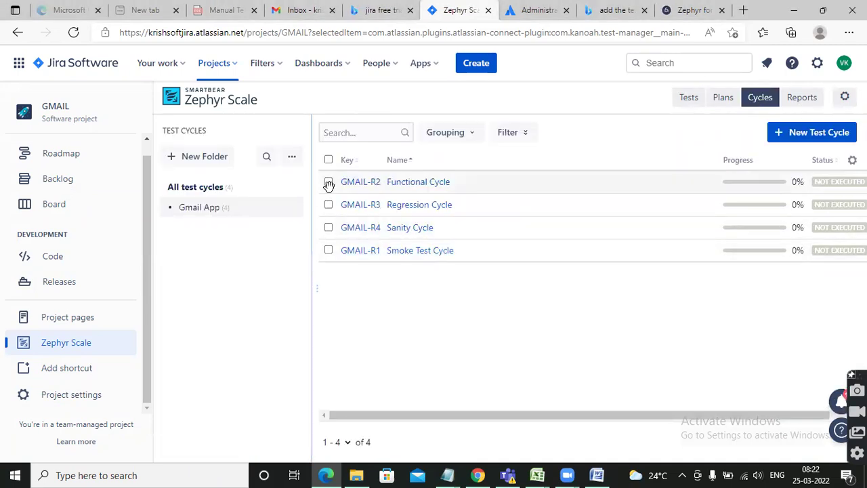
{"action": "left_click", "coordinate": [328, 180]}
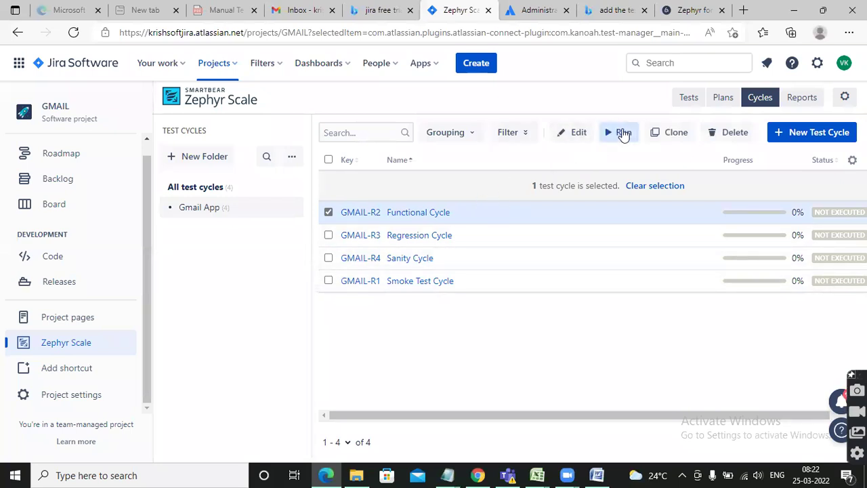
{"action": "left_click", "coordinate": [621, 133]}
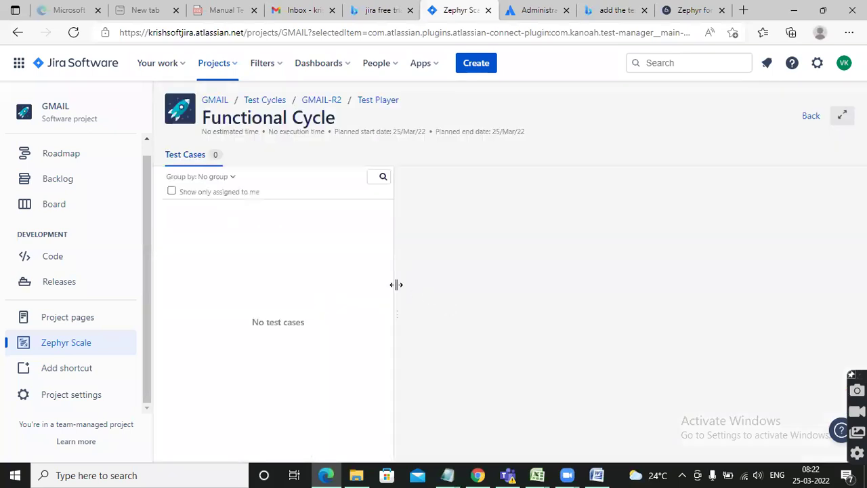
{"action": "left_click", "coordinate": [372, 176]}
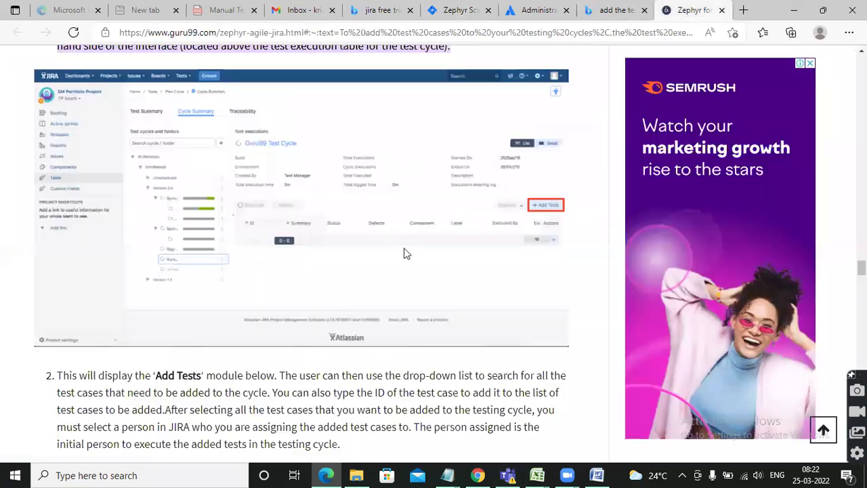
Reread the Guru99 instruction on using the Cycle Summary tab to add tests to a cycle
{"action": "left_click", "coordinate": [689, 9]}
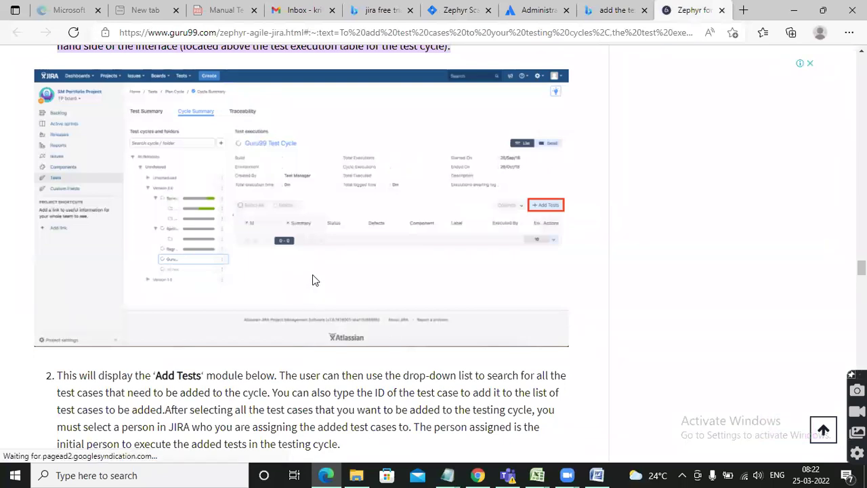
{"action": "scroll", "coordinate": [312, 275], "scroll_direction": "up", "scroll_amount": 2}
{"action": "scroll", "coordinate": [315, 263], "scroll_direction": "down", "scroll_amount": 1}
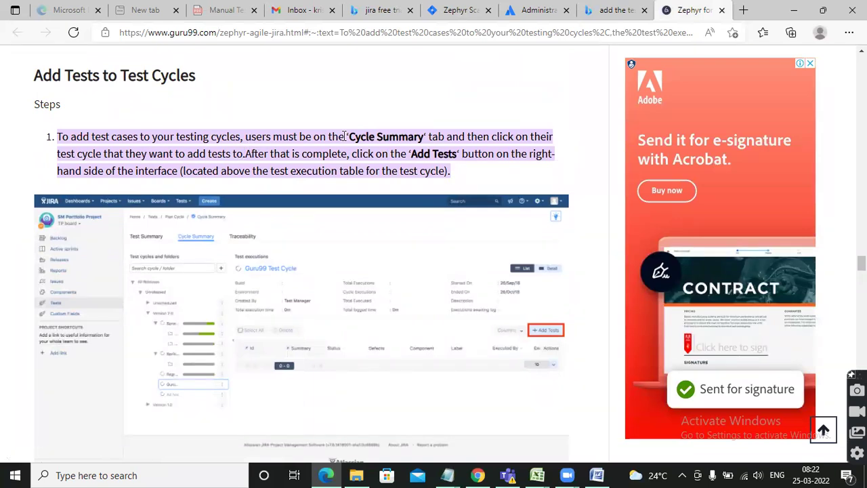
{"action": "double_click", "coordinate": [388, 136]}
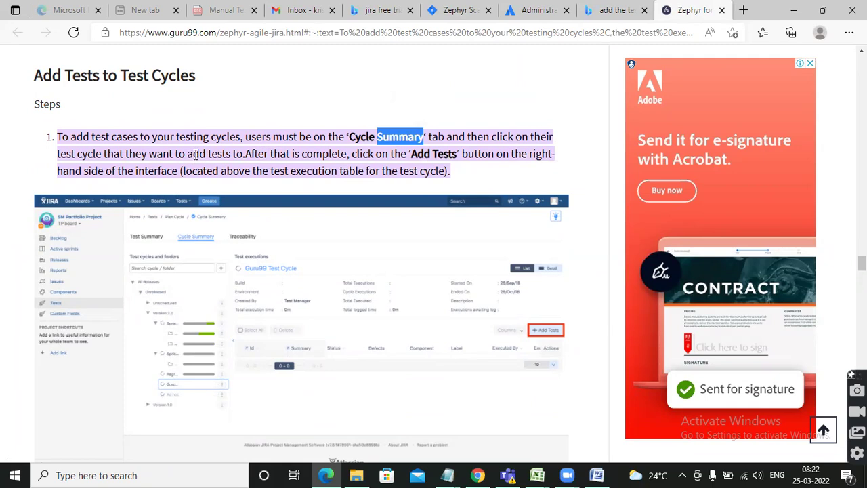
Return to Zephyr Scale, leave the test player, and open the test case "verify login functionality with valid data" from the test cases list
{"action": "key", "text": "alt+Tab"}
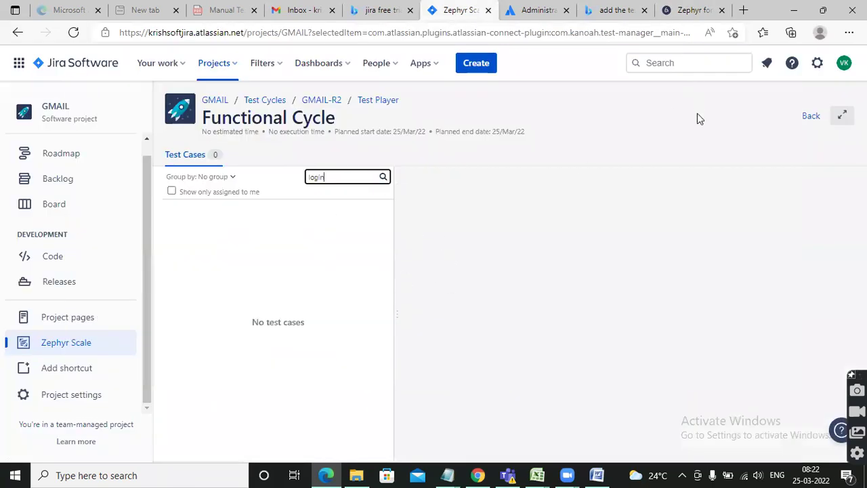
{"action": "left_click", "coordinate": [811, 117]}
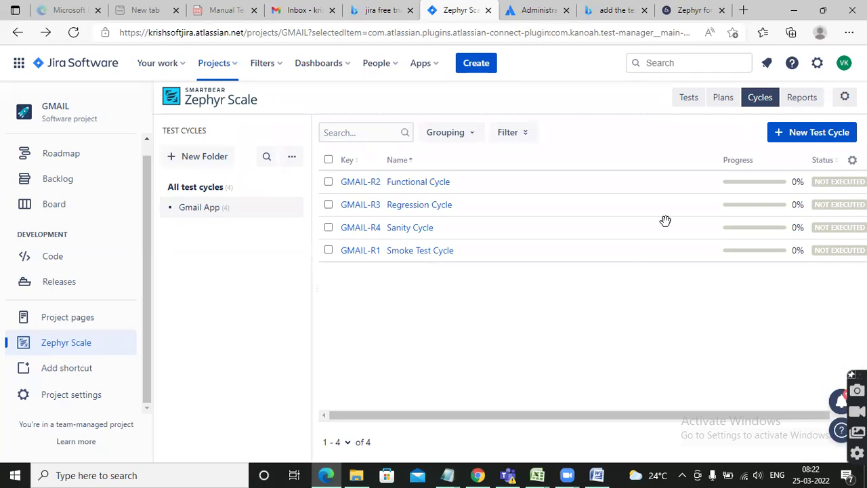
{"action": "left_click", "coordinate": [687, 99]}
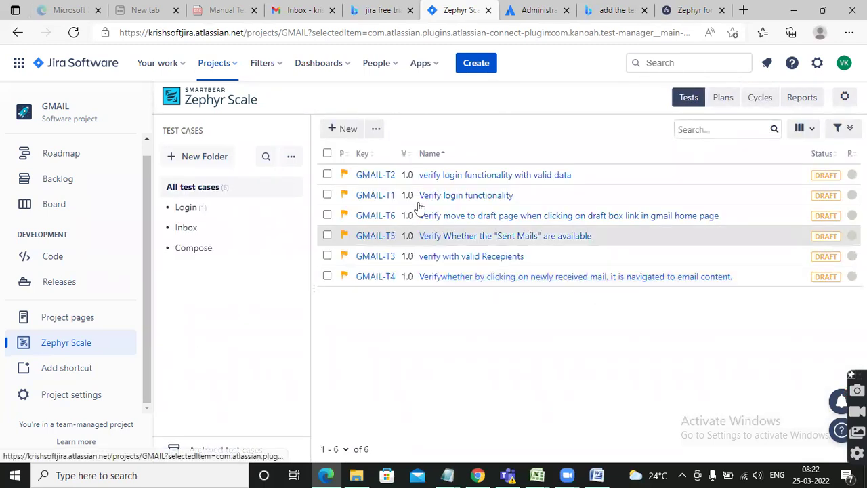
{"action": "left_click", "coordinate": [454, 175]}
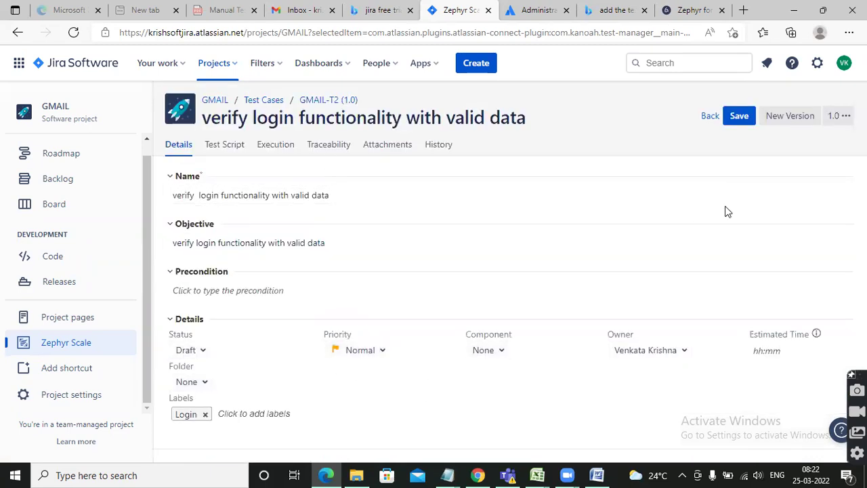
Leave the open test case and reread the Guru99 steps and example screenshot for adding tests to test cycles
{"action": "left_click", "coordinate": [708, 115]}
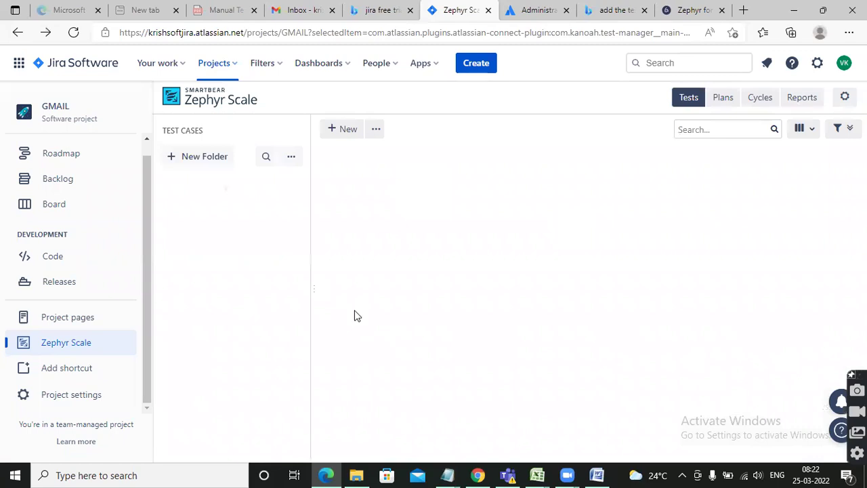
{"action": "key", "text": "ctrl+9"}
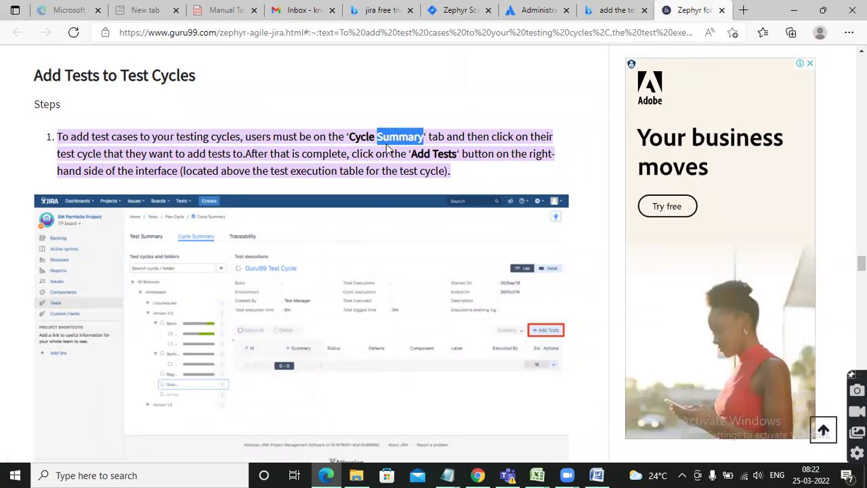
{"action": "scroll", "coordinate": [341, 216], "scroll_direction": "down", "scroll_amount": 3}
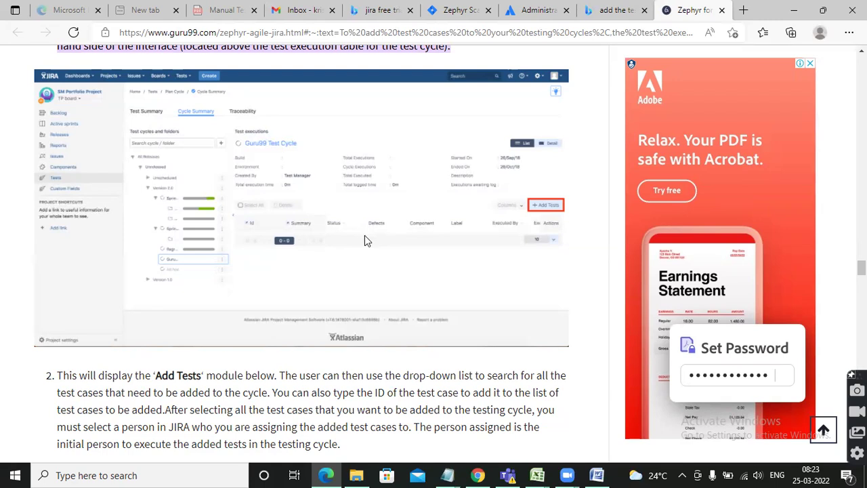
Open the test cycles list in Zephyr Scale and compare it with the Guru99 Cycle Summary example
{"action": "key", "text": "alt+Tab"}
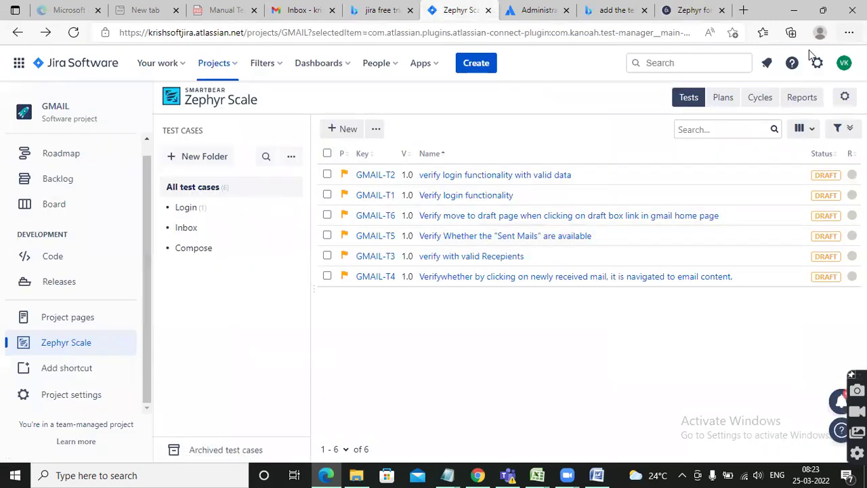
{"action": "left_click", "coordinate": [759, 99]}
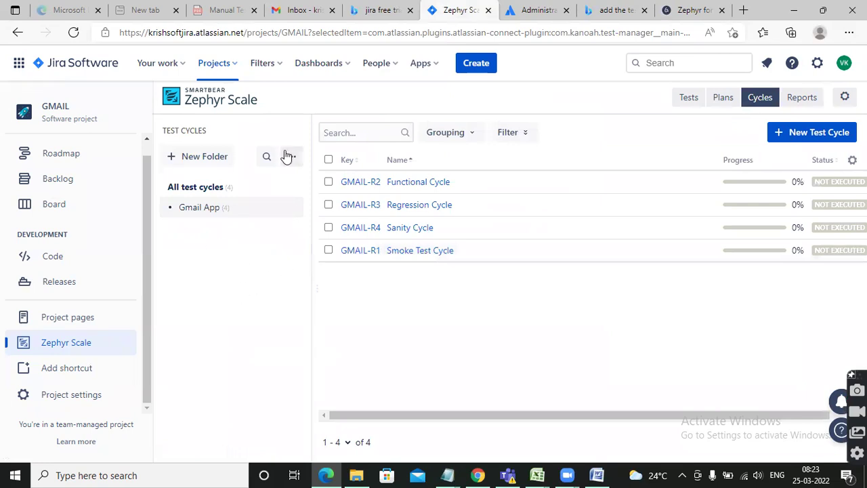
{"action": "key", "text": "alt+Tab"}
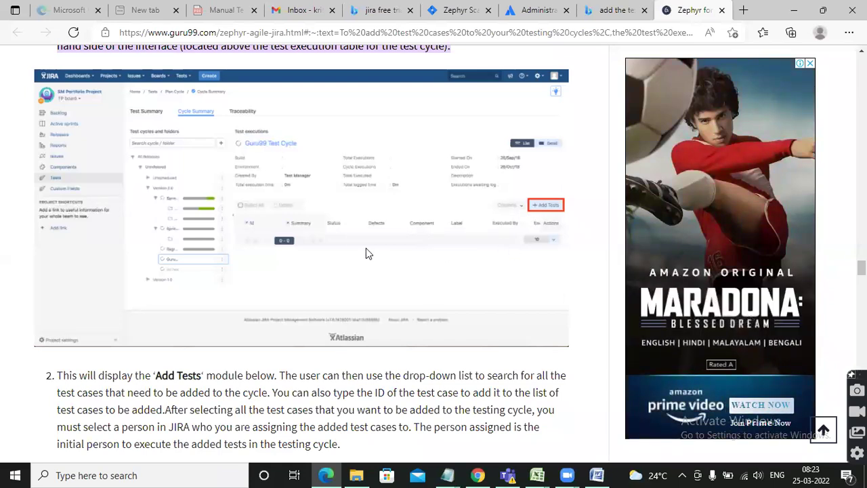
{"action": "left_click", "coordinate": [458, 10]}
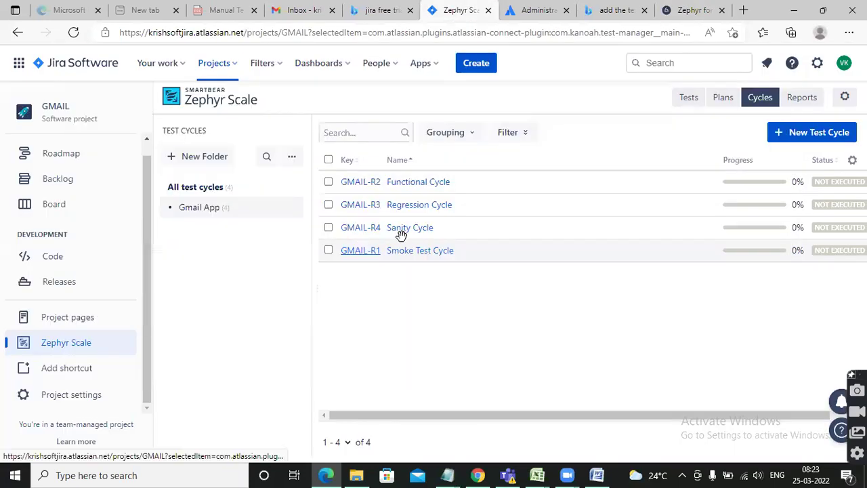
{"action": "left_click", "coordinate": [329, 182]}
{"action": "left_click", "coordinate": [328, 235]}
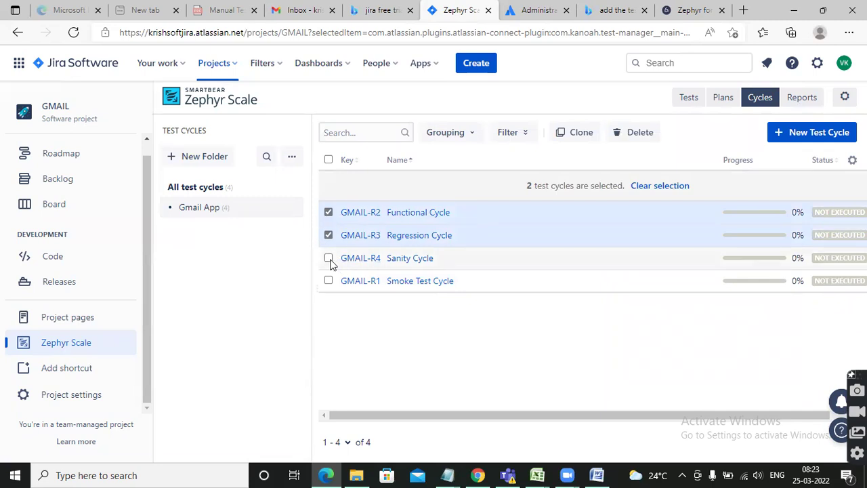
{"action": "left_click", "coordinate": [328, 259]}
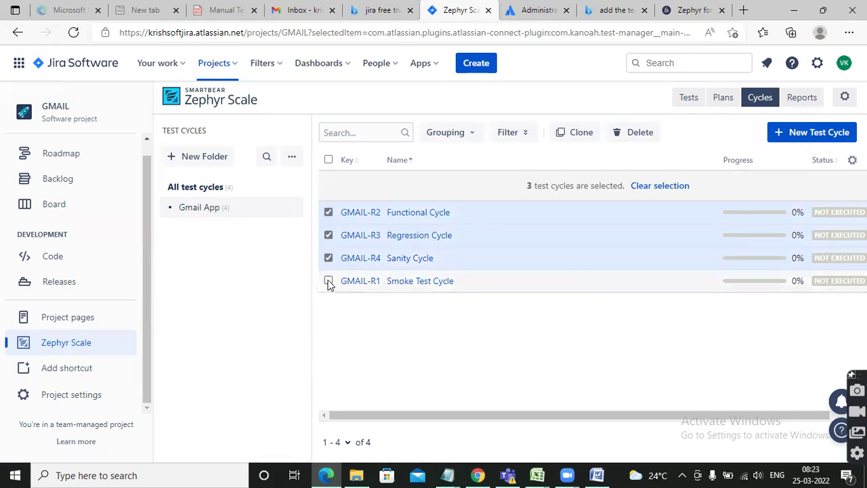
{"action": "left_click", "coordinate": [329, 258]}
{"action": "left_click", "coordinate": [329, 235]}
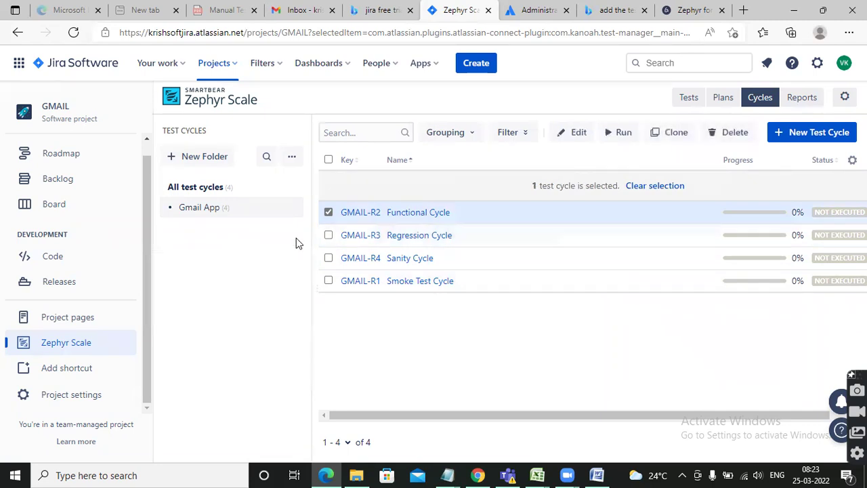
{"action": "left_click", "coordinate": [329, 212]}
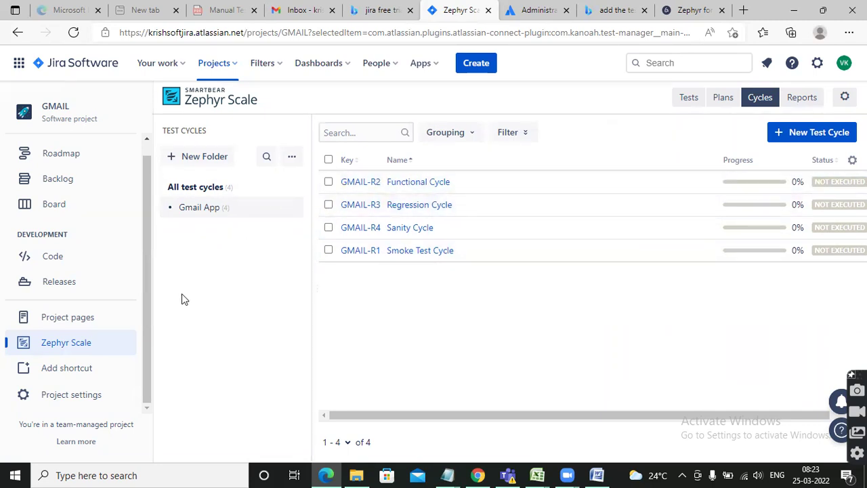
Select test cases GMAIL-T2, GMAIL-T1 and GMAIL-T6 in the test cases list and show the filter options
{"action": "left_click", "coordinate": [689, 99]}
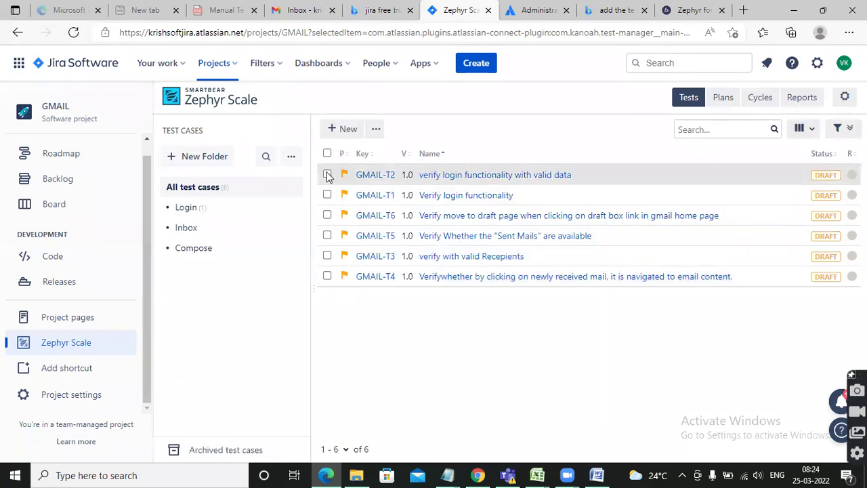
{"action": "left_click", "coordinate": [328, 175]}
{"action": "left_click", "coordinate": [328, 195]}
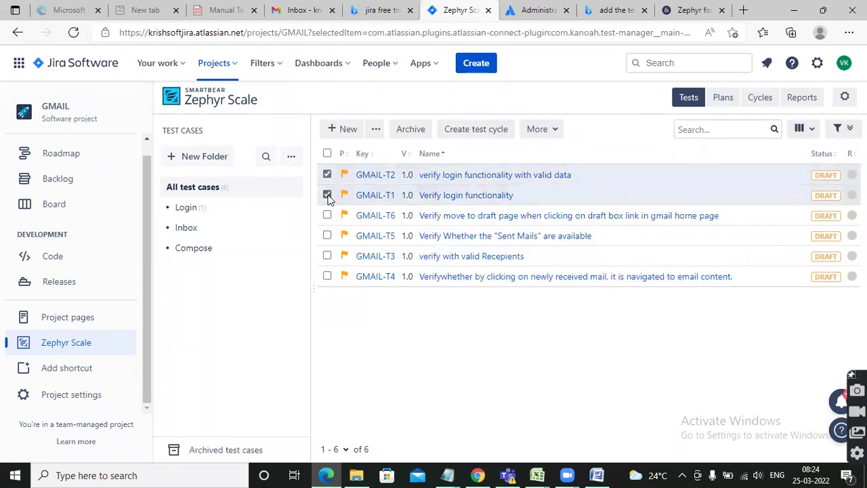
{"action": "left_click", "coordinate": [326, 216]}
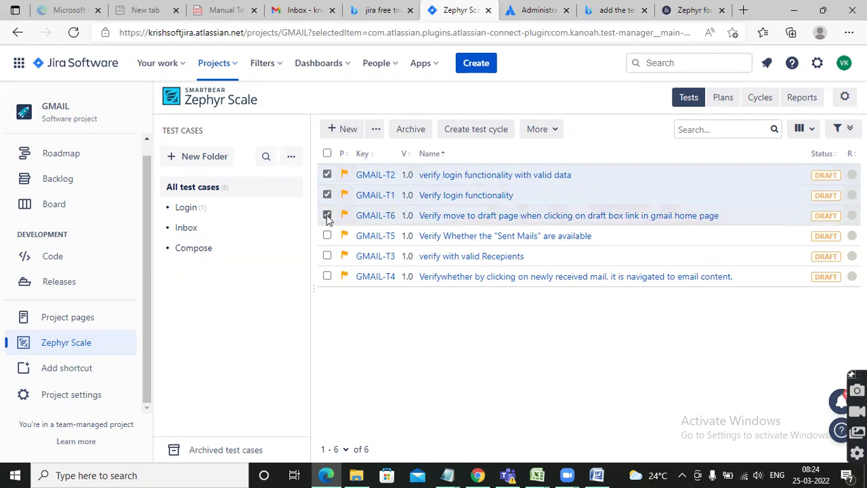
{"action": "right_click", "coordinate": [492, 197]}
{"action": "left_click", "coordinate": [434, 344]}
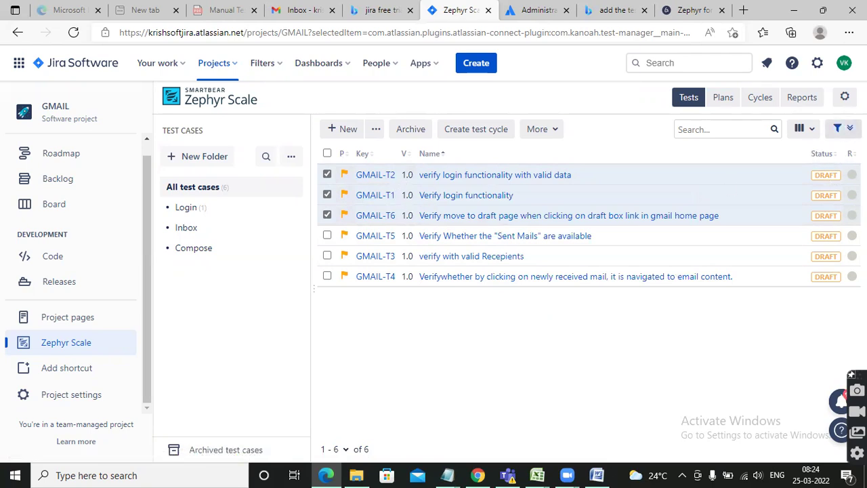
{"action": "left_click", "coordinate": [848, 133]}
{"action": "left_click", "coordinate": [849, 133]}
{"action": "left_click", "coordinate": [840, 130]}
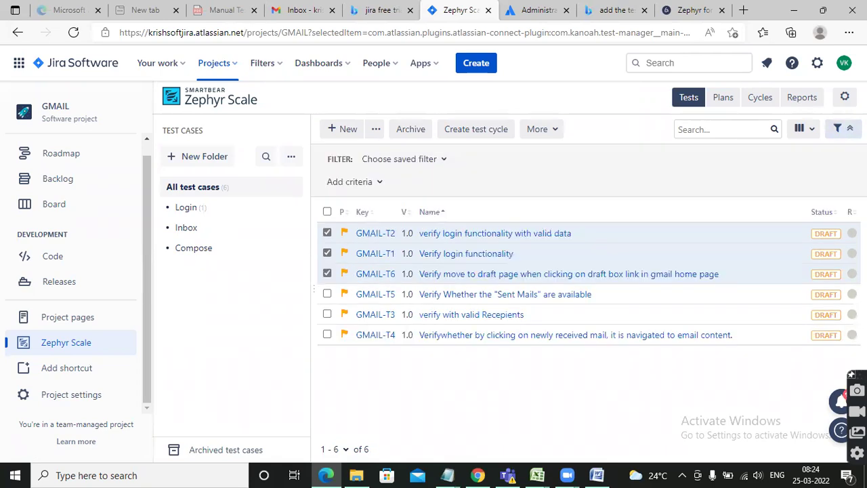
View the Test Executions statuses in the Zephyr Scale configuration and return to the test cases list
{"action": "left_click", "coordinate": [845, 99]}
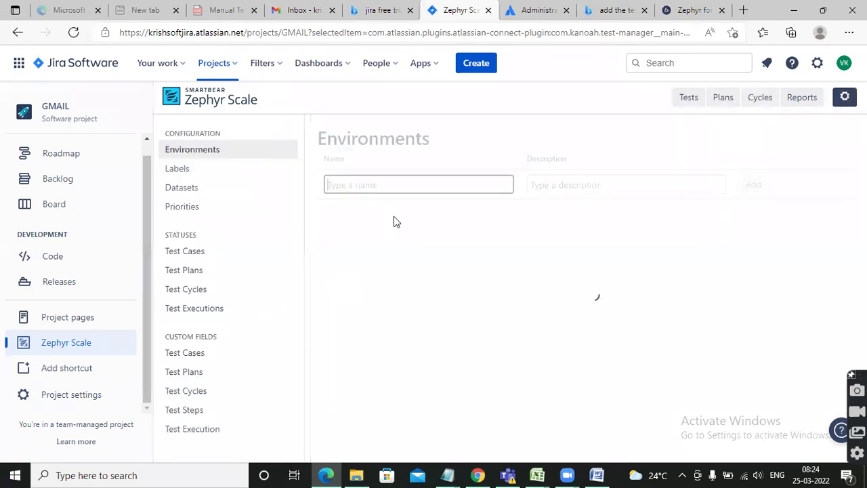
{"action": "left_click", "coordinate": [198, 309]}
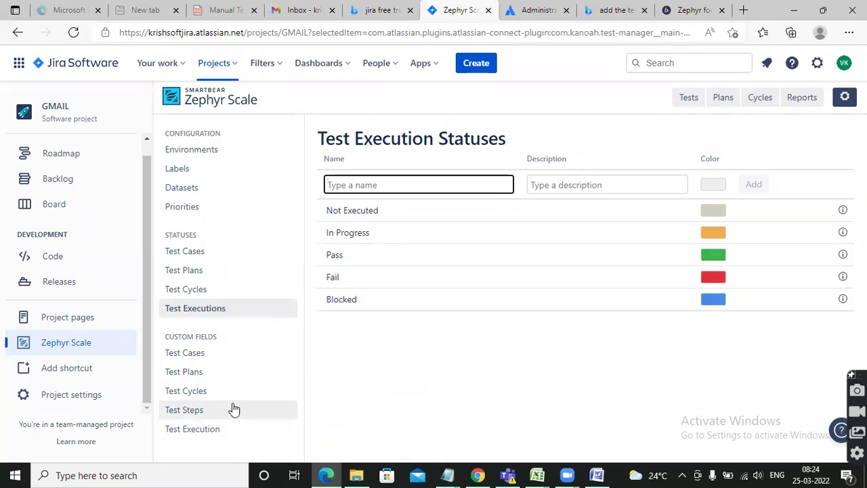
{"action": "left_click", "coordinate": [60, 342]}
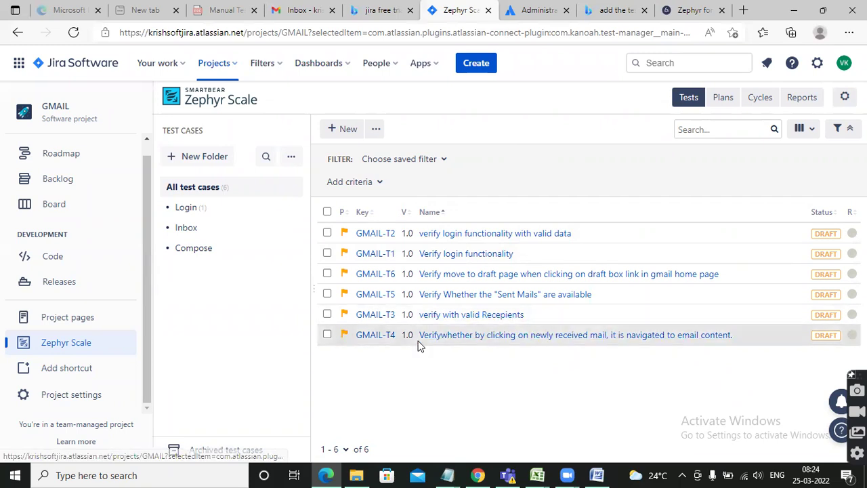
Read through the Guru99 Add Tests to Test Cycles steps, including the Add Tests dialog and status examples
{"action": "left_click", "coordinate": [691, 10]}
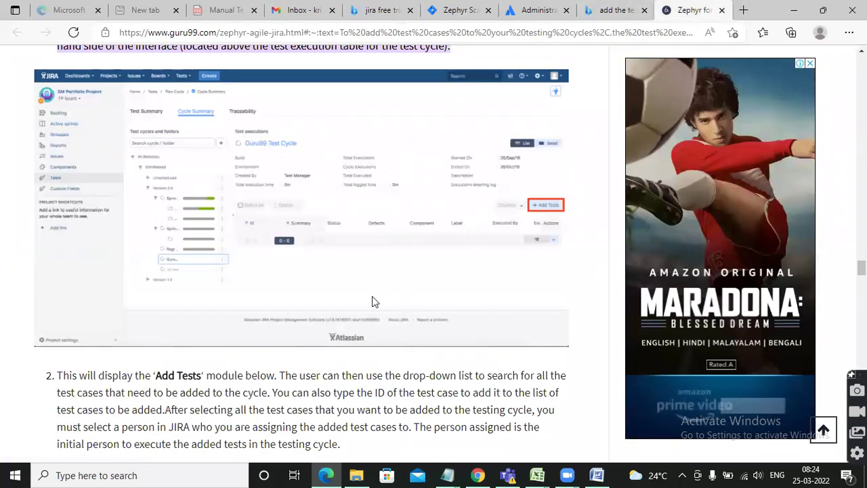
{"action": "scroll", "coordinate": [363, 298], "scroll_direction": "down", "scroll_amount": 6}
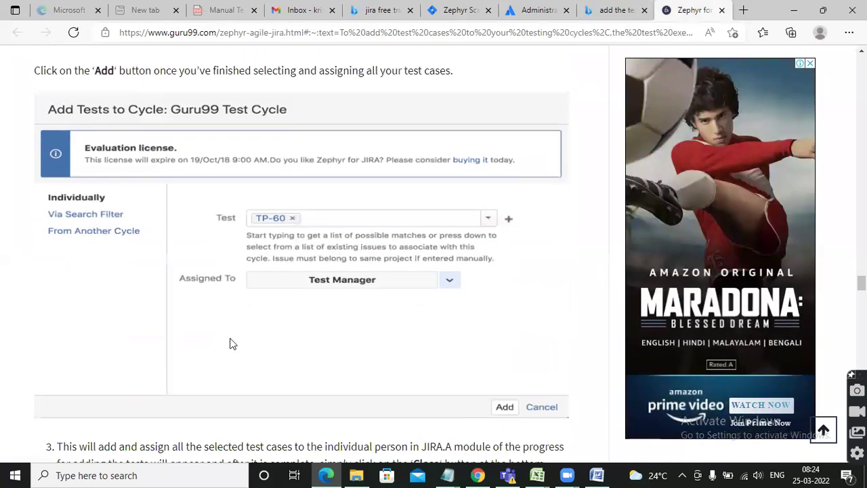
{"action": "scroll", "coordinate": [286, 258], "scroll_direction": "up", "scroll_amount": 1}
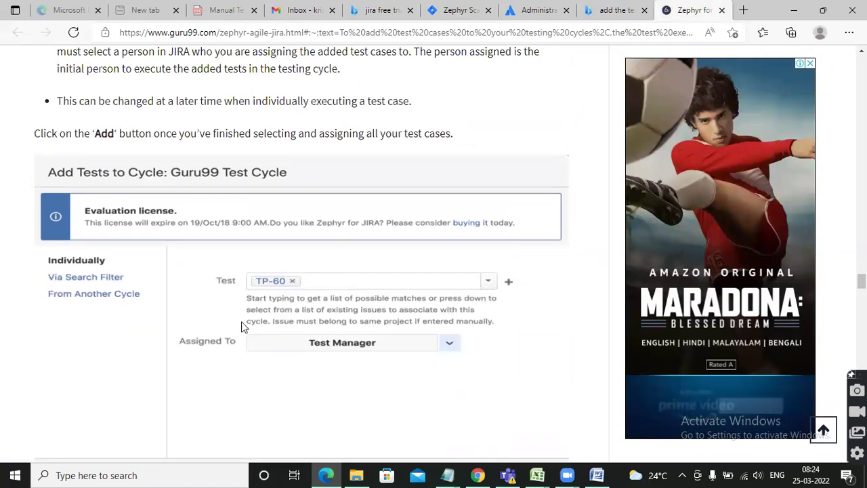
{"action": "scroll", "coordinate": [318, 318], "scroll_direction": "down", "scroll_amount": 6}
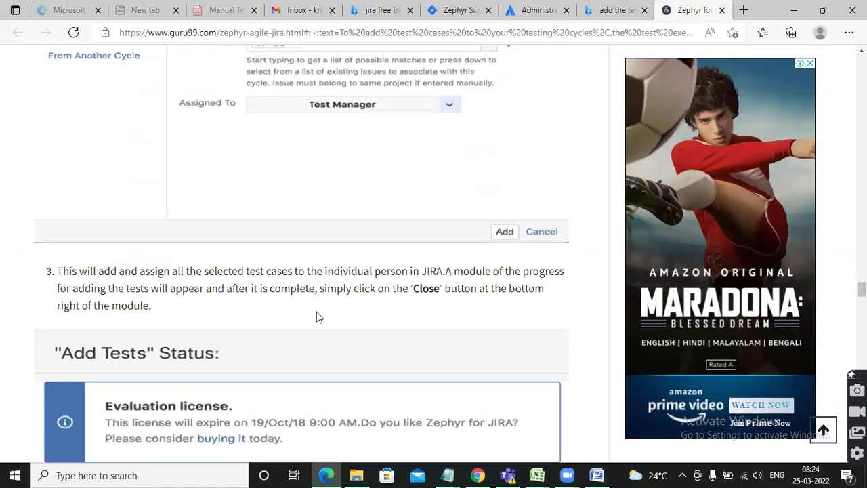
{"action": "scroll", "coordinate": [313, 318], "scroll_direction": "down", "scroll_amount": 3}
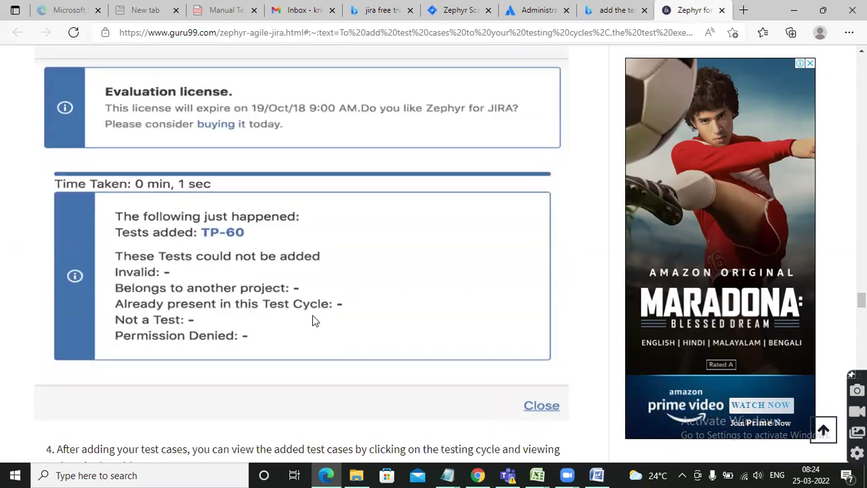
{"action": "scroll", "coordinate": [310, 319], "scroll_direction": "up", "scroll_amount": 12}
{"action": "scroll", "coordinate": [299, 325], "scroll_direction": "up", "scroll_amount": 5}
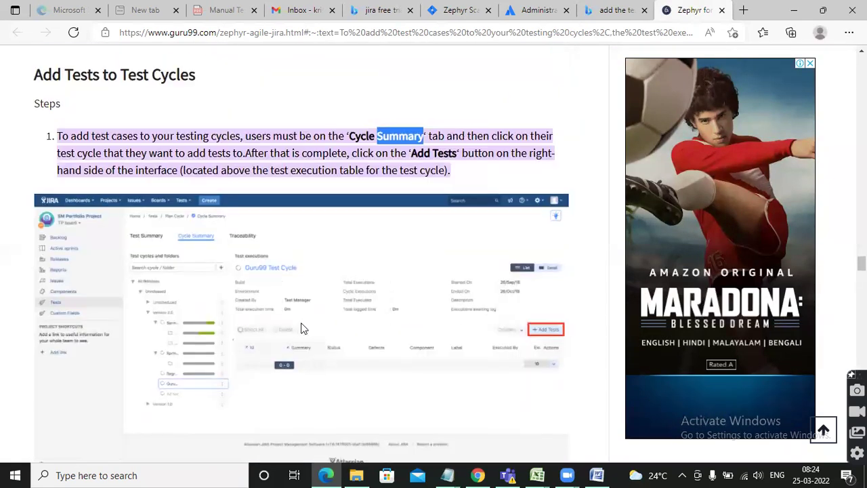
{"action": "scroll", "coordinate": [304, 326], "scroll_direction": "down", "scroll_amount": 3}
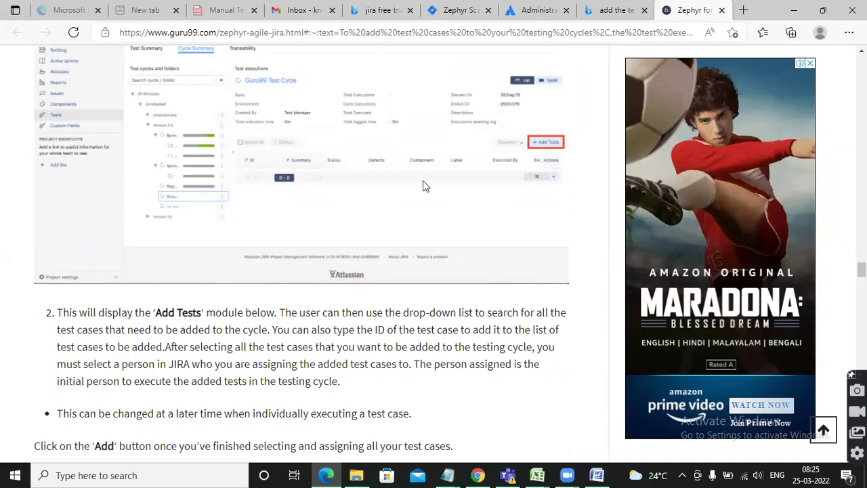
{"action": "scroll", "coordinate": [420, 187], "scroll_direction": "up", "scroll_amount": 1}
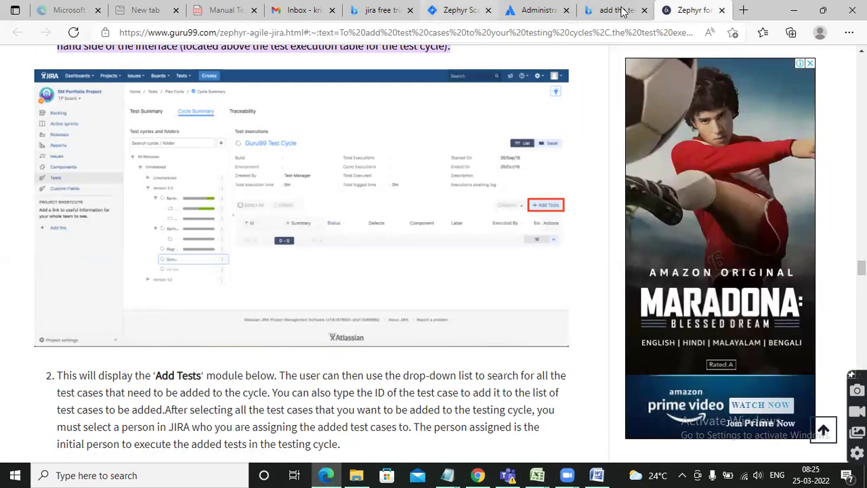
Return to Zephyr Scale and create a test plan folder named "Manual Testing"
{"action": "left_click", "coordinate": [461, 10]}
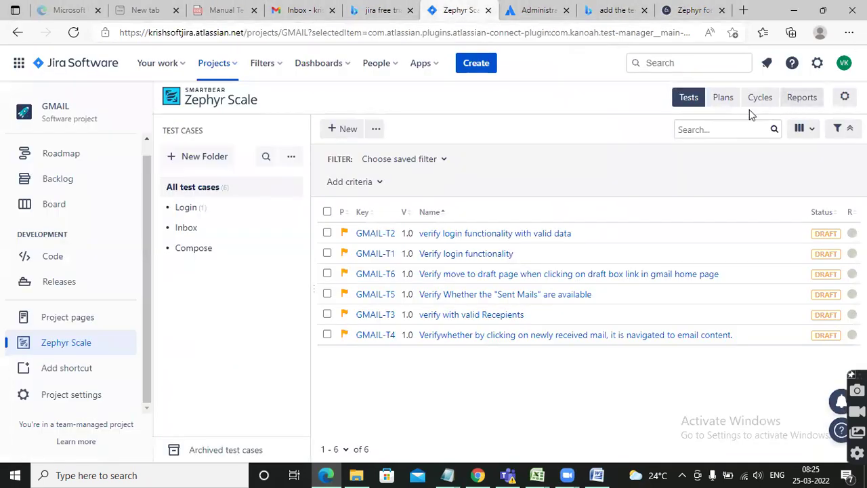
{"action": "left_click", "coordinate": [722, 98]}
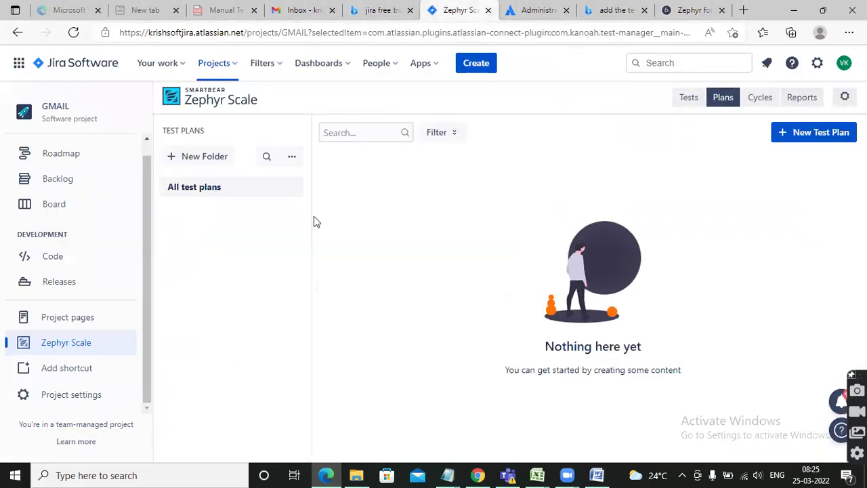
{"action": "left_click", "coordinate": [187, 157]}
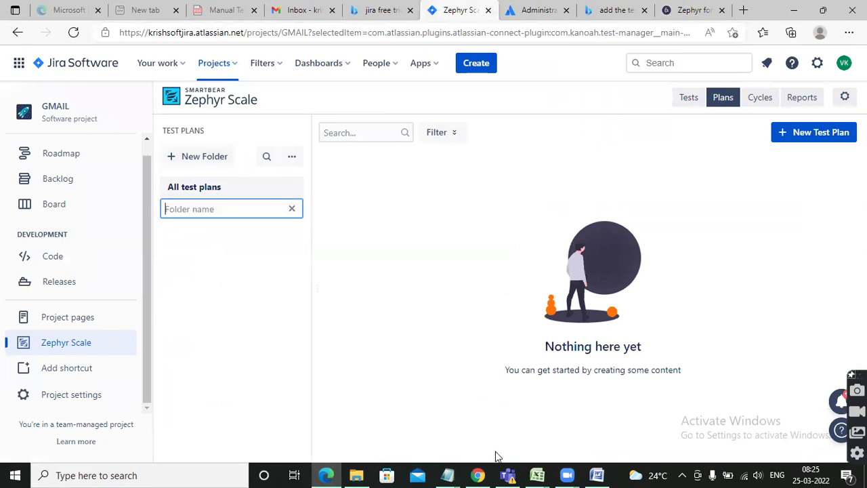
{"action": "type", "text": "Manual Testing"}
{"action": "key", "text": "Return"}
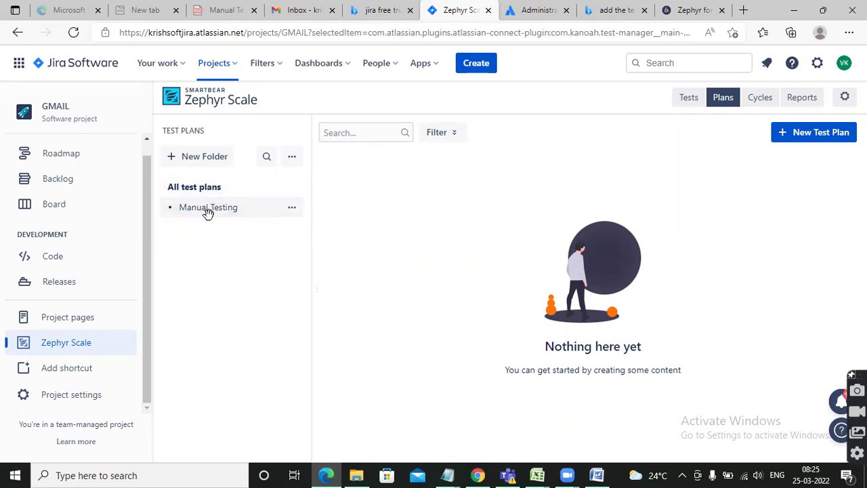
Create and save a test plan named "Test Plan" in the Manual Testing folder
{"action": "left_click", "coordinate": [816, 131]}
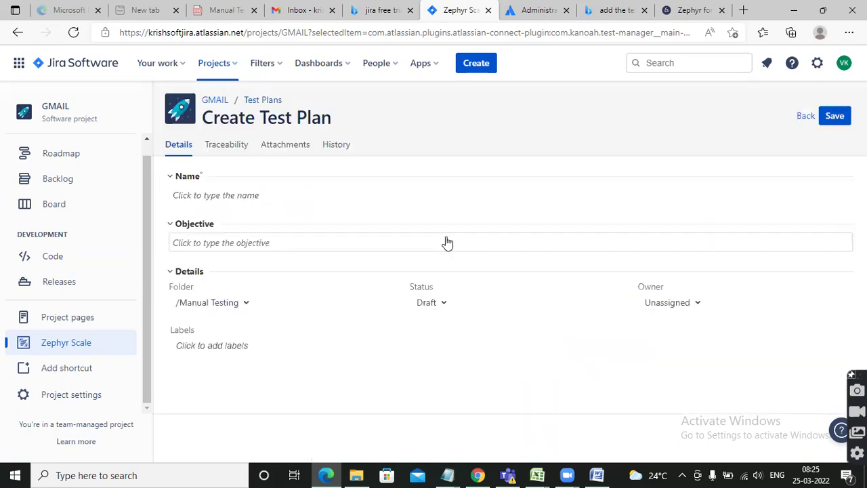
{"action": "left_click", "coordinate": [243, 195]}
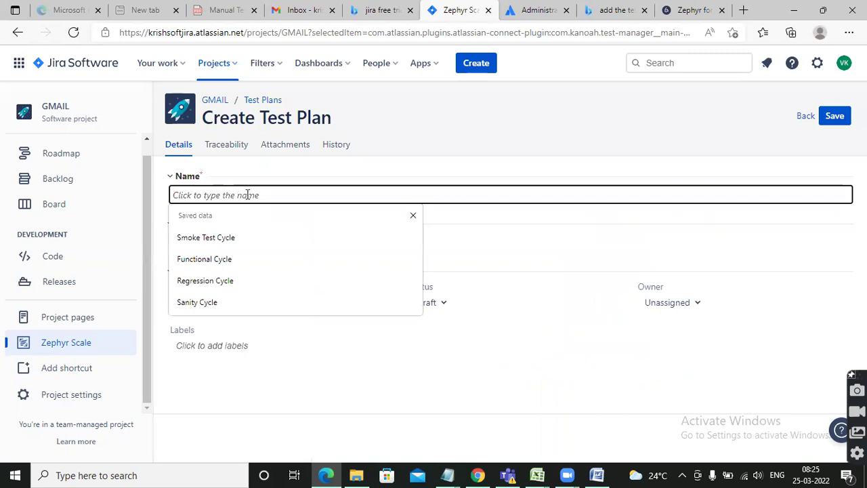
{"action": "left_click", "coordinate": [230, 238]}
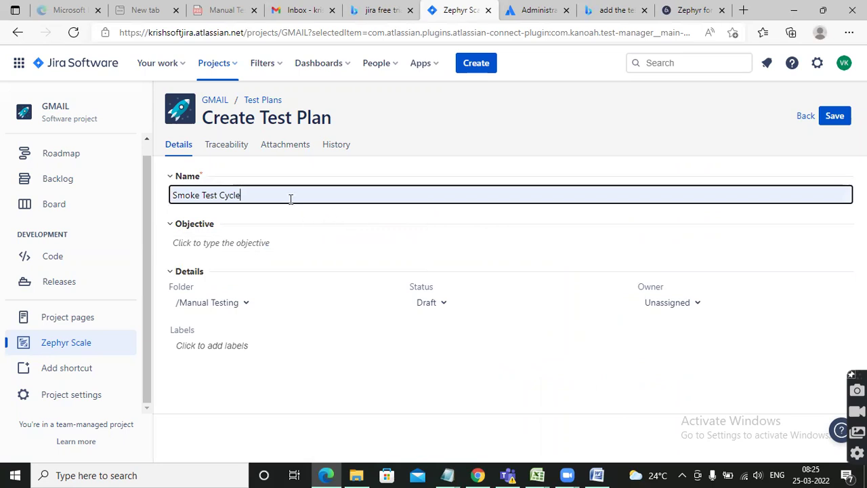
{"action": "key", "text": "BackSpace"}
{"action": "key", "text": "BackSpace"}
{"action": "key", "text": "BackSpace"}
{"action": "key", "text": "BackSpace"}
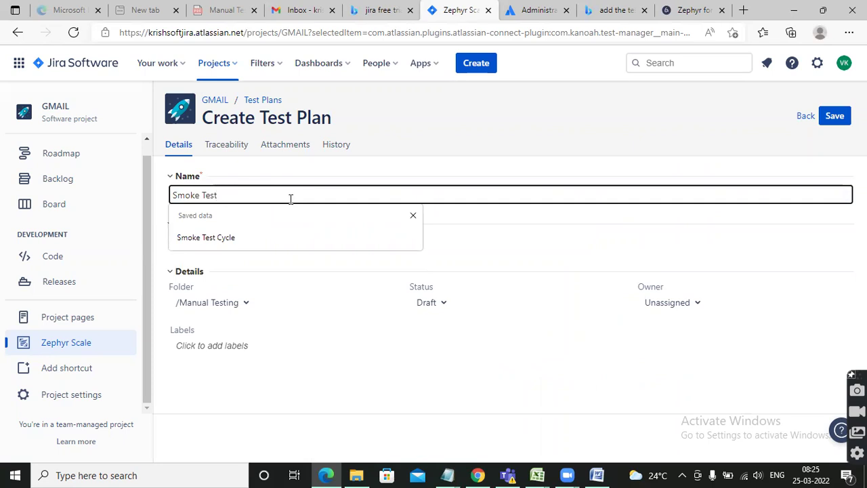
{"action": "key", "text": "BackSpace"}
{"action": "key", "text": "BackSpace"}
{"action": "key", "text": "BackSpace"}
{"action": "key", "text": "BackSpace"}
{"action": "key", "text": "BackSpace"}
{"action": "key", "text": "BackSpace"}
{"action": "key", "text": "BackSpace"}
{"action": "key", "text": "BackSpace"}
{"action": "key", "text": "BackSpace"}
{"action": "key", "text": "BackSpace"}
{"action": "type", "text": "Test Plan"}
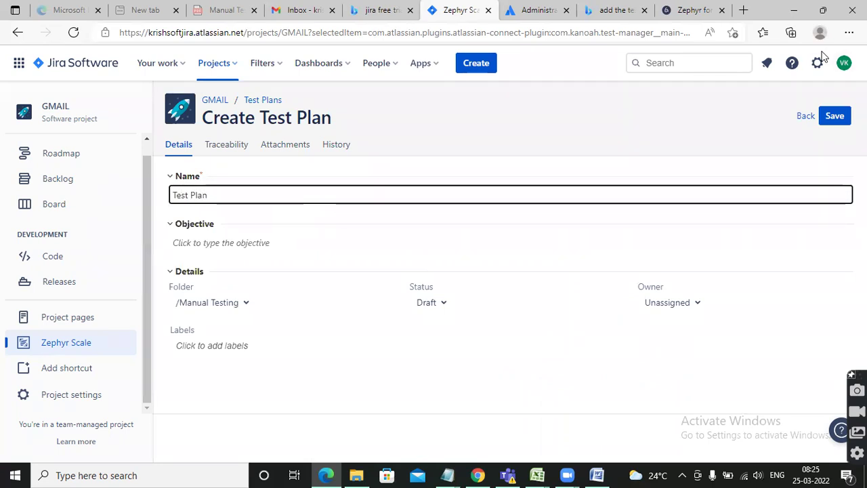
{"action": "left_click", "coordinate": [835, 117]}
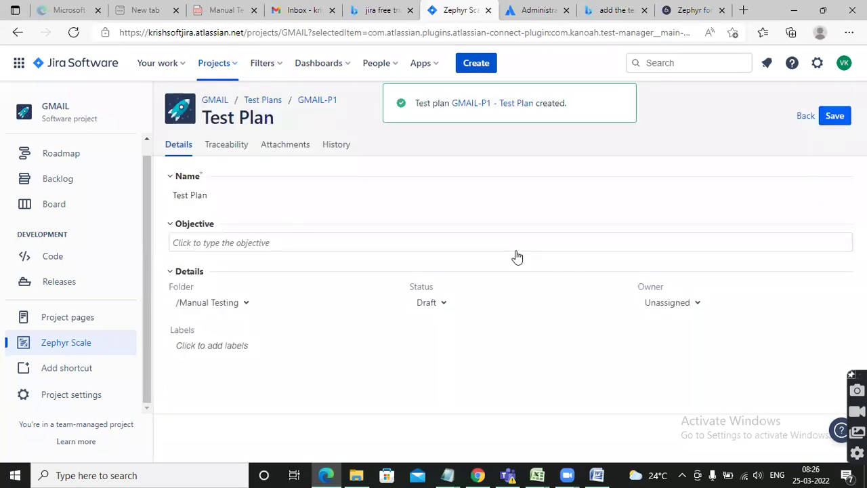
Link the existing Smoke Test Cycle (GMAIL-R1) to the test plan's traceability, finding it by searching for "smoke"
{"action": "left_click", "coordinate": [229, 147]}
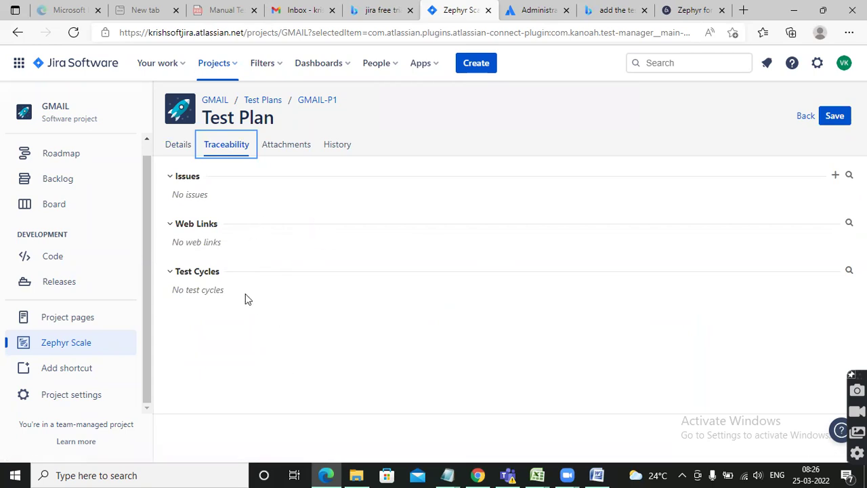
{"action": "left_click", "coordinate": [848, 272]}
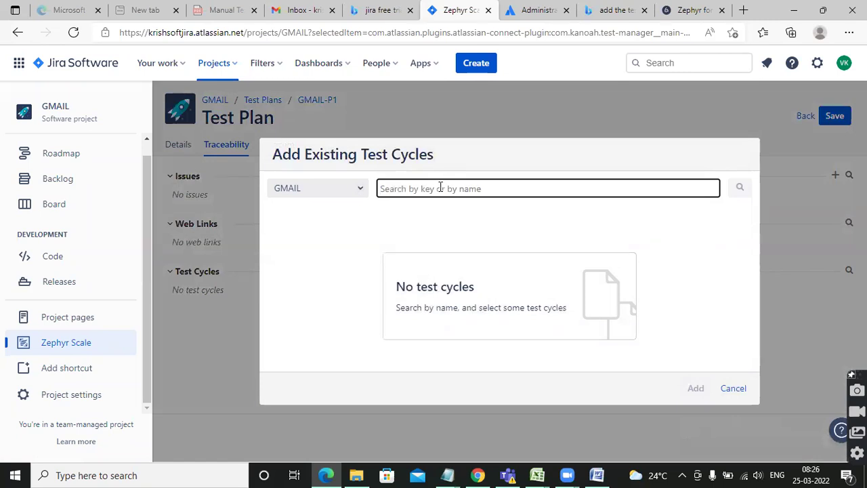
{"action": "type", "text": "smoke"}
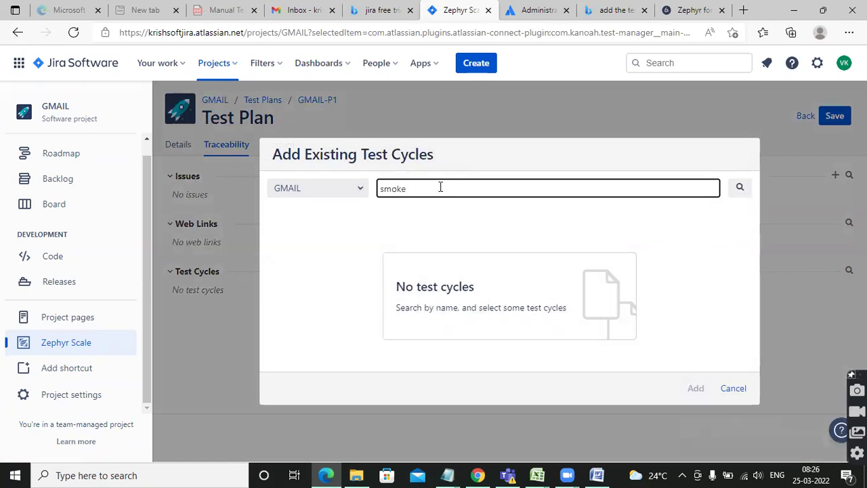
{"action": "left_click", "coordinate": [739, 190]}
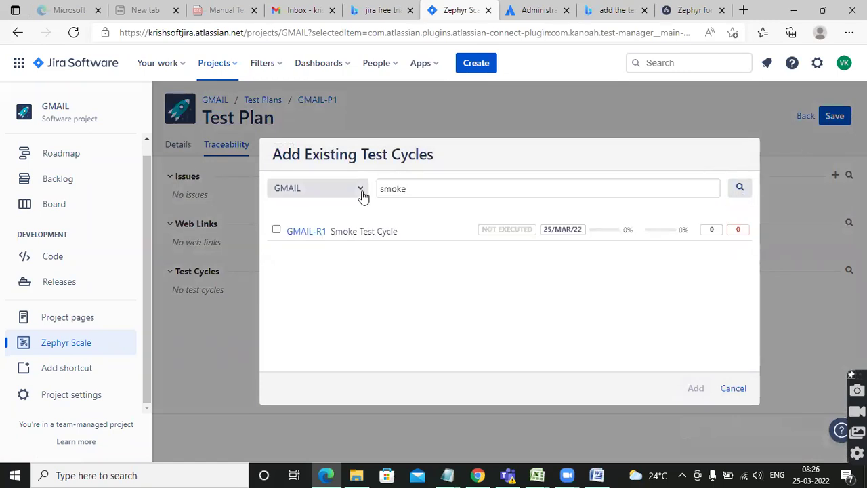
{"action": "left_click", "coordinate": [277, 232]}
{"action": "left_click", "coordinate": [695, 389]}
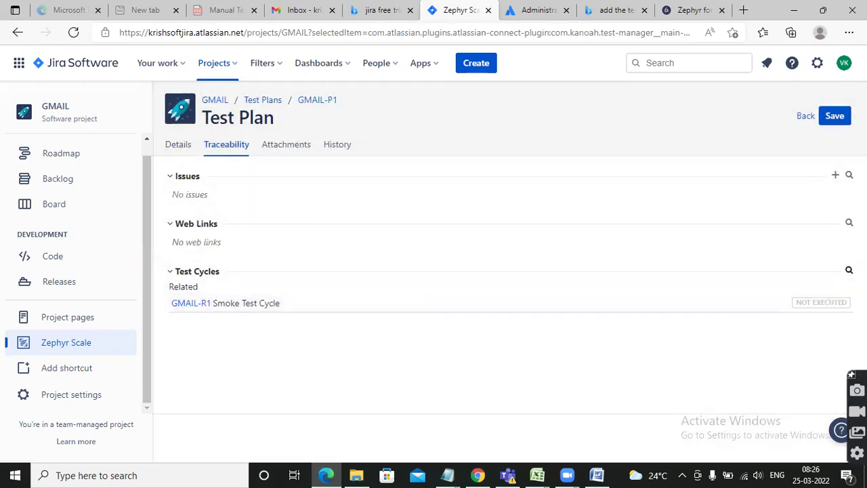
Link the existing Functional Cycle (GMAIL-R2) to the test plan, finding it by searching for "func"
{"action": "left_click", "coordinate": [849, 269]}
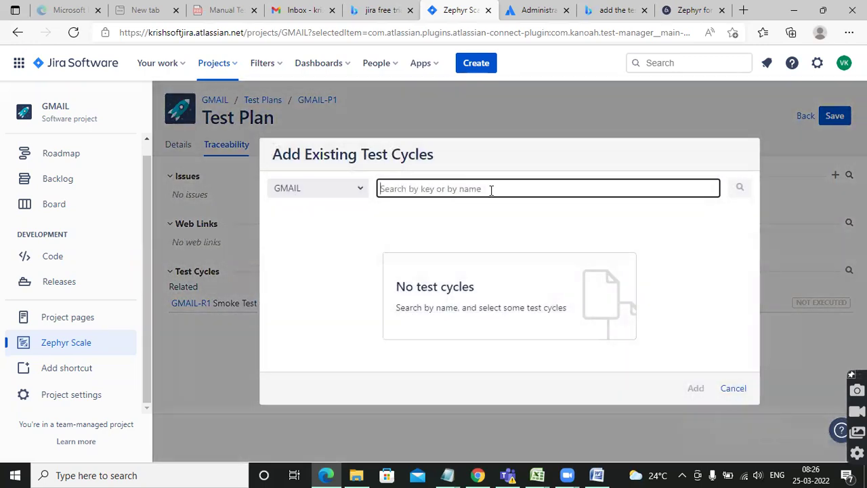
{"action": "type", "text": "func"}
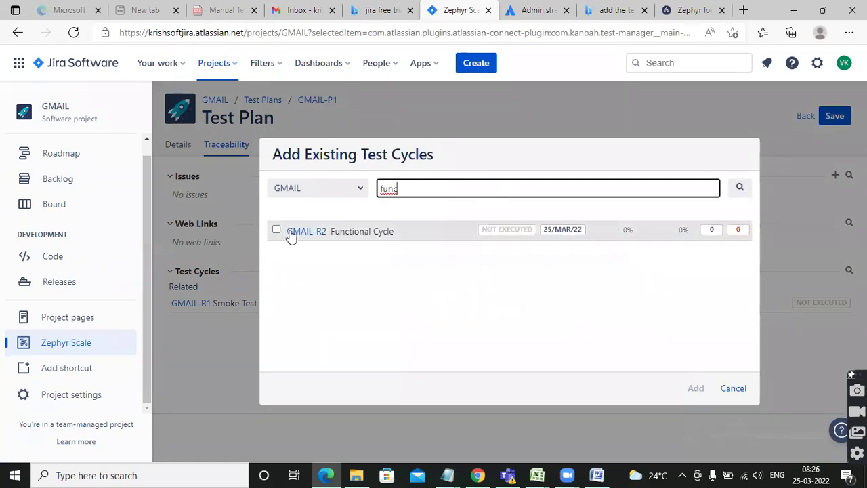
{"action": "left_click", "coordinate": [276, 229]}
{"action": "left_click", "coordinate": [695, 389]}
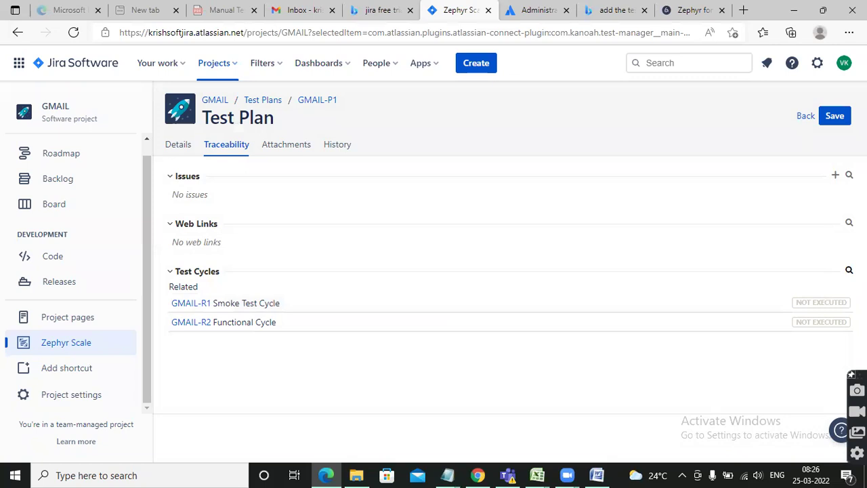
Link the existing Regression Cycle (GMAIL-R3) to the test plan, finding it by searching for "regres"
{"action": "left_click", "coordinate": [848, 270]}
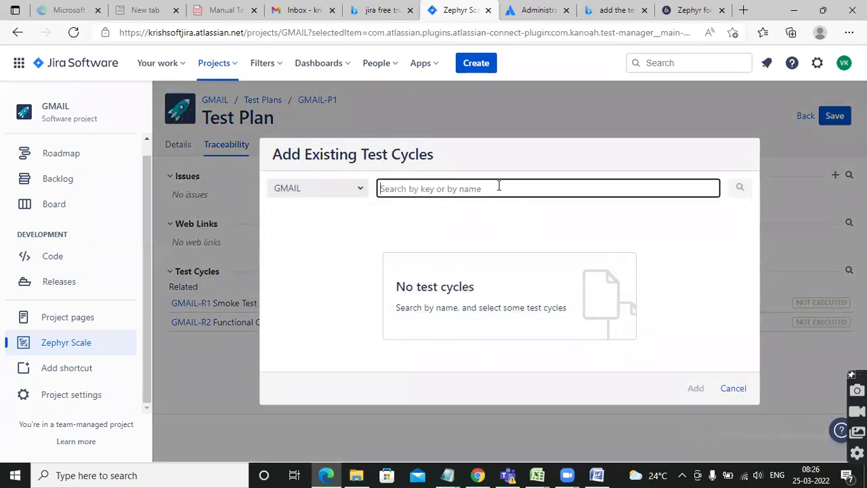
{"action": "type", "text": "regres"}
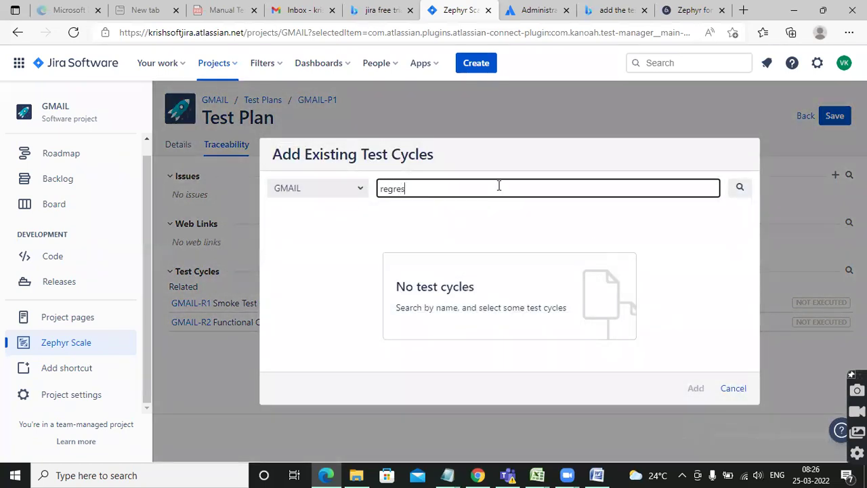
{"action": "left_click", "coordinate": [278, 232]}
{"action": "left_click", "coordinate": [696, 390]}
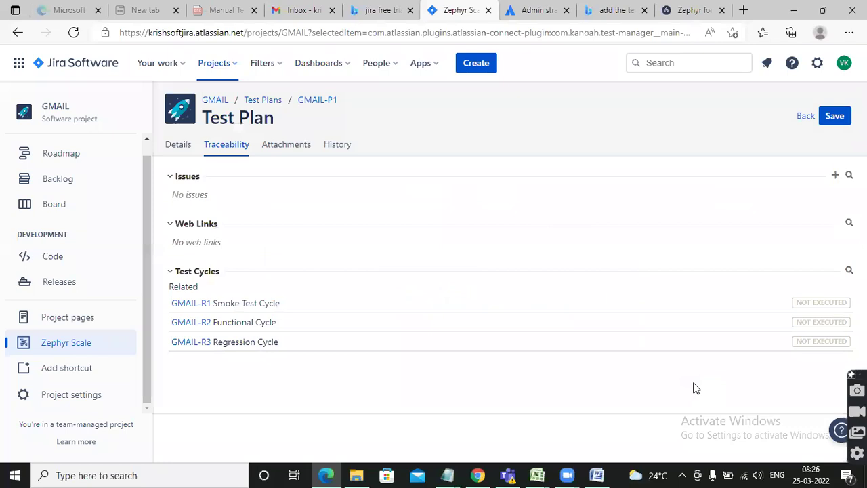
Link the existing Sanity Cycle (GMAIL-R4) to the test plan, finding it by searching for "sanity"
{"action": "left_click", "coordinate": [849, 270]}
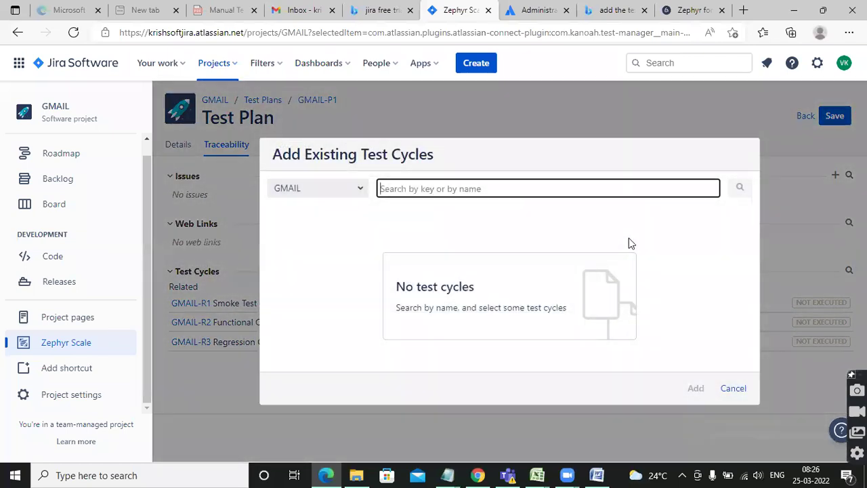
{"action": "type", "text": "sanity"}
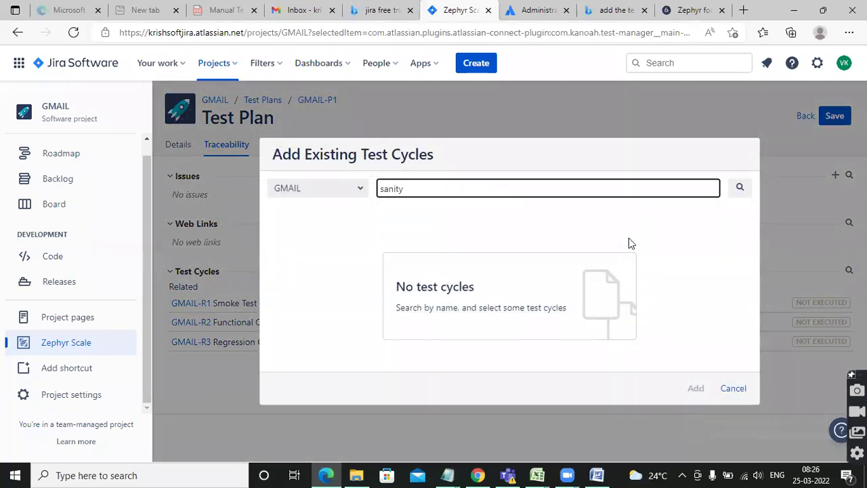
{"action": "key", "text": "Return"}
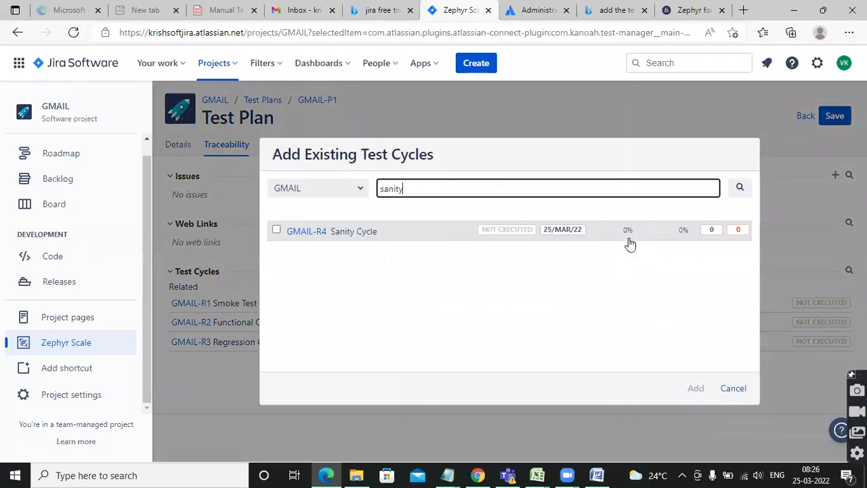
{"action": "left_click", "coordinate": [276, 231]}
{"action": "left_click", "coordinate": [697, 390]}
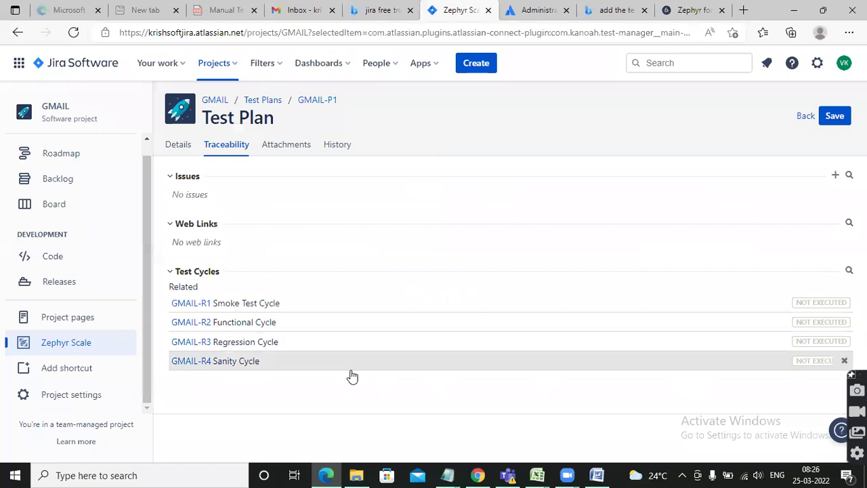
Open the Smoke Test Cycle (GMAIL-R1) from the test plan's related test cycles
{"action": "left_click", "coordinate": [200, 307]}
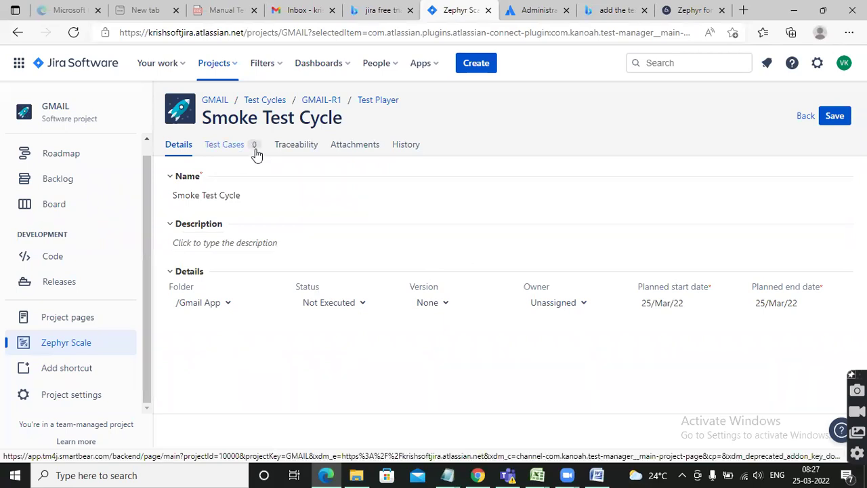
Leave the Smoke Test Cycle and discard the unsaved new test plan to return to the test plans list
{"action": "left_click", "coordinate": [230, 146]}
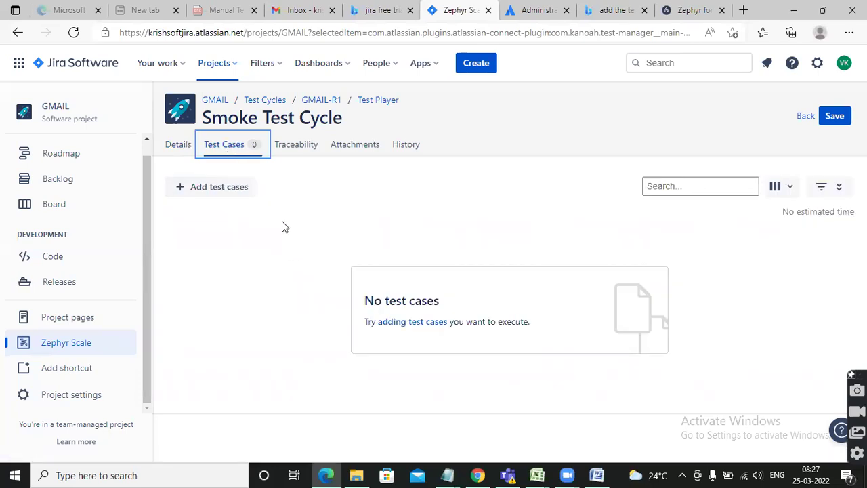
{"action": "left_click", "coordinate": [805, 117]}
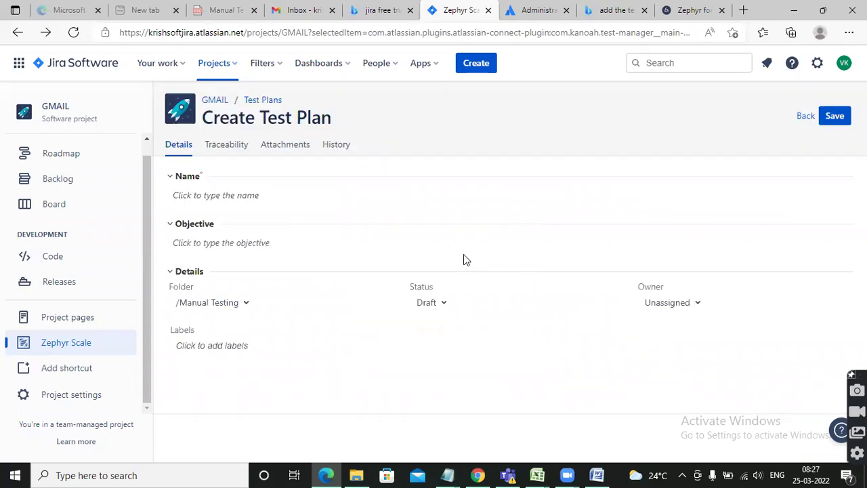
{"action": "left_click", "coordinate": [803, 118]}
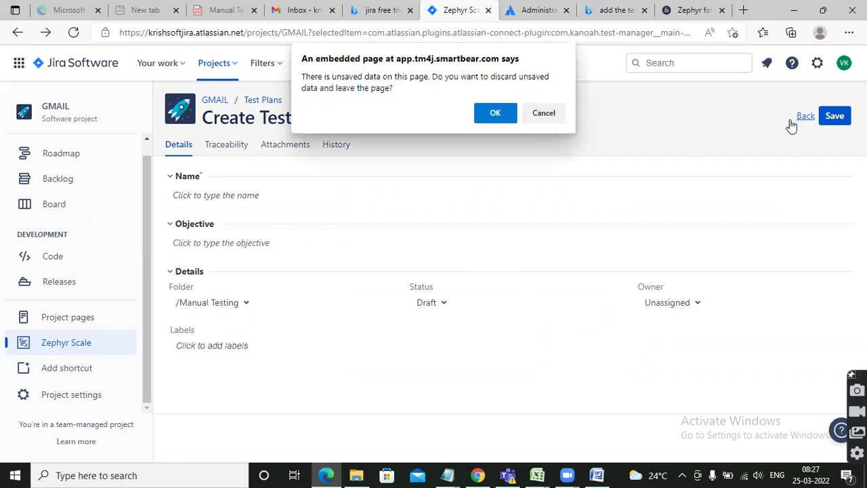
{"action": "left_click", "coordinate": [495, 114]}
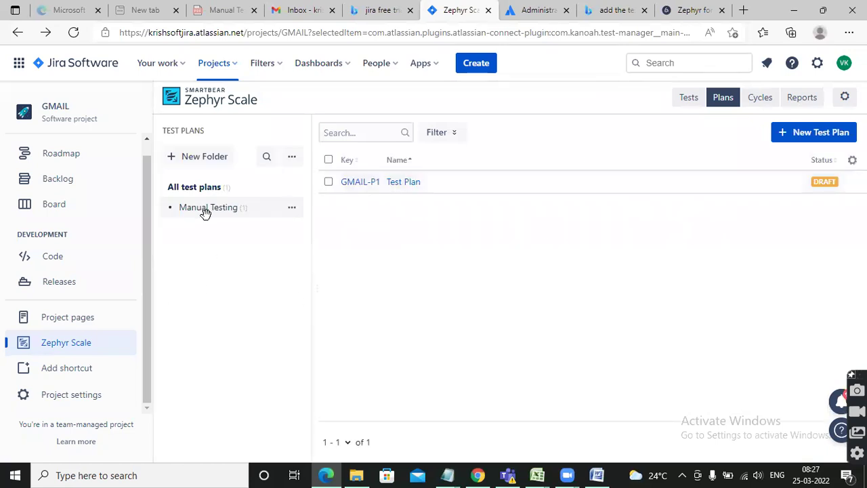
Open the Smoke Test Cycle from the related test cycles of test plan GMAIL-P1
{"action": "left_click", "coordinate": [404, 184]}
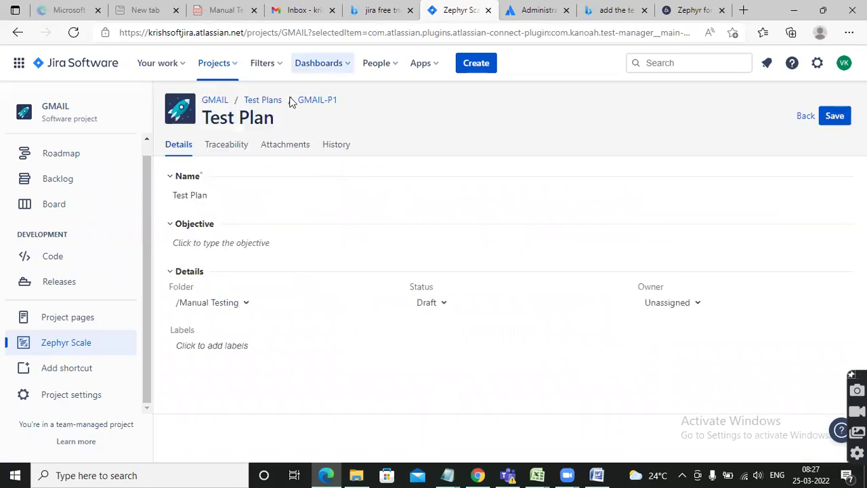
{"action": "left_click", "coordinate": [263, 101]}
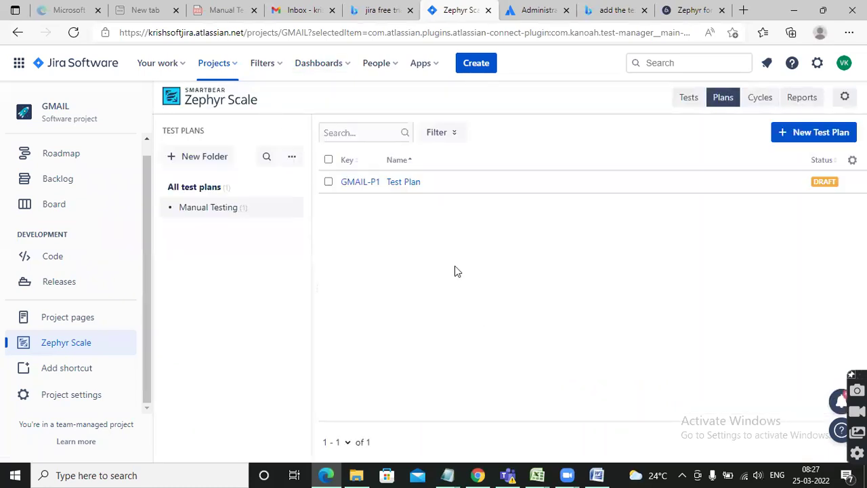
{"action": "left_click", "coordinate": [362, 183]}
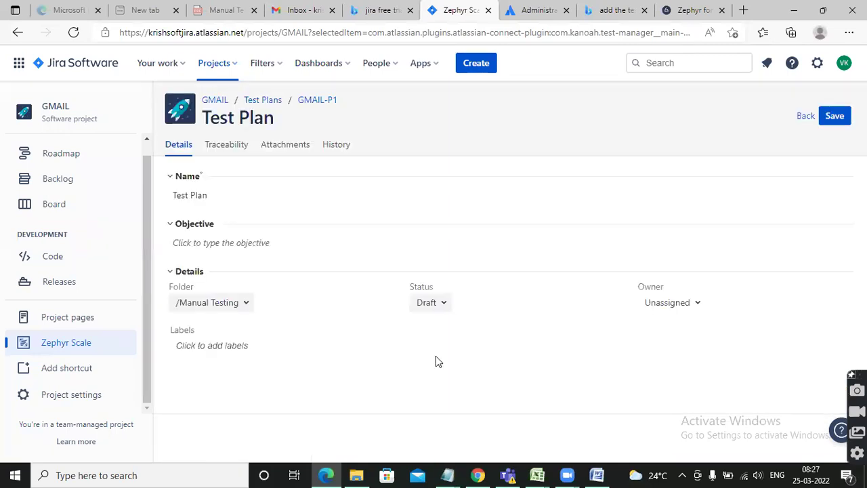
{"action": "left_click", "coordinate": [225, 146]}
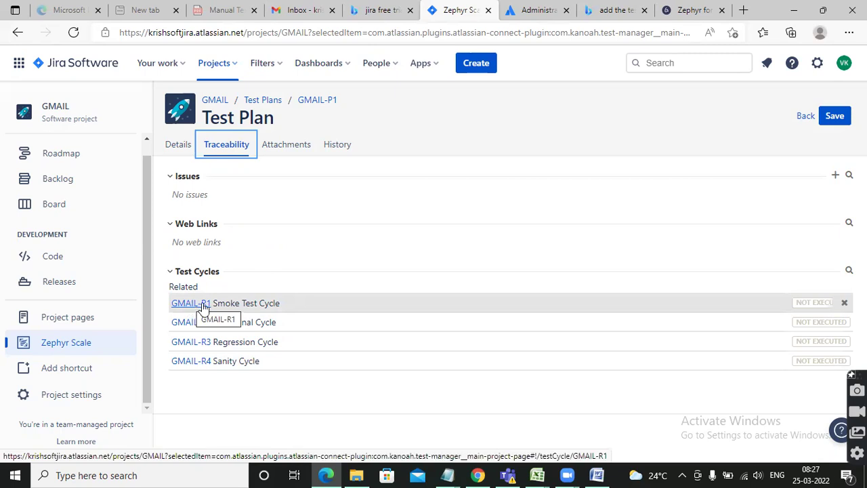
{"action": "left_click", "coordinate": [245, 306]}
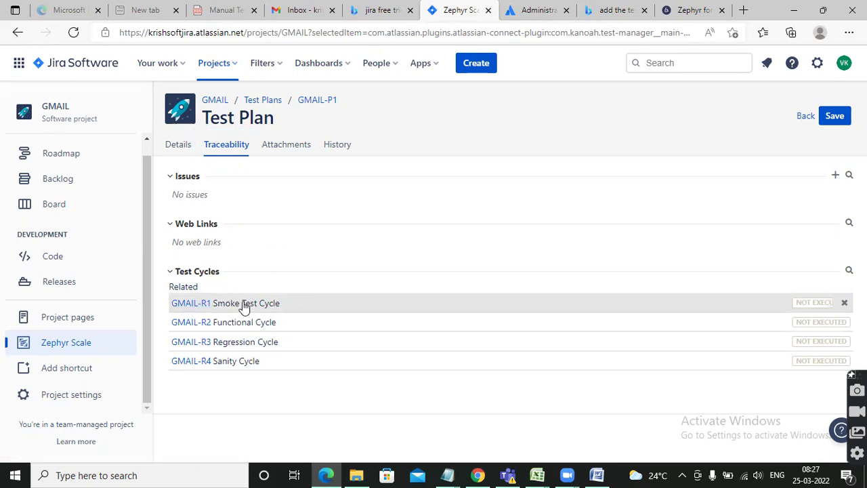
{"action": "left_click", "coordinate": [198, 305]}
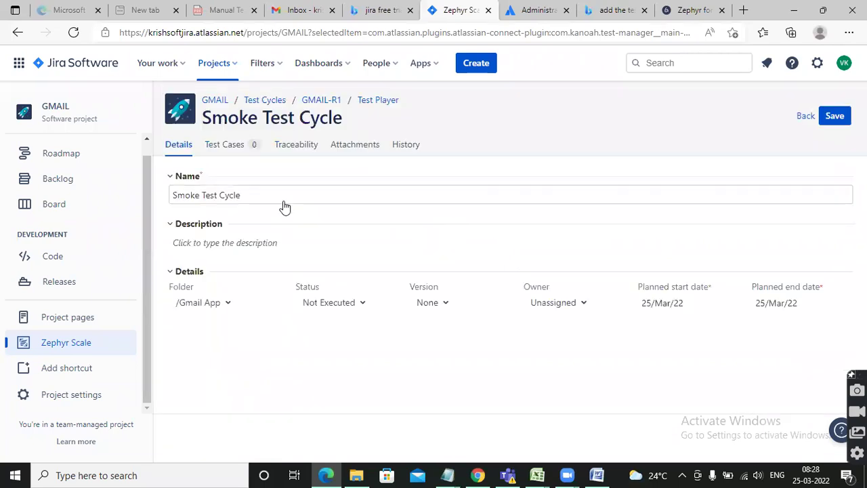
Add existing test cases GMAIL-T2 and GMAIL-T1 to the Smoke Test Cycle and save the cycle
{"action": "left_click", "coordinate": [229, 146]}
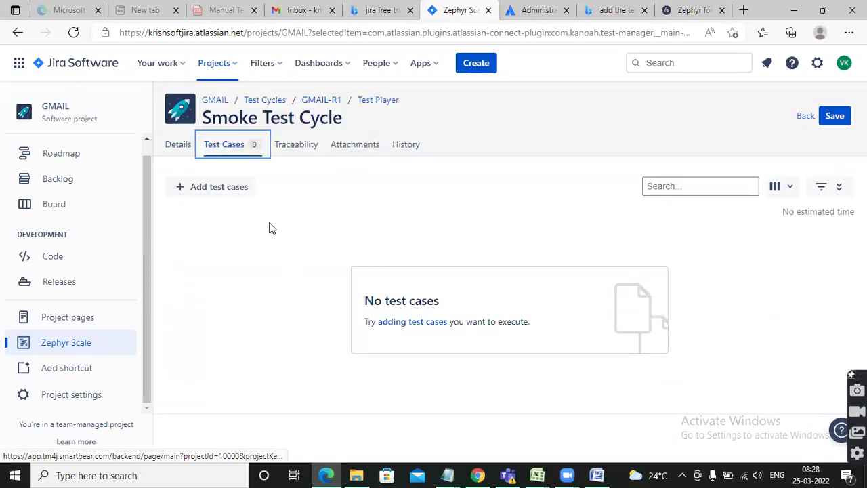
{"action": "left_click", "coordinate": [220, 187]}
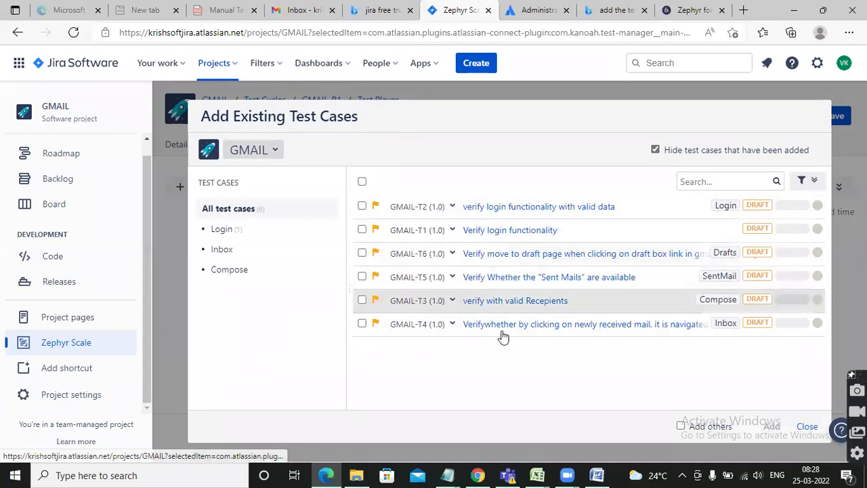
{"action": "left_click", "coordinate": [363, 207]}
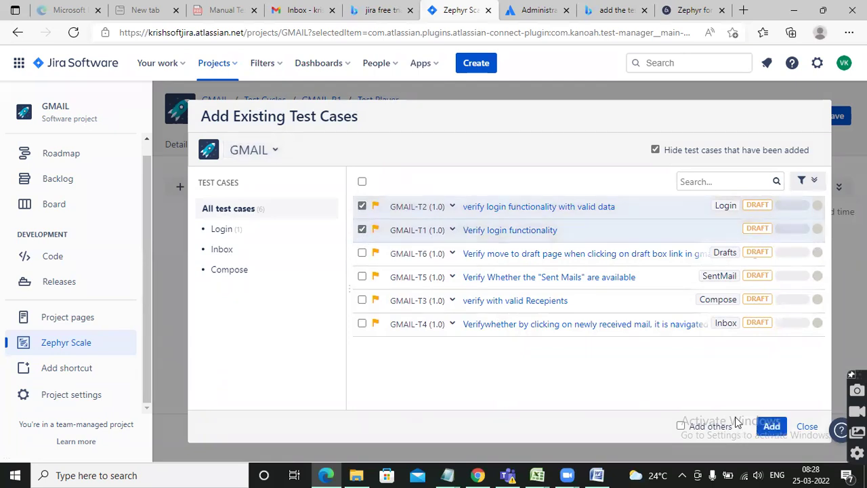
{"action": "left_click", "coordinate": [769, 425]}
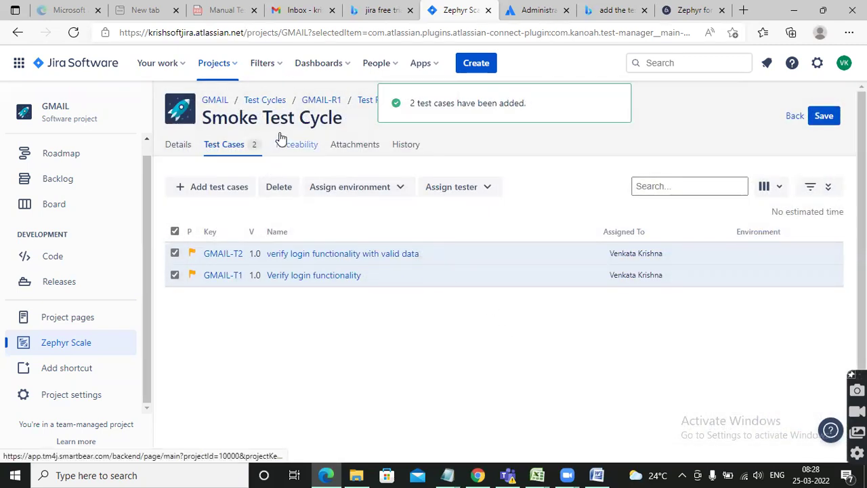
{"action": "left_click", "coordinate": [824, 117]}
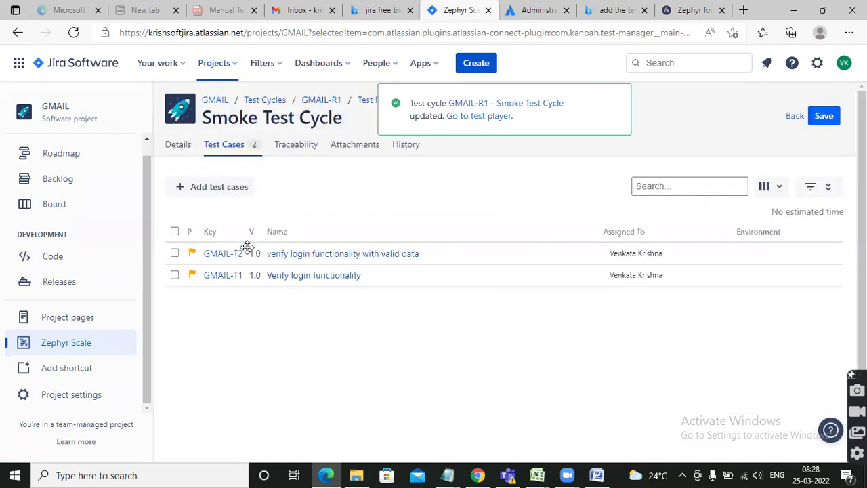
Open the Regression Cycle from the test cycles list and examine its test cases in the test player
{"action": "left_click", "coordinate": [178, 144]}
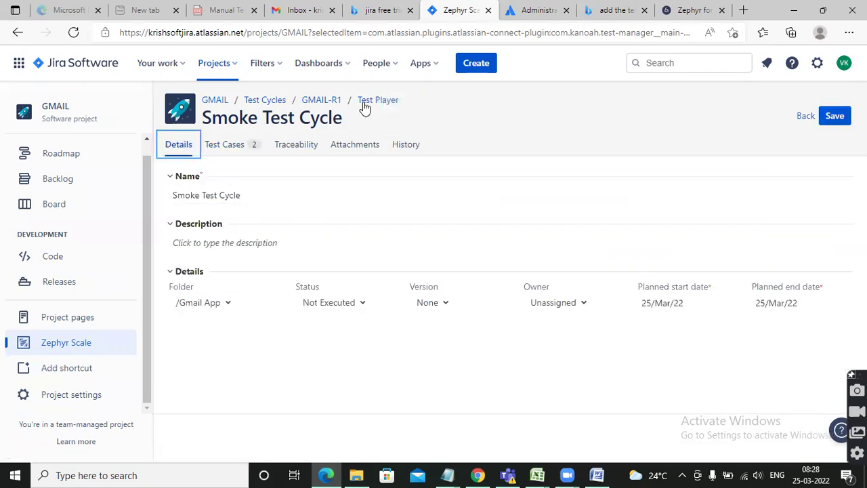
{"action": "left_click", "coordinate": [264, 101]}
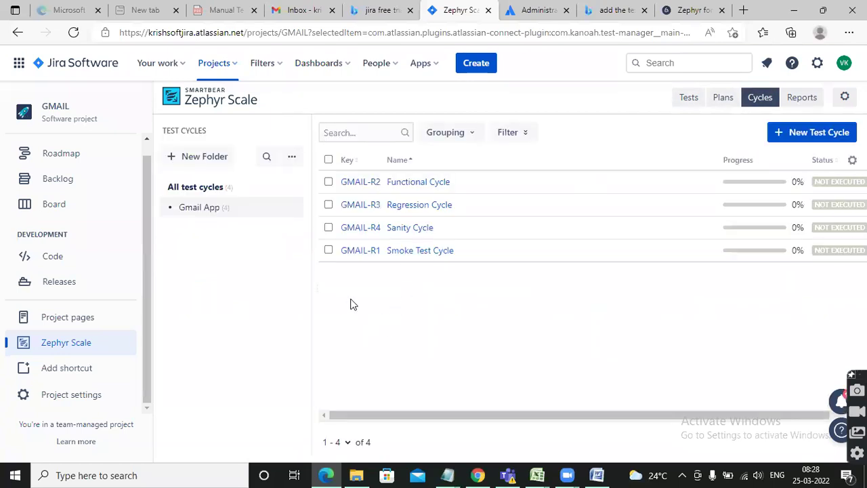
{"action": "left_click", "coordinate": [355, 205]}
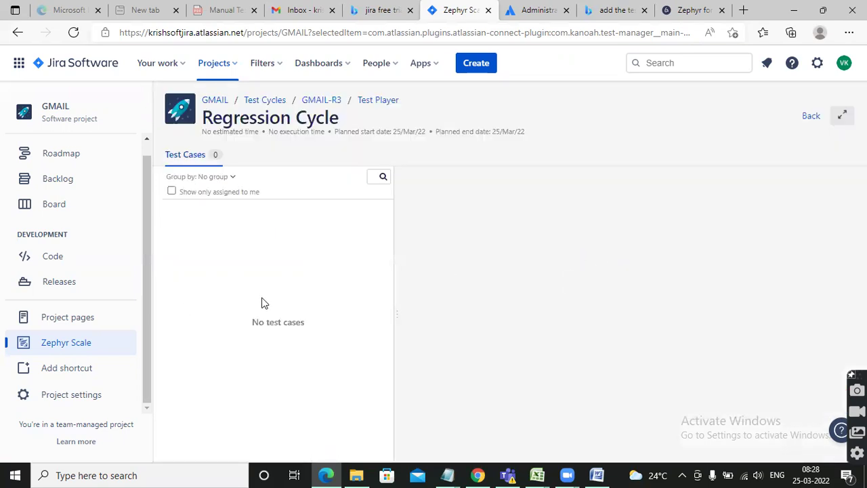
{"action": "left_click", "coordinate": [215, 159]}
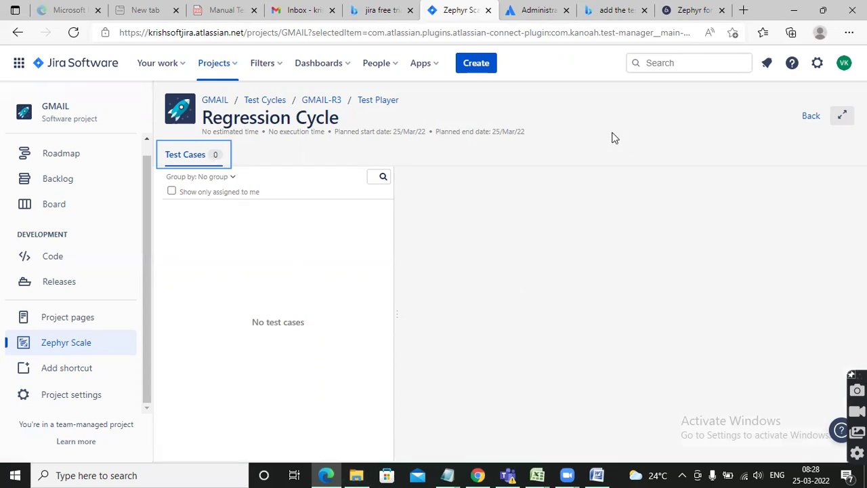
Dismiss the page error and reopen Zephyr Scale for the GMAIL project
{"action": "left_click", "coordinate": [56, 346]}
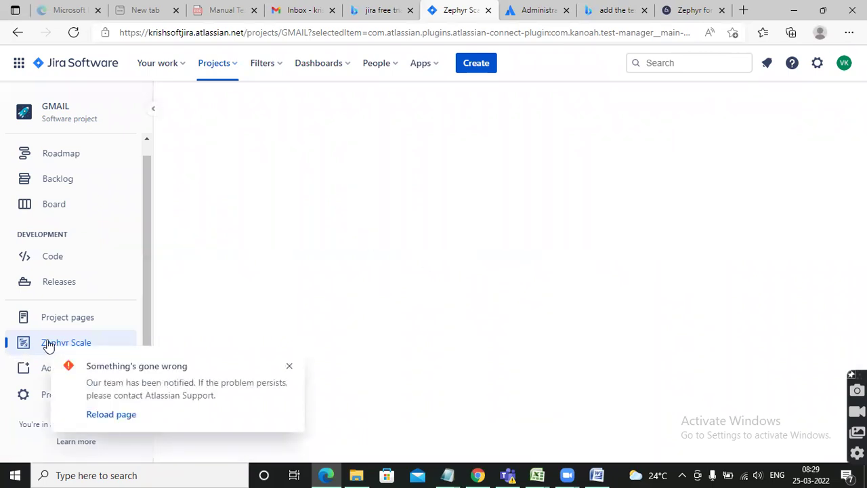
{"action": "left_click", "coordinate": [288, 367]}
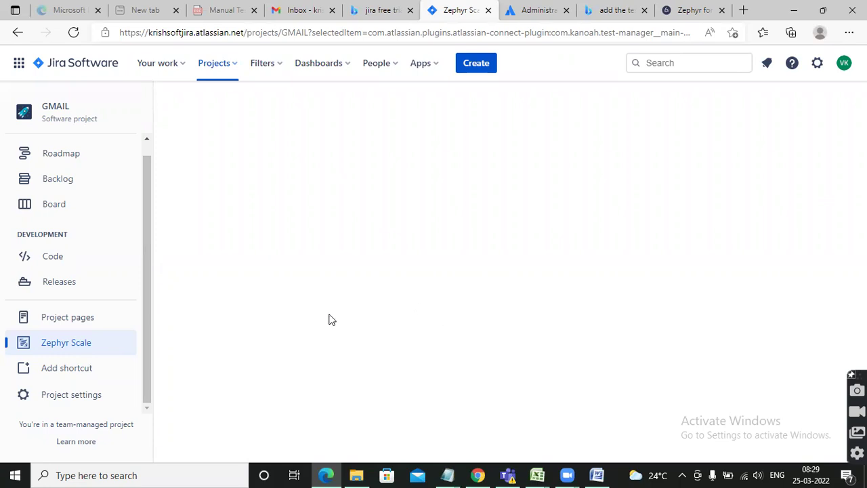
{"action": "left_click", "coordinate": [62, 320]}
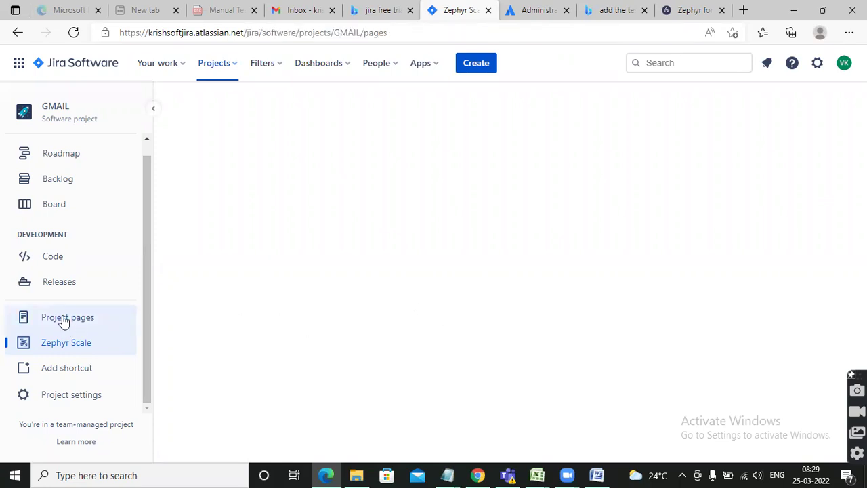
{"action": "left_click", "coordinate": [72, 346]}
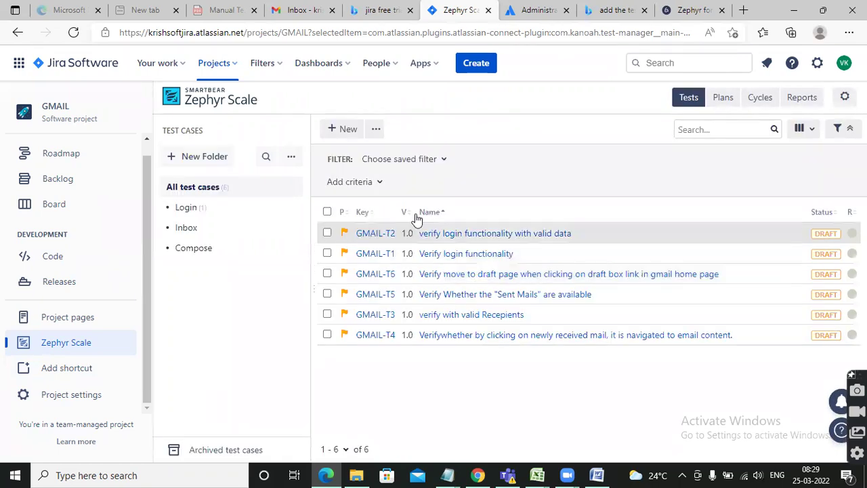
Open the Functional Cycle from the related test cycles of test plan GMAIL-P1
{"action": "left_click", "coordinate": [722, 99]}
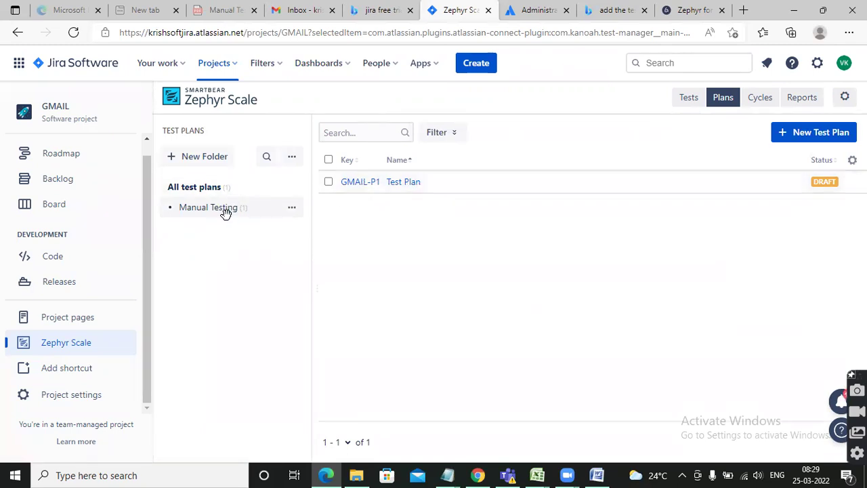
{"action": "left_click", "coordinate": [292, 209]}
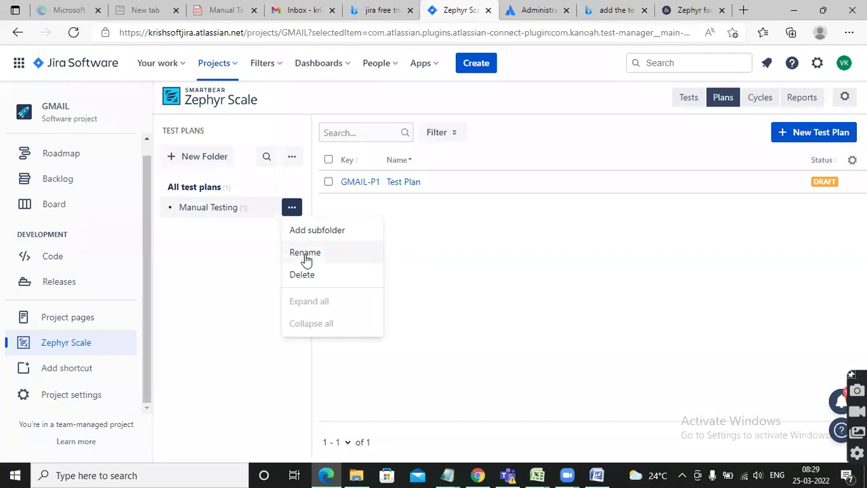
{"action": "left_click", "coordinate": [225, 248]}
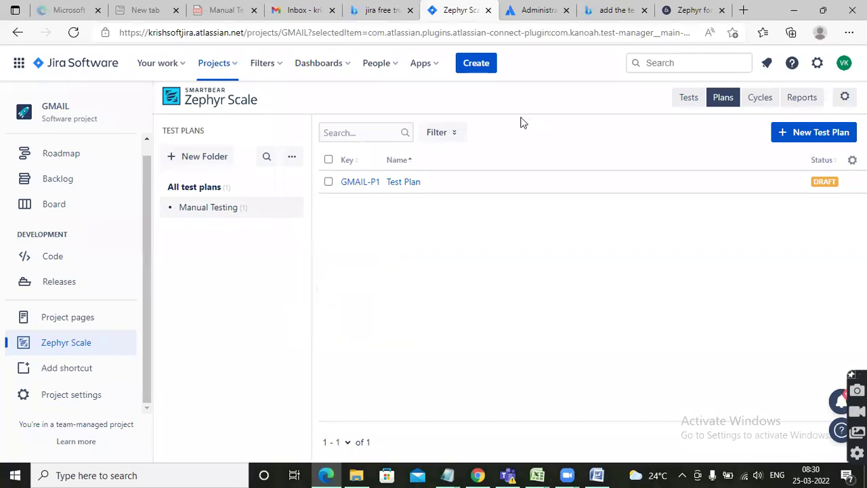
{"action": "left_click", "coordinate": [354, 182]}
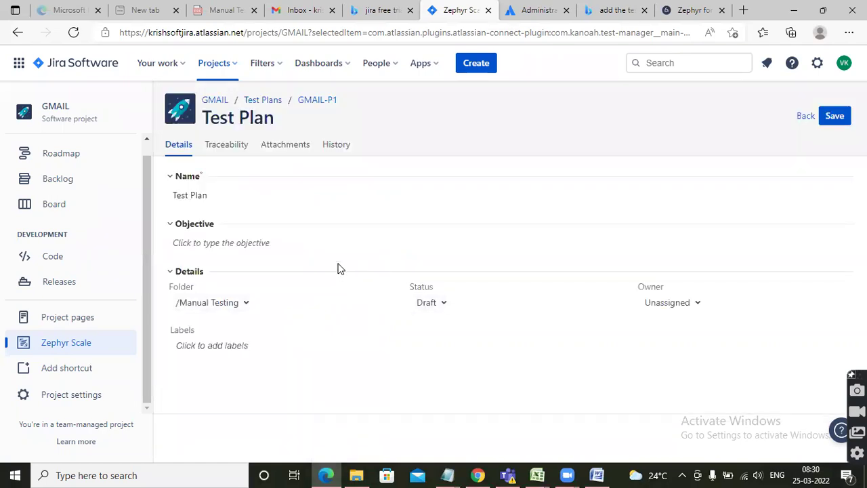
{"action": "left_click", "coordinate": [227, 146]}
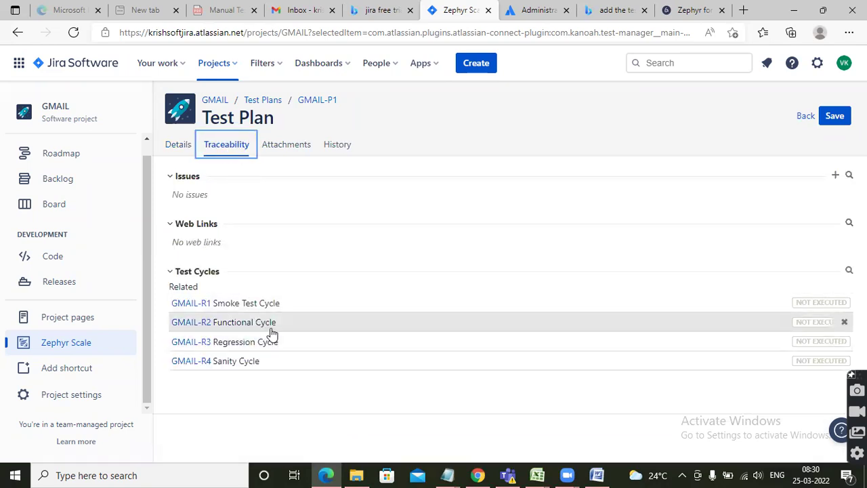
{"action": "left_click", "coordinate": [190, 323]}
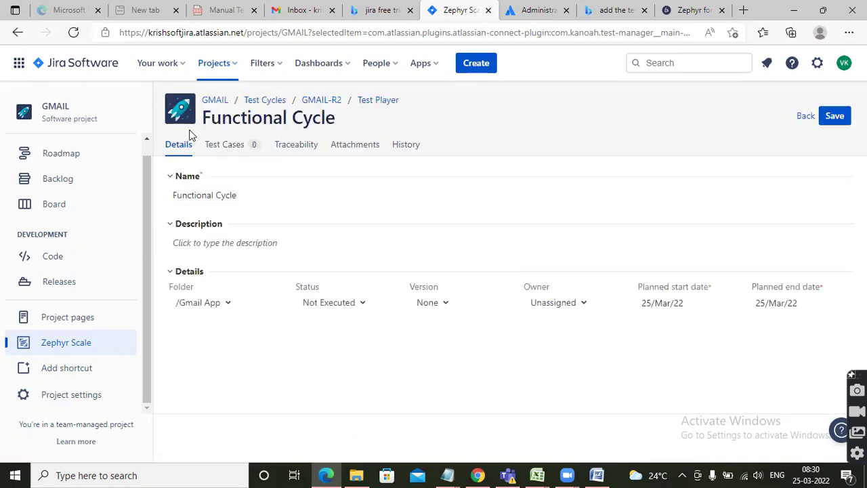
Add existing test cases GMAIL-T6 and GMAIL-T5 to the Functional Cycle, save it, and return to the test plan
{"action": "left_click", "coordinate": [239, 147]}
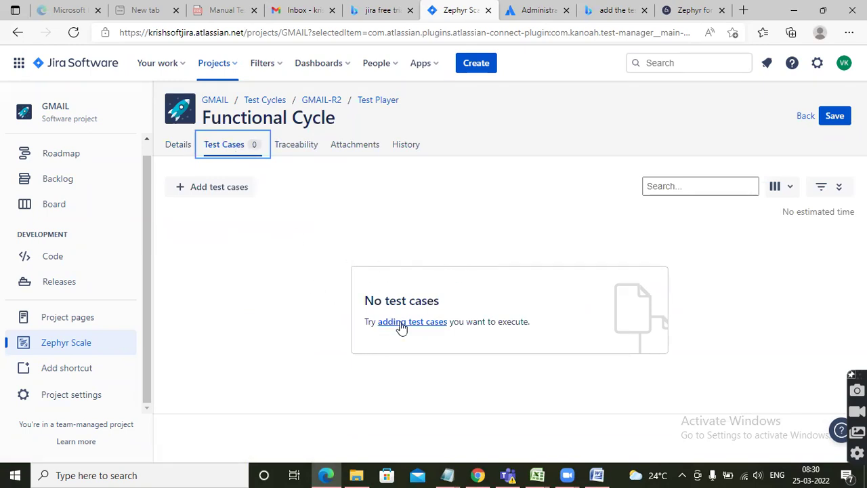
{"action": "left_click", "coordinate": [221, 190]}
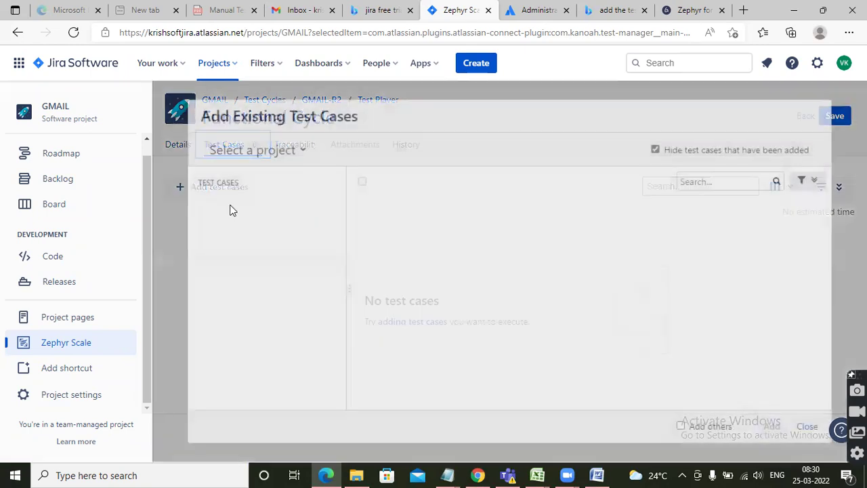
{"action": "left_click", "coordinate": [361, 253]}
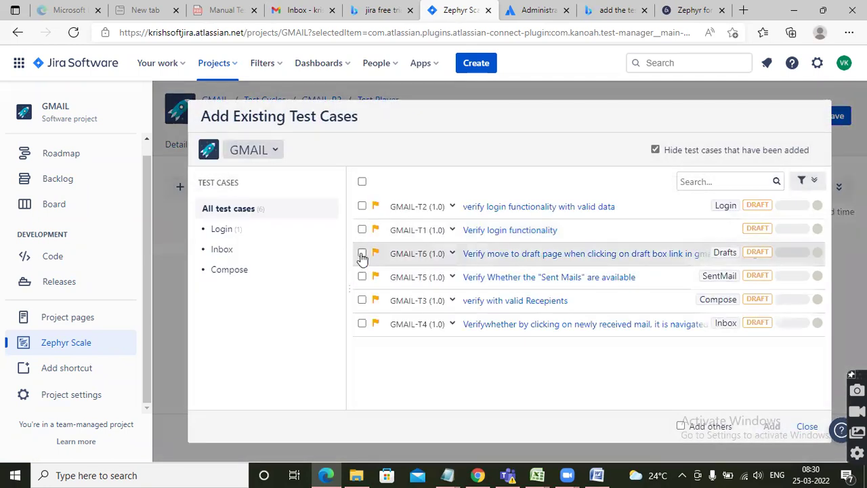
{"action": "left_click", "coordinate": [362, 276]}
{"action": "left_click", "coordinate": [775, 426]}
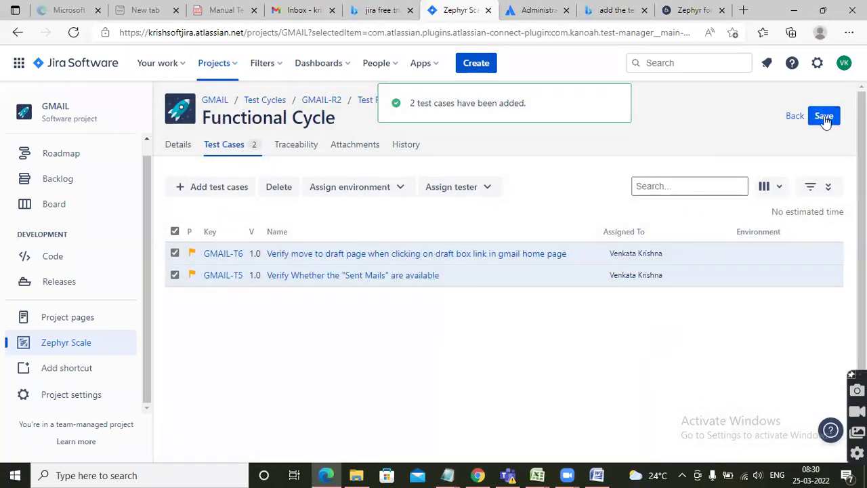
{"action": "left_click", "coordinate": [823, 117]}
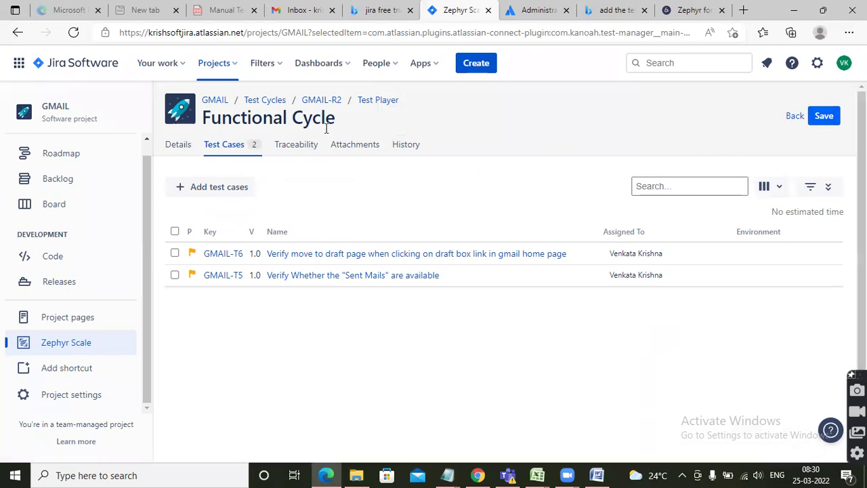
{"action": "left_click", "coordinate": [18, 31]}
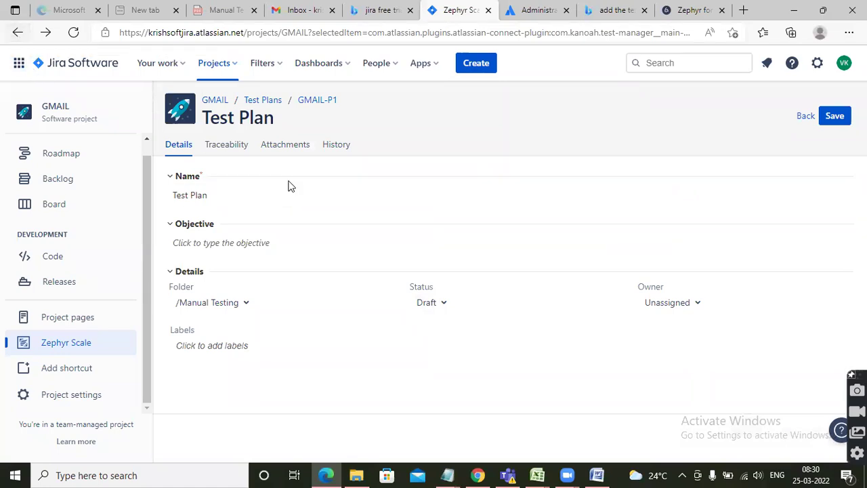
Reopen test plan GMAIL-P1 from the test plans list and open its related Regression Cycle
{"action": "left_click", "coordinate": [18, 32]}
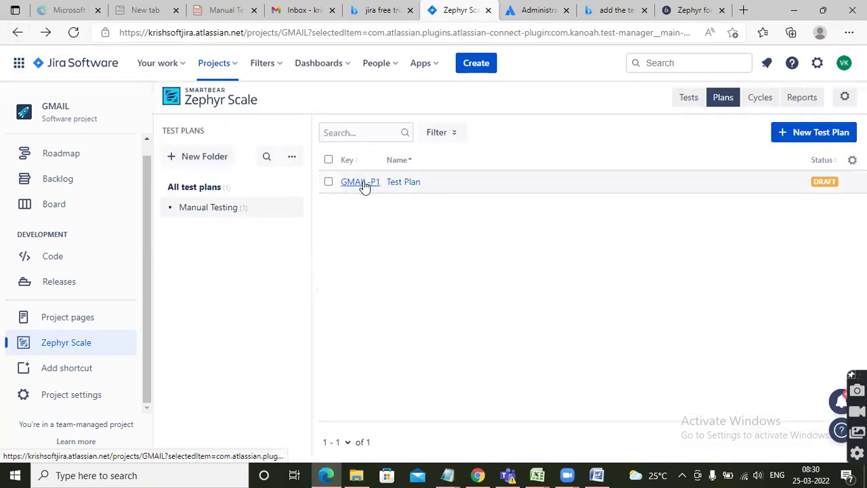
{"action": "left_click", "coordinate": [363, 183]}
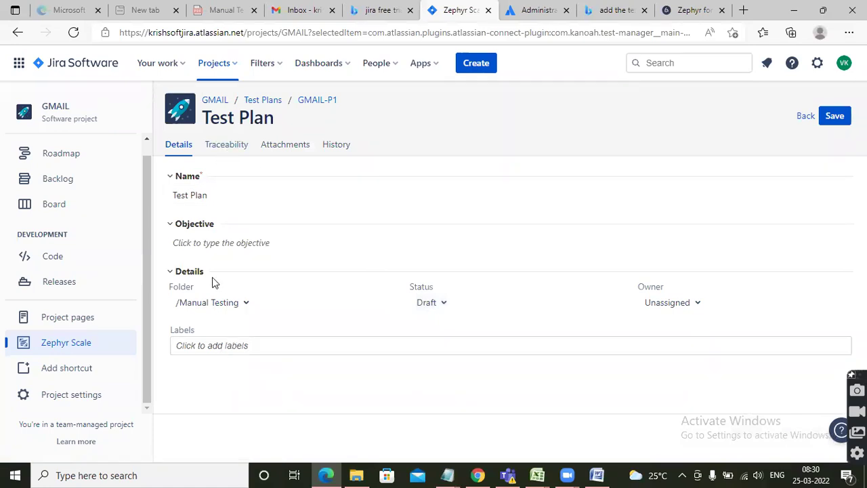
{"action": "left_click", "coordinate": [226, 146]}
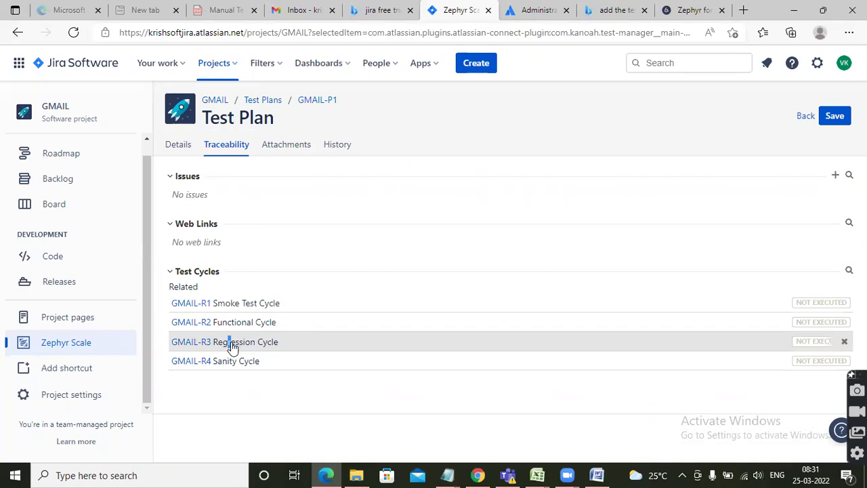
{"action": "left_click", "coordinate": [195, 343]}
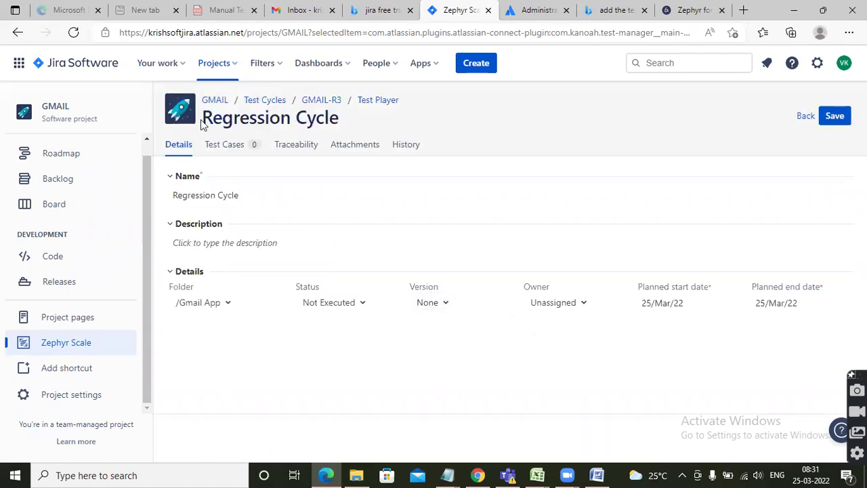
Add existing test cases GMAIL-T5 and GMAIL-T3 to the Regression Cycle, save it, and return to the test plan
{"action": "left_click", "coordinate": [228, 148]}
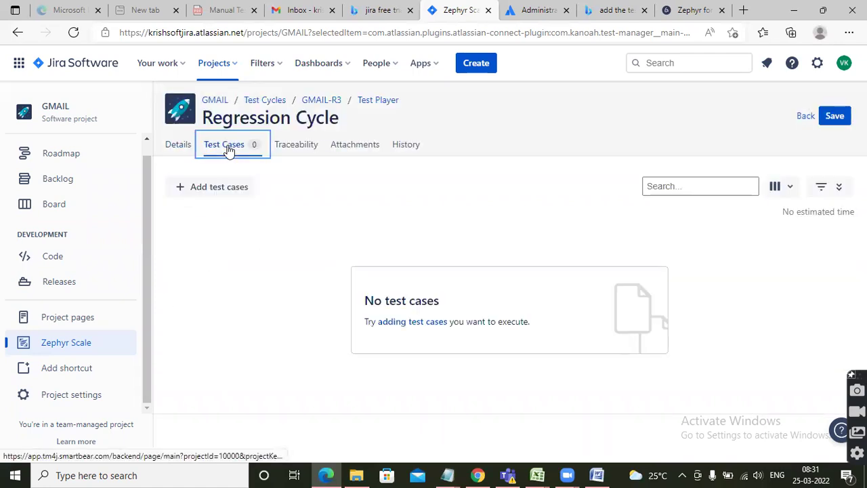
{"action": "left_click", "coordinate": [210, 187]}
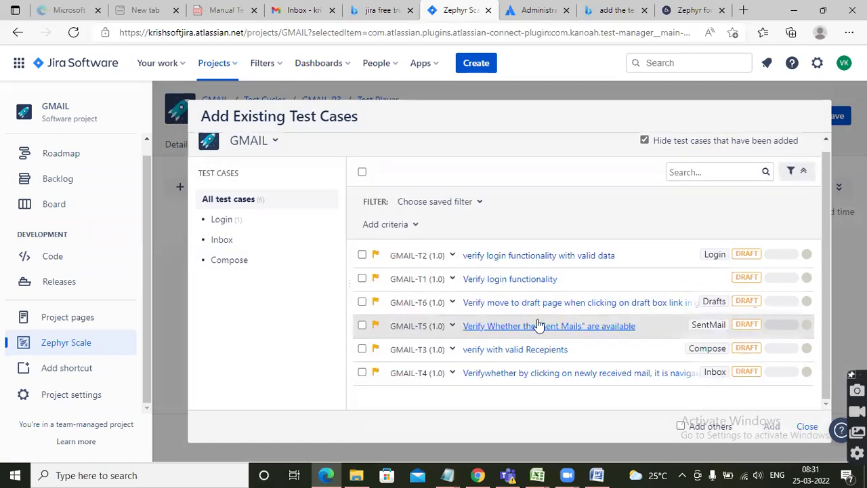
{"action": "left_click", "coordinate": [361, 327]}
{"action": "left_click", "coordinate": [362, 349]}
{"action": "left_click", "coordinate": [768, 428]}
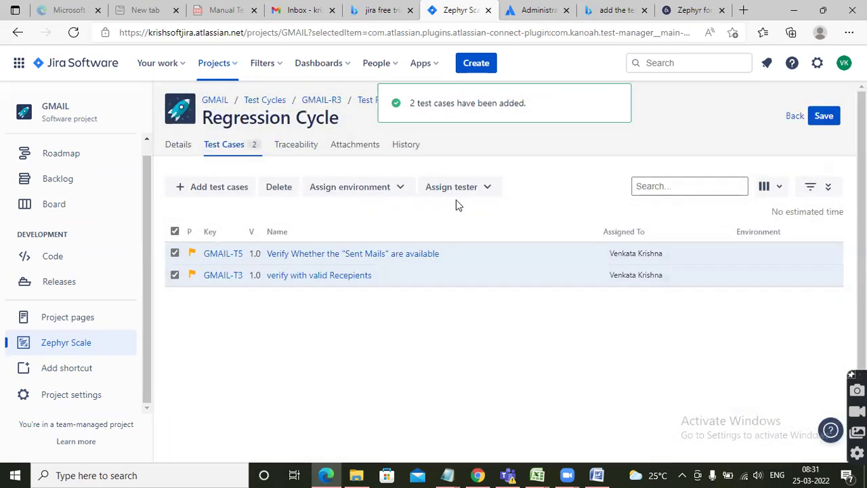
{"action": "left_click", "coordinate": [823, 116]}
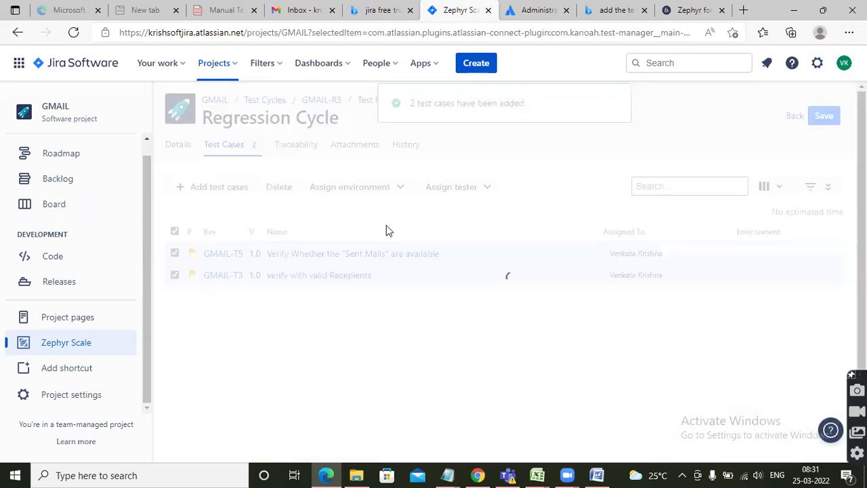
{"action": "left_click", "coordinate": [16, 34]}
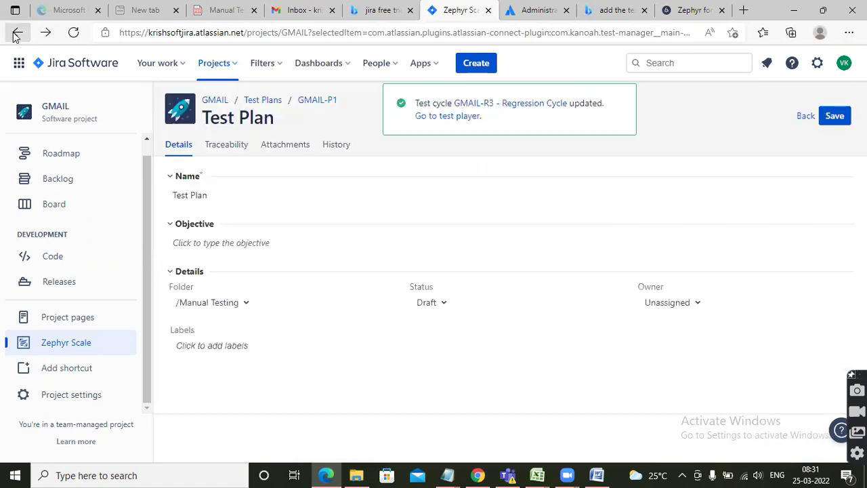
Reload test plan GMAIL-P1 from the test plans list and open its related Sanity Cycle
{"action": "left_click", "coordinate": [16, 34]}
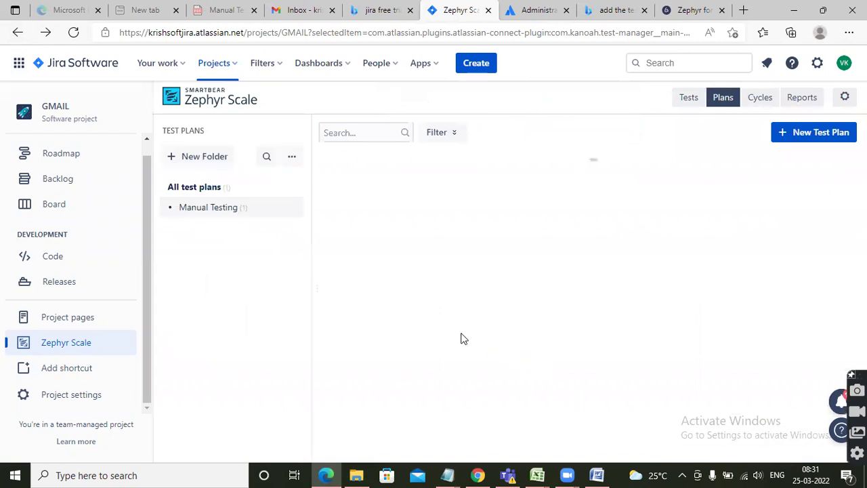
{"action": "left_click", "coordinate": [360, 183]}
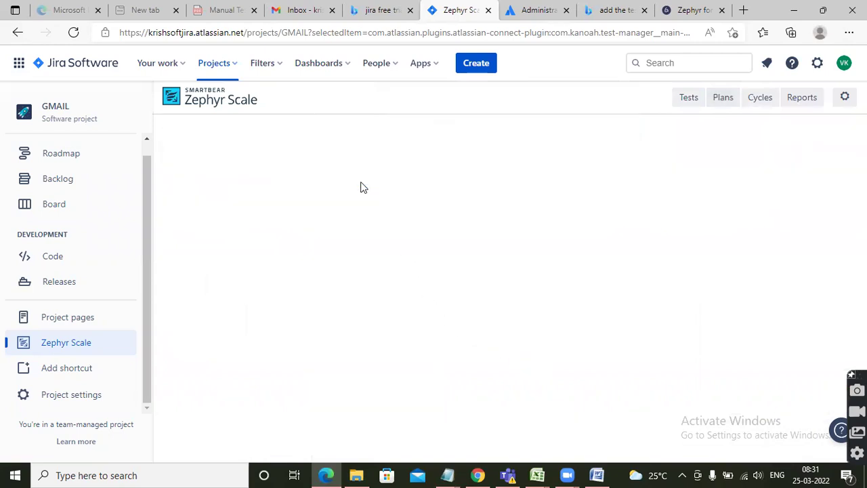
{"action": "left_click", "coordinate": [227, 146]}
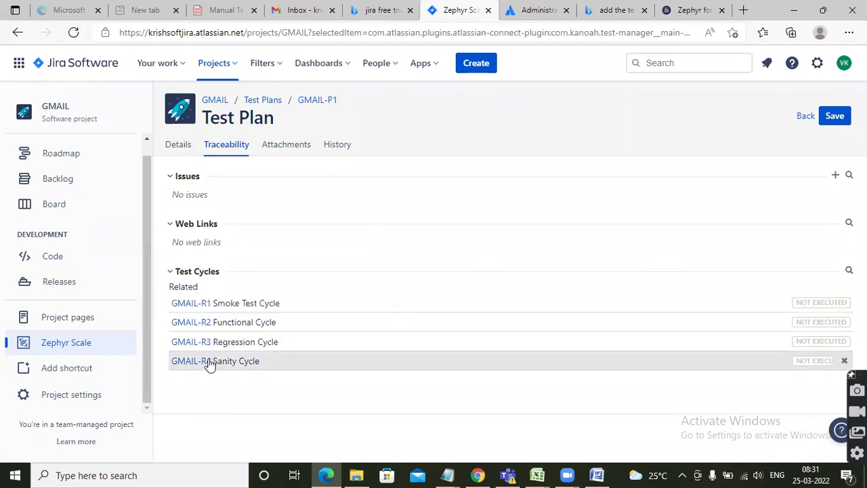
{"action": "left_click", "coordinate": [209, 364]}
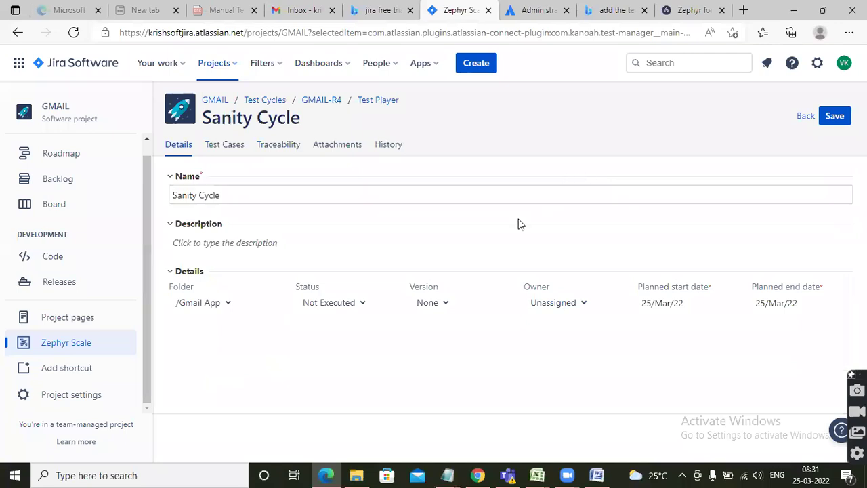
Add all existing test cases GMAIL-T1 through GMAIL-T6 to the Sanity Cycle, save it, and return to the test plans list
{"action": "left_click", "coordinate": [241, 148]}
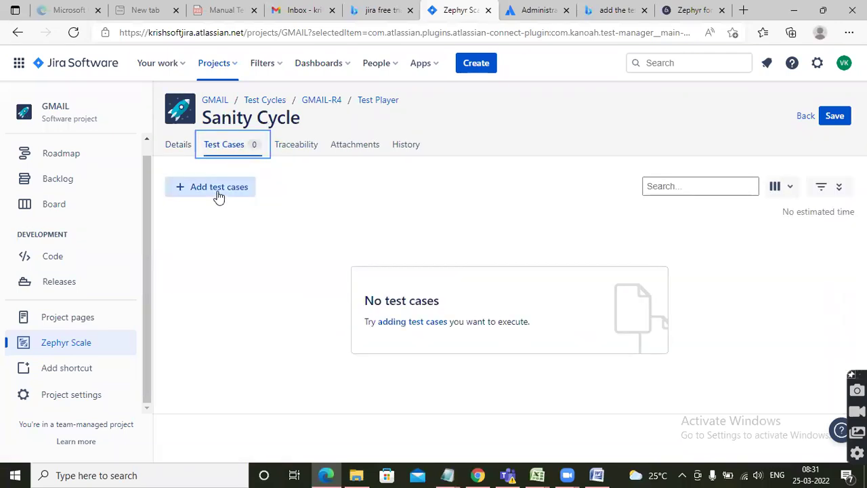
{"action": "left_click", "coordinate": [218, 195]}
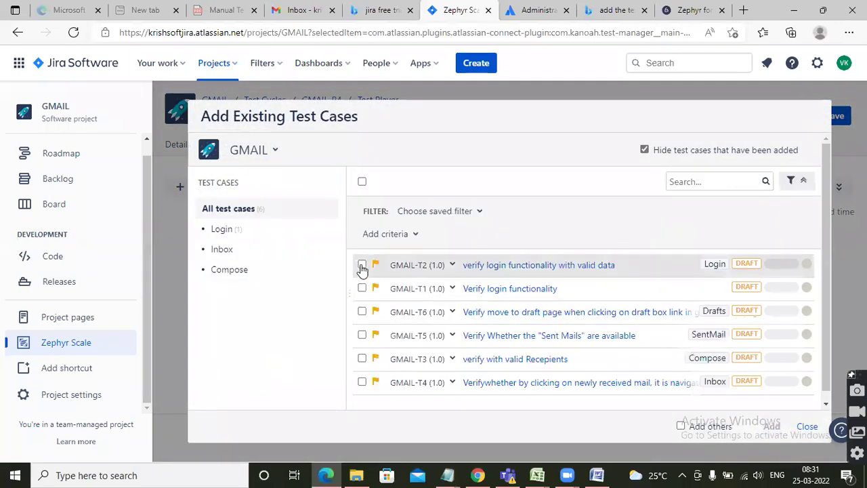
{"action": "left_click", "coordinate": [363, 266]}
{"action": "left_click", "coordinate": [363, 290]}
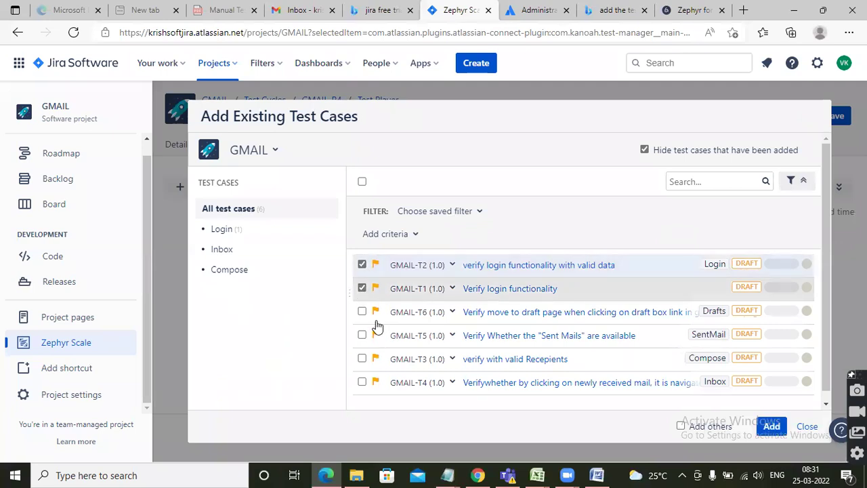
{"action": "left_click", "coordinate": [363, 312]}
{"action": "left_click", "coordinate": [362, 335]}
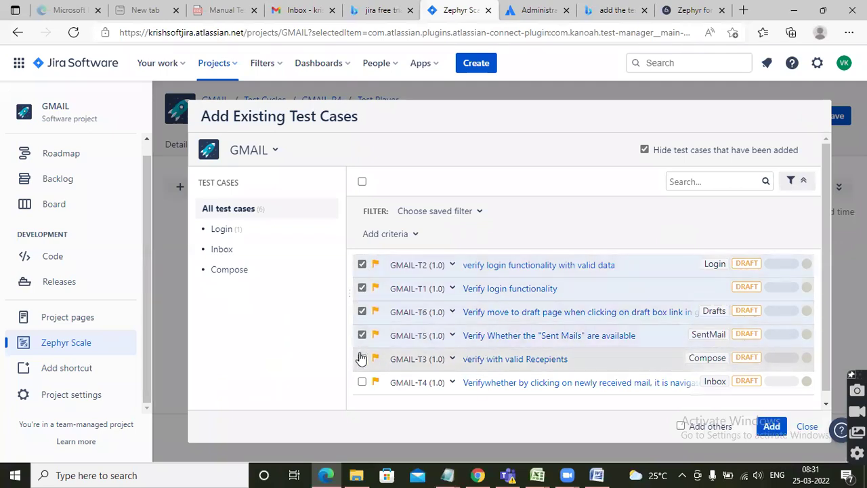
{"action": "left_click", "coordinate": [362, 359]}
{"action": "left_click", "coordinate": [363, 382]}
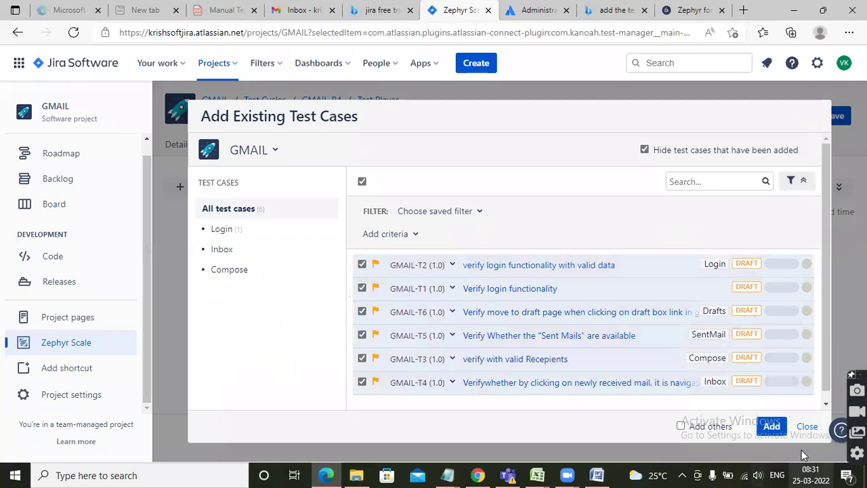
{"action": "left_click", "coordinate": [768, 425]}
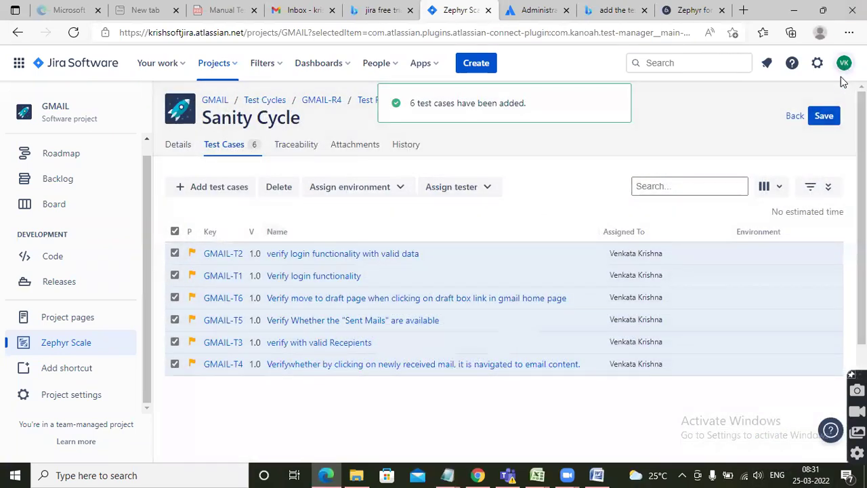
{"action": "left_click", "coordinate": [824, 116]}
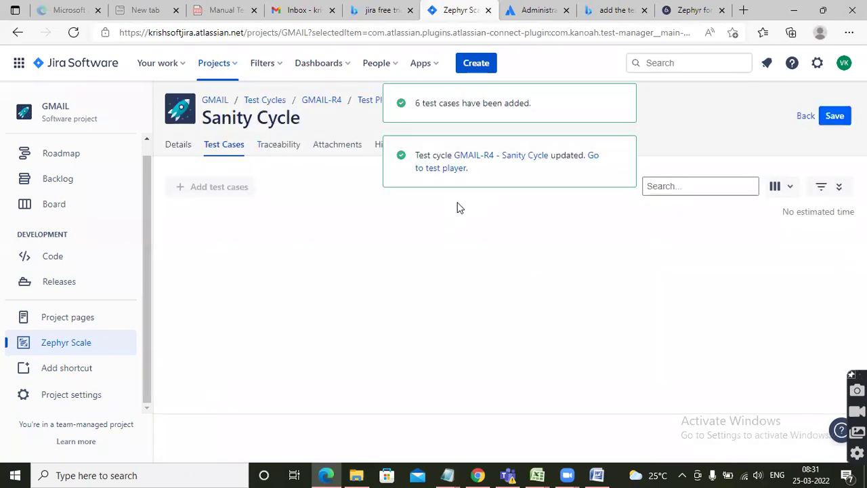
{"action": "left_click", "coordinate": [790, 116]}
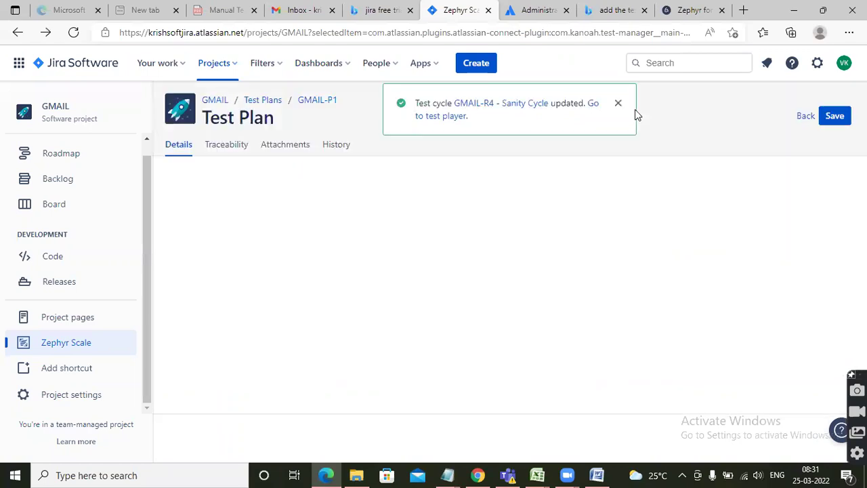
{"action": "left_click", "coordinate": [806, 117]}
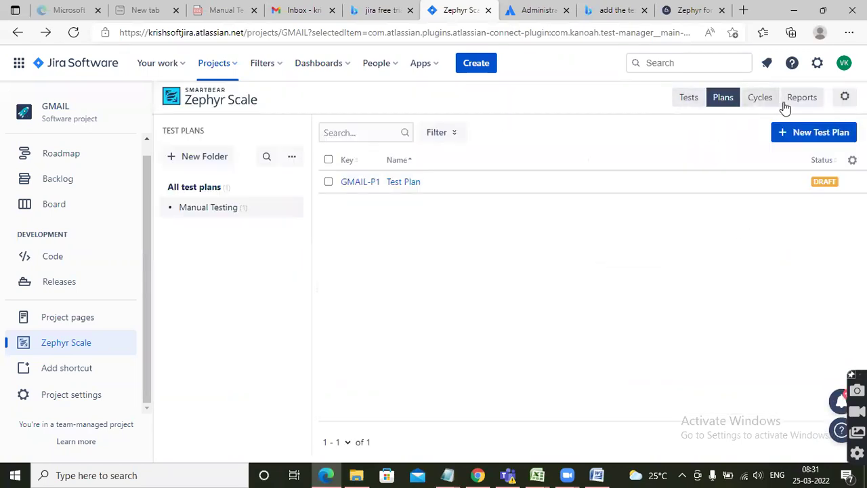
Review the project's lists of test cases, test plans and test cycles, ending on the test cycles list
{"action": "left_click", "coordinate": [687, 99]}
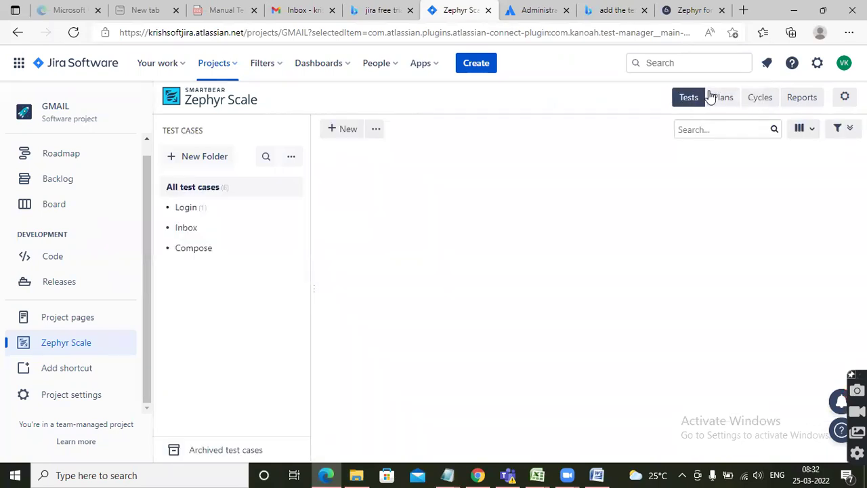
{"action": "left_click", "coordinate": [759, 99]}
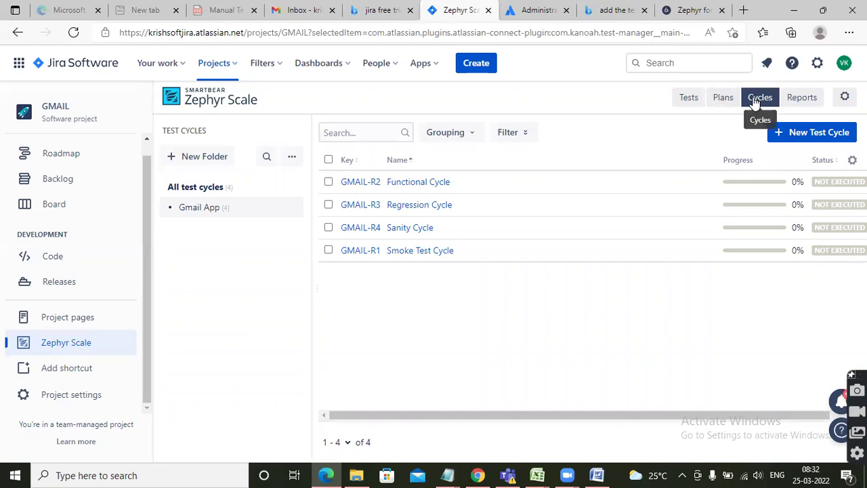
{"action": "left_click", "coordinate": [714, 98]}
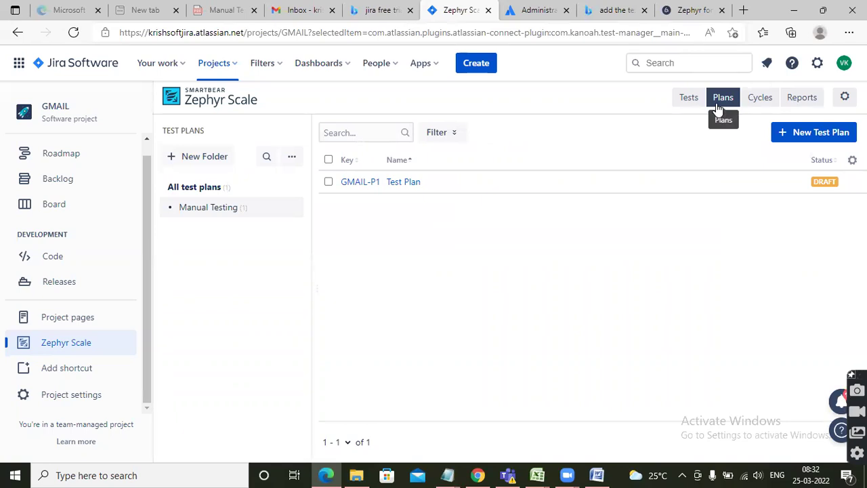
{"action": "left_click", "coordinate": [760, 99]}
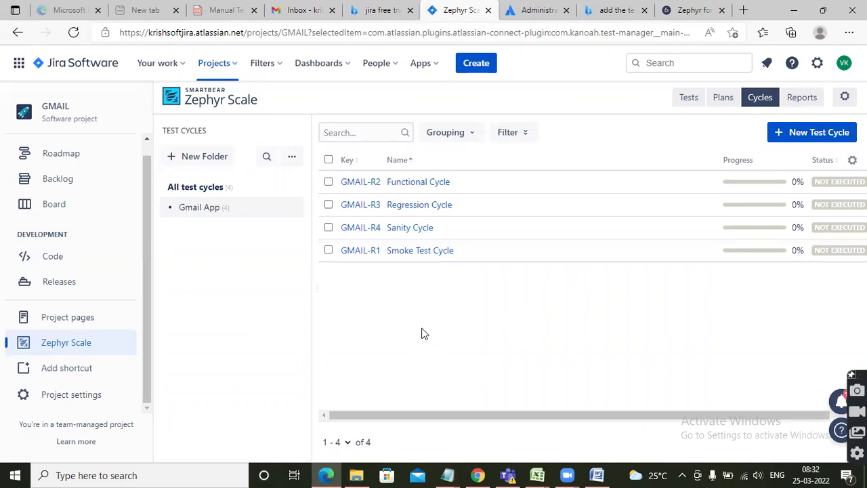
Open the Functional Cycle to examine its assigned test cases, and return to the test cycles list
{"action": "left_click", "coordinate": [329, 182]}
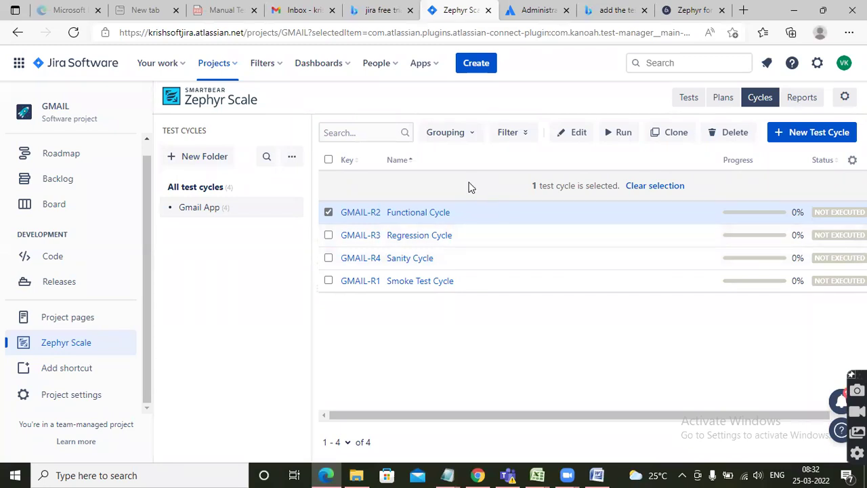
{"action": "left_click", "coordinate": [365, 214]}
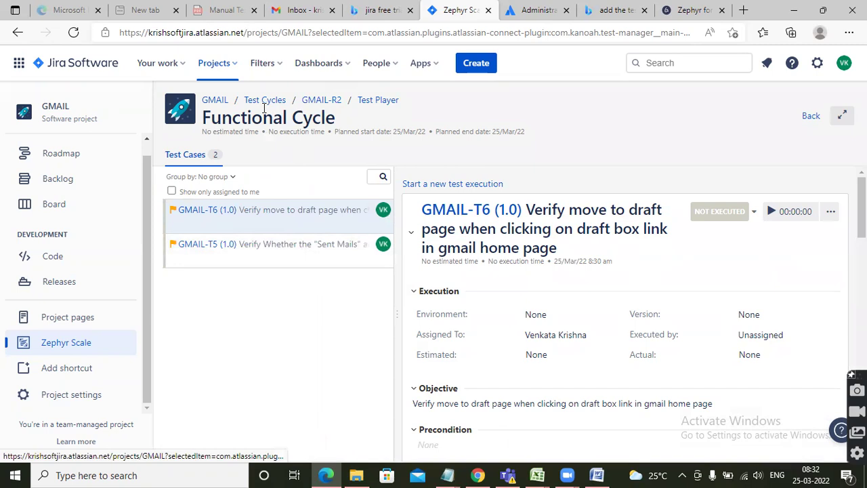
{"action": "left_click", "coordinate": [263, 100]}
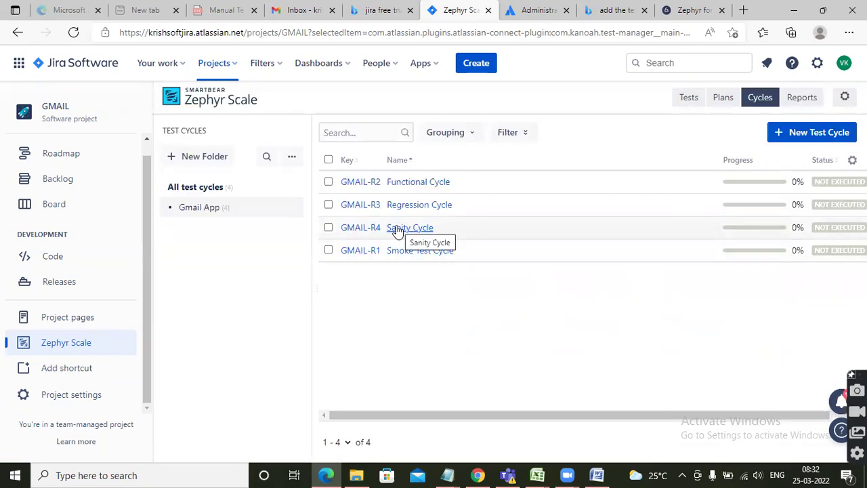
Open the Sanity Cycle, examine its test cases and the GMAIL-T2 execution details, and return to the test cycles list
{"action": "left_click", "coordinate": [360, 229]}
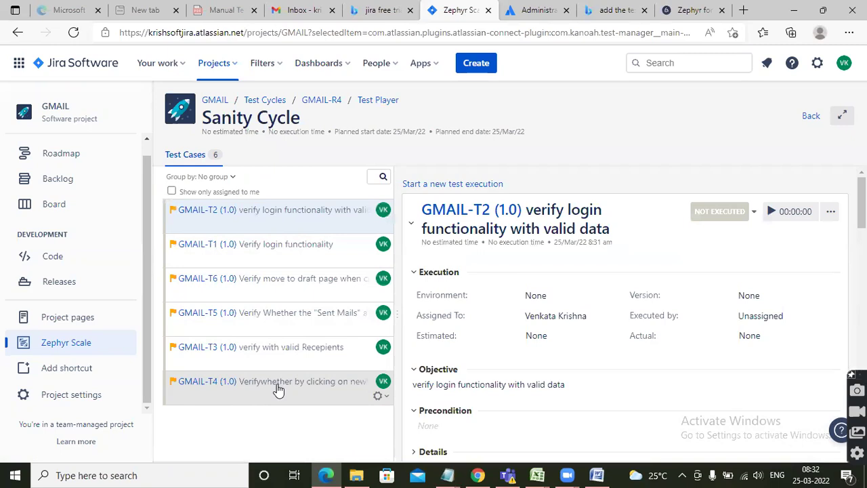
{"action": "scroll", "coordinate": [712, 381], "scroll_direction": "down", "scroll_amount": 3}
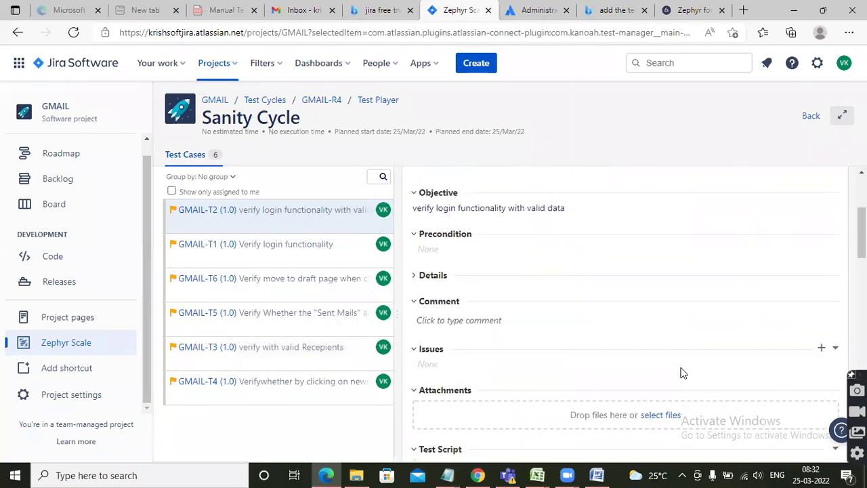
{"action": "scroll", "coordinate": [660, 383], "scroll_direction": "up", "scroll_amount": 3}
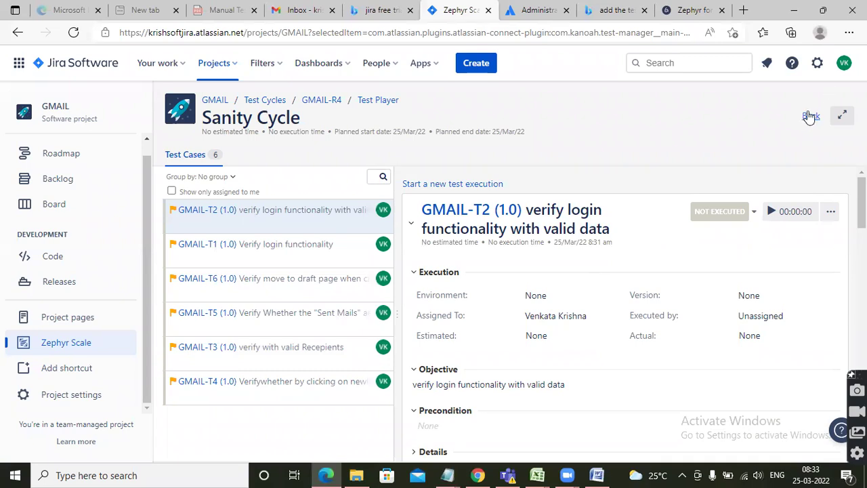
{"action": "left_click", "coordinate": [811, 117]}
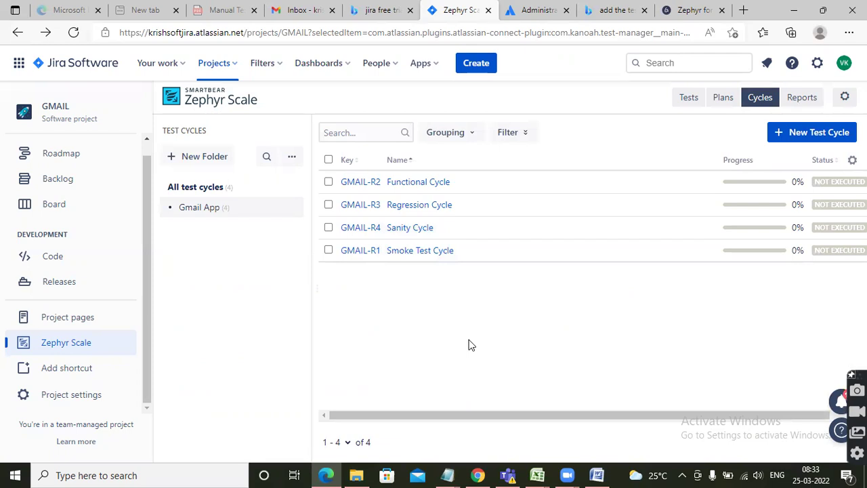
Open the GMAIL-P1 test plan, examine its linked cycles and the Smoke Test Cycle's test cases, and return to the test plans list
{"action": "left_click", "coordinate": [722, 97]}
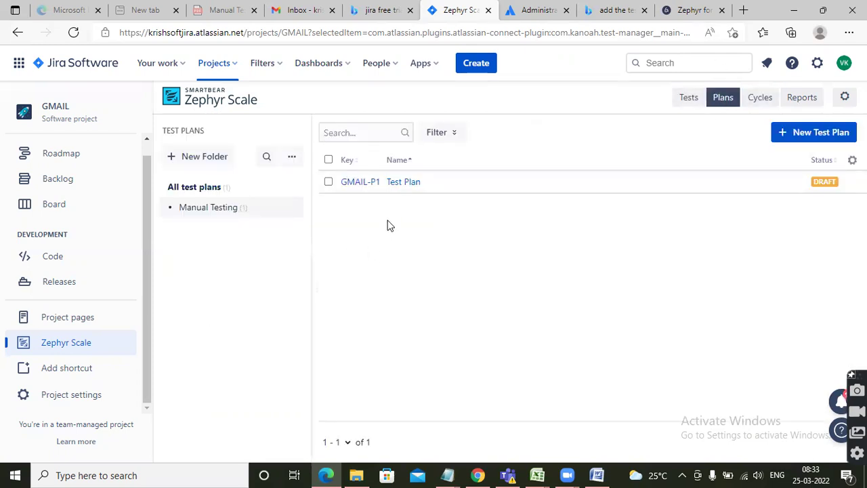
{"action": "left_click", "coordinate": [358, 183]}
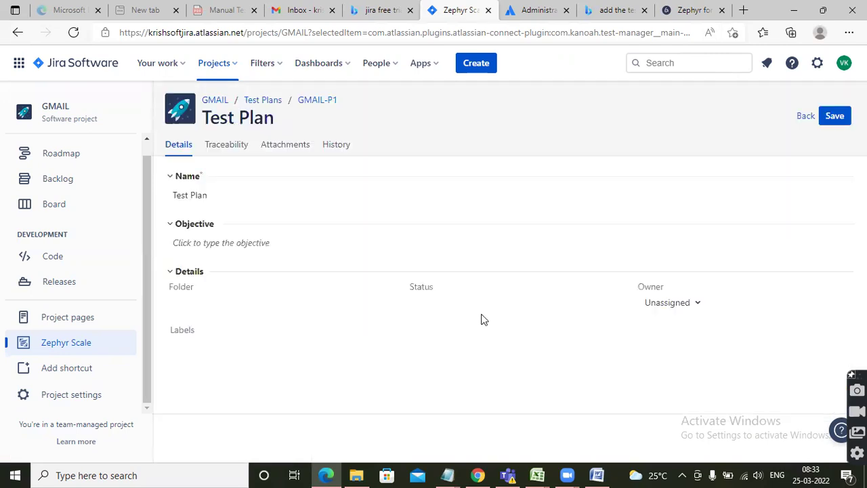
{"action": "left_click", "coordinate": [232, 145]}
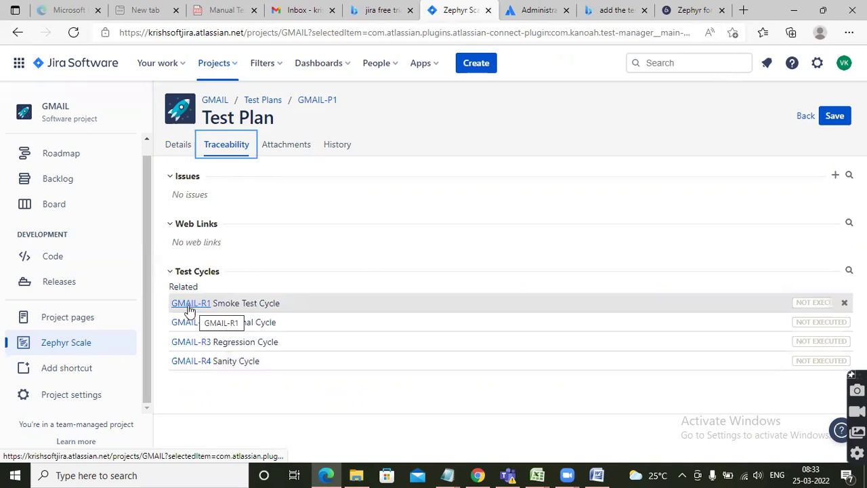
{"action": "left_click", "coordinate": [193, 303]}
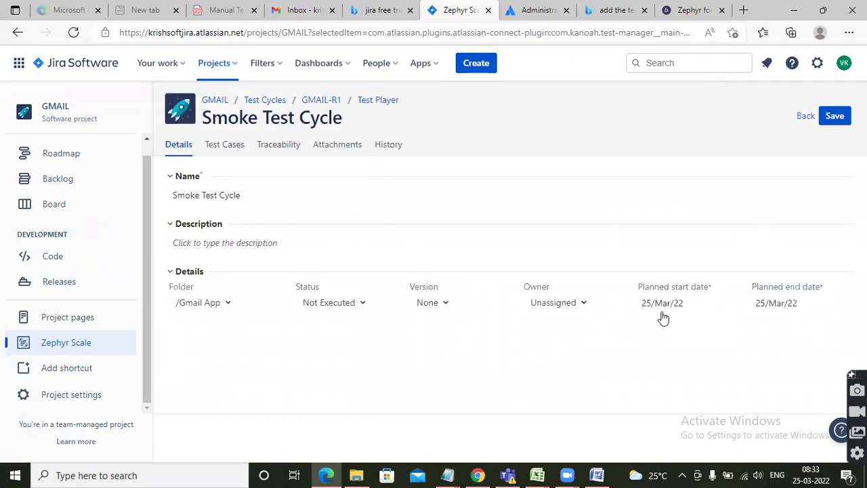
{"action": "left_click", "coordinate": [229, 145]}
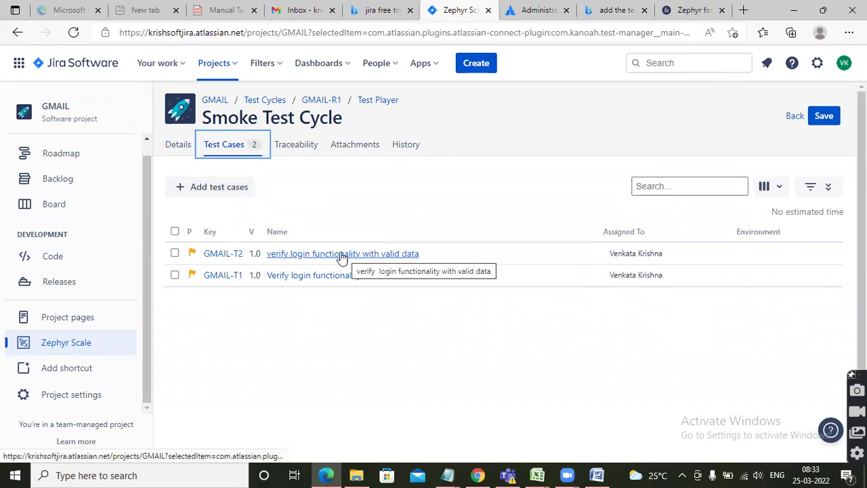
{"action": "left_click", "coordinate": [792, 118]}
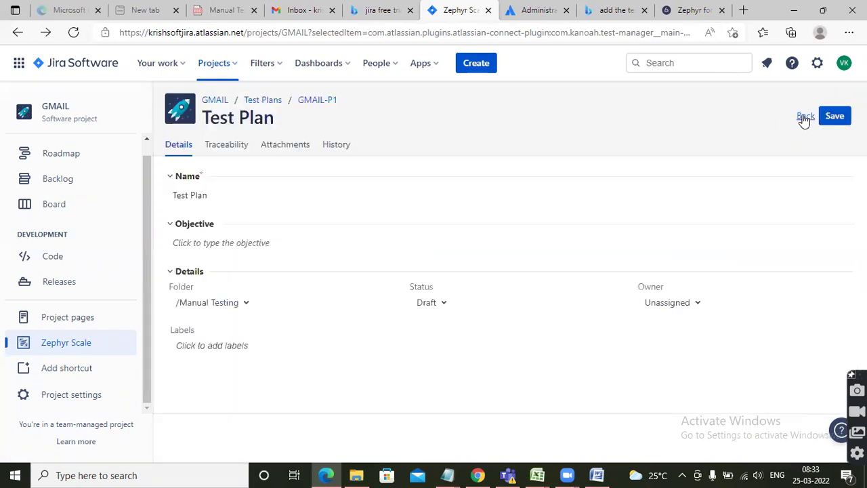
{"action": "left_click", "coordinate": [804, 119]}
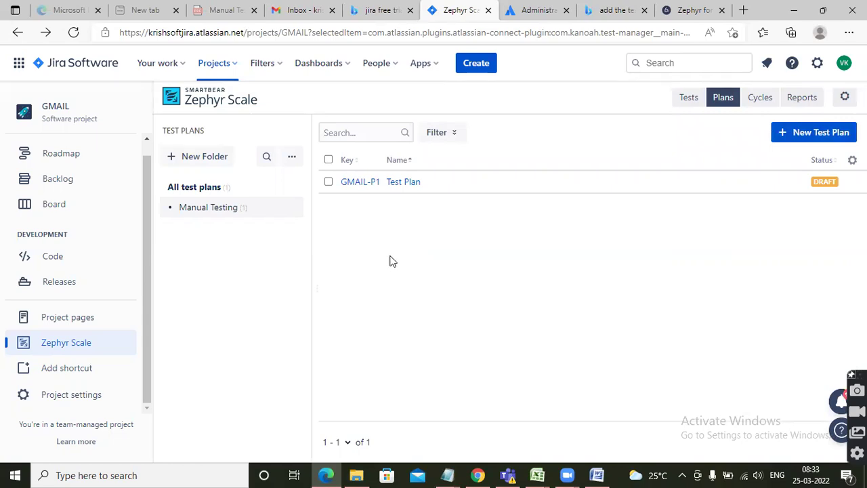
Open the Smoke Test Cycle from the test cycles list and start a new test execution for GMAIL-T2
{"action": "left_click", "coordinate": [754, 97]}
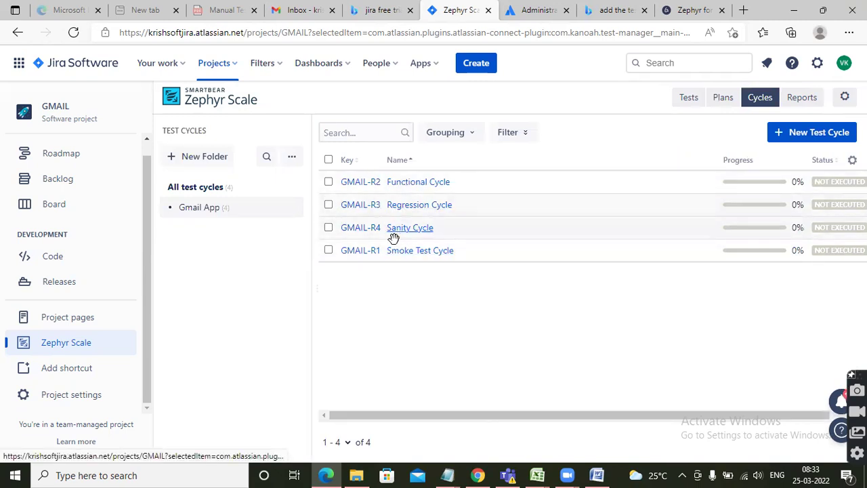
{"action": "left_click", "coordinate": [417, 254]}
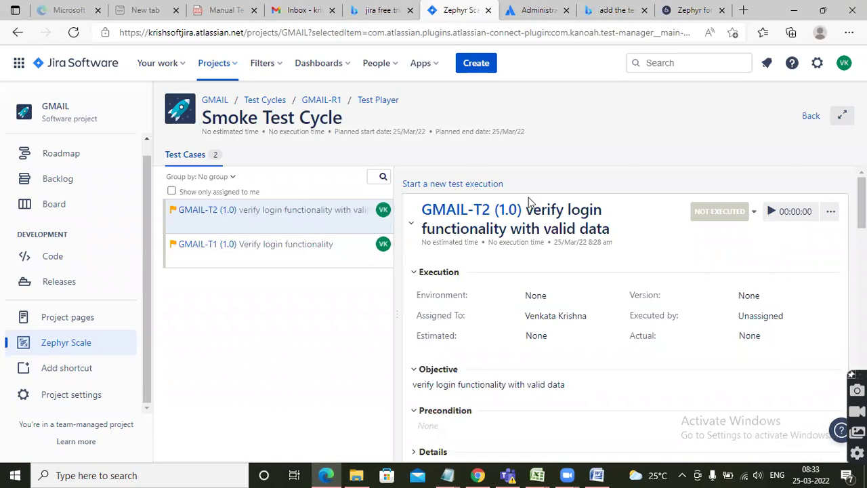
{"action": "left_click", "coordinate": [313, 215]}
{"action": "left_click", "coordinate": [463, 185]}
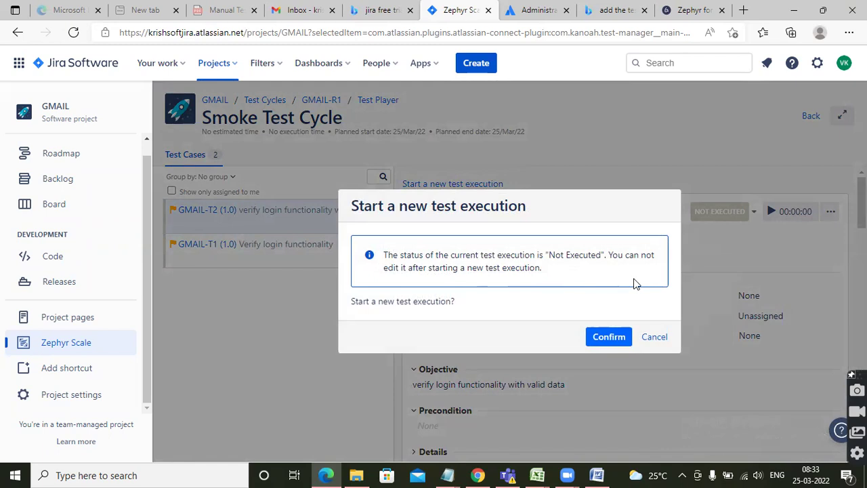
{"action": "left_click", "coordinate": [605, 341]}
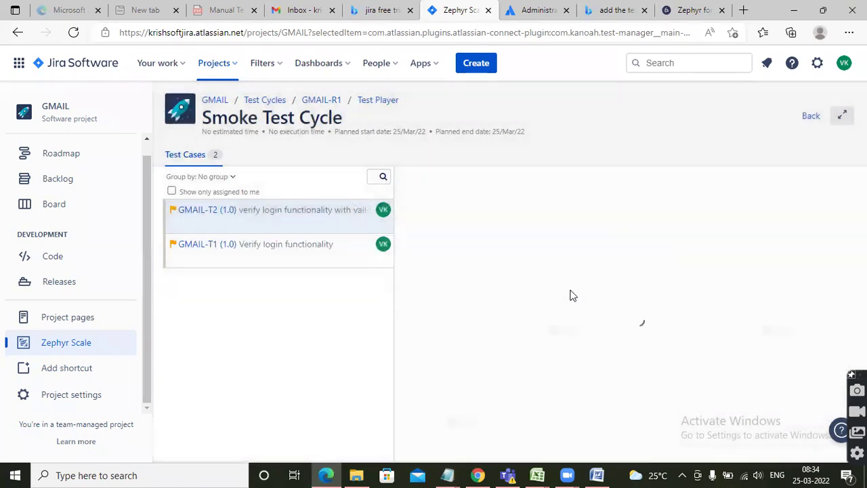
Mark steps 1 to 3 of the GMAIL-T2 test script as Pass
{"action": "scroll", "coordinate": [705, 307], "scroll_direction": "down", "scroll_amount": 6}
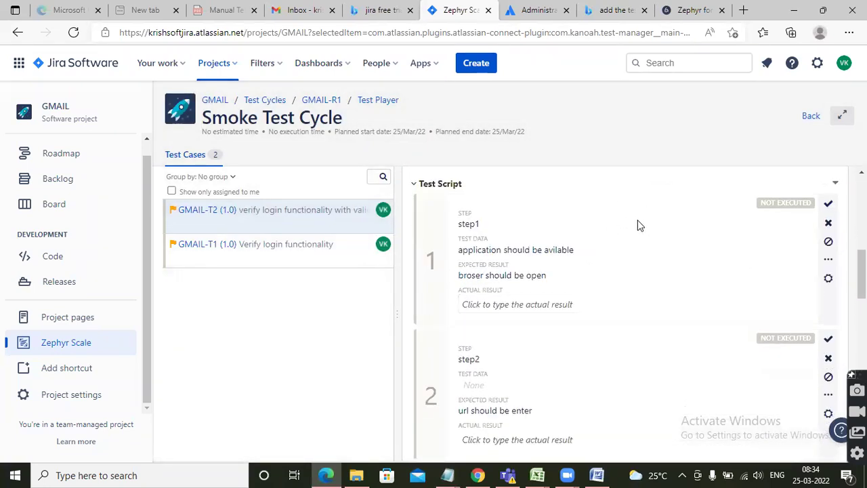
{"action": "scroll", "coordinate": [680, 289], "scroll_direction": "up", "scroll_amount": 4}
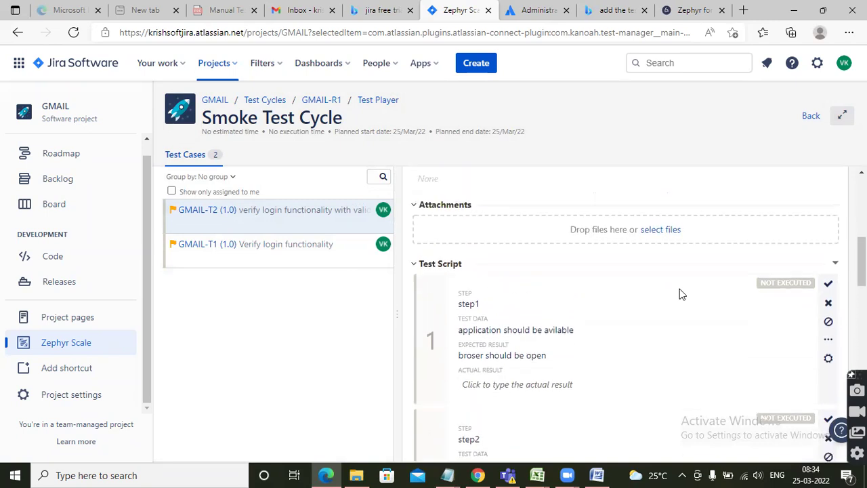
{"action": "scroll", "coordinate": [679, 287], "scroll_direction": "down", "scroll_amount": 2}
{"action": "scroll", "coordinate": [679, 287], "scroll_direction": "down", "scroll_amount": 3}
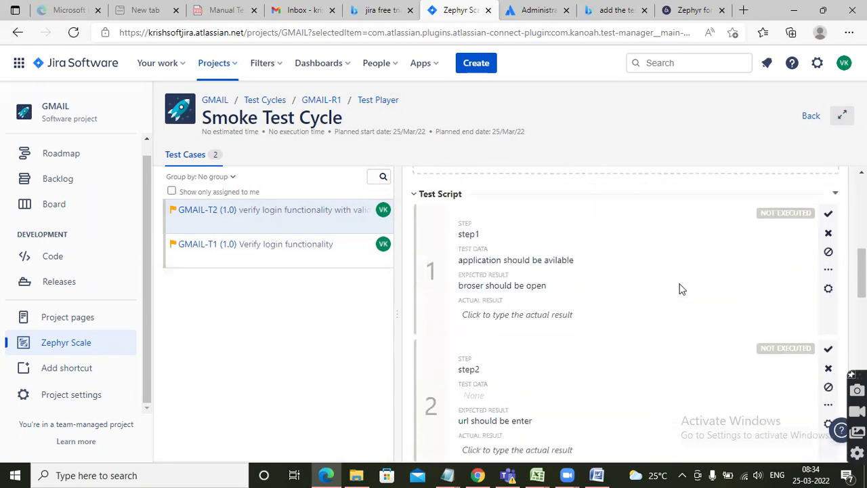
{"action": "scroll", "coordinate": [705, 267], "scroll_direction": "up", "scroll_amount": 2}
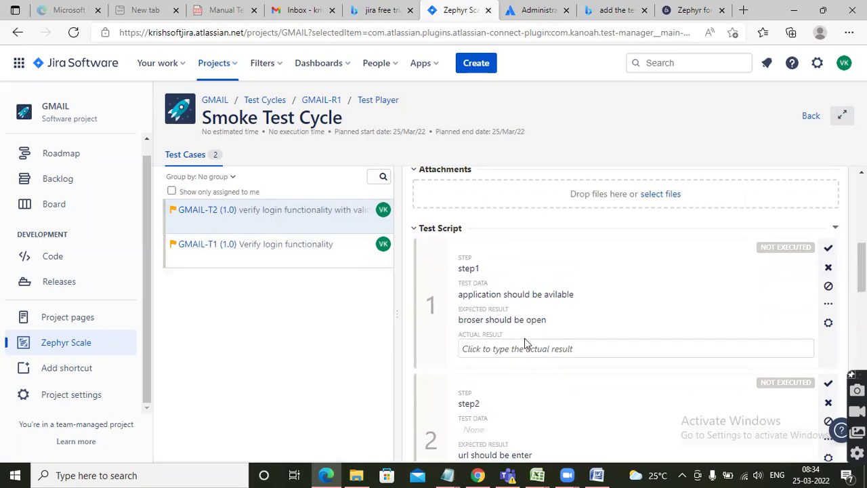
{"action": "left_click", "coordinate": [828, 249]}
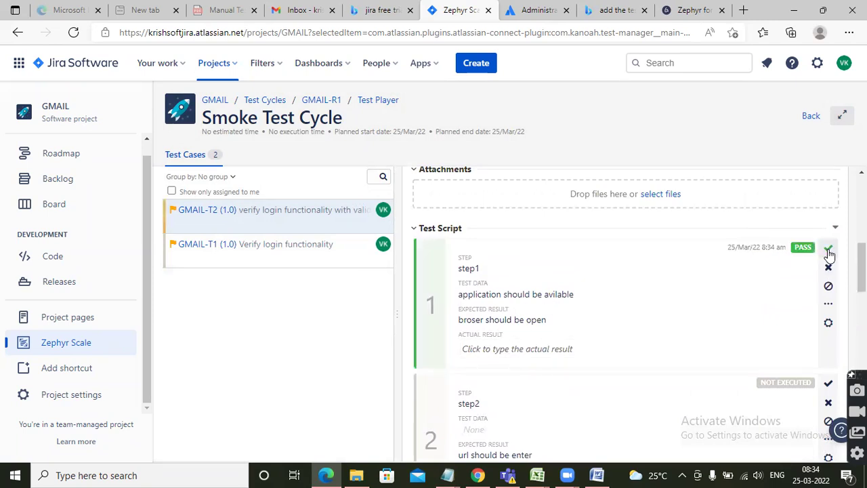
{"action": "scroll", "coordinate": [687, 298], "scroll_direction": "down", "scroll_amount": 3}
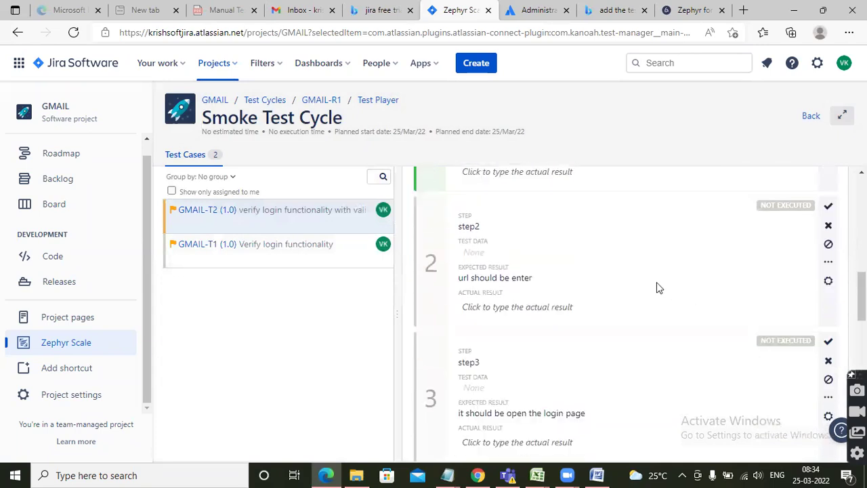
{"action": "left_click", "coordinate": [828, 206]}
{"action": "scroll", "coordinate": [686, 275], "scroll_direction": "down", "scroll_amount": 2}
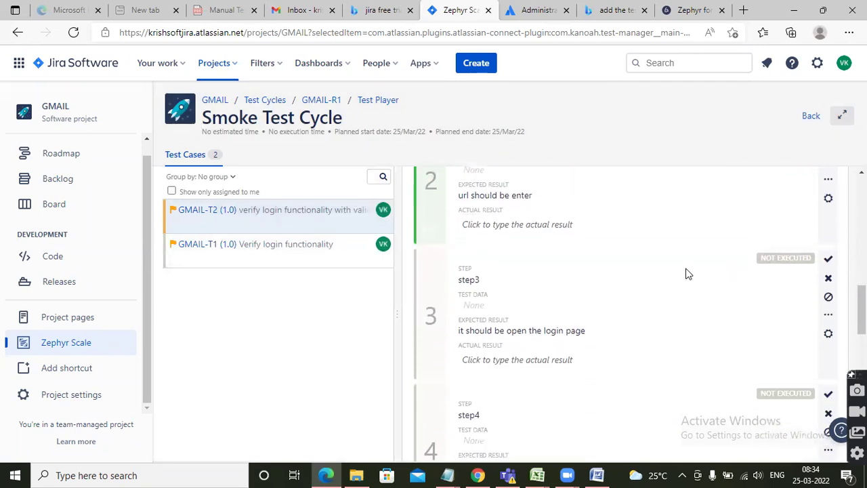
{"action": "left_click", "coordinate": [828, 254]}
Mark step 4 of the GMAIL-T2 test script as Fail and steps 5 to 7 as Pass
{"action": "scroll", "coordinate": [684, 281], "scroll_direction": "down", "scroll_amount": 4}
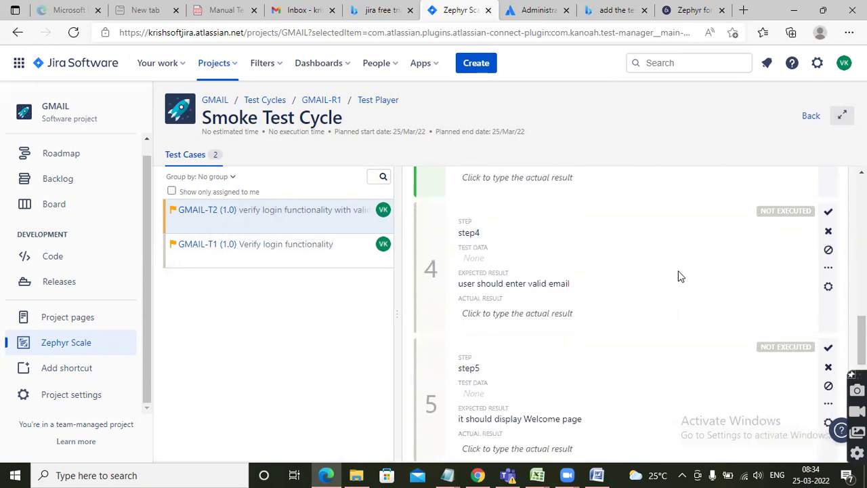
{"action": "left_click", "coordinate": [828, 231]}
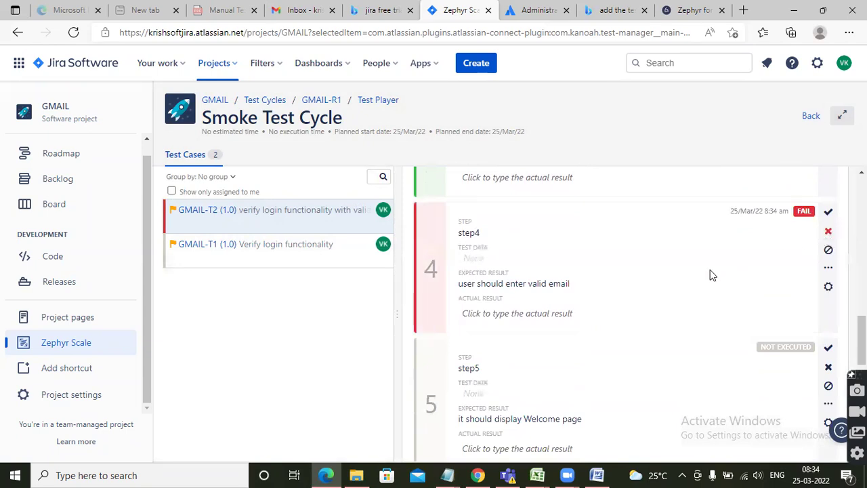
{"action": "scroll", "coordinate": [708, 276], "scroll_direction": "down", "scroll_amount": 1}
{"action": "scroll", "coordinate": [705, 271], "scroll_direction": "down", "scroll_amount": 3}
{"action": "scroll", "coordinate": [698, 267], "scroll_direction": "up", "scroll_amount": 1}
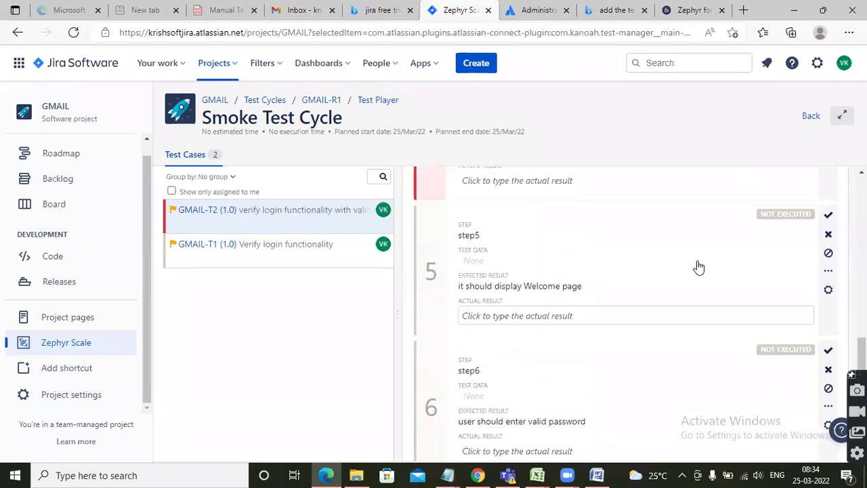
{"action": "left_click", "coordinate": [827, 214]}
{"action": "scroll", "coordinate": [754, 285], "scroll_direction": "down", "scroll_amount": 2}
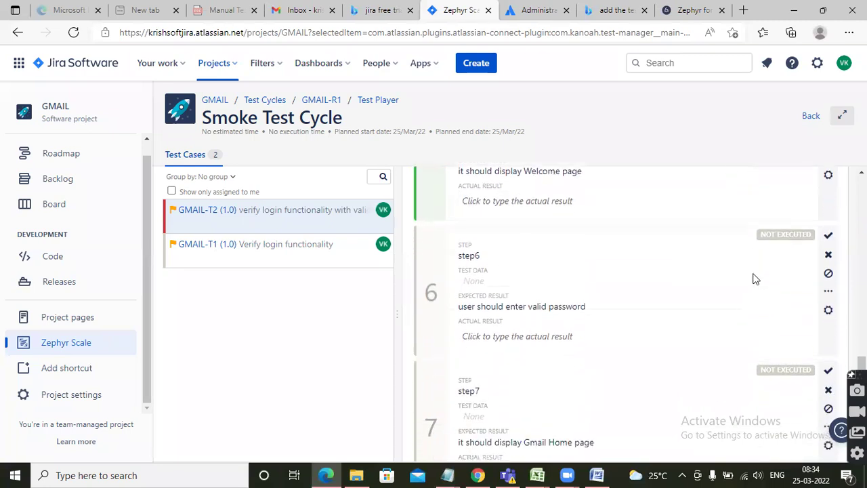
{"action": "left_click", "coordinate": [828, 218]}
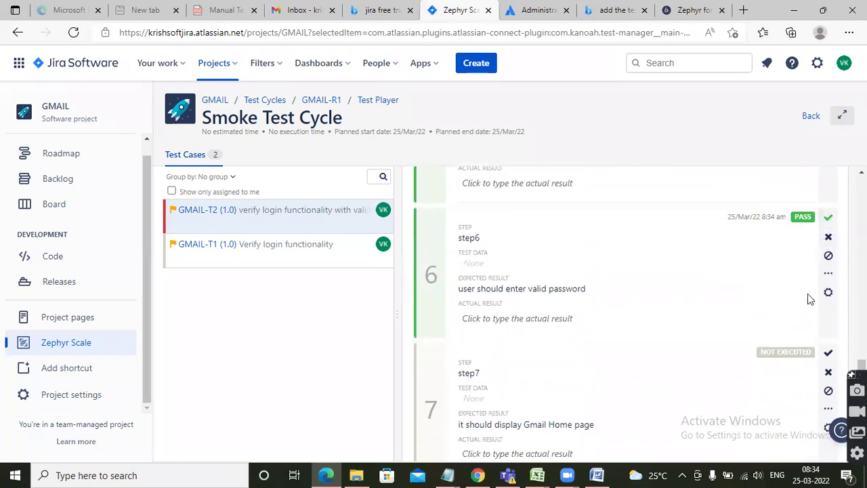
{"action": "left_click", "coordinate": [828, 354]}
{"action": "scroll", "coordinate": [677, 318], "scroll_direction": "down", "scroll_amount": 2}
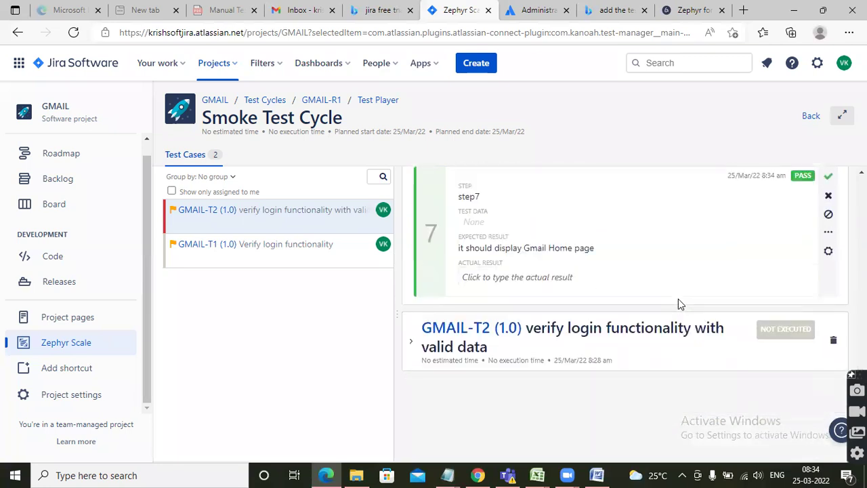
Review the GMAIL-T2 execution and set step 4 of its test script to Pass
{"action": "scroll", "coordinate": [678, 299], "scroll_direction": "down", "scroll_amount": 1}
{"action": "scroll", "coordinate": [678, 298], "scroll_direction": "up", "scroll_amount": 7}
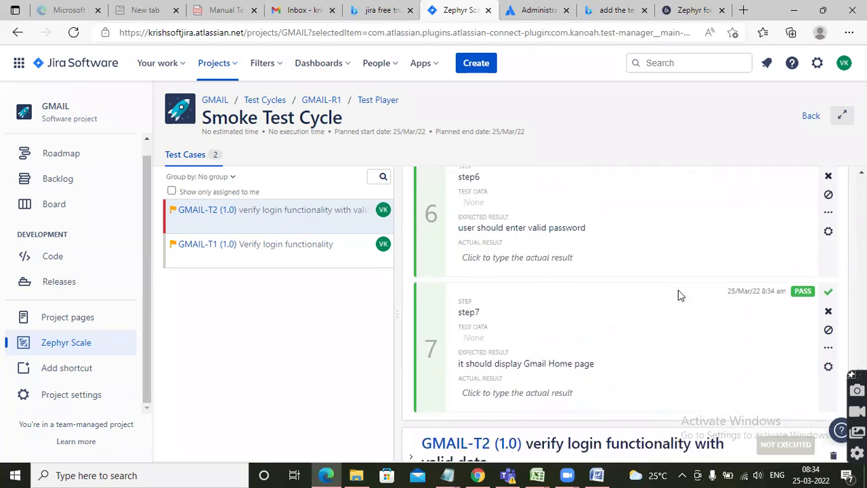
{"action": "scroll", "coordinate": [673, 291], "scroll_direction": "up", "scroll_amount": 10}
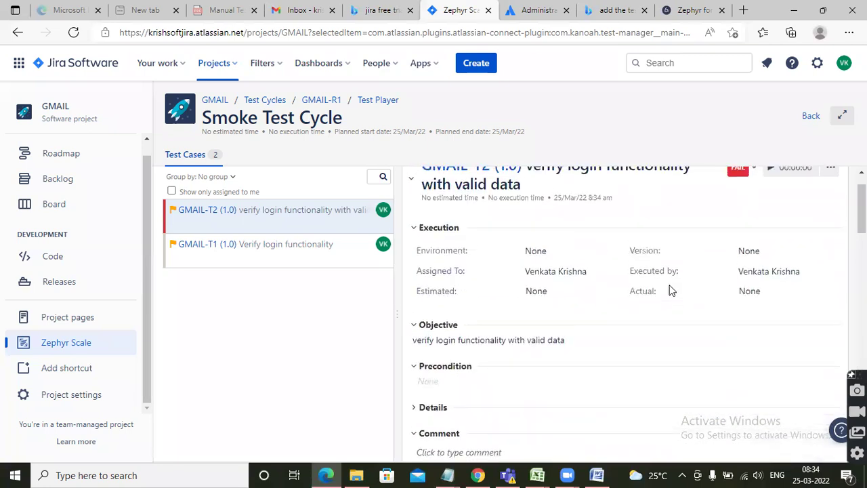
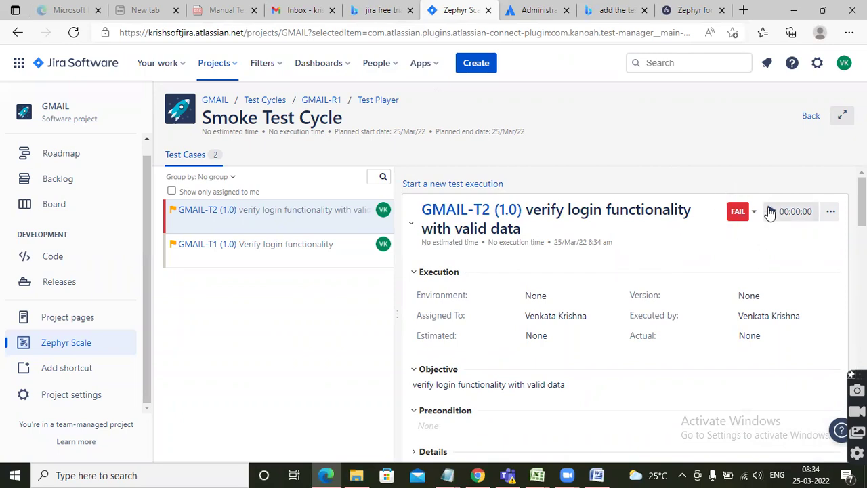
{"action": "scroll", "coordinate": [721, 311], "scroll_direction": "down", "scroll_amount": 10}
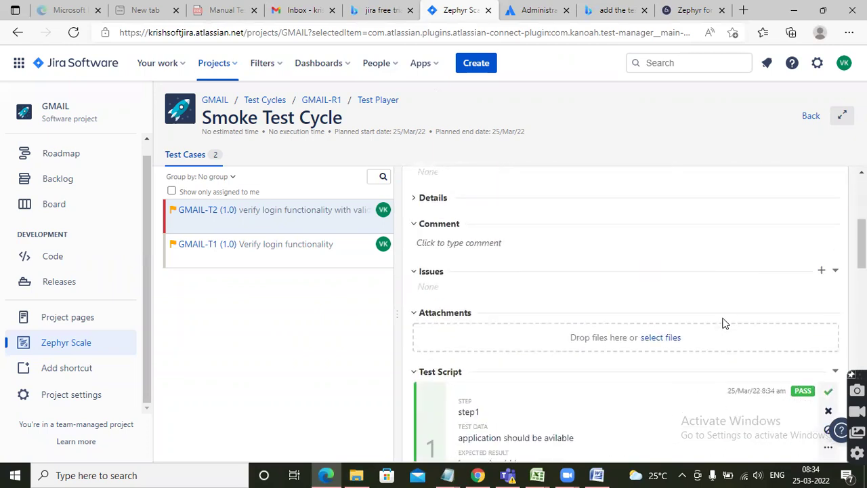
{"action": "scroll", "coordinate": [709, 300], "scroll_direction": "down", "scroll_amount": 4}
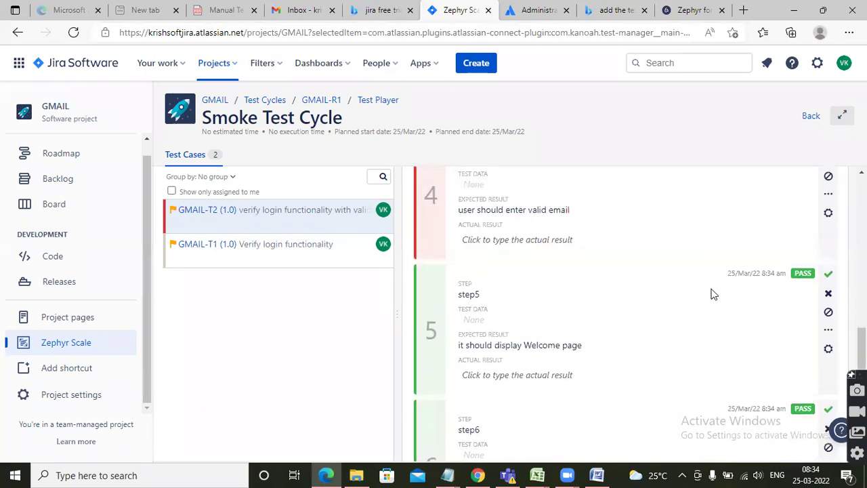
{"action": "scroll", "coordinate": [712, 298], "scroll_direction": "up", "scroll_amount": 3}
{"action": "scroll", "coordinate": [717, 294], "scroll_direction": "down", "scroll_amount": 2}
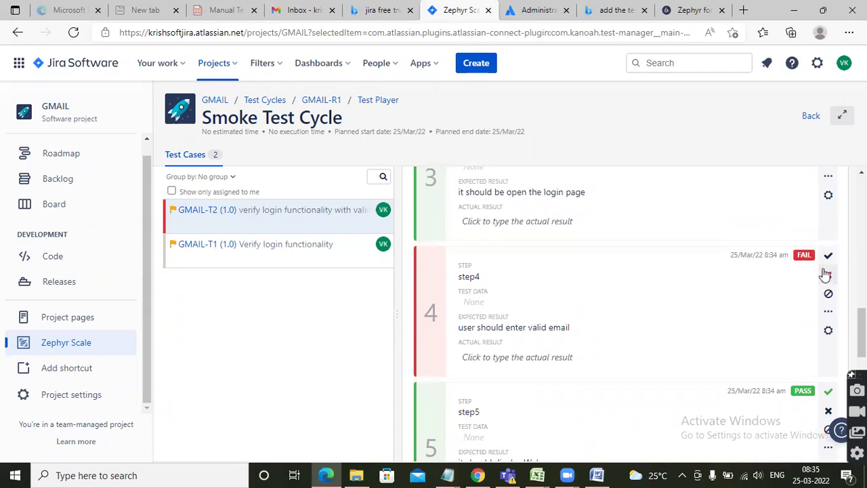
{"action": "left_click", "coordinate": [828, 255]}
{"action": "scroll", "coordinate": [665, 258], "scroll_direction": "up", "scroll_amount": 10}
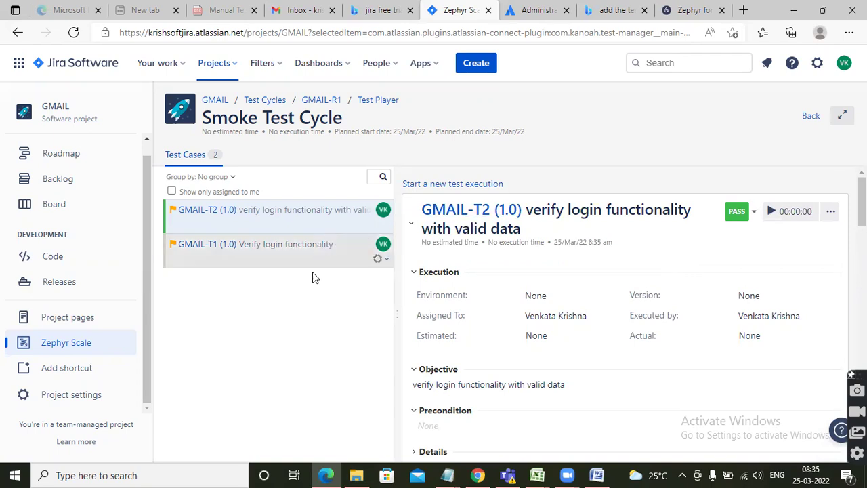
Start a new test execution for GMAIL-T1 in the Smoke Test Cycle and bring up its test script
{"action": "left_click", "coordinate": [296, 253]}
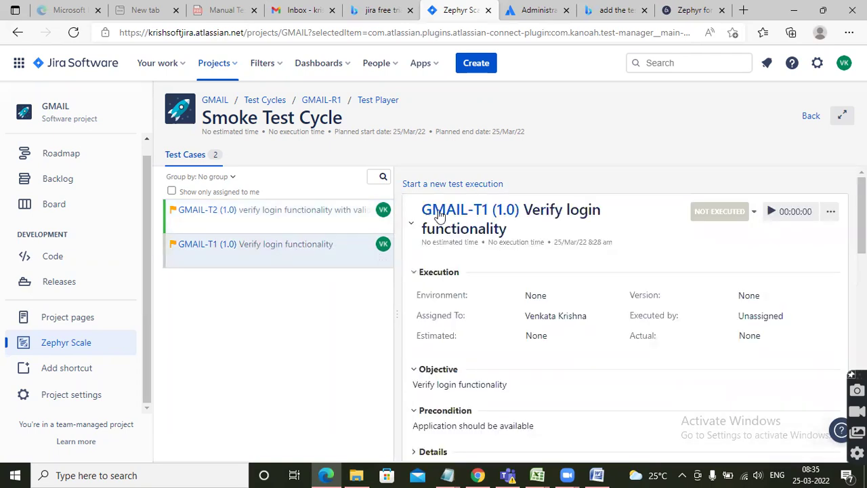
{"action": "left_click", "coordinate": [451, 183]}
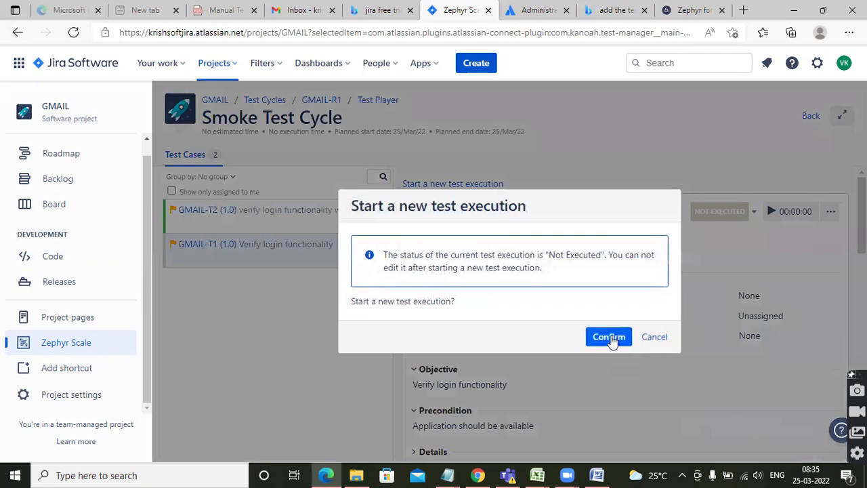
{"action": "left_click", "coordinate": [609, 339]}
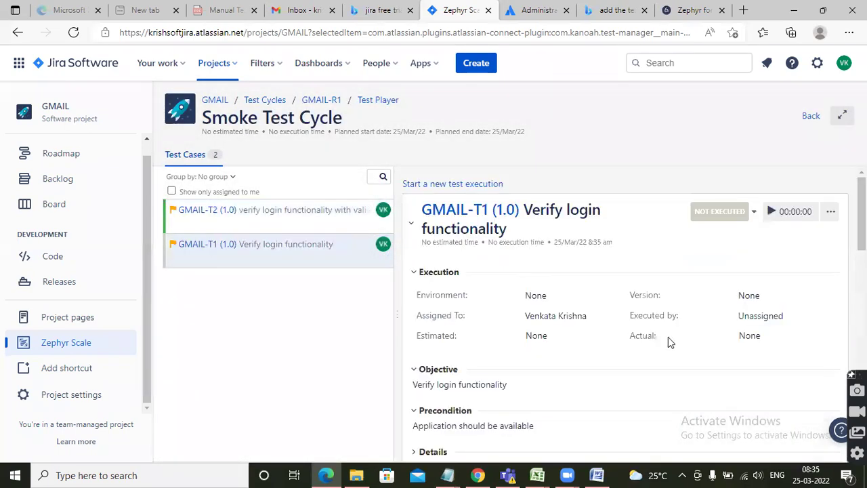
{"action": "scroll", "coordinate": [668, 337], "scroll_direction": "down", "scroll_amount": 10}
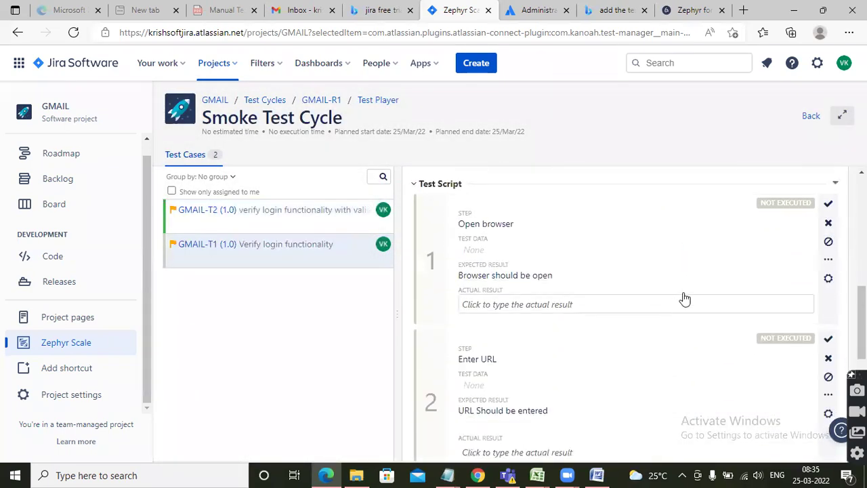
Mark steps 1 to 3 of the GMAIL-T1 test script as Pass
{"action": "left_click", "coordinate": [828, 203]}
{"action": "left_click", "coordinate": [828, 339]}
{"action": "scroll", "coordinate": [641, 339], "scroll_direction": "down", "scroll_amount": 3}
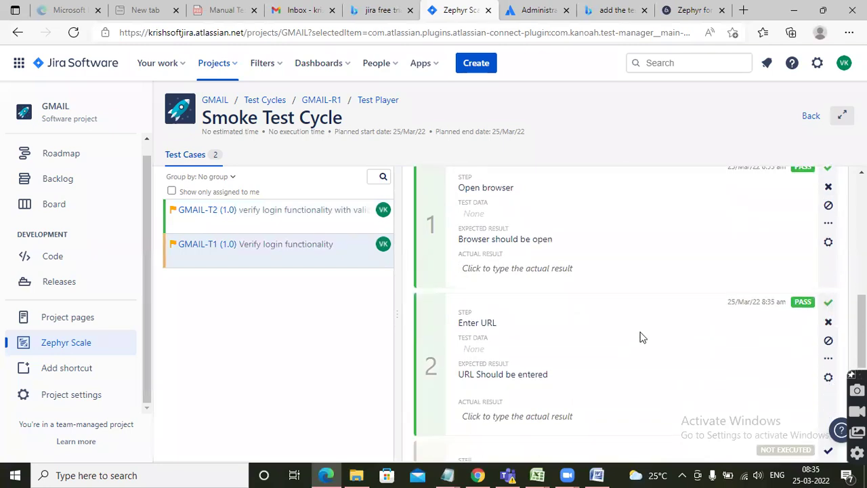
{"action": "left_click", "coordinate": [827, 310]}
{"action": "scroll", "coordinate": [732, 345], "scroll_direction": "down", "scroll_amount": 1}
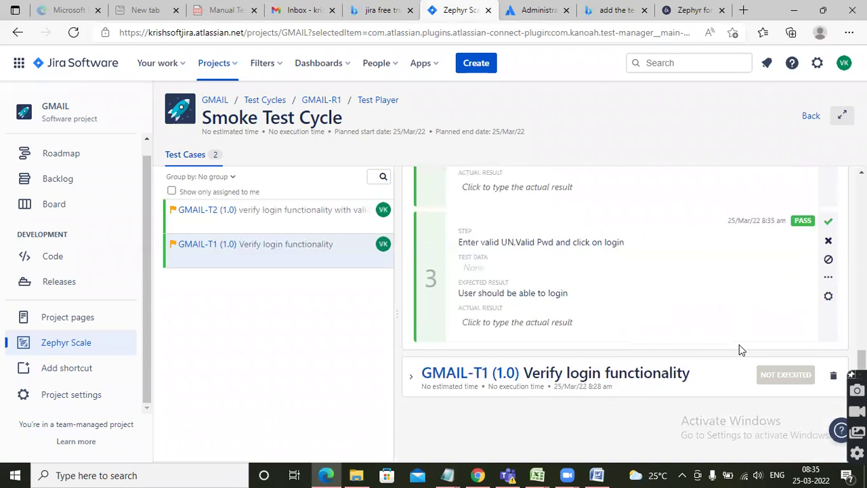
{"action": "scroll", "coordinate": [691, 335], "scroll_direction": "up", "scroll_amount": 10}
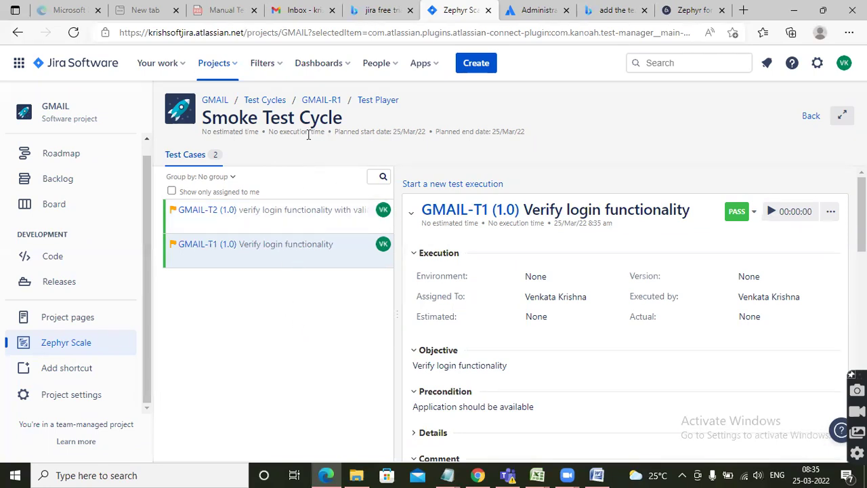
Check the Smoke Test Cycle's execution status in the cycle list, then start a new test execution for GMAIL-T6 in the Functional Cycle
{"action": "left_click", "coordinate": [809, 116]}
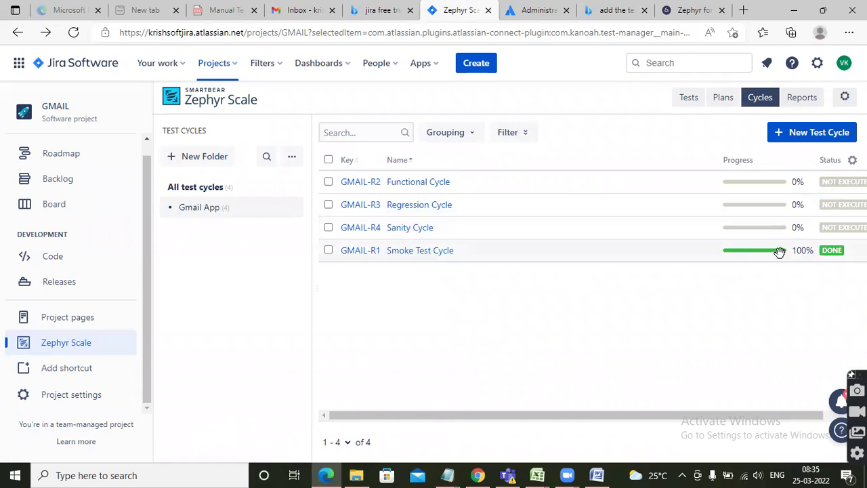
{"action": "mouse_move", "coordinate": [774, 251]}
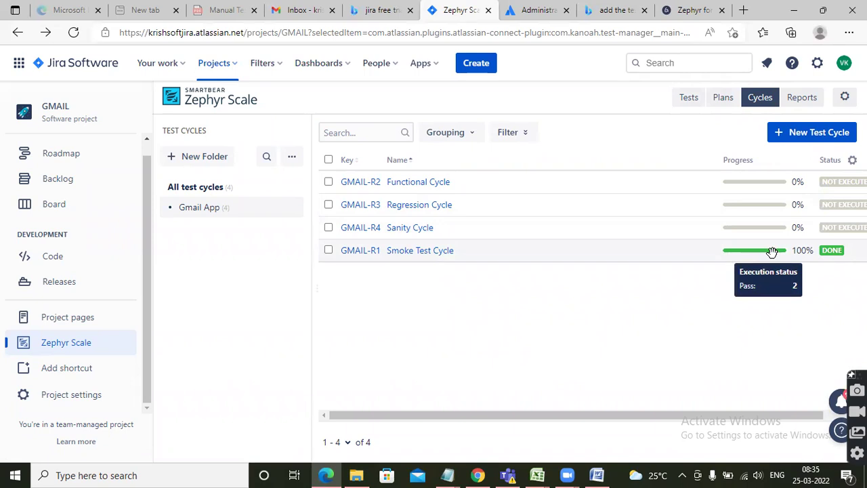
{"action": "left_click", "coordinate": [418, 182]}
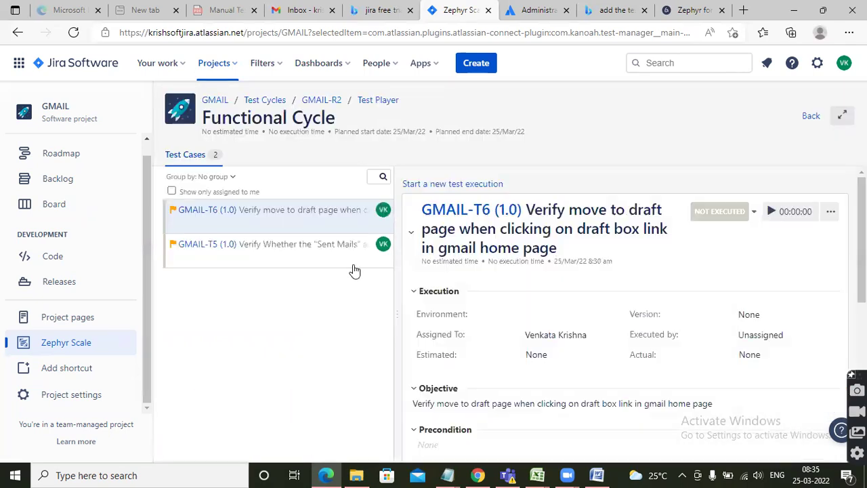
{"action": "left_click", "coordinate": [453, 185]}
{"action": "left_click", "coordinate": [606, 337]}
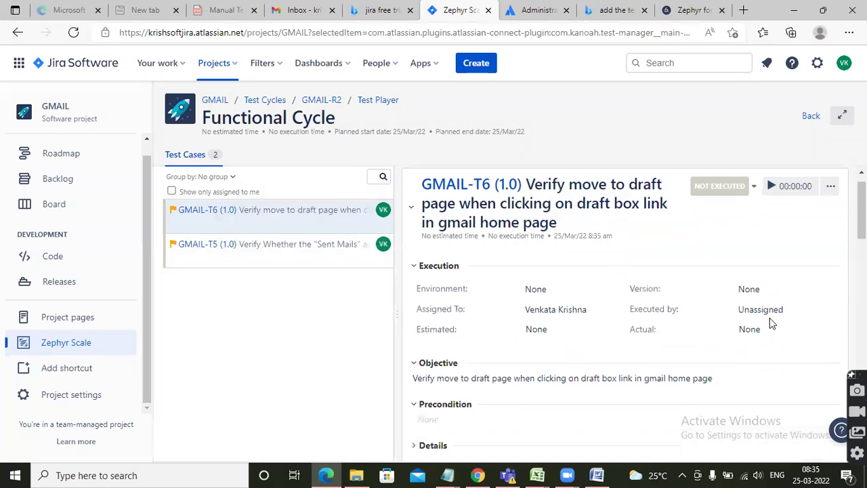
Mark steps 1 to 3 of the GMAIL-T6 test script as Pass
{"action": "scroll", "coordinate": [769, 323], "scroll_direction": "down", "scroll_amount": 6}
{"action": "left_click", "coordinate": [829, 225]}
{"action": "left_click", "coordinate": [828, 357]}
{"action": "scroll", "coordinate": [663, 347], "scroll_direction": "down", "scroll_amount": 2}
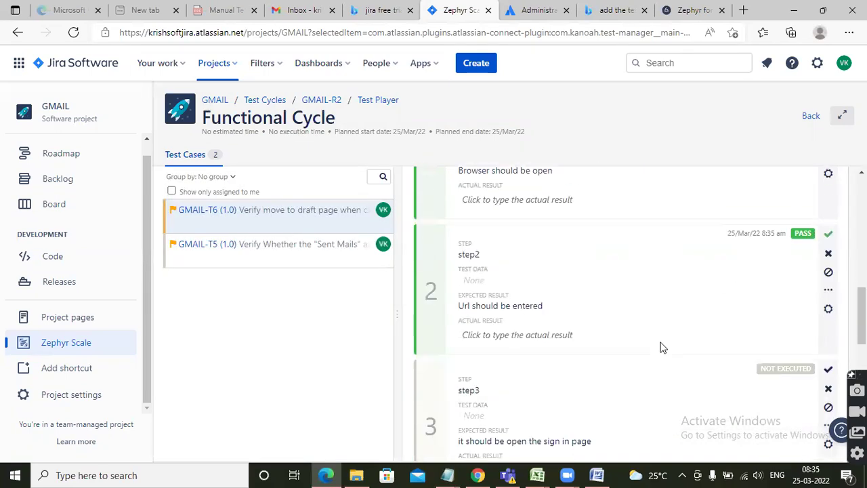
{"action": "scroll", "coordinate": [663, 347], "scroll_direction": "down", "scroll_amount": 1}
{"action": "left_click", "coordinate": [828, 316]}
{"action": "scroll", "coordinate": [672, 344], "scroll_direction": "down", "scroll_amount": 2}
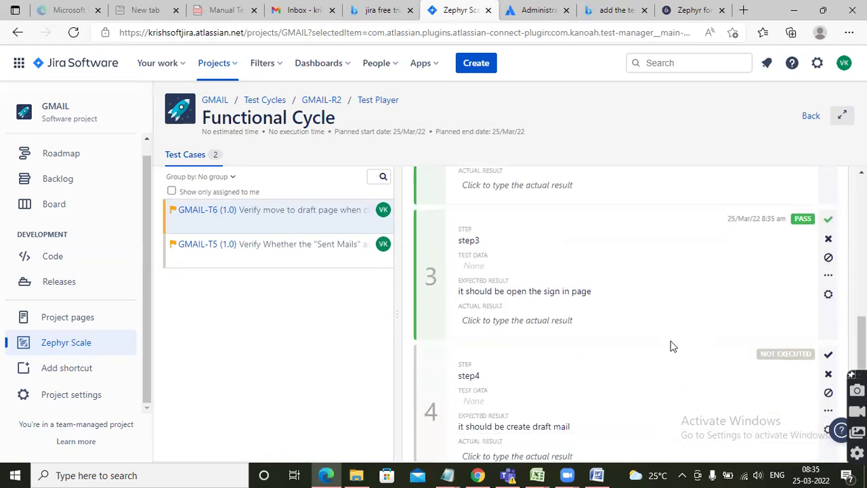
Mark step 4 of the GMAIL-T6 test script as Fail and step 5 as Pass
{"action": "scroll", "coordinate": [672, 346], "scroll_direction": "down", "scroll_amount": 1}
{"action": "left_click", "coordinate": [828, 318]}
{"action": "left_click", "coordinate": [828, 338]}
{"action": "scroll", "coordinate": [735, 348], "scroll_direction": "down", "scroll_amount": 3}
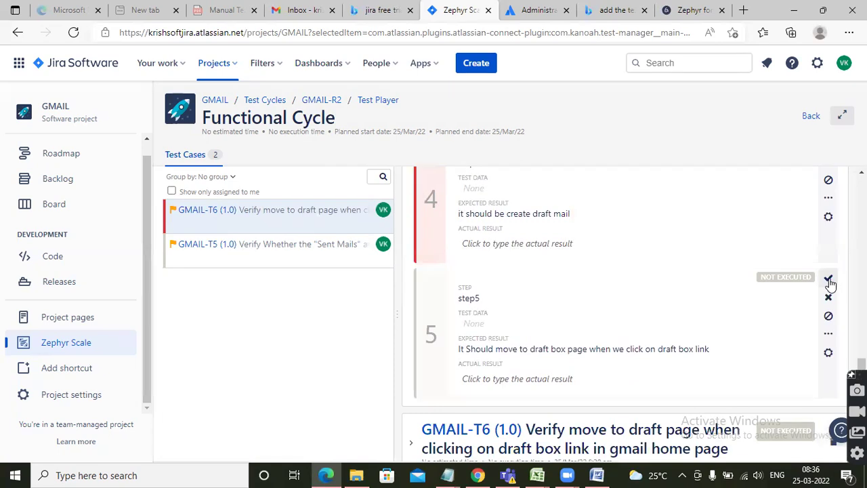
{"action": "left_click", "coordinate": [829, 280]}
{"action": "scroll", "coordinate": [724, 332], "scroll_direction": "down", "scroll_amount": 3}
{"action": "scroll", "coordinate": [720, 334], "scroll_direction": "up", "scroll_amount": 8}
{"action": "scroll", "coordinate": [720, 333], "scroll_direction": "up", "scroll_amount": 10}
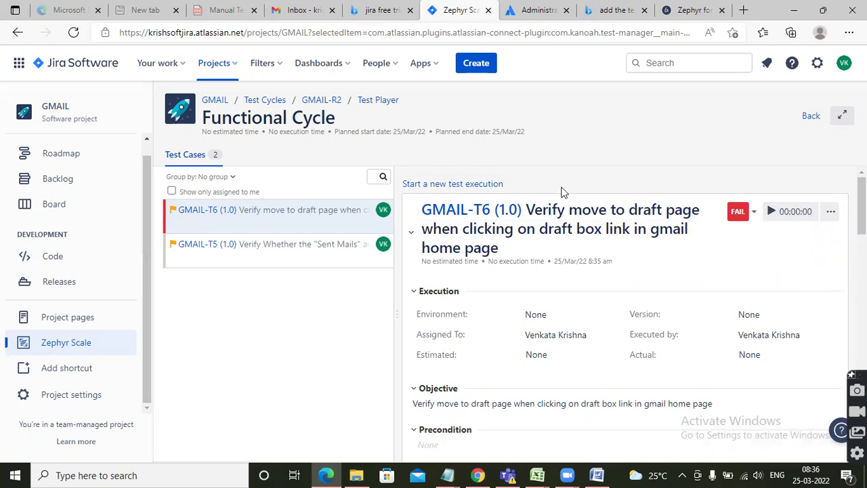
Mark the single test script step of GMAIL-T5 in the Functional Cycle as Pass
{"action": "left_click", "coordinate": [294, 246]}
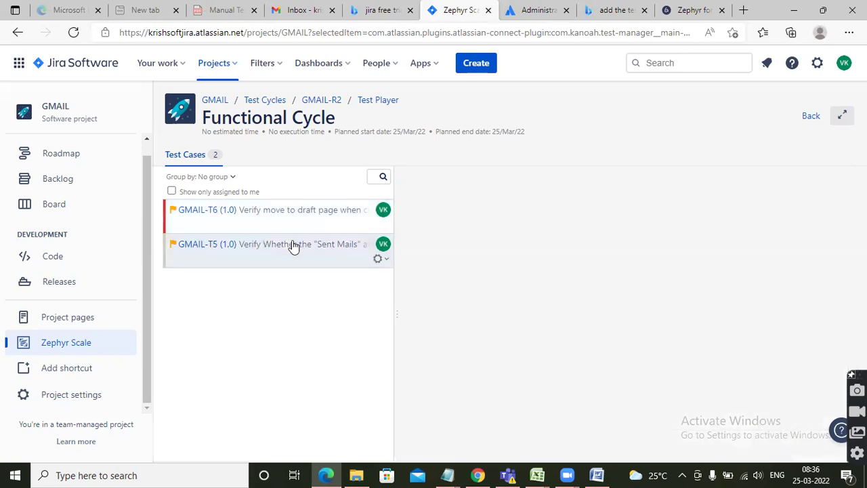
{"action": "scroll", "coordinate": [652, 339], "scroll_direction": "down", "scroll_amount": 6}
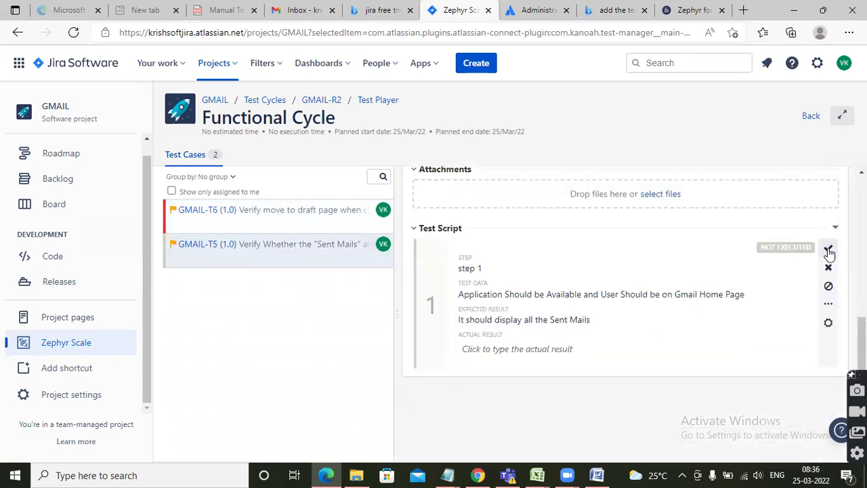
{"action": "left_click", "coordinate": [828, 249]}
{"action": "scroll", "coordinate": [511, 291], "scroll_direction": "up", "scroll_amount": 6}
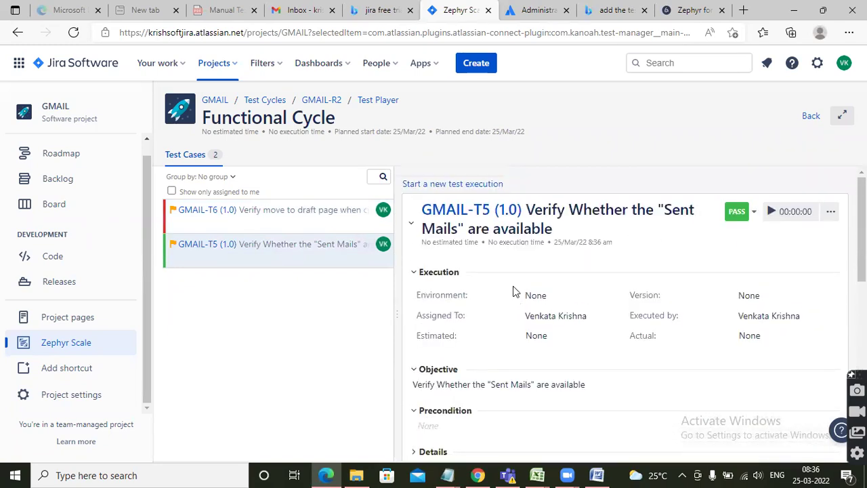
Open the GMAIL-T6 test case and review its details and test script steps
{"action": "left_click", "coordinate": [213, 216]}
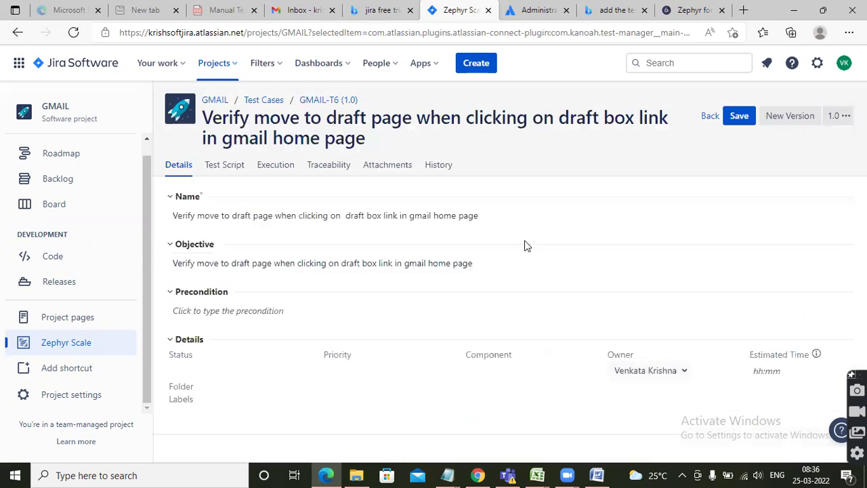
{"action": "scroll", "coordinate": [414, 328], "scroll_direction": "down", "scroll_amount": 1}
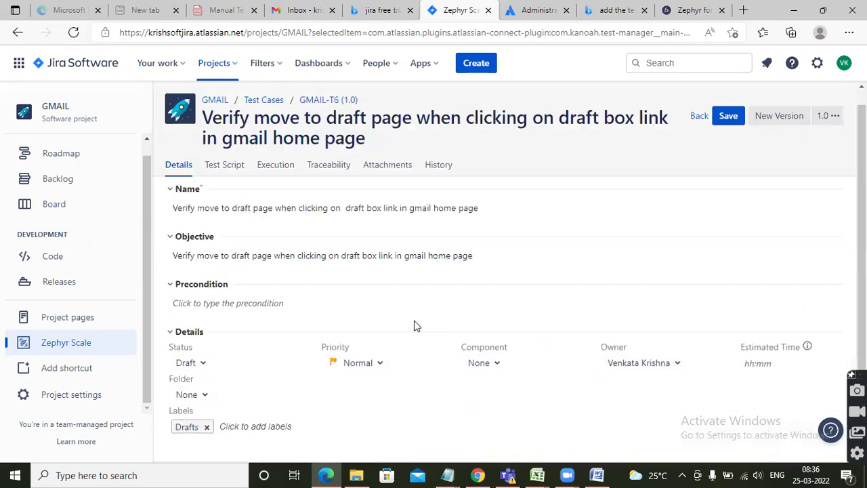
{"action": "left_click", "coordinate": [227, 171]}
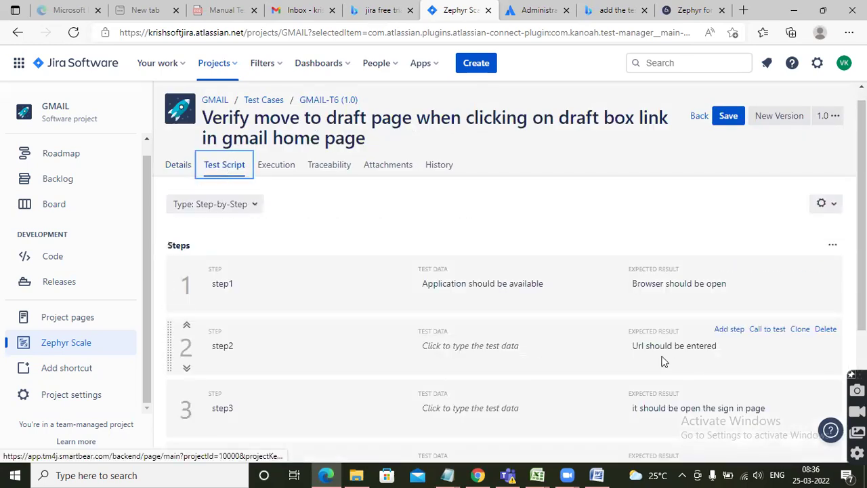
{"action": "scroll", "coordinate": [577, 358], "scroll_direction": "down", "scroll_amount": 3}
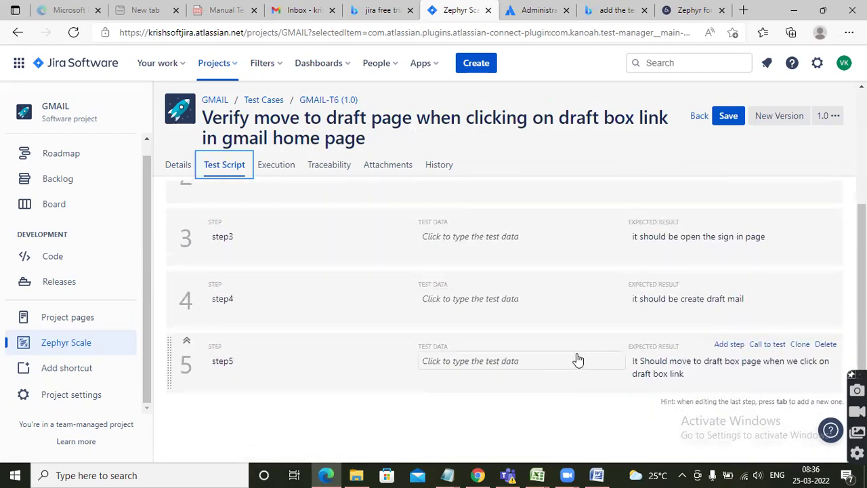
{"action": "scroll", "coordinate": [578, 352], "scroll_direction": "up", "scroll_amount": 3}
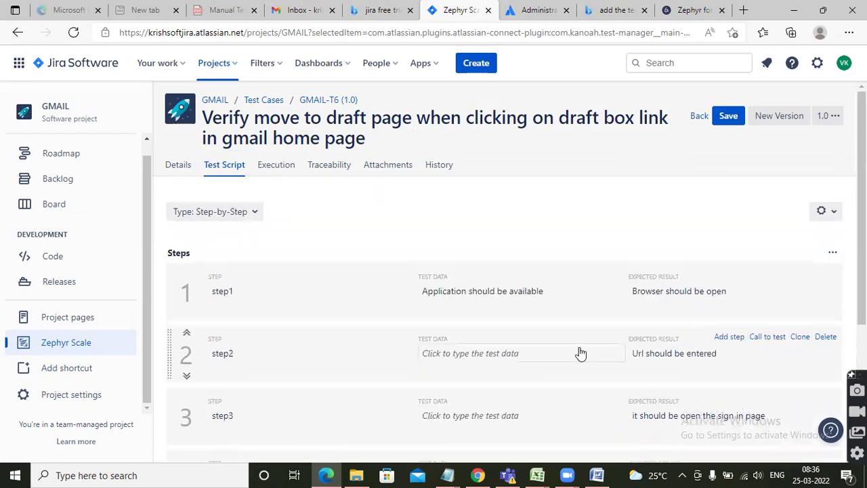
Open execution GMAIL-E15 of the GMAIL-T6 test case and examine the result of each test script step
{"action": "left_click", "coordinate": [275, 167]}
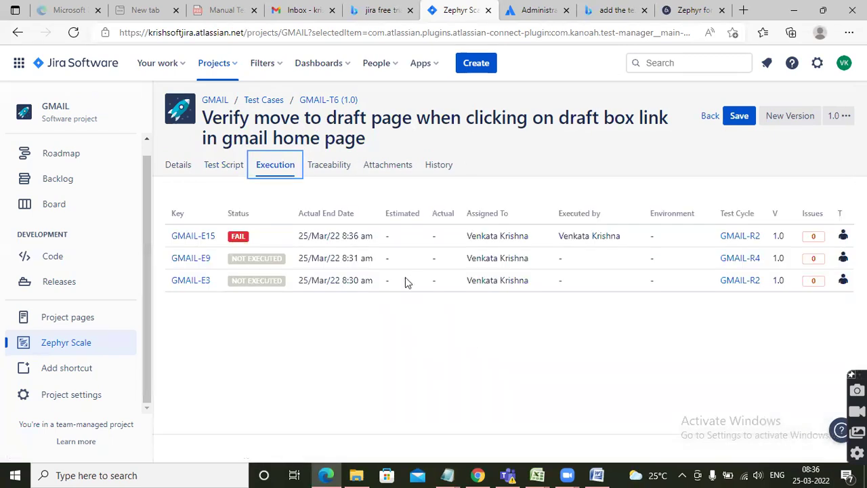
{"action": "left_click", "coordinate": [204, 236]}
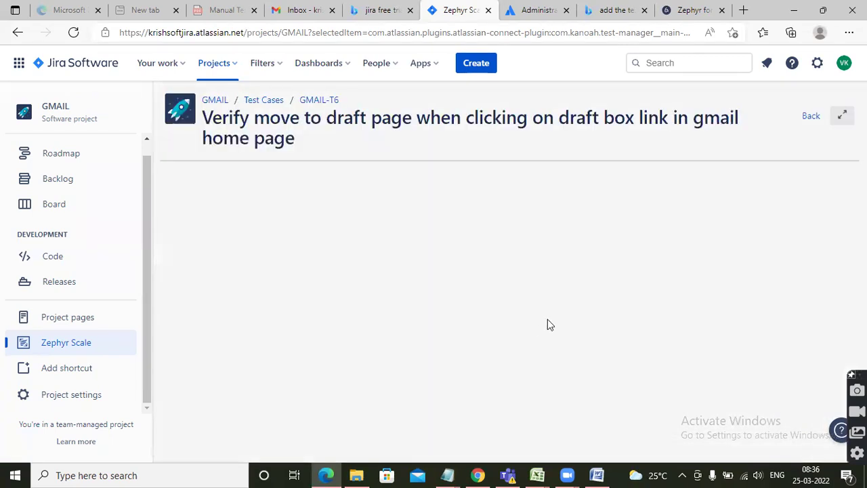
{"action": "scroll", "coordinate": [536, 328], "scroll_direction": "down", "scroll_amount": 3}
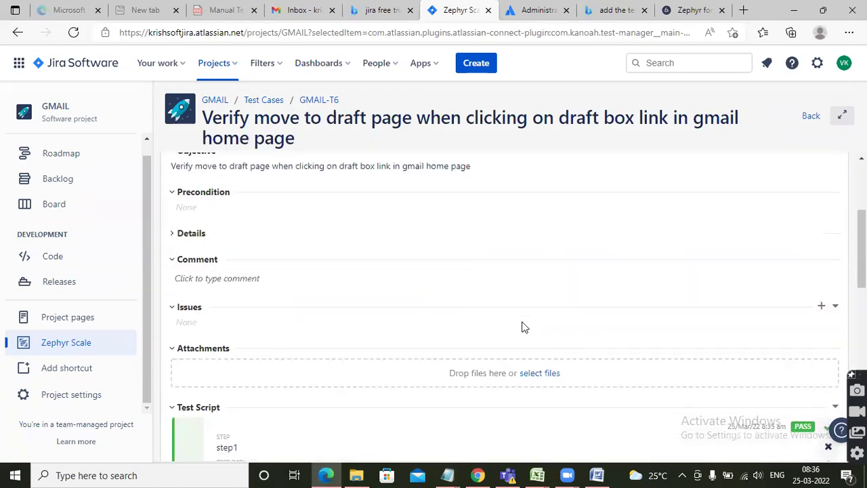
{"action": "scroll", "coordinate": [523, 319], "scroll_direction": "down", "scroll_amount": 7}
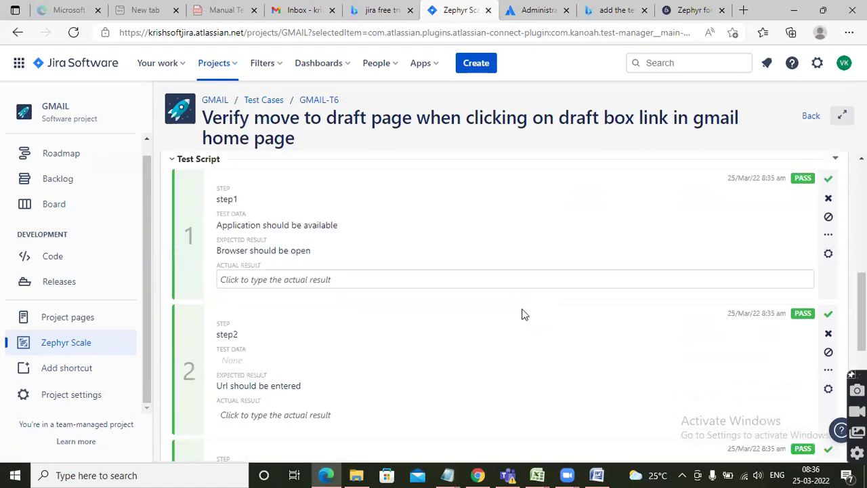
{"action": "scroll", "coordinate": [531, 317], "scroll_direction": "down", "scroll_amount": 3}
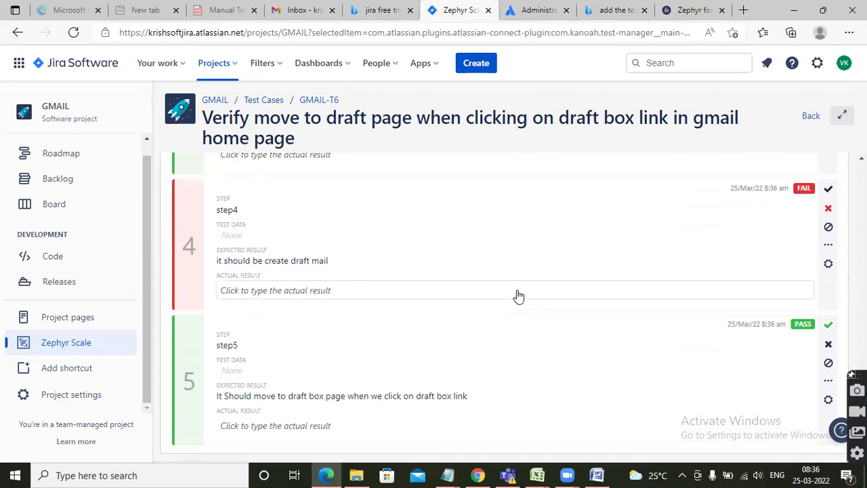
{"action": "scroll", "coordinate": [517, 294], "scroll_direction": "up", "scroll_amount": 3}
{"action": "scroll", "coordinate": [515, 294], "scroll_direction": "up", "scroll_amount": 6}
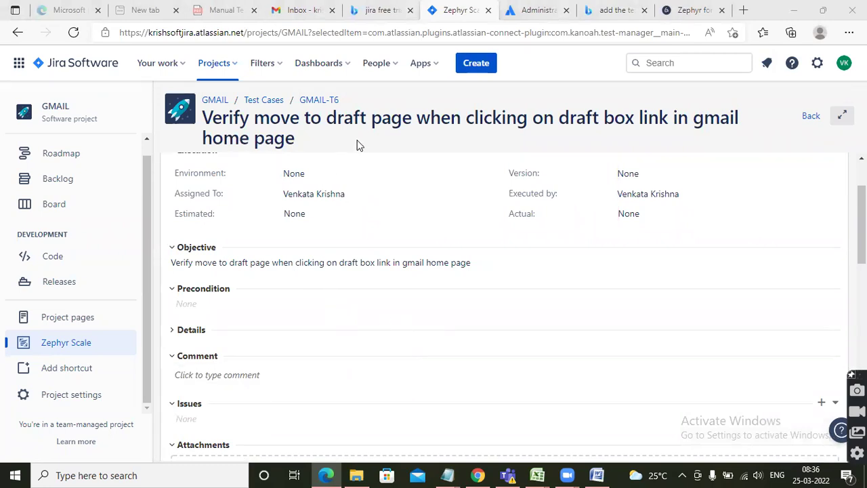
{"action": "scroll", "coordinate": [392, 331], "scroll_direction": "down", "scroll_amount": 3}
{"action": "scroll", "coordinate": [385, 323], "scroll_direction": "up", "scroll_amount": 4}
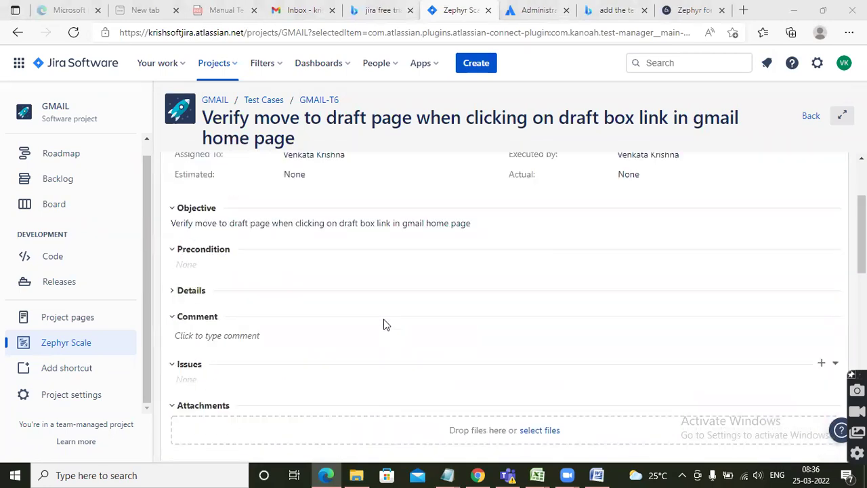
Return to the GMAIL-T6 test case, save it and reopen its execution GMAIL-E15
{"action": "left_click", "coordinate": [810, 116]}
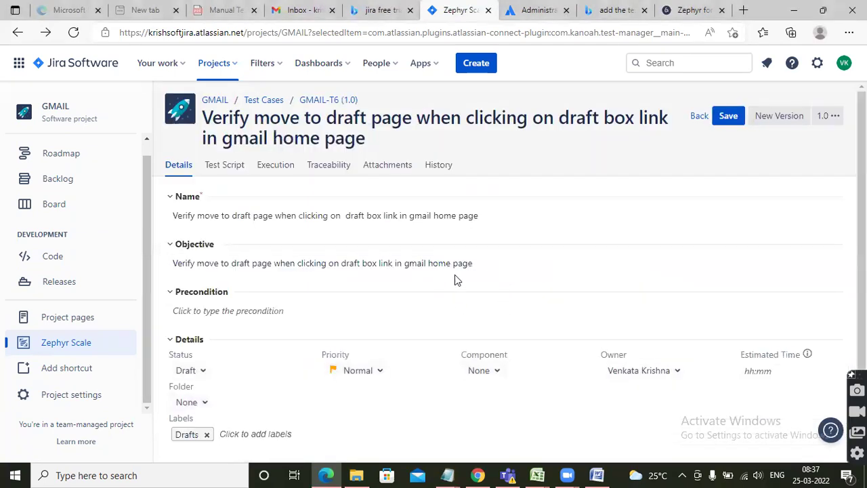
{"action": "left_click", "coordinate": [730, 119]}
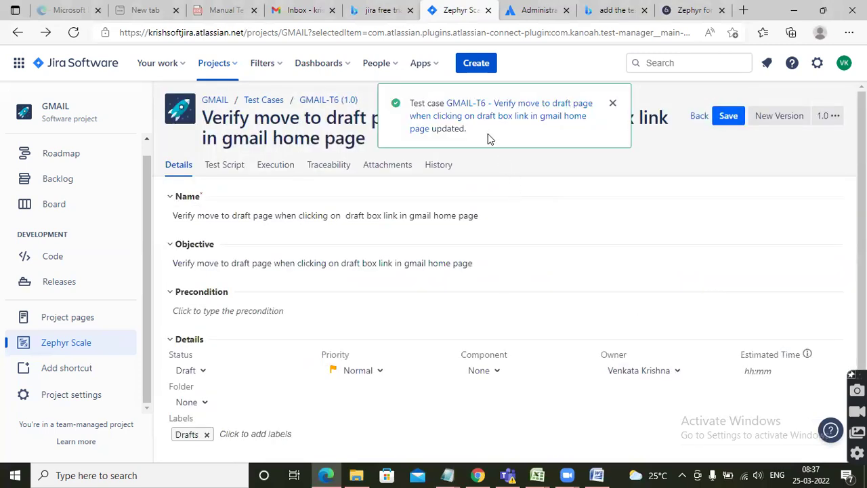
{"action": "left_click", "coordinate": [275, 165]}
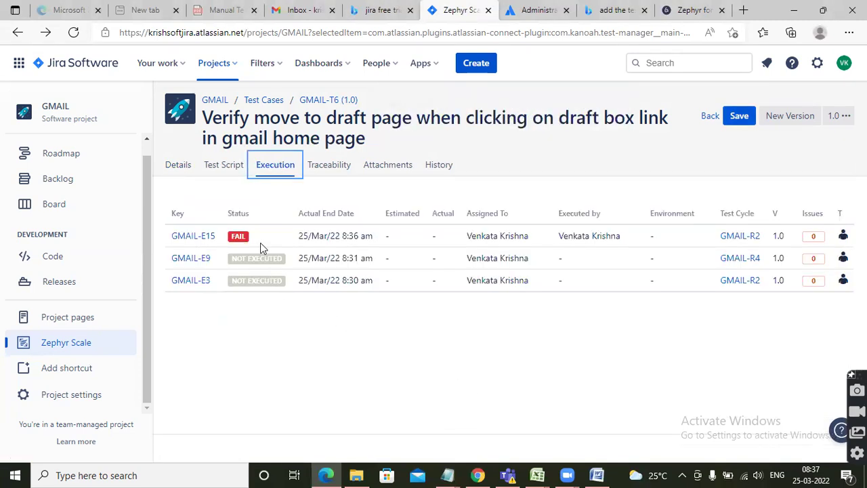
{"action": "left_click", "coordinate": [193, 235]}
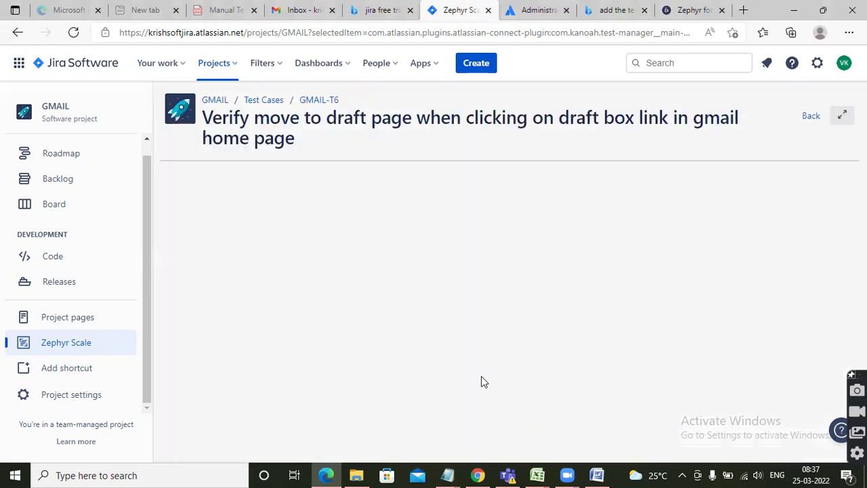
Examine the Issues section and the test script results of the GMAIL-E15 execution
{"action": "scroll", "coordinate": [501, 332], "scroll_direction": "down", "scroll_amount": 2}
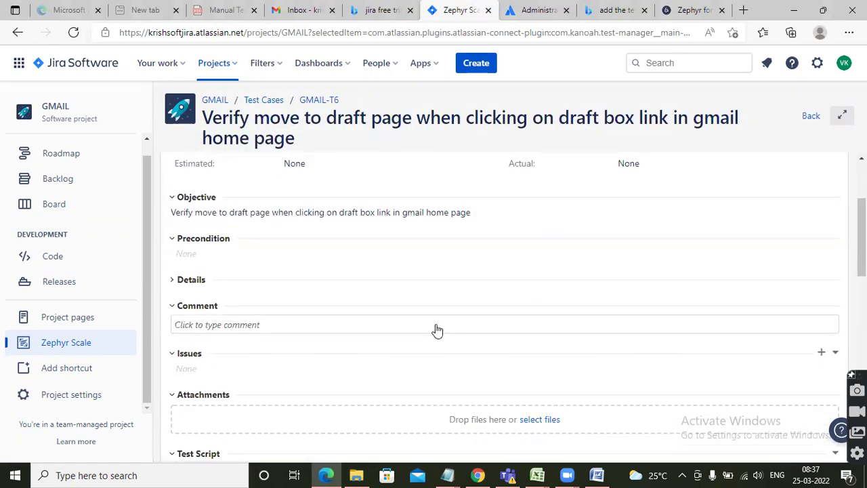
{"action": "scroll", "coordinate": [257, 265], "scroll_direction": "down", "scroll_amount": 1}
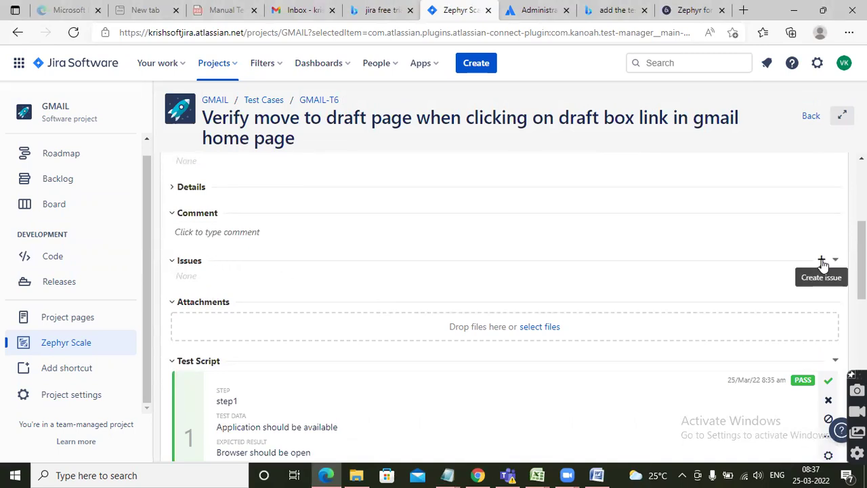
{"action": "scroll", "coordinate": [639, 373], "scroll_direction": "down", "scroll_amount": 7}
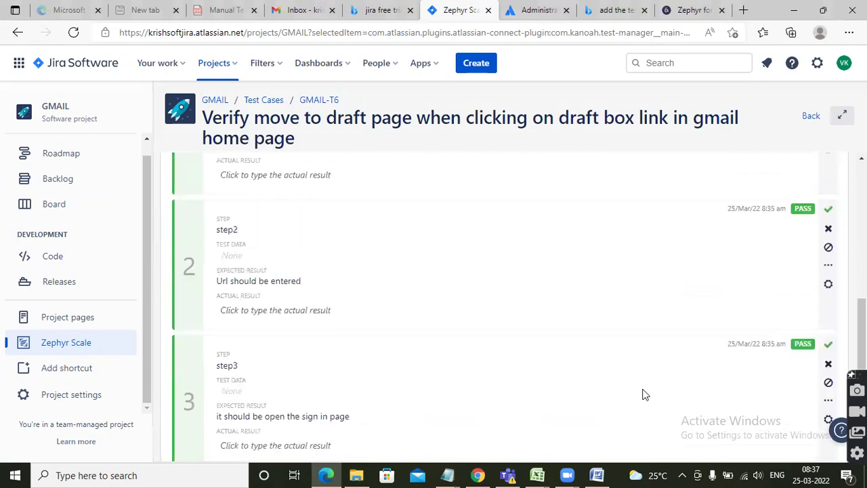
{"action": "scroll", "coordinate": [630, 389], "scroll_direction": "up", "scroll_amount": 10}
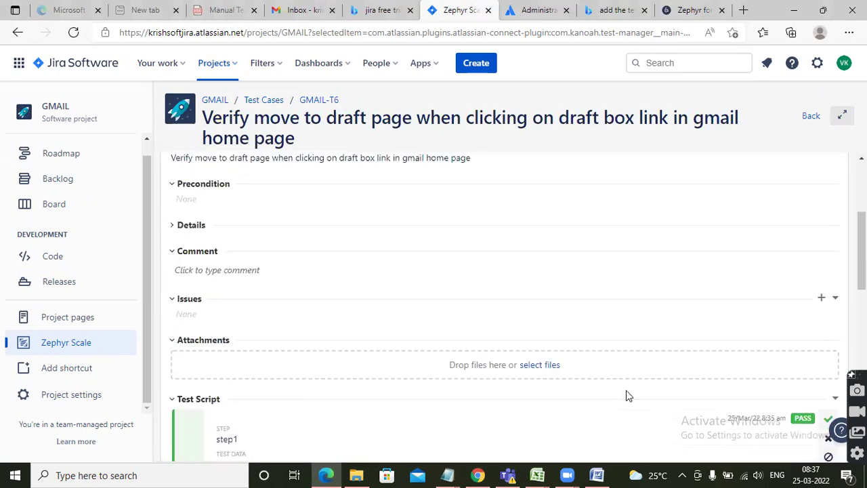
{"action": "scroll", "coordinate": [624, 391], "scroll_direction": "down", "scroll_amount": 3}
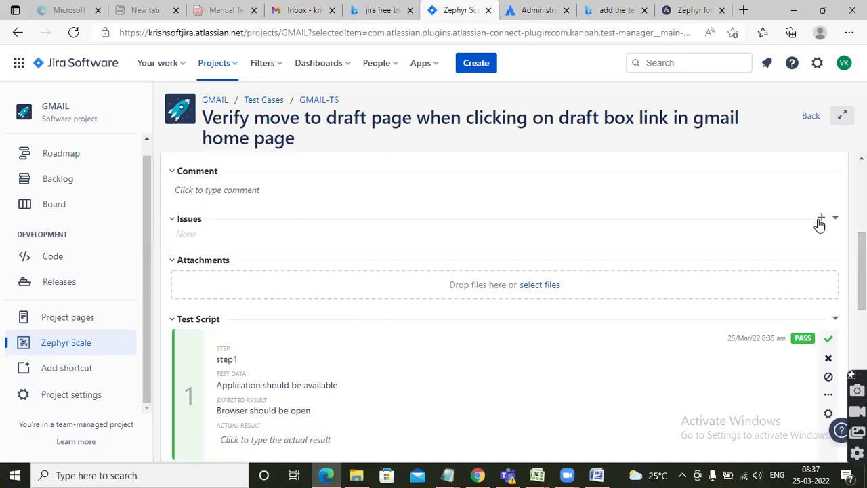
{"action": "left_click", "coordinate": [820, 218]}
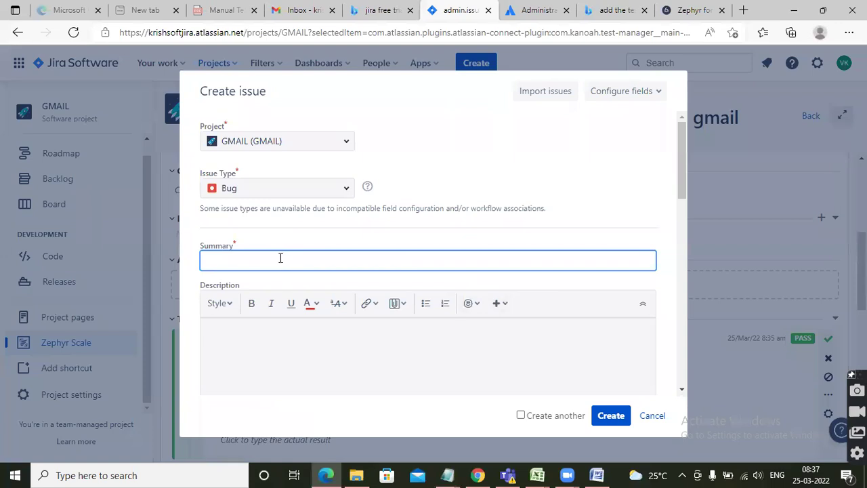
{"action": "left_click", "coordinate": [281, 257]}
{"action": "left_click_drag", "start_coordinate": [420, 91], "coordinate": [654, 417]}
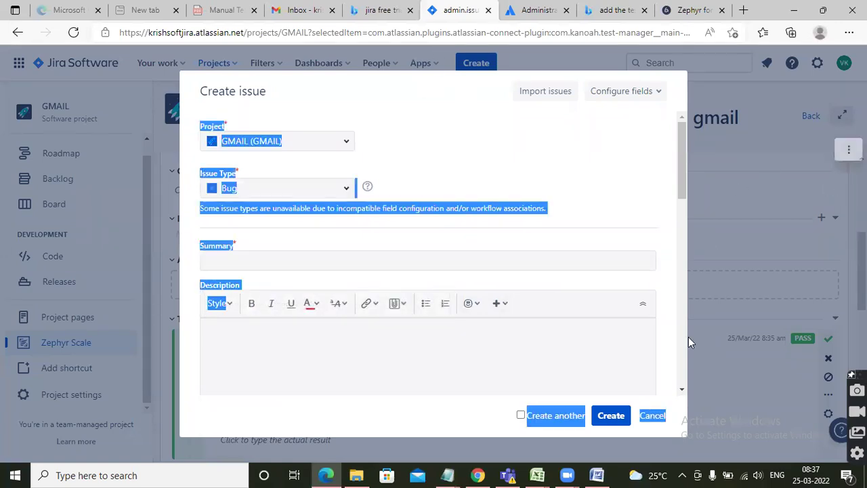
{"action": "left_click", "coordinate": [652, 416]}
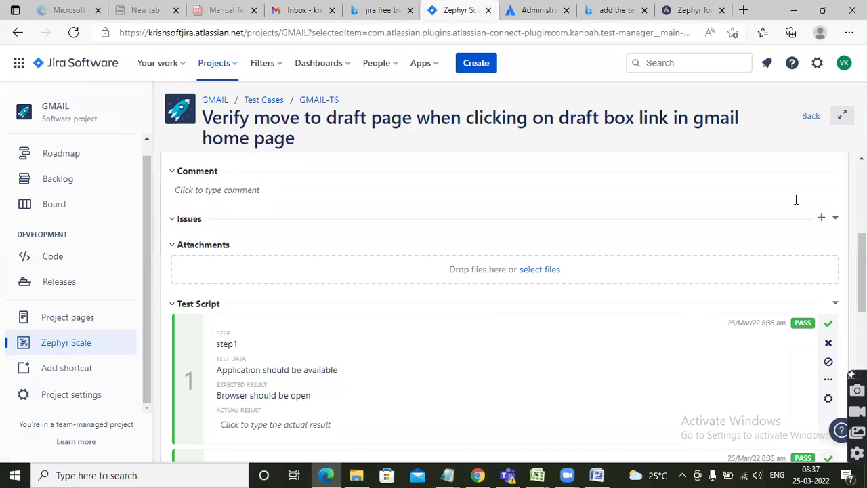
Start a bug for the execution with the summary "Drafts option is missing in home page" and begin its description with "Steps to Reproduce"
{"action": "left_click", "coordinate": [821, 219]}
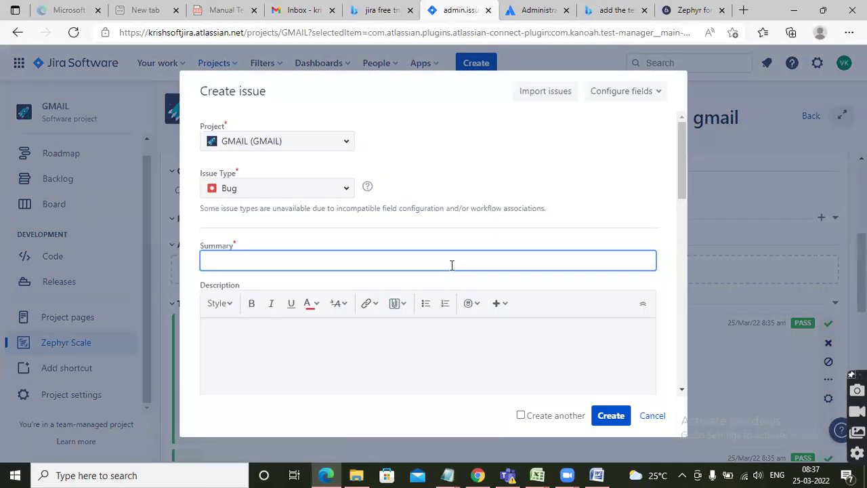
{"action": "type", "text": "Drafts option is missing in home page"}
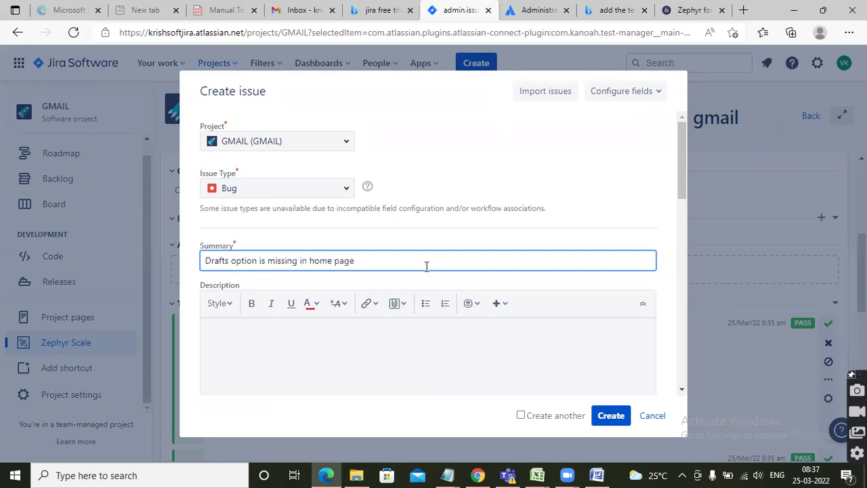
{"action": "left_click", "coordinate": [393, 332]}
{"action": "type", "text": "Steps to Reproduce"}
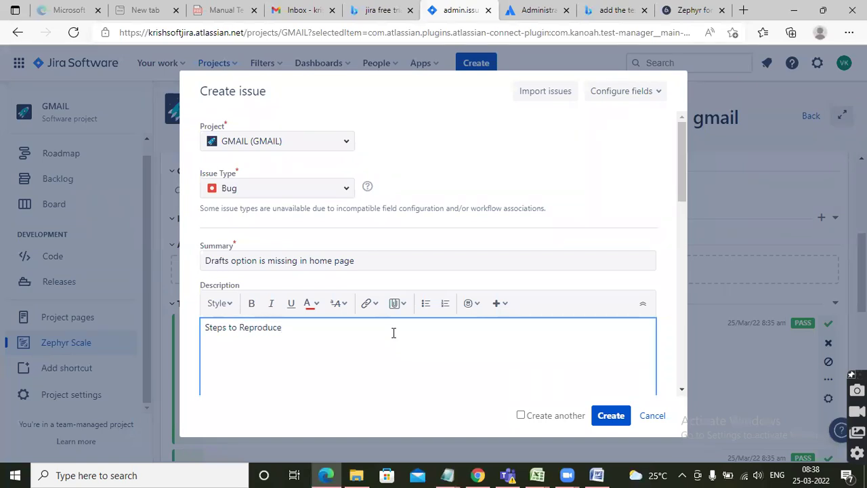
List "1. Login into the application" and "2. Verify drafts in home page" as the reproduction steps in the bug description
{"action": "type", "text": ":"}
{"action": "key", "text": "Return"}
{"action": "type", "text": "1. Login into the application"}
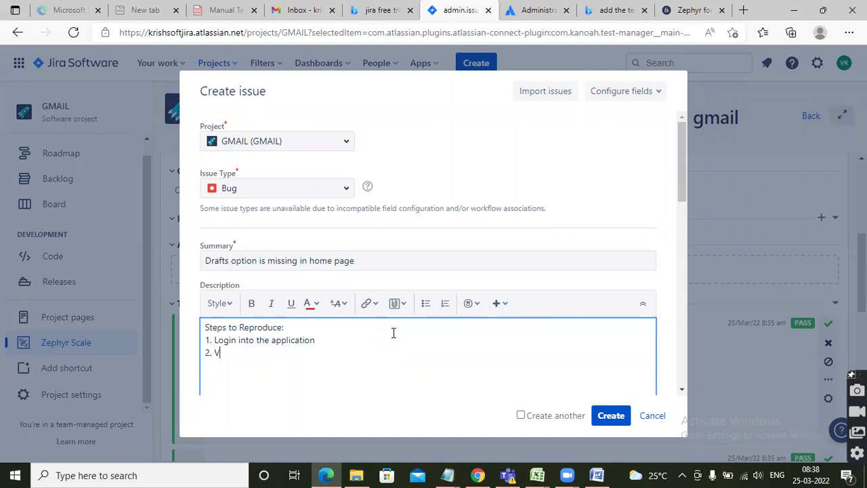
{"action": "type", "text": "i:fy"}
{"action": "type", "text": " drafts in home page"}
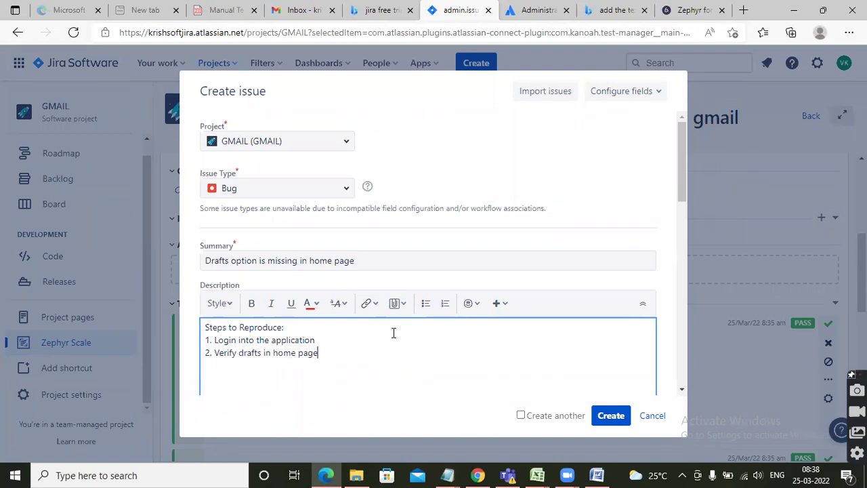
Add "Actual Result: Drafts option is missing" and "Expected Result: Drafts option should be available" to the bug description
{"action": "type", "text": "Actual Result: Drafts option is mi"}
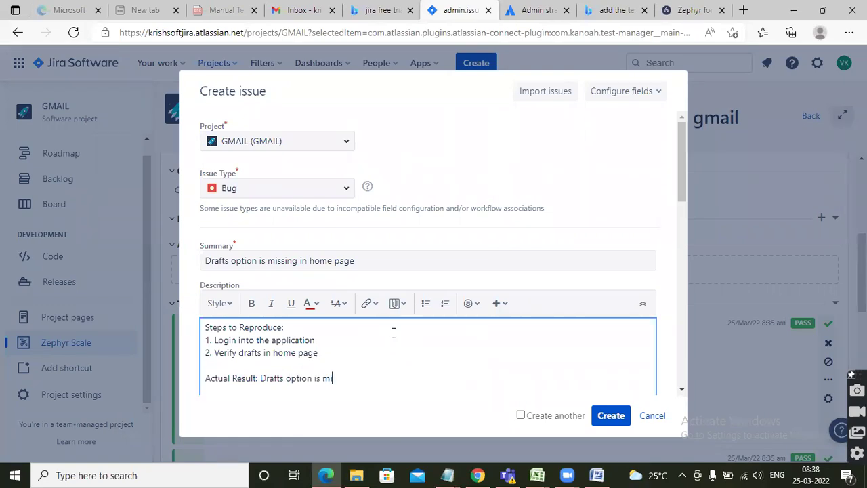
{"action": "type", "text": "ssing"}
{"action": "key", "text": "Return"}
{"action": "type", "text": "Expected Result: Drafts o"}
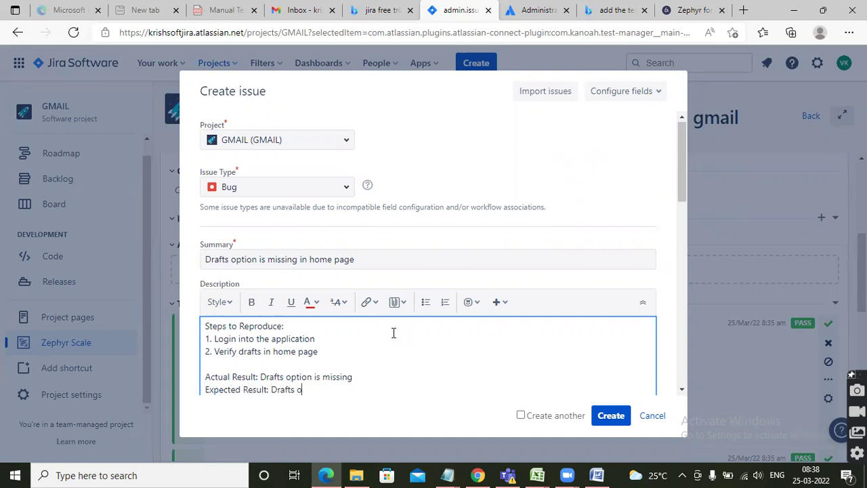
{"action": "type", "text": "ption should be available"}
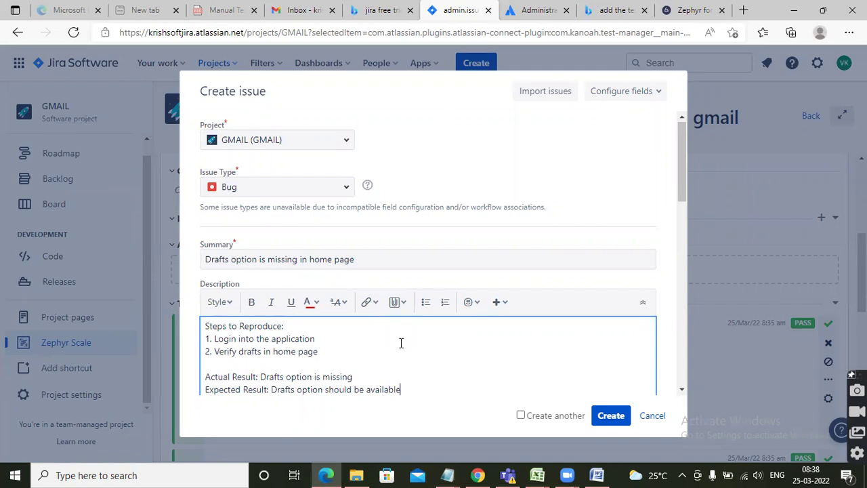
Add the new label "drafts" to the bug and assign it to GMAIL Sprint 1
{"action": "scroll", "coordinate": [401, 343], "scroll_direction": "down", "scroll_amount": 5}
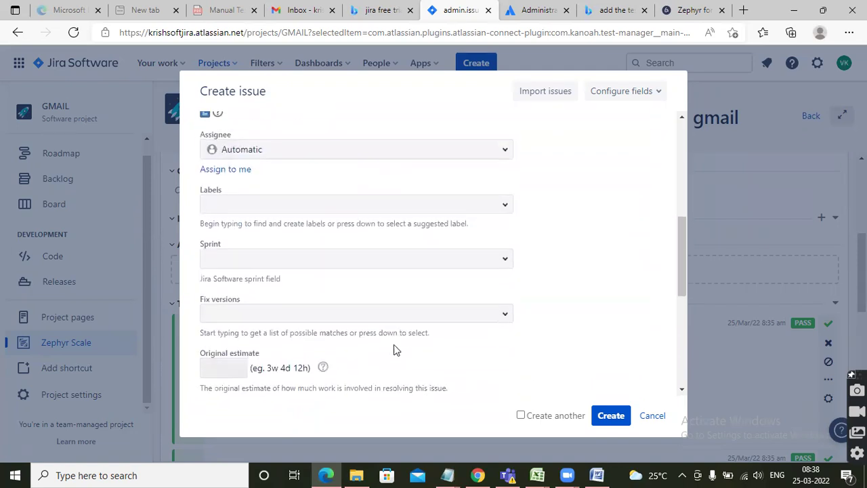
{"action": "left_click", "coordinate": [378, 200]}
{"action": "type", "text": "drafts"}
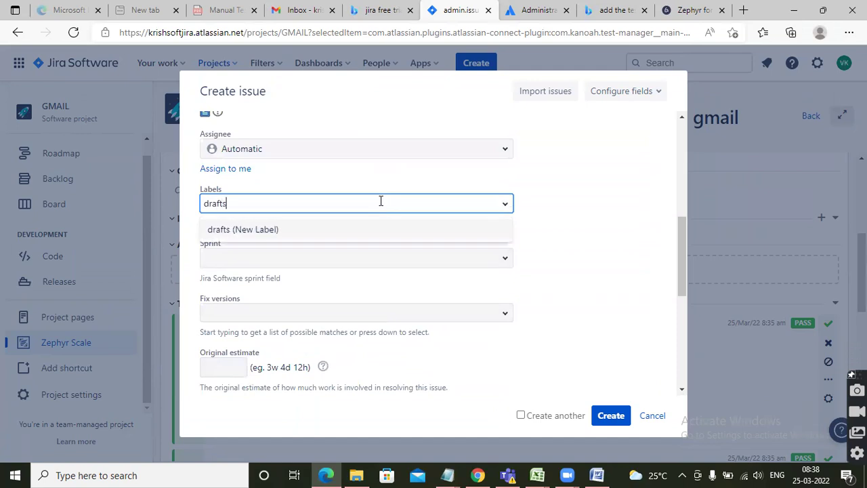
{"action": "left_click", "coordinate": [591, 286]}
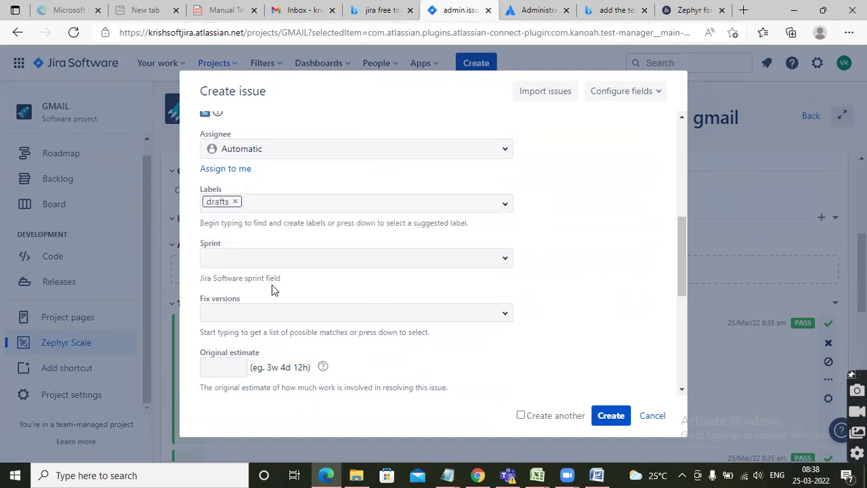
{"action": "left_click", "coordinate": [263, 257]}
{"action": "left_click", "coordinate": [252, 315]}
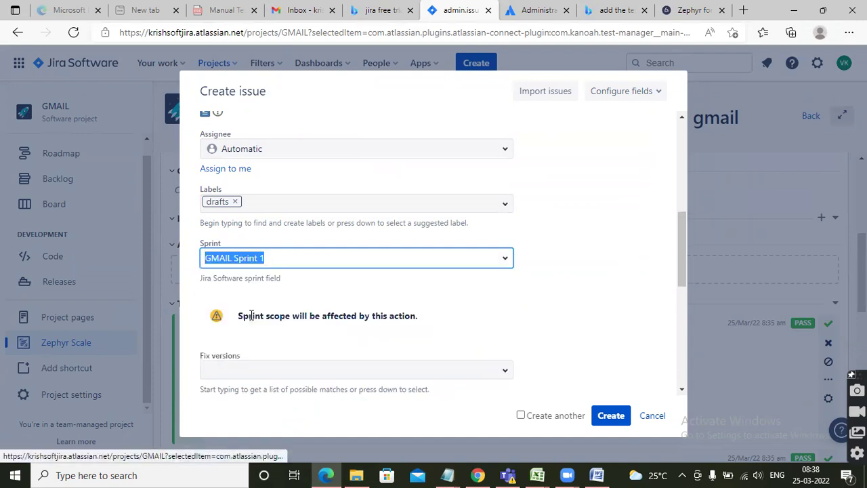
Set the bug's fix version to the unreleased version 1.0
{"action": "scroll", "coordinate": [420, 334], "scroll_direction": "down", "scroll_amount": 1}
{"action": "scroll", "coordinate": [421, 334], "scroll_direction": "down", "scroll_amount": 3}
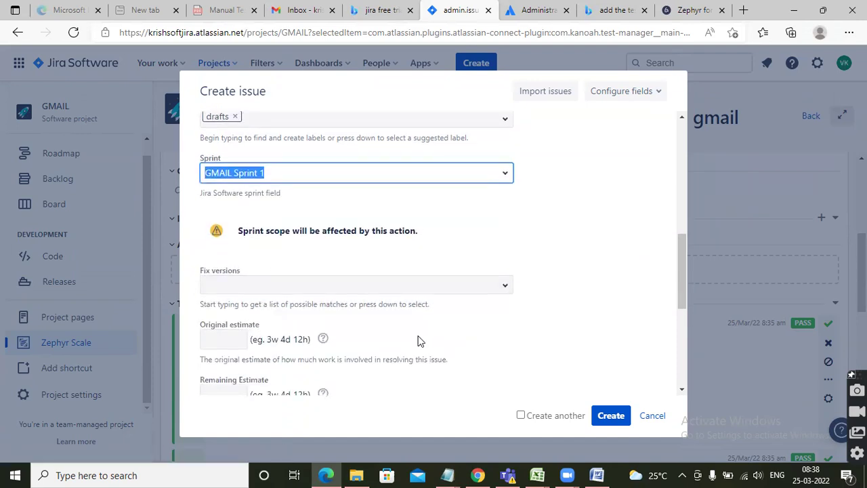
{"action": "left_click", "coordinate": [314, 199]}
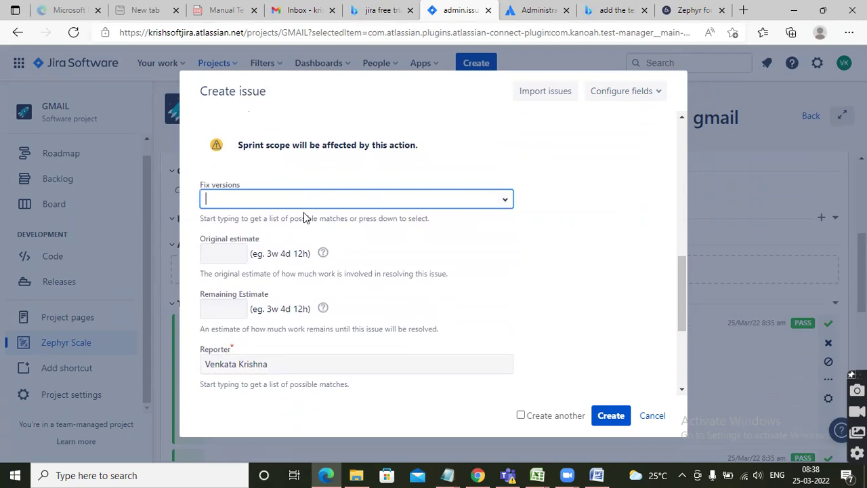
{"action": "left_click", "coordinate": [504, 202]}
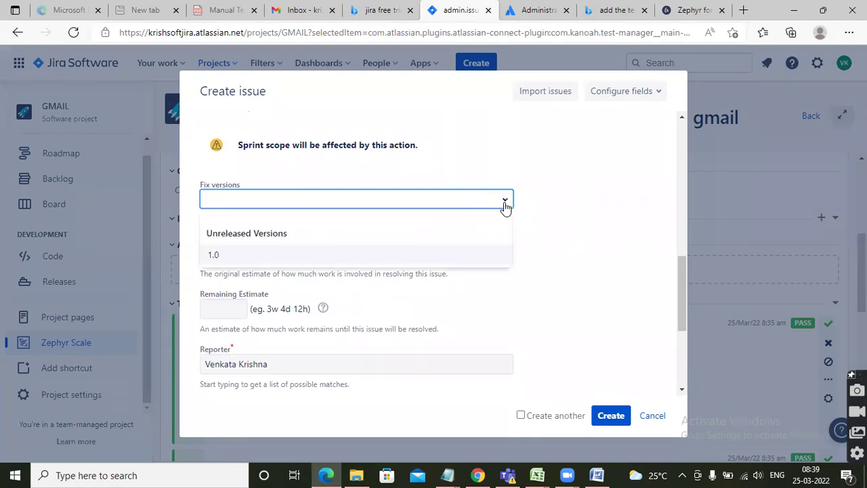
{"action": "left_click", "coordinate": [347, 254]}
Try to create the bug with "DRAFTS" entered as the linked issue it is blocked by
{"action": "scroll", "coordinate": [436, 276], "scroll_direction": "down", "scroll_amount": 3}
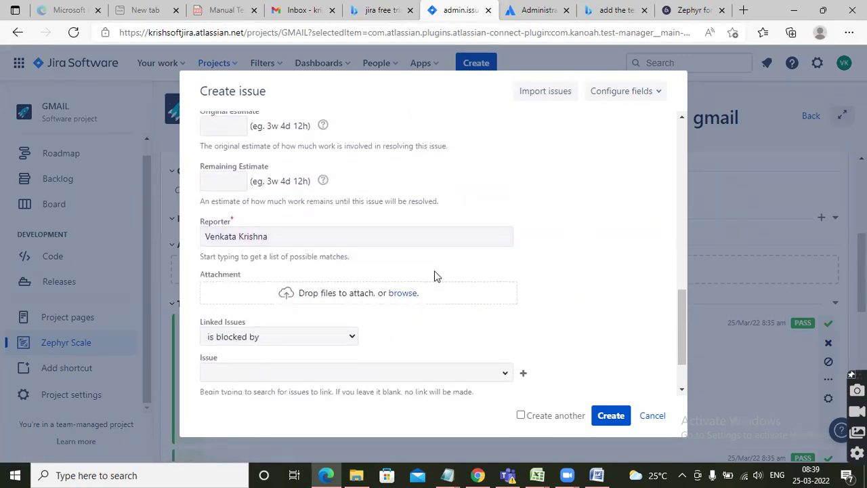
{"action": "scroll", "coordinate": [435, 275], "scroll_direction": "down", "scroll_amount": 2}
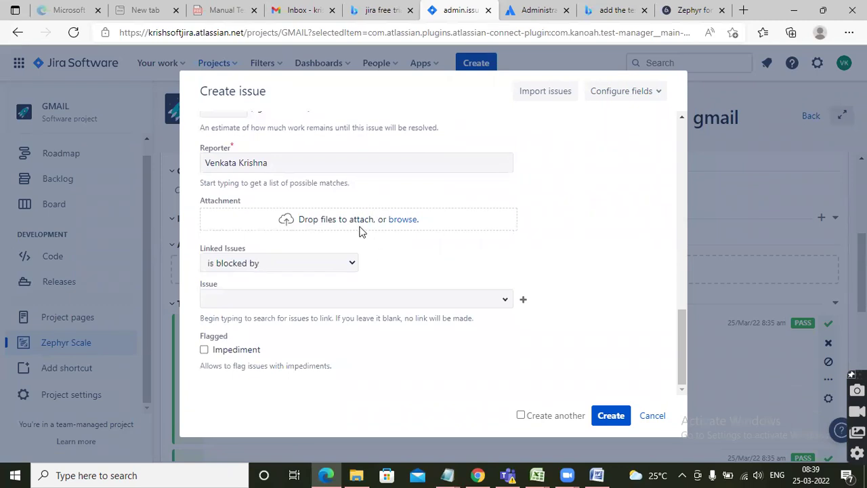
{"action": "left_click", "coordinate": [323, 298]}
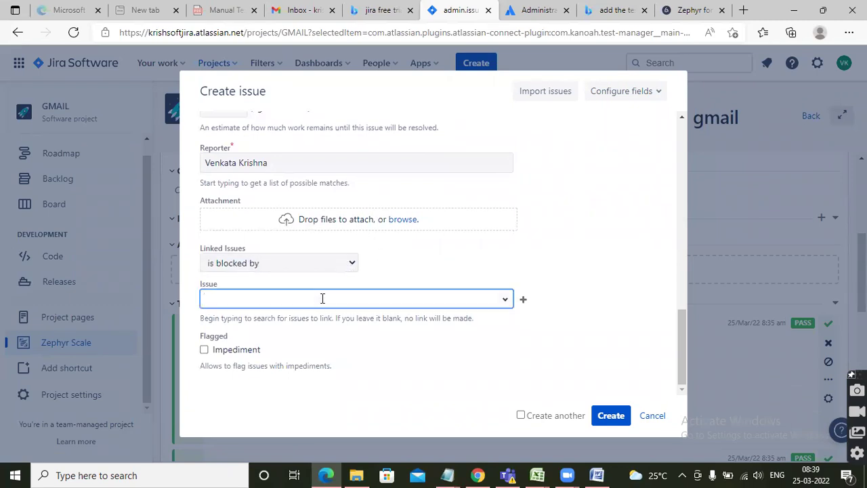
{"action": "type", "text": "drafts"}
{"action": "left_click", "coordinate": [320, 328]}
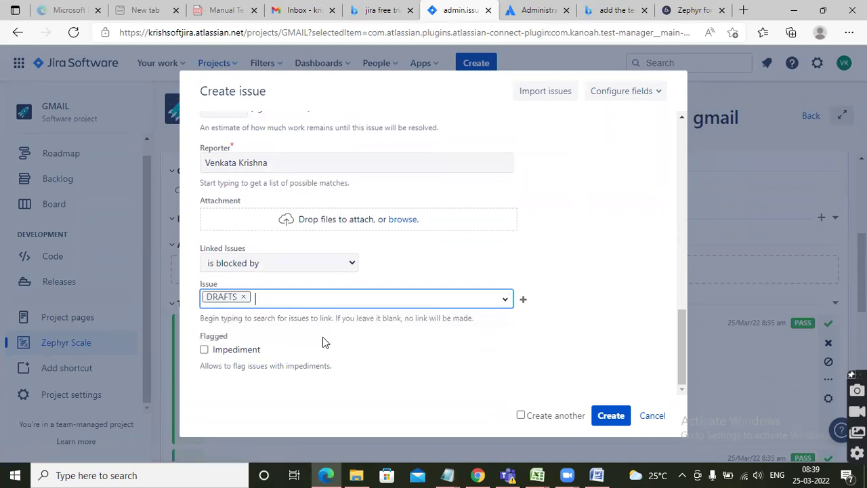
{"action": "left_click", "coordinate": [599, 416]}
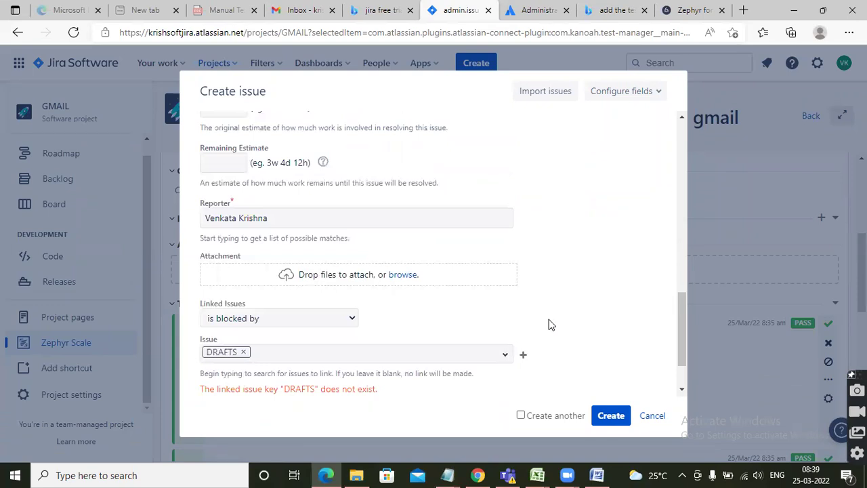
Discard the unsaved bug's data, reopen a blank issue form and cancel it
{"action": "left_click", "coordinate": [652, 416]}
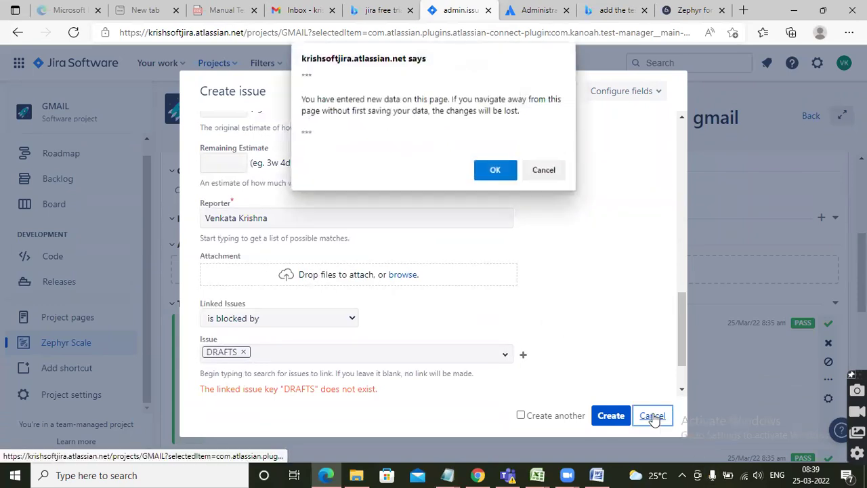
{"action": "left_click", "coordinate": [494, 170]}
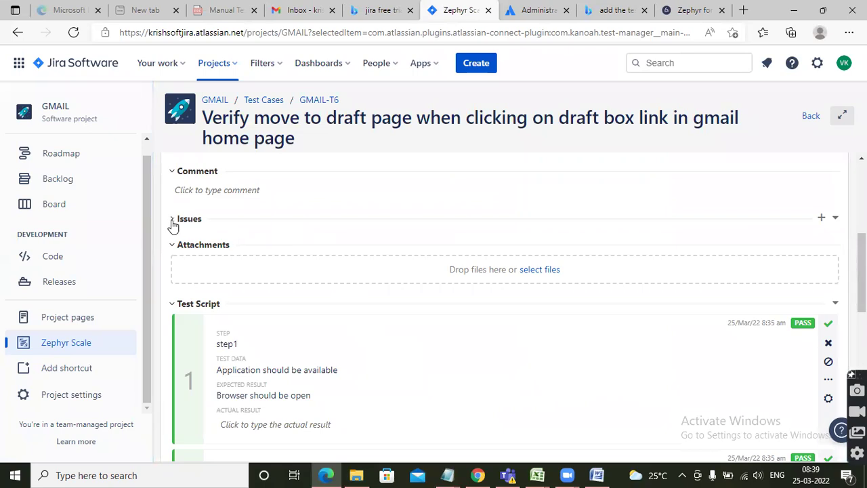
{"action": "left_click", "coordinate": [820, 218]}
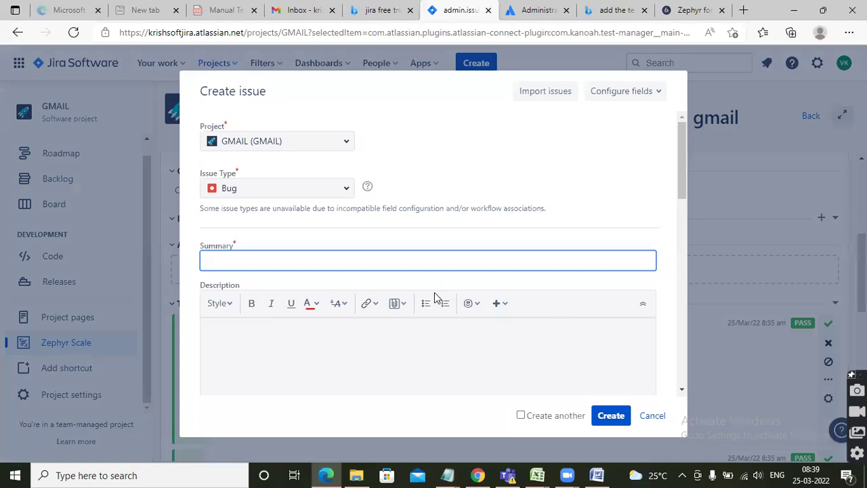
{"action": "left_click", "coordinate": [652, 416]}
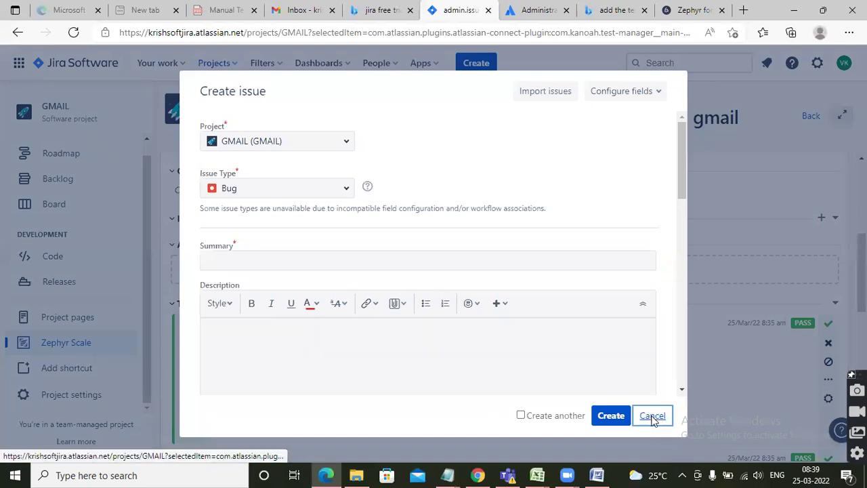
Start a new bug for the GMAIL-T6 execution with the summary "Drafts option is missing in home page"
{"action": "scroll", "coordinate": [476, 349], "scroll_direction": "up", "scroll_amount": 2}
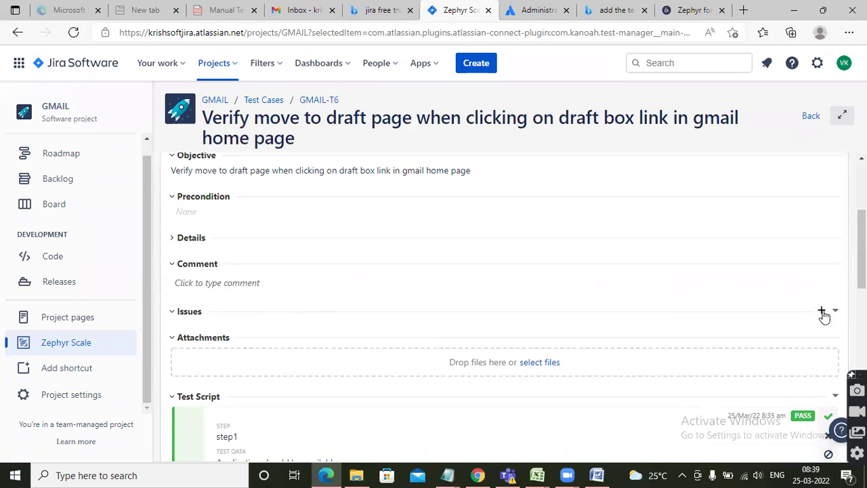
{"action": "left_click", "coordinate": [835, 310]}
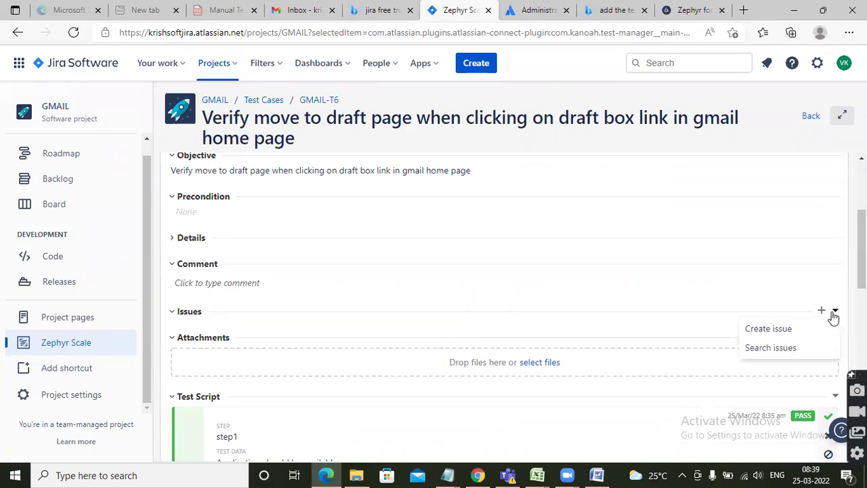
{"action": "left_click", "coordinate": [772, 328]}
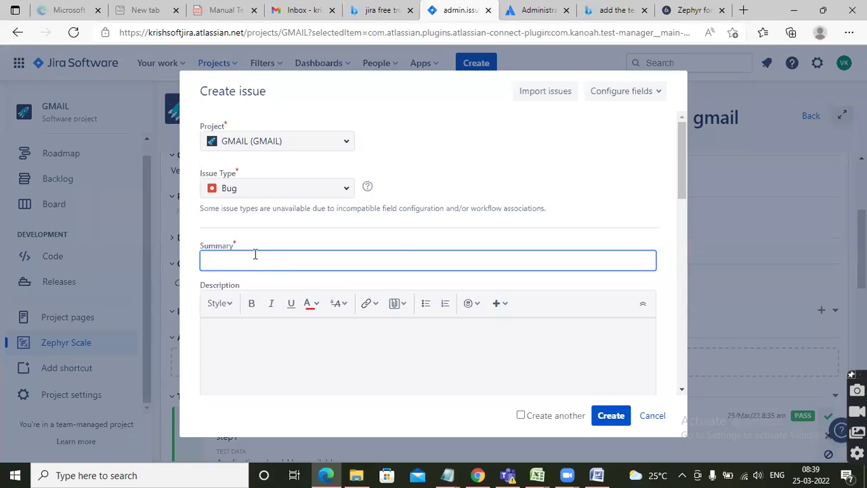
{"action": "left_click", "coordinate": [250, 259]}
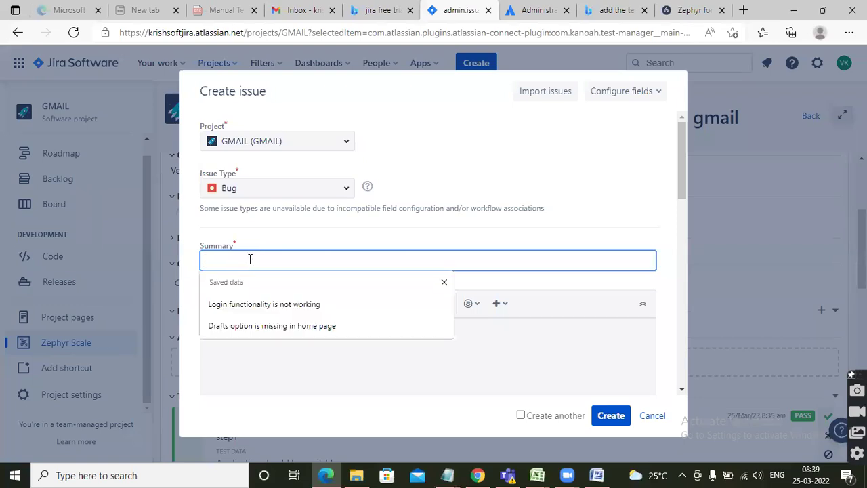
{"action": "left_click", "coordinate": [279, 326]}
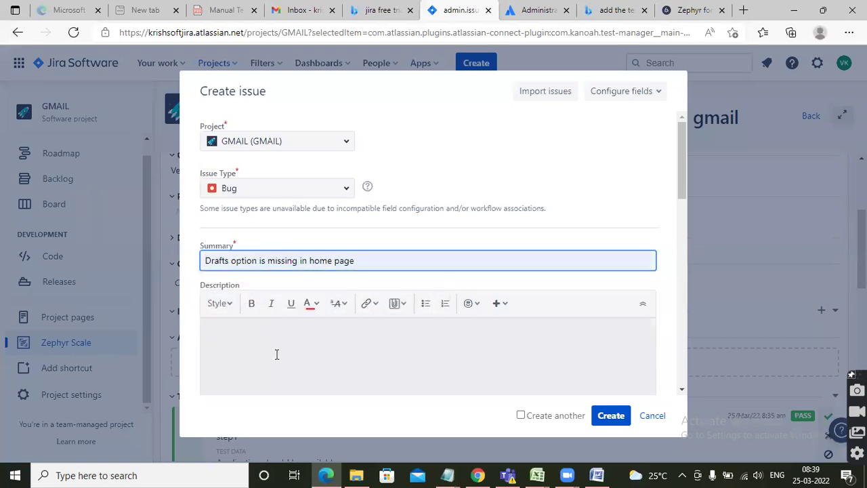
Copy the bug's summary text into its description and create the issue
{"action": "left_click", "coordinate": [276, 355]}
{"action": "left_click", "coordinate": [290, 259]}
{"action": "key", "text": "ctrl+a"}
{"action": "key", "text": "ctrl+c"}
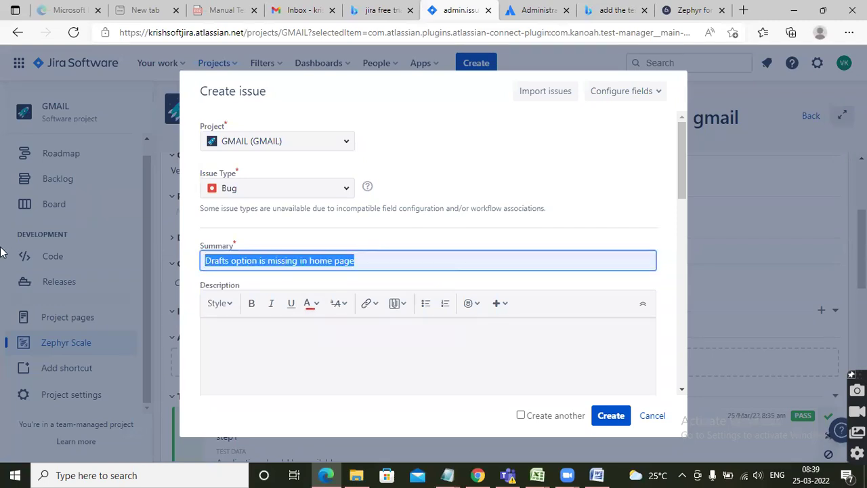
{"action": "left_click", "coordinate": [258, 366]}
{"action": "key", "text": "ctrl+v"}
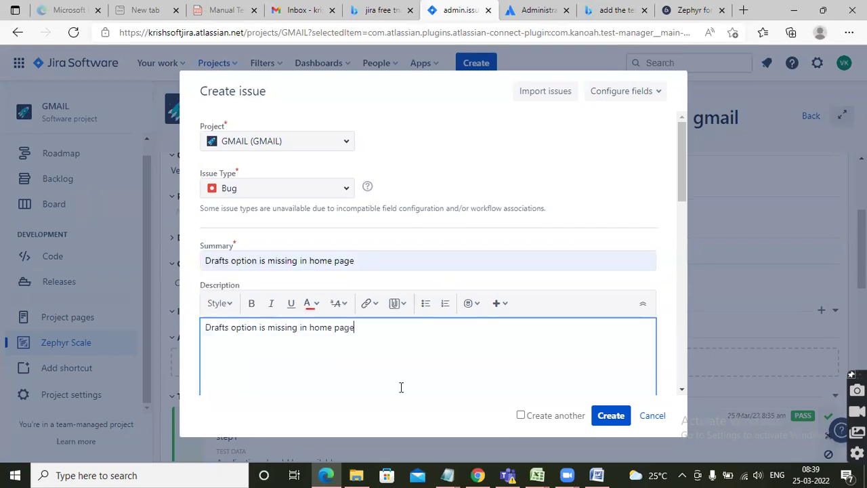
{"action": "left_click", "coordinate": [611, 416]}
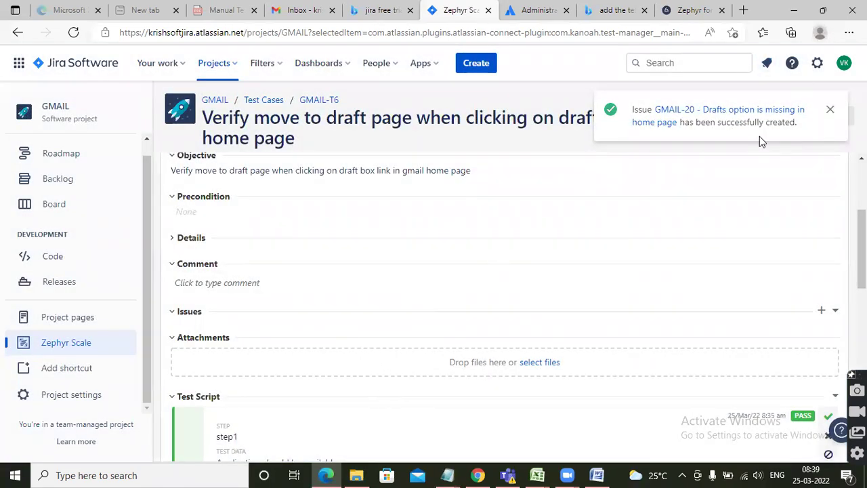
Dismiss the creation notice, reload the GMAIL-T6 execution and check its Issues section for the linked bug
{"action": "left_click", "coordinate": [829, 109]}
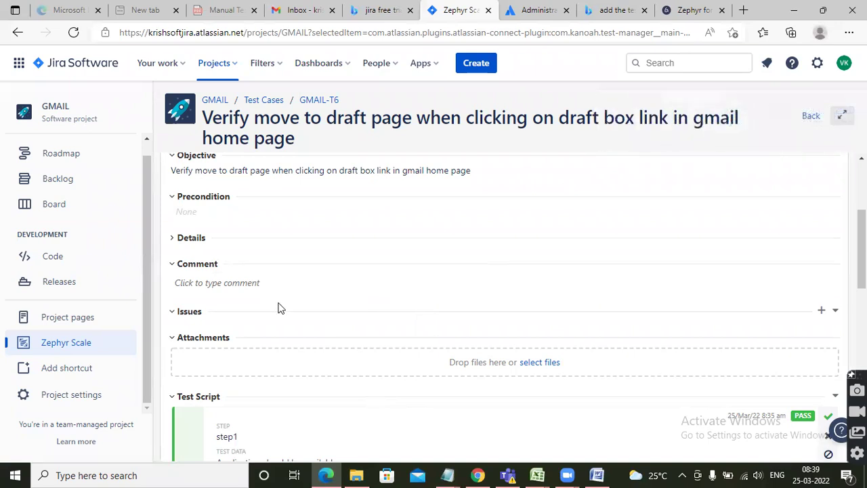
{"action": "scroll", "coordinate": [274, 302], "scroll_direction": "down", "scroll_amount": 2}
{"action": "scroll", "coordinate": [272, 301], "scroll_direction": "up", "scroll_amount": 1}
{"action": "left_click", "coordinate": [174, 265]}
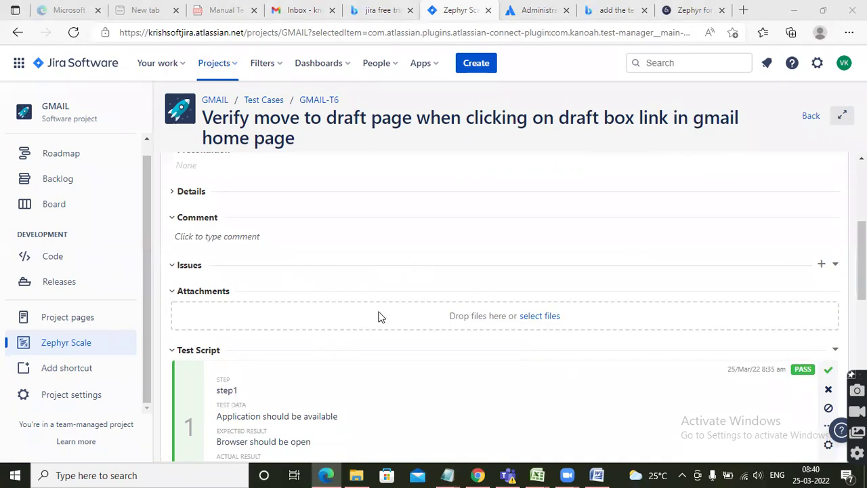
{"action": "left_click", "coordinate": [73, 31]}
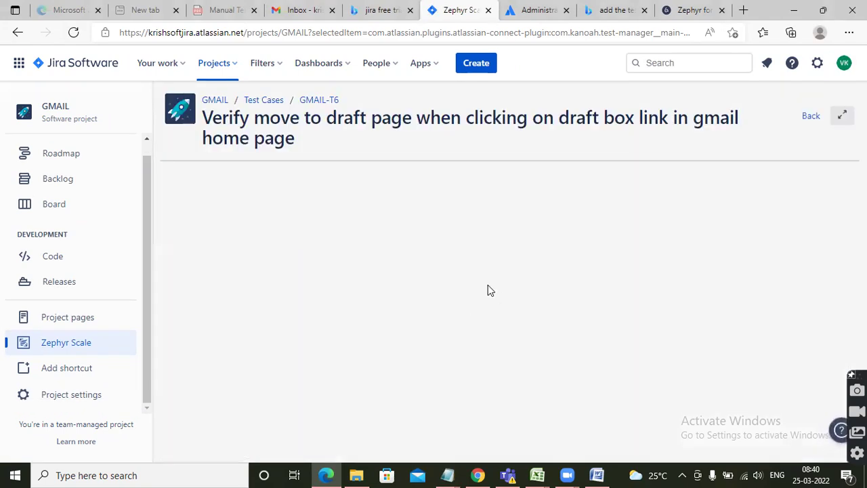
{"action": "scroll", "coordinate": [455, 322], "scroll_direction": "down", "scroll_amount": 2}
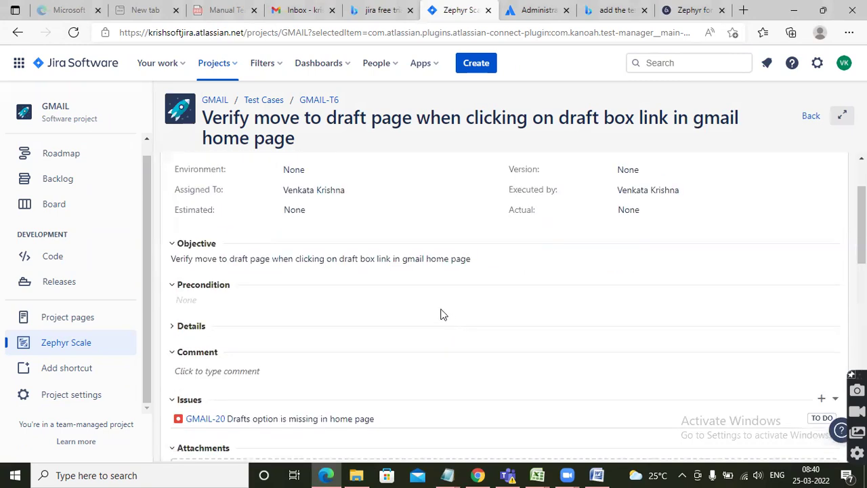
{"action": "scroll", "coordinate": [441, 316], "scroll_direction": "down", "scroll_amount": 3}
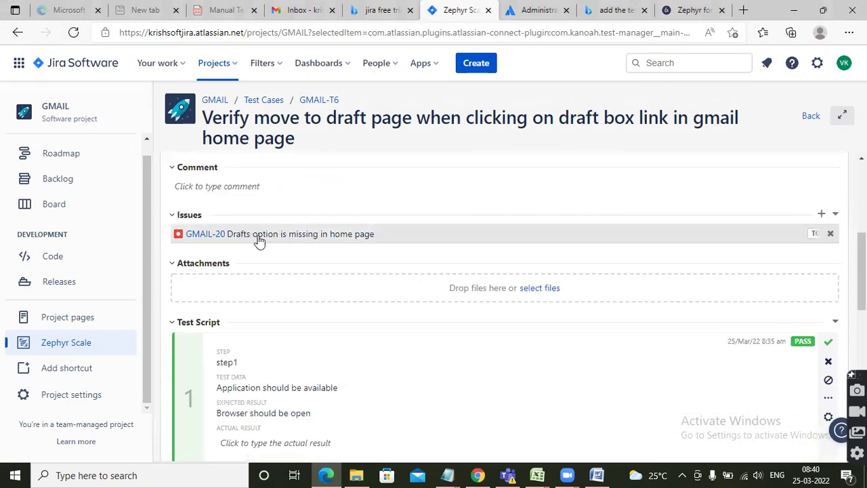
{"action": "scroll", "coordinate": [342, 340], "scroll_direction": "down", "scroll_amount": 2}
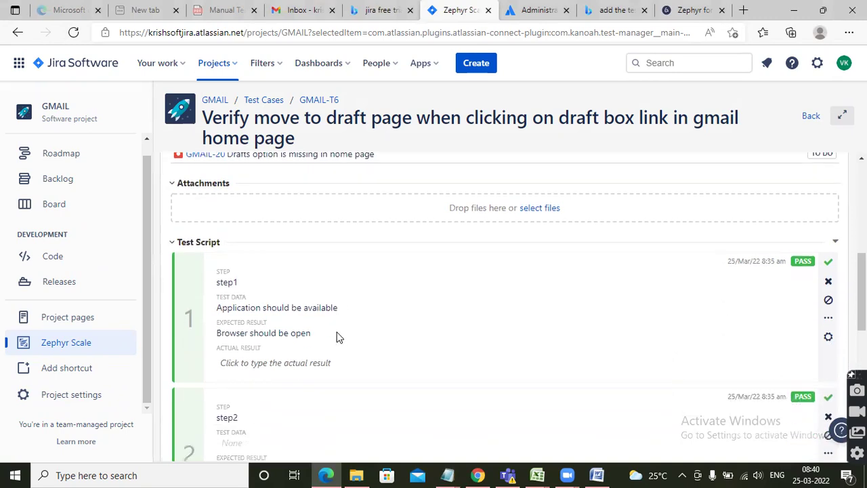
Review the GMAIL-T6 execution's overall status, linked issue and test script step results
{"action": "scroll", "coordinate": [332, 328], "scroll_direction": "up", "scroll_amount": 4}
{"action": "scroll", "coordinate": [324, 309], "scroll_direction": "up", "scroll_amount": 2}
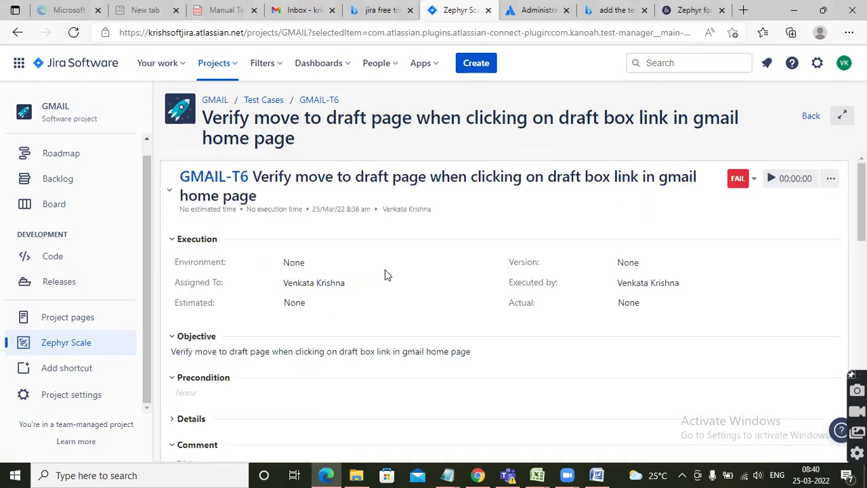
{"action": "scroll", "coordinate": [400, 315], "scroll_direction": "down", "scroll_amount": 4}
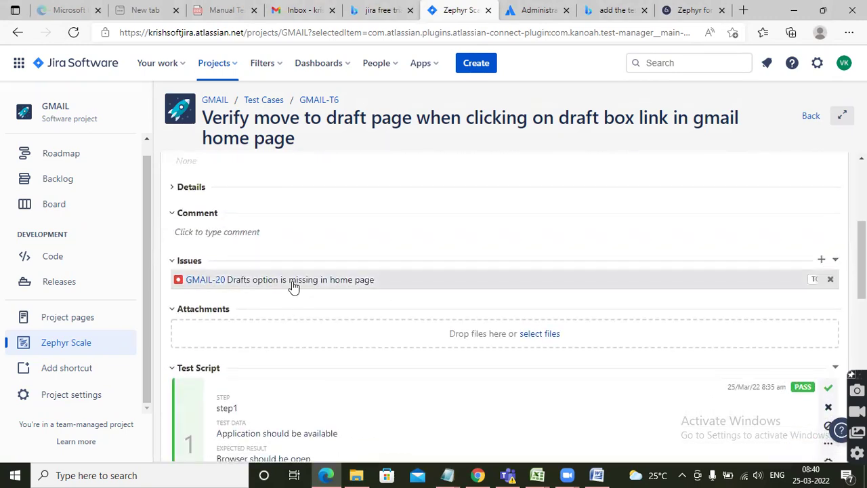
{"action": "scroll", "coordinate": [351, 325], "scroll_direction": "down", "scroll_amount": 6}
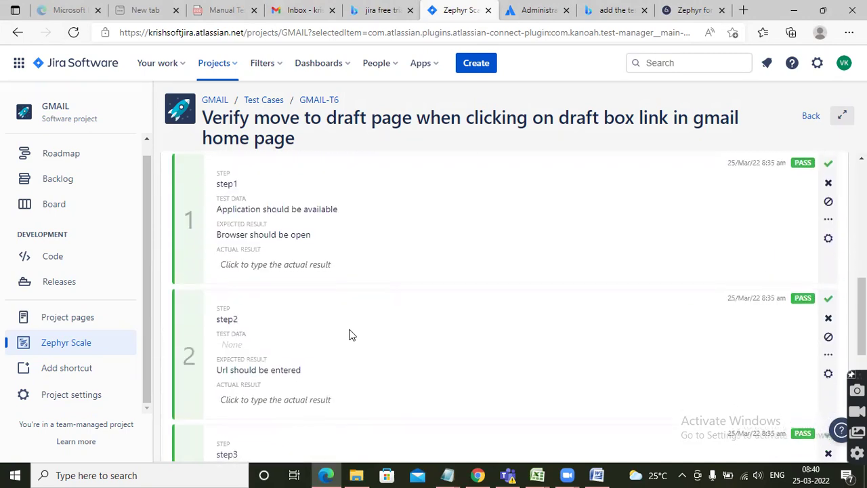
{"action": "scroll", "coordinate": [340, 337], "scroll_direction": "down", "scroll_amount": 4}
{"action": "scroll", "coordinate": [339, 332], "scroll_direction": "up", "scroll_amount": 10}
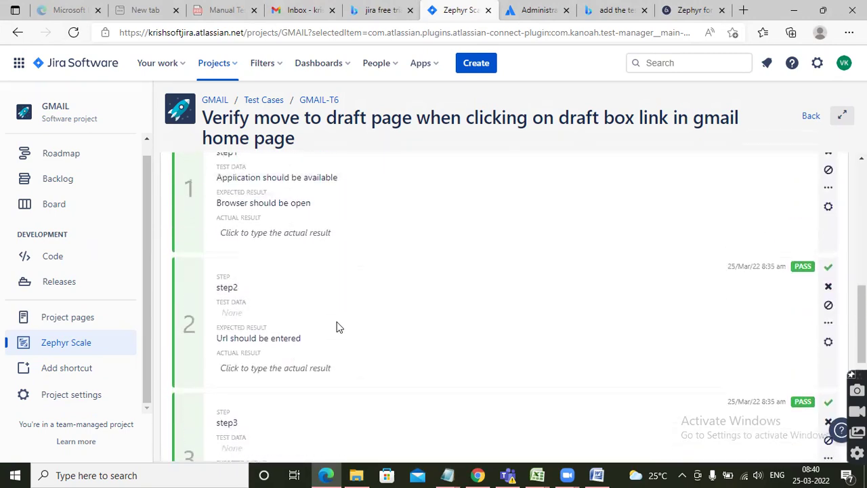
{"action": "scroll", "coordinate": [336, 323], "scroll_direction": "up", "scroll_amount": 3}
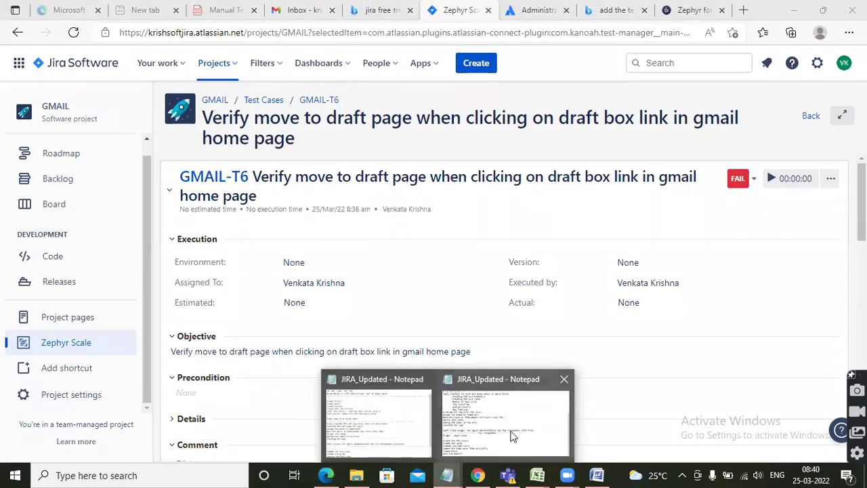
Switch to the JIRA_Updated notes in Notepad and review the Zephr Scale topics from creating test cases to generating reports
{"action": "left_click", "coordinate": [511, 431]}
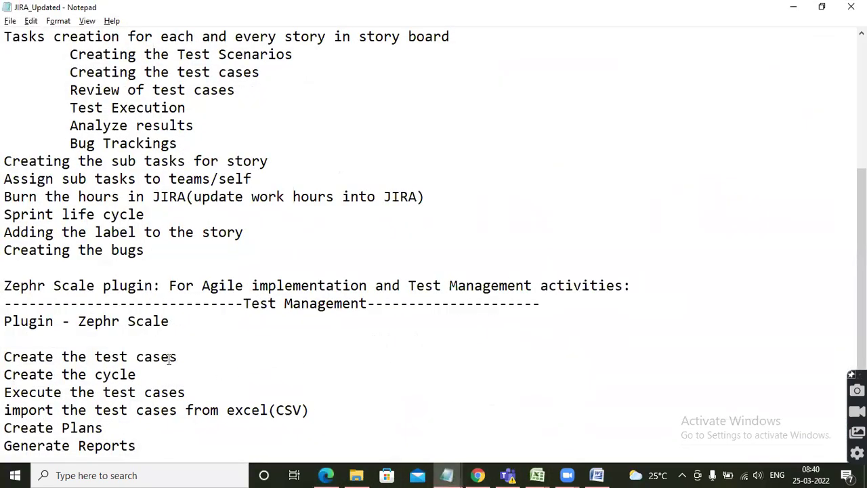
{"action": "left_click_drag", "start_coordinate": [169, 359], "coordinate": [5, 356]}
{"action": "left_click_drag", "start_coordinate": [147, 379], "coordinate": [5, 378]}
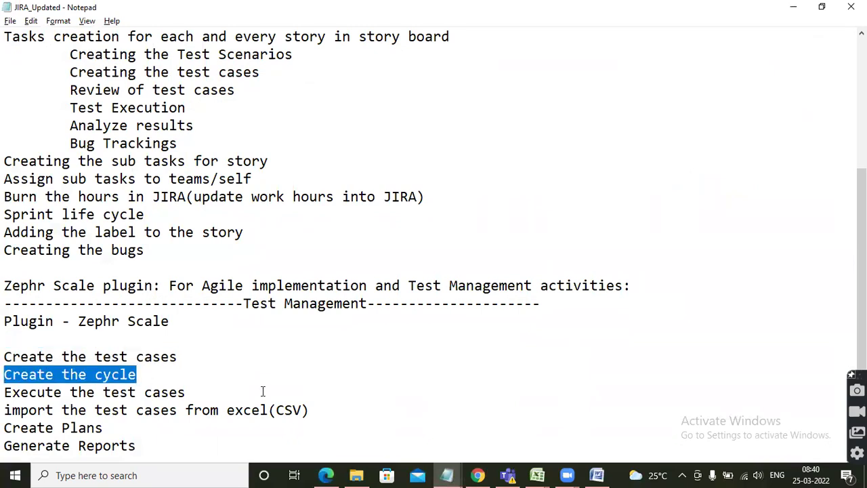
{"action": "left_click_drag", "start_coordinate": [199, 399], "coordinate": [6, 386]}
{"action": "left_click_drag", "start_coordinate": [314, 411], "coordinate": [6, 390]}
{"action": "left_click_drag", "start_coordinate": [113, 431], "coordinate": [5, 318]}
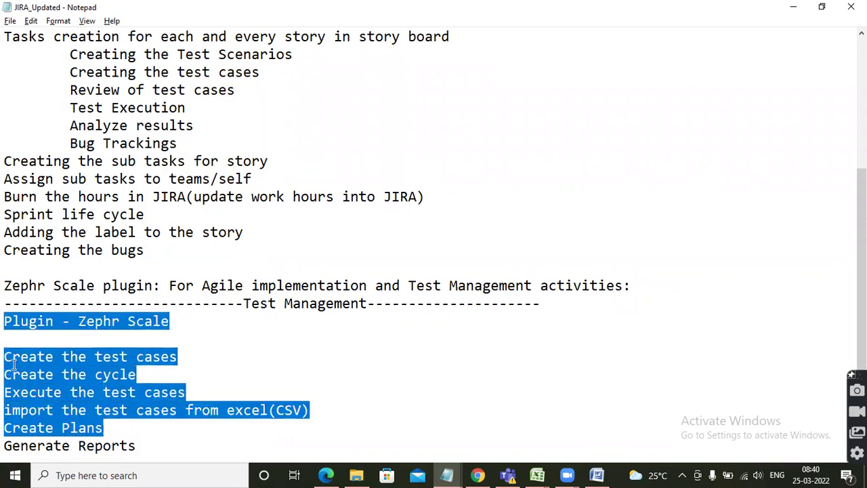
{"action": "left_click_drag", "start_coordinate": [150, 455], "coordinate": [5, 437]}
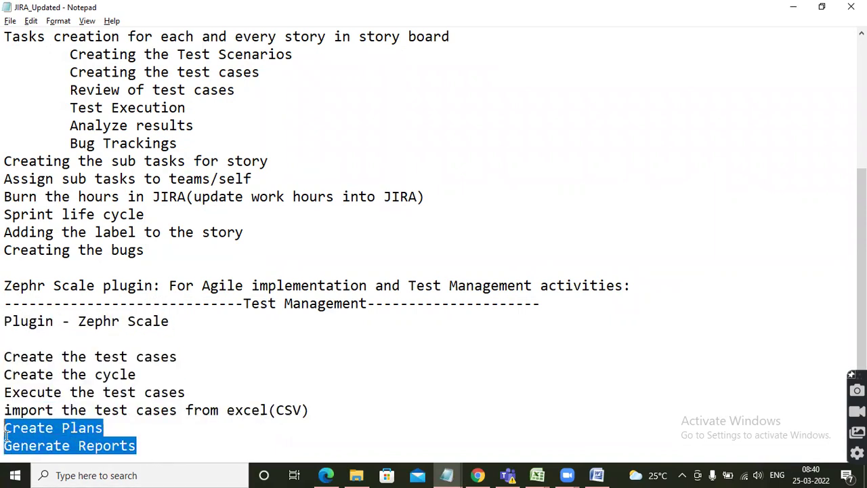
{"action": "left_click", "coordinate": [344, 377]}
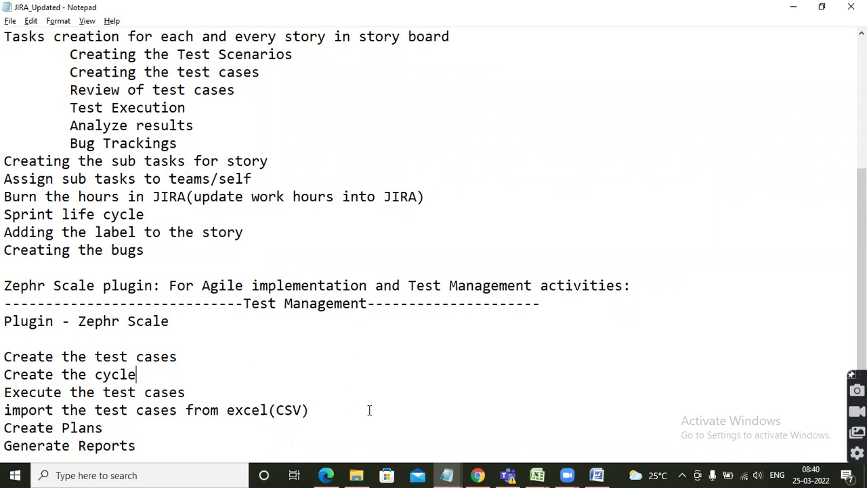
Switch back to Jira in the browser, open the Zephyr Scale test case list and select GMAIL-T2 and GMAIL-T1
{"action": "left_click", "coordinate": [325, 475]}
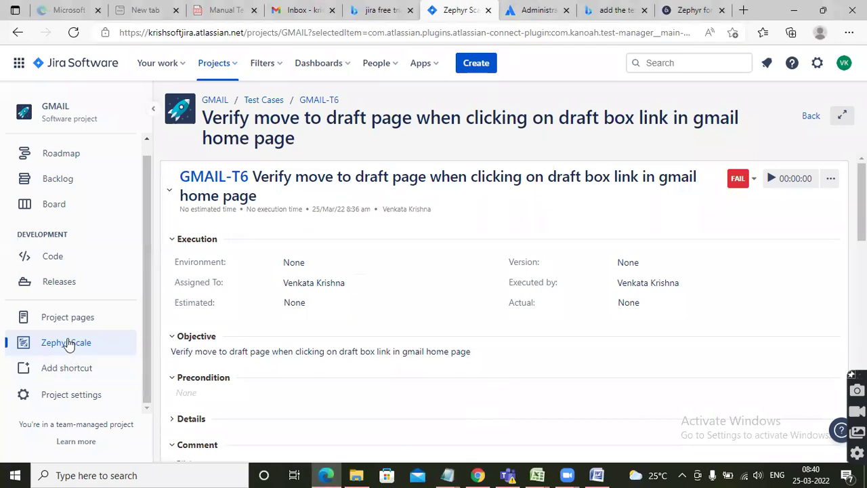
{"action": "left_click", "coordinate": [72, 342]}
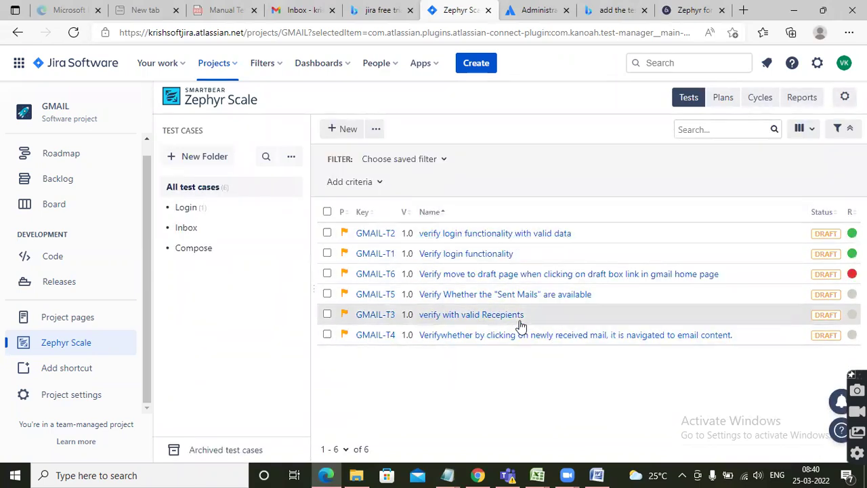
{"action": "left_click", "coordinate": [327, 233]}
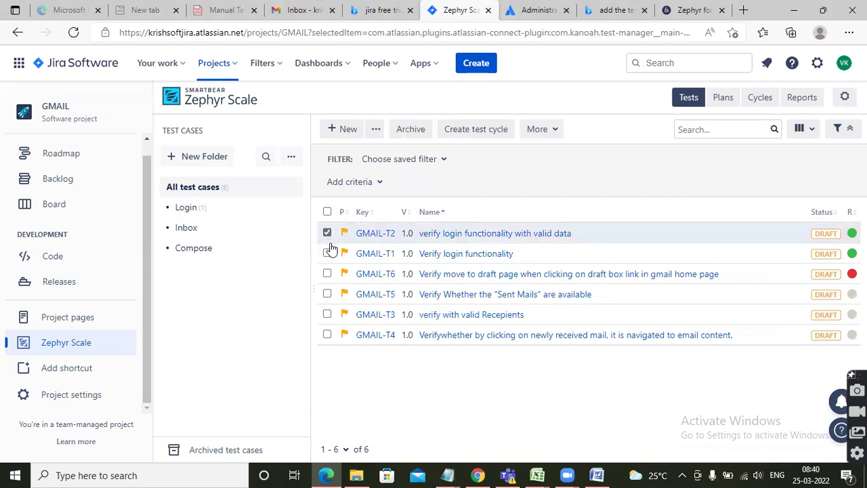
{"action": "left_click", "coordinate": [328, 254]}
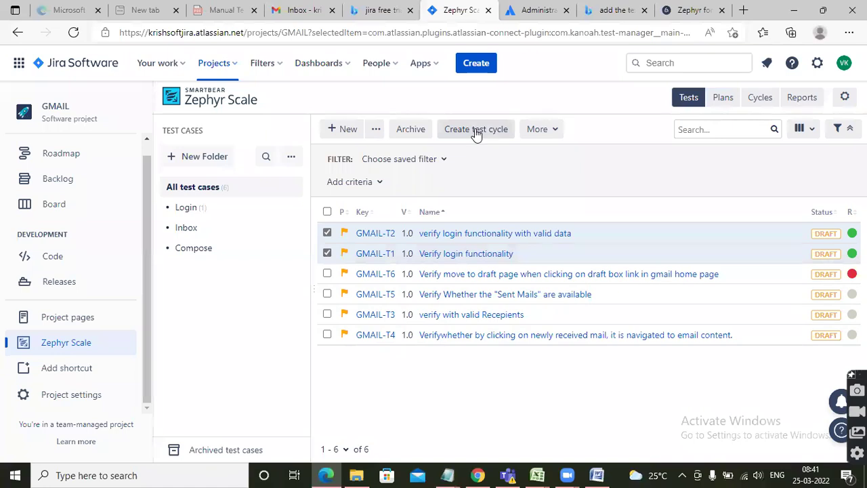
Examine the filter criteria available for the test case list and the status column of the test cases
{"action": "right_click", "coordinate": [431, 246]}
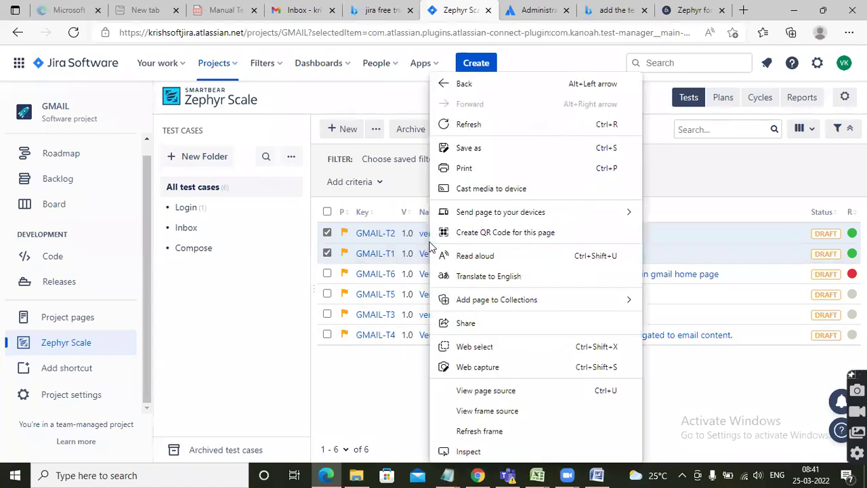
{"action": "left_click", "coordinate": [380, 367]}
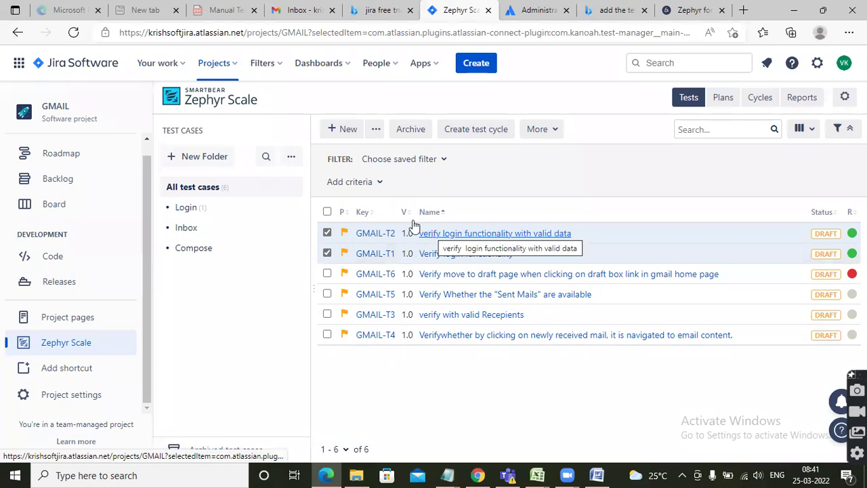
{"action": "left_click", "coordinate": [379, 183]}
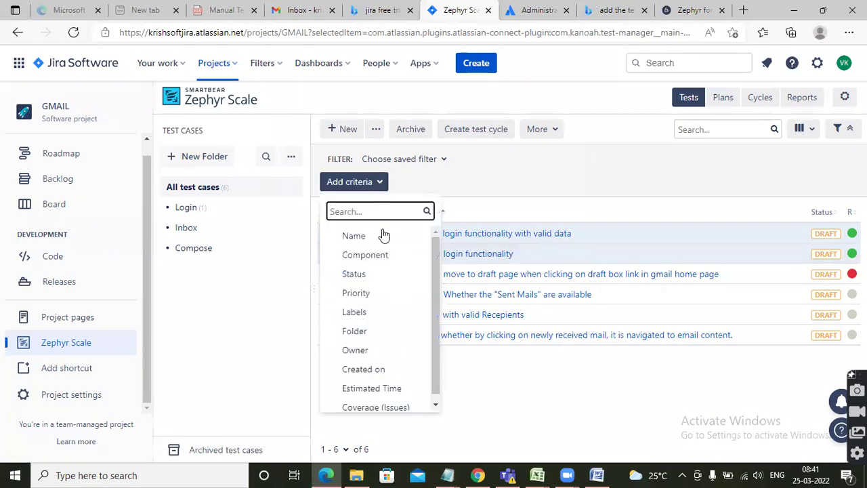
{"action": "scroll", "coordinate": [385, 341], "scroll_direction": "down", "scroll_amount": 1}
{"action": "scroll", "coordinate": [384, 340], "scroll_direction": "up", "scroll_amount": 1}
{"action": "left_click", "coordinate": [490, 385]}
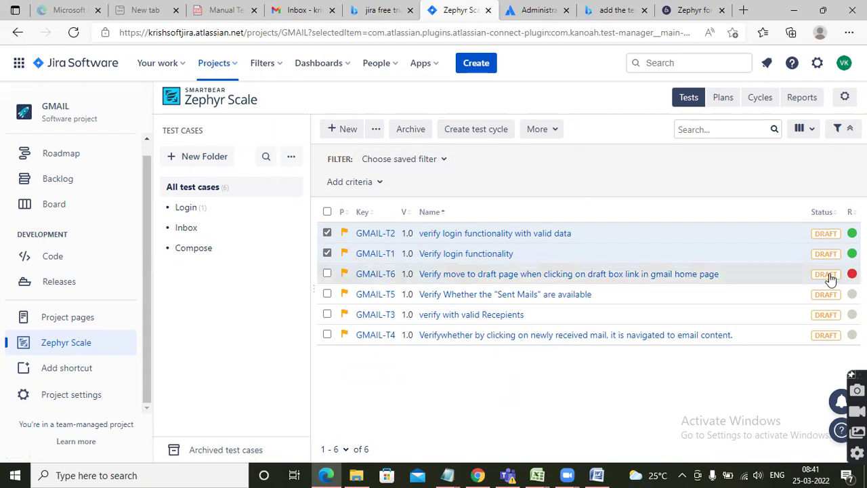
{"action": "left_click", "coordinate": [825, 239]}
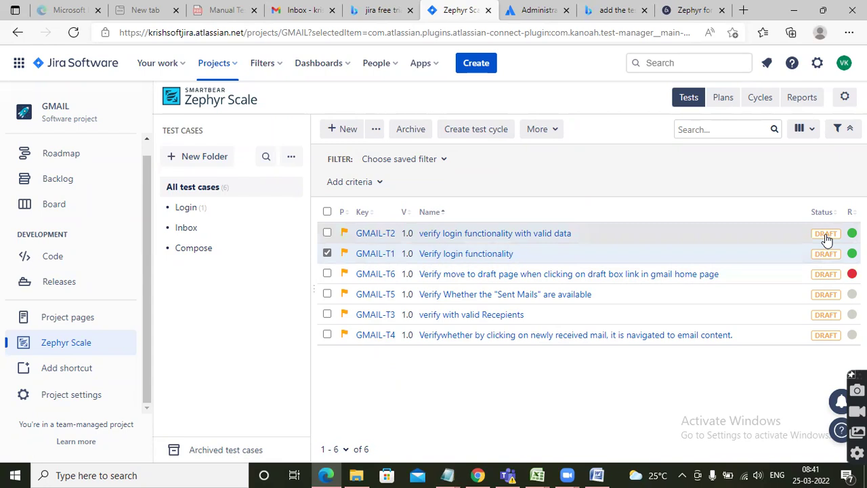
{"action": "left_click", "coordinate": [826, 235]}
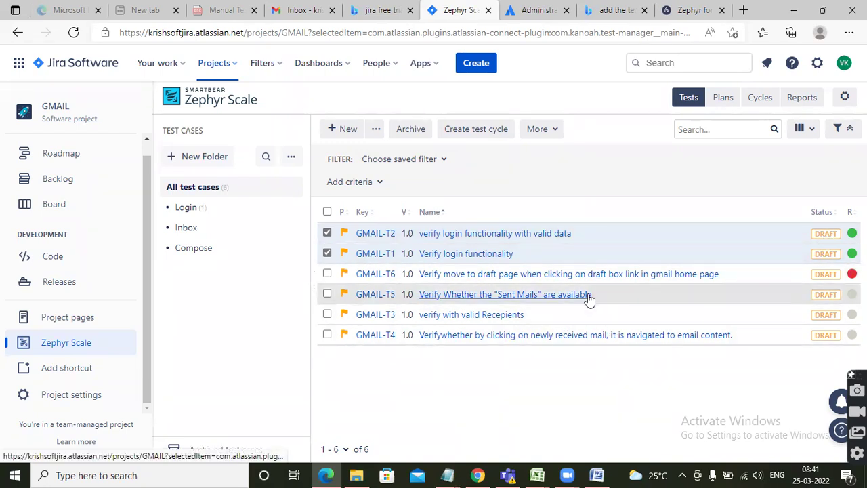
Open the test cycles list and inspect the execution progress of the Functional Cycle and Smoke Test Cycle
{"action": "left_click", "coordinate": [762, 97]}
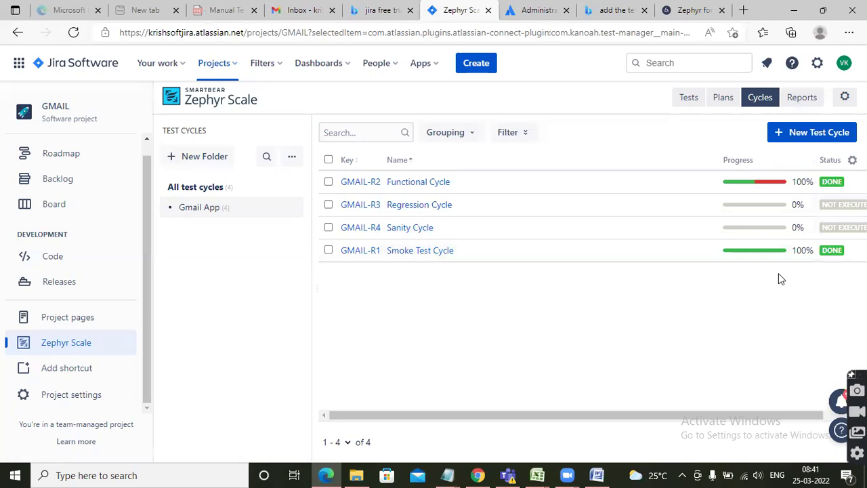
{"action": "mouse_move", "coordinate": [773, 183]}
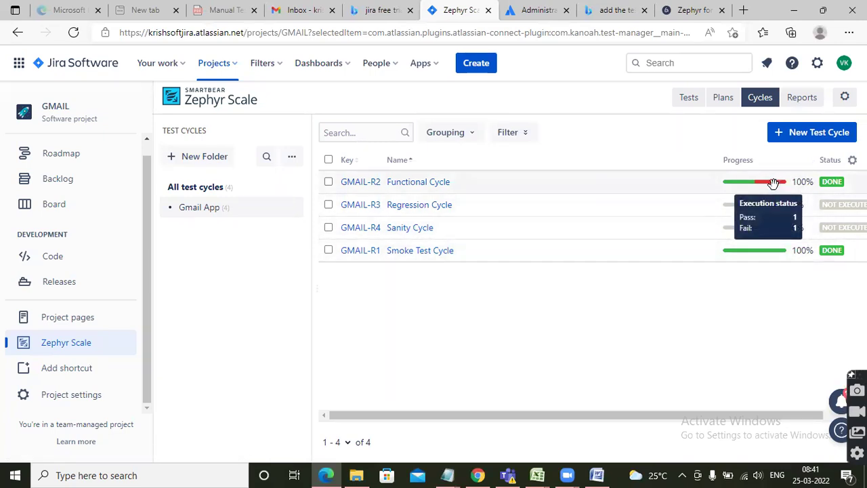
{"action": "mouse_move", "coordinate": [763, 252]}
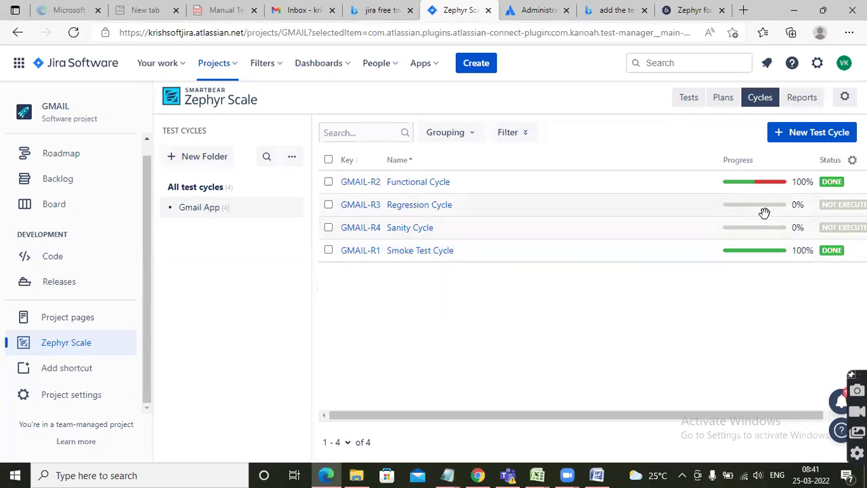
View the Functional Cycle's details and the Smoke Test Cycle's executed test cases, returning to the cycle list each time
{"action": "left_click", "coordinate": [328, 183]}
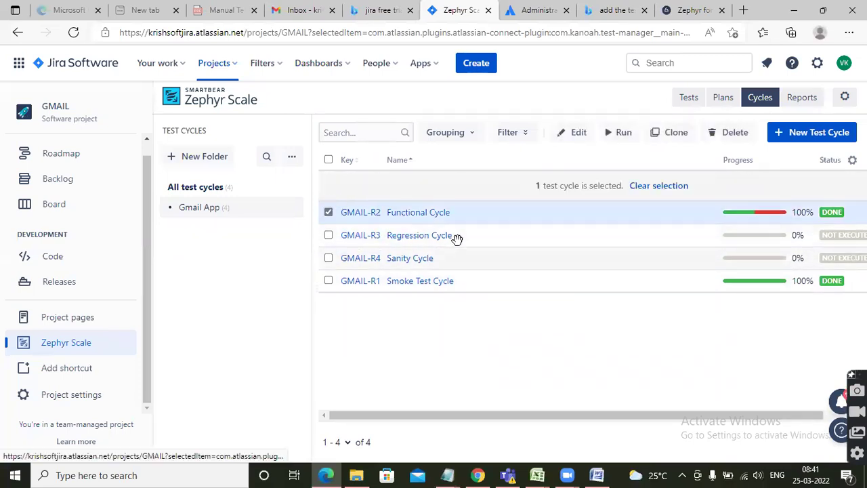
{"action": "left_click", "coordinate": [573, 132]}
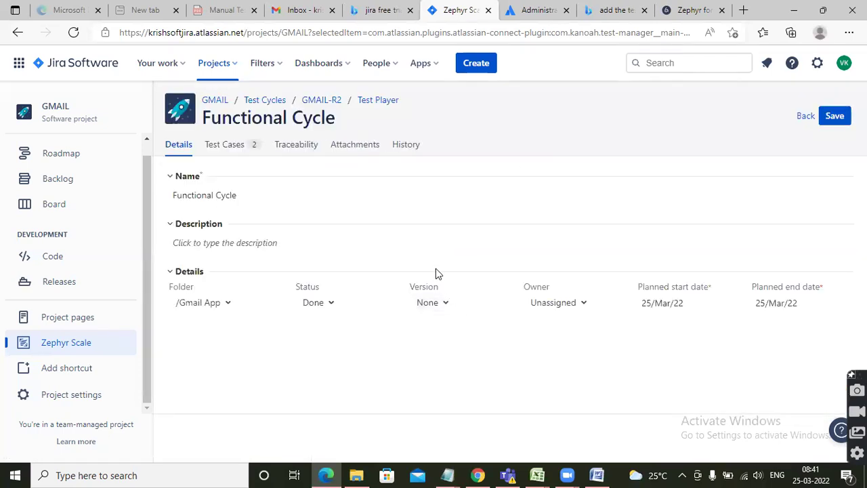
{"action": "left_click", "coordinate": [805, 117]}
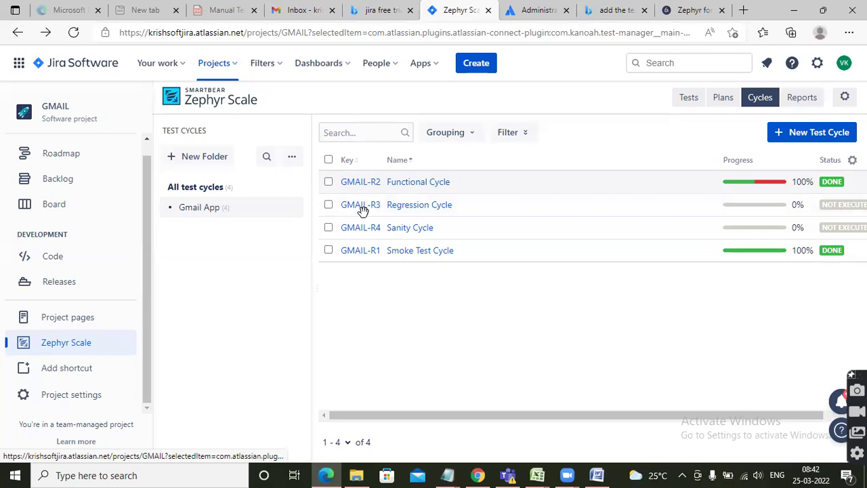
{"action": "left_click", "coordinate": [360, 251]}
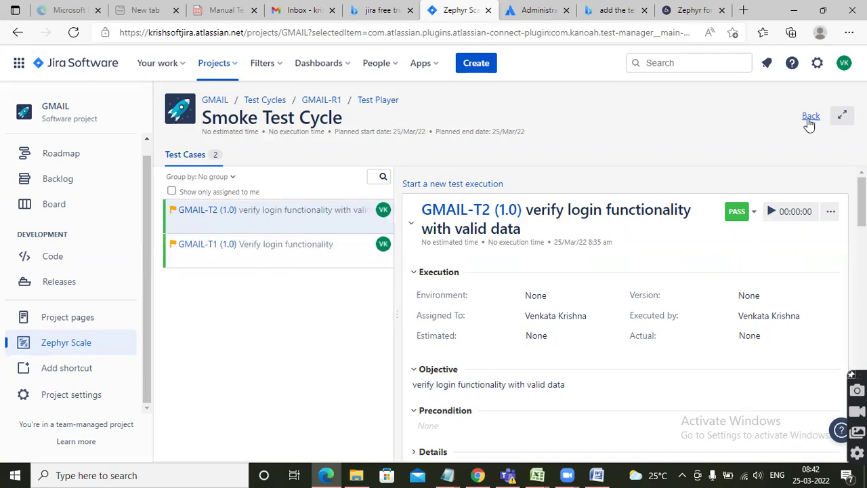
{"action": "left_click", "coordinate": [806, 117]}
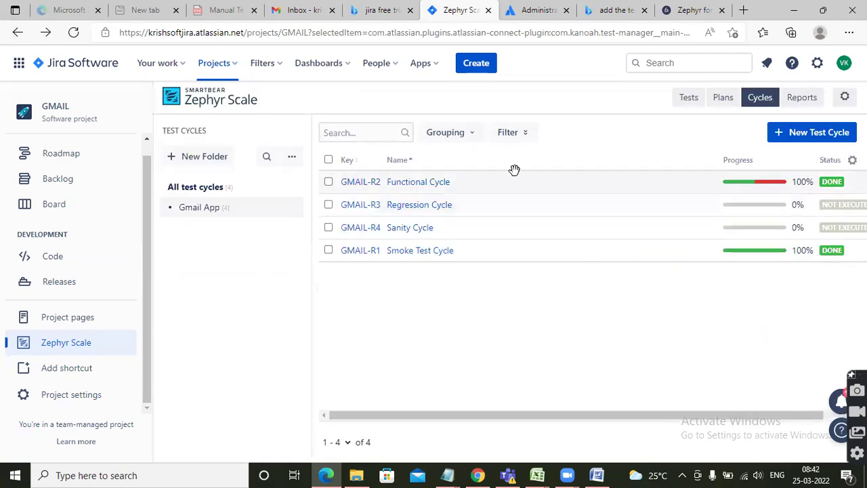
Start a new test cycle in the Gmail App folder and name it System Test Cycle
{"action": "left_click", "coordinate": [788, 138]}
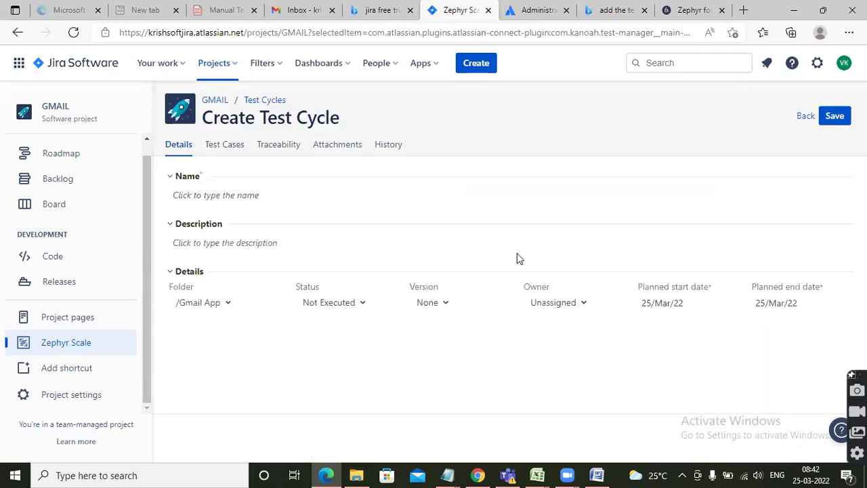
{"action": "left_click", "coordinate": [226, 195]}
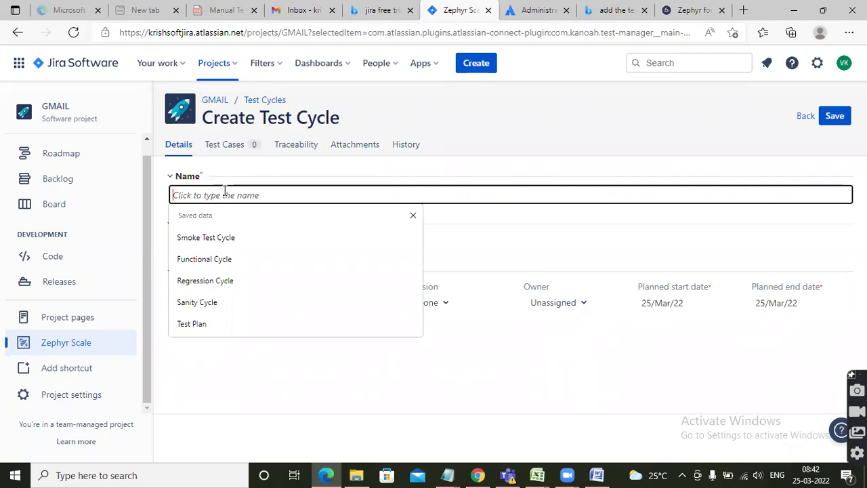
{"action": "type", "text": "Sy"}
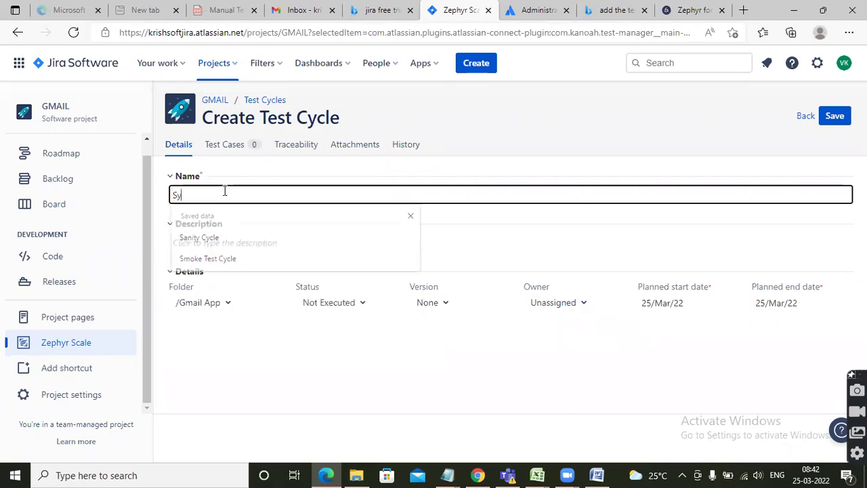
{"action": "type", "text": "stem T"}
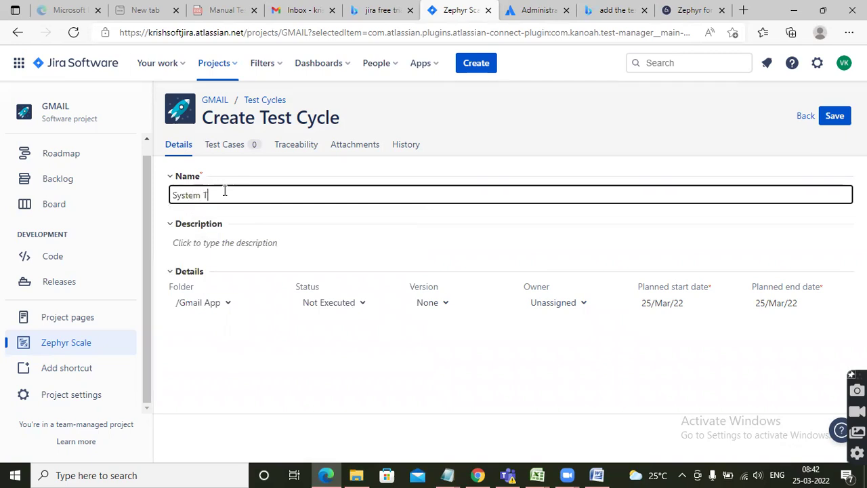
{"action": "type", "text": "est Cycle"}
Add the existing test cases GMAIL-T1, GMAIL-T6 and GMAIL-T5 to the new test cycle and save it
{"action": "left_click", "coordinate": [231, 149]}
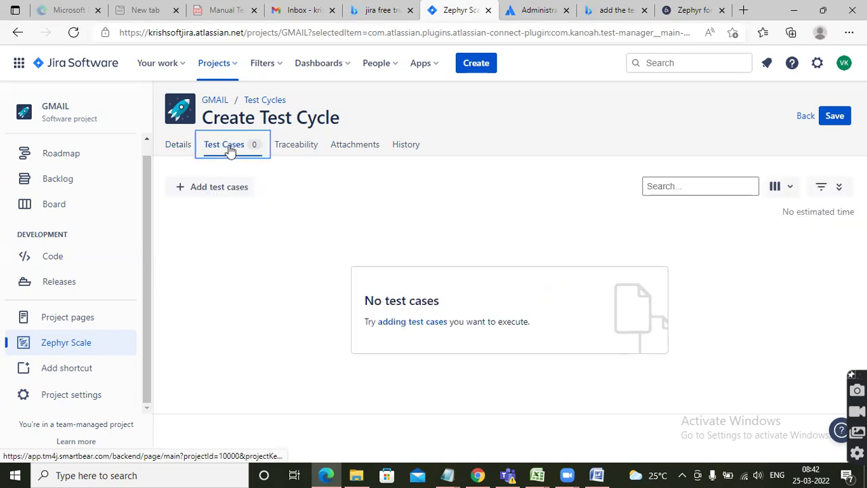
{"action": "left_click", "coordinate": [211, 186]}
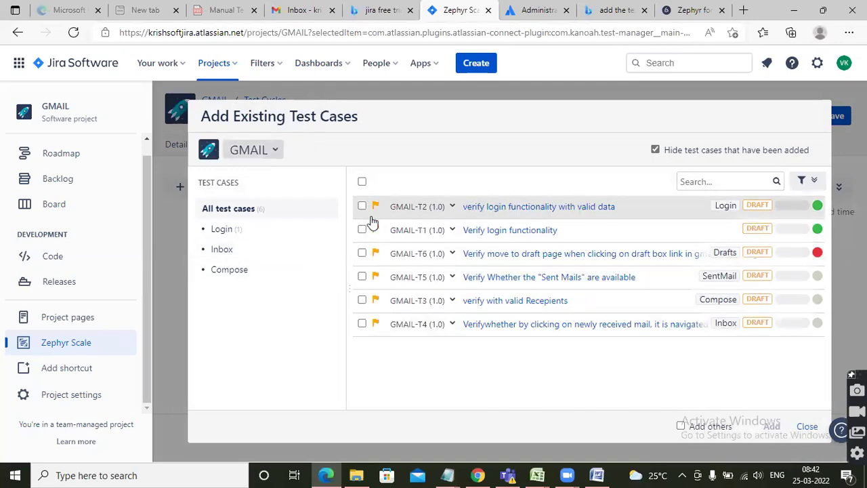
{"action": "left_click", "coordinate": [362, 229]}
{"action": "left_click", "coordinate": [361, 253]}
{"action": "left_click", "coordinate": [362, 276]}
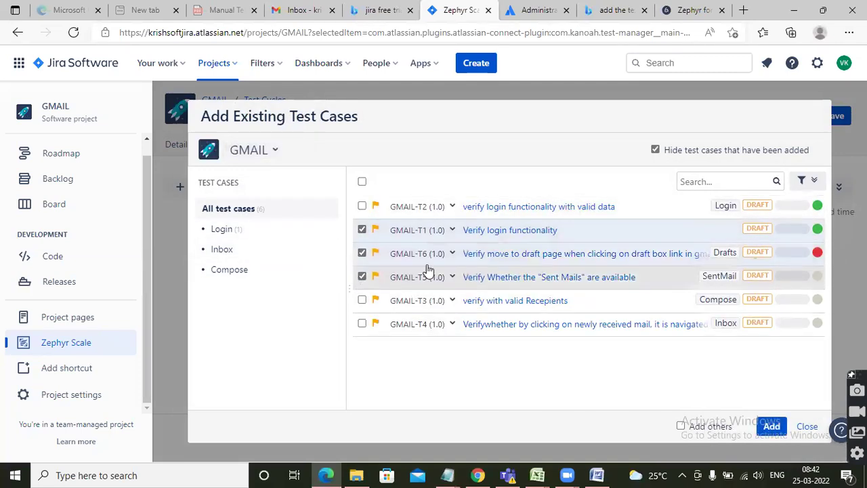
{"action": "left_click", "coordinate": [772, 426]}
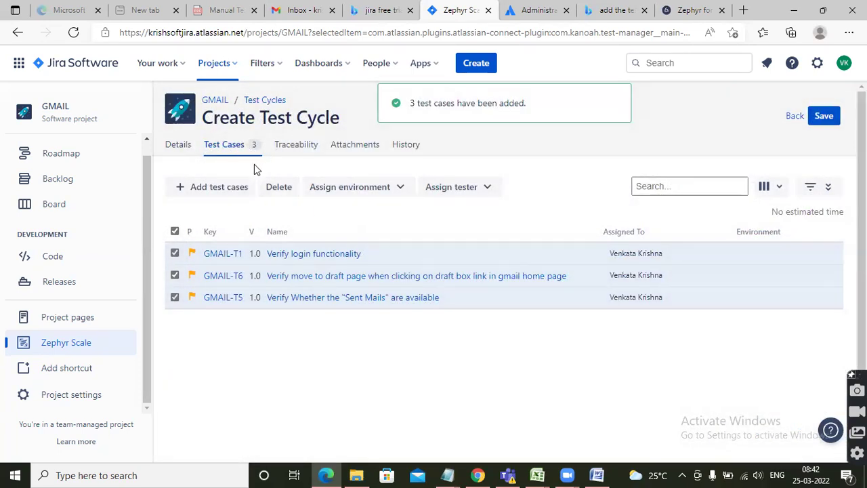
{"action": "left_click", "coordinate": [828, 117]}
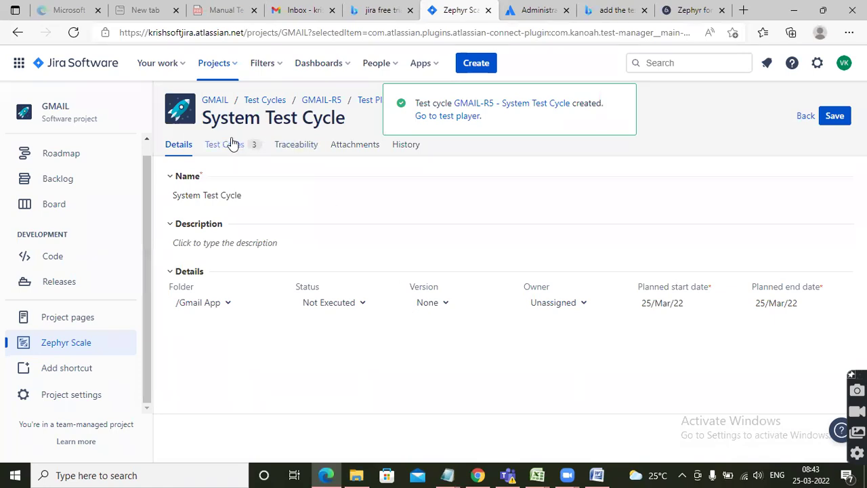
Review the System Test Cycle's test cases and the details of test plan GMAIL-P1, returning to the test cycles list
{"action": "left_click", "coordinate": [230, 144]}
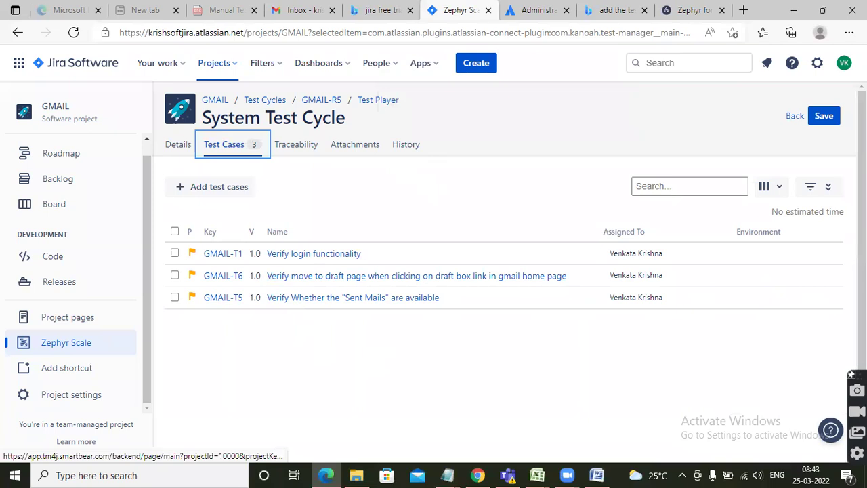
{"action": "left_click", "coordinate": [794, 116]}
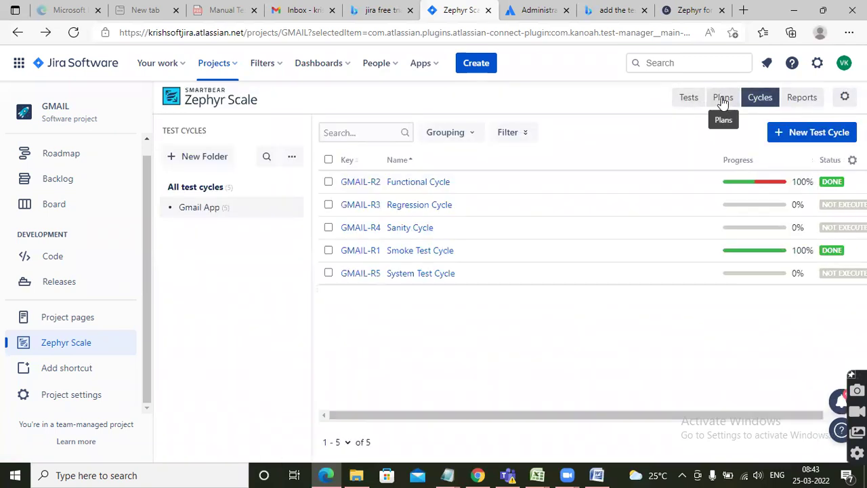
{"action": "left_click", "coordinate": [723, 99]}
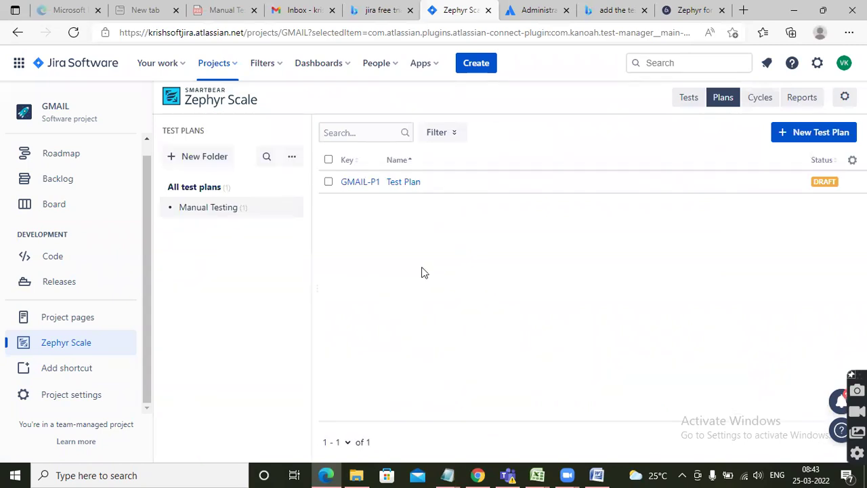
{"action": "left_click", "coordinate": [358, 183]}
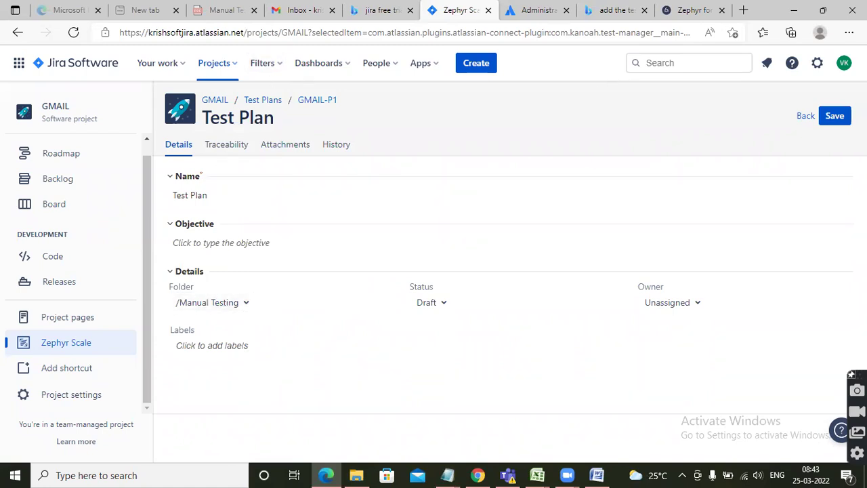
{"action": "left_click", "coordinate": [803, 118]}
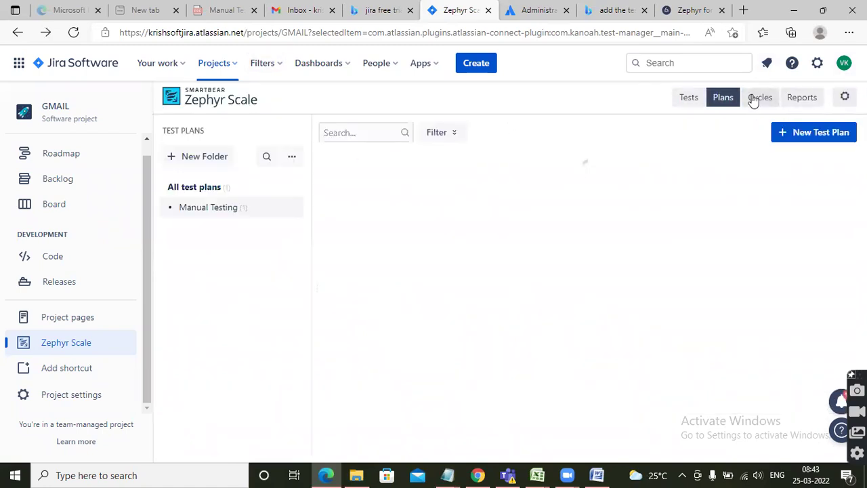
{"action": "left_click", "coordinate": [756, 98]}
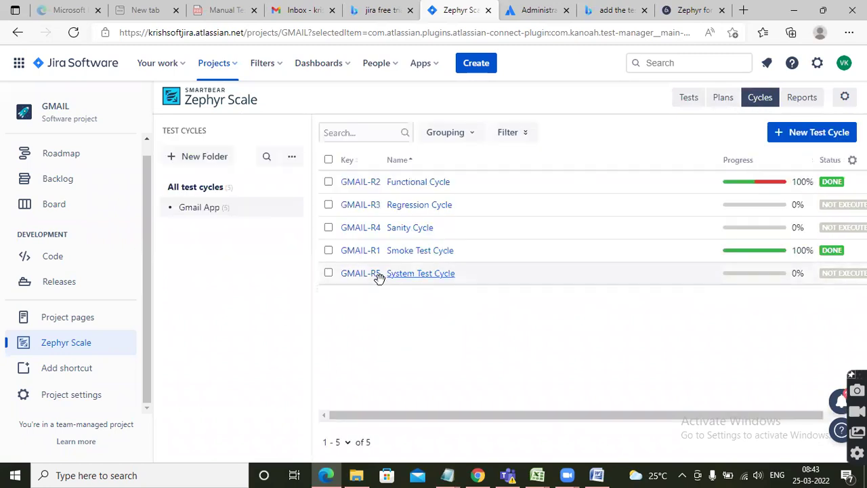
Run the Functional Cycle to view its executions in the test player, and return to the cycle list
{"action": "left_click", "coordinate": [328, 181]}
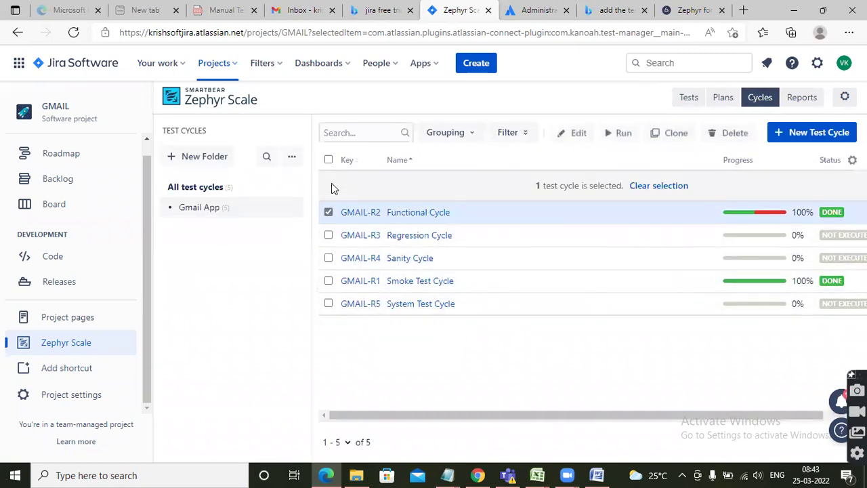
{"action": "left_click", "coordinate": [623, 134]}
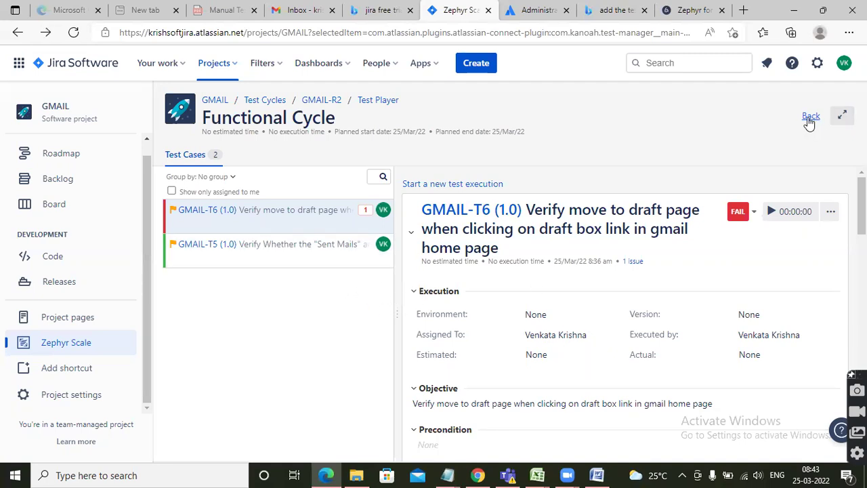
{"action": "left_click", "coordinate": [810, 118]}
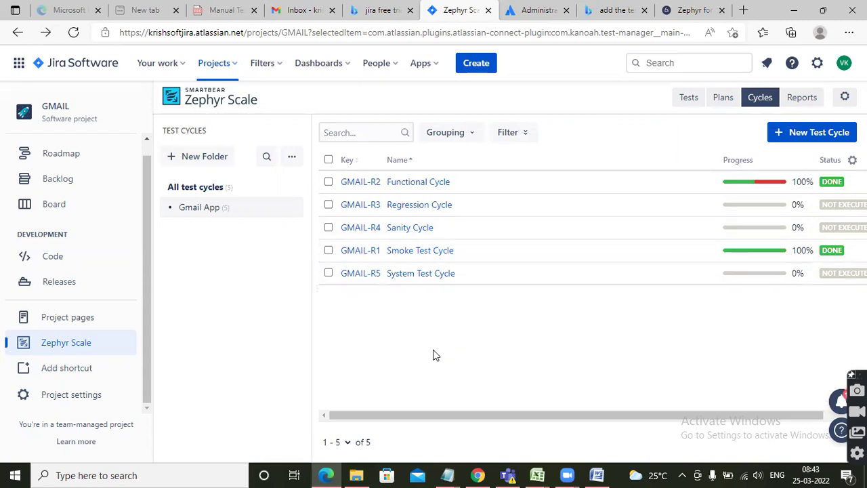
Open the Functional Cycle for editing to view its assigned test cases, and return without changes
{"action": "left_click", "coordinate": [327, 183]}
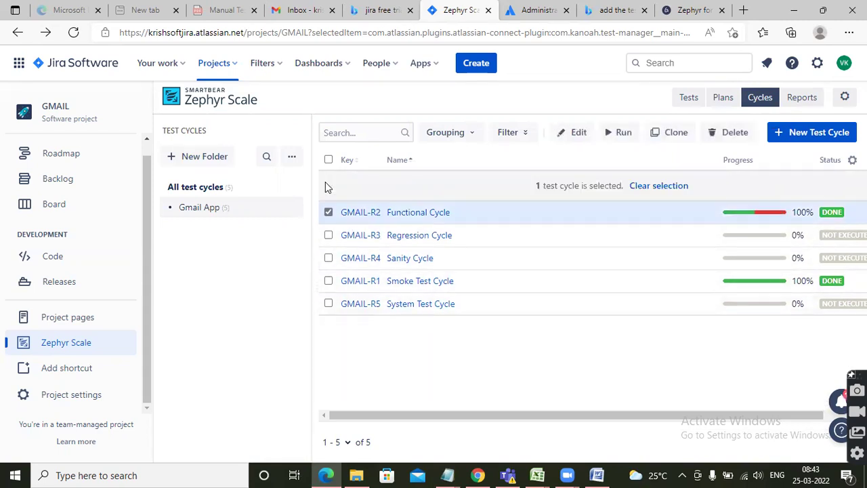
{"action": "left_click", "coordinate": [577, 135]}
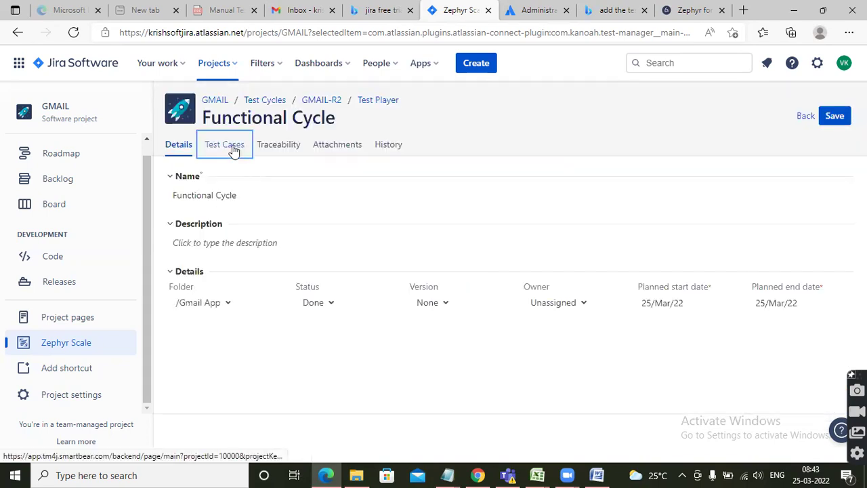
{"action": "left_click", "coordinate": [234, 149]}
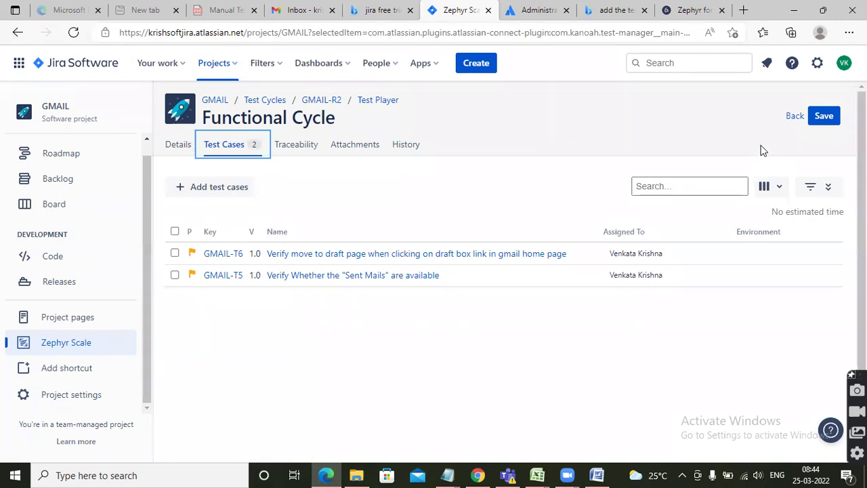
{"action": "left_click", "coordinate": [791, 117]}
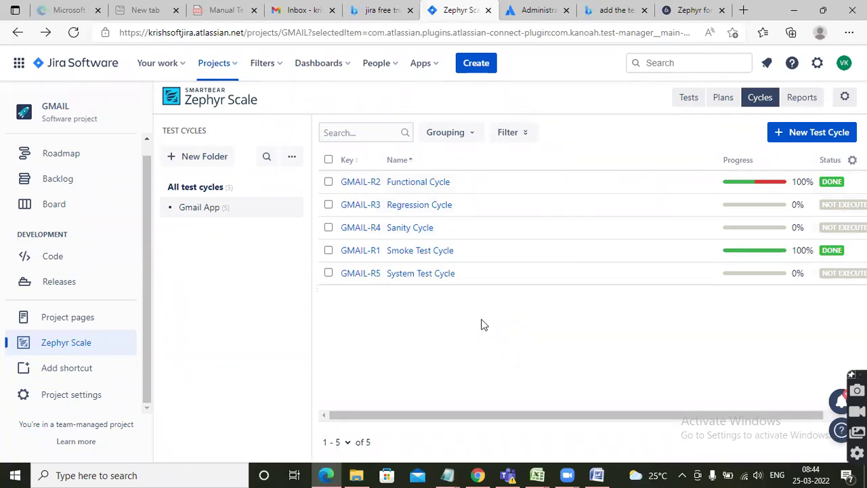
Generate the Traceability matrix report for the GMAIL project with the direction Coverage -> Test Cases
{"action": "left_click", "coordinate": [798, 99]}
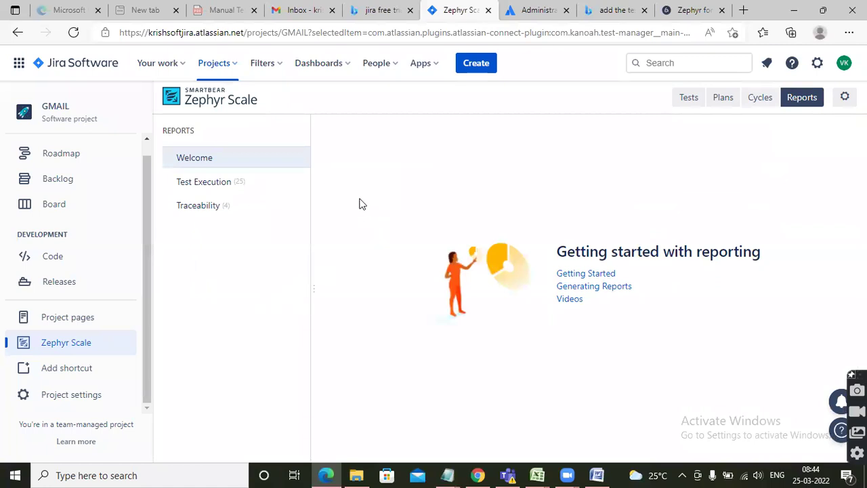
{"action": "left_click", "coordinate": [208, 212]}
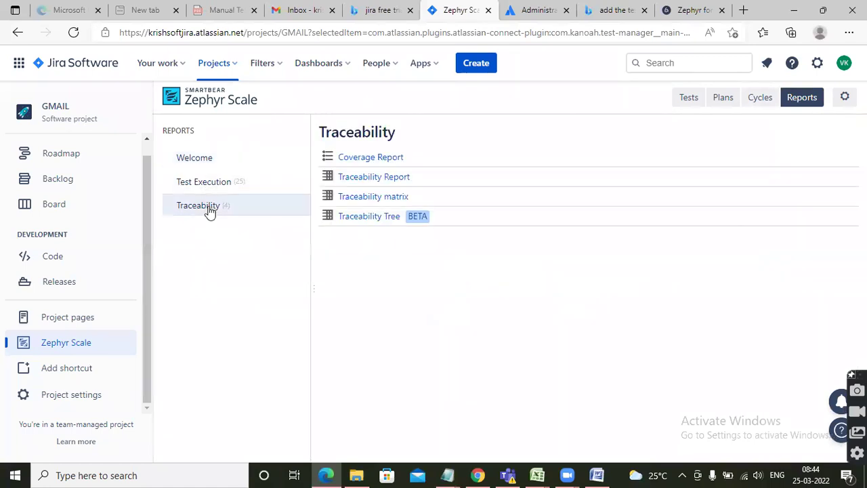
{"action": "left_click", "coordinate": [379, 197]}
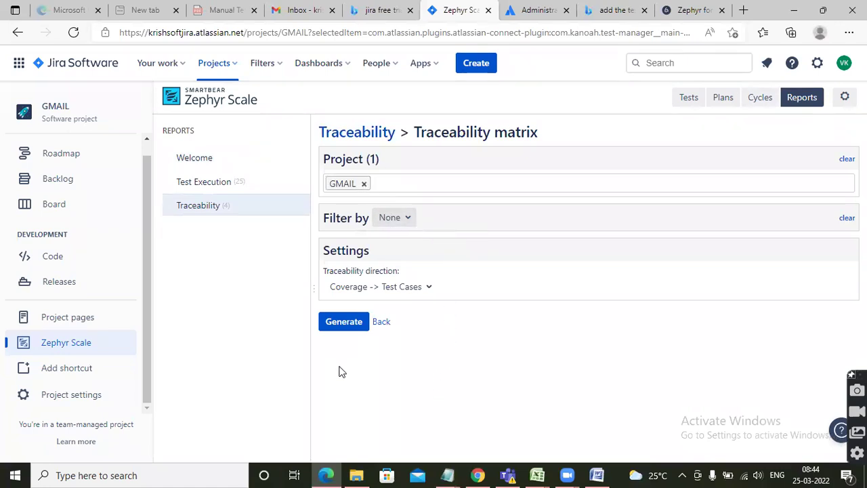
{"action": "left_click", "coordinate": [345, 324]}
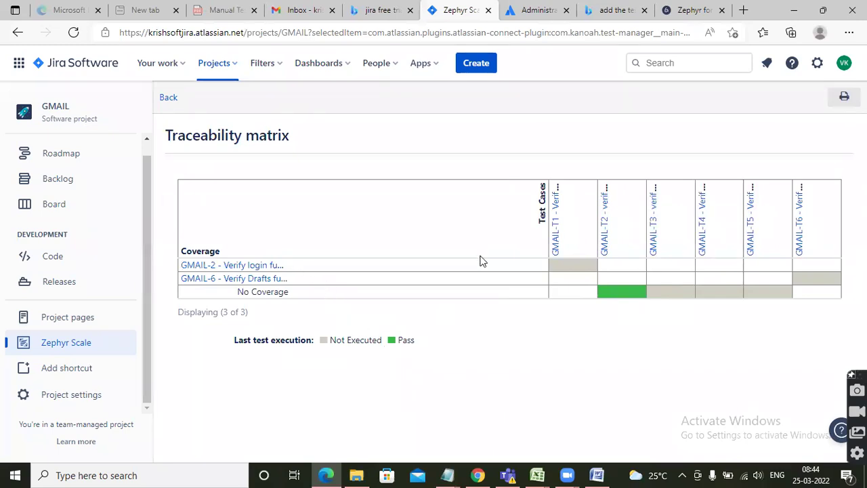
Examine the traceability matrix's coverage rows, including No Coverage, against the test case columns GMAIL-T1 to GMAIL-T6
{"action": "double_click", "coordinate": [270, 291]}
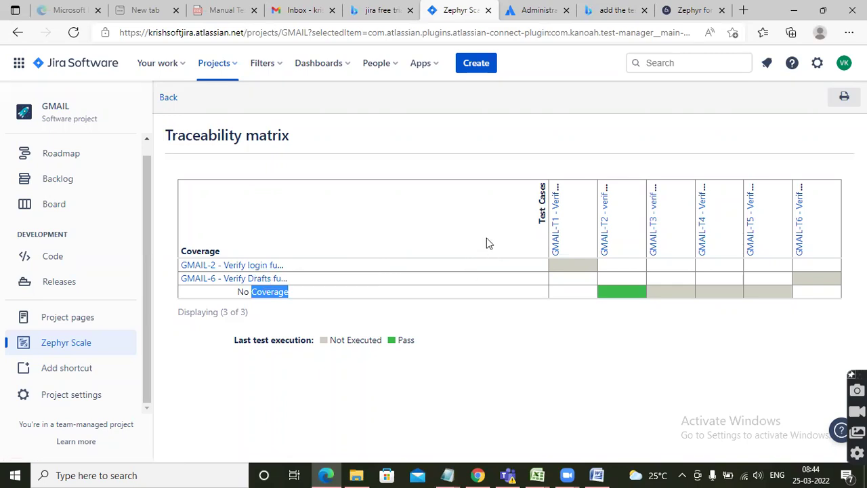
{"action": "left_click", "coordinate": [312, 253]}
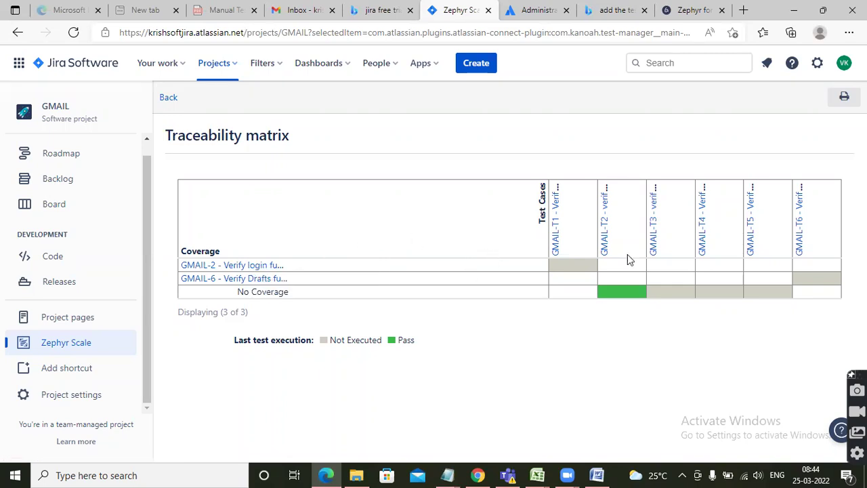
{"action": "left_click_drag", "start_coordinate": [811, 244], "coordinate": [543, 228]}
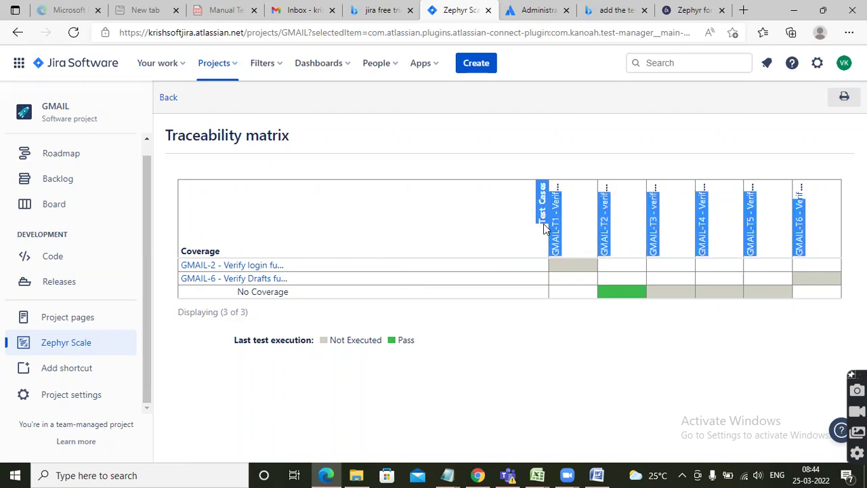
{"action": "left_click", "coordinate": [503, 348]}
{"action": "left_click_drag", "start_coordinate": [815, 248], "coordinate": [555, 230]}
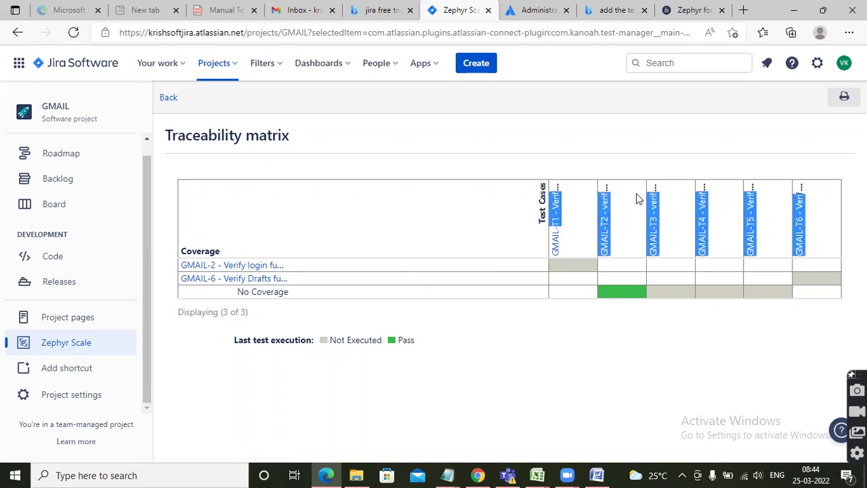
{"action": "left_click", "coordinate": [817, 238]}
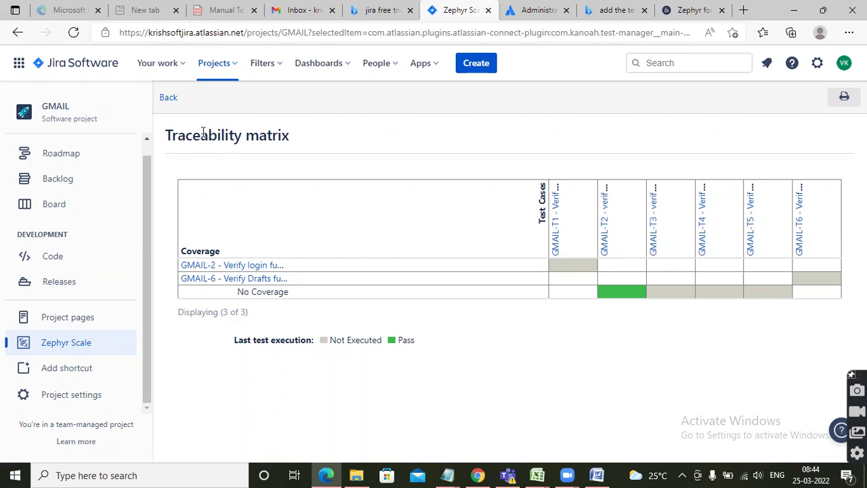
{"action": "left_click", "coordinate": [154, 106]}
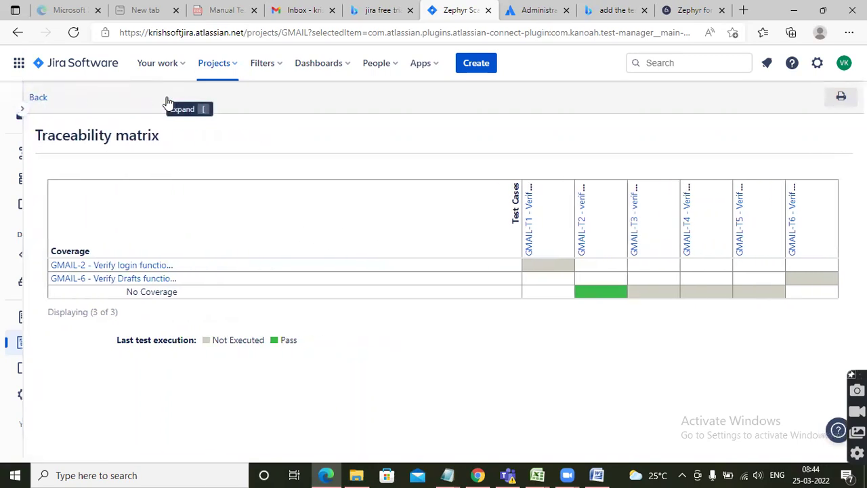
{"action": "left_click", "coordinate": [13, 108]}
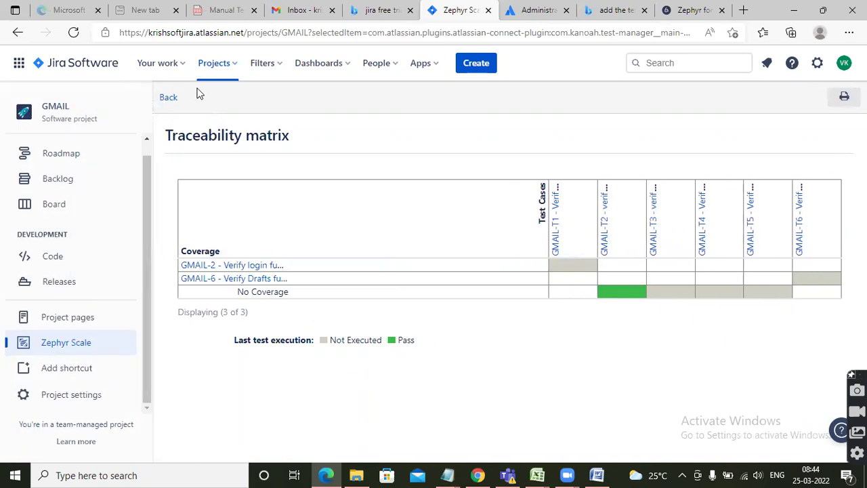
Leave the traceability matrix and open the list of Test Execution reports
{"action": "left_click", "coordinate": [170, 99]}
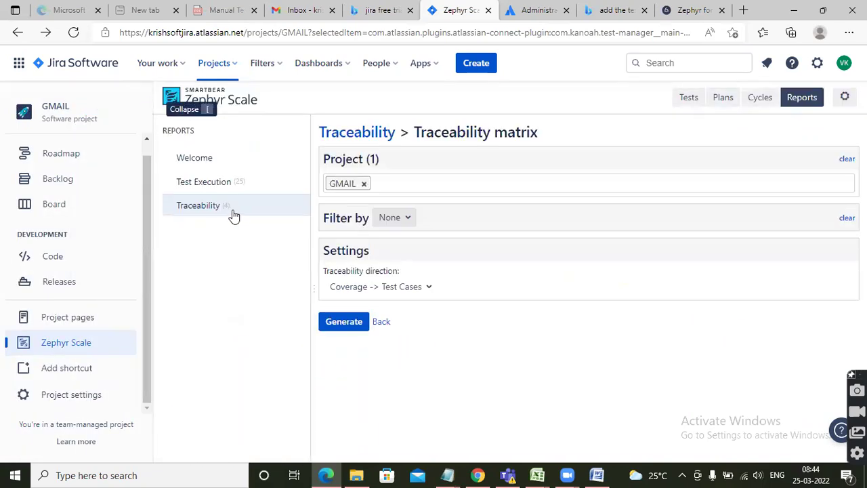
{"action": "left_click", "coordinate": [208, 181]}
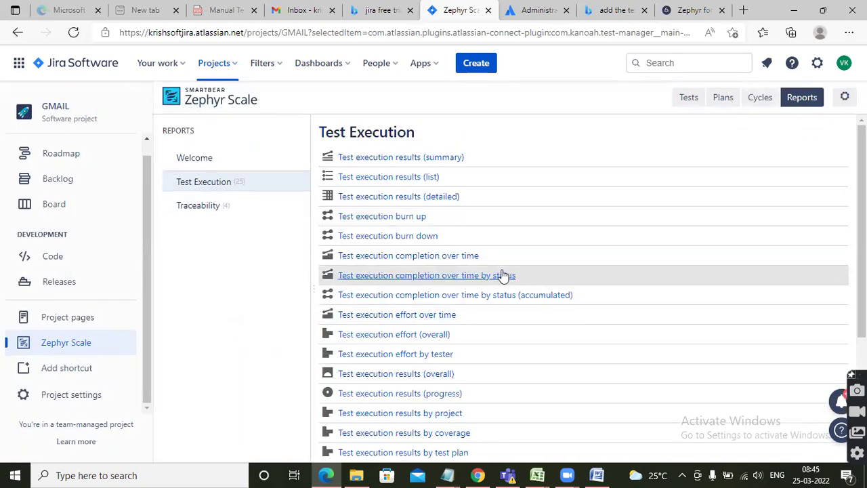
Generate the Test execution burn down report for the GMAIL project with a monthly period, and return to the Test Execution reports list
{"action": "left_click", "coordinate": [411, 237]}
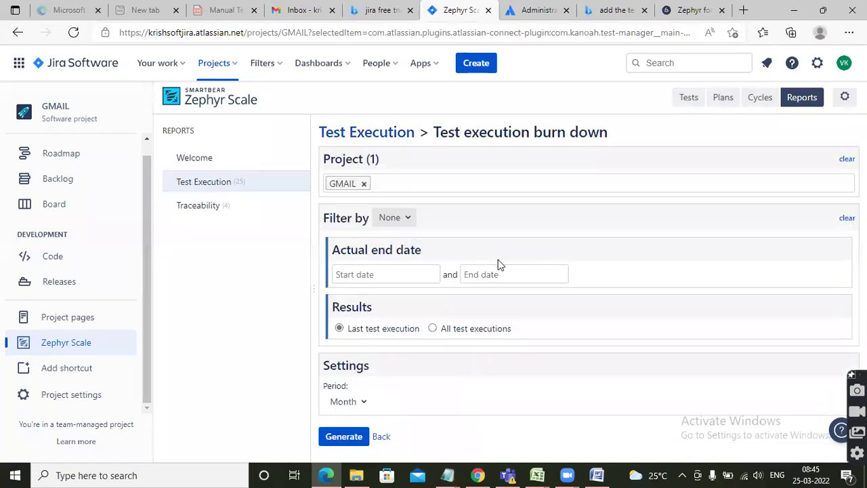
{"action": "left_click", "coordinate": [347, 437]}
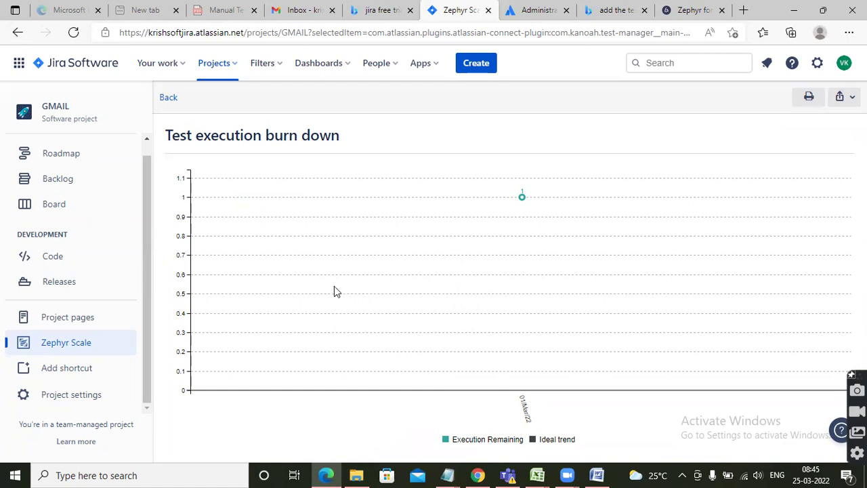
{"action": "left_click", "coordinate": [17, 32]}
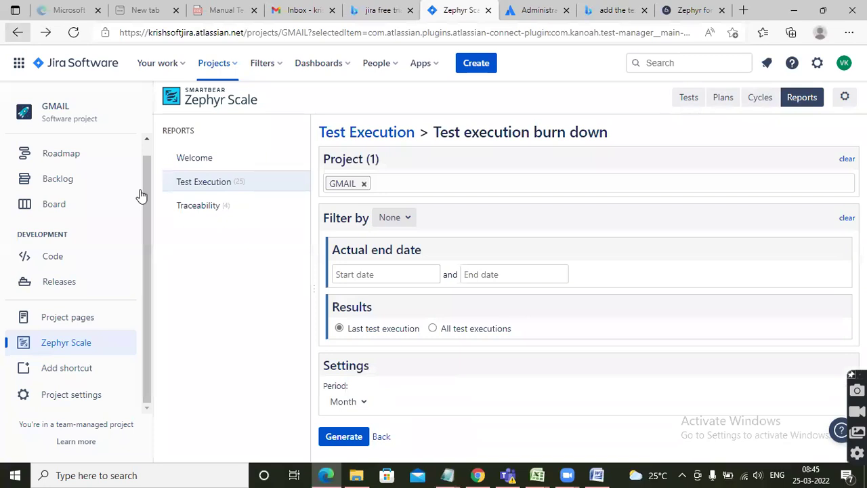
{"action": "left_click", "coordinate": [223, 187]}
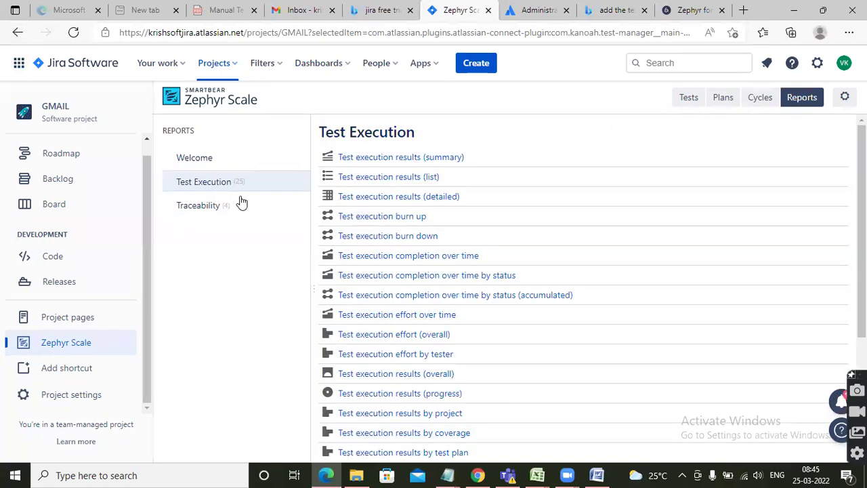
Look through the available Test Execution reports, and open the list of Traceability reports
{"action": "scroll", "coordinate": [500, 373], "scroll_direction": "down", "scroll_amount": 3}
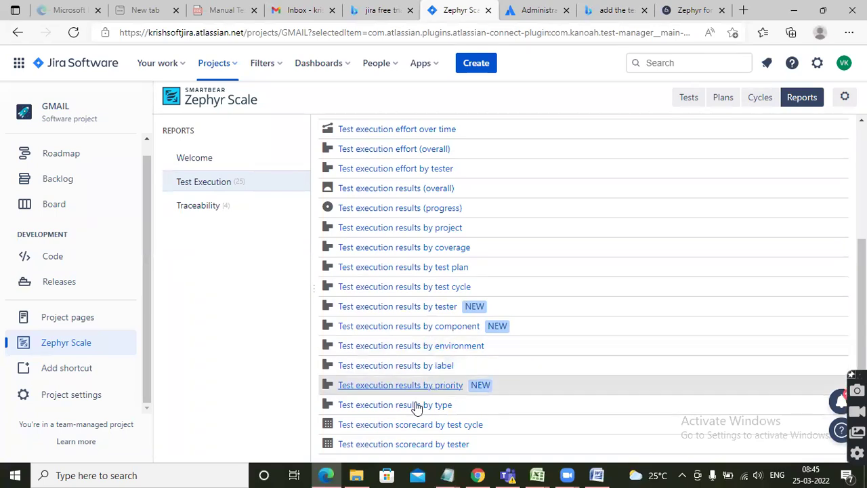
{"action": "scroll", "coordinate": [376, 204], "scroll_direction": "up", "scroll_amount": 3}
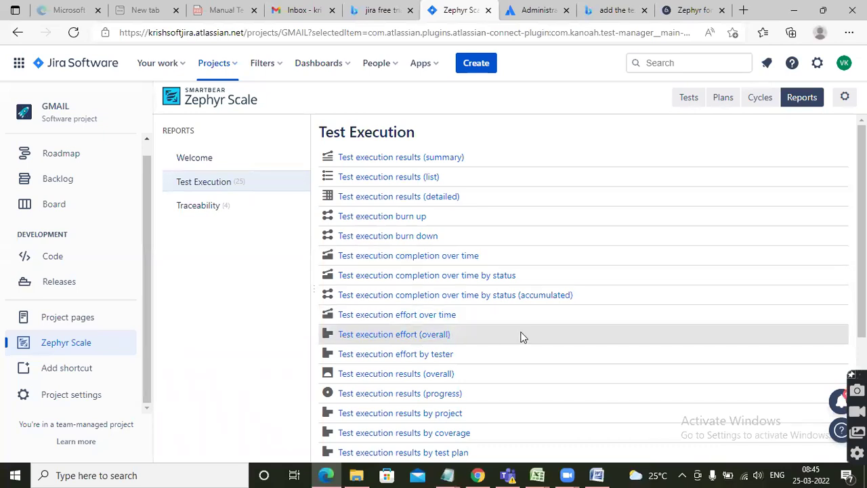
{"action": "scroll", "coordinate": [518, 338], "scroll_direction": "down", "scroll_amount": 3}
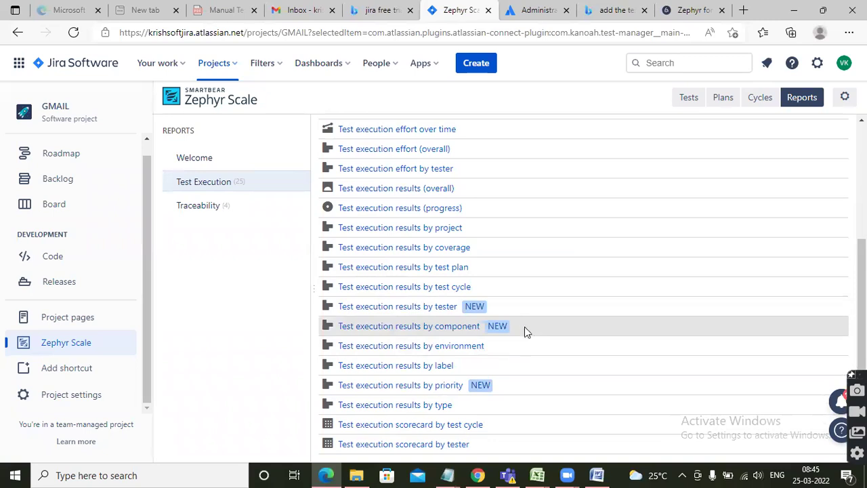
{"action": "scroll", "coordinate": [534, 340], "scroll_direction": "up", "scroll_amount": 3}
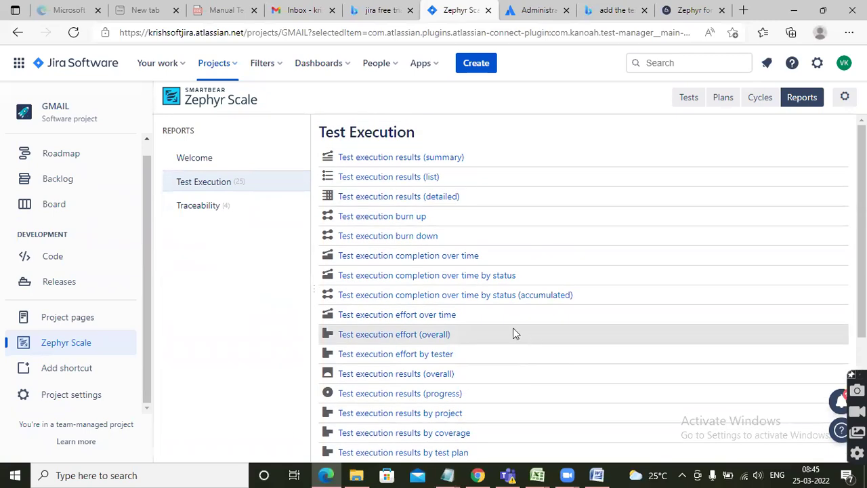
{"action": "left_click", "coordinate": [199, 205]}
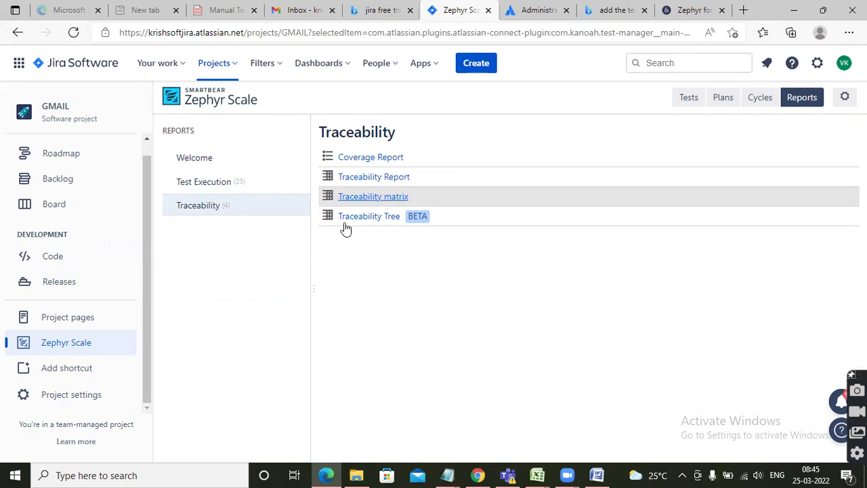
Open the Functional Cycle (GMAIL-R2) for editing and view its traceability to issues, web links and test plans
{"action": "left_click", "coordinate": [762, 103]}
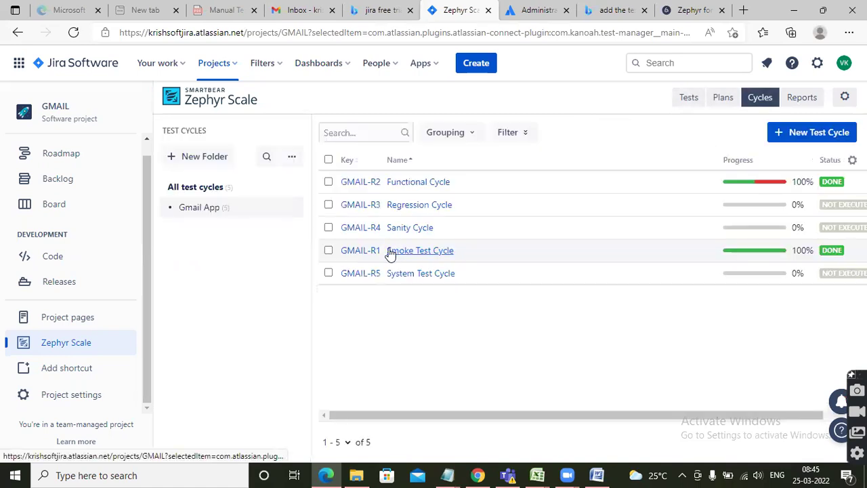
{"action": "left_click", "coordinate": [329, 182]}
{"action": "left_click", "coordinate": [578, 132]}
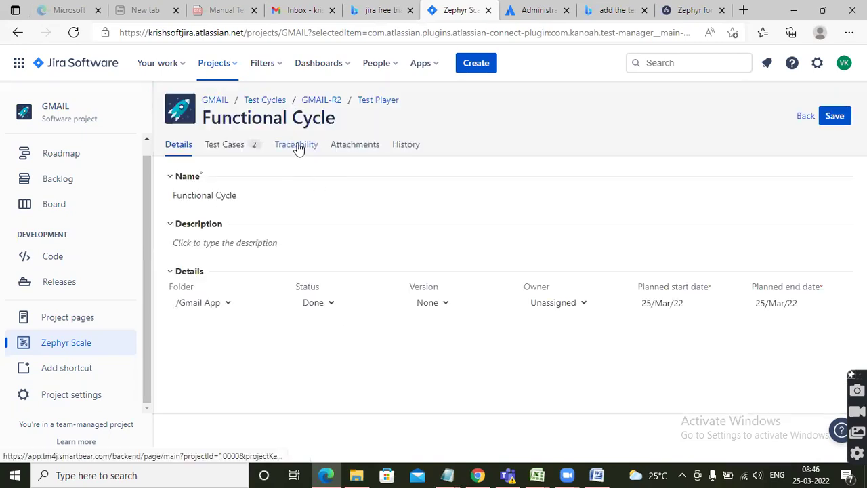
{"action": "left_click", "coordinate": [296, 145]}
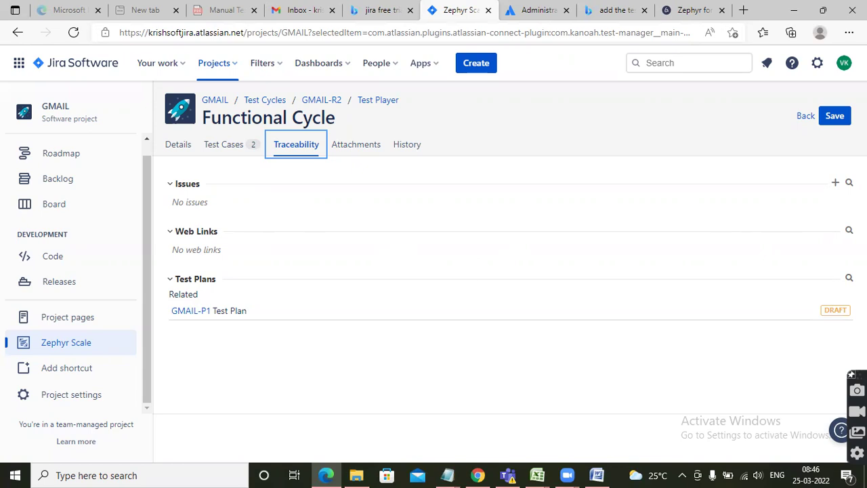
From the cycle's test cases, open GMAIL-T6 and view its traceability to the covered issue
{"action": "left_click", "coordinate": [221, 145]}
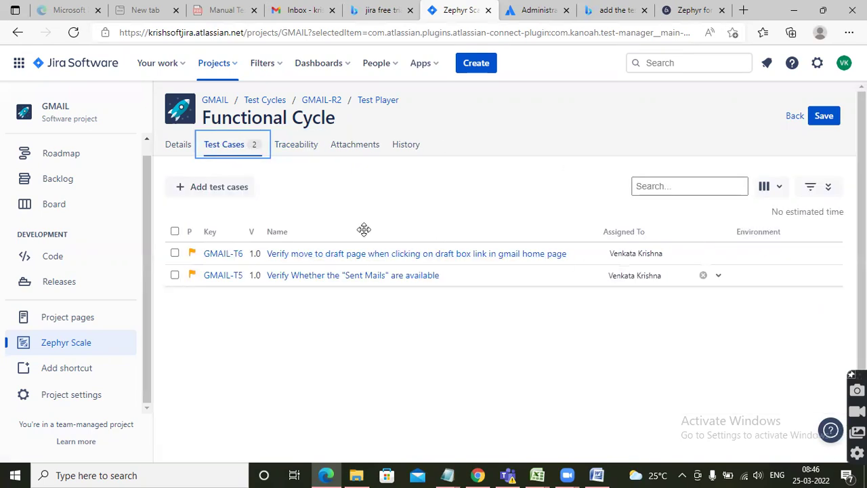
{"action": "left_click", "coordinate": [225, 248]}
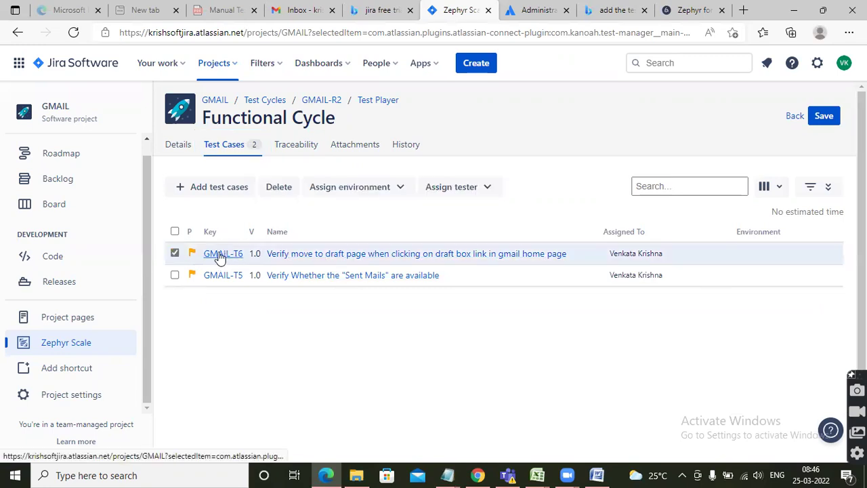
{"action": "left_click", "coordinate": [222, 256]}
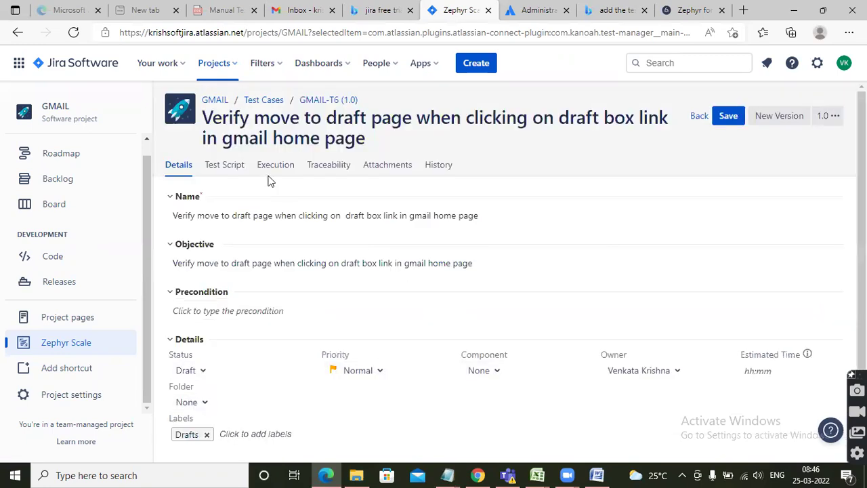
{"action": "left_click", "coordinate": [327, 167]}
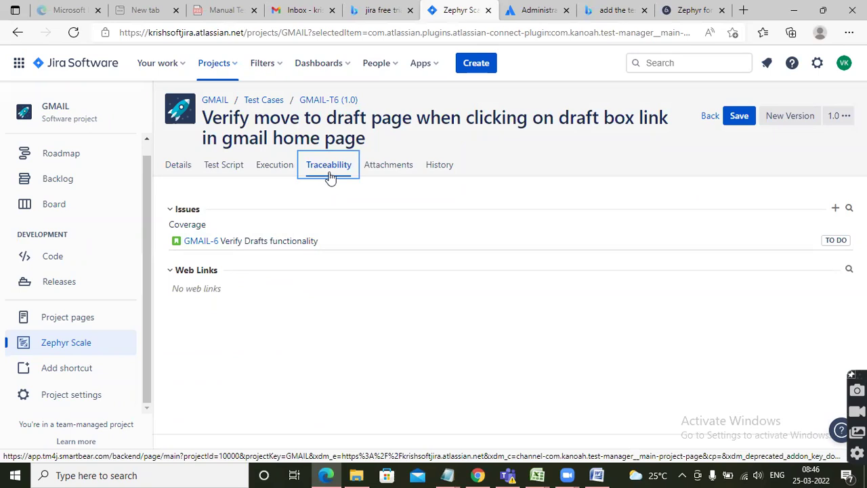
Open the Test Plan GMAIL-P1, examine the test cycles related to it, and return to the test plans list
{"action": "left_click", "coordinate": [69, 343]}
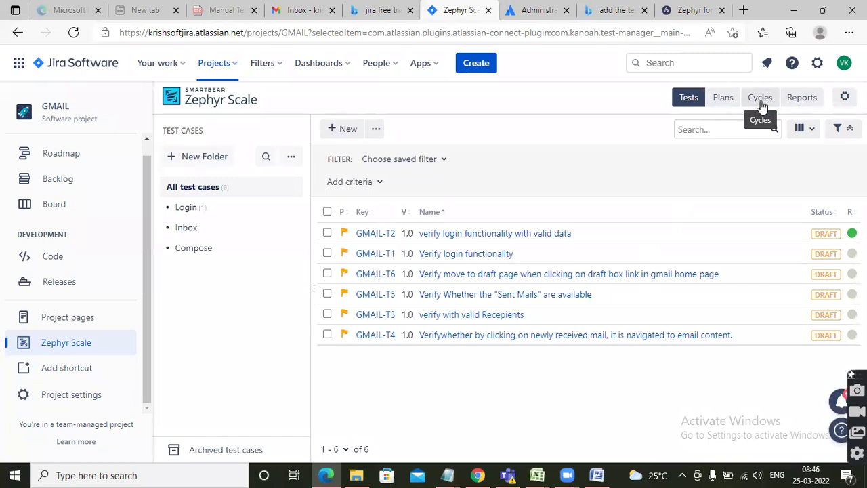
{"action": "left_click", "coordinate": [718, 103]}
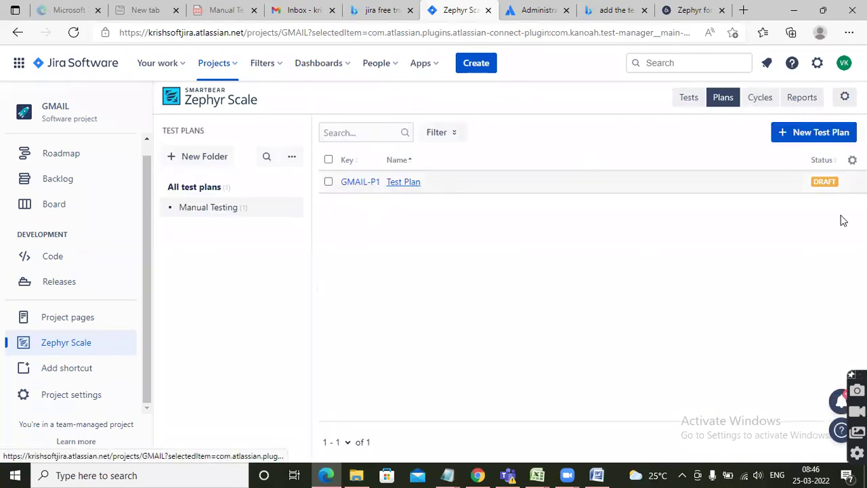
{"action": "left_click", "coordinate": [402, 183]}
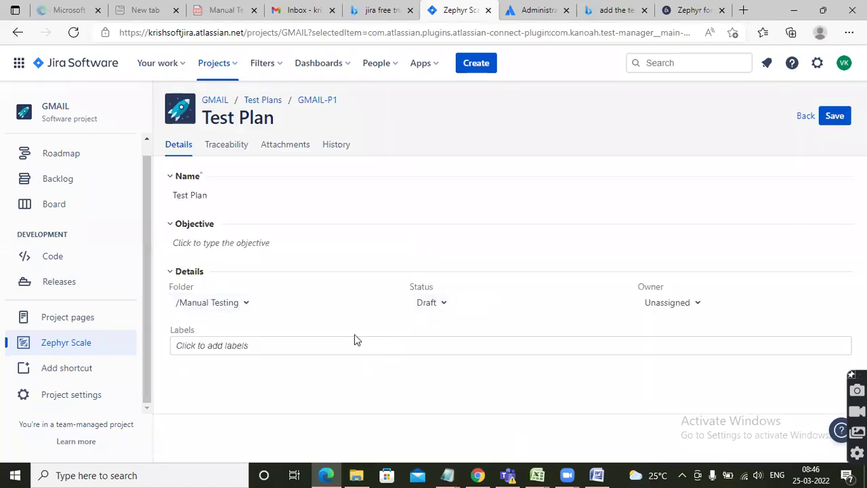
{"action": "left_click", "coordinate": [215, 145]}
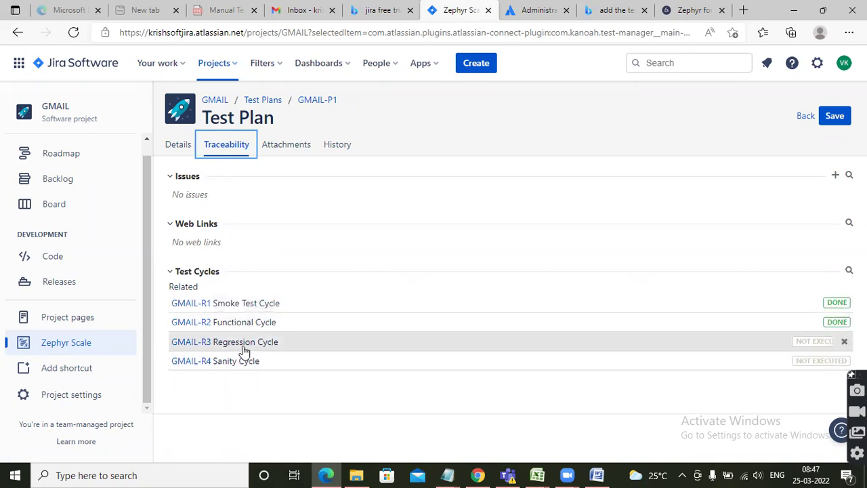
{"action": "left_click_drag", "start_coordinate": [279, 120], "coordinate": [204, 97]}
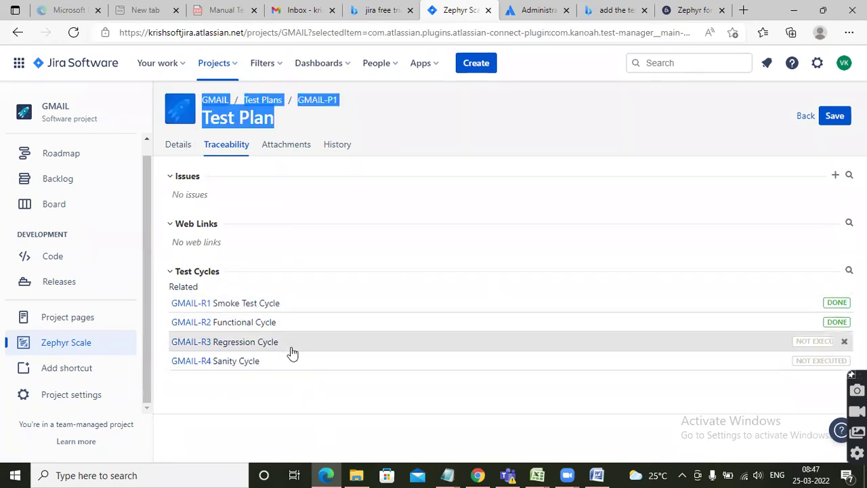
{"action": "left_click", "coordinate": [284, 120]}
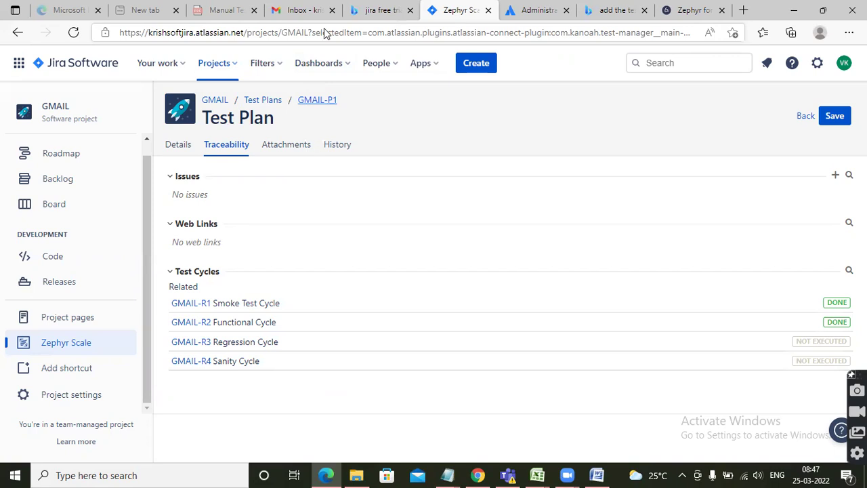
{"action": "left_click_drag", "start_coordinate": [278, 123], "coordinate": [193, 109]}
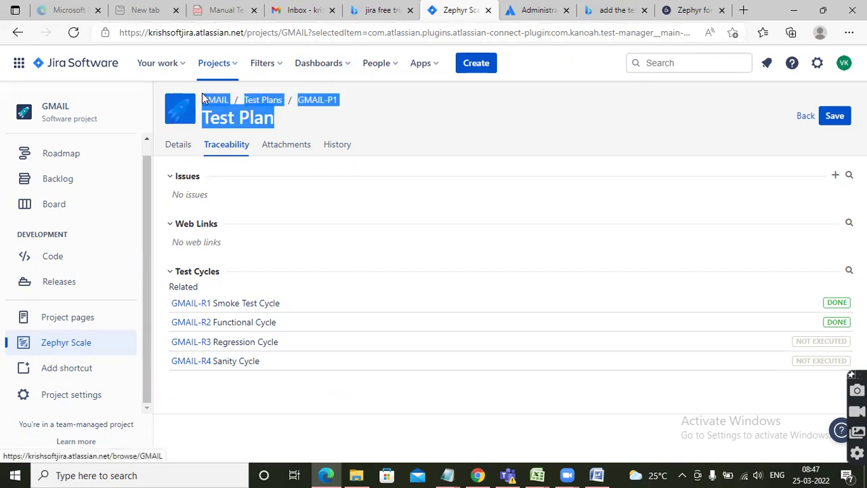
{"action": "left_click", "coordinate": [286, 120]}
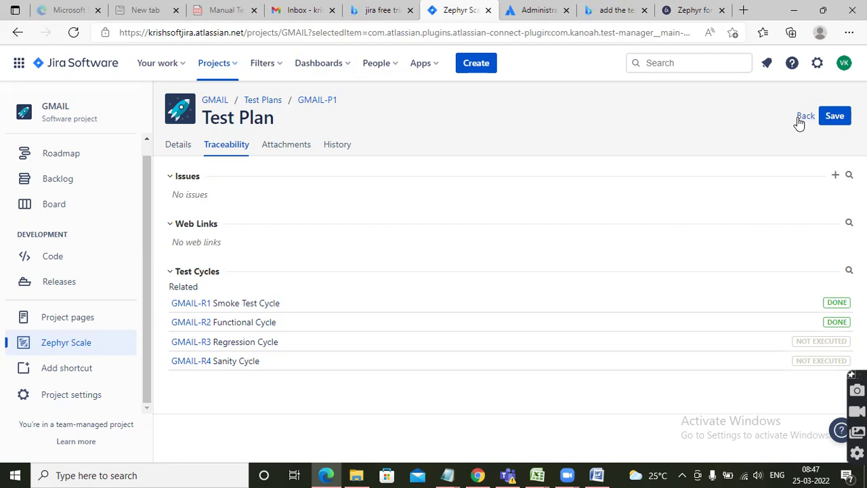
{"action": "left_click", "coordinate": [803, 119]}
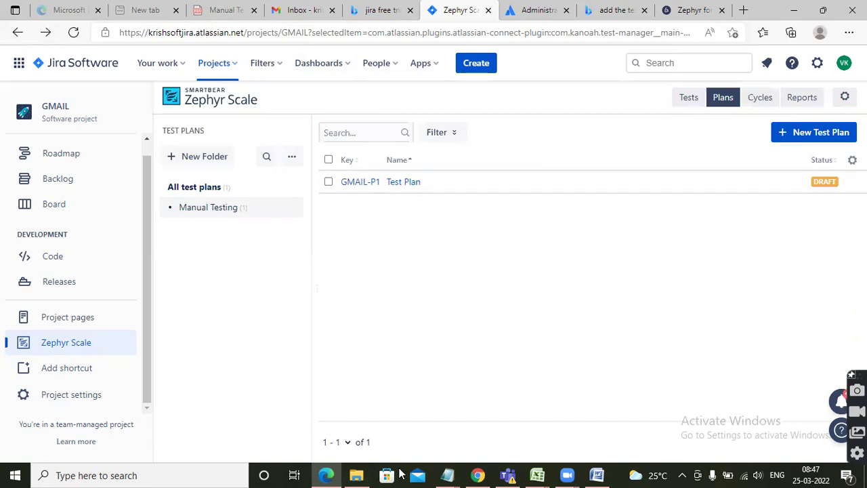
Switch to the JIRA_Updated notes in Notepad and review the Zephyr Scale test management tasks, from creating test cases to generating reports
{"action": "mouse_move", "coordinate": [447, 474]}
{"action": "left_click", "coordinate": [501, 420]}
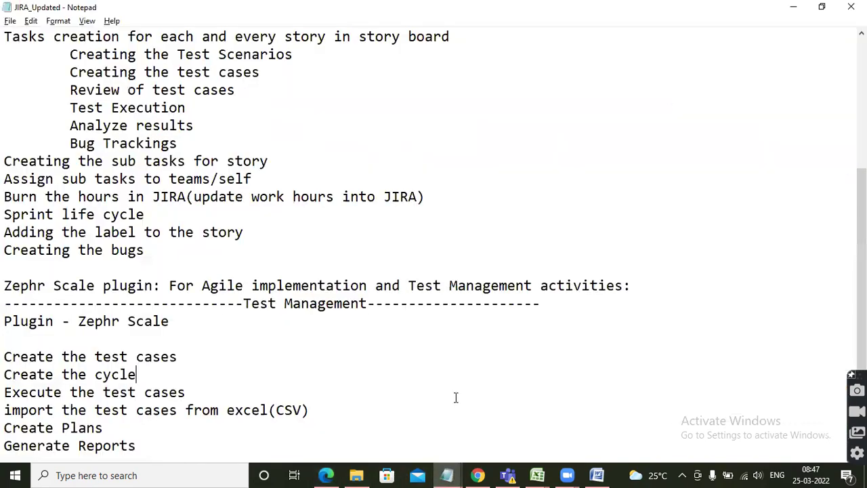
{"action": "left_click_drag", "start_coordinate": [136, 445], "coordinate": [5, 323]}
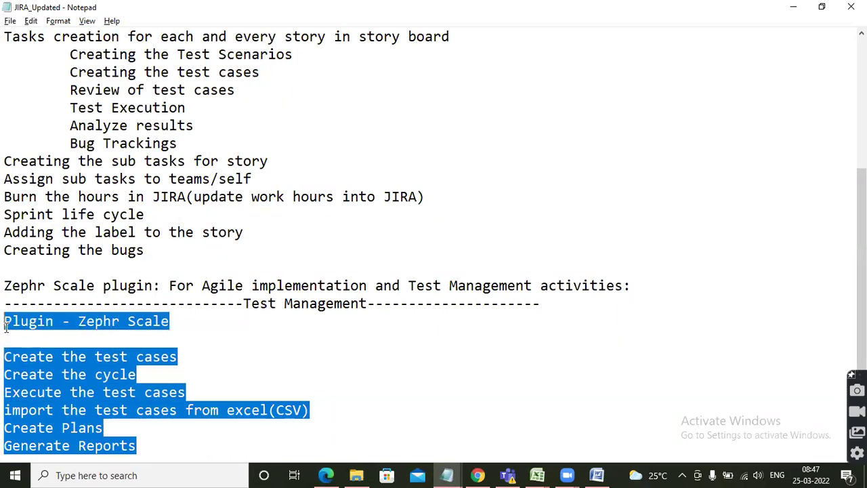
{"action": "left_click", "coordinate": [263, 359]}
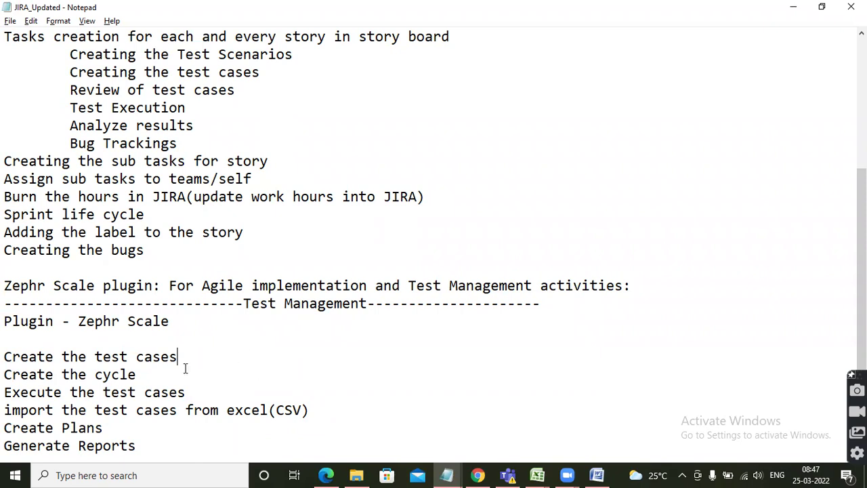
{"action": "double_click", "coordinate": [108, 373]}
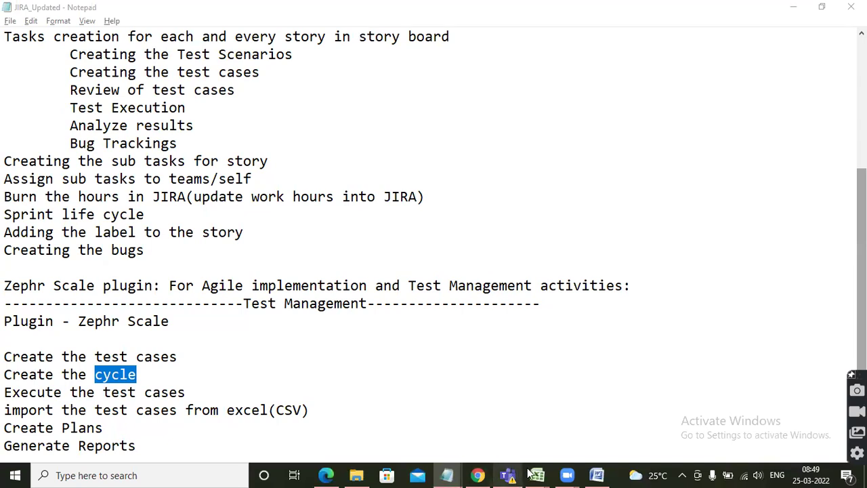
Switch to the Agile workbook in Excel and widen the Expected Results column to fit its contents
{"action": "mouse_move", "coordinate": [529, 474]}
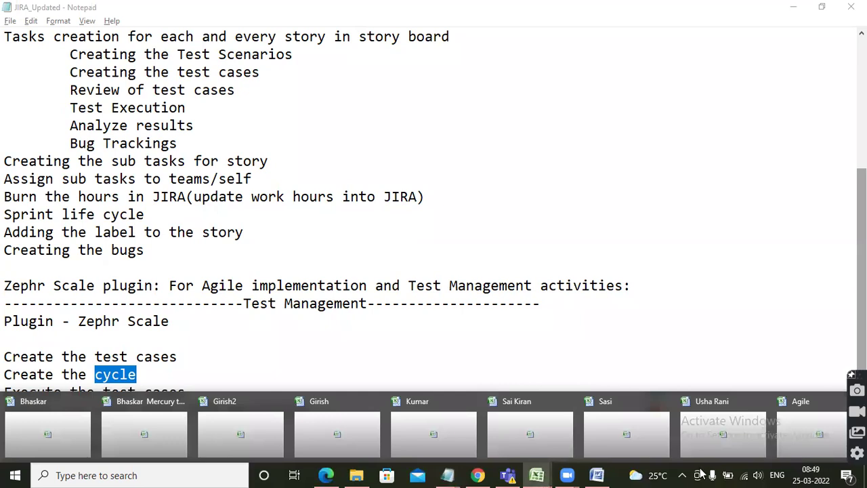
{"action": "left_click", "coordinate": [811, 441]}
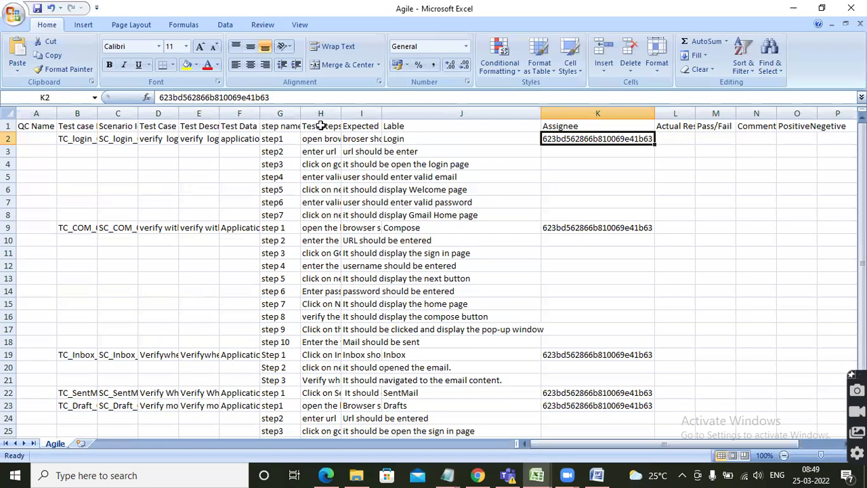
{"action": "left_click", "coordinate": [321, 126]}
{"action": "left_click", "coordinate": [321, 151]}
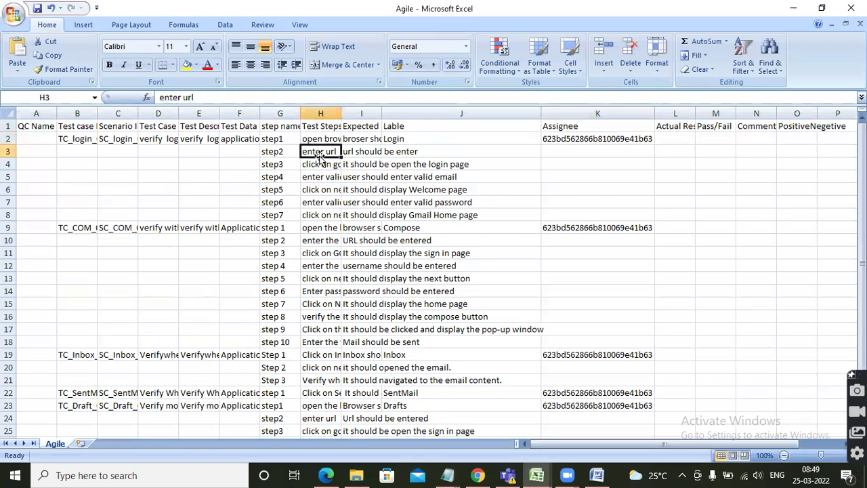
{"action": "left_click", "coordinate": [367, 126]}
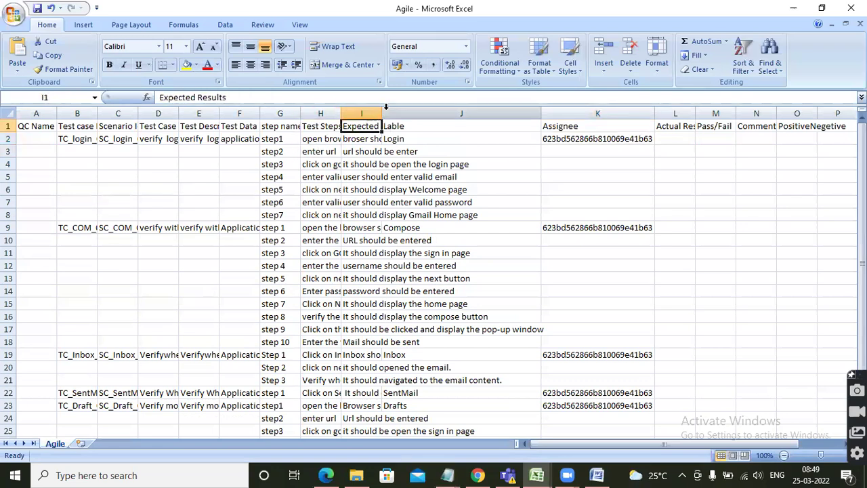
{"action": "double_click", "coordinate": [381, 109]}
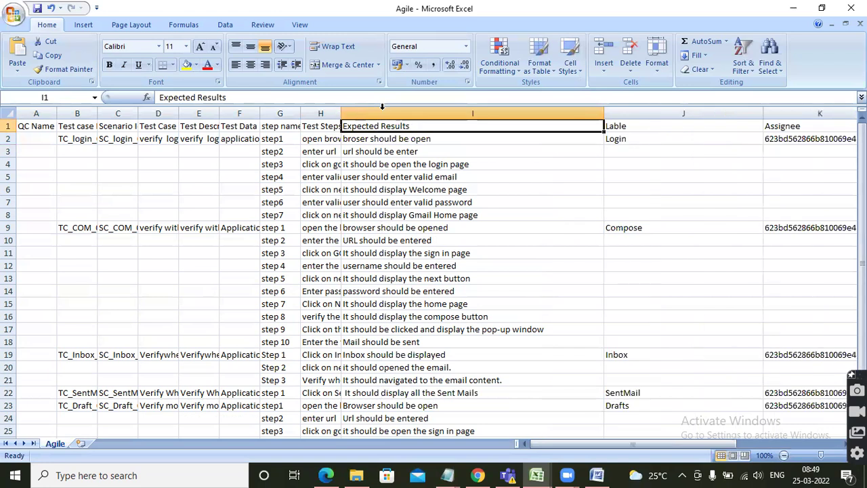
{"action": "left_click", "coordinate": [429, 141]}
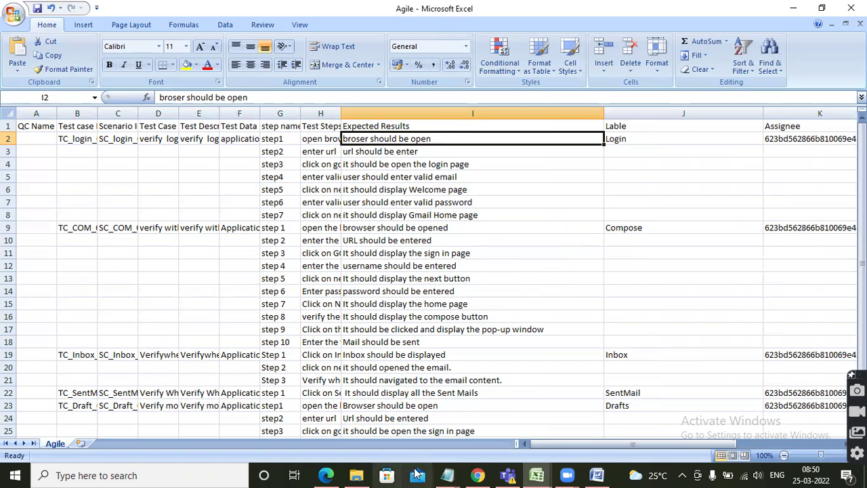
Open the Agile Excel worksheet file from the JIRA folder and examine the login test steps and expected results on its Test_Cases sheet
{"action": "left_click", "coordinate": [353, 468]}
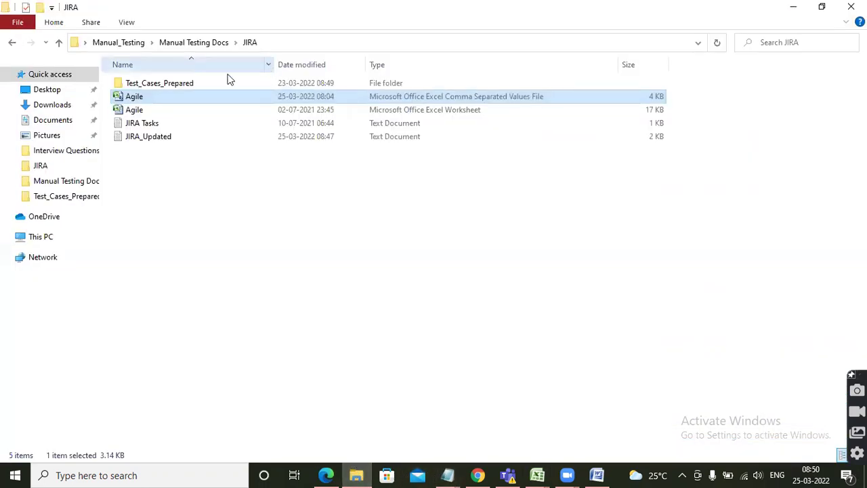
{"action": "double_click", "coordinate": [143, 111]}
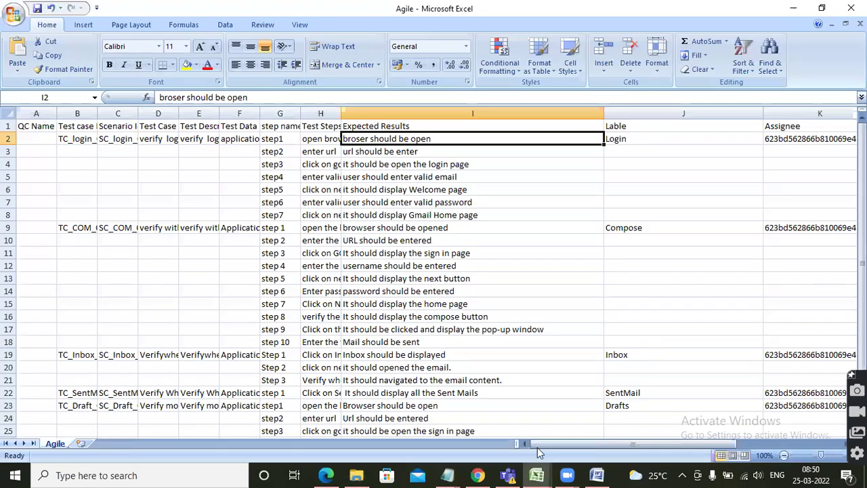
{"action": "left_click", "coordinate": [193, 444]}
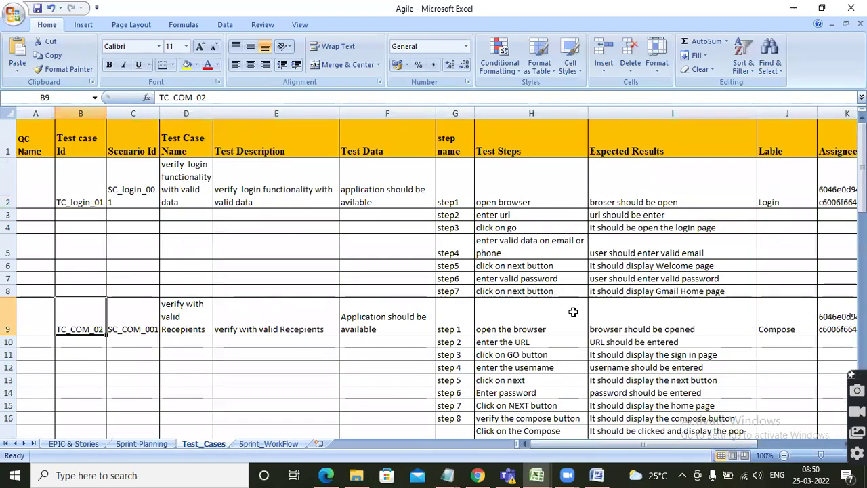
{"action": "left_click", "coordinate": [511, 191]}
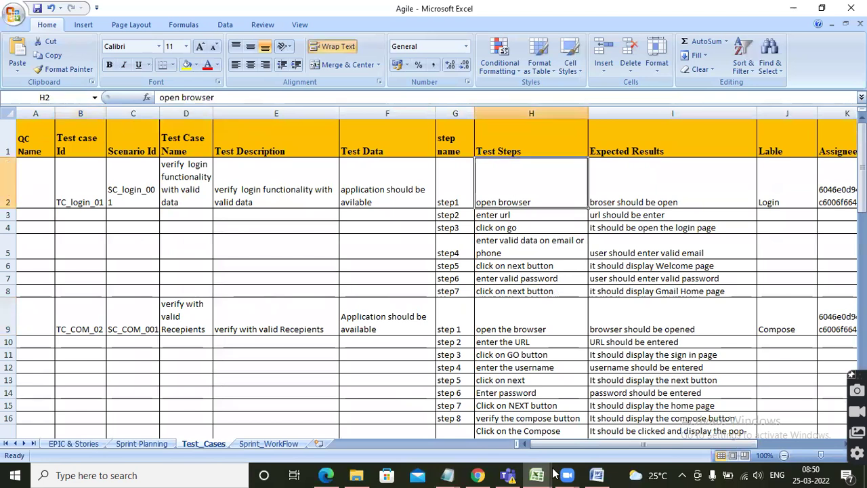
{"action": "left_click_drag", "start_coordinate": [561, 444], "coordinate": [643, 444]}
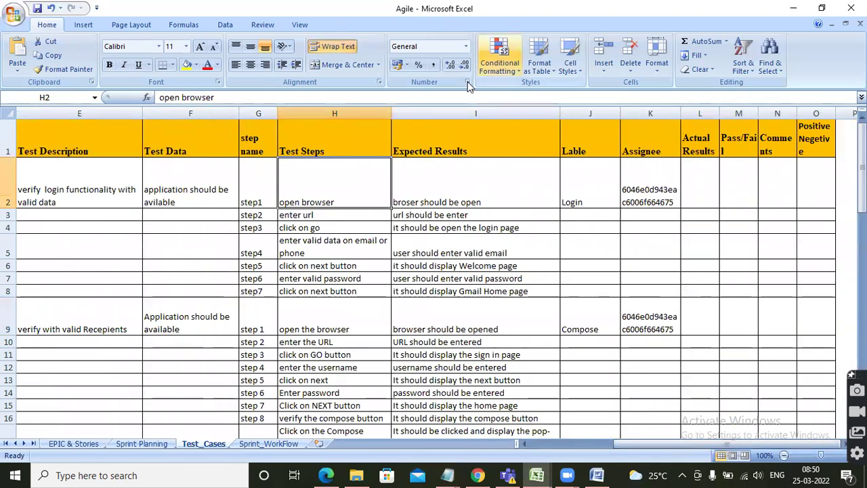
{"action": "left_click_drag", "start_coordinate": [449, 192], "coordinate": [478, 274]}
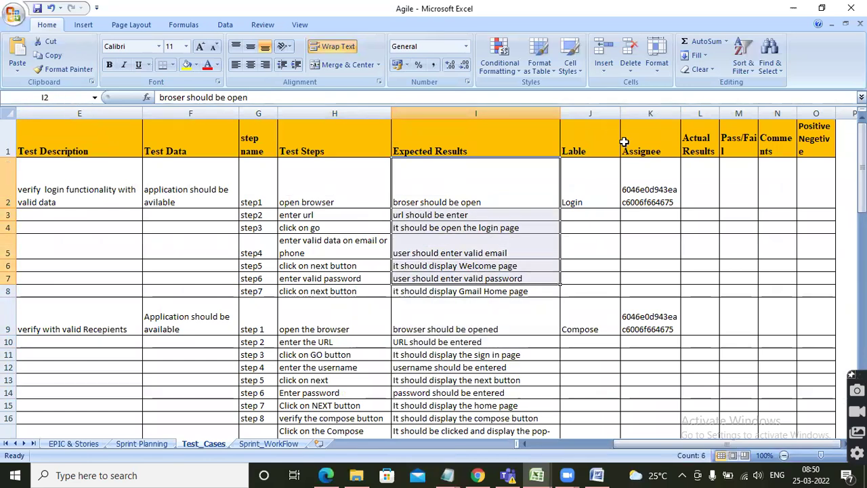